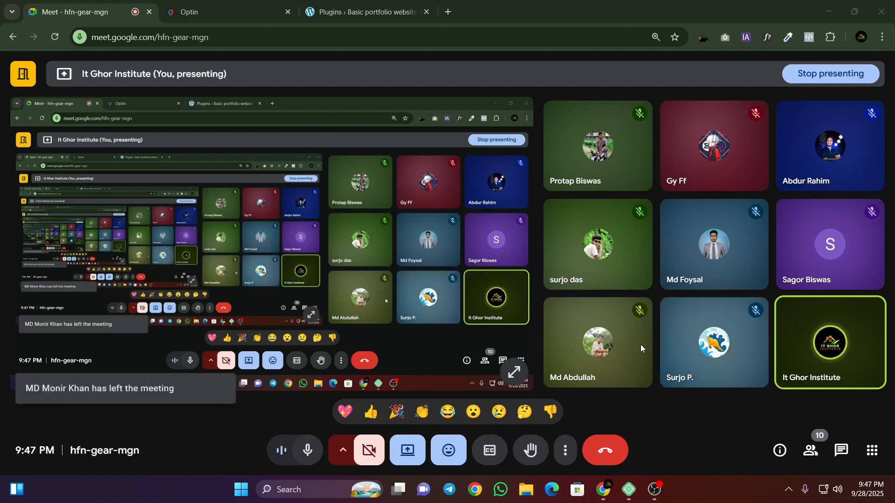
# Step: Switch to the reference portfolio template page, dismiss the floating meeting window, and look over the hero and service card sections
pyautogui.click(219, 11)
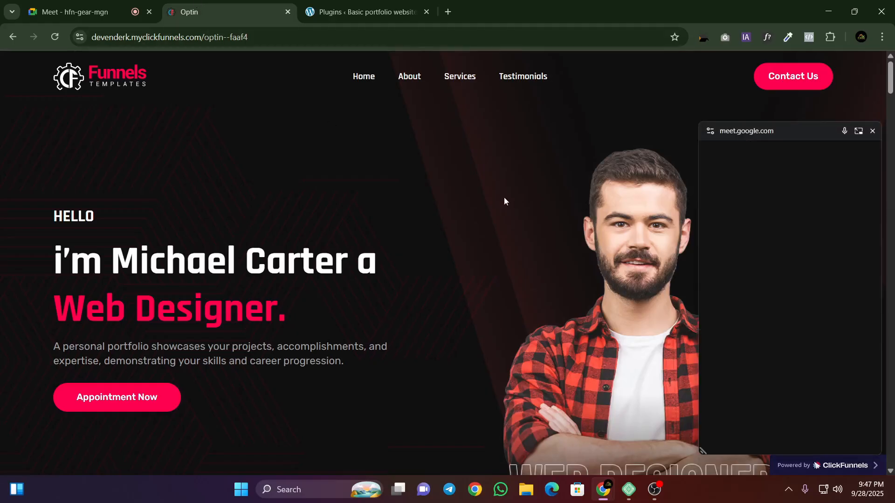
pyautogui.click(872, 131)
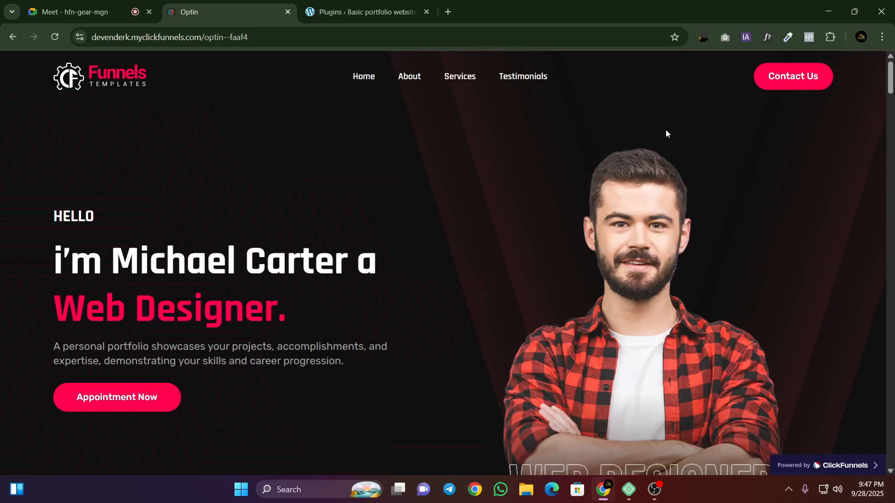
pyautogui.scroll(-1, 665, 130)
pyautogui.scroll(-2, 455, 171)
pyautogui.scroll(-4, 454, 173)
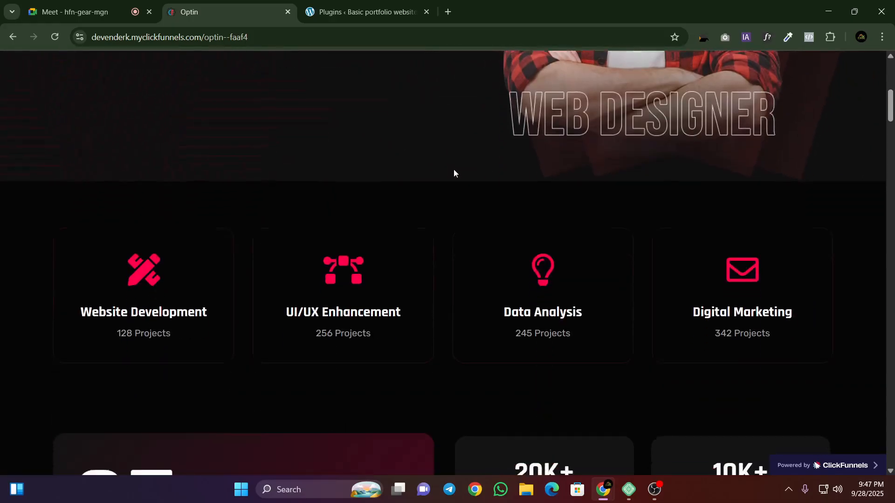
pyautogui.scroll(5, 362, 266)
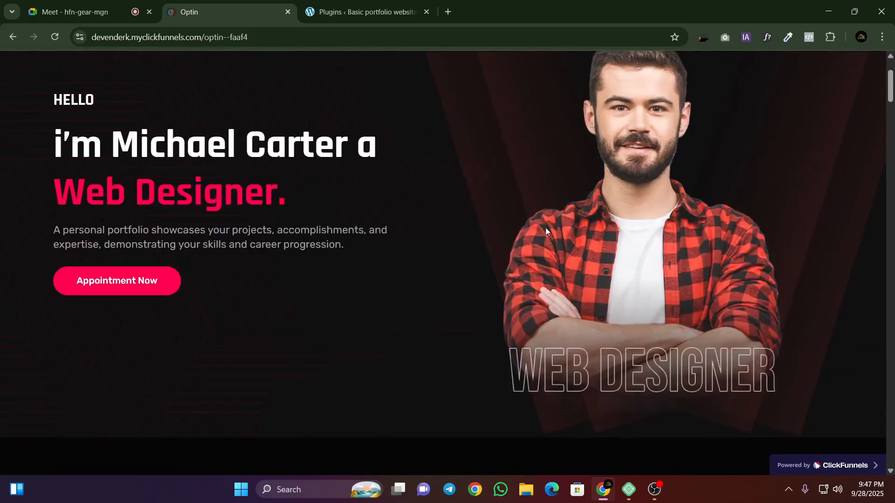
pyautogui.scroll(-5, 546, 230)
pyautogui.scroll(-1, 533, 200)
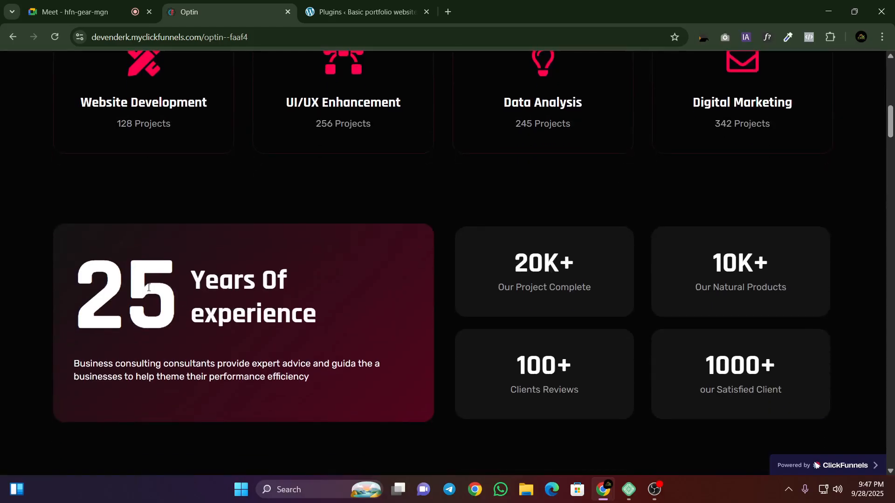
# Step: Examine the years-of-experience statistics block and the Creative Skills and Technical Skills progress bars
pyautogui.moveTo(202, 288); pyautogui.dragTo(393, 346)
pyautogui.click(449, 321)
pyautogui.scroll(-5, 574, 280)
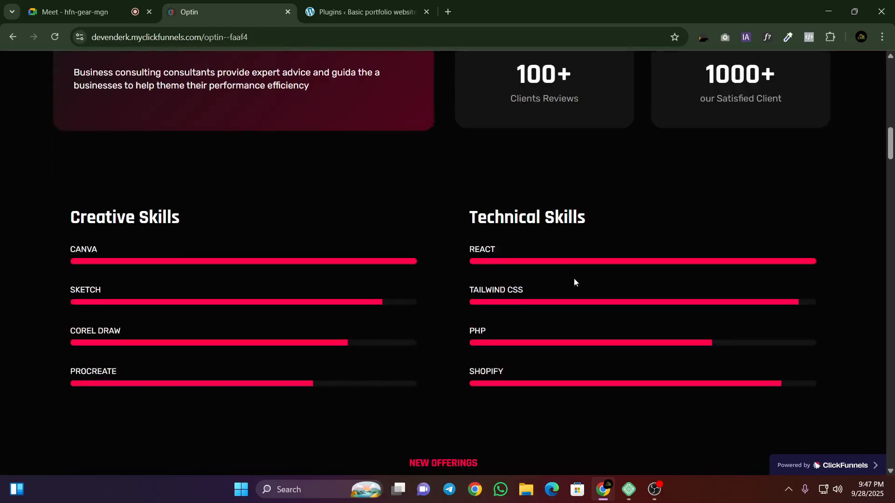
pyautogui.moveTo(31, 207); pyautogui.dragTo(552, 238)
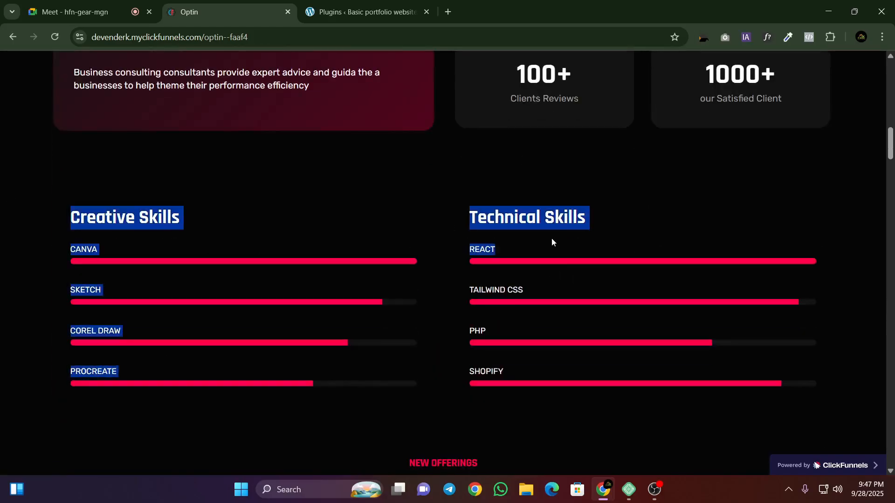
pyautogui.click(558, 216)
pyautogui.scroll(-5, 558, 216)
pyautogui.scroll(1, 564, 237)
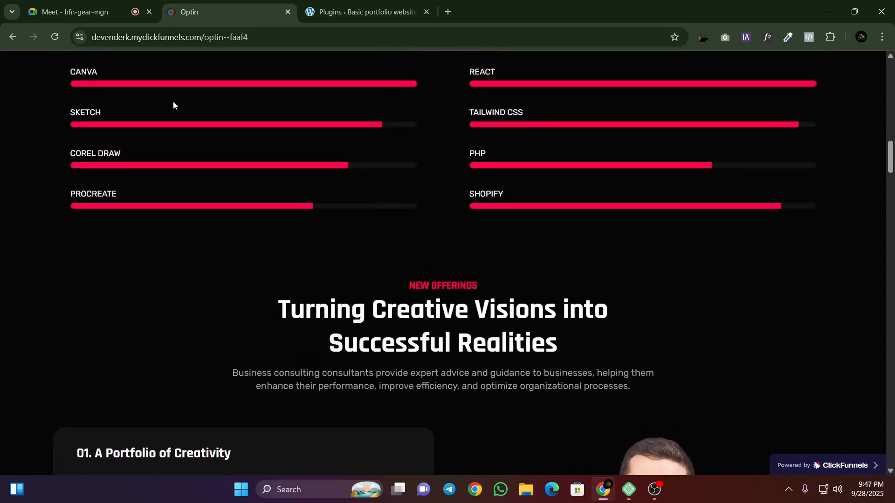
# Step: Return to the template page after checking the meeting and review the offerings, education, logo and featured project sections down to the contact form
pyautogui.click(88, 18)
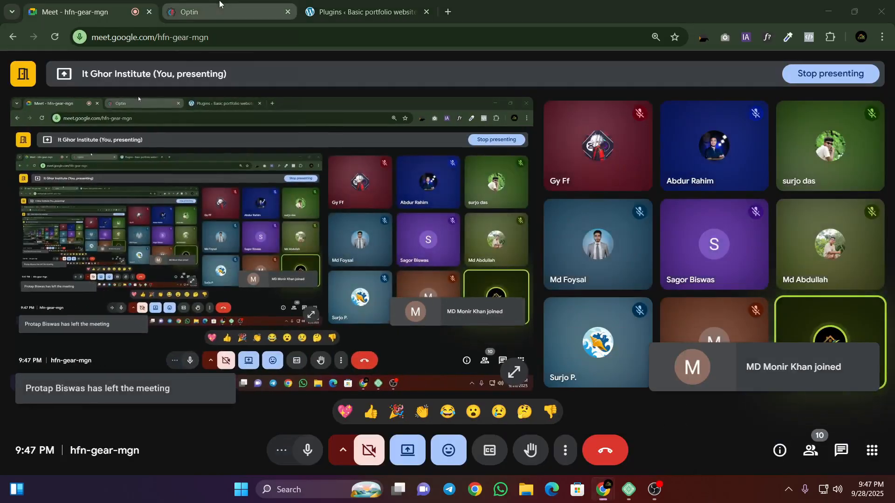
pyautogui.click(220, 3)
pyautogui.click(872, 131)
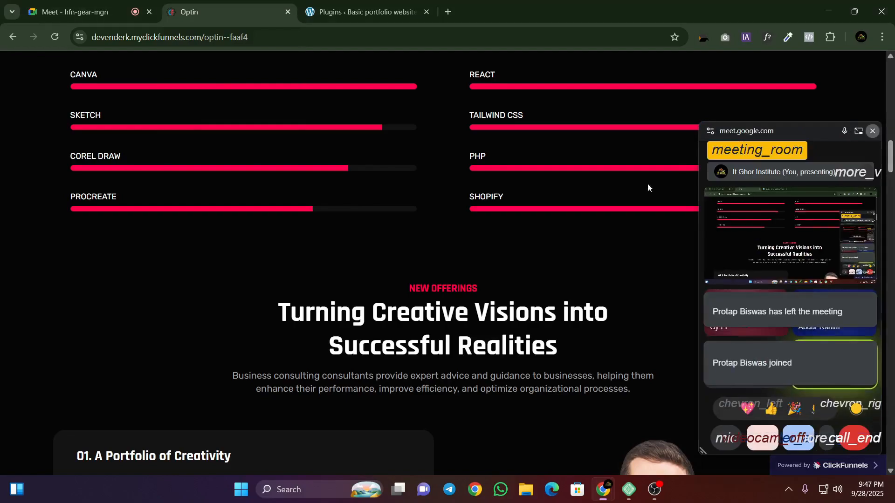
pyautogui.scroll(-5, 634, 214)
pyautogui.scroll(-20, 497, 152)
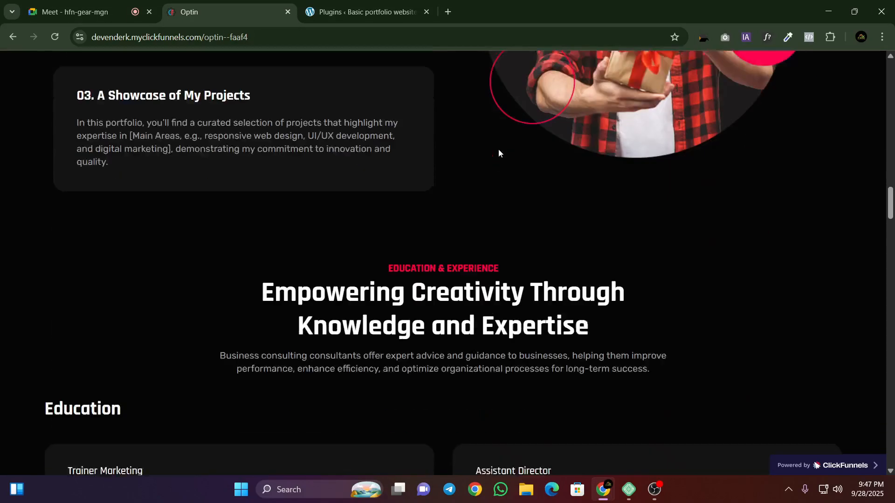
pyautogui.scroll(-20, 391, 189)
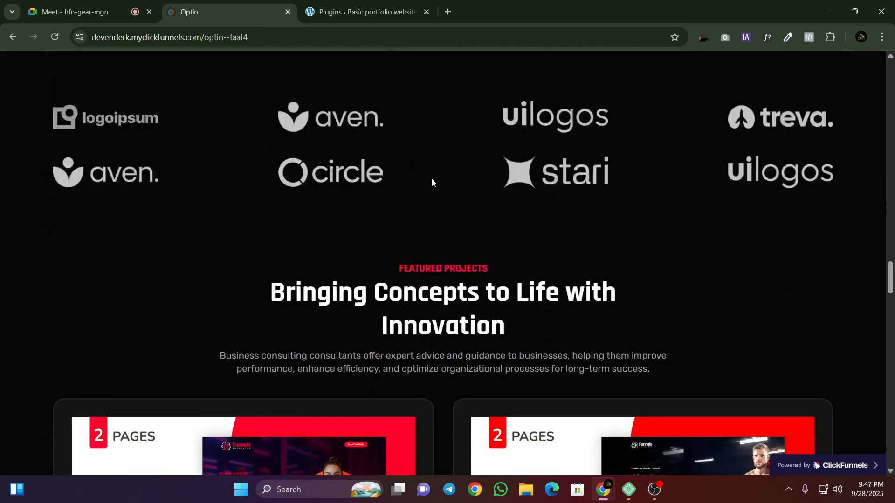
pyautogui.scroll(-12, 436, 173)
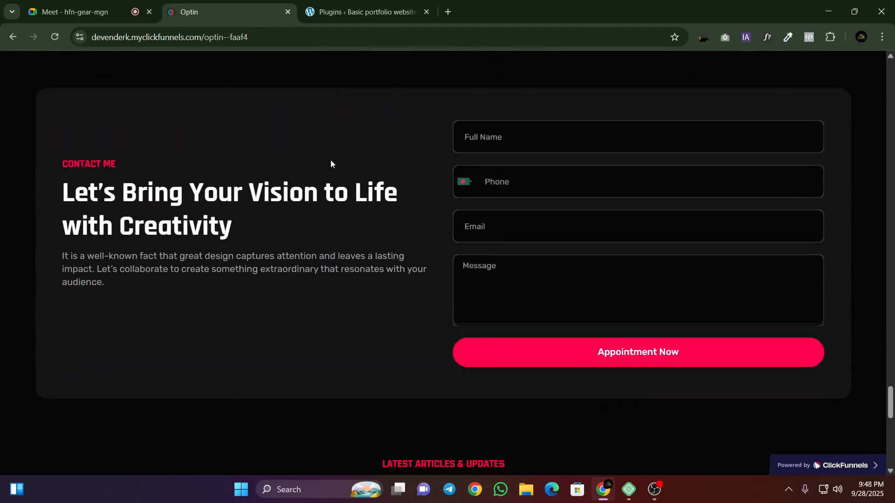
# Step: Examine the contact form's fields and Appointment Now button by framing the form with a screenshot selection, and discard the capture
pyautogui.moveTo(415, 124); pyautogui.dragTo(697, 235)
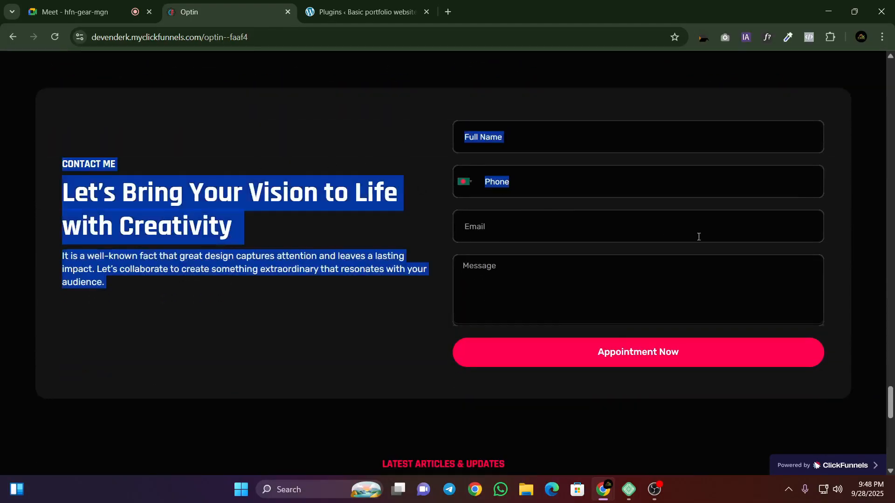
pyautogui.click(769, 271)
pyautogui.press('Print')
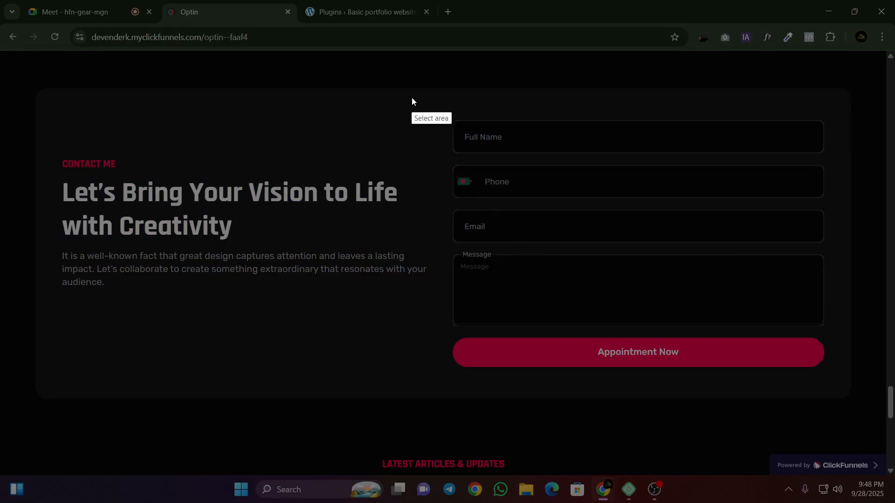
pyautogui.moveTo(402, 89); pyautogui.dragTo(875, 420)
pyautogui.click(866, 426)
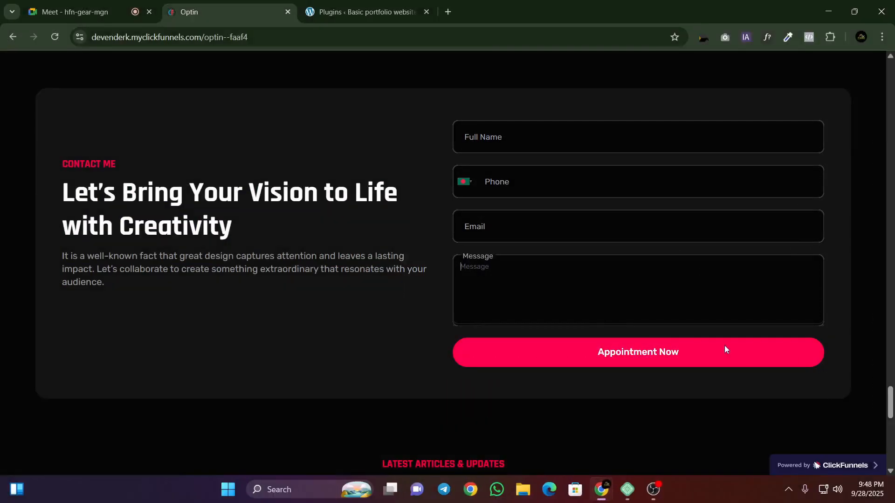
pyautogui.click(388, 267)
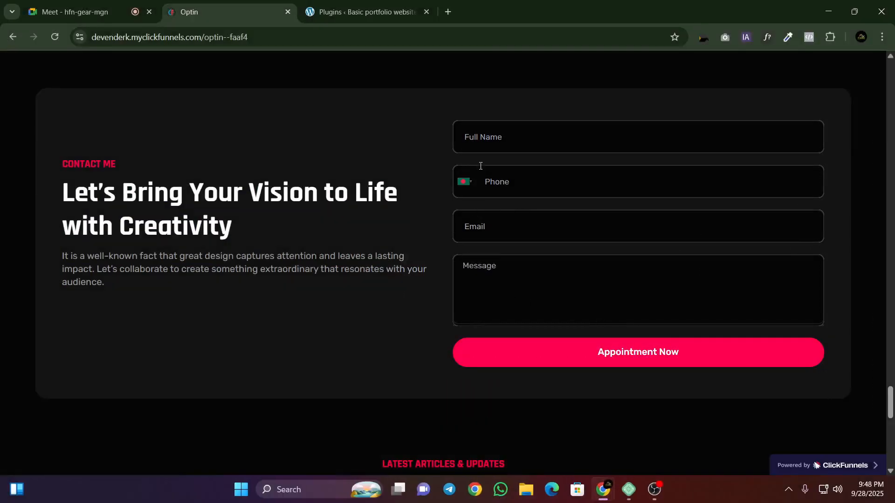
# Step: Look over the latest articles section and frame the footer with a screenshot selection, discarding the capture
pyautogui.scroll(-8, 426, 309)
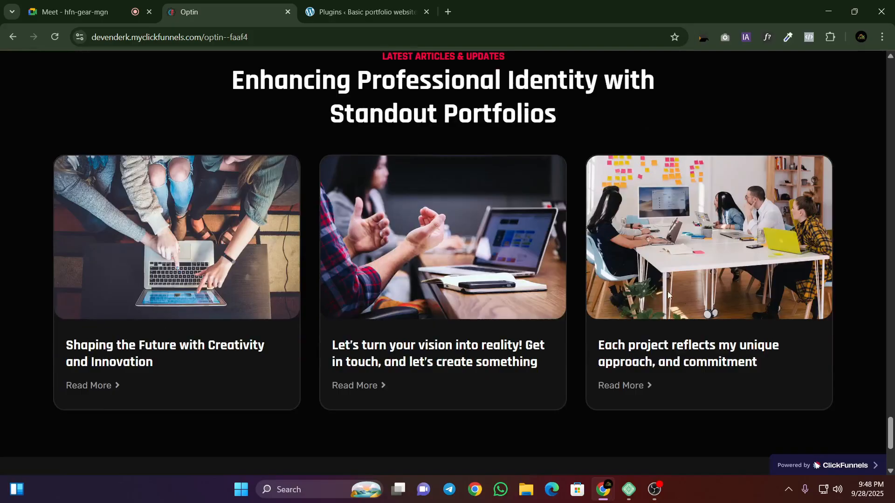
pyautogui.scroll(-4, 570, 249)
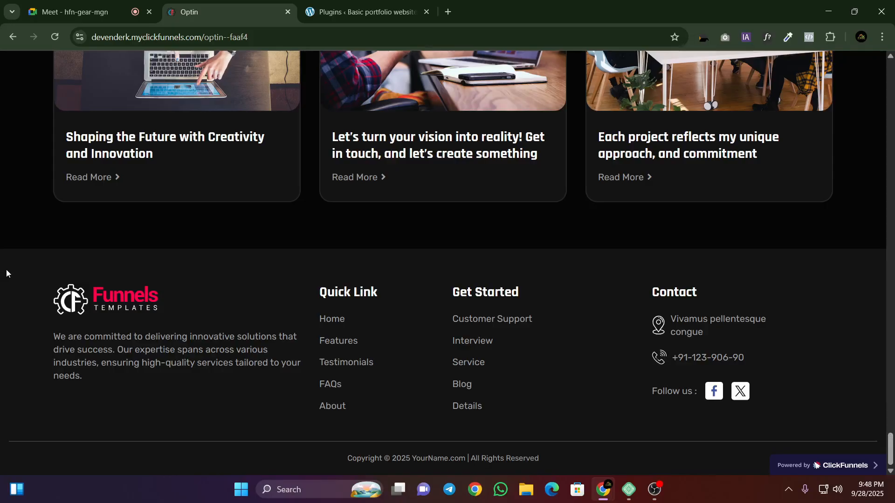
pyautogui.press('Print')
pyautogui.moveTo(1, 239); pyautogui.dragTo(891, 499)
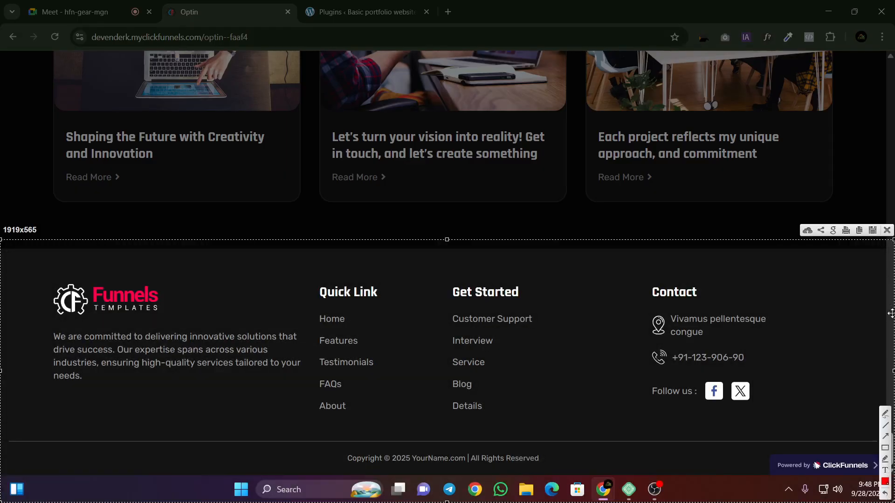
pyautogui.click(887, 229)
# Step: Return to the start of the template page, frame its header with a screenshot selection, discard it, and go back to the meeting
pyautogui.scroll(20, 447, 233)
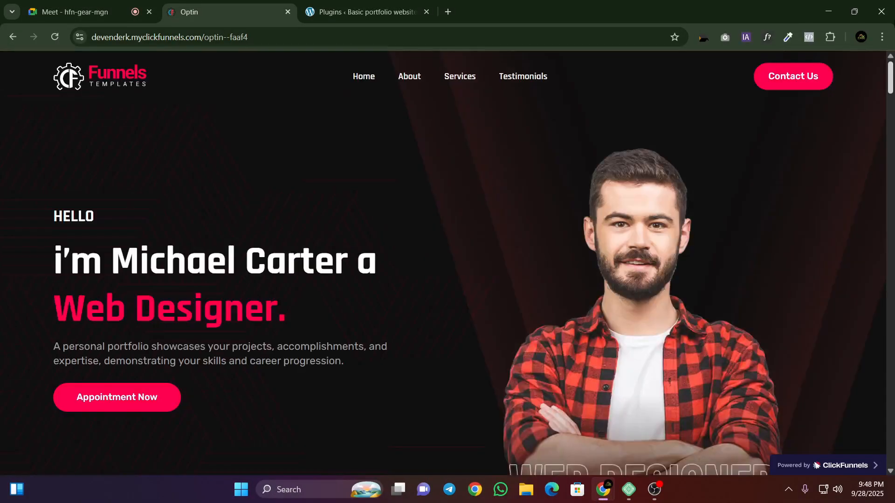
pyautogui.press('Print')
pyautogui.moveTo(1, 48); pyautogui.dragTo(894, 111)
pyautogui.click(888, 122)
pyautogui.hotkey('ctrl', 'shift', 'Tab')
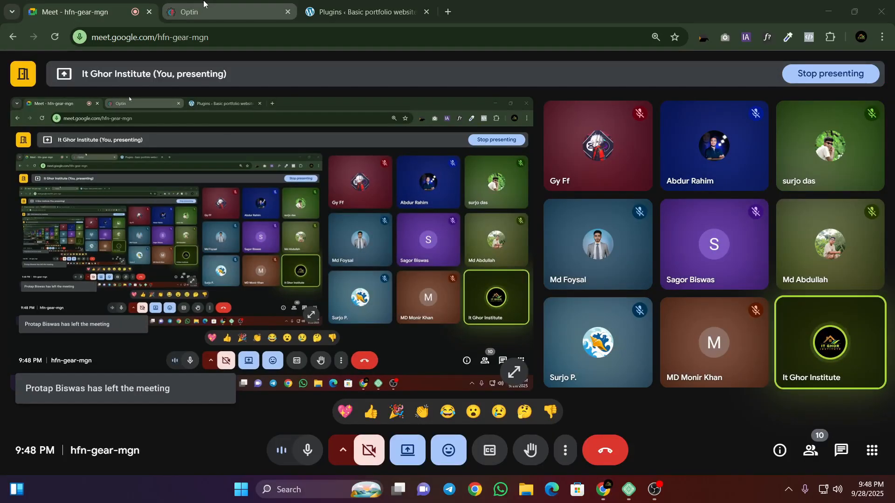
# Step: Open the WordPress site's list of all pages and open the Home page for editing with Elementor
pyautogui.click(318, 3)
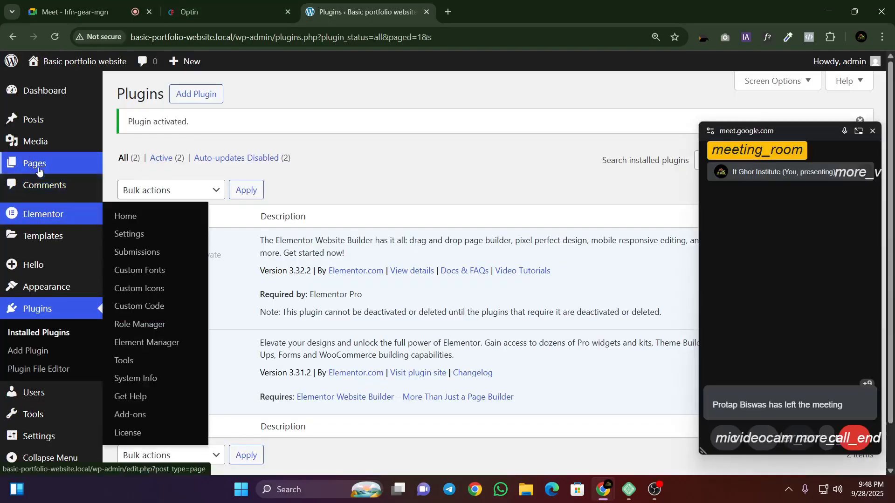
pyautogui.moveTo(36, 172)
pyautogui.click(139, 173)
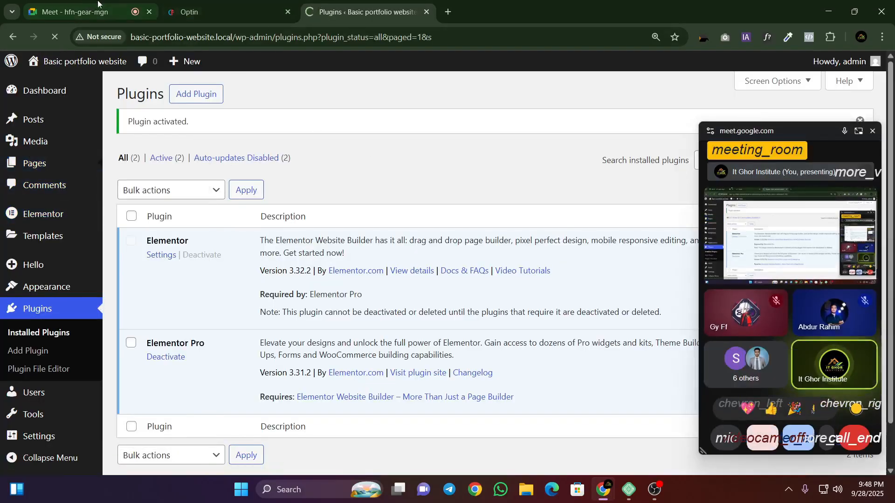
pyautogui.click(210, 12)
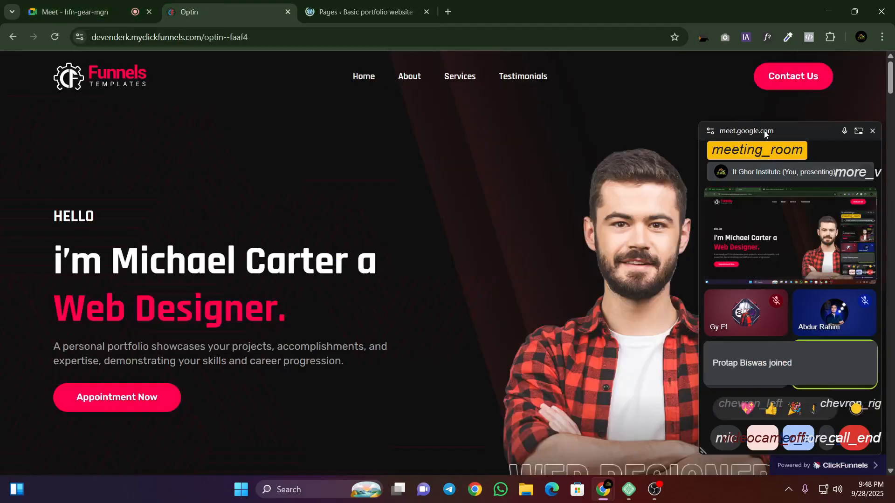
pyautogui.moveTo(765, 135); pyautogui.dragTo(753, 120)
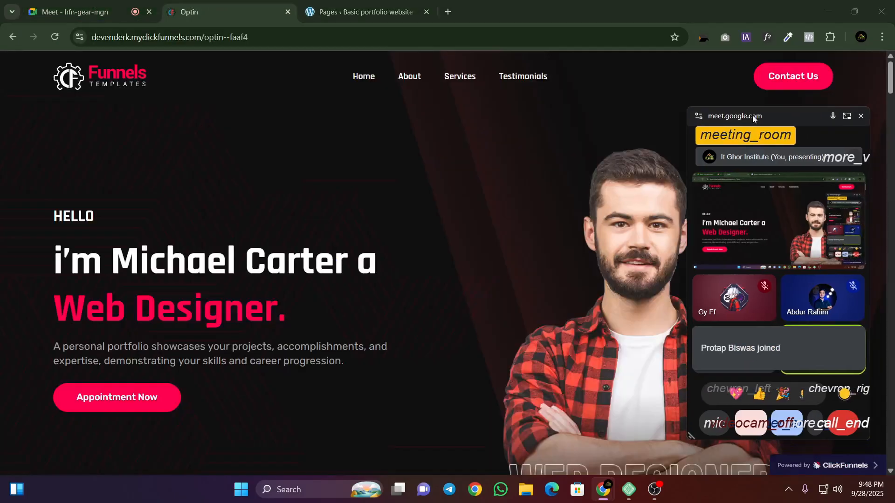
pyautogui.click(315, 4)
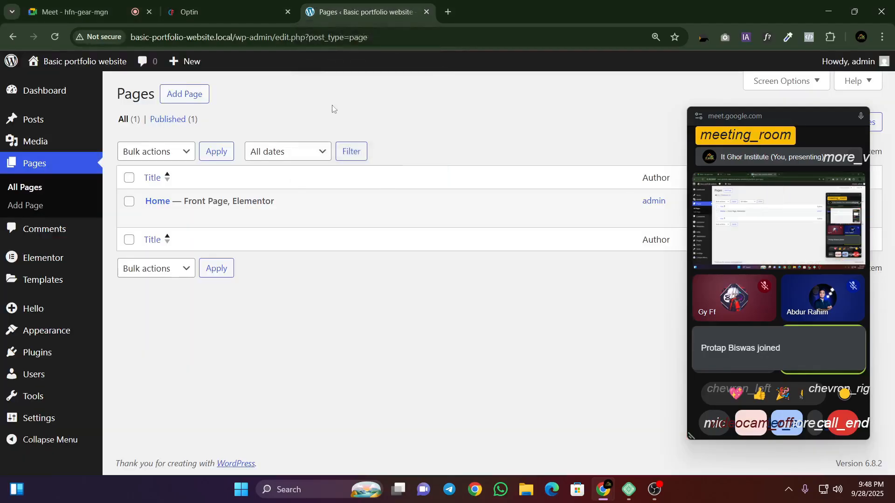
pyautogui.click(273, 217)
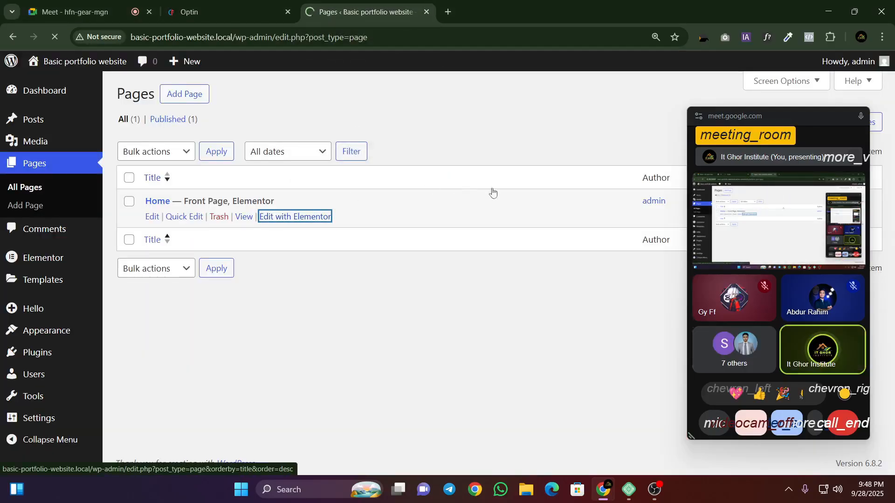
pyautogui.click(76, 4)
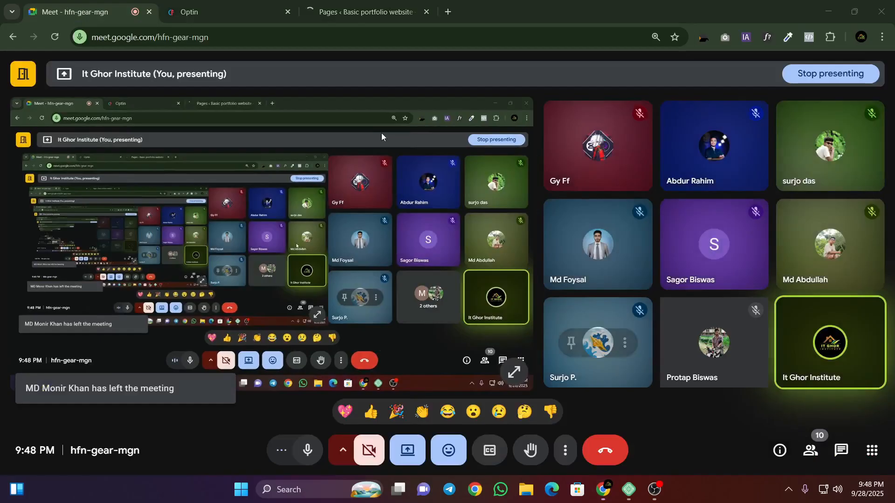
pyautogui.click(354, 11)
pyautogui.click(210, 5)
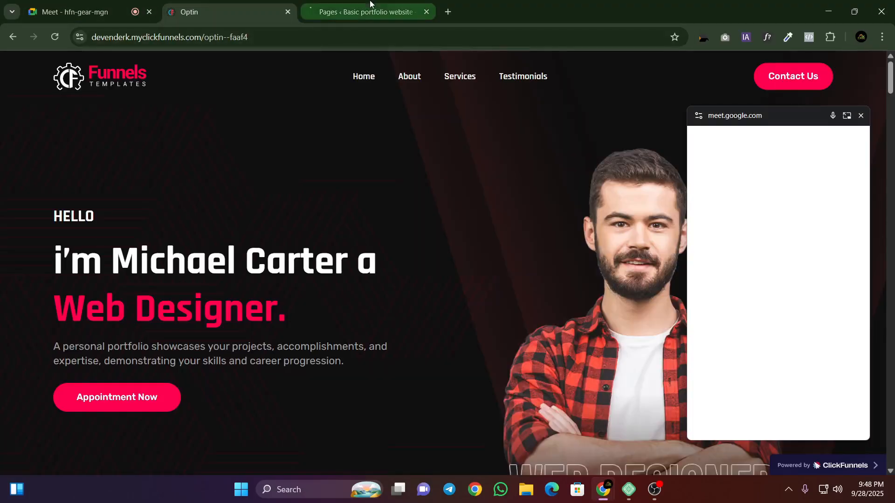
pyautogui.click(359, 11)
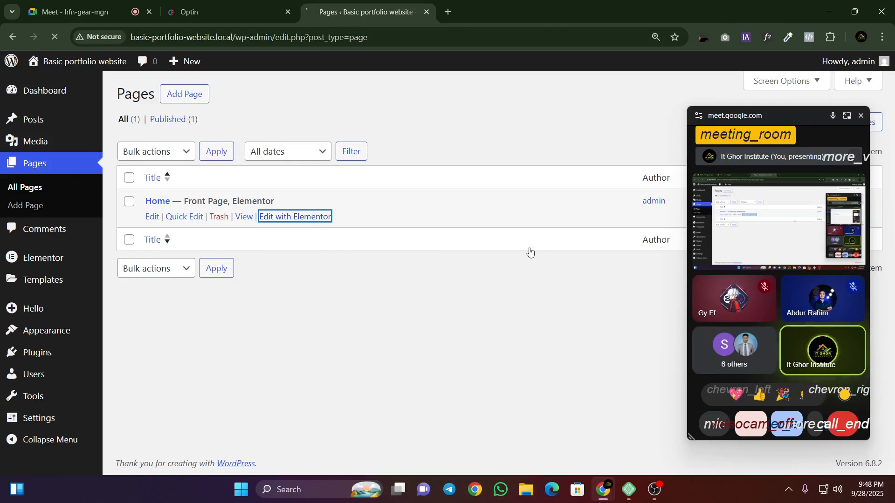
# Step: Check the recording in OBS, minimize it, and close the floating meeting window covering the Home page in the Elementor editor
pyautogui.click(655, 490)
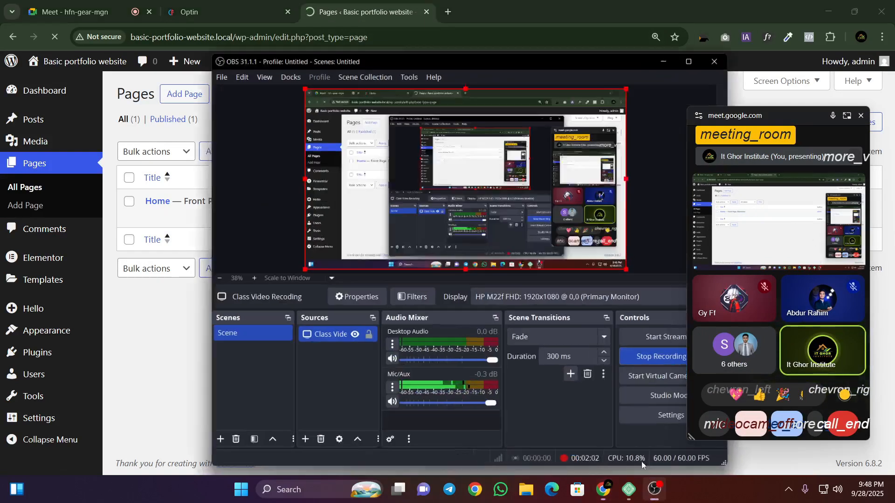
pyautogui.moveTo(766, 114); pyautogui.dragTo(328, 125)
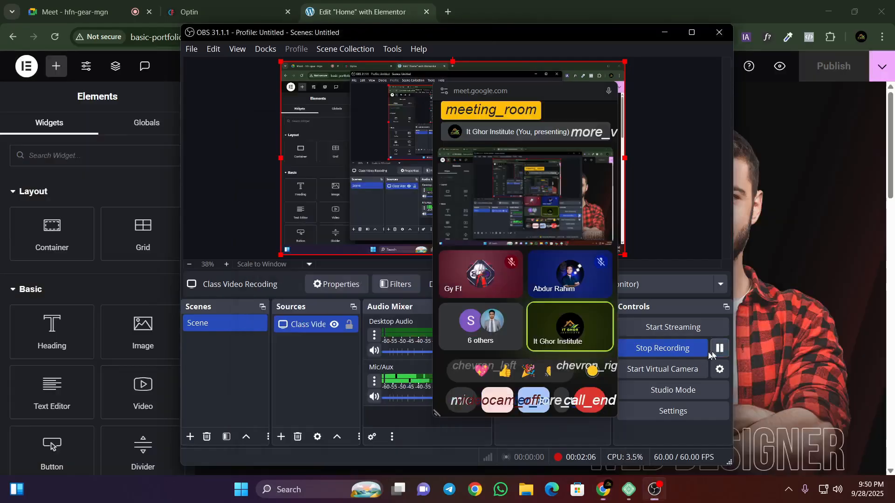
pyautogui.click(665, 33)
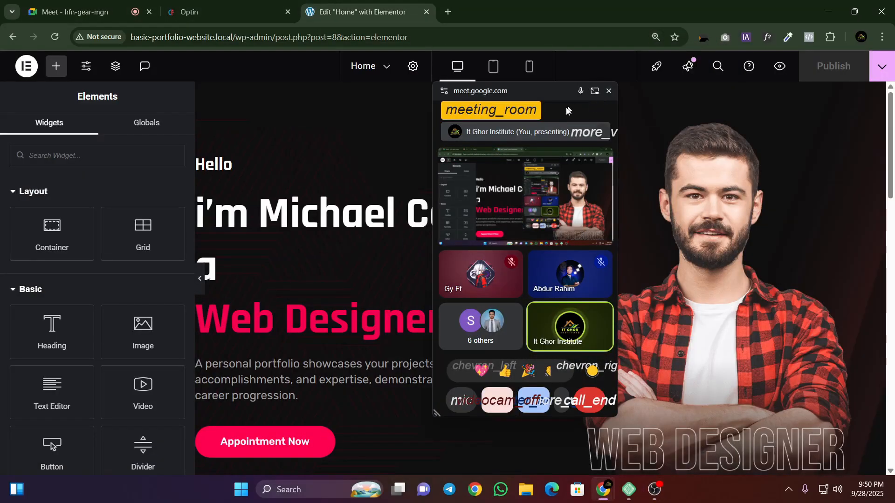
pyautogui.click(608, 91)
pyautogui.scroll(-10, 530, 236)
pyautogui.scroll(10, 529, 260)
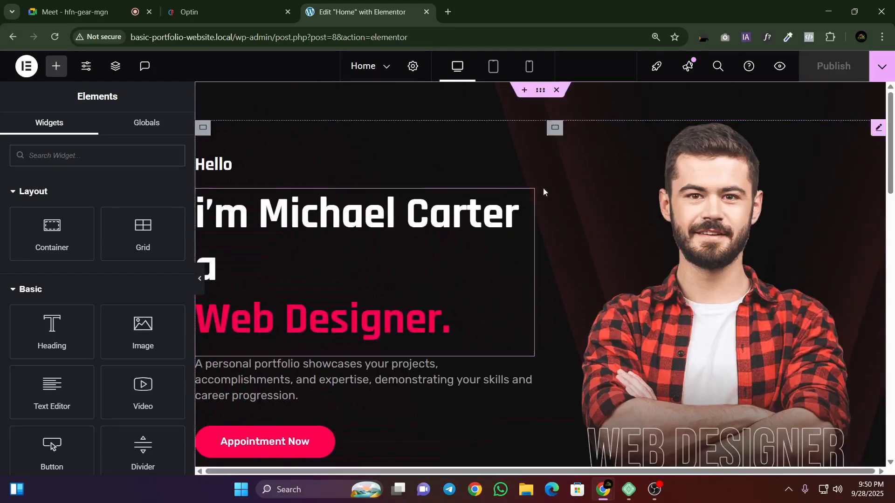
# Step: Look over the Home page's existing sections in the Elementor editor, from the hero down to the Creative and Technical Skills bars
pyautogui.scroll(-15, 539, 196)
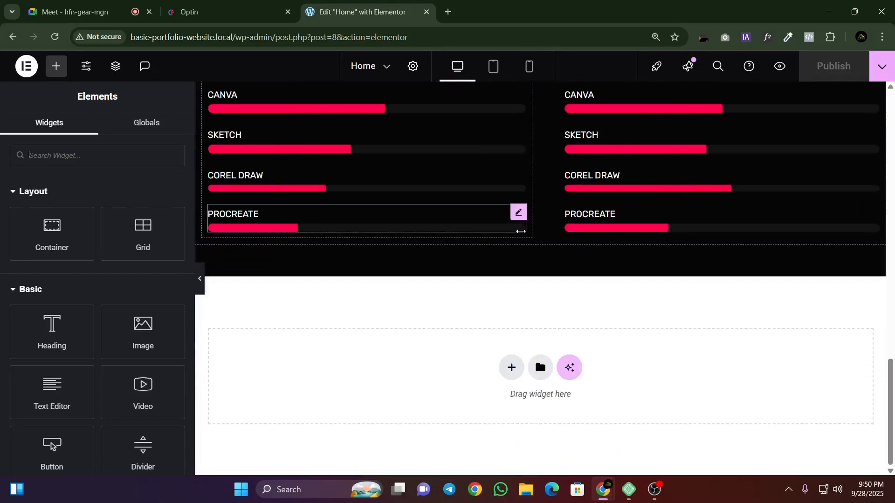
pyautogui.scroll(8, 520, 250)
pyautogui.scroll(8, 520, 250)
pyautogui.scroll(-10, 538, 181)
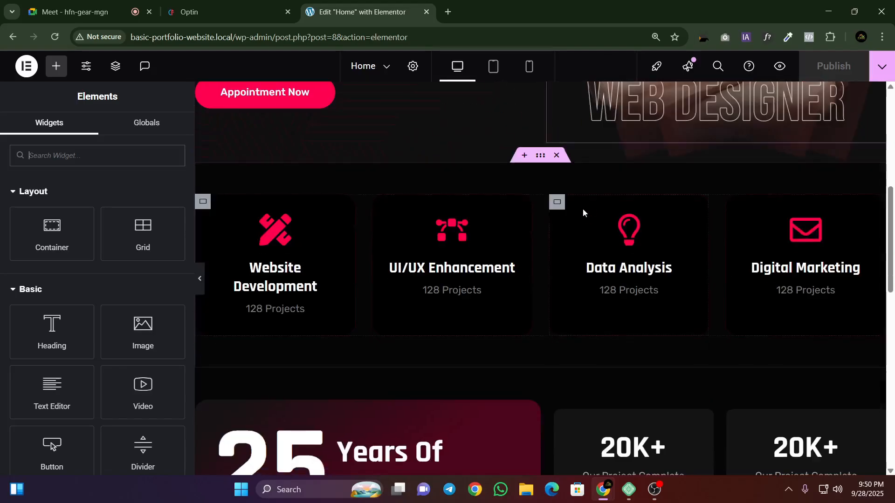
pyautogui.scroll(-6, 590, 223)
pyautogui.scroll(4, 583, 264)
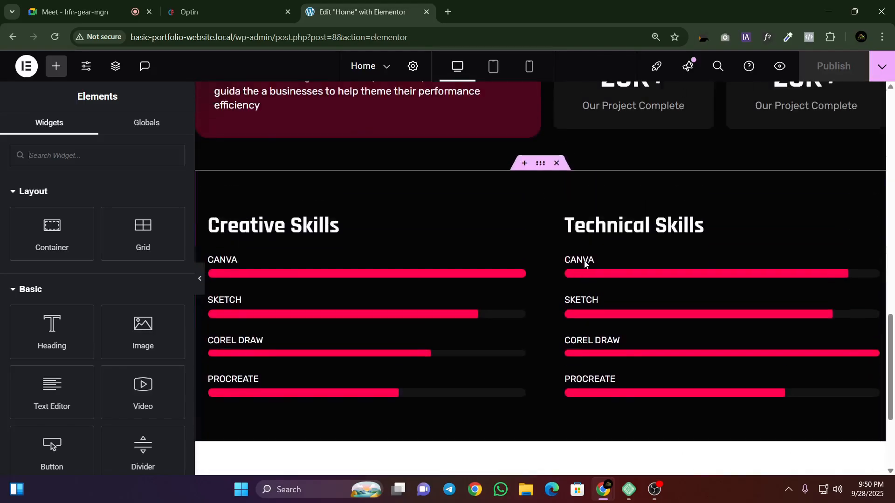
pyautogui.scroll(-4, 477, 206)
# Step: Switch to the reference template page and go through its sections down to the contact form
pyautogui.click(229, 11)
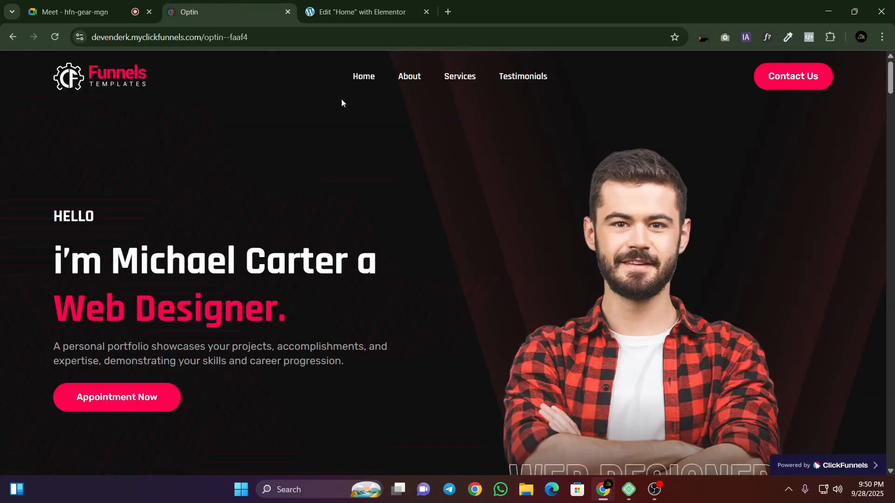
pyautogui.scroll(-8, 550, 240)
pyautogui.scroll(-15, 551, 239)
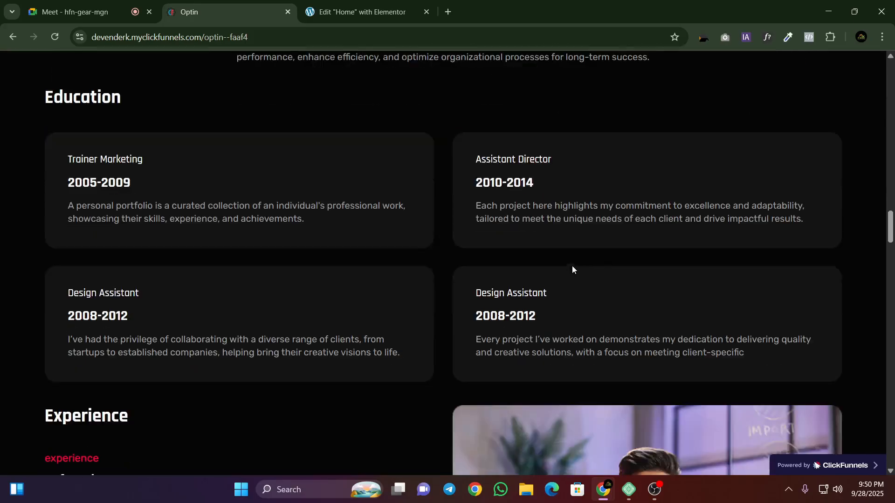
pyautogui.scroll(-15, 591, 261)
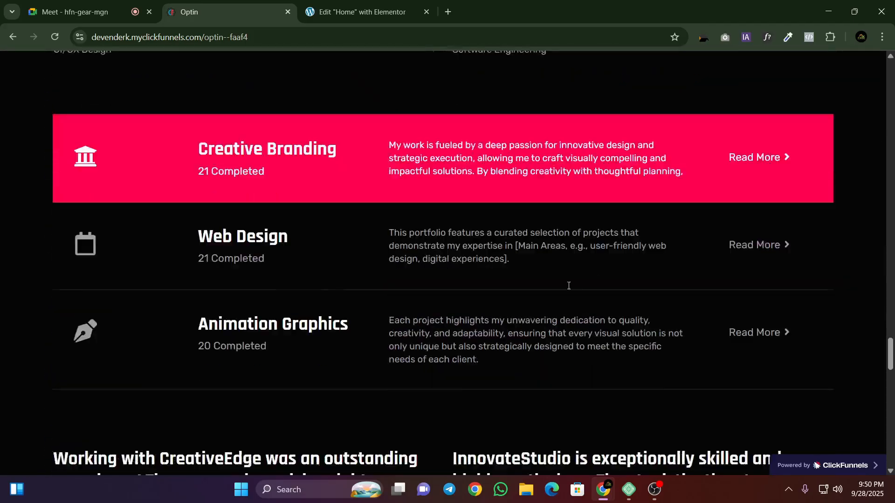
pyautogui.scroll(-12, 567, 292)
pyautogui.scroll(7, 534, 213)
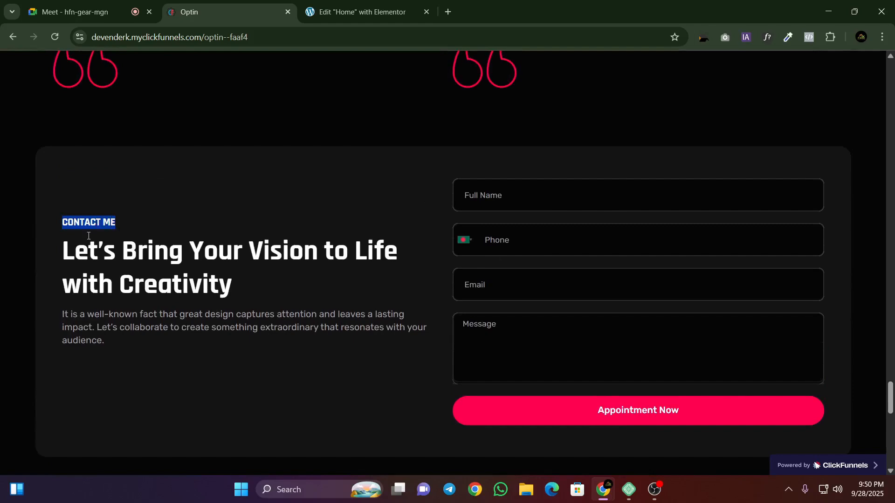
# Step: Highlight the contact section's heading and description in the reference template, glancing at the Elementor editor for comparison
pyautogui.moveTo(63, 243); pyautogui.dragTo(401, 367)
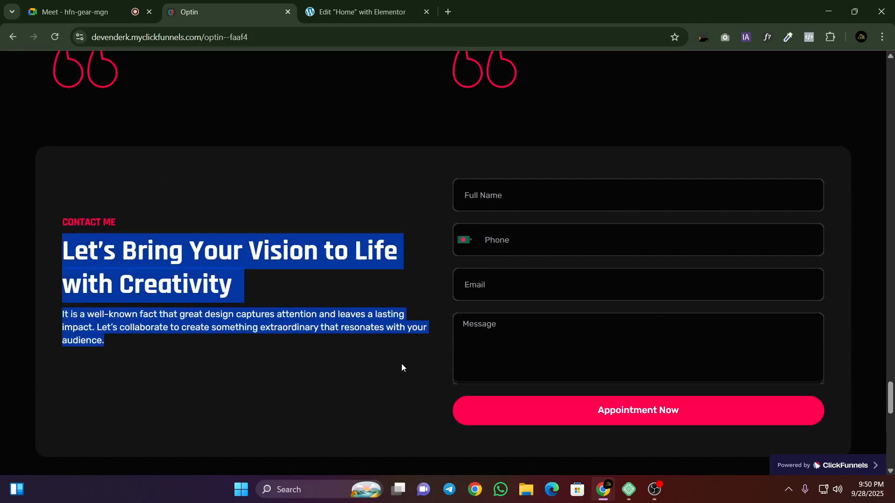
pyautogui.click(269, 268)
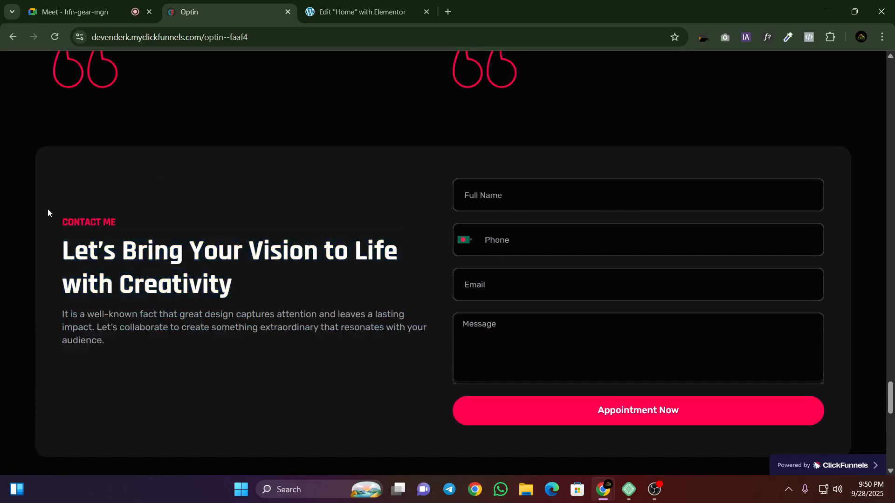
pyautogui.click(328, 10)
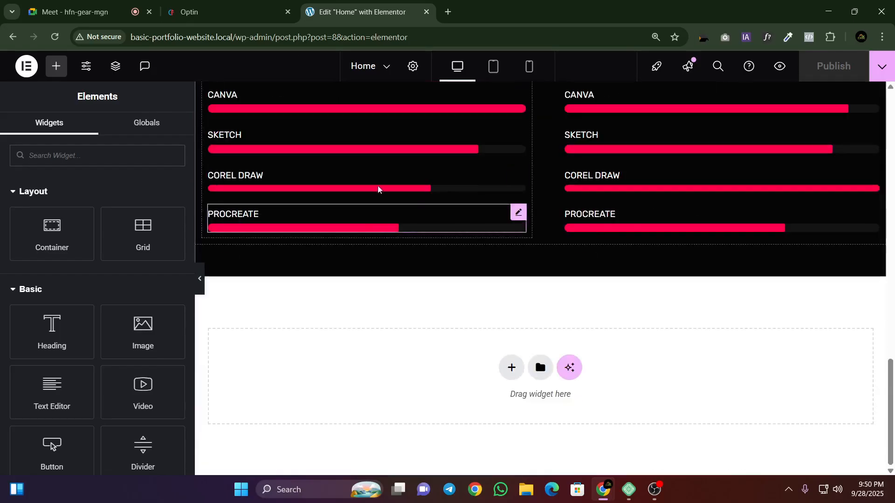
pyautogui.click(196, 10)
pyautogui.moveTo(63, 233); pyautogui.dragTo(173, 382)
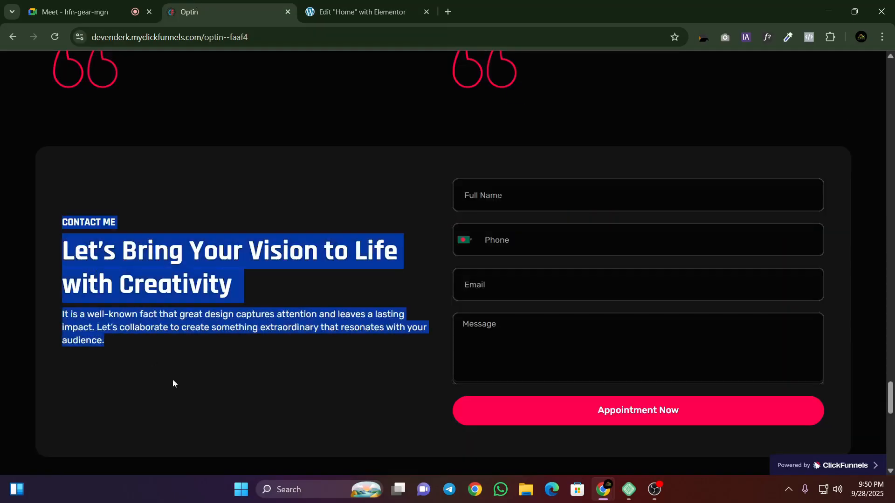
pyautogui.click(302, 179)
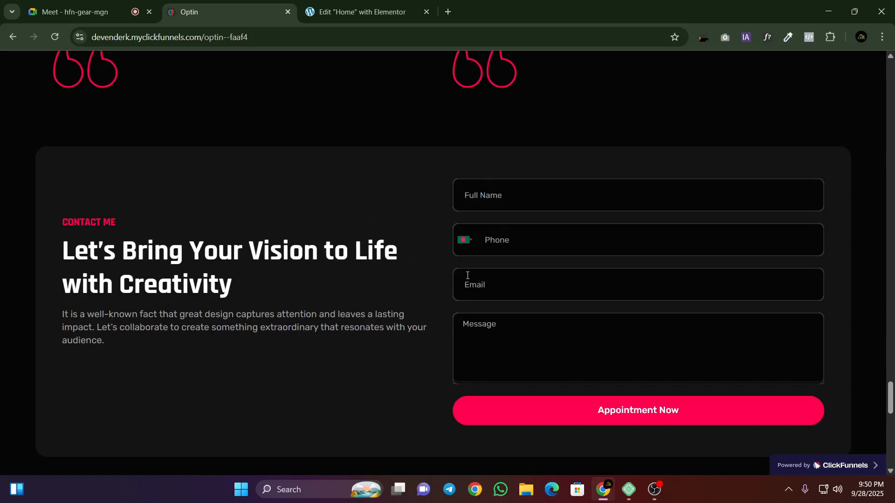
# Step: Check the end of the Home page in Elementor, and search Google for "Elementor Pro" in a new browser tab
pyautogui.click(307, 11)
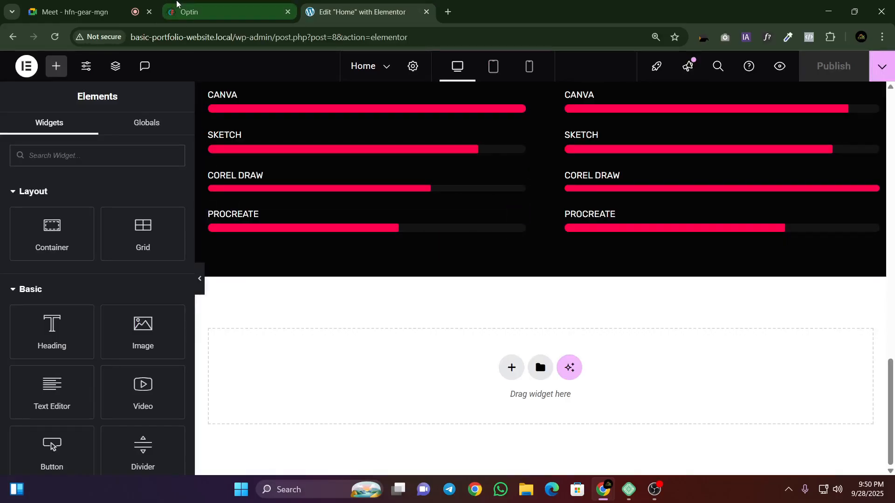
pyautogui.click(449, 10)
pyautogui.write('El')
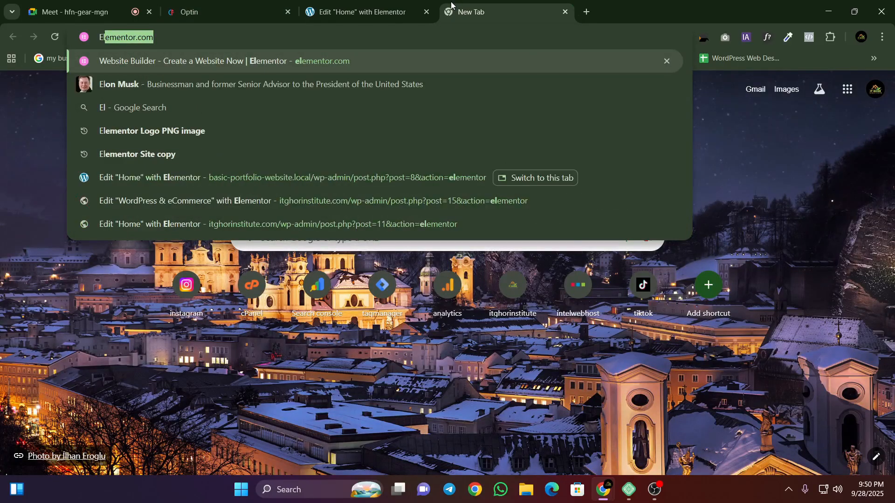
pyautogui.write('e')
pyautogui.click(157, 37)
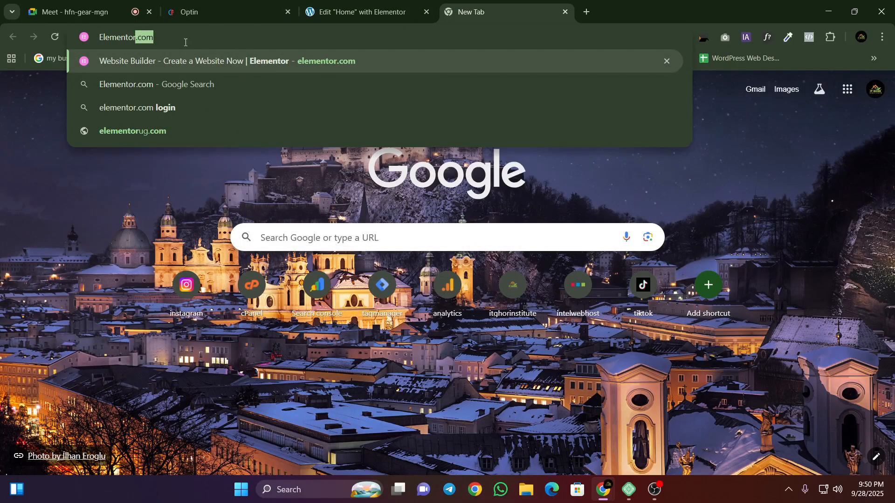
pyautogui.write('Pro')
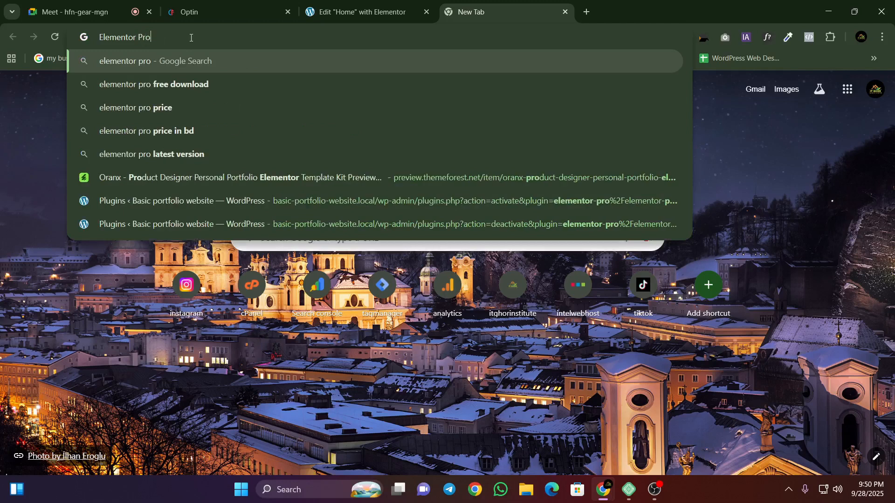
pyautogui.press('Return')
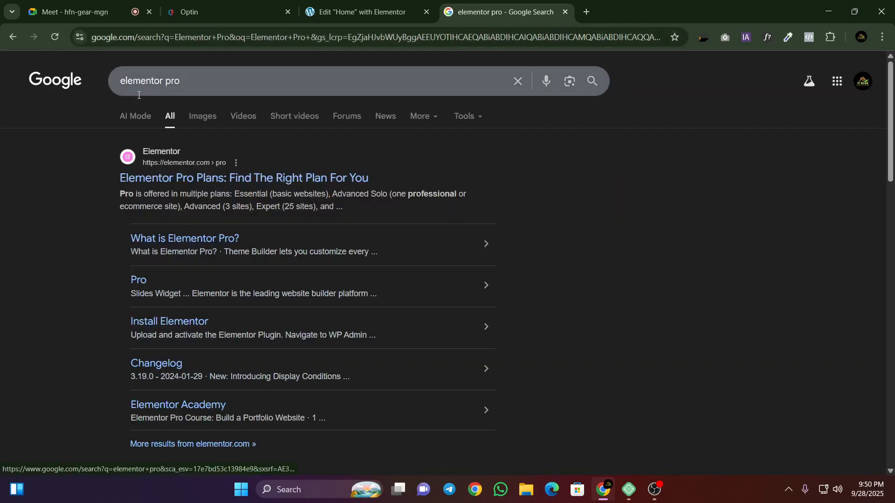
# Step: Refine the search to "elementor pro price" and open Elementor's plugin pricing page
pyautogui.moveTo(122, 81); pyautogui.dragTo(179, 72)
pyautogui.click(179, 80)
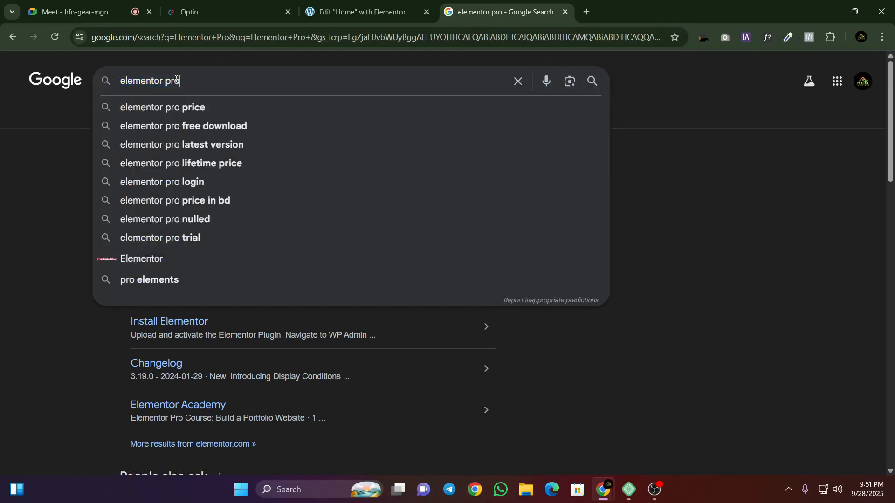
pyautogui.click(183, 109)
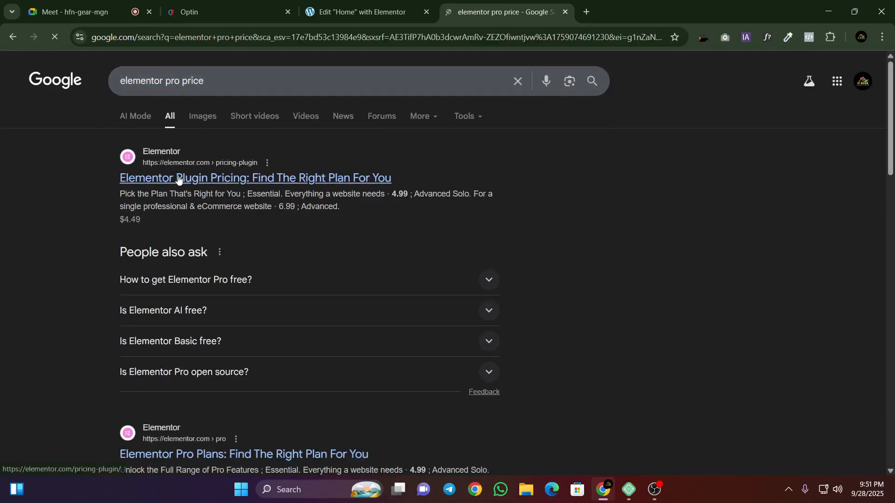
pyautogui.click(233, 178)
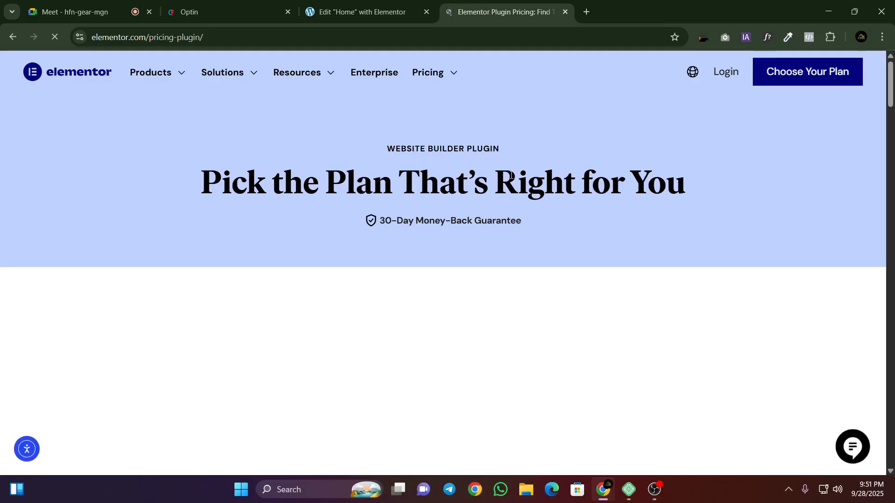
# Step: Examine the prices and feature lists of the Essential, Advanced Solo, Advanced and Expert plans, highlighting the individual prices
pyautogui.scroll(-5, 366, 205)
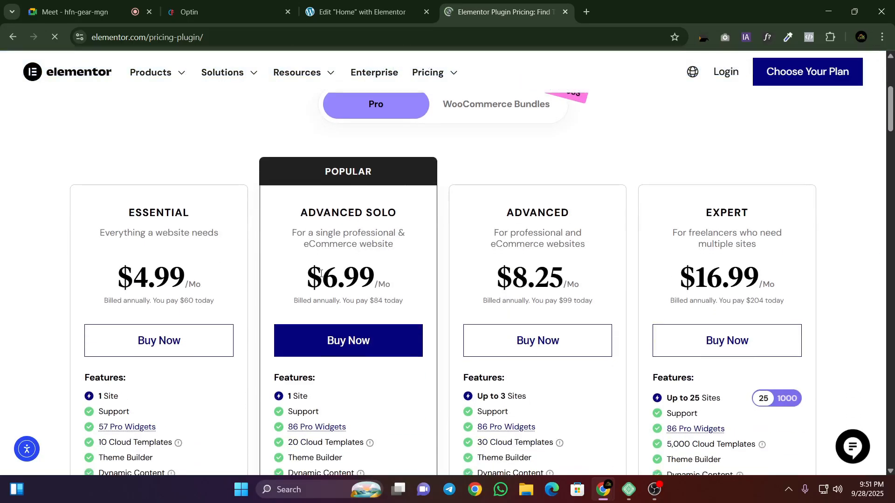
pyautogui.scroll(-1, 320, 273)
pyautogui.moveTo(322, 219); pyautogui.dragTo(384, 222)
pyautogui.click(101, 195)
pyautogui.moveTo(133, 217); pyautogui.dragTo(211, 216)
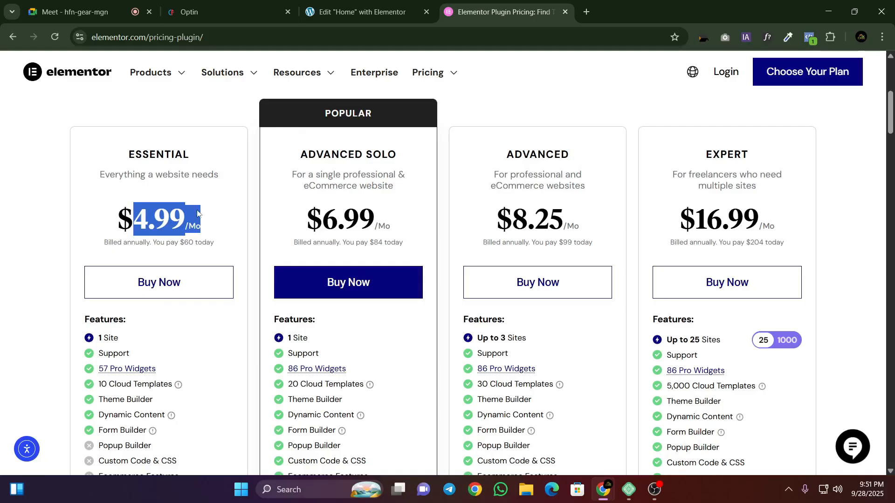
pyautogui.moveTo(474, 223); pyautogui.dragTo(577, 223)
pyautogui.click(586, 226)
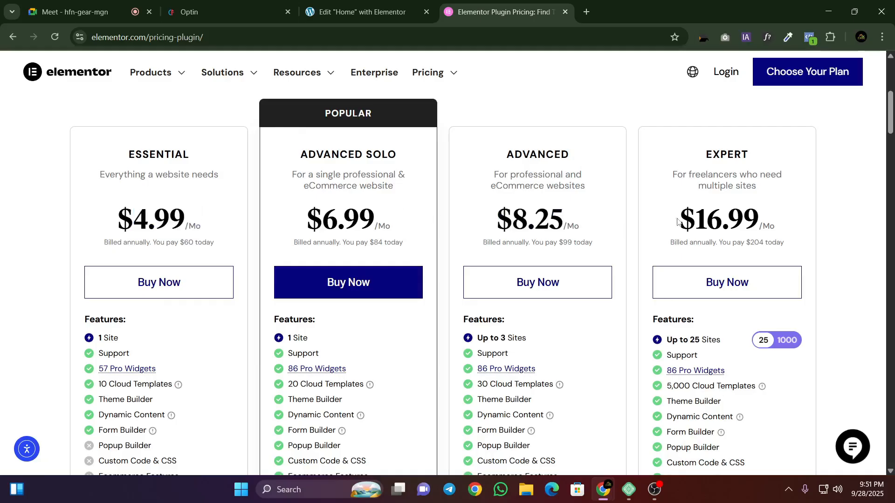
pyautogui.moveTo(677, 220); pyautogui.dragTo(796, 241)
pyautogui.click(783, 228)
pyautogui.tripleClick(751, 226)
pyautogui.click(751, 227)
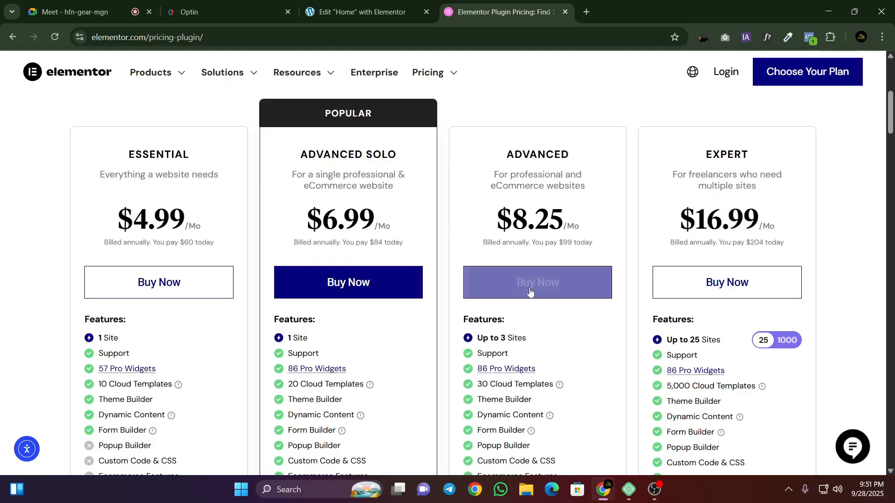
pyautogui.scroll(-3, 538, 282)
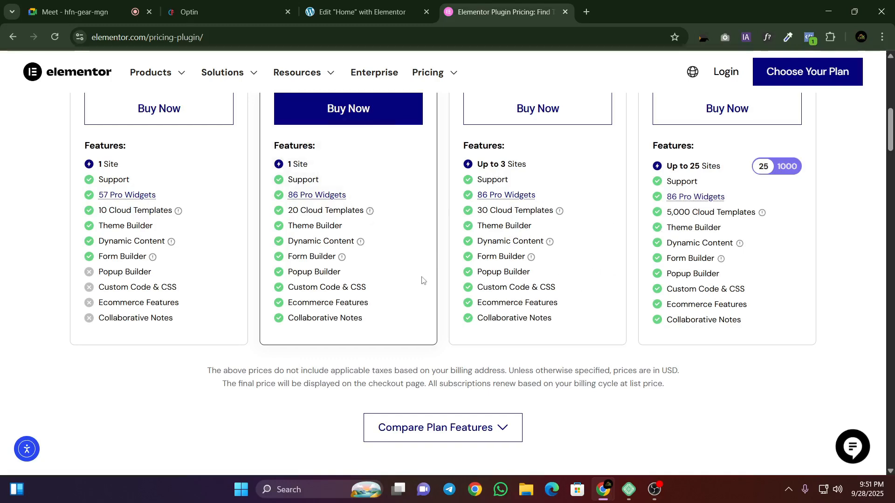
pyautogui.scroll(3, 373, 280)
# Step: Check the Google Meet call, switching between it, the Elementor editor and the pricing page
pyautogui.click(312, 11)
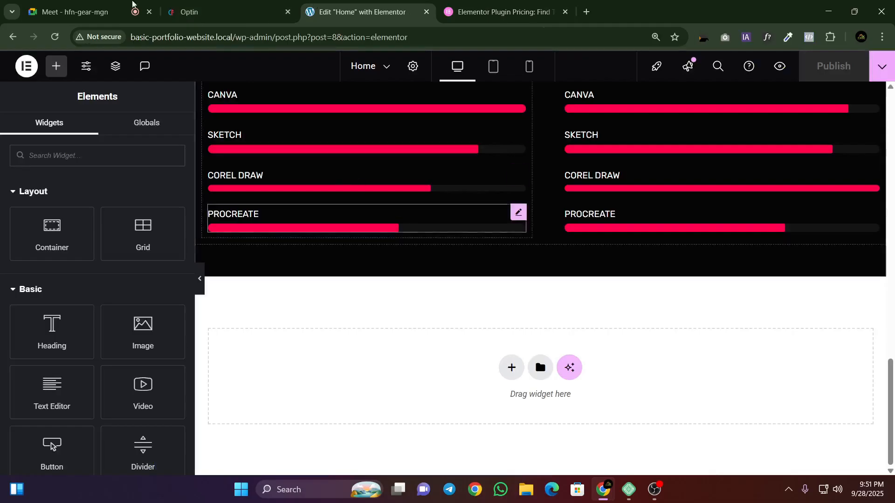
pyautogui.click(47, 4)
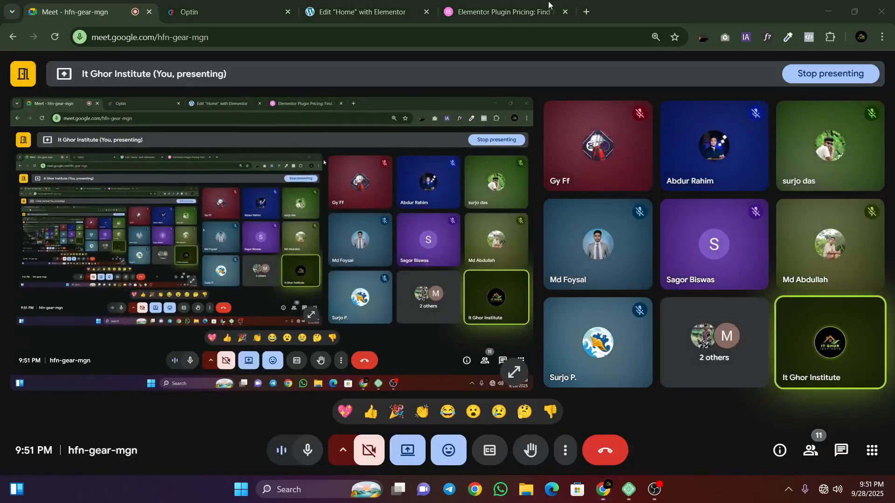
pyautogui.click(501, 12)
pyautogui.click(49, 4)
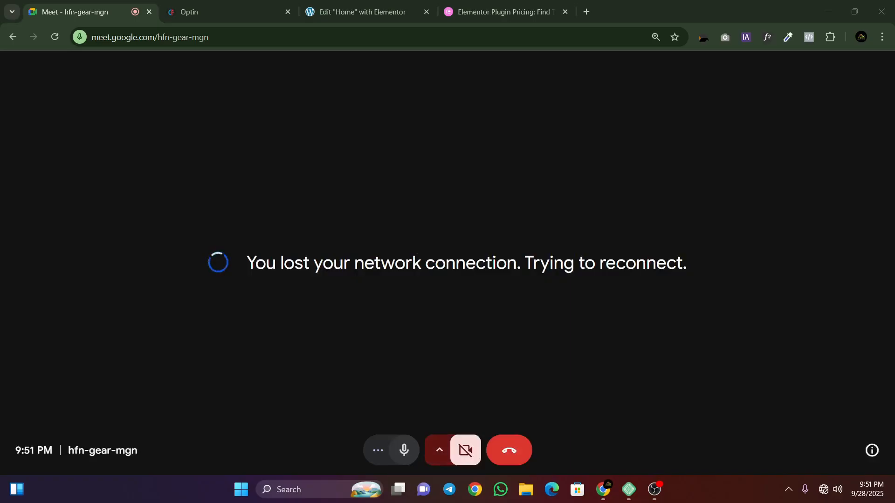
# Step: Check the recording in OBS, minimize it, and return to the Elementor pricing page, closing the floating meeting window
pyautogui.click(664, 493)
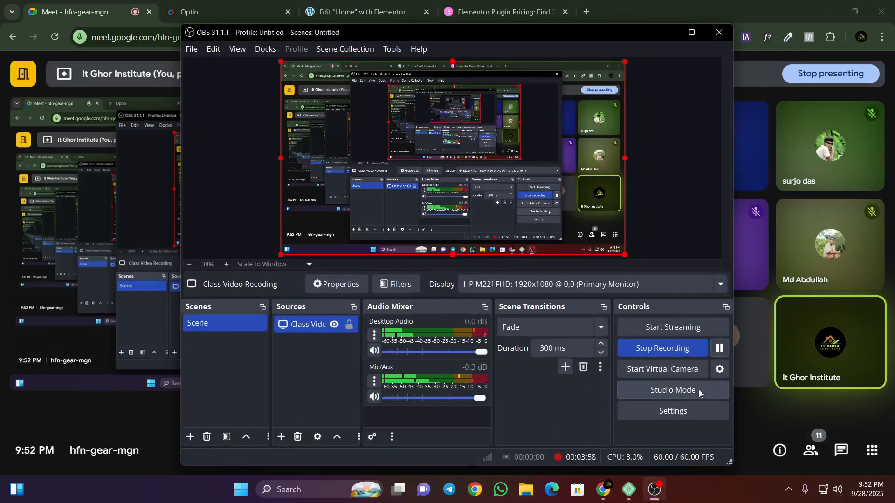
pyautogui.click(665, 33)
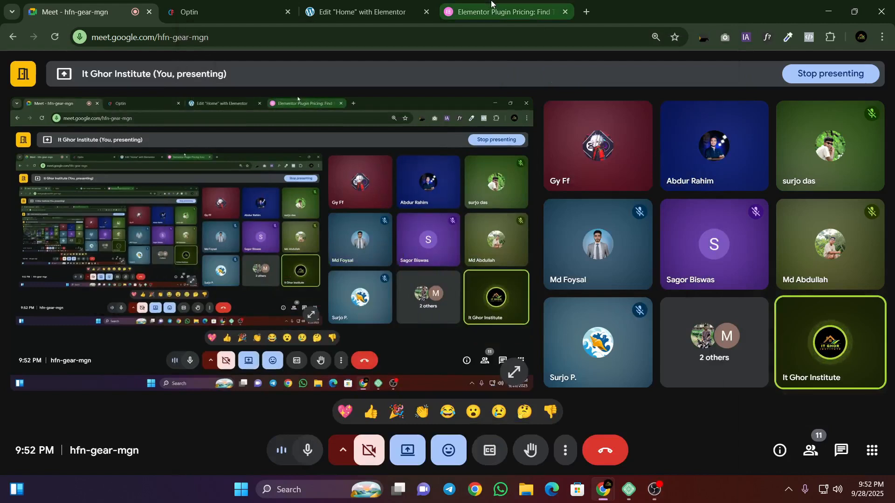
pyautogui.click(501, 11)
pyautogui.click(608, 90)
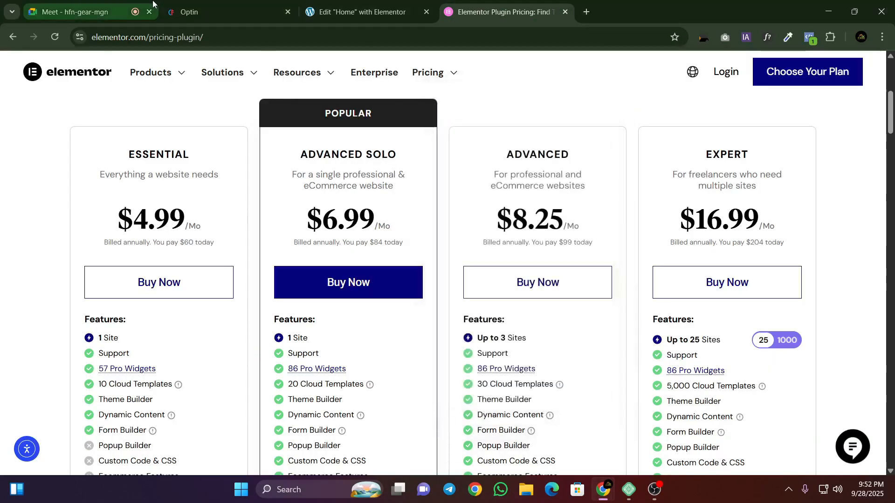
# Step: Return to the meeting, check and minimize OBS again, and switch to the Home page in the Elementor editor
pyautogui.click(135, 5)
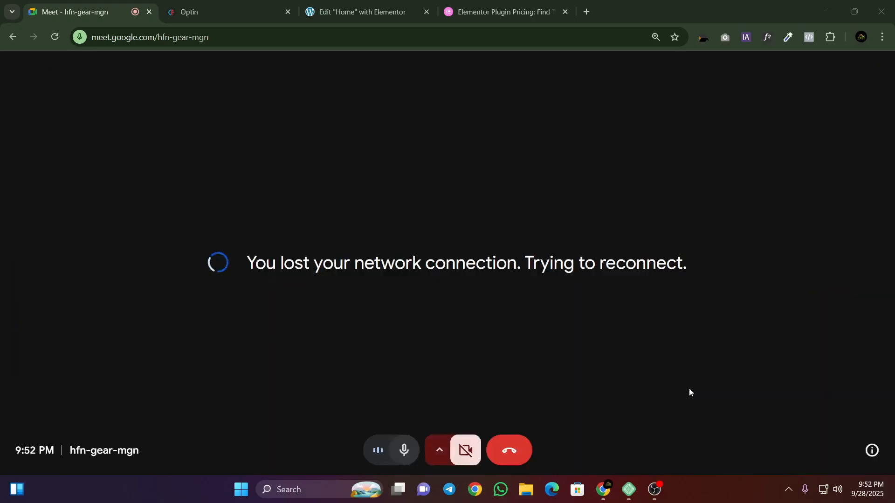
pyautogui.click(654, 489)
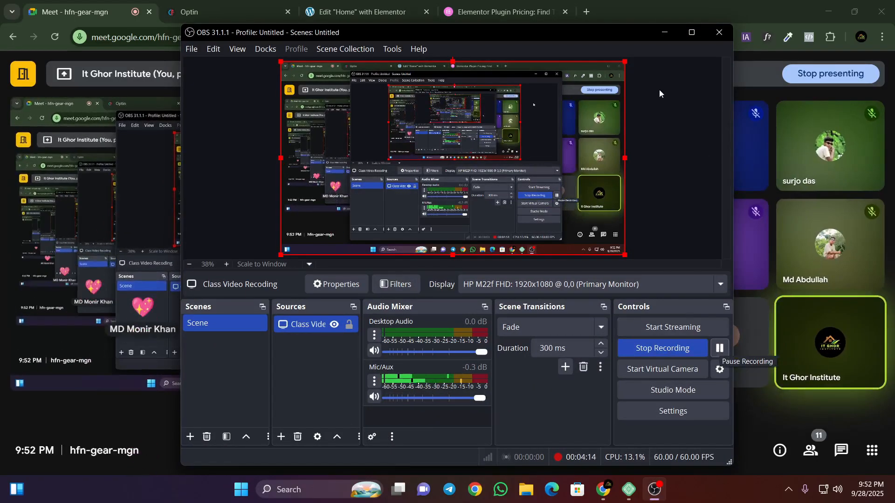
pyautogui.click(665, 32)
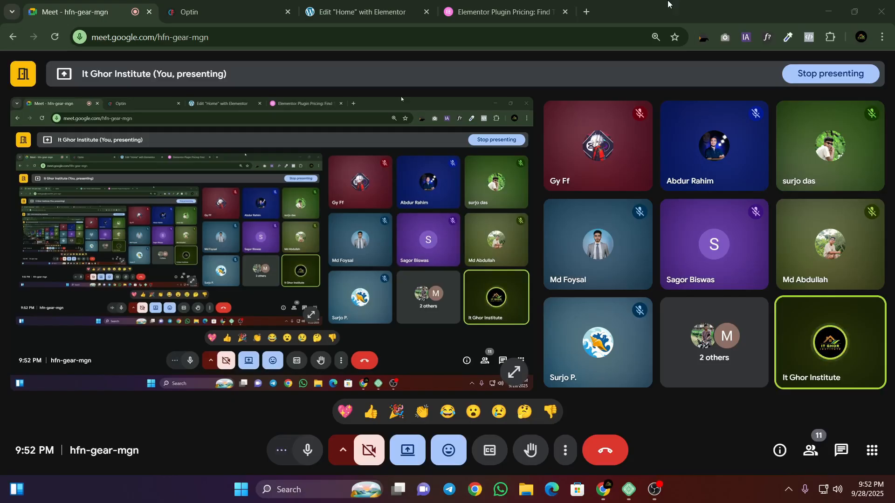
pyautogui.click(363, 12)
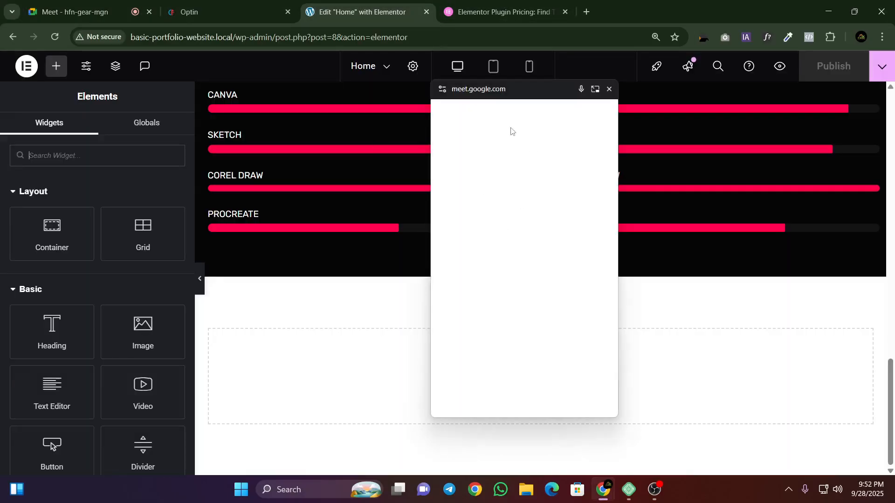
# Step: Close the floating meeting window and check the template's contact section, the Elementor pricing page and the meeting call
pyautogui.click(609, 89)
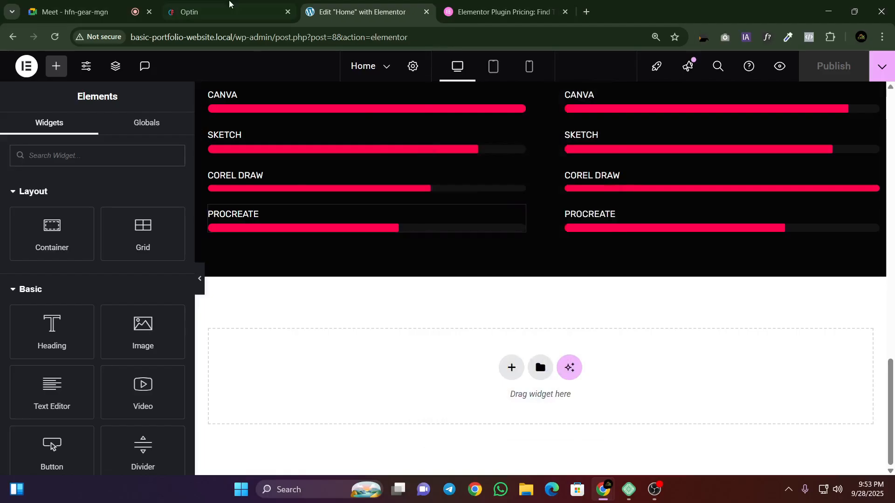
pyautogui.click(230, 4)
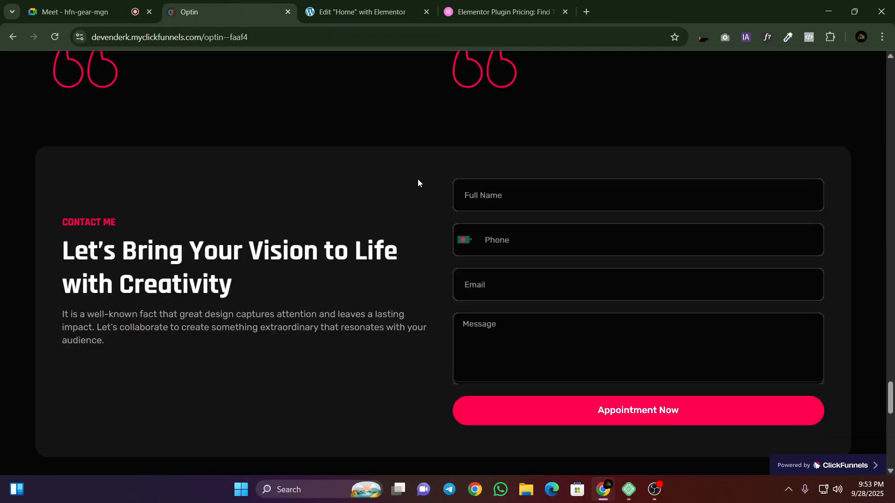
pyautogui.scroll(-1, 418, 180)
pyautogui.scroll(1, 401, 178)
pyautogui.click(504, 11)
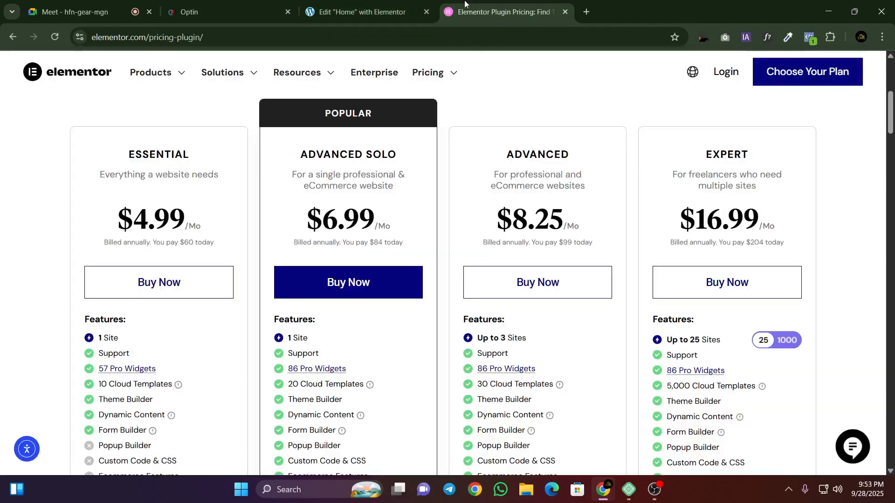
pyautogui.click(65, 4)
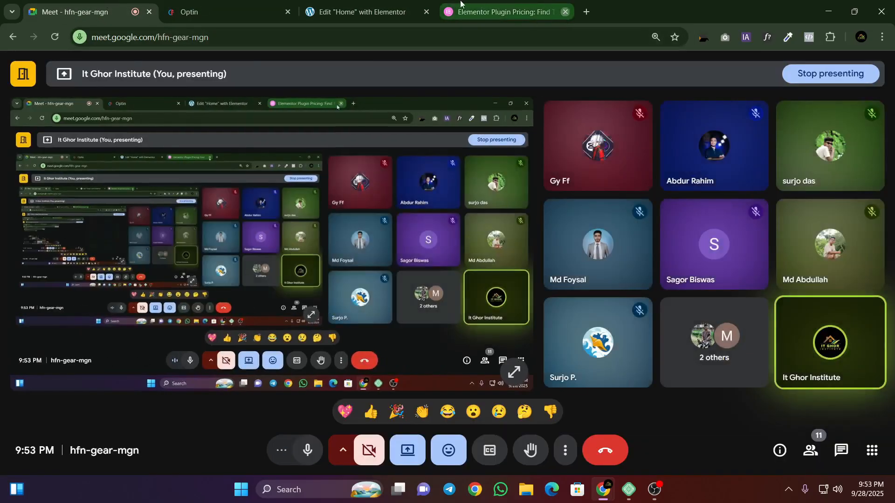
# Step: Close the Elementor pricing page and search Google for "elementor pro price" in a new tab
pyautogui.middleClick(460, 4)
pyautogui.click(448, 11)
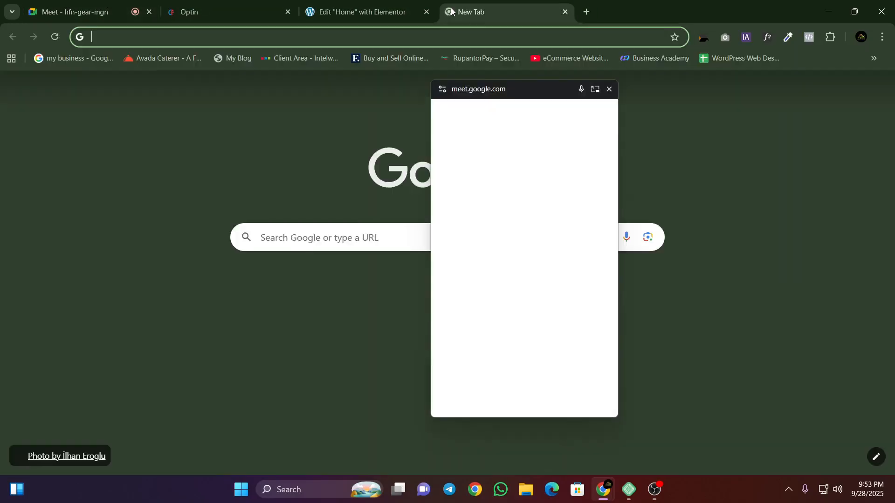
pyautogui.write('Ele')
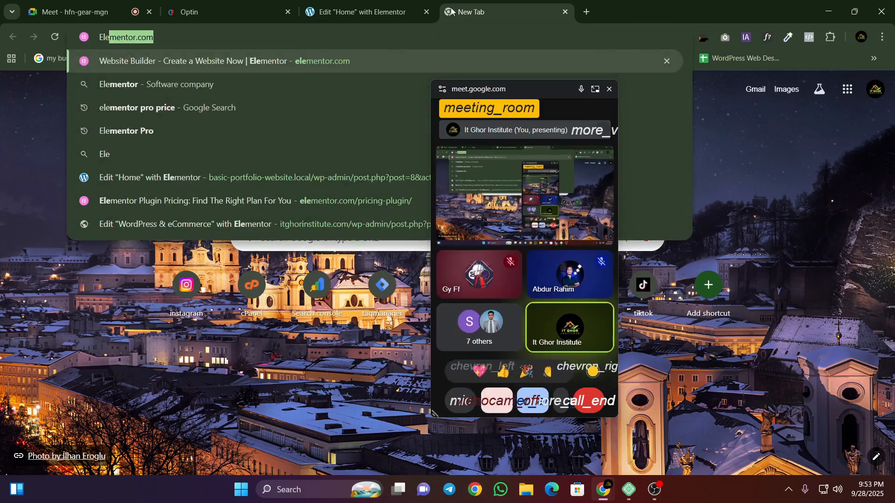
pyautogui.write('men')
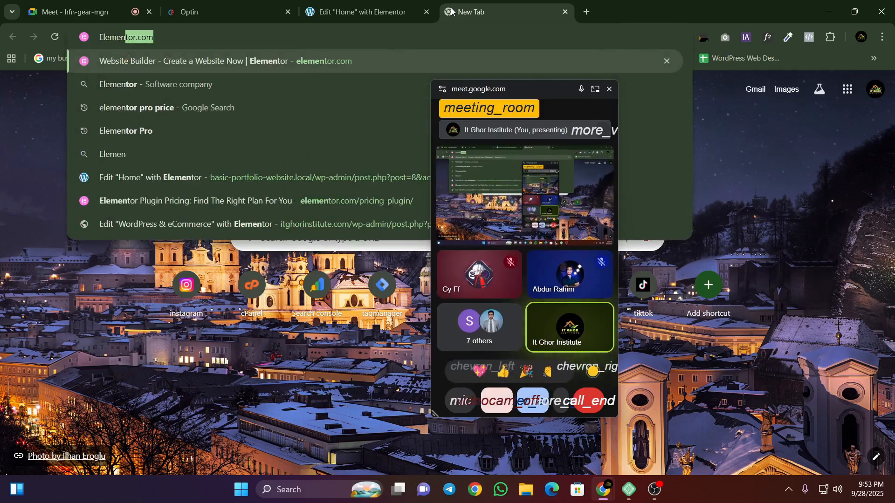
pyautogui.write('tor pro')
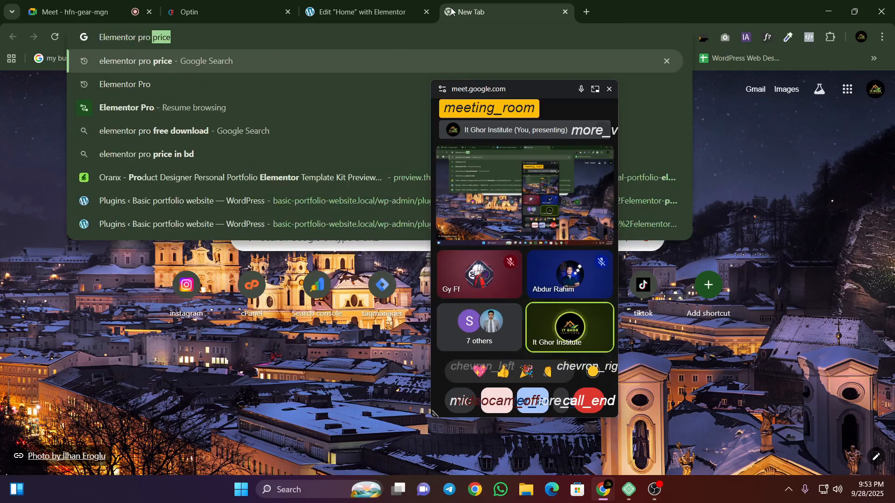
pyautogui.press('Return')
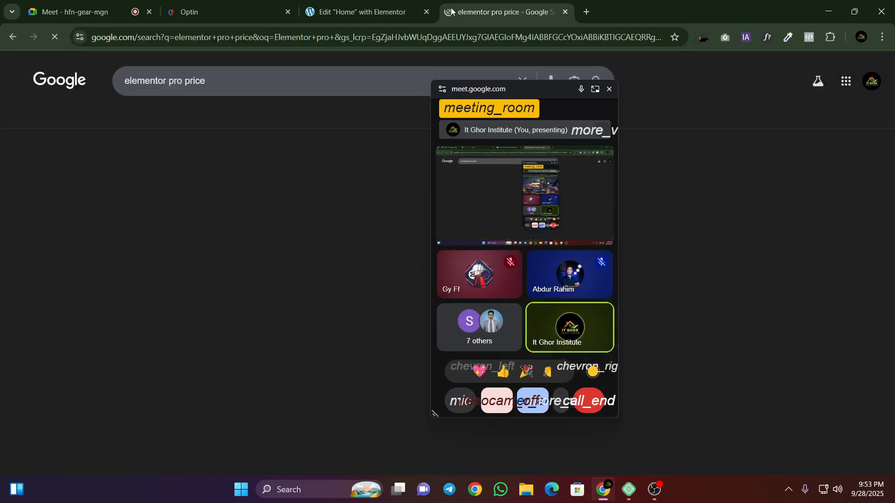
# Step: Change the Google search to "elementor pro free download" and run it
pyautogui.doubleClick(191, 81)
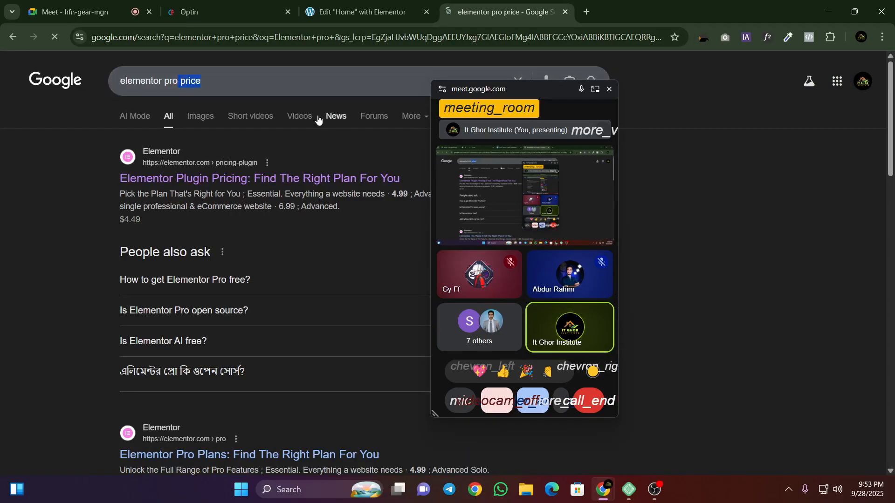
pyautogui.press('BackSpace')
pyautogui.write('free do')
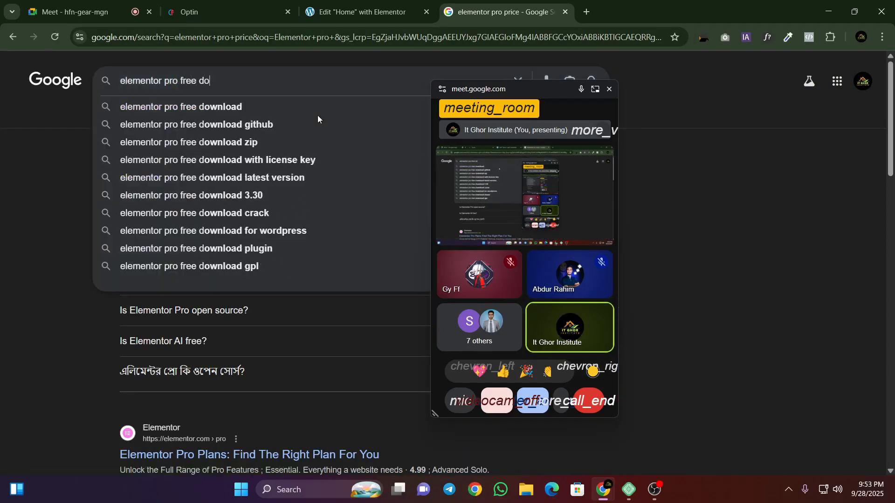
pyautogui.write('wnload')
pyautogui.press('Return')
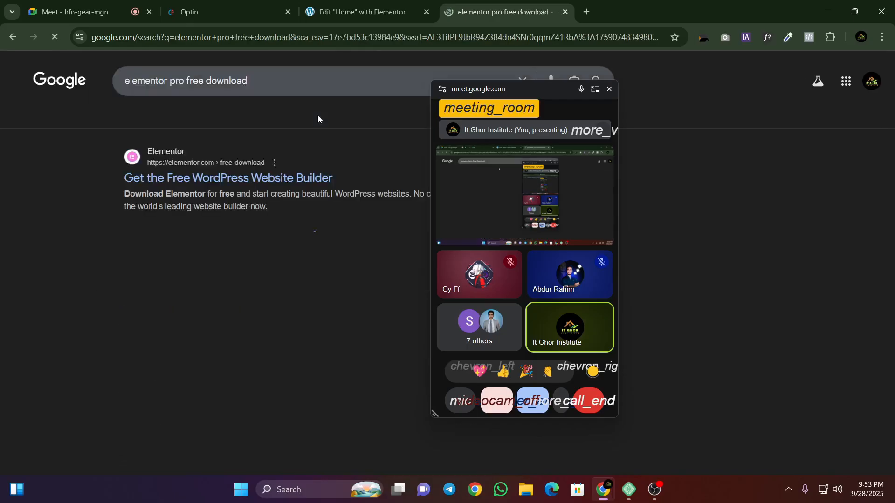
# Step: Look through the search results and open the Developers Zone "Elementor Pro Free Download v3.31.2" result in a new tab
pyautogui.scroll(-7, 166, 197)
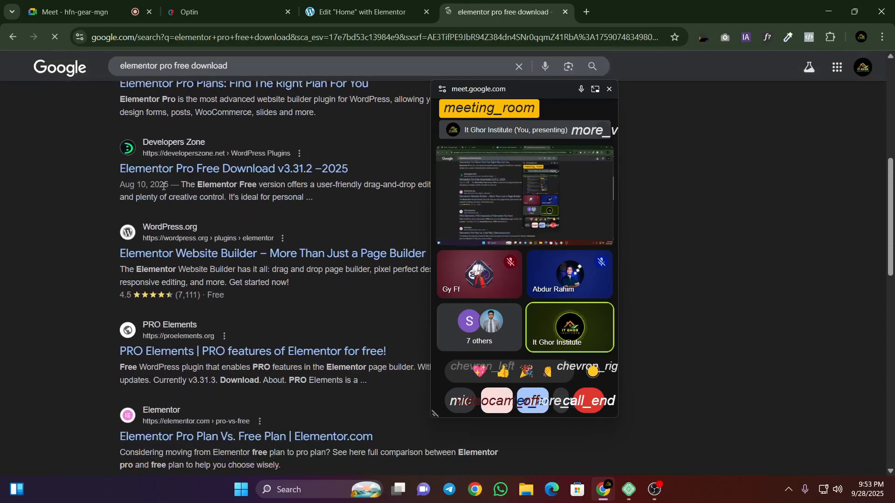
pyautogui.scroll(6, 150, 154)
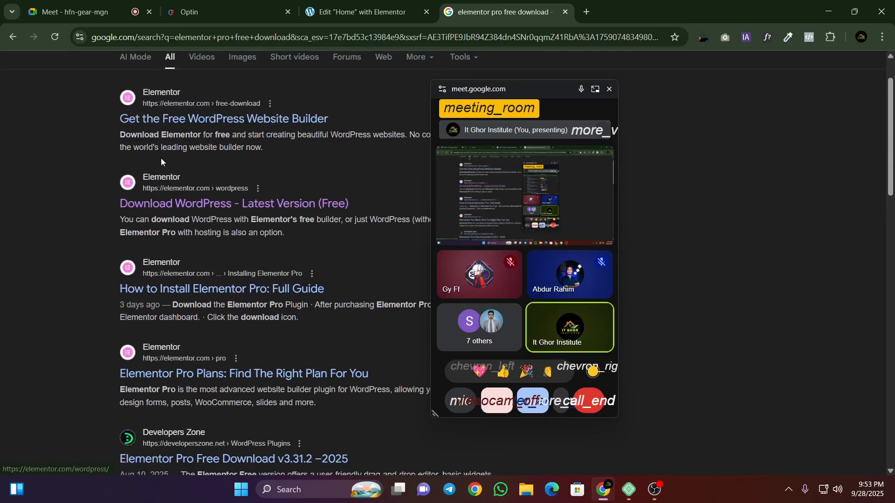
pyautogui.scroll(-5, 160, 167)
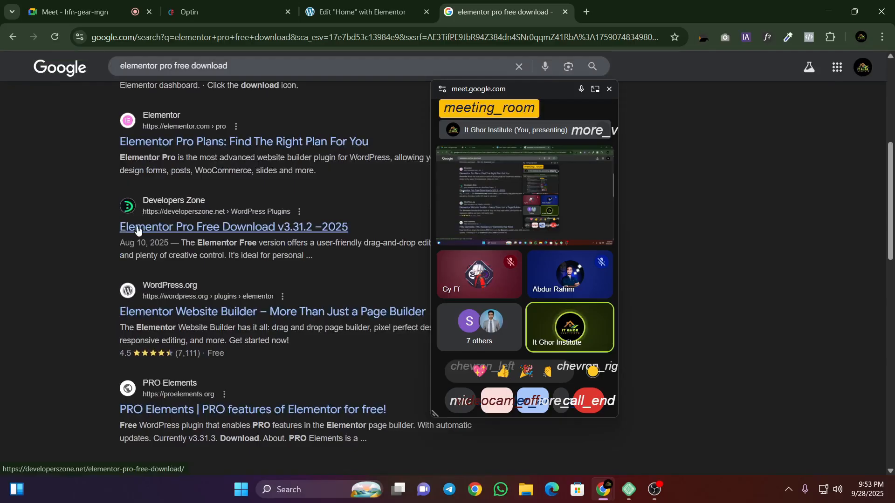
pyautogui.rightClick(137, 230)
pyautogui.click(173, 237)
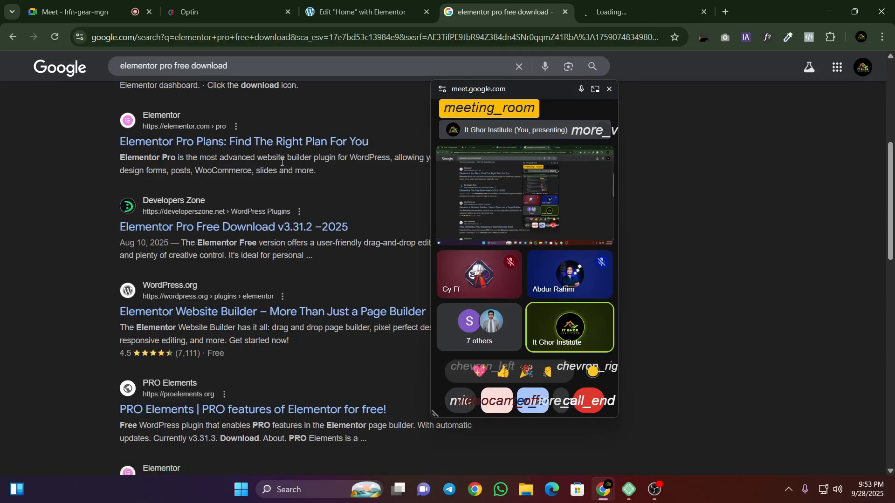
pyautogui.scroll(-1, 209, 223)
pyautogui.scroll(-2, 188, 267)
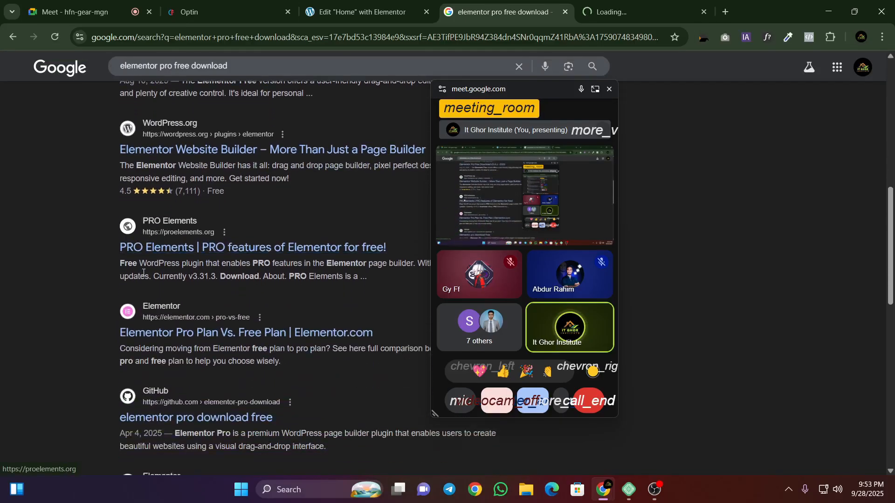
pyautogui.scroll(-10, 171, 248)
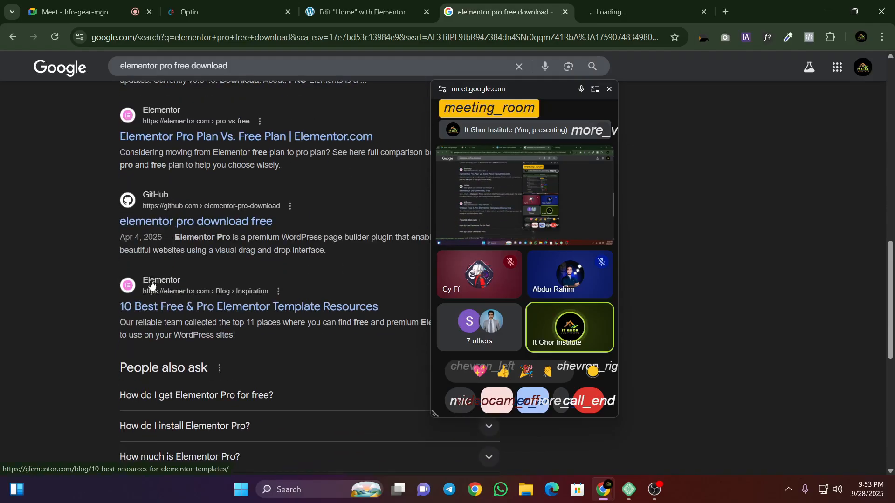
pyautogui.scroll(15, 153, 274)
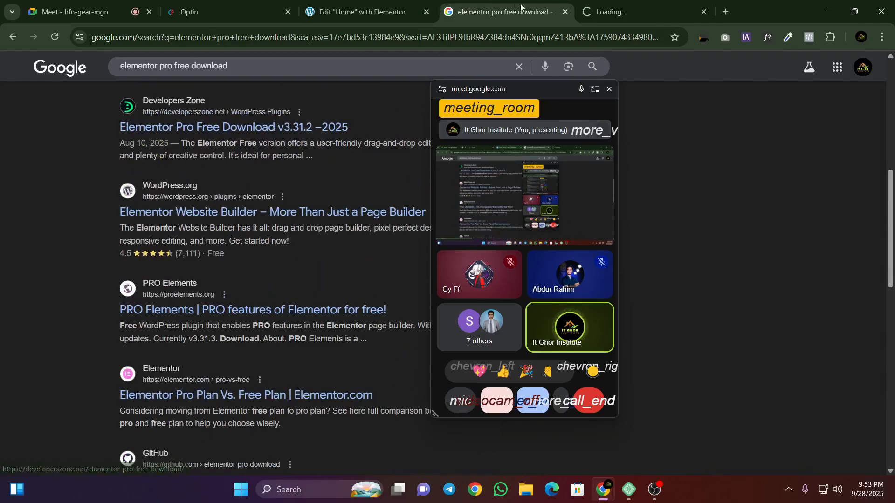
# Step: Close the Google search results and move the floating meeting window aside to uncover the page
pyautogui.click(566, 11)
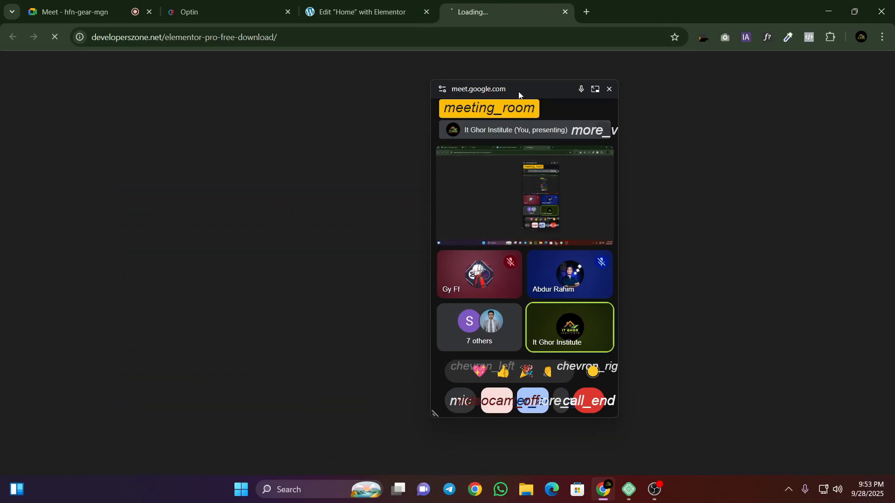
pyautogui.moveTo(519, 94); pyautogui.dragTo(730, 61)
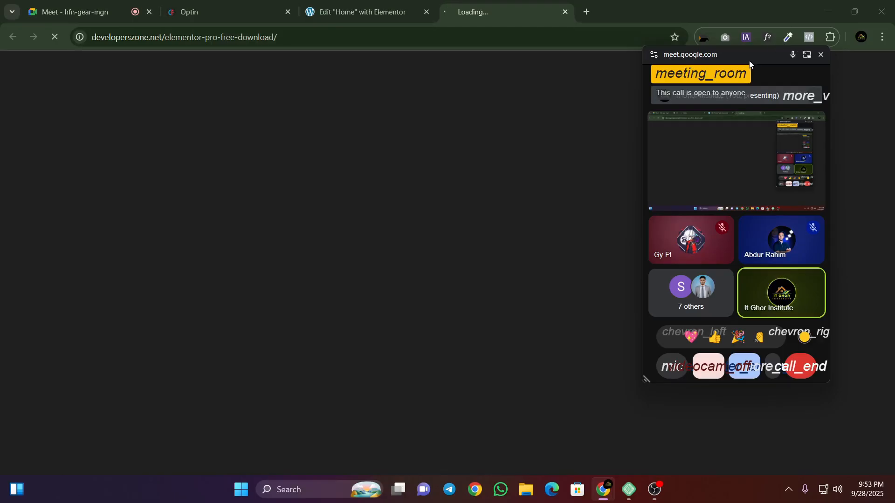
pyautogui.moveTo(750, 64); pyautogui.dragTo(779, 93)
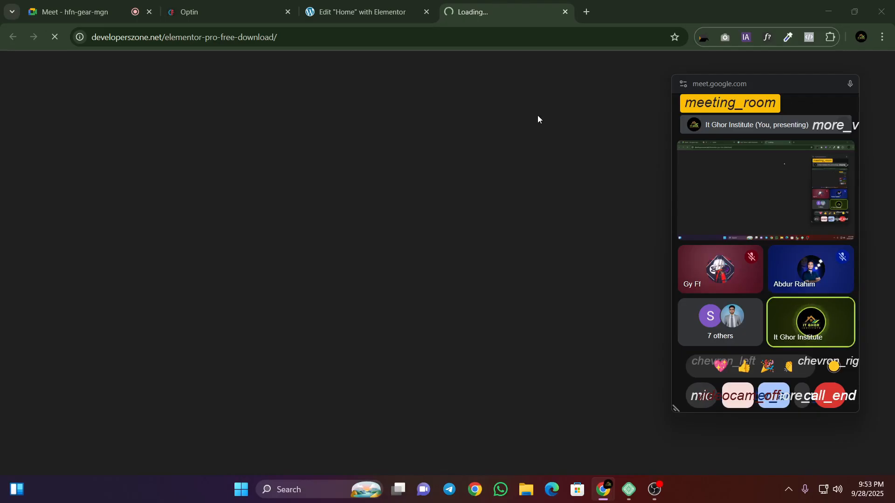
pyautogui.click(431, 4)
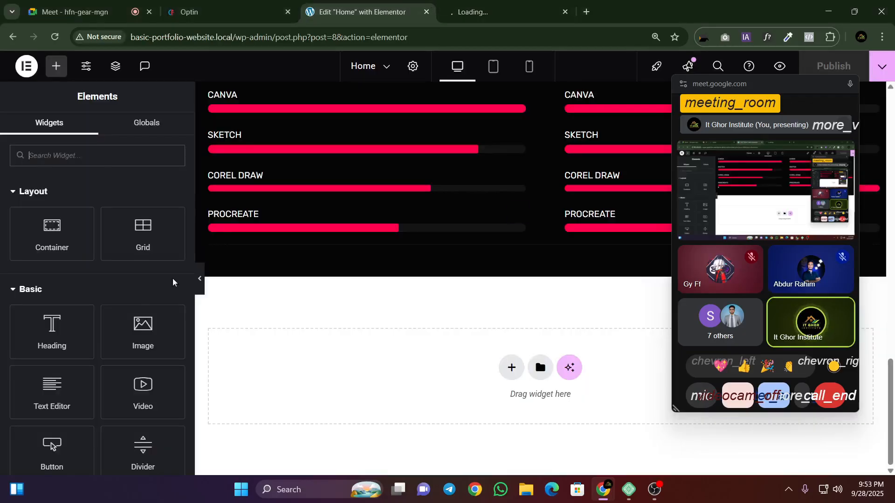
pyautogui.click(517, 9)
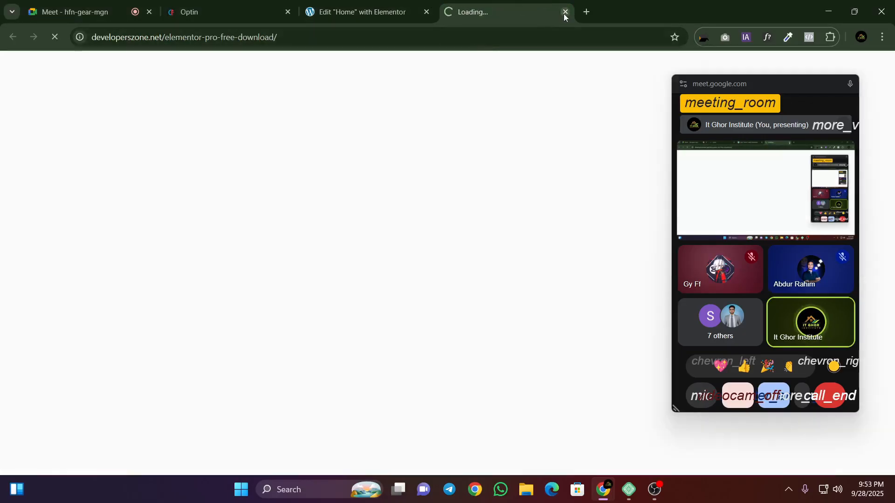
pyautogui.click(207, 6)
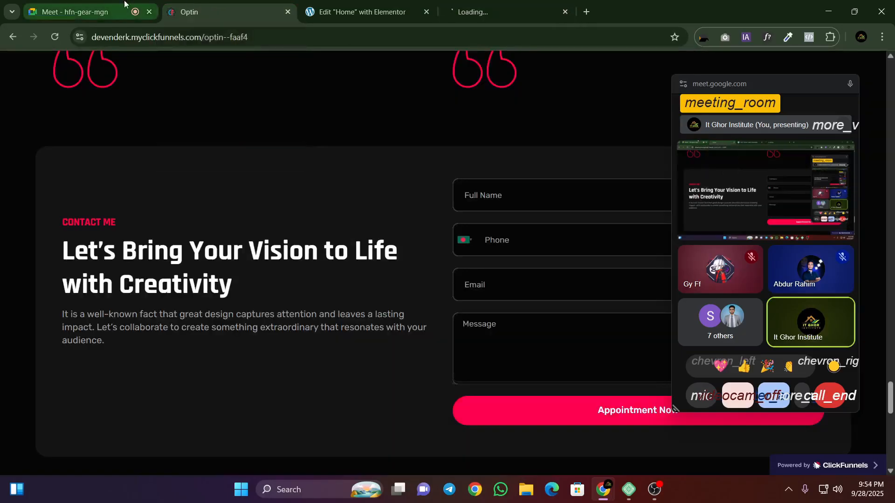
pyautogui.click(450, 4)
pyautogui.click(432, 9)
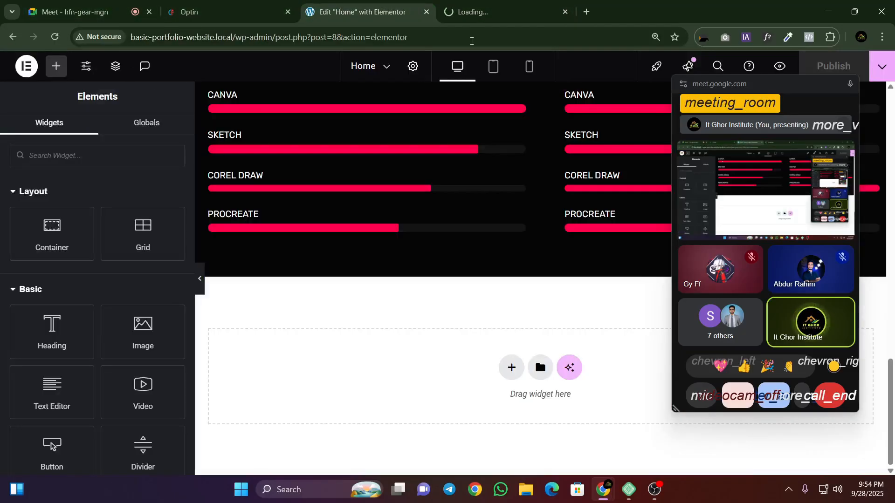
pyautogui.click(446, 11)
pyautogui.click(359, 12)
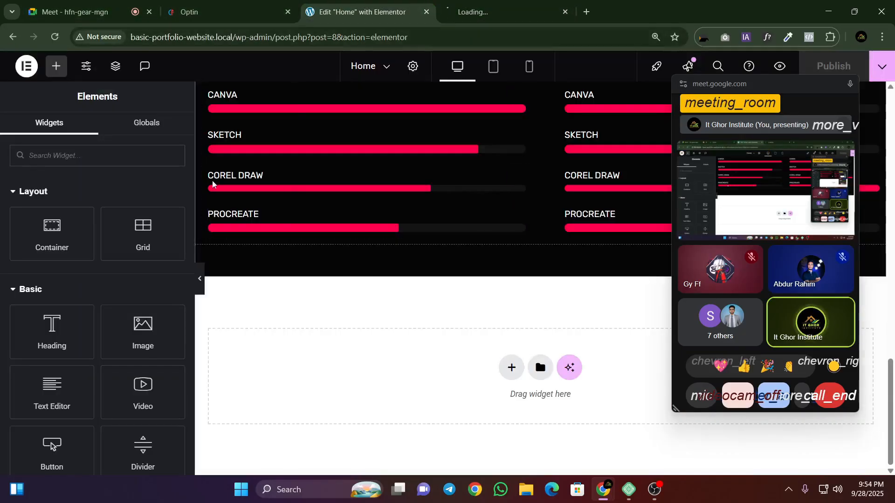
pyautogui.click(106, 17)
# Step: Sample the dark background colour #060606 above the contact section of the reference template
pyautogui.click(189, 12)
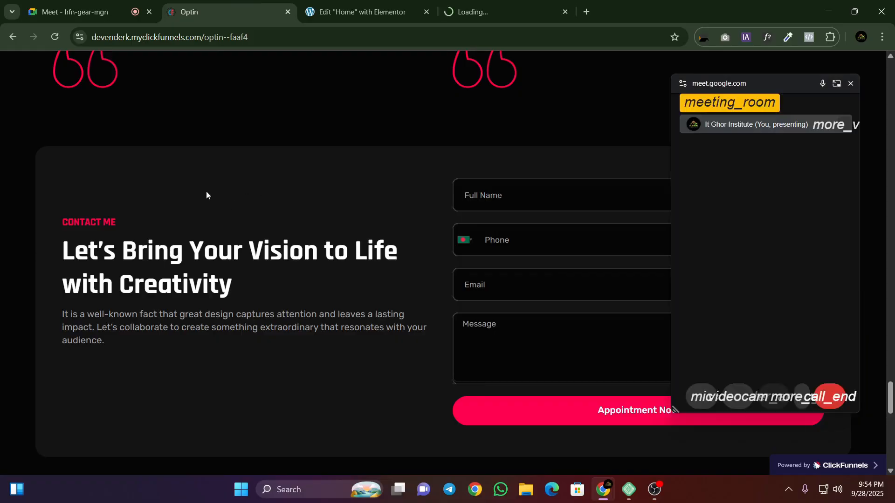
pyautogui.click(788, 36)
pyautogui.click(321, 142)
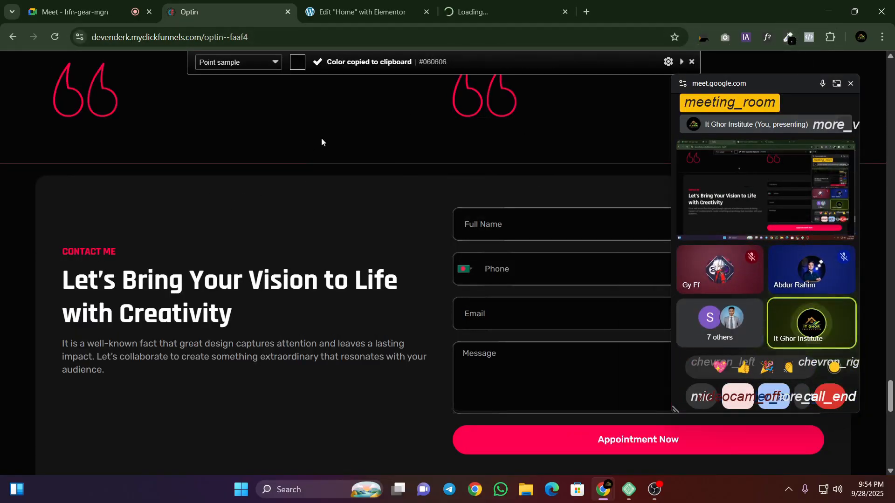
# Step: Add a single column-direction container below the skill bars on the Home page and close the floating meeting window
pyautogui.hotkey('ctrl', 'Tab')
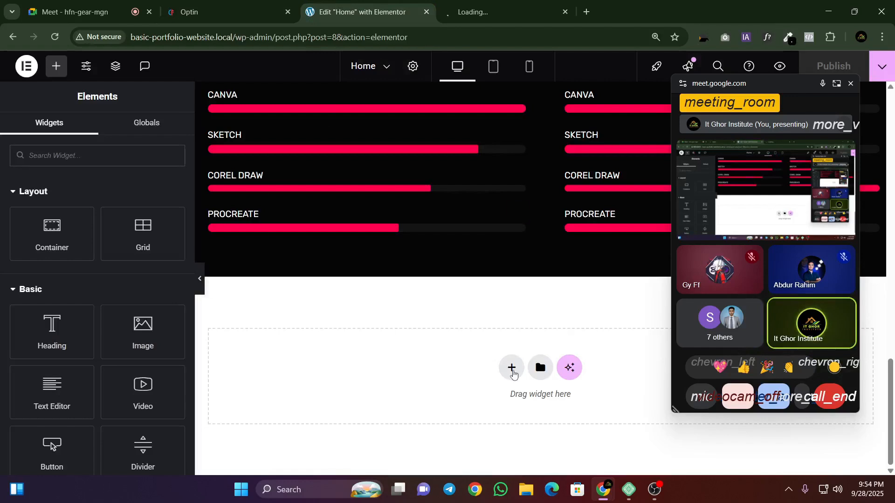
pyautogui.click(513, 374)
pyautogui.click(483, 414)
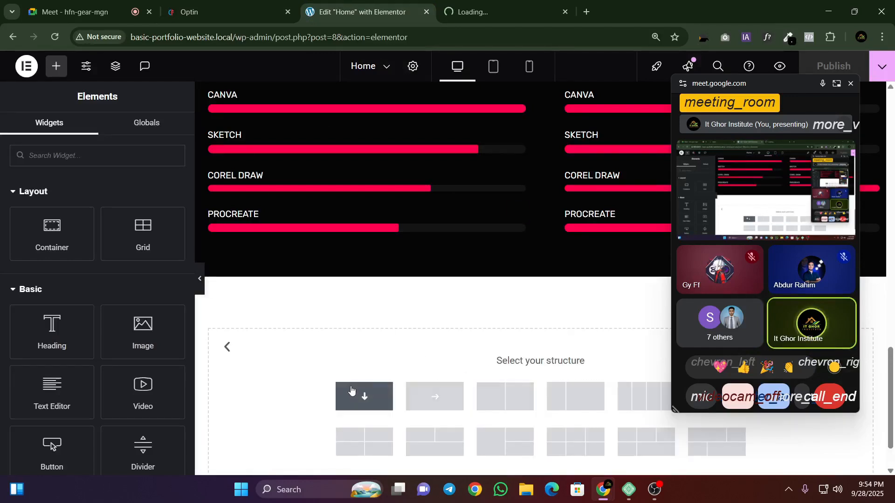
pyautogui.click(364, 397)
pyautogui.click(851, 84)
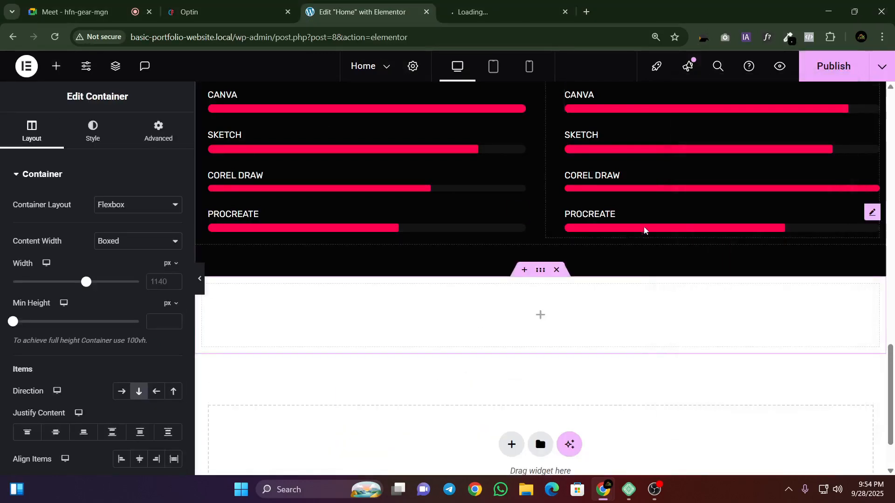
# Step: Set the new container's width to 1200 px and justify its content to the center
pyautogui.scroll(-2, 224, 262)
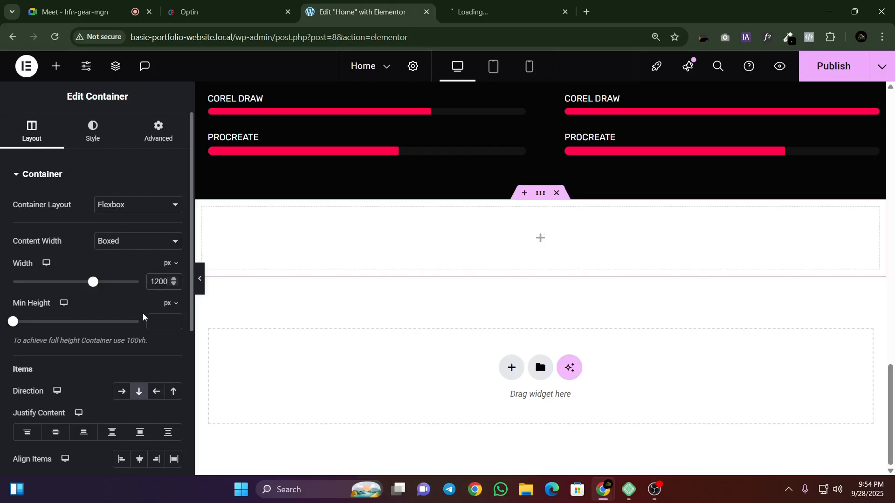
pyautogui.click(56, 432)
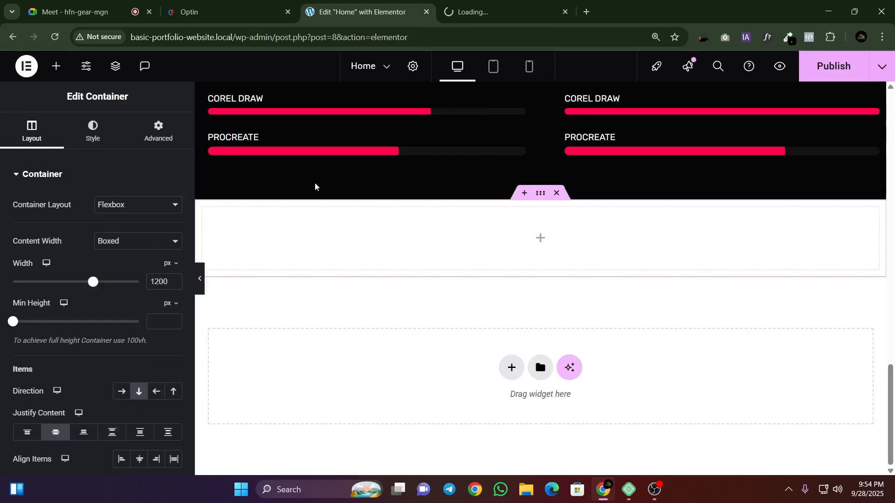
# Step: Give the new container below the skill bars a classic background in the sampled colour #060606
pyautogui.click(98, 140)
pyautogui.click(120, 229)
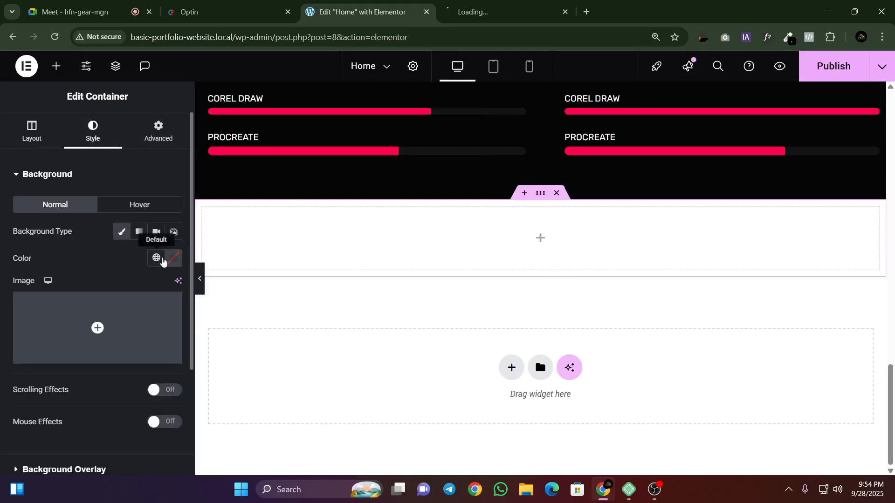
pyautogui.click(160, 258)
pyautogui.rightClick(140, 442)
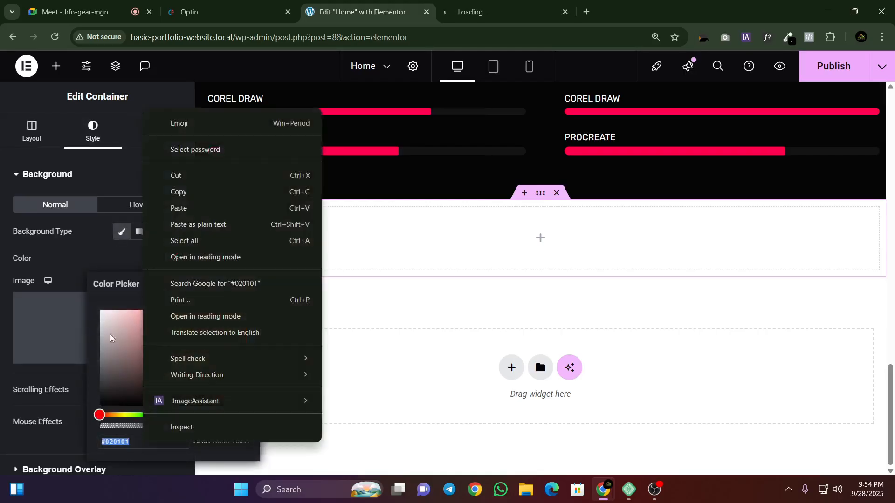
pyautogui.click(177, 208)
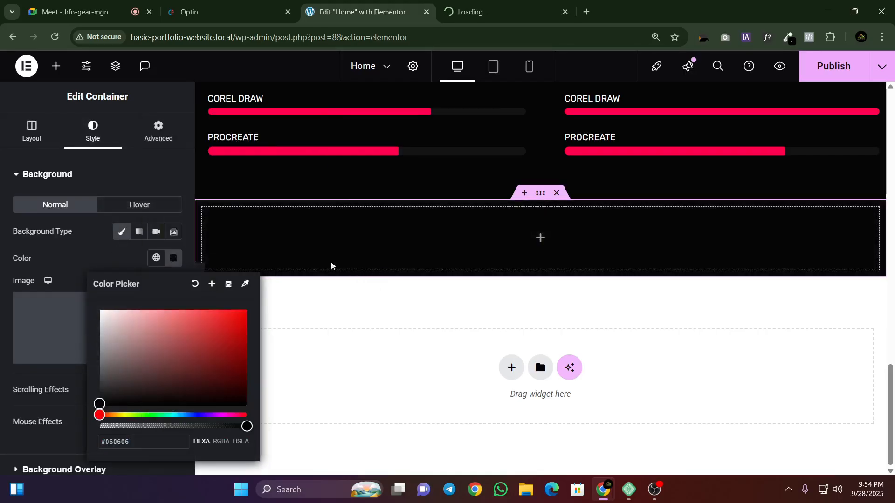
pyautogui.doubleClick(100, 245)
# Step: Nest a container inside the new dark section and set its padding to 0 px
pyautogui.click(56, 66)
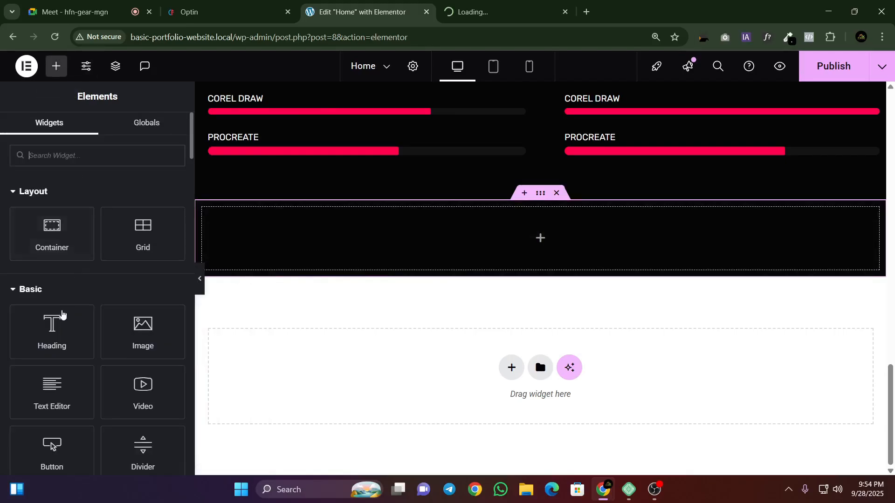
pyautogui.moveTo(52, 233); pyautogui.dragTo(447, 280)
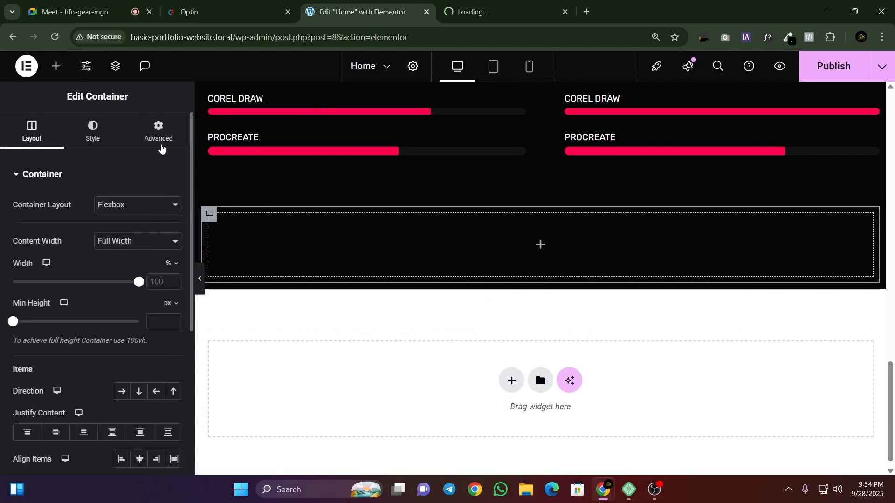
pyautogui.click(158, 133)
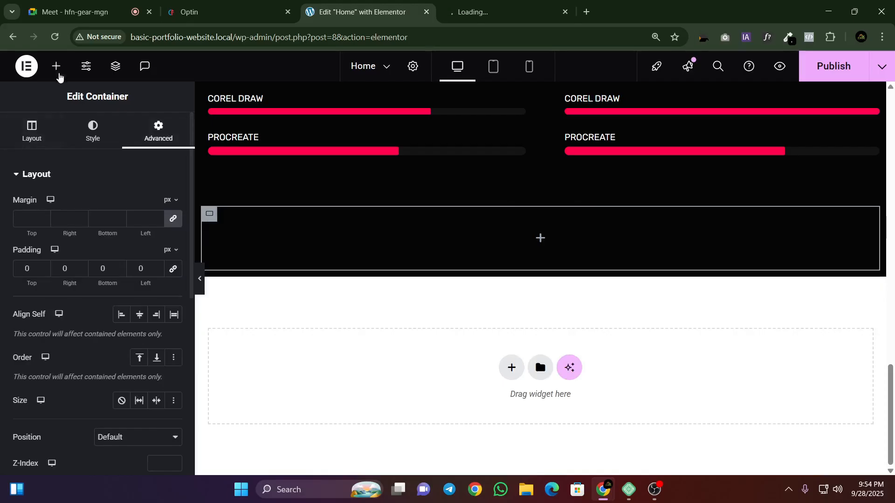
# Step: Add another container inside the nested one and set its direction to row
pyautogui.click(56, 66)
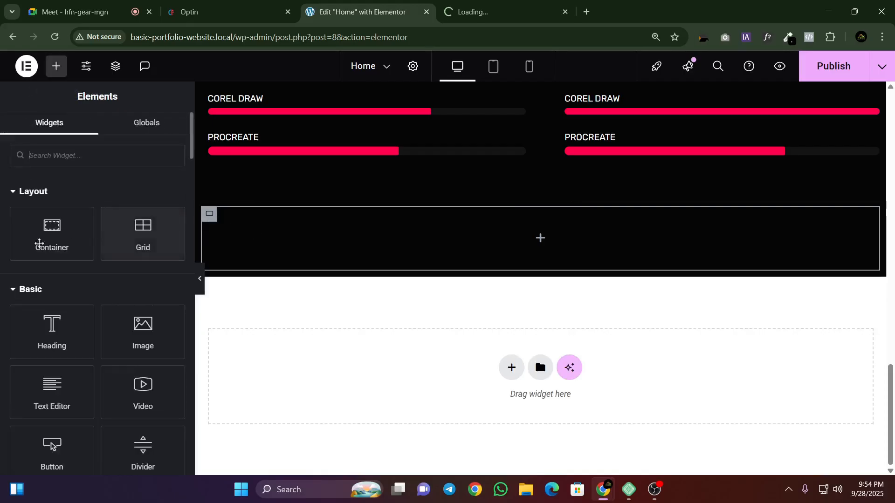
pyautogui.moveTo(52, 233); pyautogui.dragTo(460, 264)
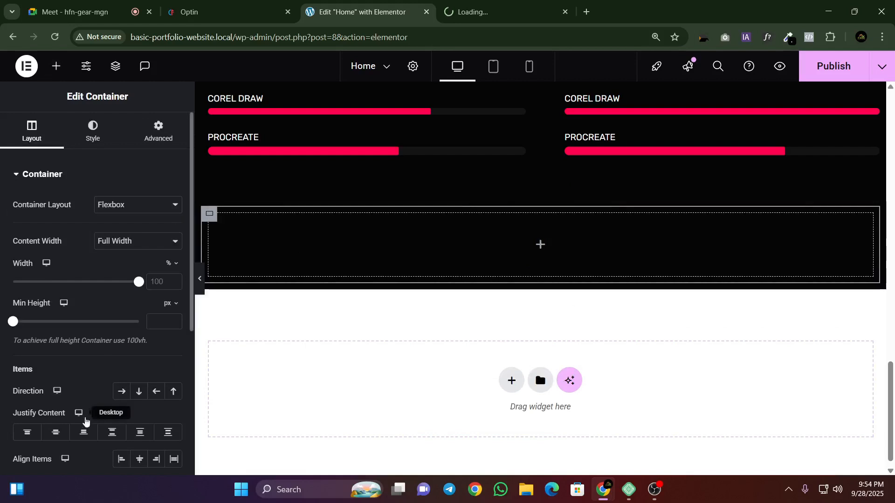
pyautogui.click(120, 391)
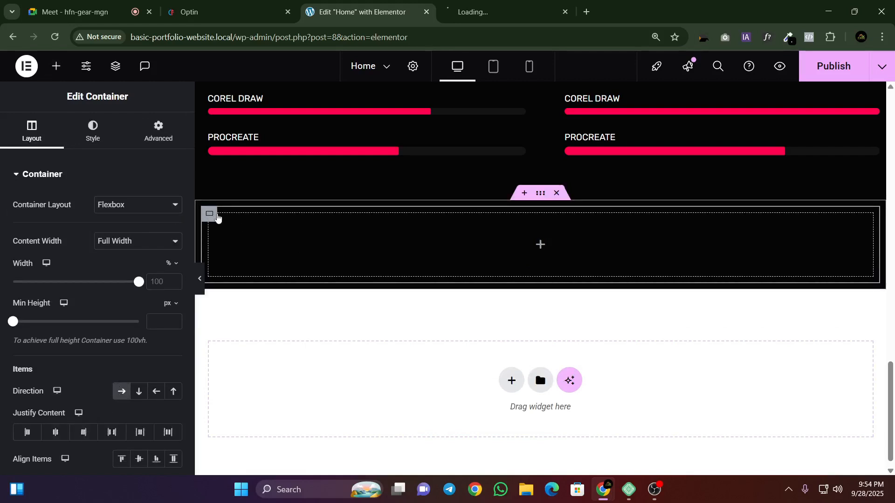
# Step: Open the page structure, set the middle container's direction to row and the innermost container's direction to column
pyautogui.rightClick(219, 216)
pyautogui.rightClick(459, 236)
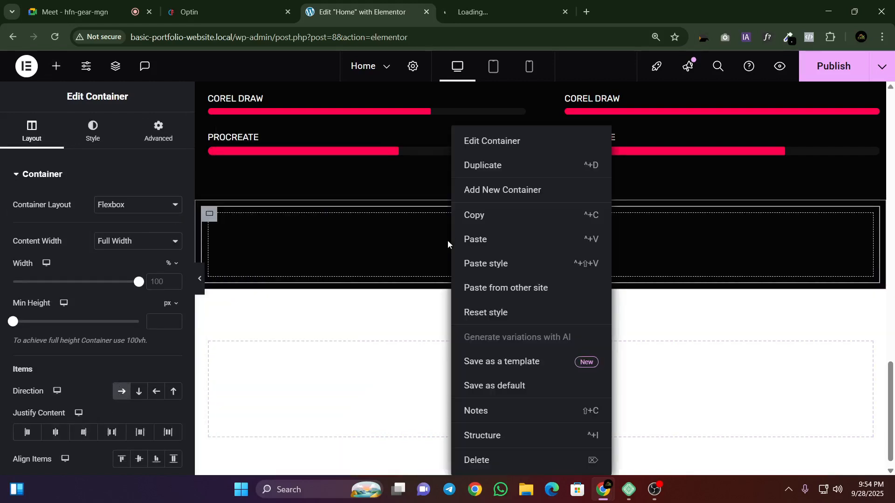
pyautogui.click(481, 435)
pyautogui.click(759, 247)
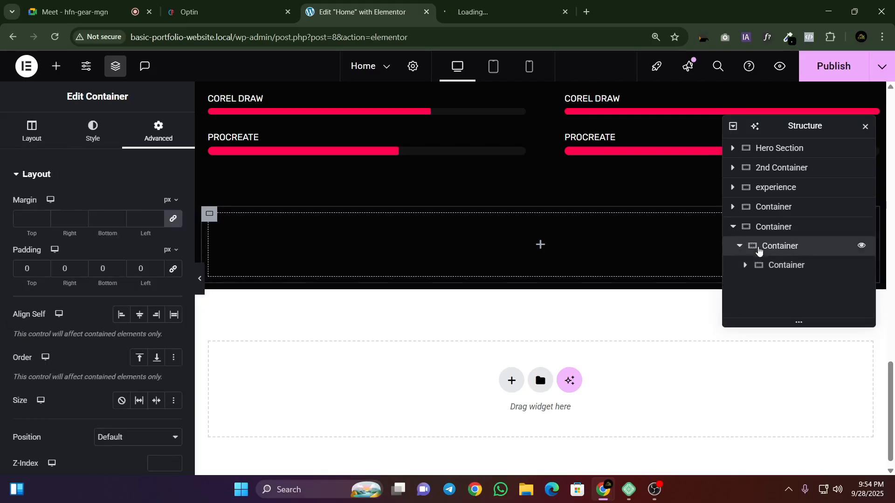
pyautogui.click(31, 138)
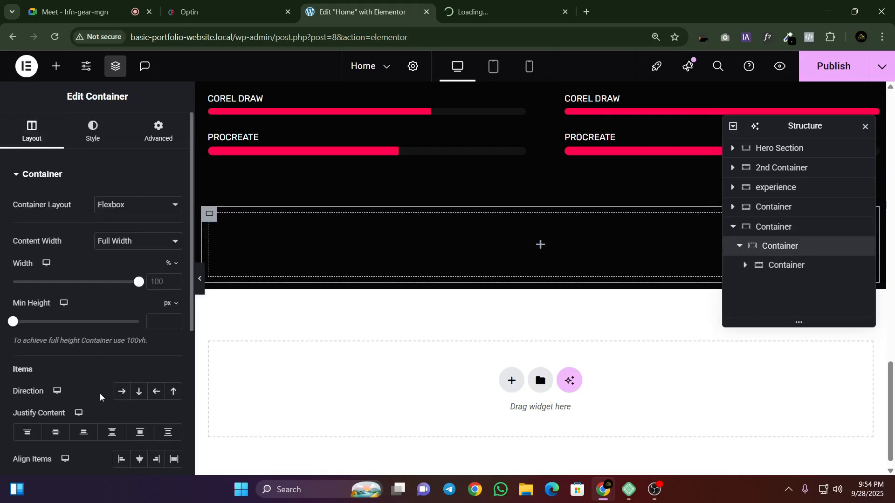
pyautogui.click(121, 391)
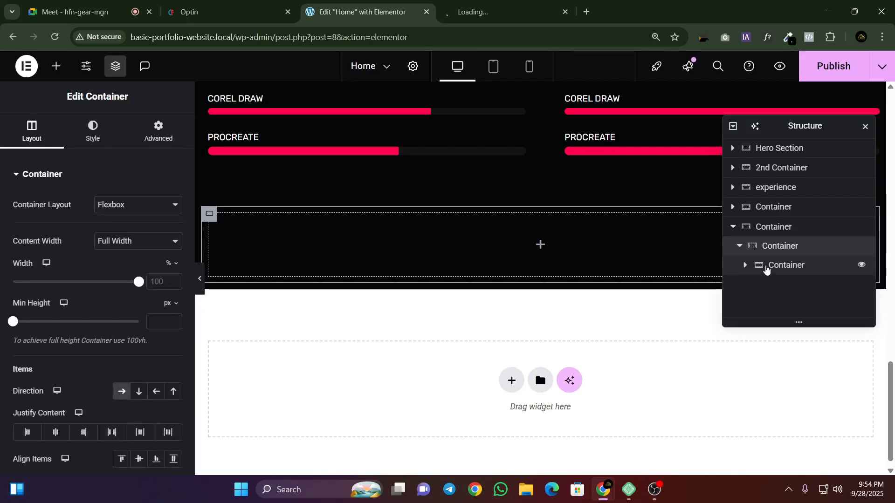
pyautogui.click(766, 266)
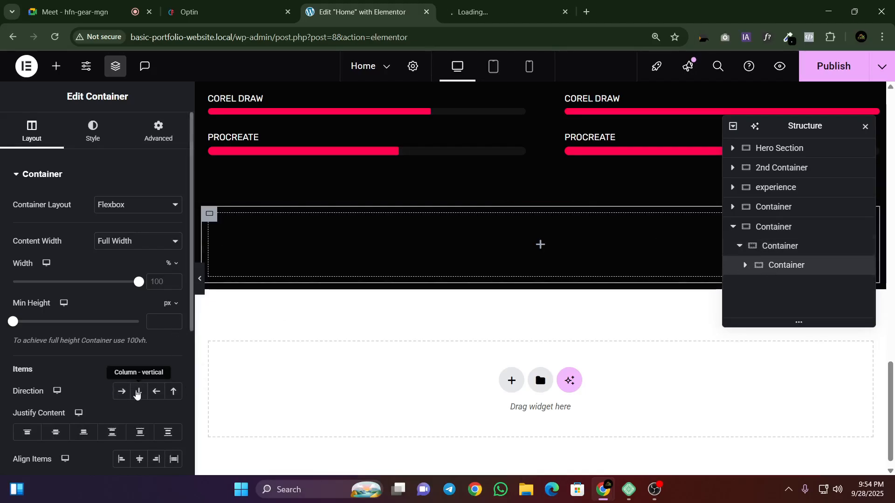
pyautogui.click(136, 393)
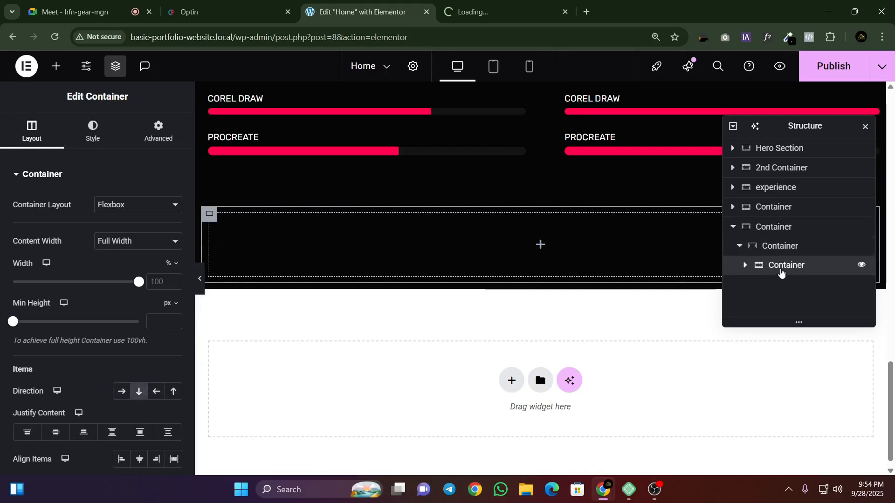
# Step: Duplicate the innermost container to form two side-by-side columns
pyautogui.rightClick(781, 273)
pyautogui.click(765, 165)
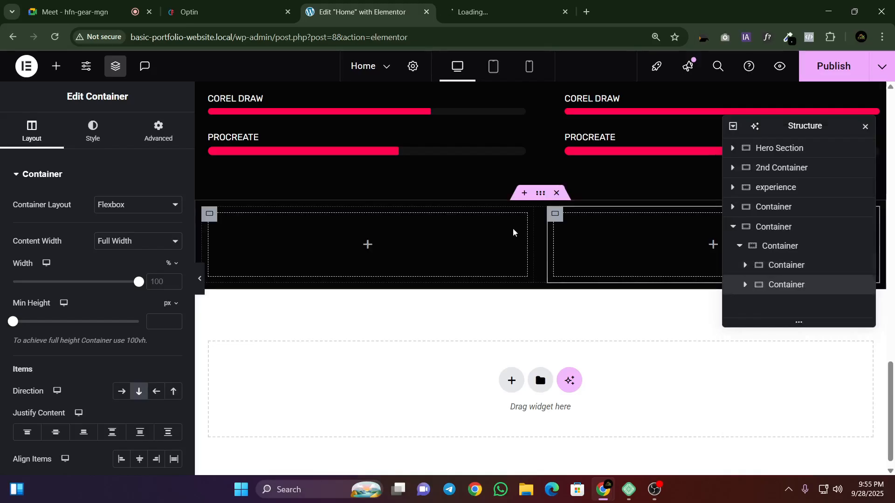
pyautogui.rightClick(775, 284)
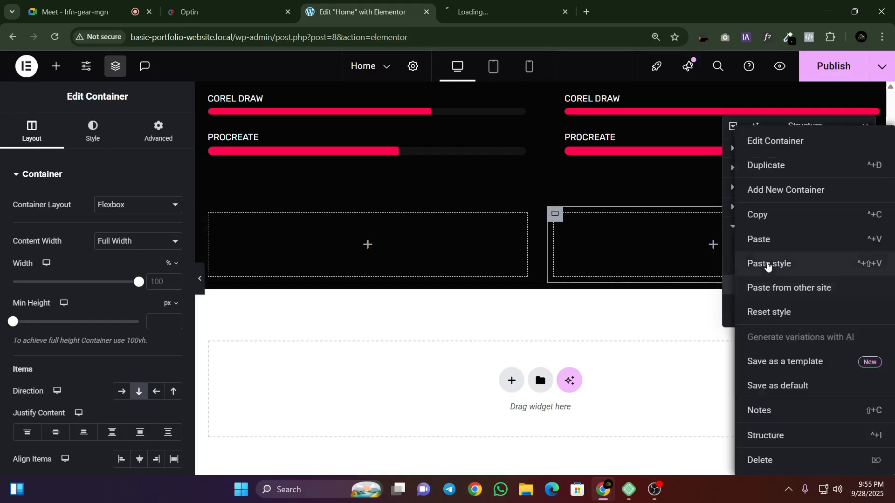
pyautogui.click(588, 322)
# Step: Check the contact section of the reference template and delete the duplicated column container
pyautogui.click(189, 11)
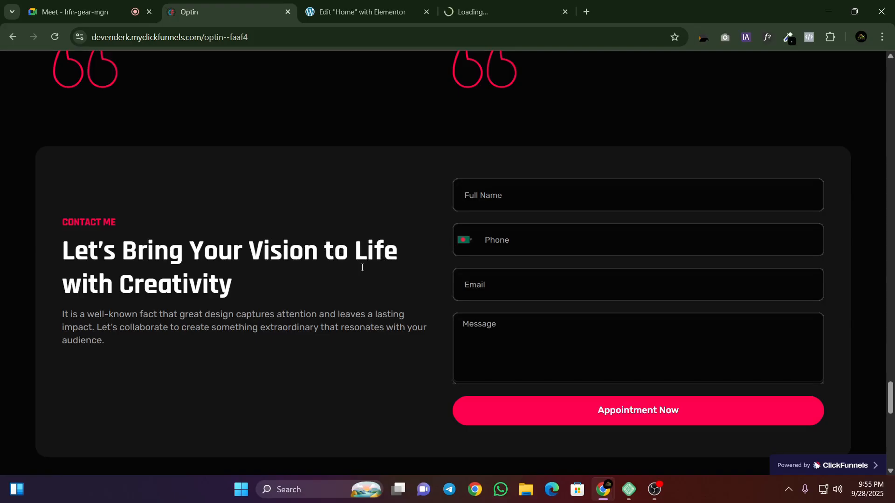
pyautogui.click(358, 3)
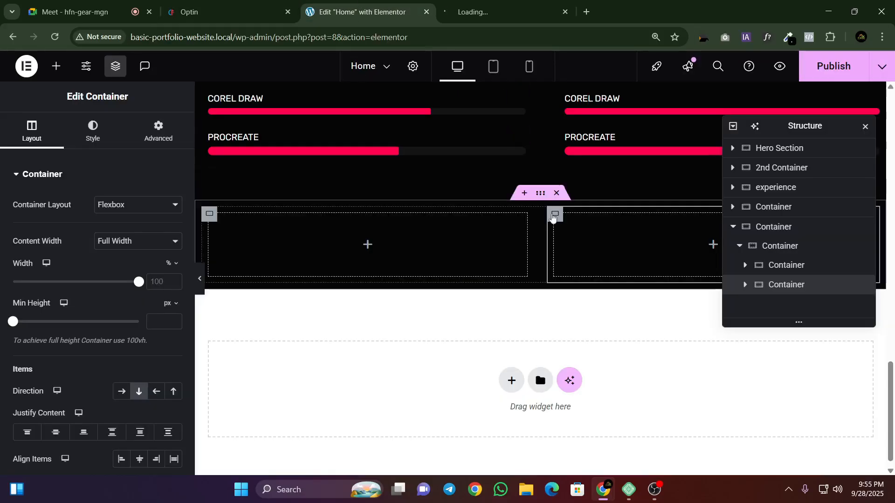
pyautogui.rightClick(553, 217)
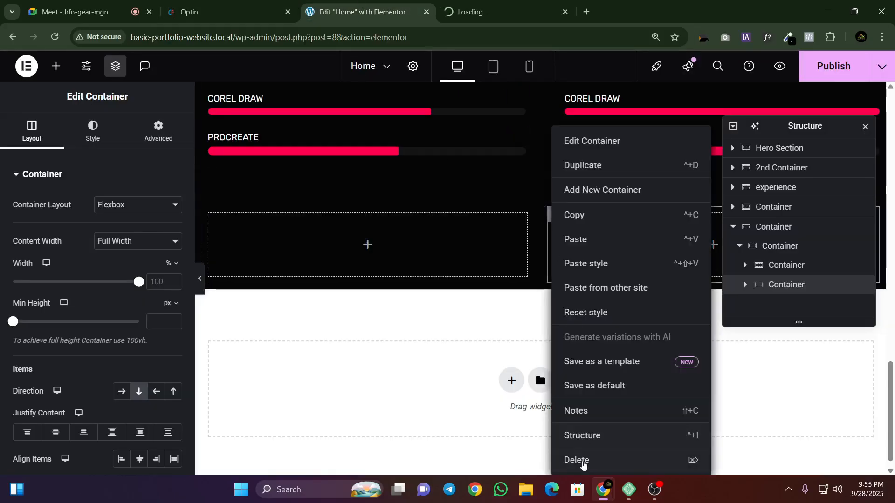
pyautogui.click(583, 460)
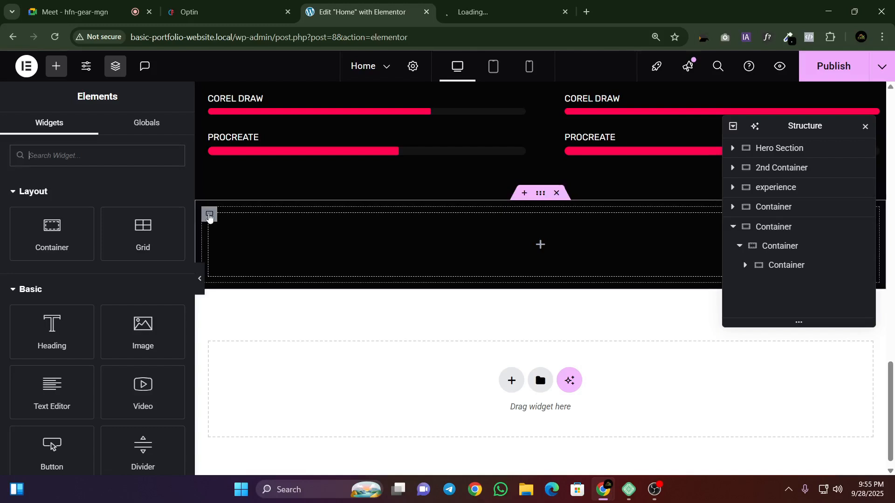
# Step: Set the middle container's margin to 0 px on all sides
pyautogui.click(762, 250)
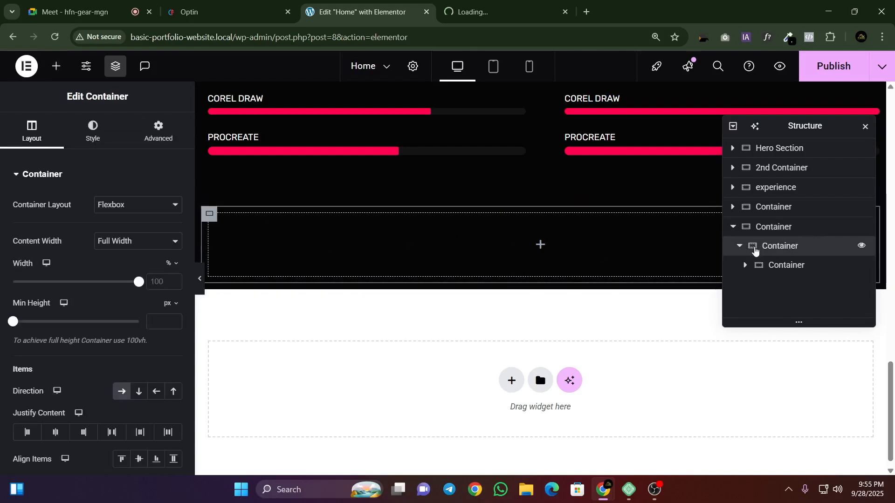
pyautogui.scroll(-5, 172, 143)
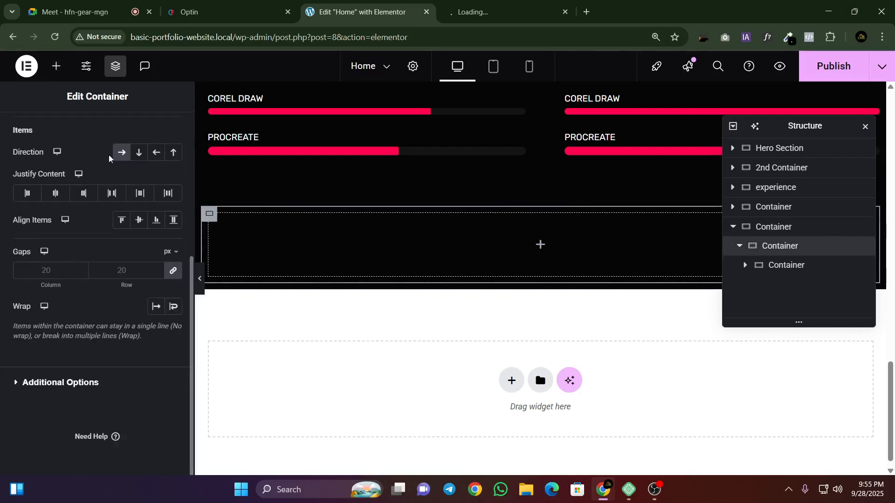
pyautogui.scroll(5, 140, 153)
pyautogui.click(156, 133)
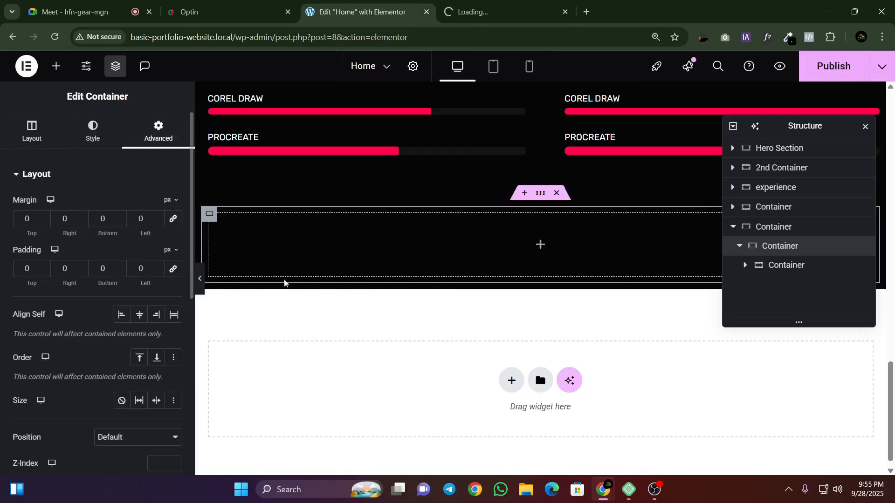
# Step: Set the innermost container's padding to 0 px and move the structure window lower, clear of the section
pyautogui.click(776, 266)
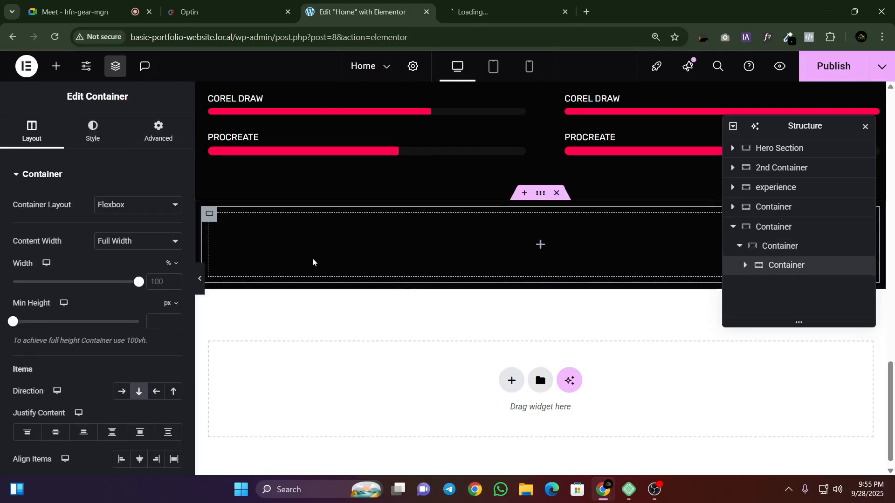
pyautogui.click(157, 132)
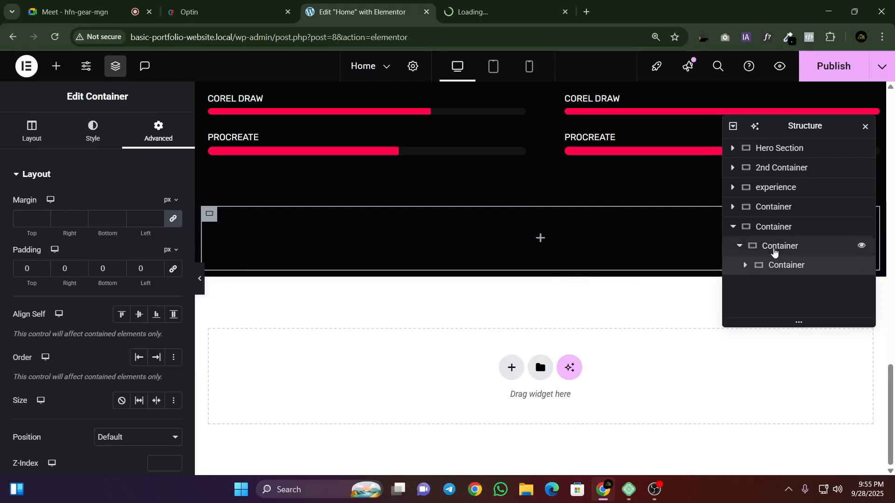
pyautogui.moveTo(825, 126); pyautogui.dragTo(836, 220)
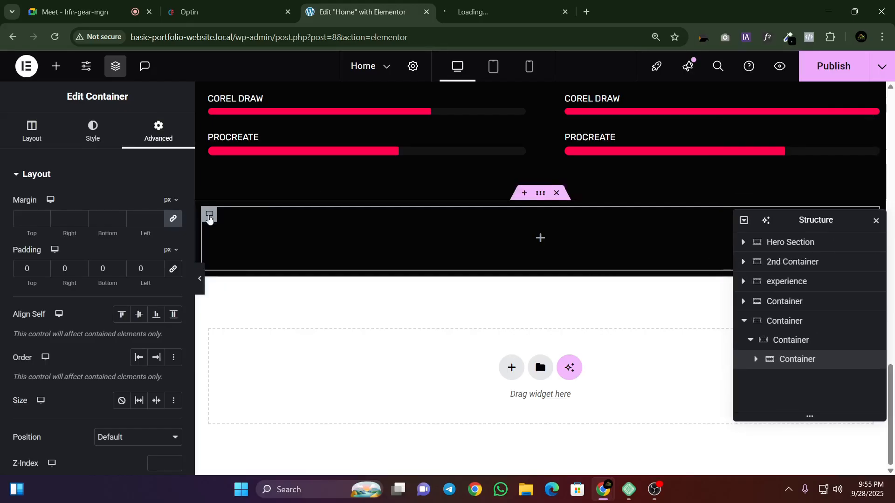
# Step: Sample the contact card's background colour #141414 from the reference template and close the tab that is stuck loading
pyautogui.click(214, 12)
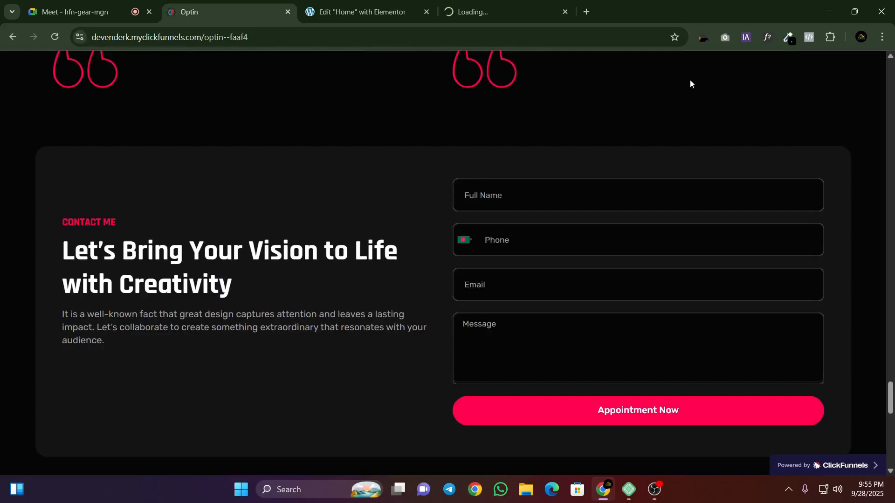
pyautogui.click(788, 37)
pyautogui.click(713, 52)
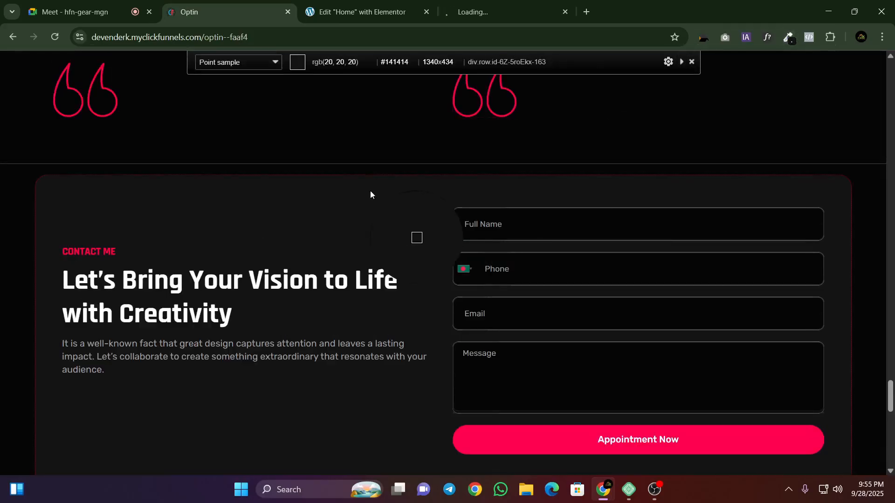
pyautogui.click(370, 191)
pyautogui.click(432, 9)
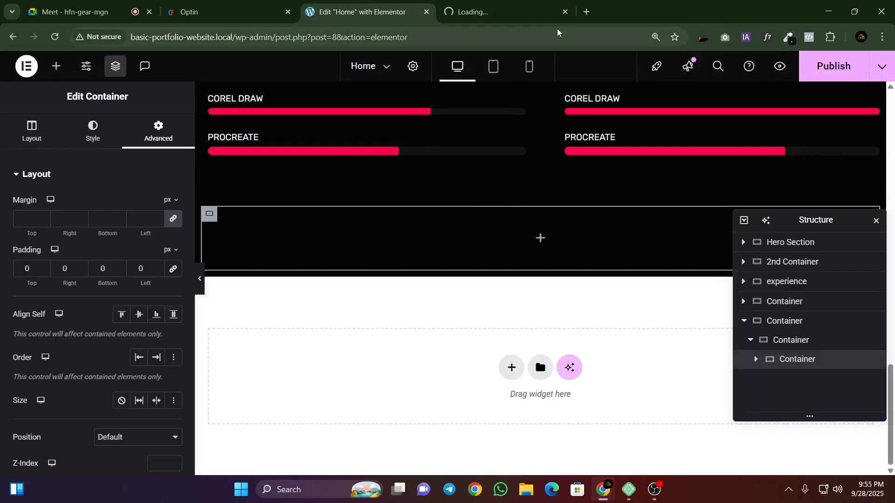
pyautogui.middleClick(489, 14)
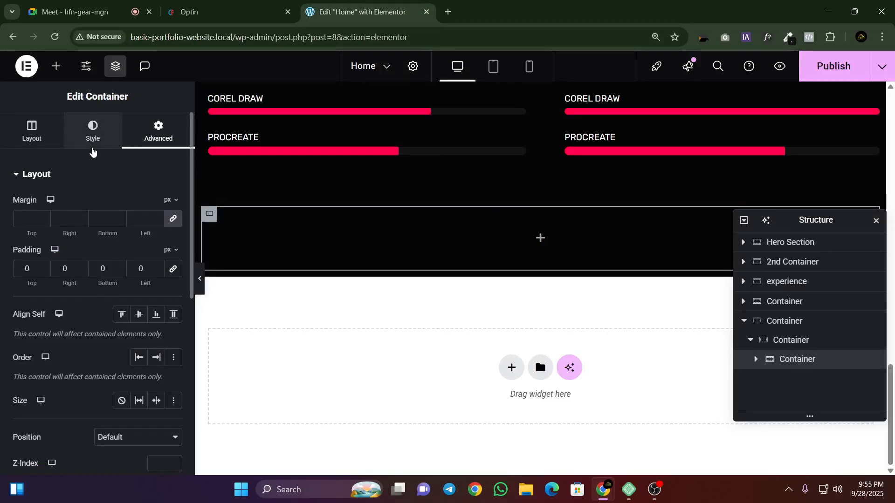
# Step: Give the innermost container a classic background in #141414 and collapse the settings panel to preview the page
pyautogui.click(94, 140)
pyautogui.click(121, 232)
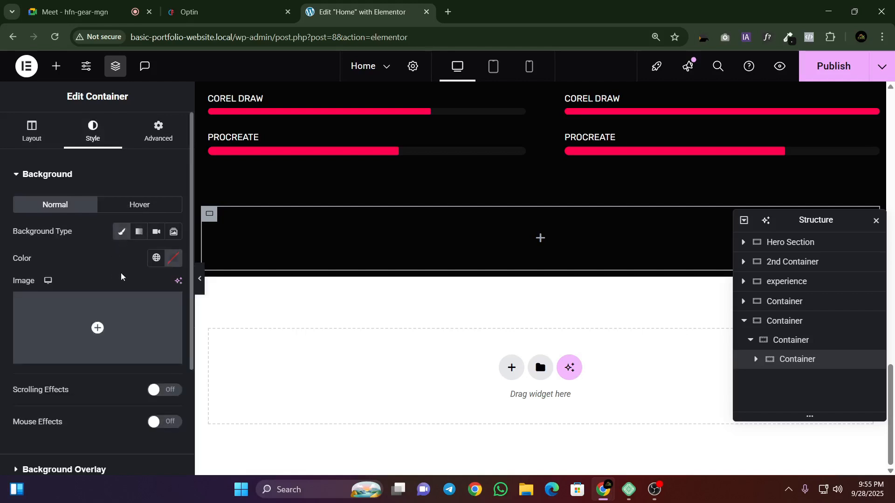
pyautogui.click(174, 257)
pyautogui.click(135, 440)
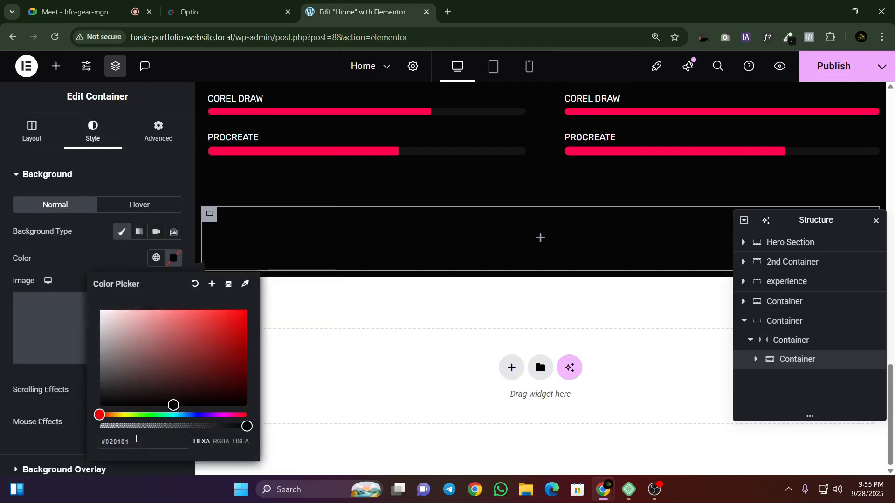
pyautogui.rightClick(134, 439)
pyautogui.press('Escape')
pyautogui.rightClick(133, 441)
pyautogui.click(150, 207)
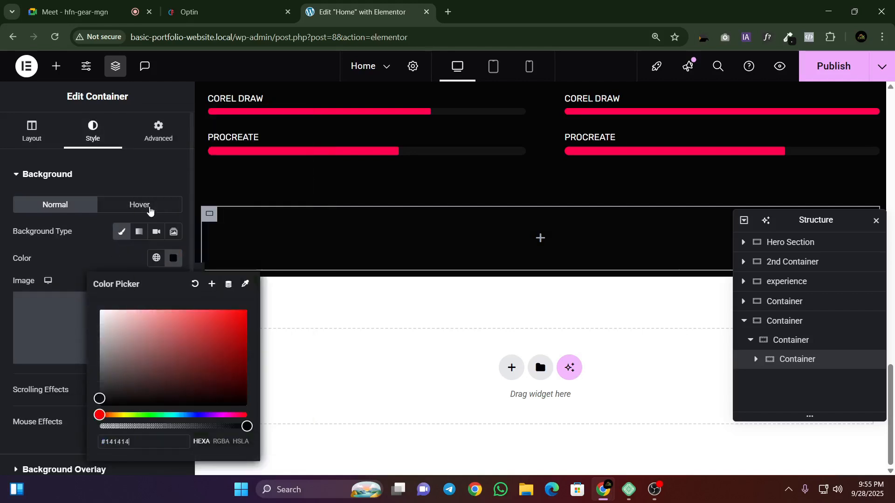
pyautogui.click(387, 311)
pyautogui.click(200, 281)
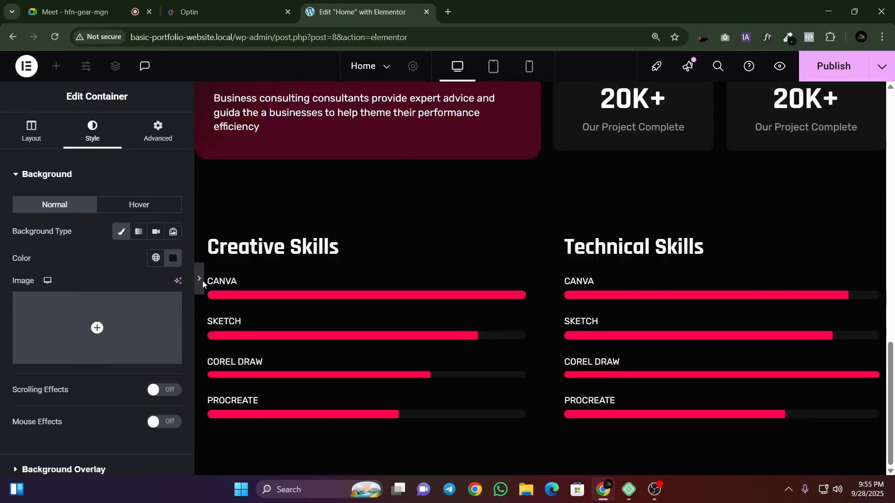
# Step: Set the middle container of the new contact section to a vertical column direction
pyautogui.click(6, 280)
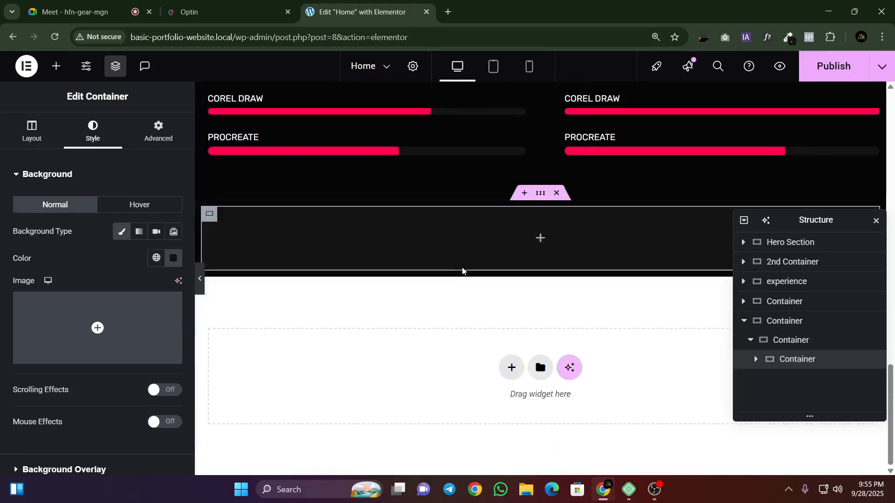
pyautogui.scroll(-5, 464, 270)
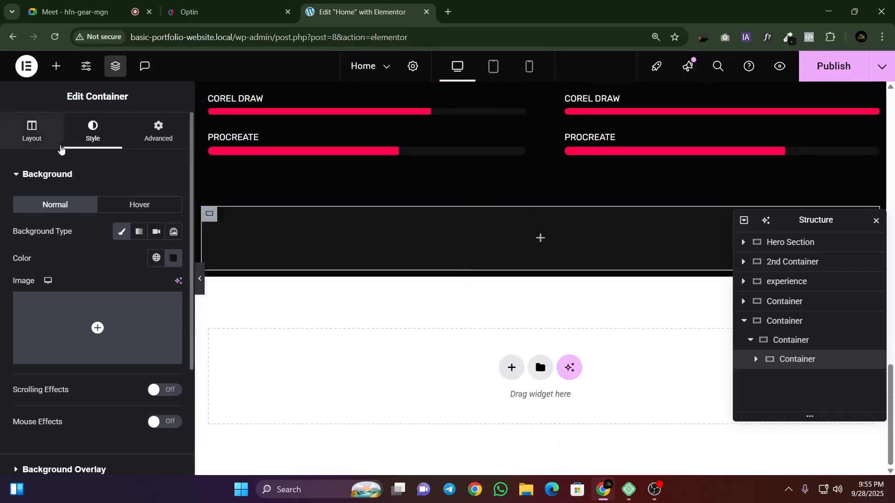
pyautogui.click(56, 66)
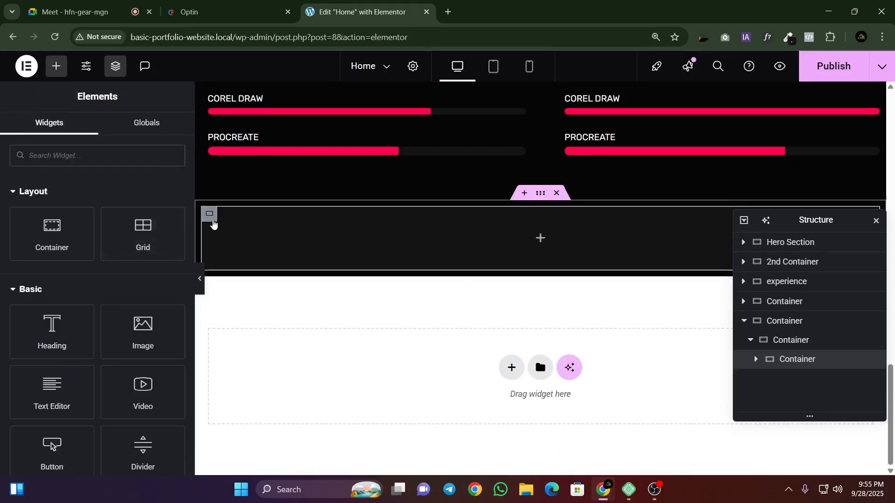
pyautogui.click(213, 219)
pyautogui.click(762, 341)
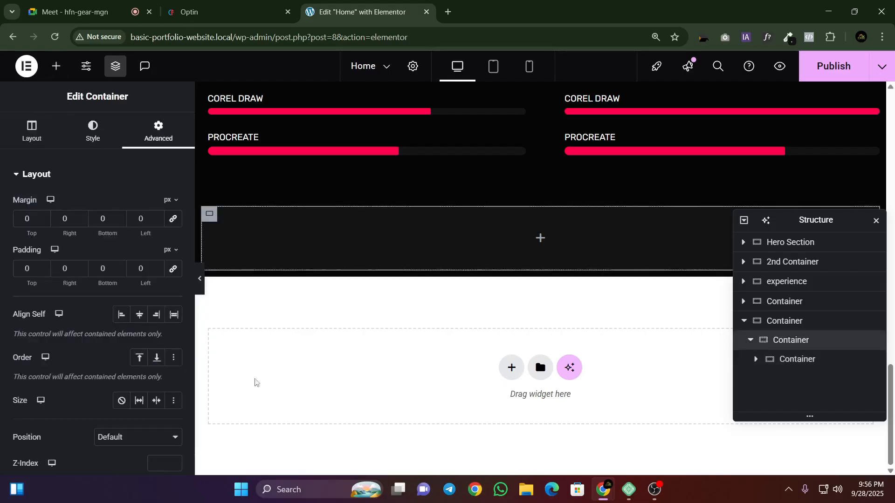
pyautogui.click(31, 132)
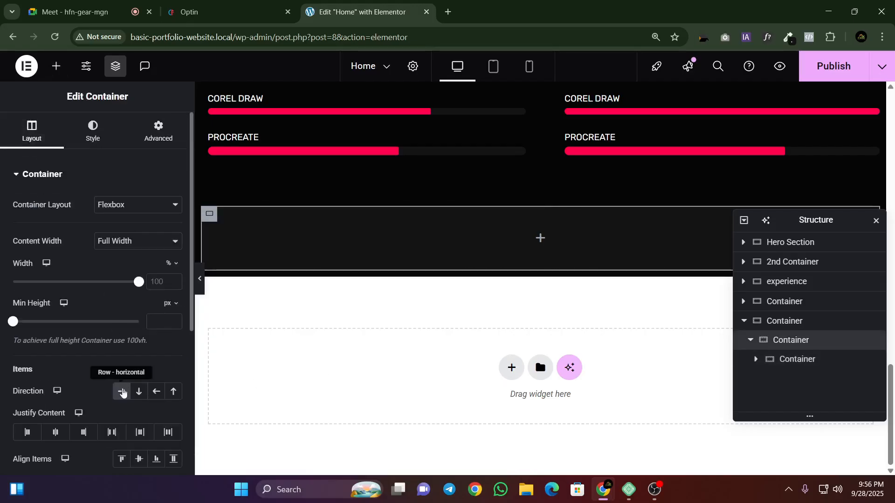
pyautogui.click(139, 392)
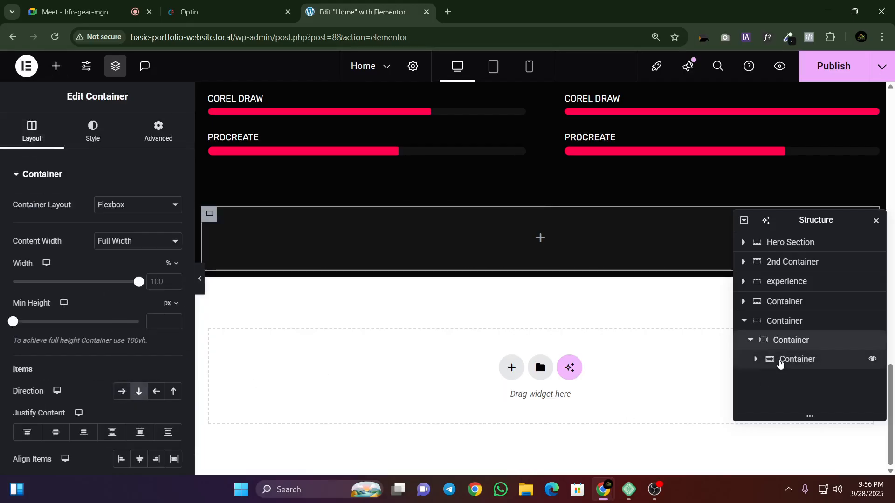
# Step: Set the innermost container's direction to row and add a nested container inside it
pyautogui.click(774, 362)
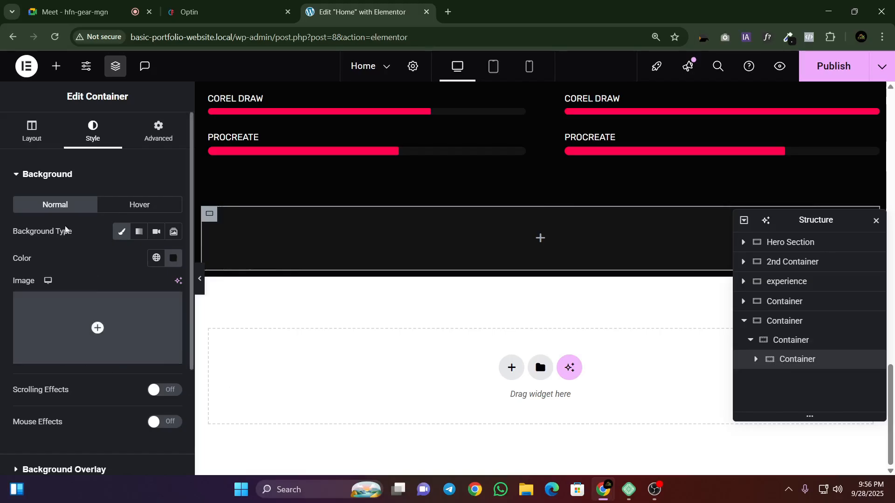
pyautogui.click(32, 133)
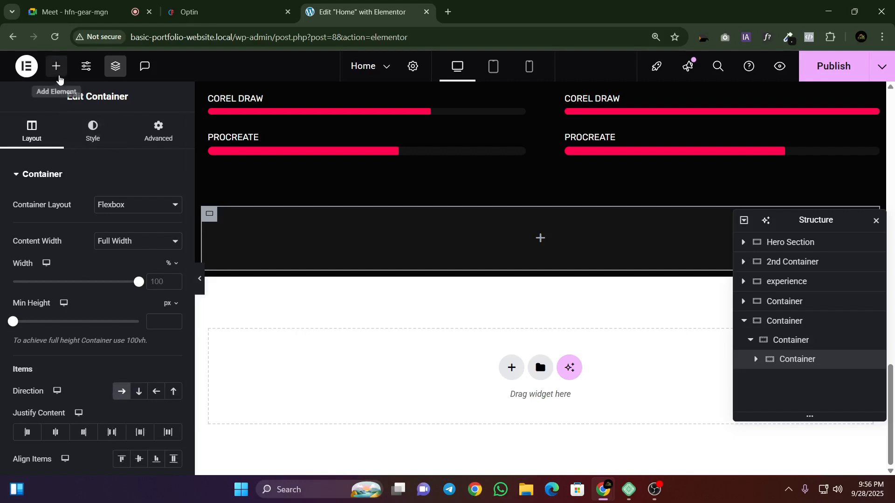
pyautogui.click(56, 67)
pyautogui.moveTo(49, 240); pyautogui.dragTo(364, 256)
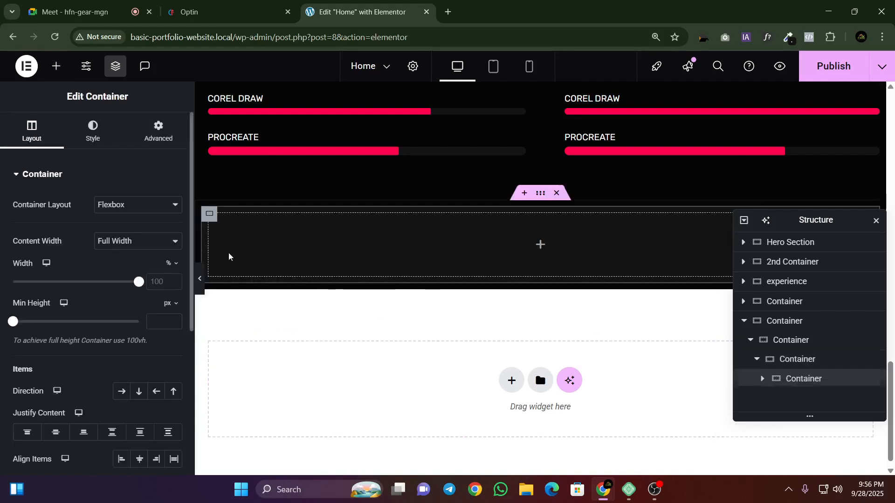
# Step: Duplicate the newly nested container to form two columns and close the structure window
pyautogui.rightClick(814, 384)
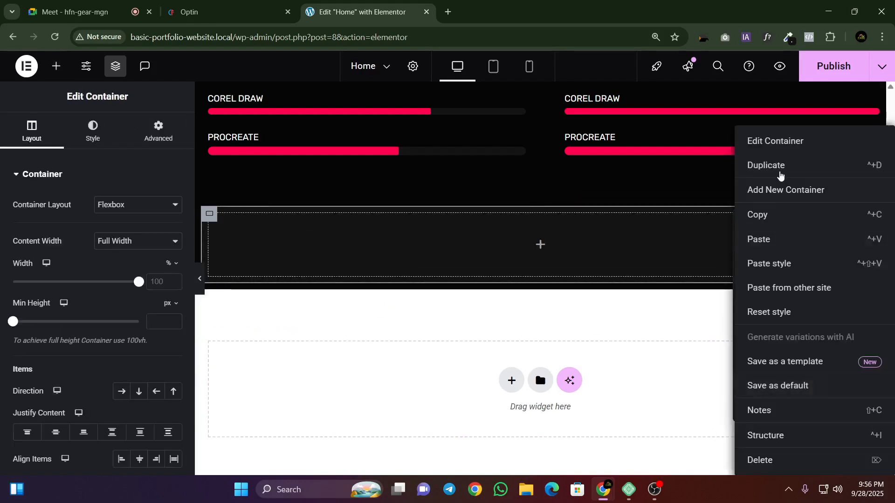
pyautogui.click(780, 175)
pyautogui.click(871, 222)
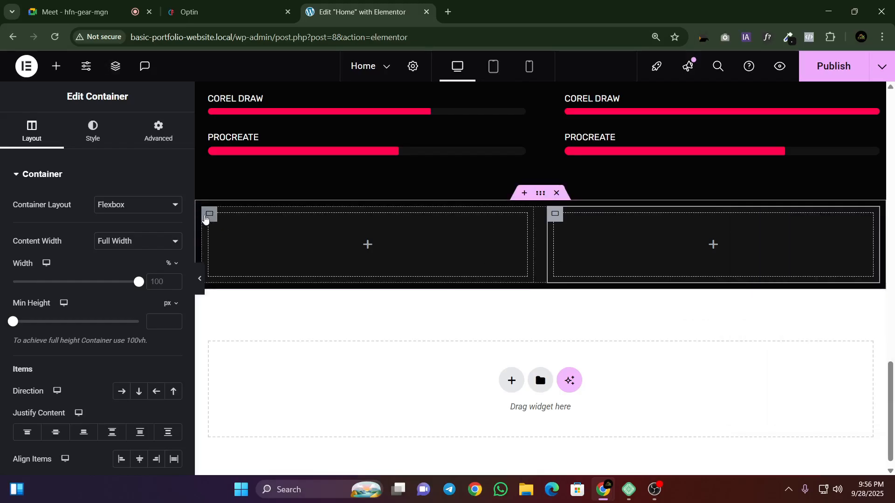
# Step: Set the column and row gaps of the container holding the two columns to 10 px and close the structure window
pyautogui.click(206, 218)
pyautogui.rightClick(217, 216)
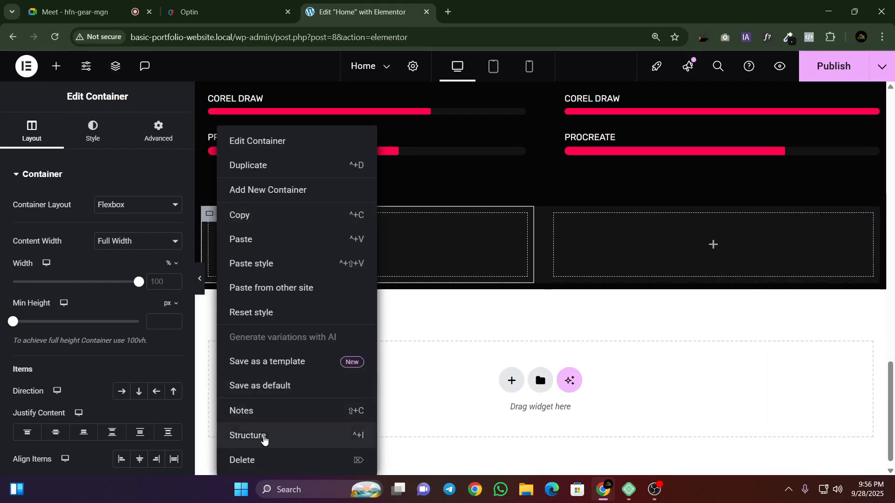
pyautogui.click(261, 436)
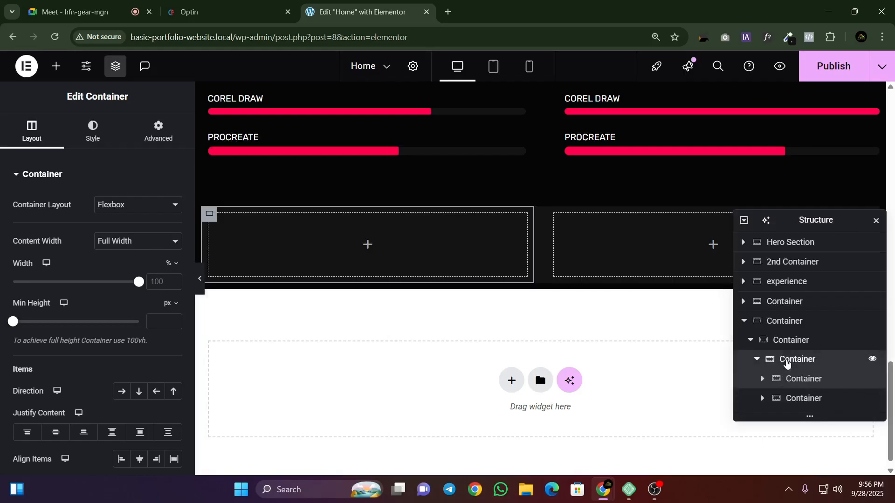
pyautogui.click(787, 360)
pyautogui.scroll(-5, 83, 284)
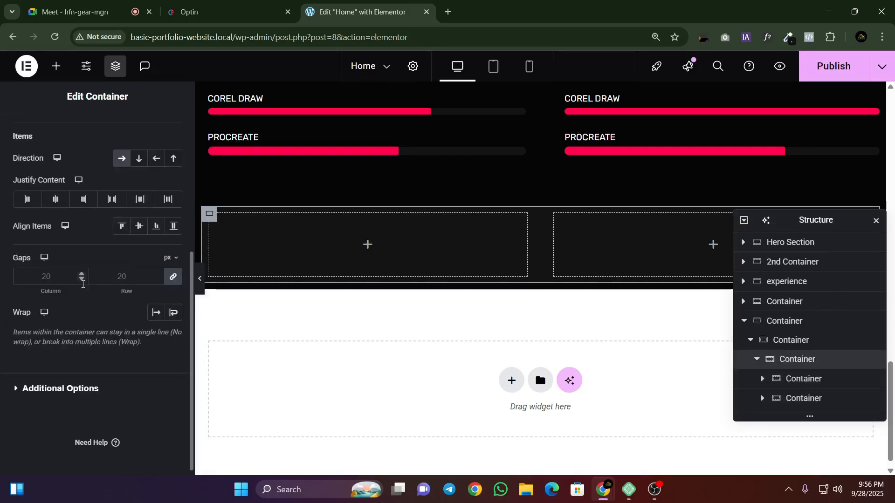
pyautogui.click(158, 280)
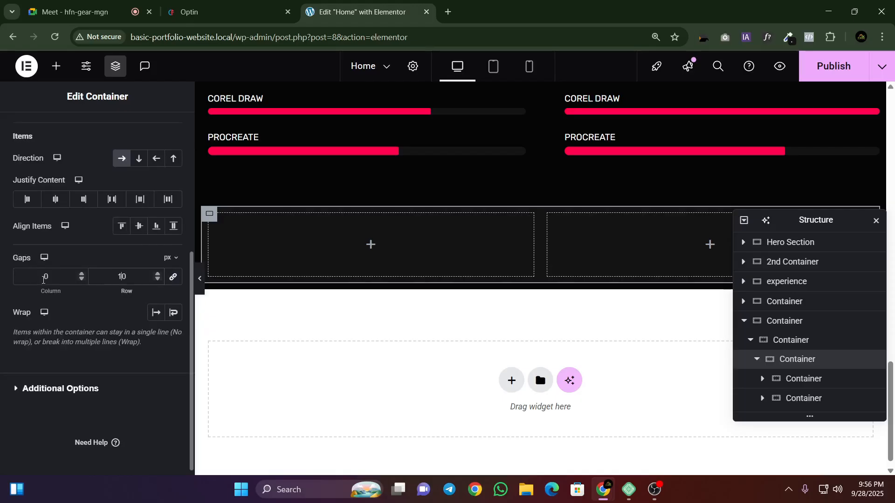
pyautogui.click(45, 279)
pyautogui.write('1')
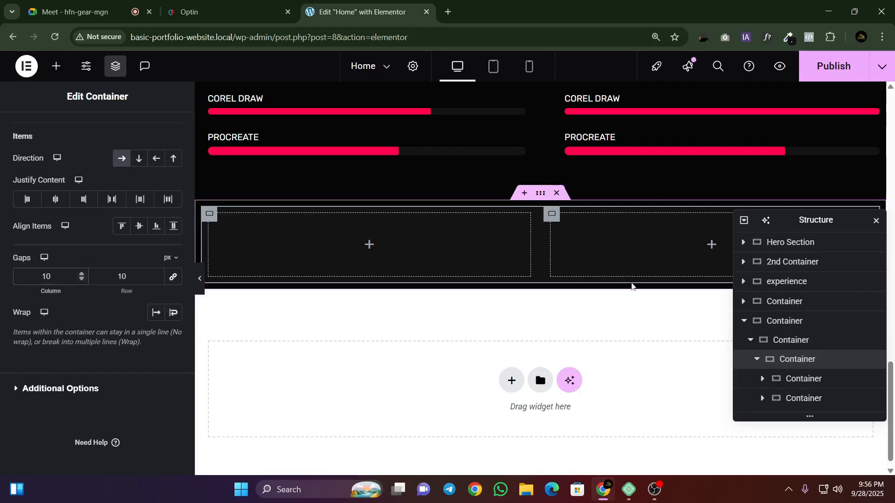
pyautogui.click(876, 221)
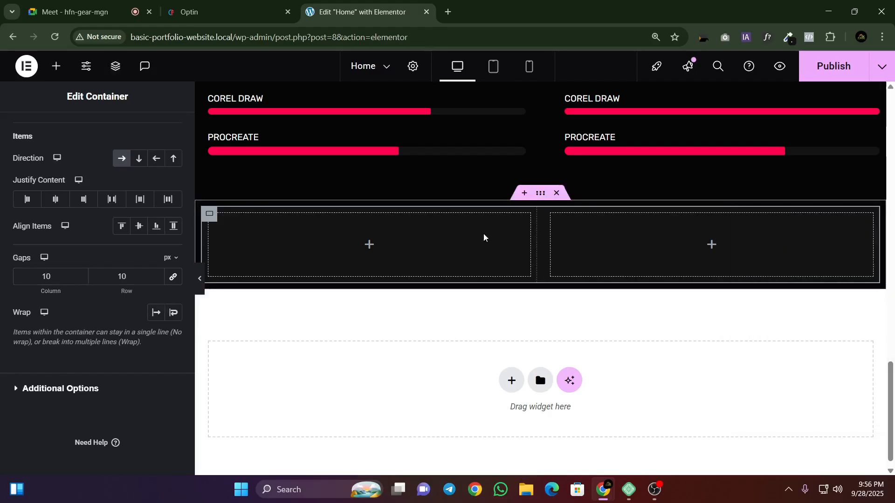
# Step: Copy the small heading text "CONTACT ME" from the reference template's contact section
pyautogui.click(203, 5)
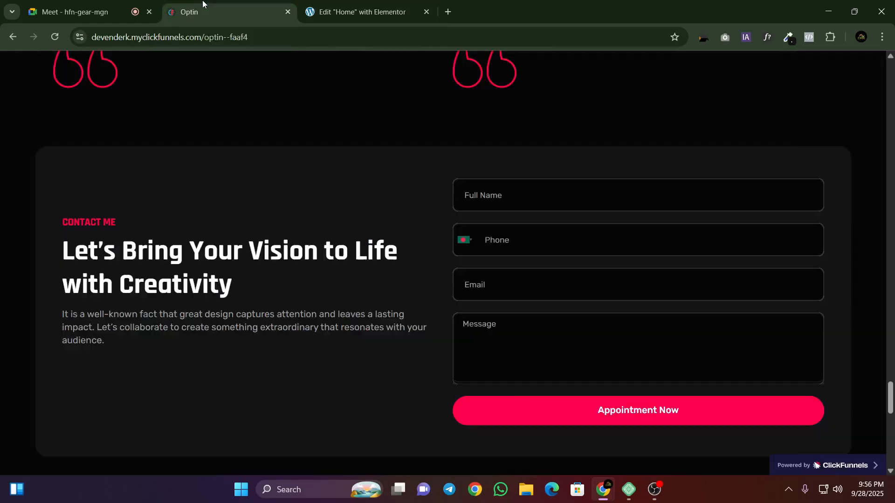
pyautogui.tripleClick(88, 222)
pyautogui.rightClick(93, 226)
pyautogui.click(120, 240)
# Step: Add a Heading widget to the first column of the contact card with the title "CONTACT ME"
pyautogui.click(358, 11)
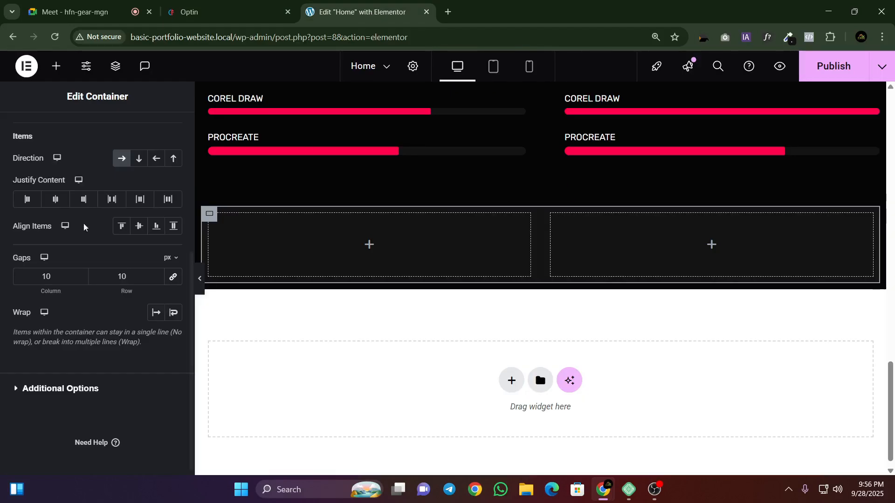
pyautogui.click(56, 66)
pyautogui.moveTo(57, 317); pyautogui.dragTo(254, 235)
pyautogui.tripleClick(82, 227)
pyautogui.rightClick(82, 226)
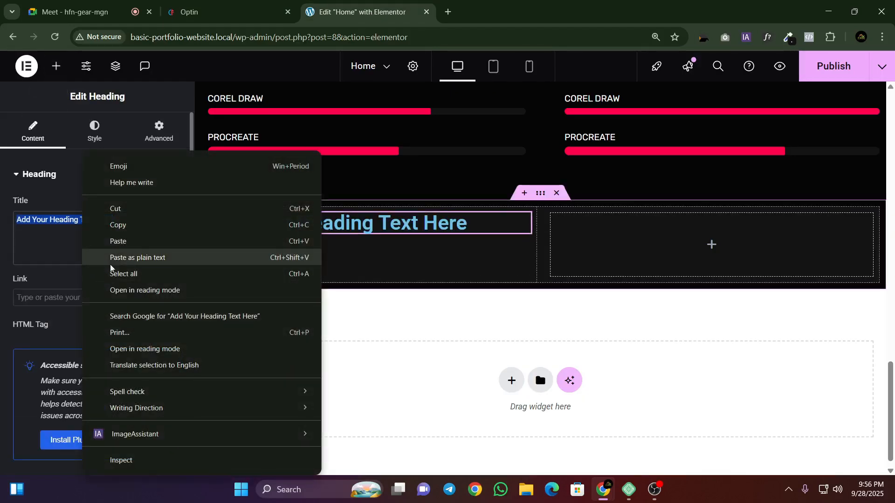
pyautogui.click(114, 241)
# Step: Sample the pink colour of the reference template's Appointment Now button and open the CONTACT ME heading's style settings
pyautogui.click(203, 13)
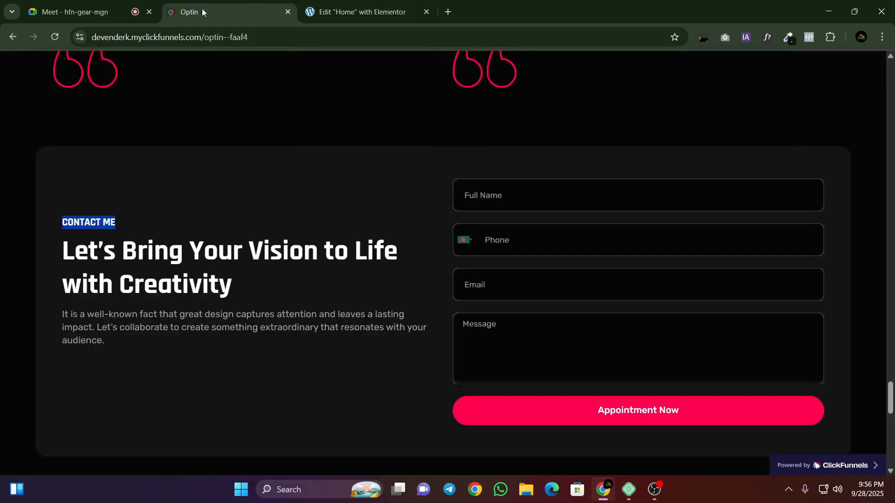
pyautogui.click(227, 218)
pyautogui.click(784, 38)
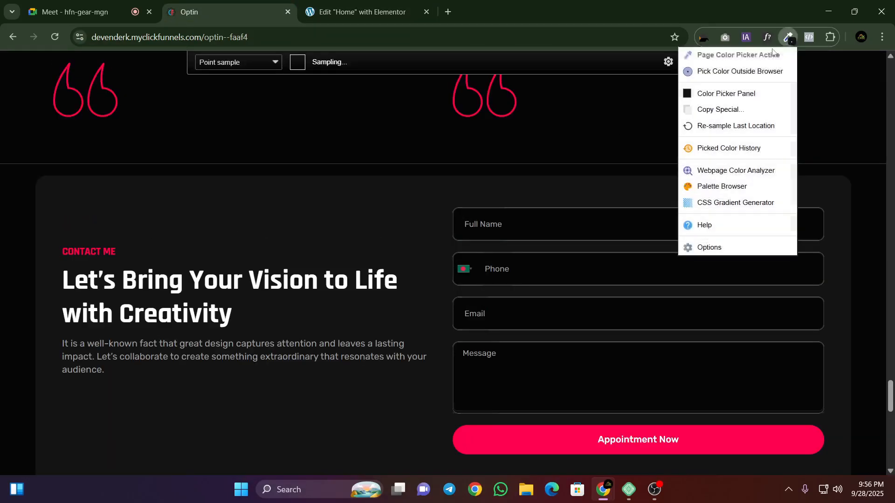
pyautogui.click(515, 429)
pyautogui.click(359, 11)
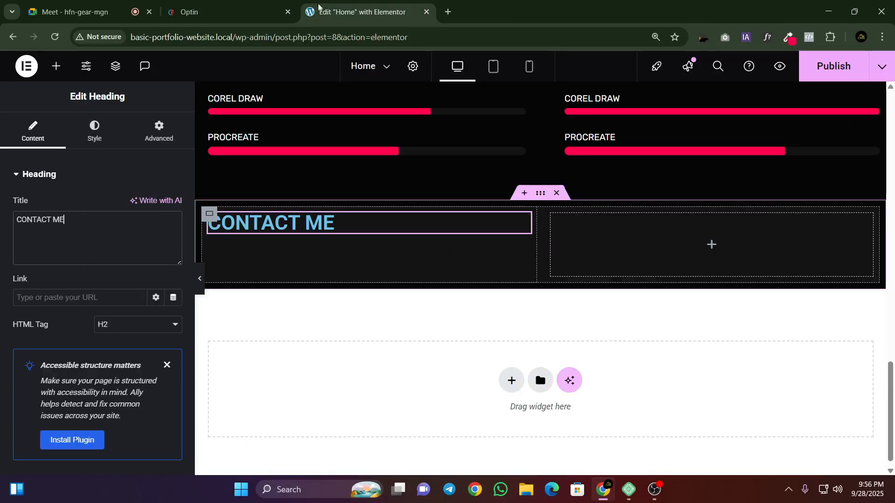
pyautogui.click(94, 132)
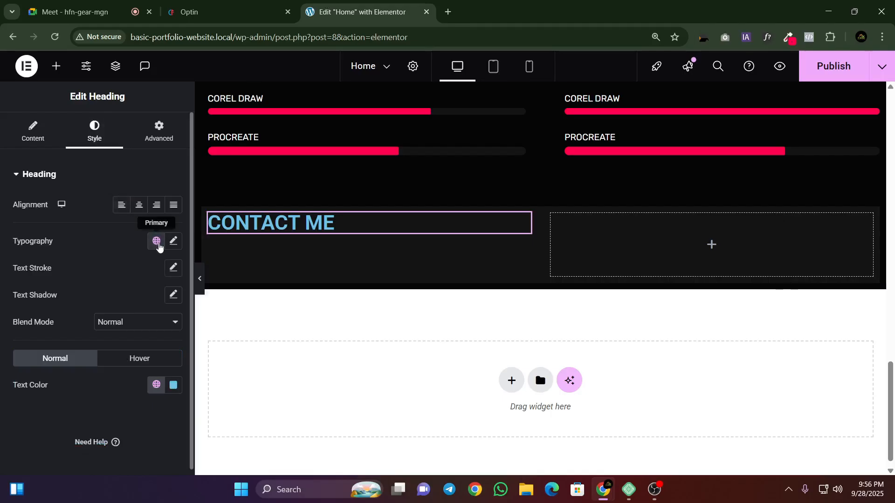
pyautogui.click(172, 242)
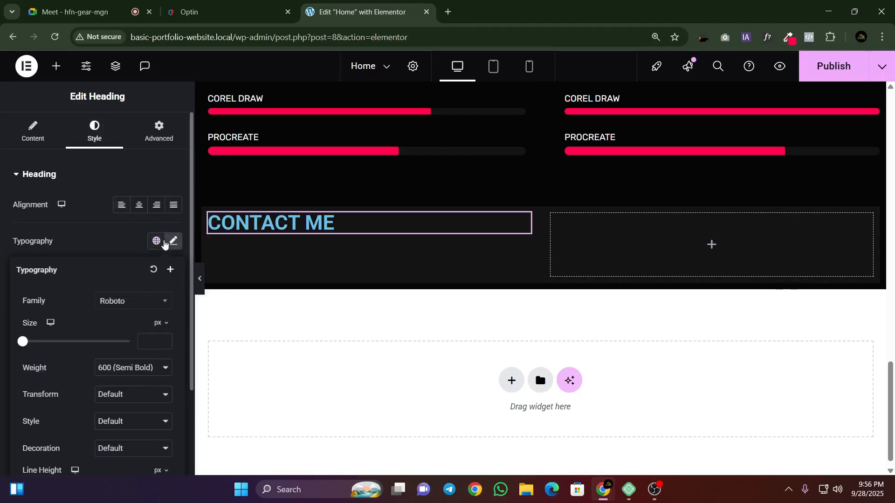
pyautogui.click(158, 242)
pyautogui.click(173, 242)
pyautogui.scroll(-2, 151, 358)
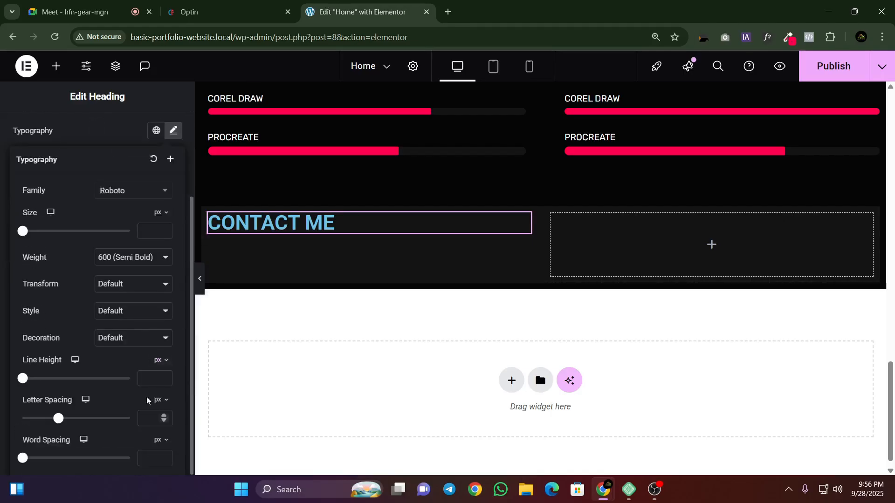
pyautogui.click(170, 136)
# Step: Set the CONTACT ME heading's text colour to #FF014F
pyautogui.click(173, 278)
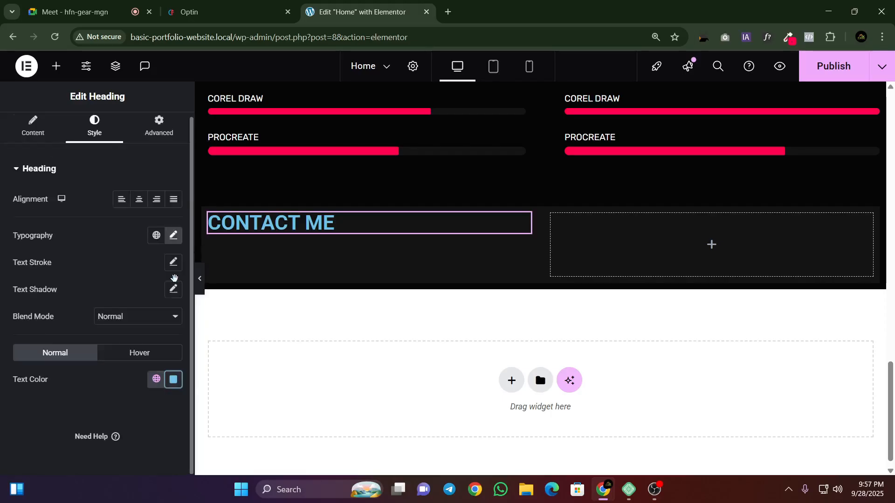
pyautogui.hotkey('ctrl', 'v')
pyautogui.click(136, 382)
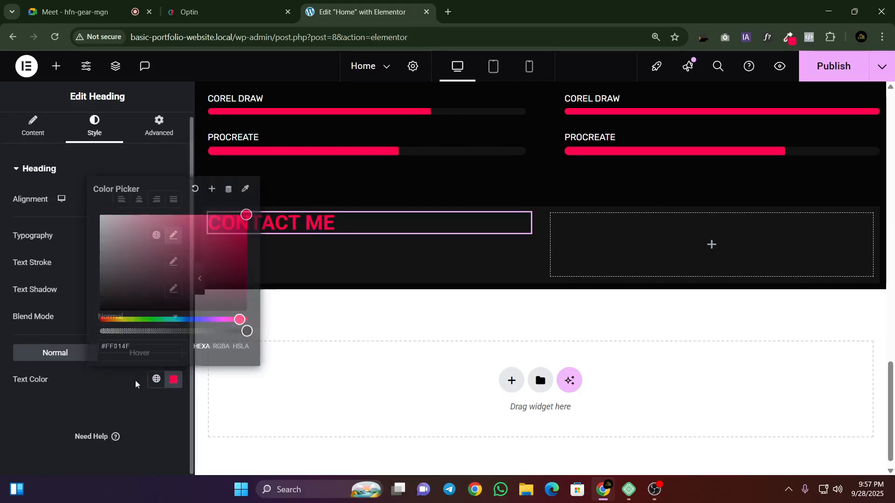
# Step: Inspect the font properties of the reference template's CONTACT ME text with WhatFont
pyautogui.click(262, 5)
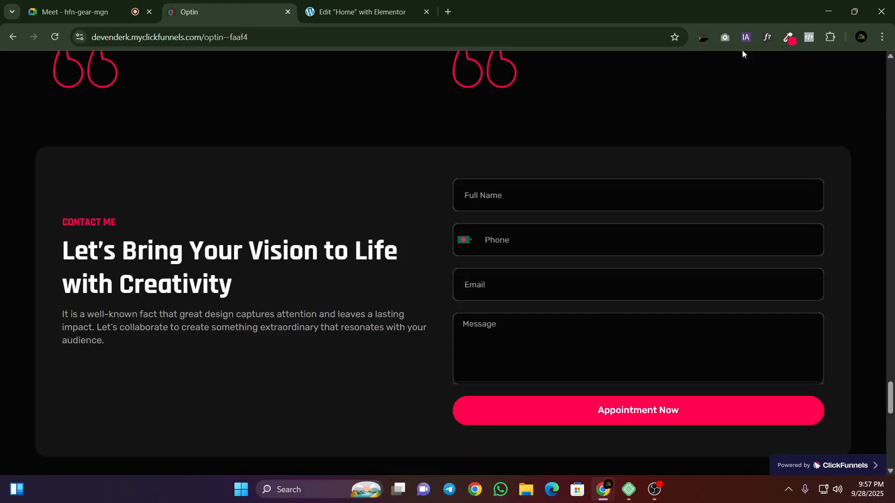
pyautogui.click(765, 40)
pyautogui.click(79, 253)
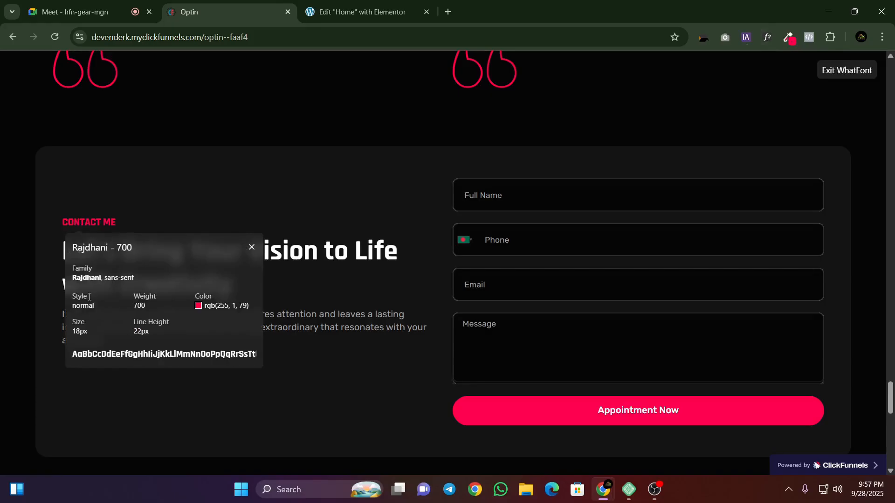
# Step: Set the CONTACT ME heading's font family to Rajdhani and its size to 18 px in the Elementor editor
pyautogui.click(356, 3)
pyautogui.click(173, 235)
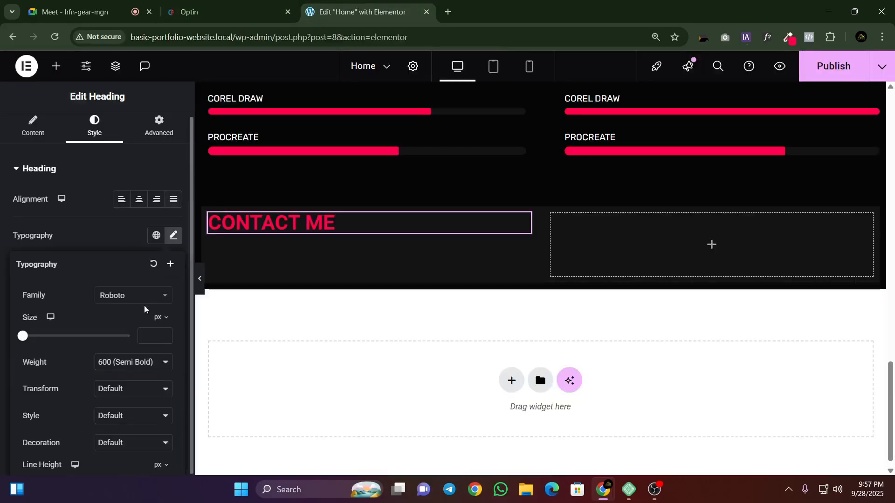
pyautogui.click(151, 296)
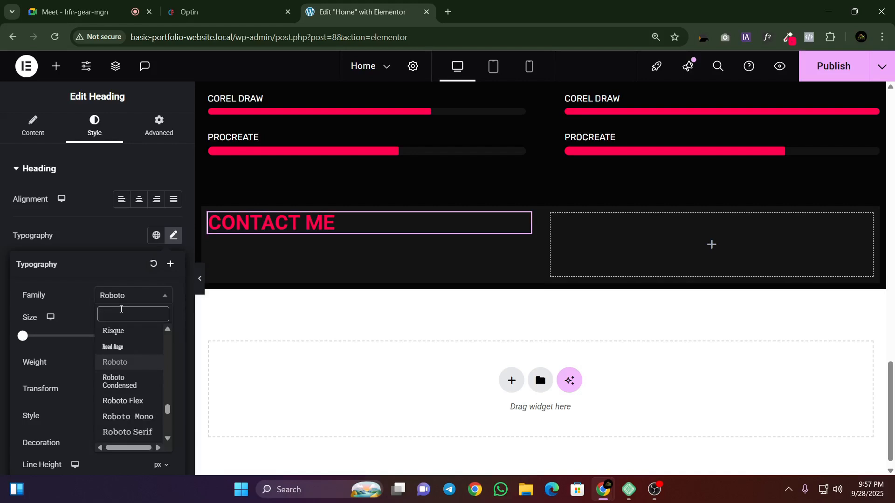
pyautogui.write('Rajh')
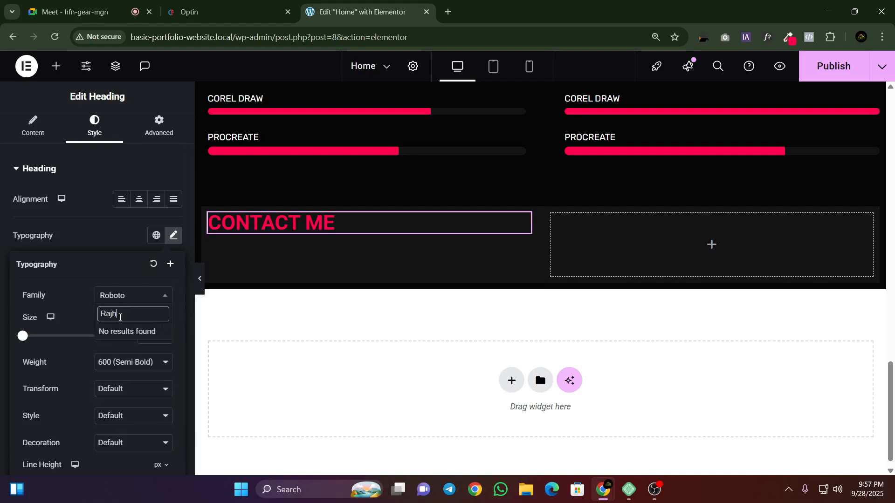
pyautogui.press('BackSpace')
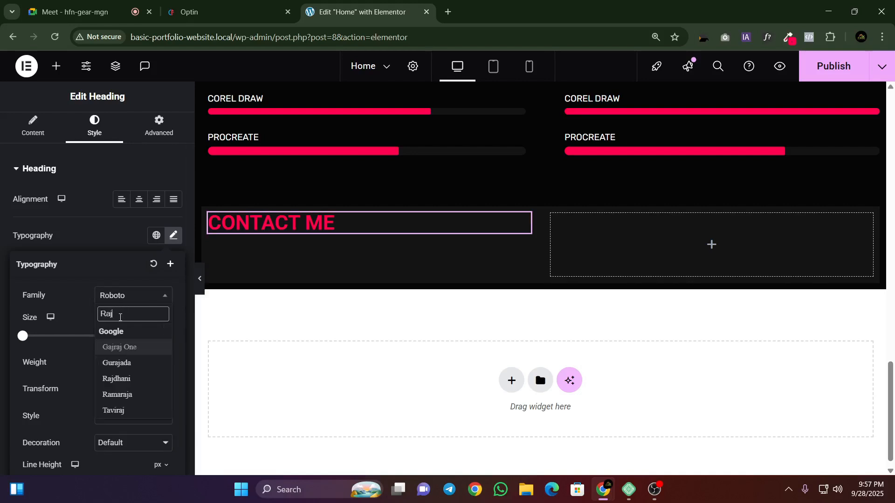
pyautogui.click(119, 379)
pyautogui.write('18')
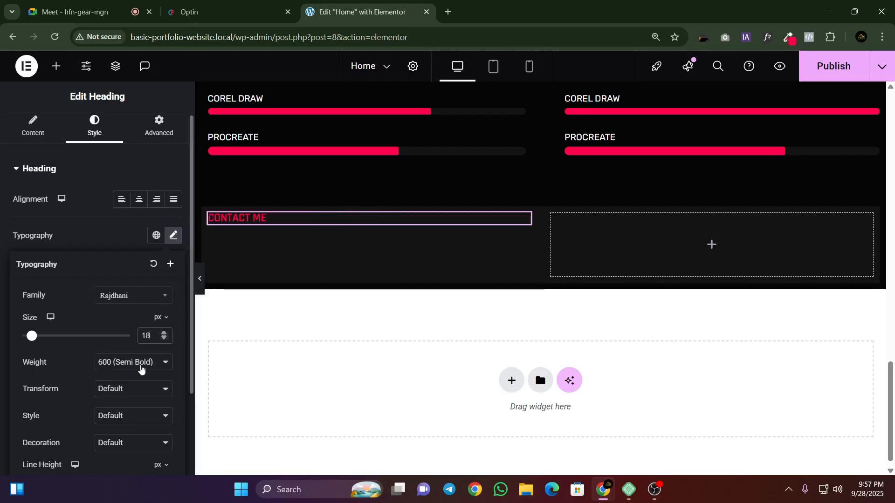
# Step: Set the CONTACT ME heading's line height to 22 px and its weight to 700 (Bold)
pyautogui.scroll(-2, 141, 340)
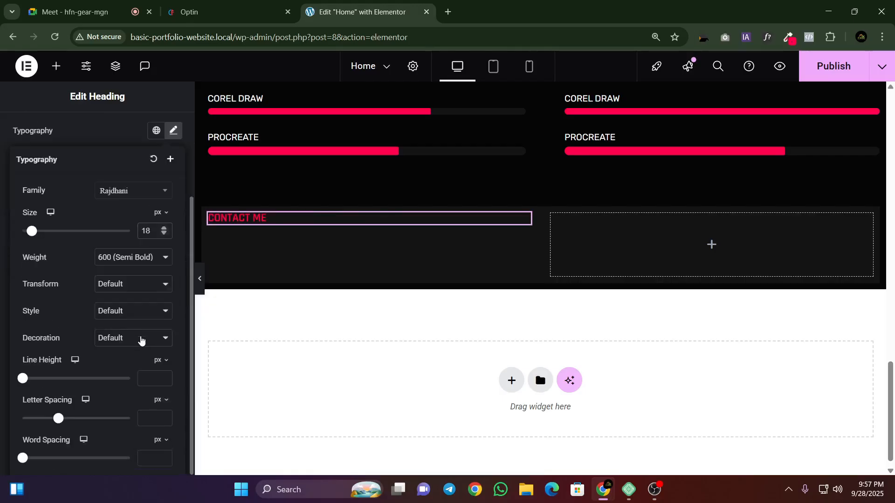
pyautogui.click(148, 379)
pyautogui.write('22')
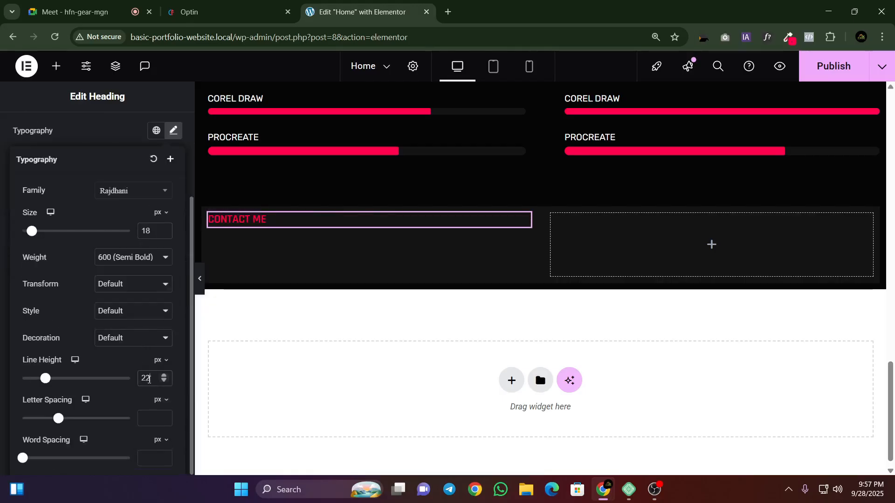
pyautogui.click(120, 259)
pyautogui.click(116, 361)
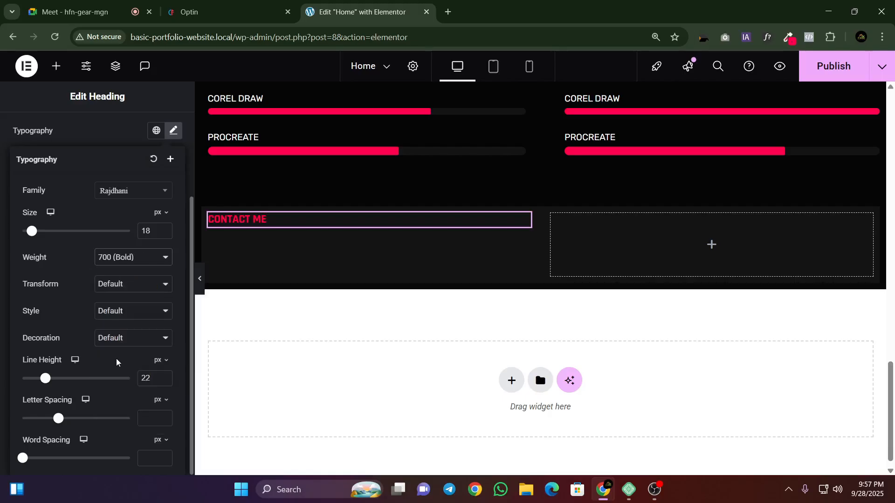
pyautogui.click(174, 131)
# Step: Dismiss the font details on the reference template and duplicate the CONTACT ME heading in Elementor
pyautogui.click(236, 11)
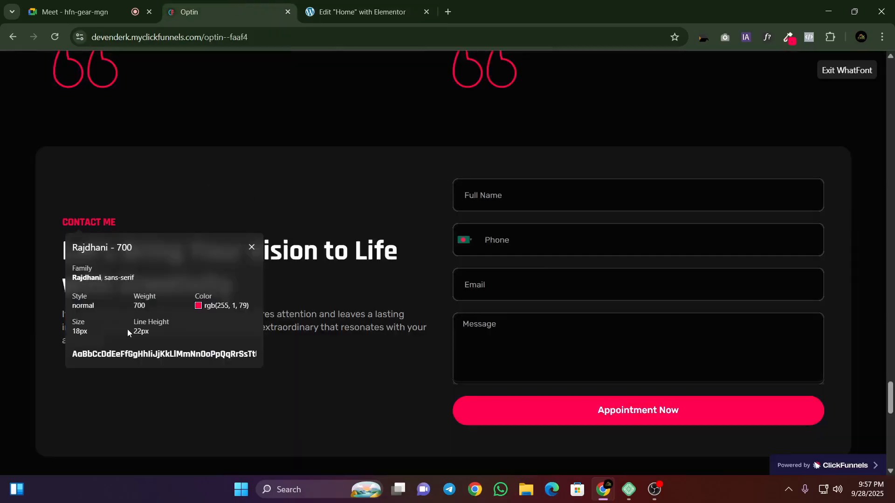
pyautogui.click(251, 247)
pyautogui.hotkey('ctrl', 'Tab')
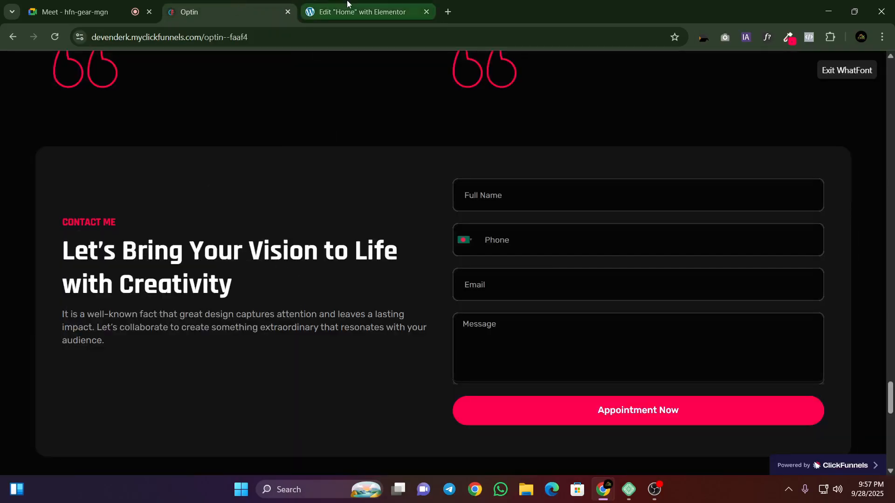
pyautogui.rightClick(289, 228)
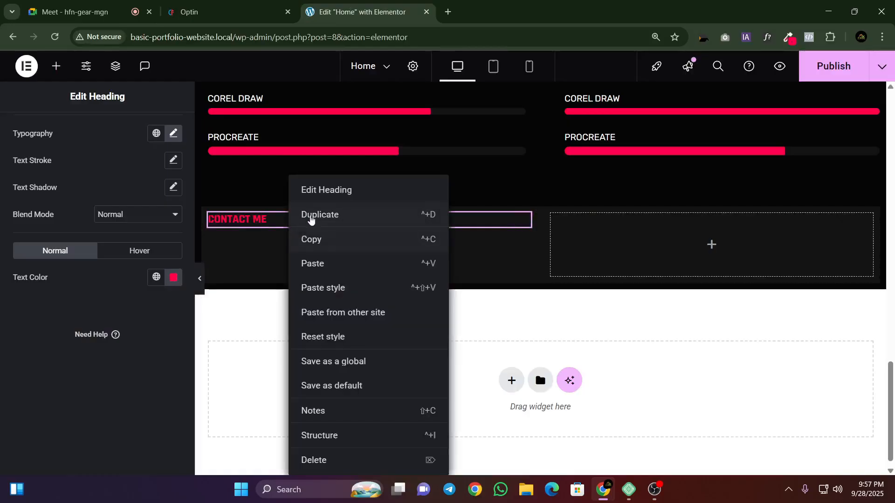
pyautogui.click(309, 217)
# Step: Replace the duplicated heading's title with "Let's Bring Your Vision to Life with Creativity" copied from the reference template
pyautogui.click(219, 12)
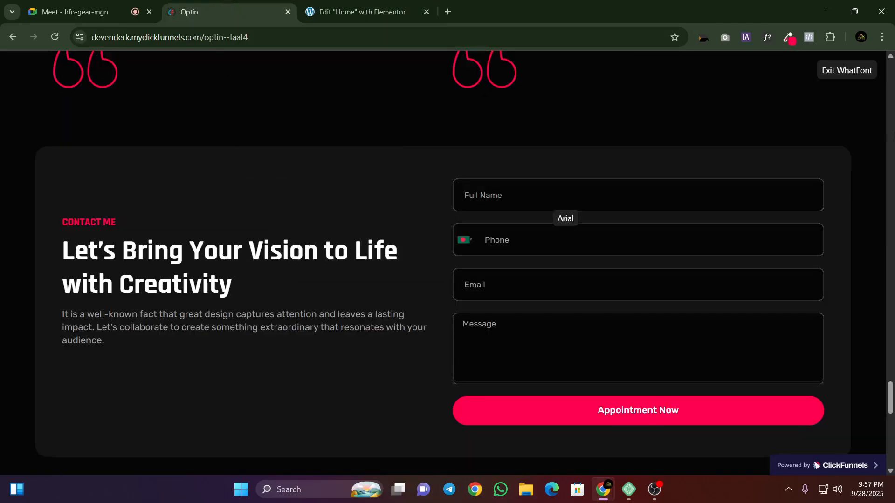
pyautogui.click(847, 75)
pyautogui.tripleClick(81, 252)
pyautogui.hotkey('ctrl', 'c')
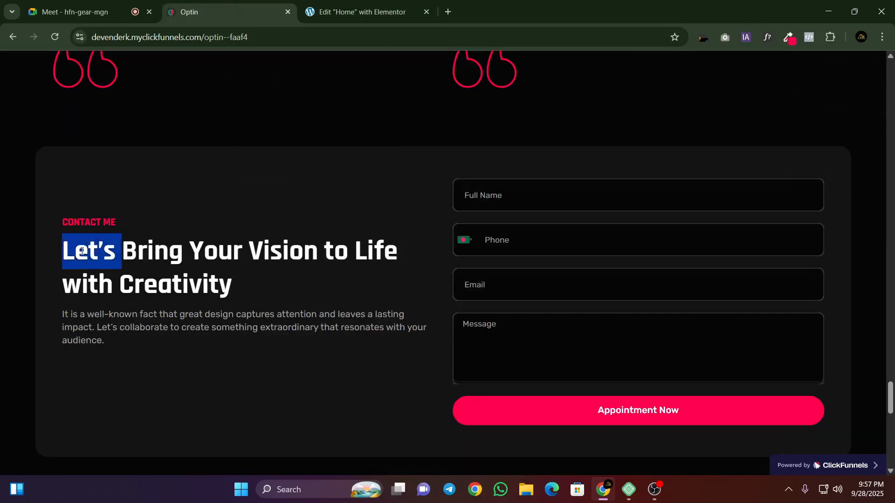
pyautogui.click(312, 4)
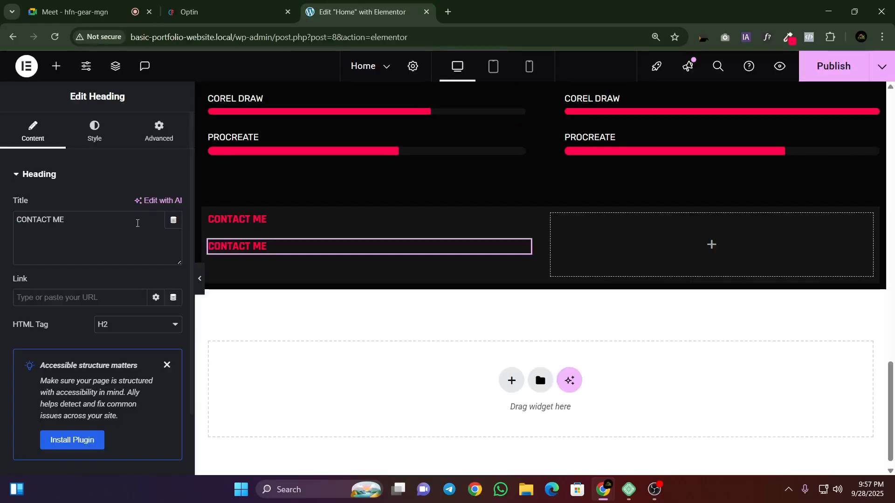
pyautogui.hotkey('ctrl', 'v')
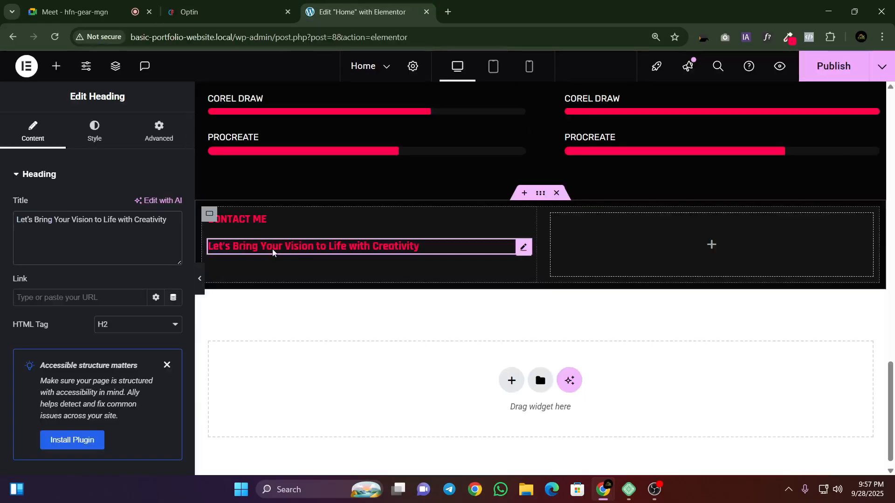
# Step: Inspect the font properties of the reference template's "Let's Bring Your Vision to Life with Creativity" headline with WhatFont
pyautogui.click(188, 12)
pyautogui.click(160, 270)
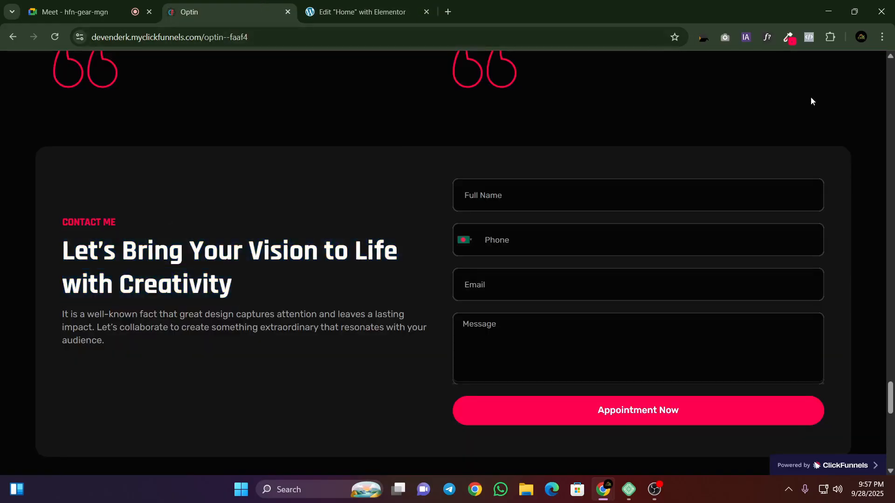
pyautogui.click(771, 40)
pyautogui.click(142, 270)
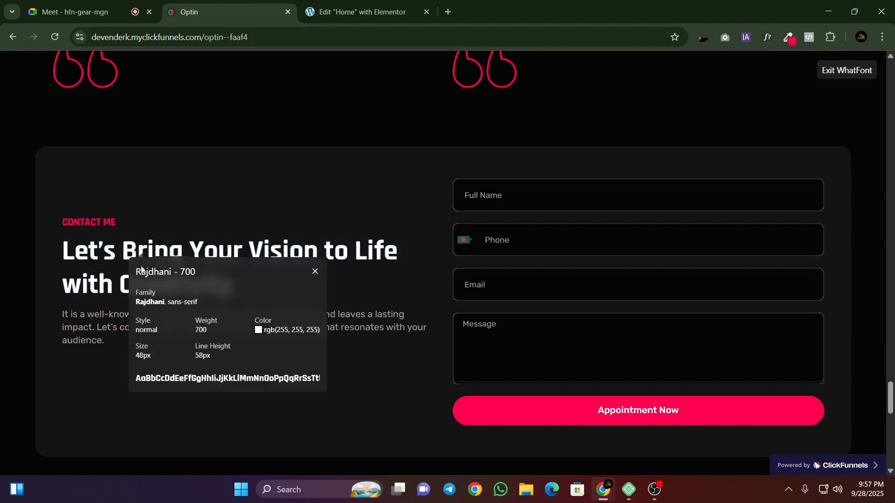
# Step: Set the second heading's font size to 48 px and its line height to 58 px
pyautogui.click(359, 12)
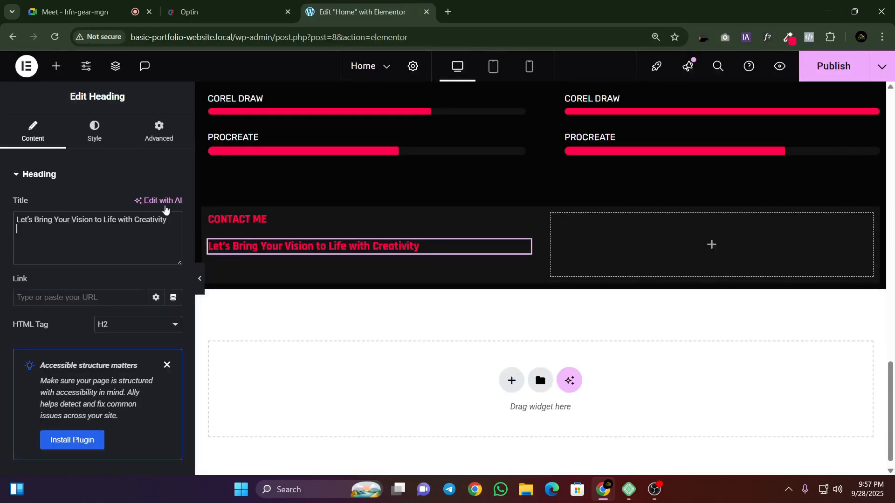
pyautogui.click(94, 131)
pyautogui.click(174, 241)
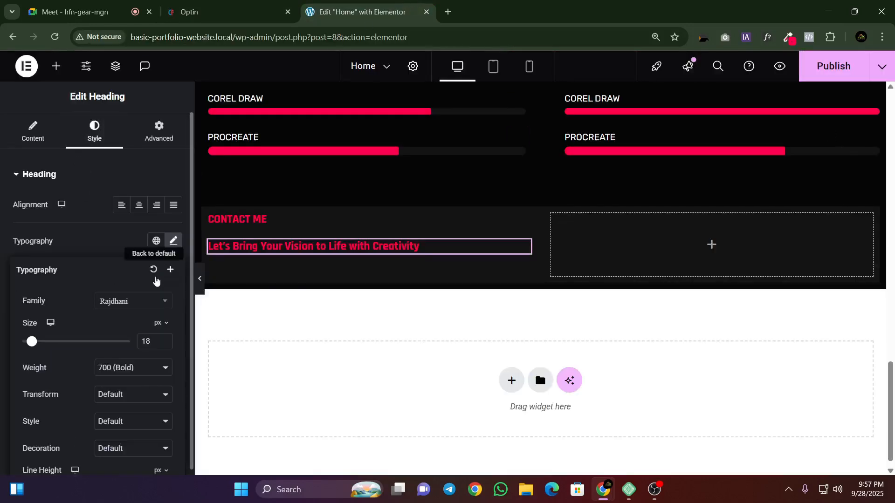
pyautogui.write('48')
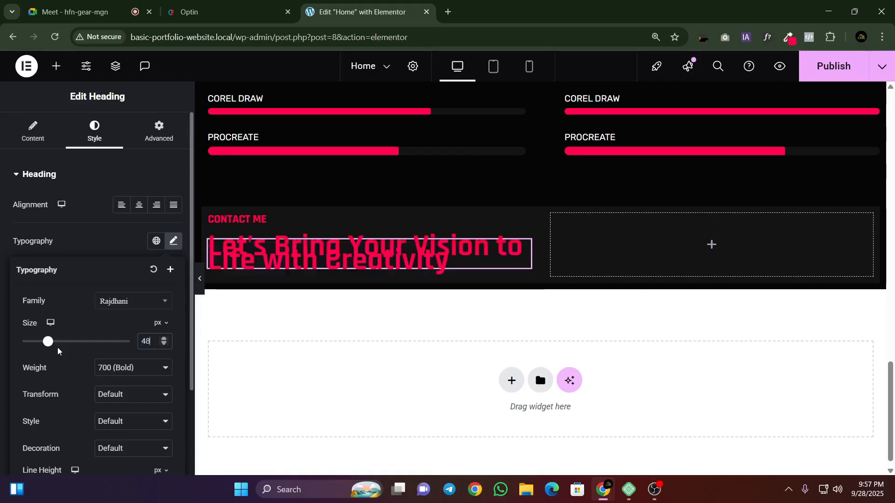
pyautogui.scroll(-2, 123, 354)
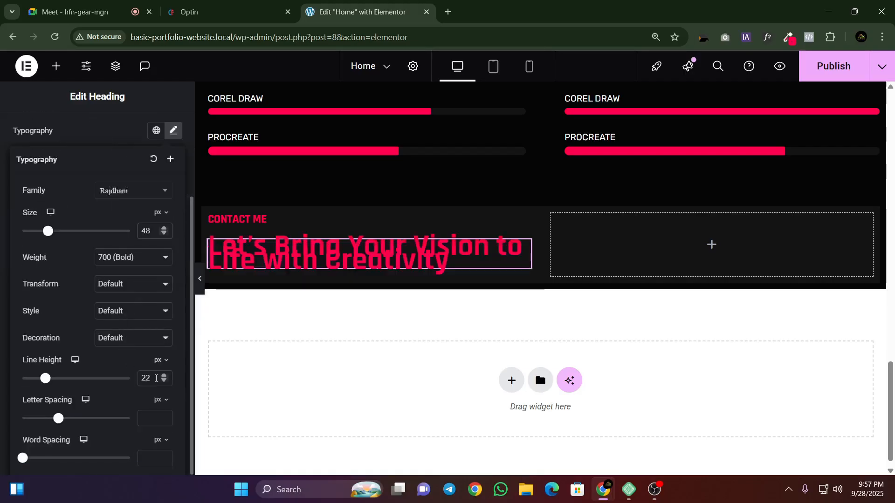
pyautogui.write('58')
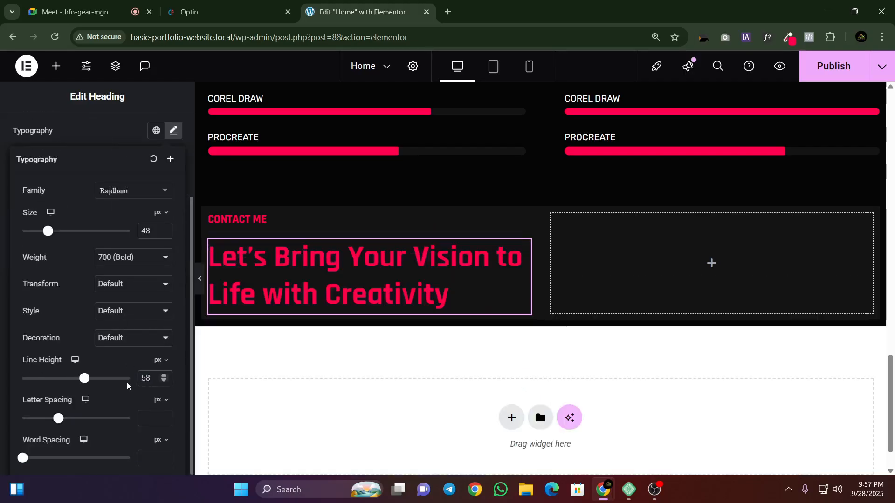
# Step: Copy the reference headline's colour value rgb(255, 255, 255) from the WhatFont details and return to the Elementor editor
pyautogui.click(219, 12)
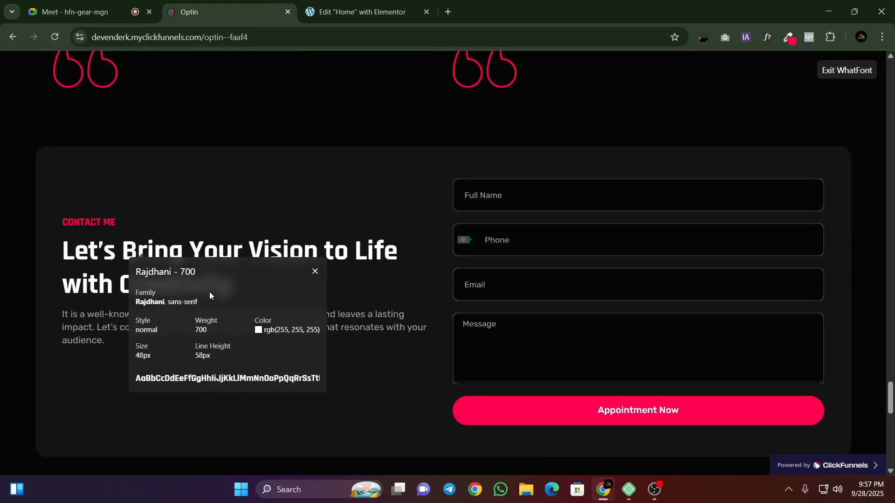
pyautogui.click(274, 332)
pyautogui.rightClick(274, 332)
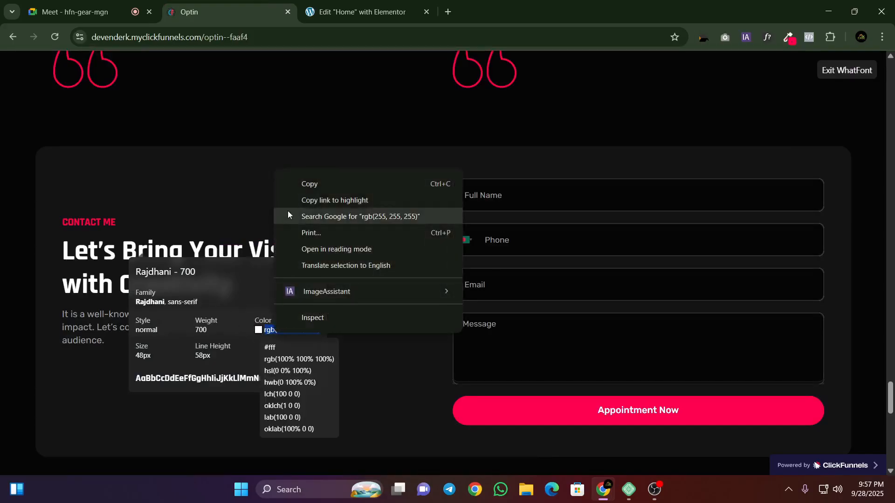
pyautogui.click(304, 185)
pyautogui.click(308, 5)
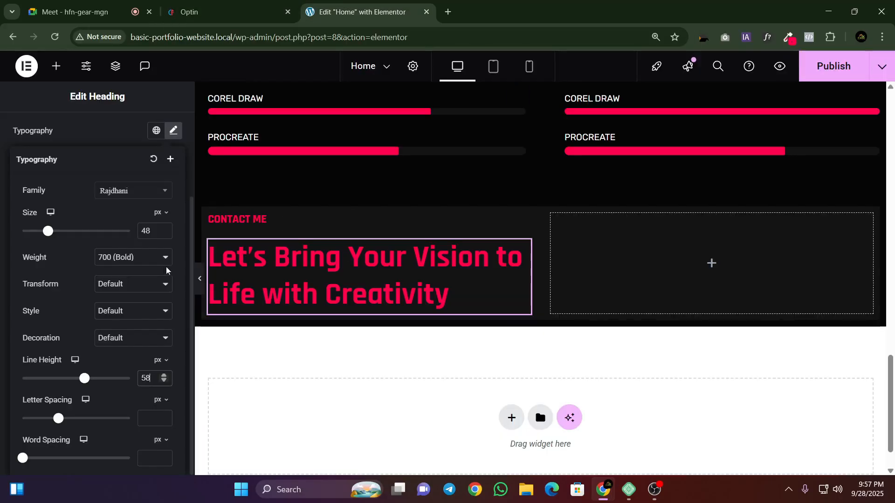
# Step: Choose weight 700 (Bold) for the second heading and set its text colour to rgb(255, 255, 255)
pyautogui.click(124, 257)
pyautogui.click(122, 357)
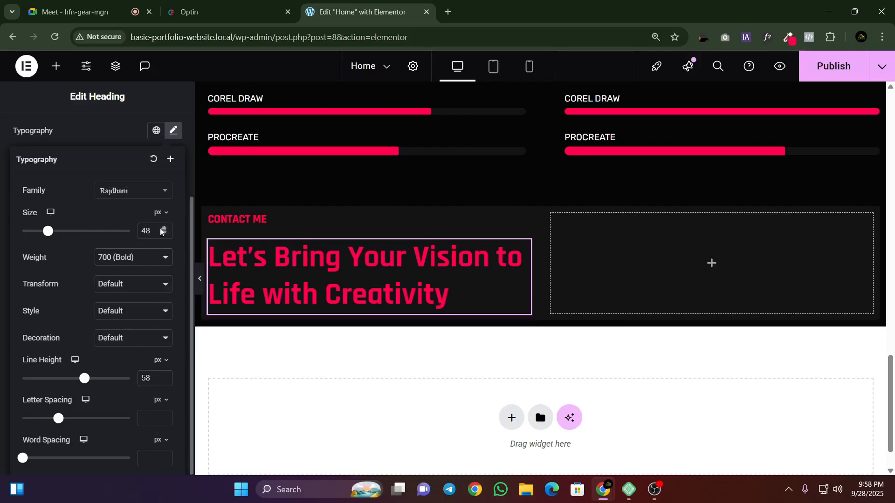
pyautogui.click(173, 131)
pyautogui.click(175, 277)
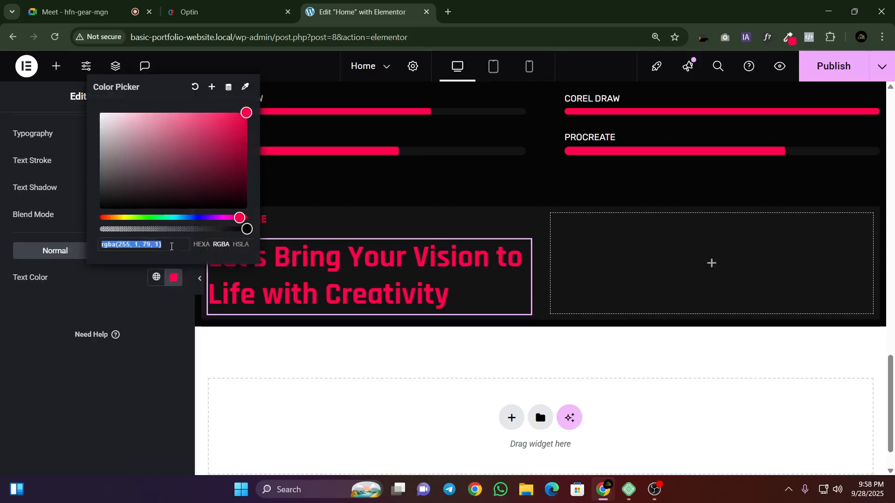
pyautogui.rightClick(171, 246)
pyautogui.click(198, 242)
pyautogui.click(80, 344)
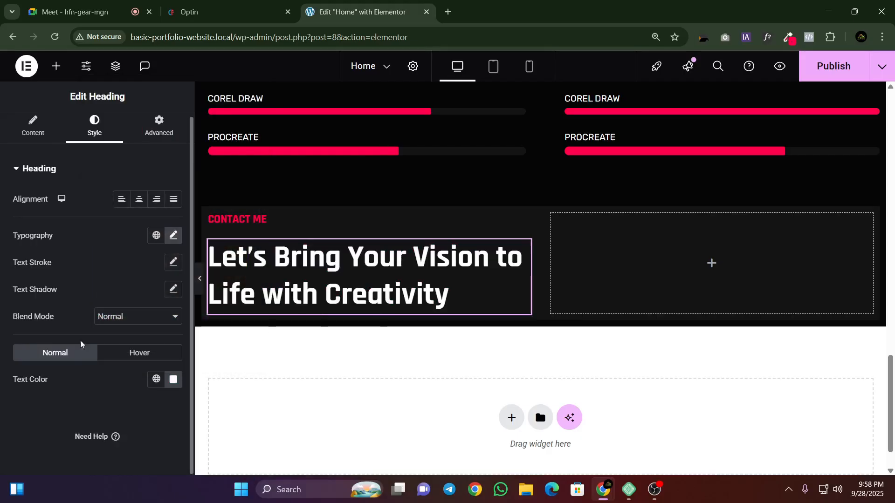
# Step: Preview the contact section without the editing panel and compare its headings with the reference template
pyautogui.scroll(3, 212, 290)
pyautogui.click(200, 280)
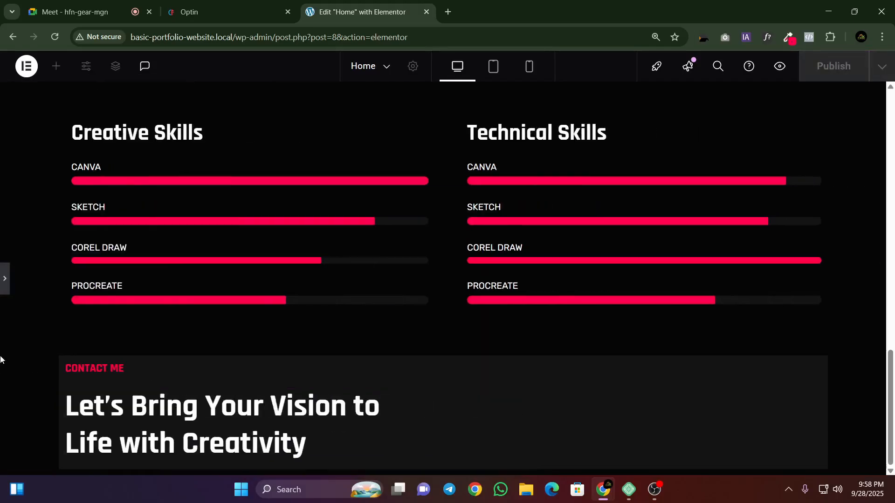
pyautogui.click(233, 4)
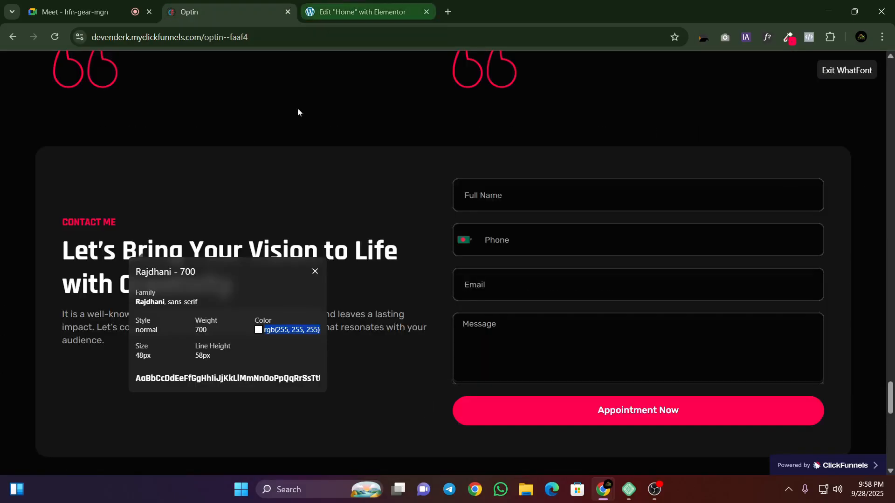
pyautogui.click(315, 272)
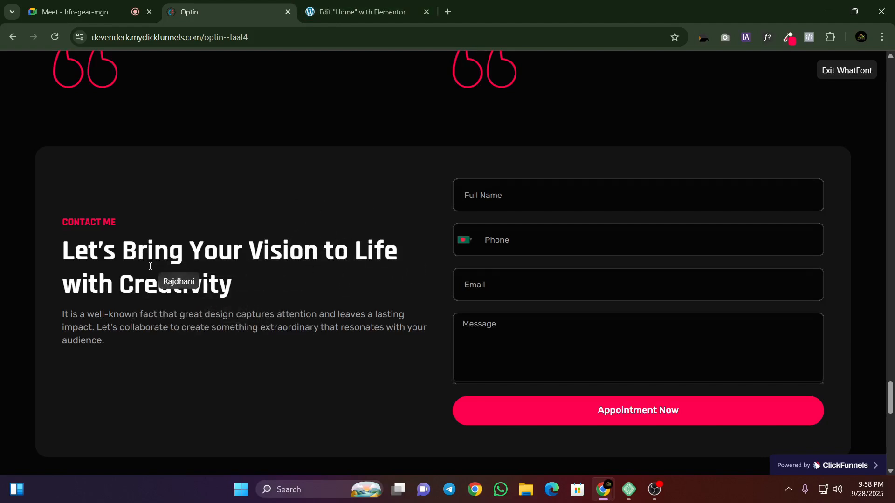
pyautogui.click(368, 4)
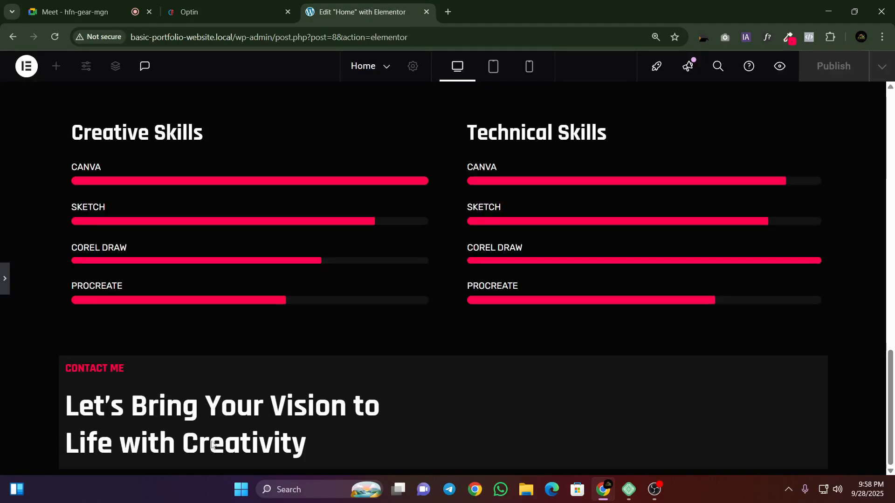
pyautogui.click(3, 281)
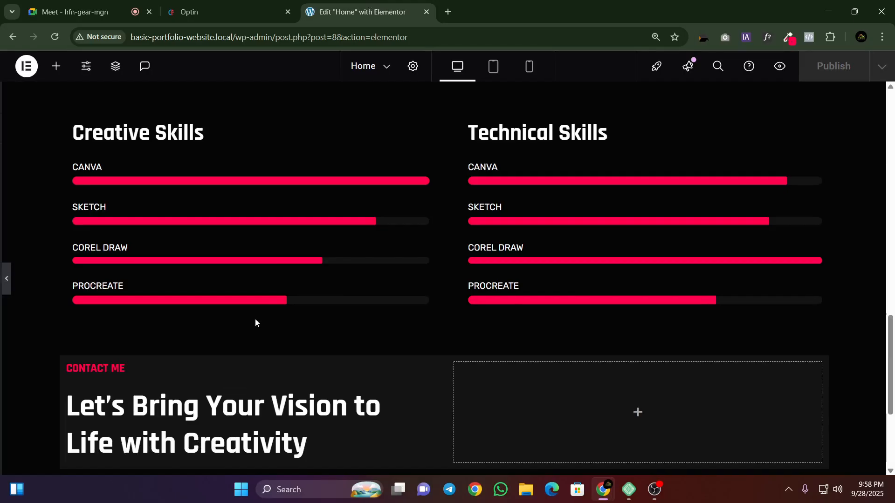
# Step: Set the heading column's width to 100% and narrow the empty column beside it to 91%
pyautogui.scroll(-3, 466, 354)
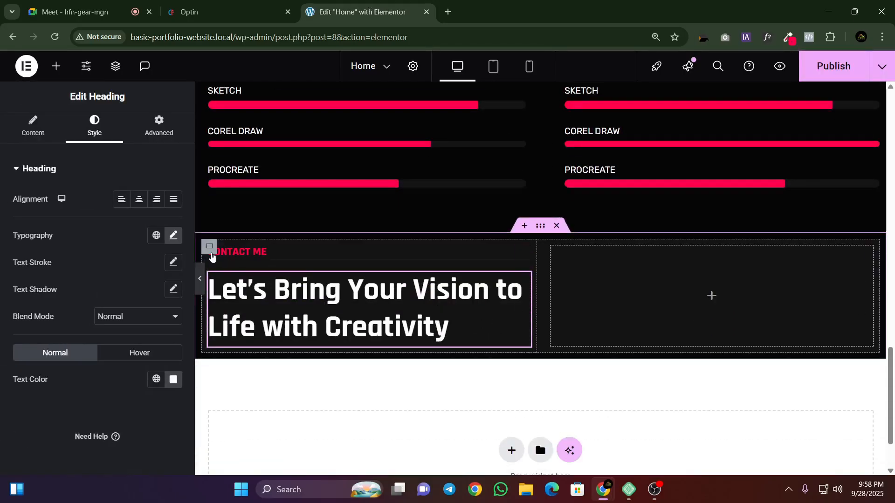
pyautogui.click(209, 250)
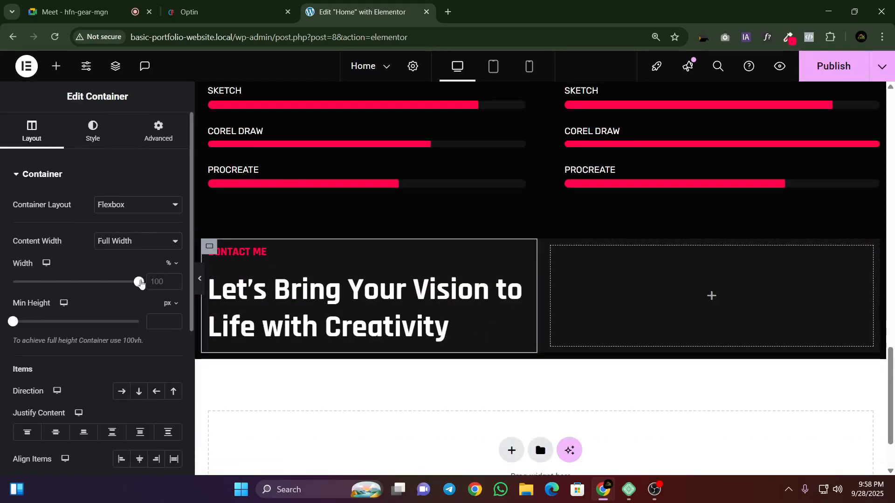
pyautogui.moveTo(140, 282); pyautogui.dragTo(153, 285)
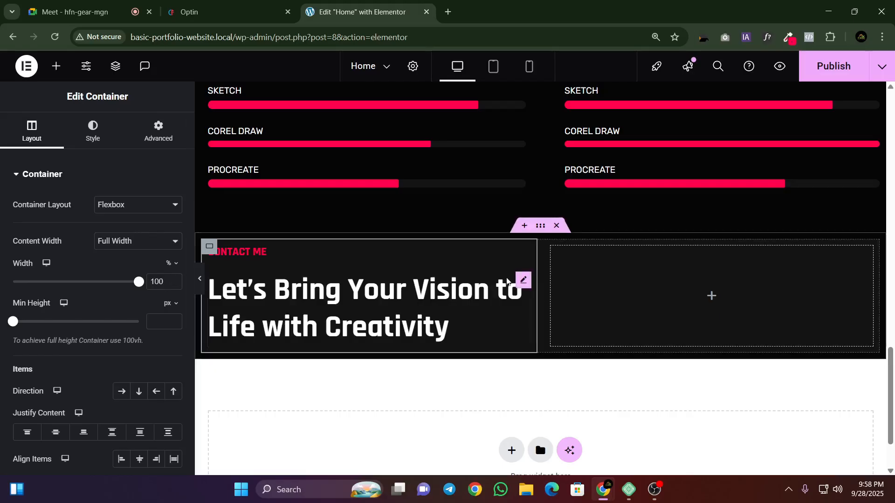
pyautogui.click(553, 247)
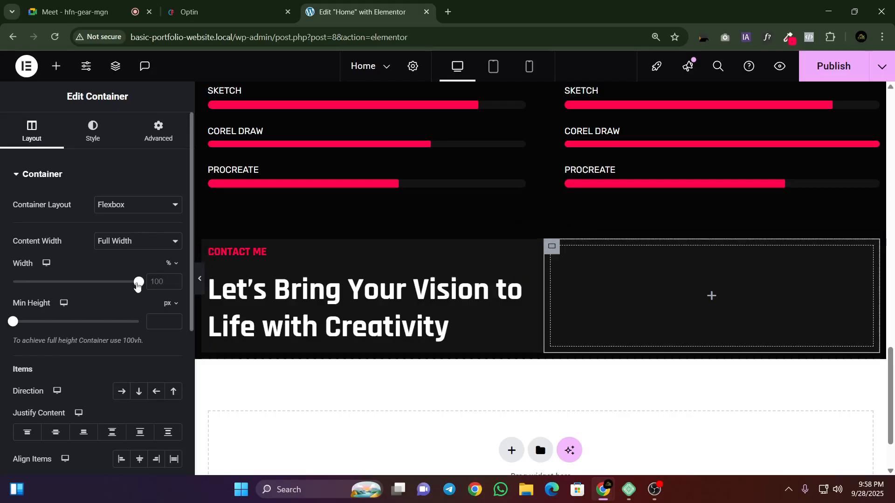
pyautogui.moveTo(138, 281); pyautogui.dragTo(125, 295)
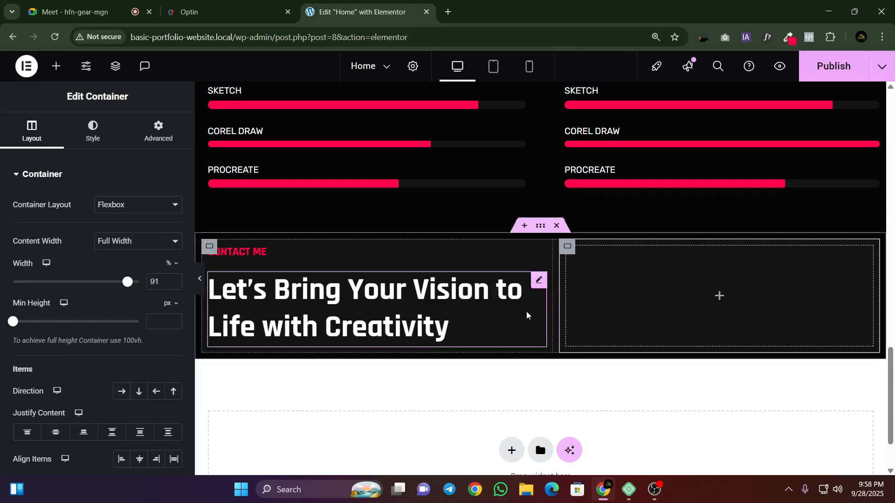
# Step: Inspect the second heading's spacing, then the contact section's container structure and the parent container's direction and gap settings
pyautogui.click(538, 287)
pyautogui.click(166, 140)
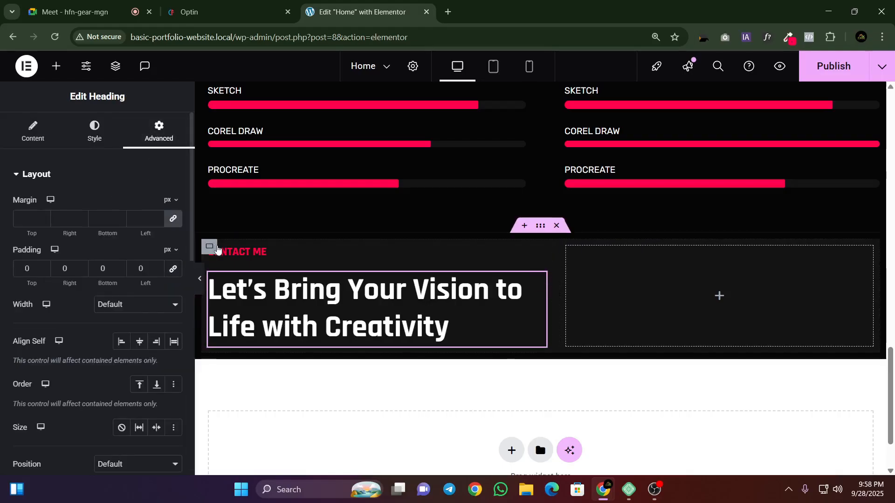
pyautogui.click(209, 247)
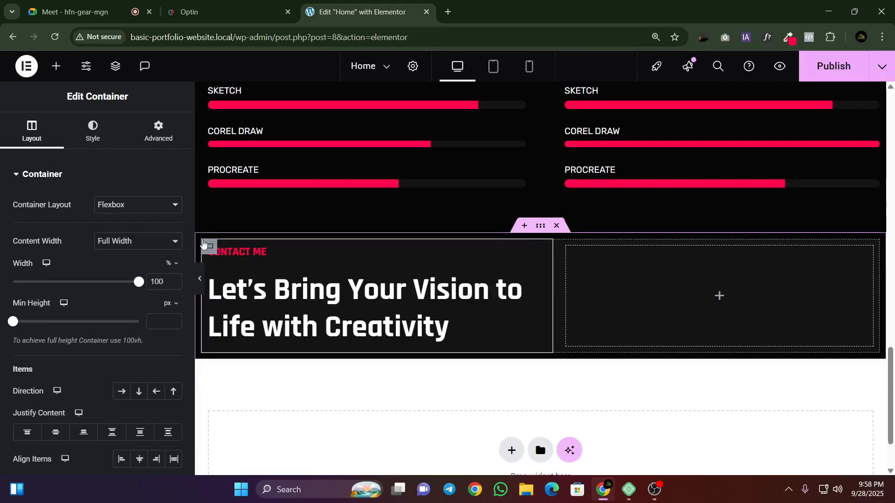
pyautogui.rightClick(288, 281)
pyautogui.click(321, 440)
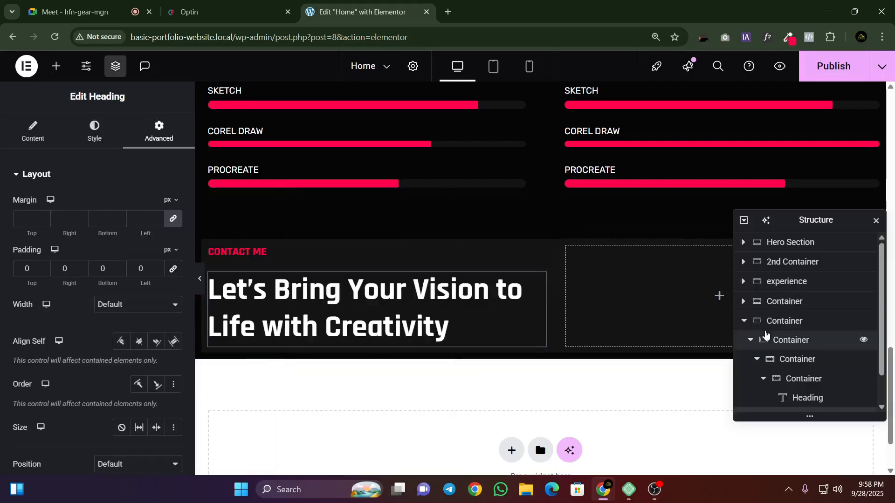
pyautogui.click(775, 326)
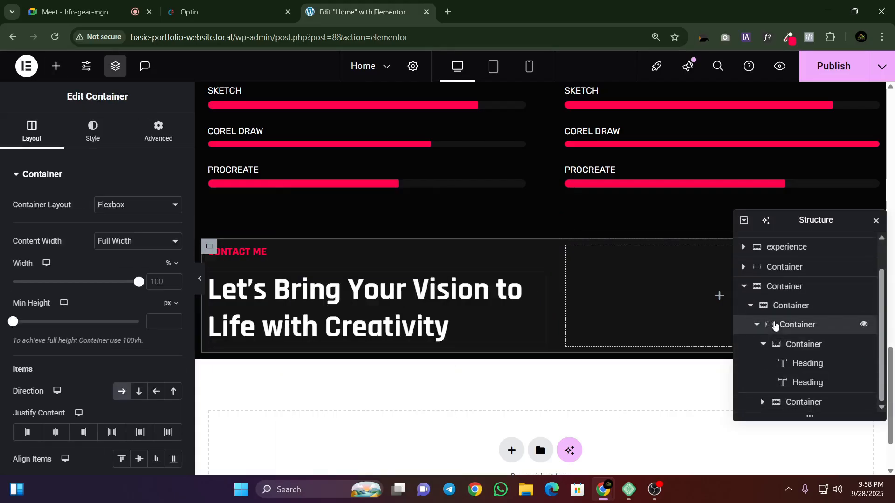
pyautogui.scroll(-5, 95, 323)
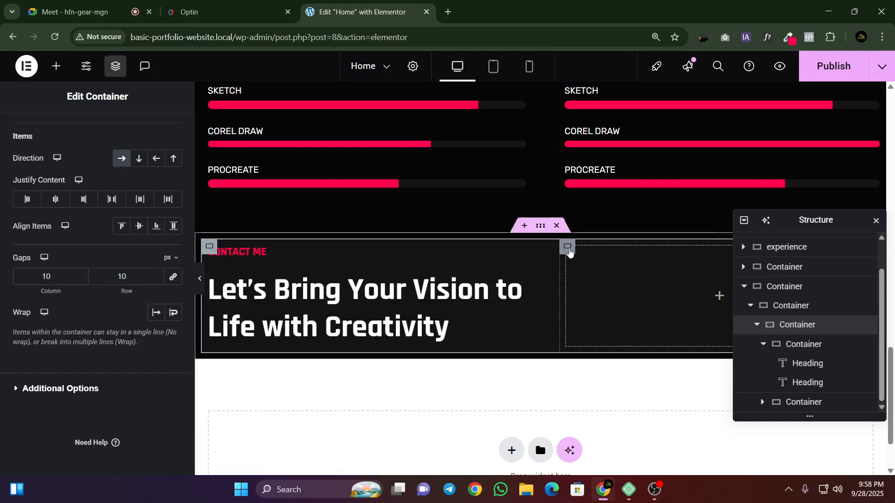
# Step: Set the empty column's width to 75% and preview the section without the editing panel
pyautogui.click(568, 246)
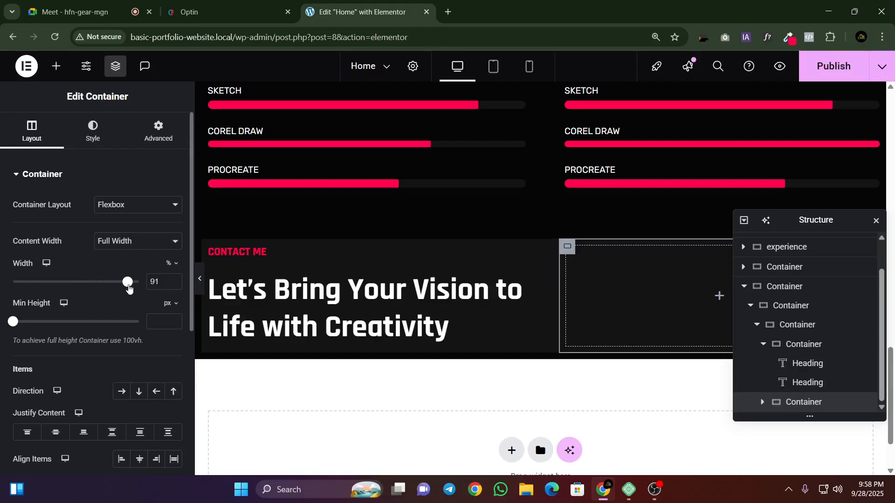
pyautogui.moveTo(127, 282); pyautogui.dragTo(107, 288)
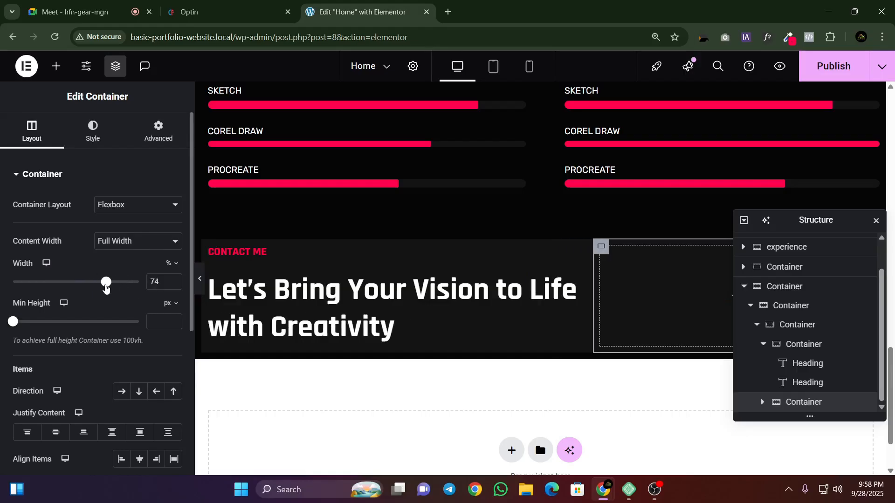
pyautogui.click(174, 280)
pyautogui.click(199, 279)
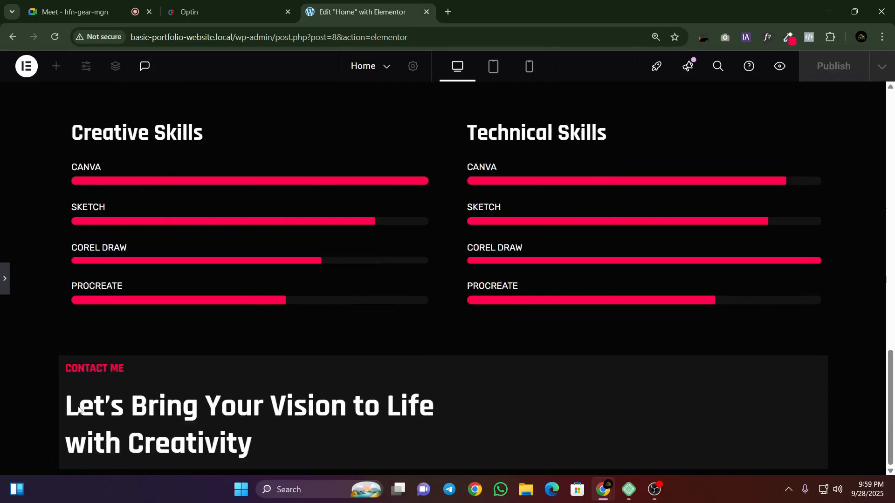
# Step: Copy the paragraph below the reference template's contact headline and return to the Elementor editor
pyautogui.click(210, 12)
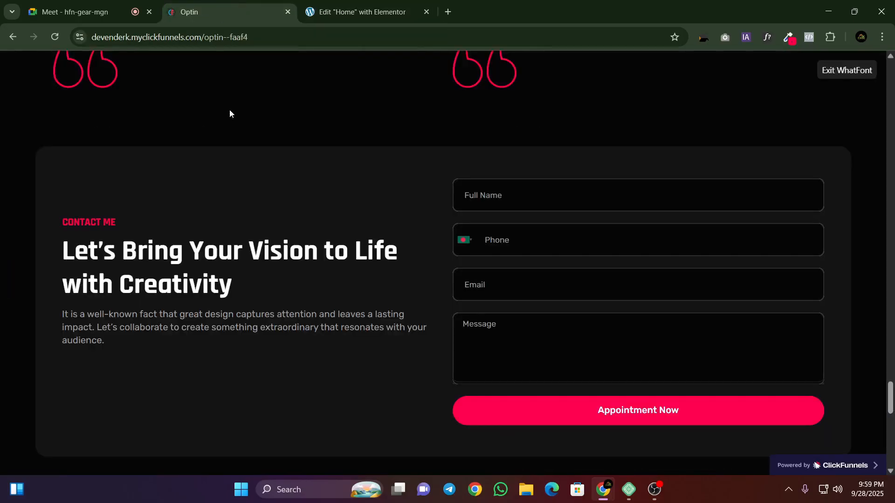
pyautogui.click(172, 319)
pyautogui.tripleClick(172, 319)
pyautogui.rightClick(172, 319)
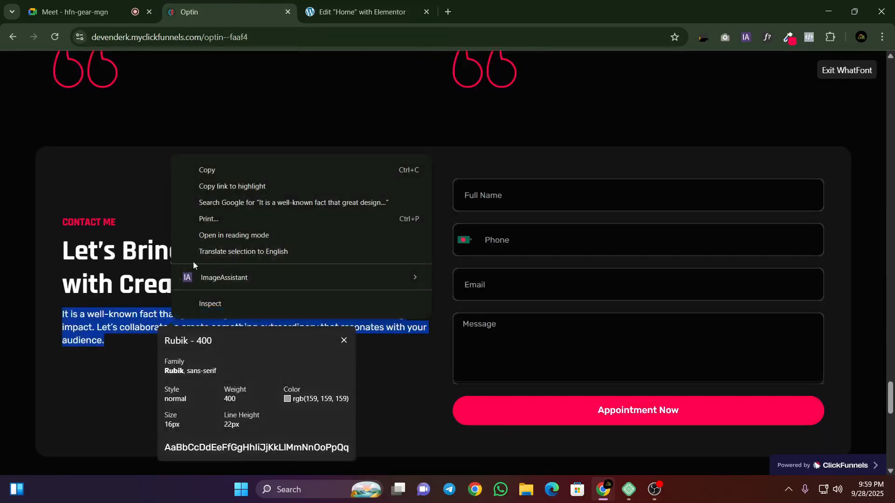
pyautogui.click(213, 169)
pyautogui.click(354, 12)
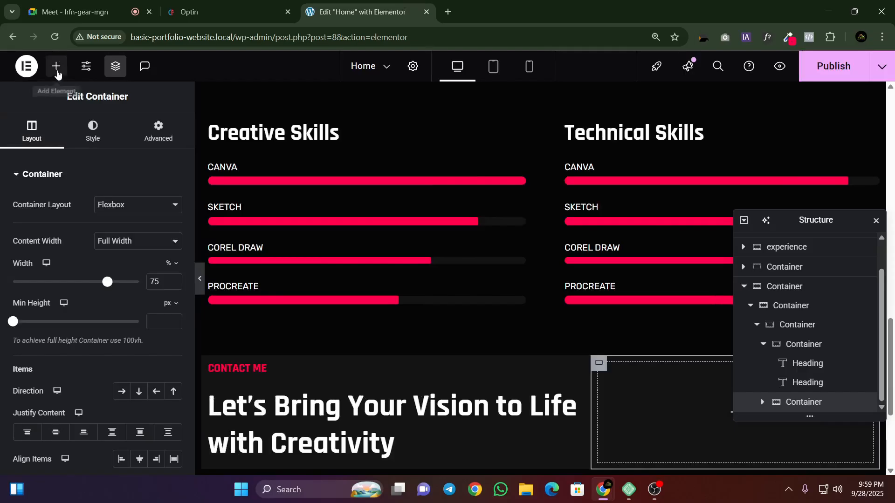
# Step: Add a Text Editor widget below the second heading and replace its placeholder text with the copied paragraph
pyautogui.click(56, 66)
pyautogui.moveTo(41, 379); pyautogui.dragTo(422, 410)
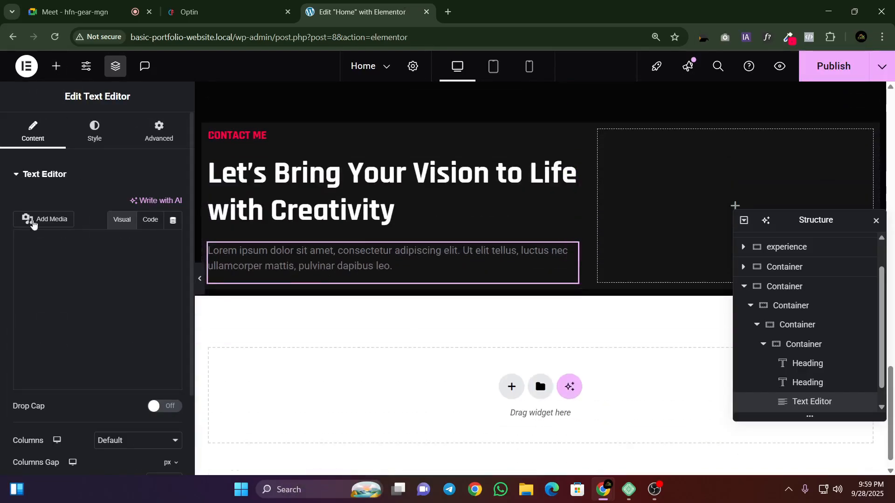
pyautogui.click(153, 222)
pyautogui.click(93, 289)
pyautogui.hotkey('ctrl', 'a')
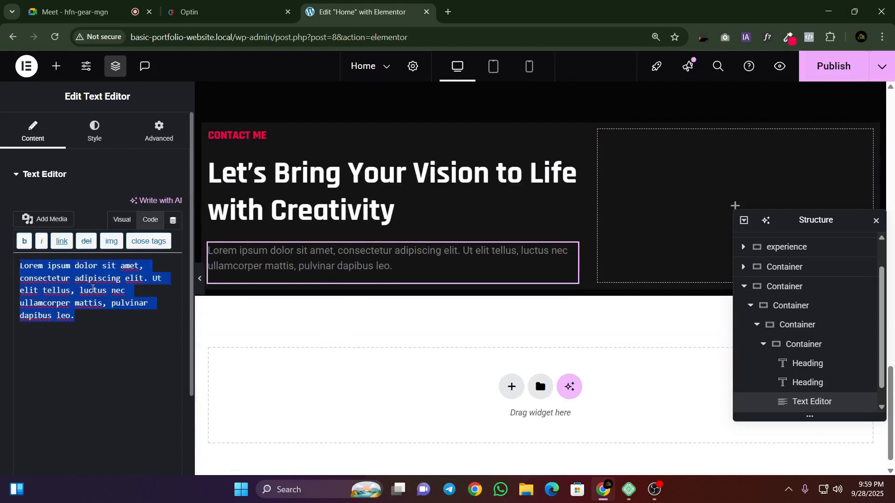
pyautogui.hotkey('ctrl', 'v')
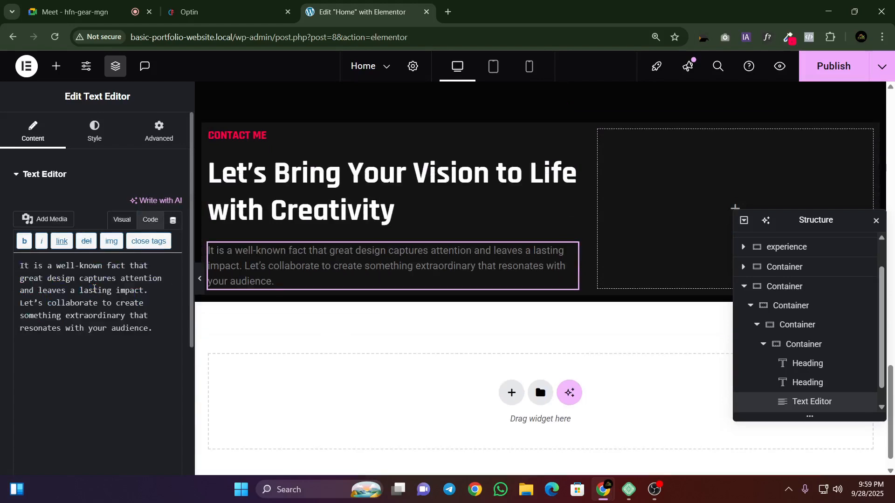
# Step: Get the reference paragraph's font name, Rubik, from the WhatFont details and return to the Elementor editor
pyautogui.click(209, 12)
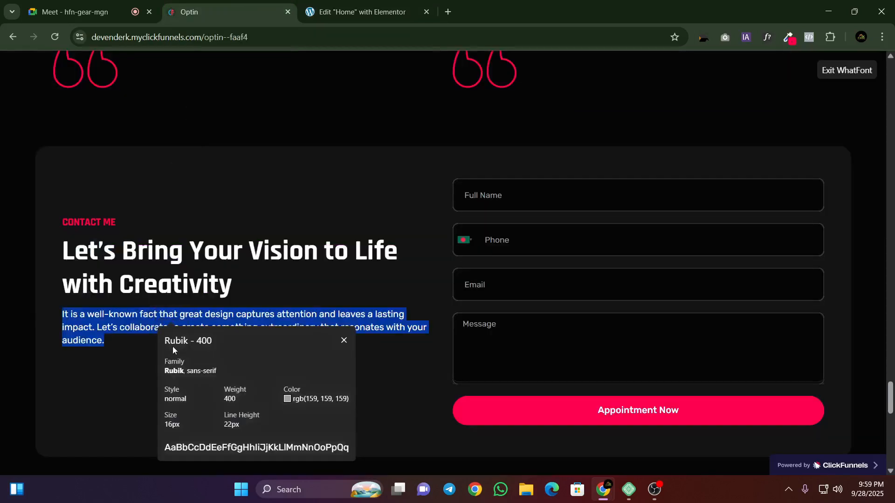
pyautogui.doubleClick(179, 344)
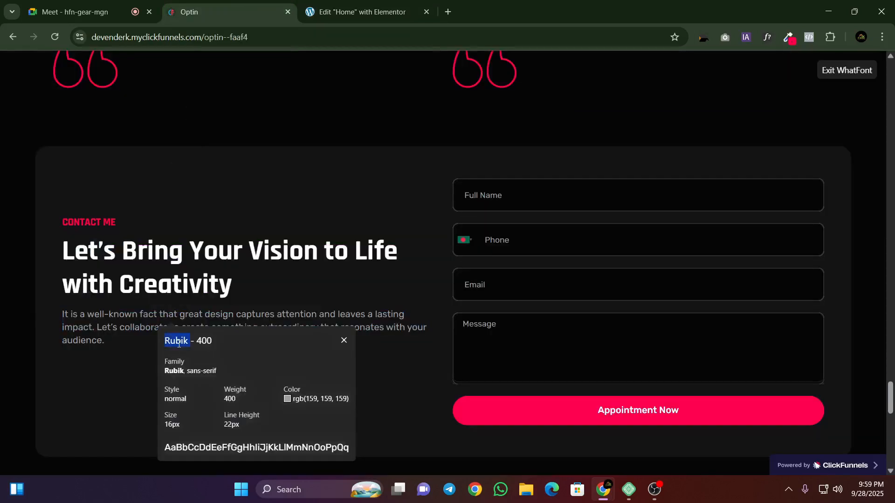
pyautogui.click(358, 5)
# Step: Set the new paragraph's font family to Rubik in its typography settings
pyautogui.click(94, 131)
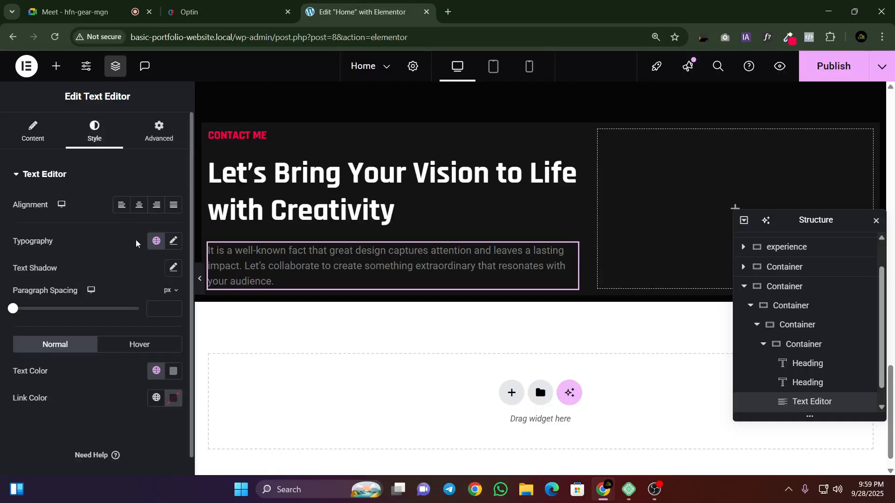
pyautogui.click(173, 241)
pyautogui.click(126, 303)
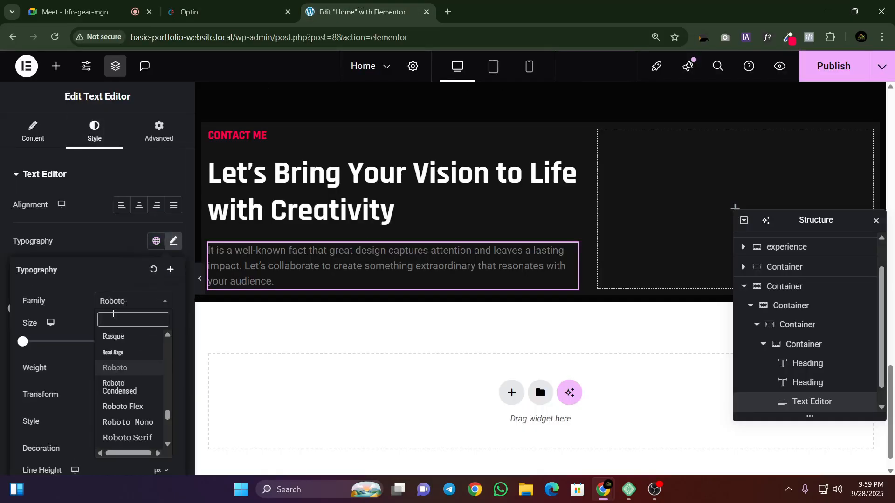
pyautogui.write('Rubik')
pyautogui.scroll(-1, 114, 400)
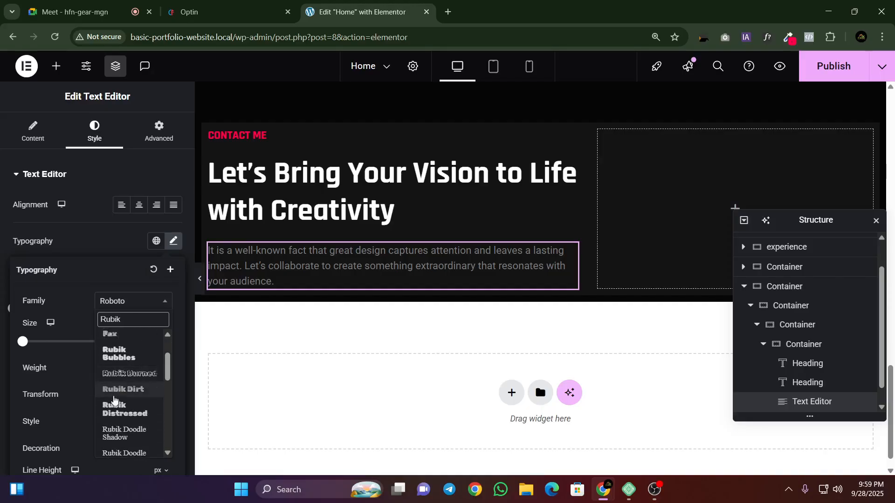
pyautogui.scroll(-2, 114, 405)
pyautogui.scroll(4, 122, 392)
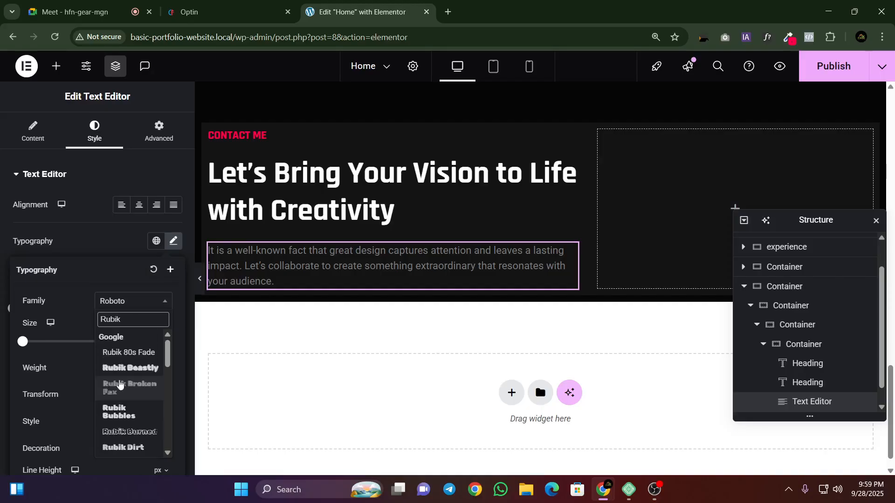
pyautogui.scroll(1, 120, 384)
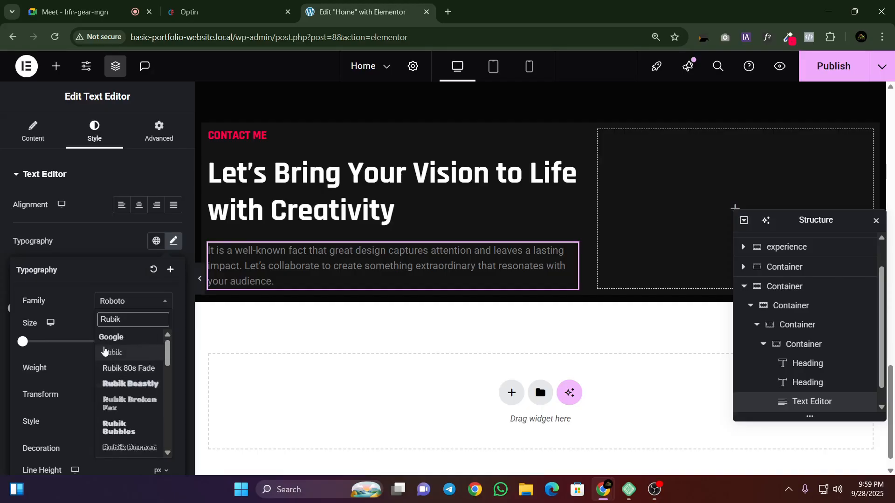
pyautogui.click(104, 353)
# Step: Check the reference paragraph's text metrics, then set the new paragraph's font size to 16 px and line height to 22 px
pyautogui.click(215, 12)
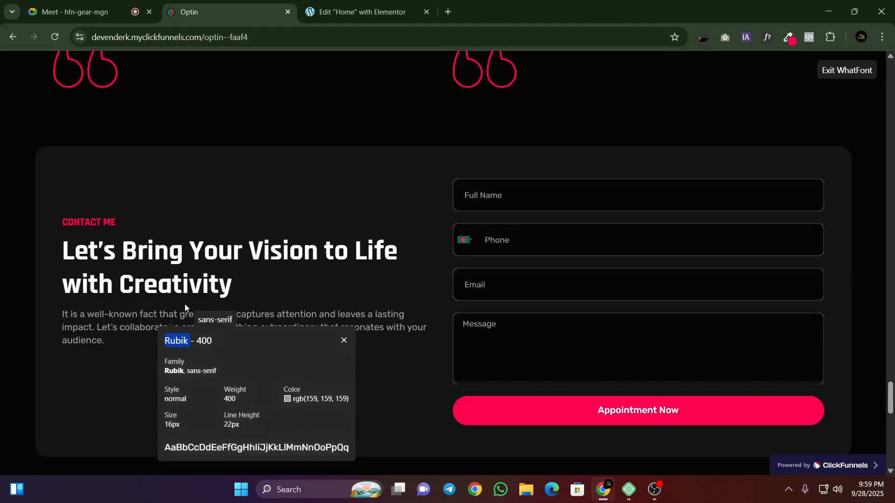
pyautogui.click(361, 12)
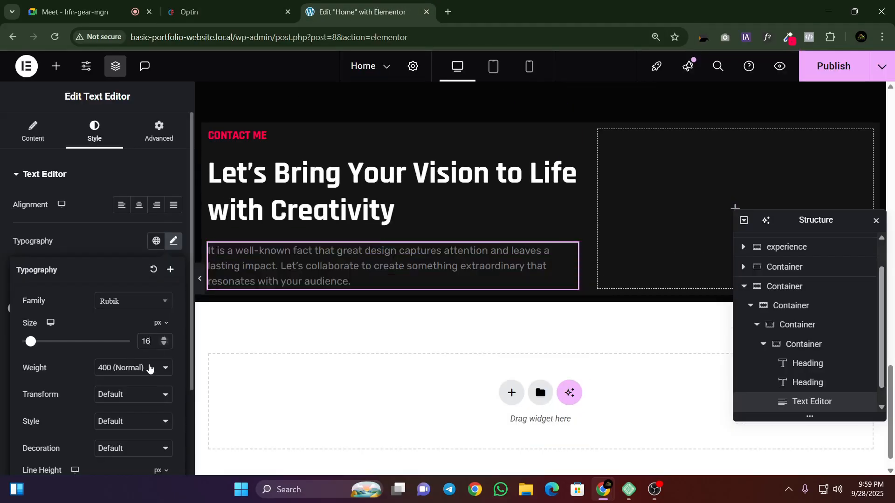
pyautogui.scroll(-2, 149, 368)
pyautogui.click(148, 377)
pyautogui.write('22')
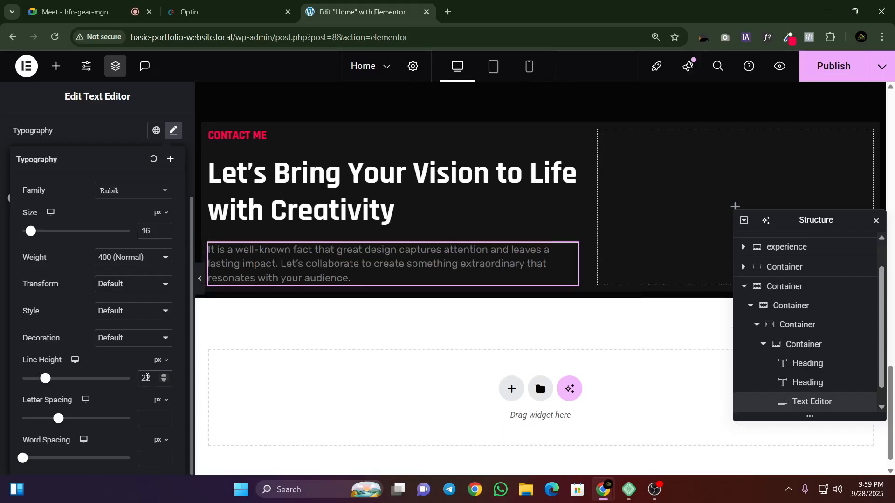
# Step: Copy the reference paragraph's colour value rgb(159, 159, 159) from the WhatFont details and return to the Elementor editor
pyautogui.click(186, 2)
pyautogui.hotkey('ctrl', 'Tab')
pyautogui.click(260, 3)
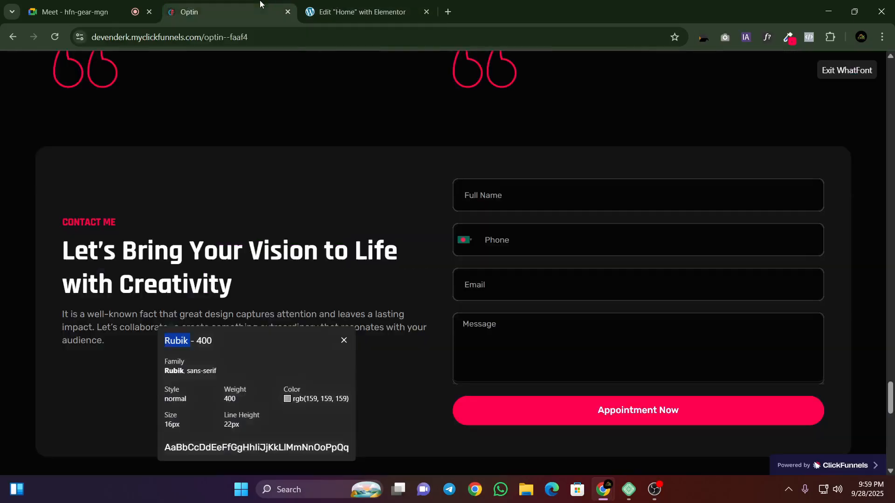
pyautogui.rightClick(308, 399)
pyautogui.click(345, 253)
pyautogui.hotkey('ctrl', 'Tab')
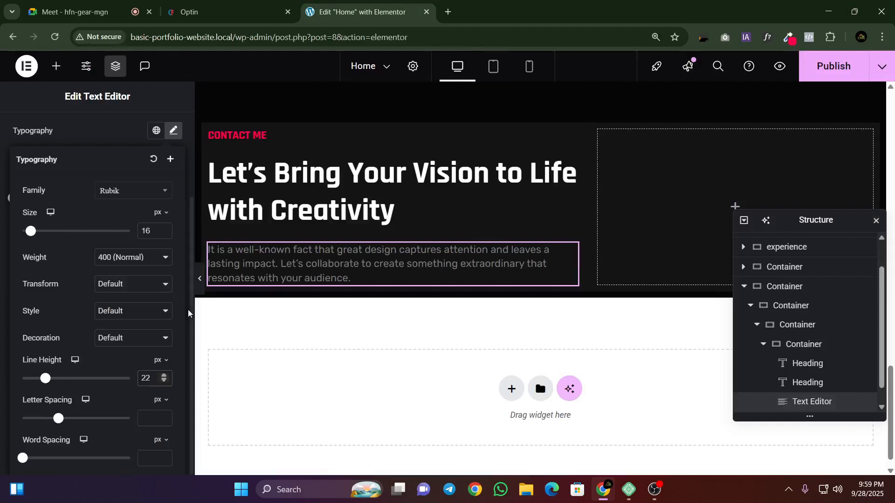
# Step: Set the new paragraph's text colour to rgb(159, 159, 159) and close the colour picker
pyautogui.click(173, 133)
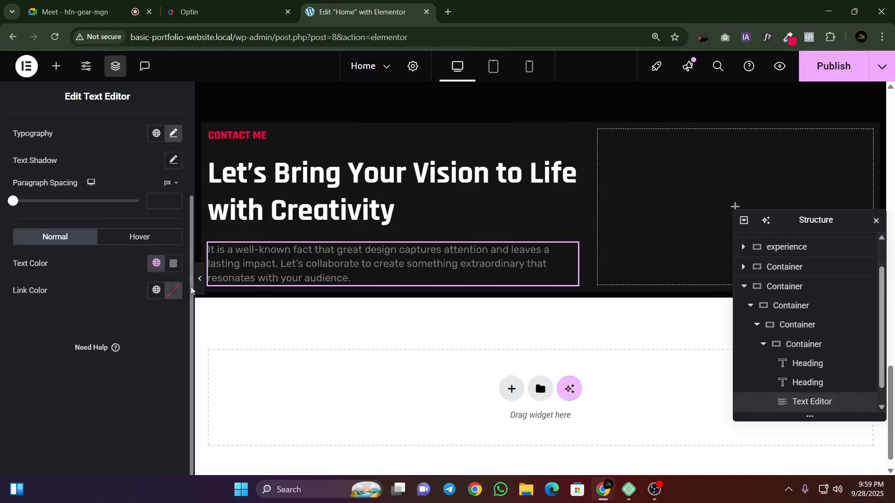
pyautogui.click(173, 262)
pyautogui.click(220, 321)
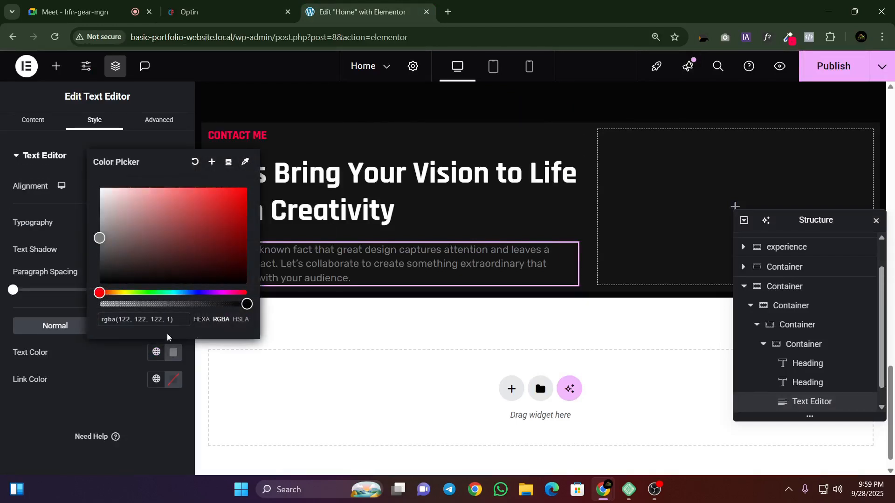
pyautogui.tripleClick(143, 319)
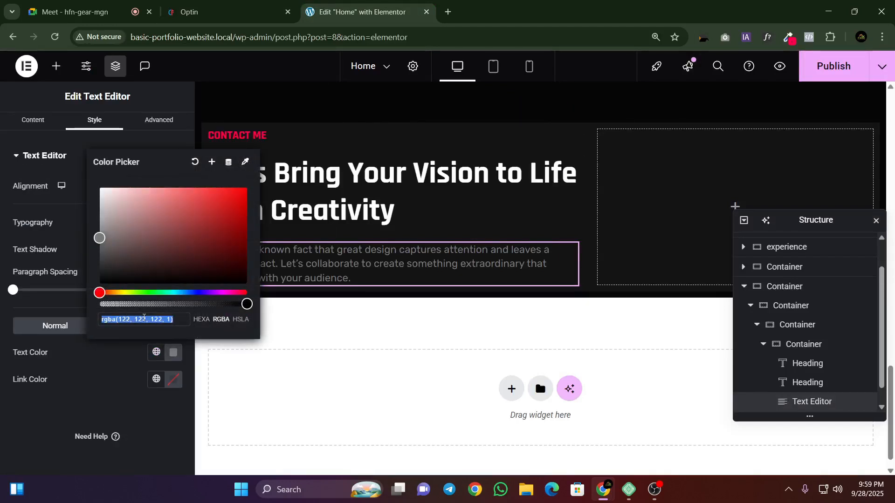
pyautogui.click(106, 383)
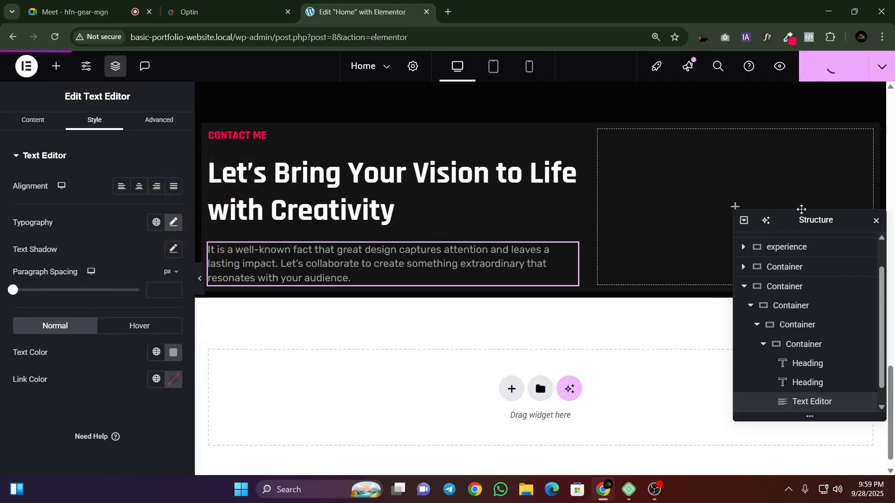
# Step: Close the Structure navigator and examine the layout of the reference page's contact section and its neighbouring sections
pyautogui.click(875, 221)
pyautogui.hotkey('ctrl', 'pageup')
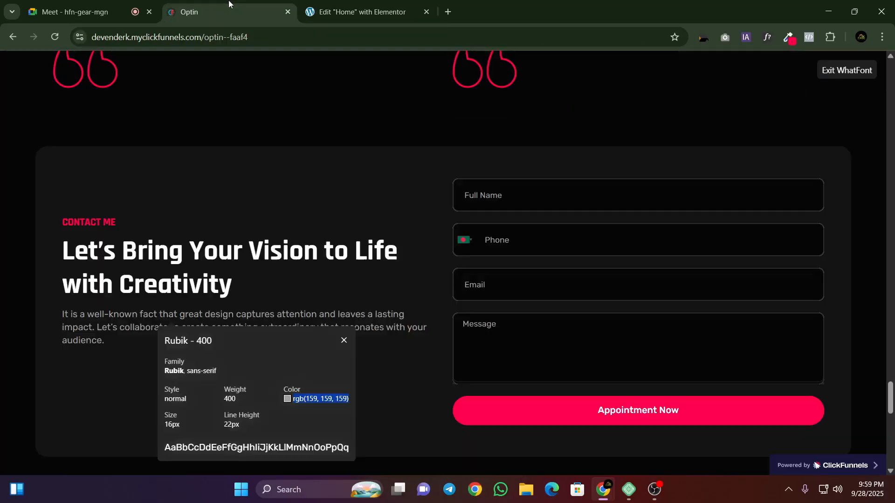
pyautogui.scroll(5, 271, 238)
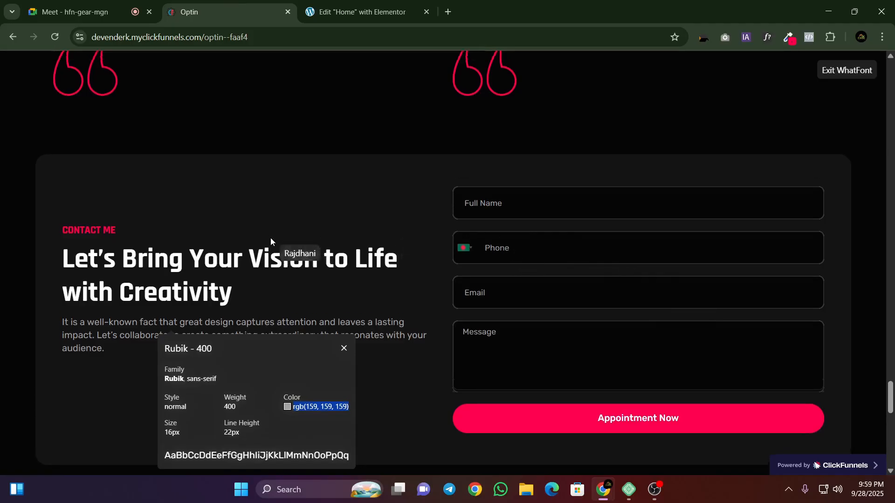
pyautogui.scroll(7, 271, 240)
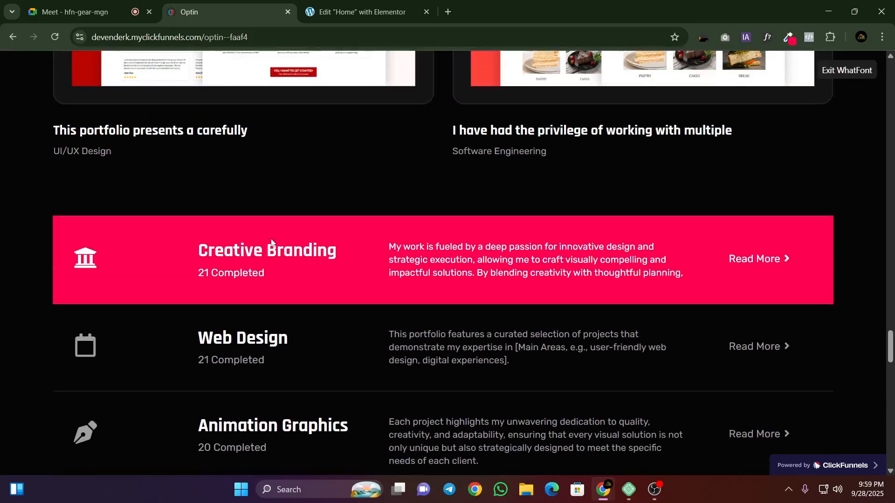
pyautogui.scroll(-9, 270, 241)
pyautogui.scroll(-5, 271, 242)
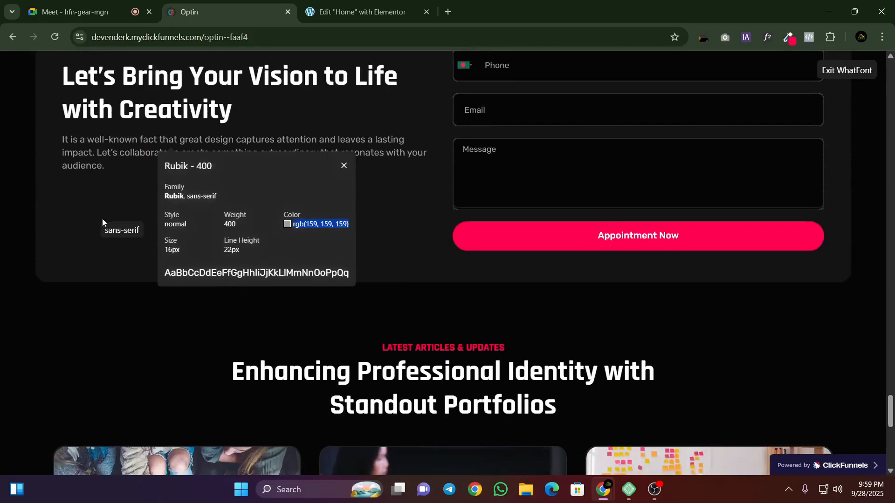
pyautogui.scroll(5, 112, 224)
# Step: Try switching the outer contact container in Elementor to Full Width content with a width of 95%
pyautogui.click(383, 4)
pyautogui.scroll(3, 400, 194)
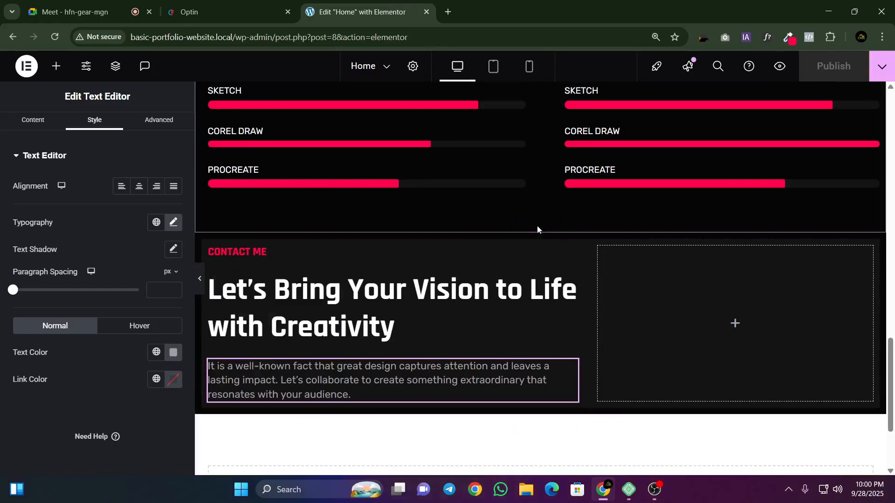
pyautogui.click(541, 227)
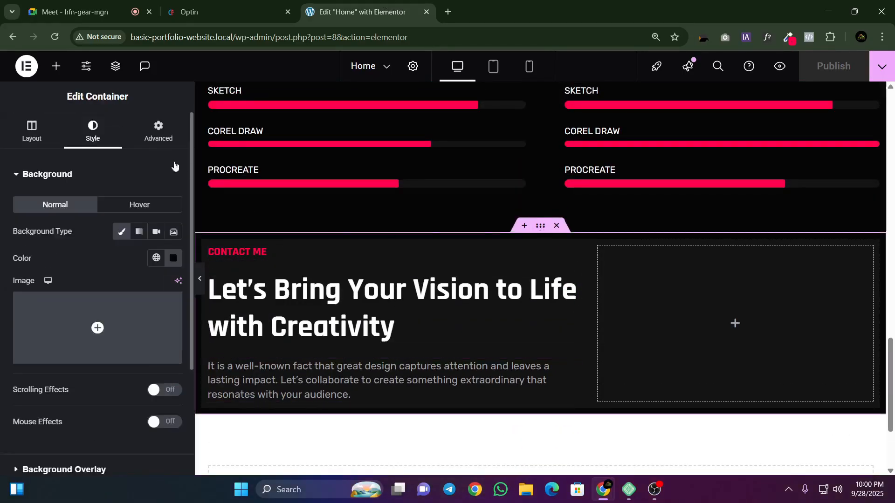
pyautogui.click(36, 137)
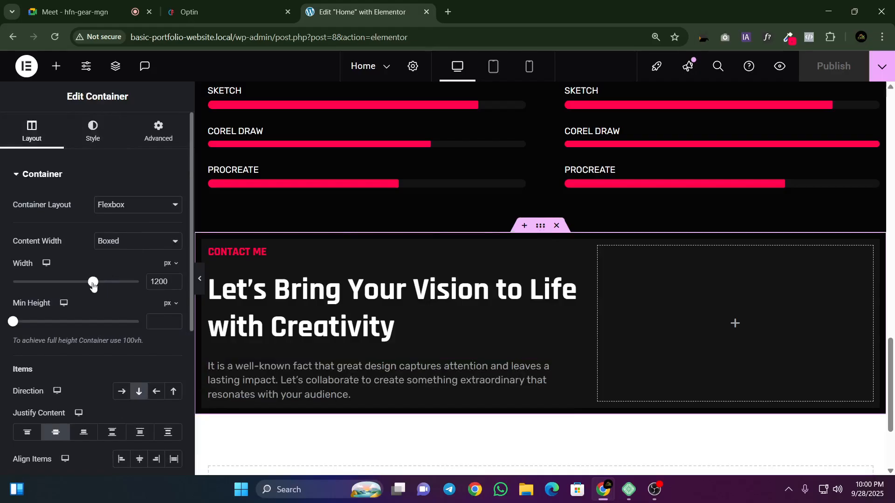
pyautogui.click(165, 264)
pyautogui.click(139, 242)
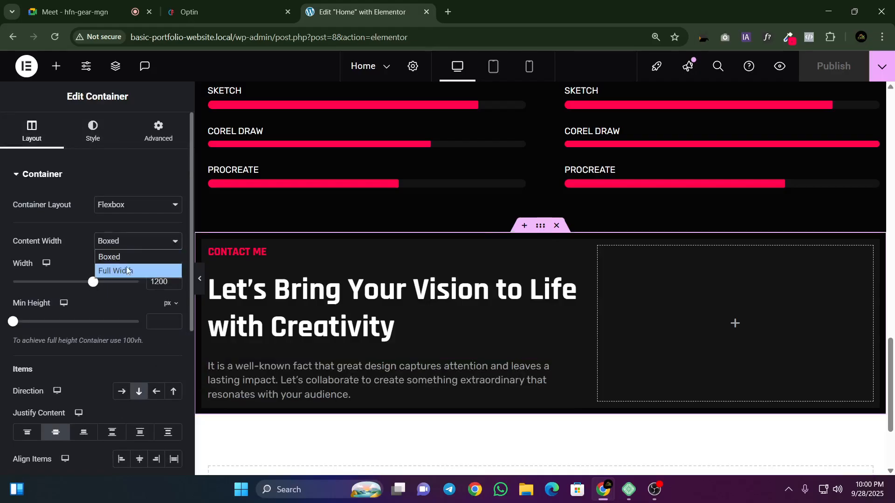
pyautogui.click(127, 270)
pyautogui.click(159, 282)
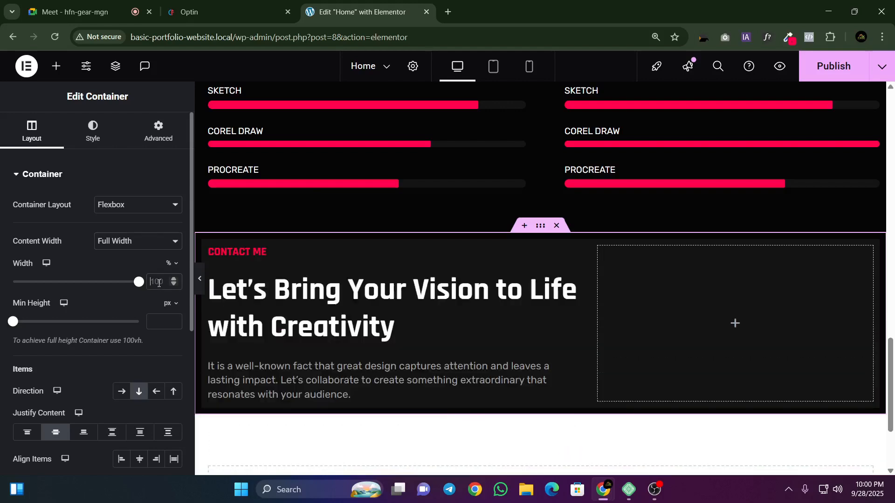
pyautogui.write('95')
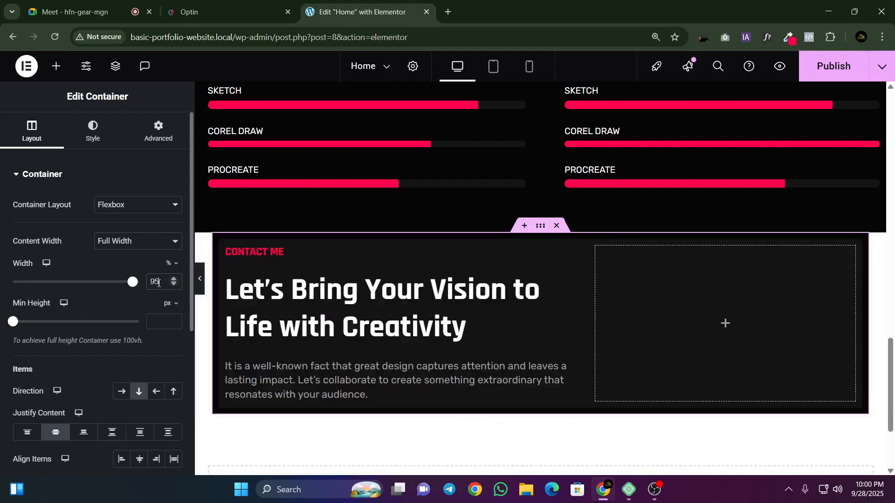
# Step: Clear the outer contact container's custom width and set its content width back to Boxed
pyautogui.press('BackSpace')
pyautogui.press('BackSpace')
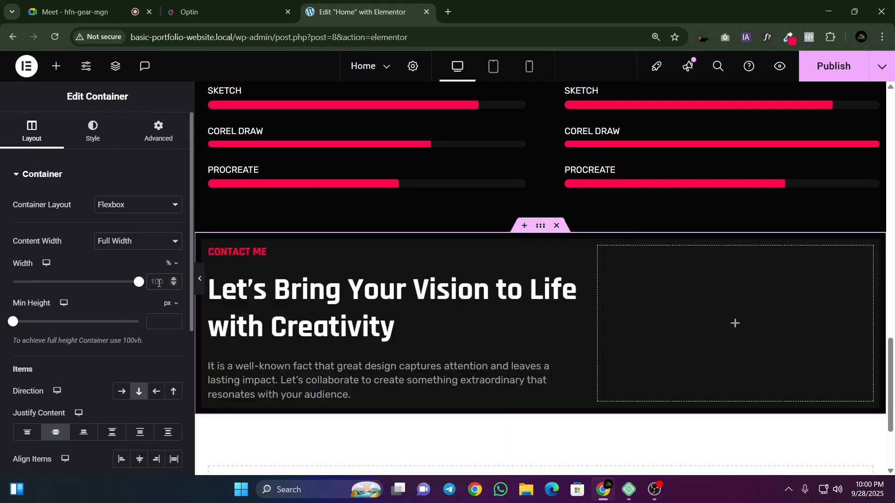
pyautogui.scroll(-3, 144, 358)
pyautogui.scroll(3, 130, 380)
pyautogui.click(139, 241)
pyautogui.click(109, 256)
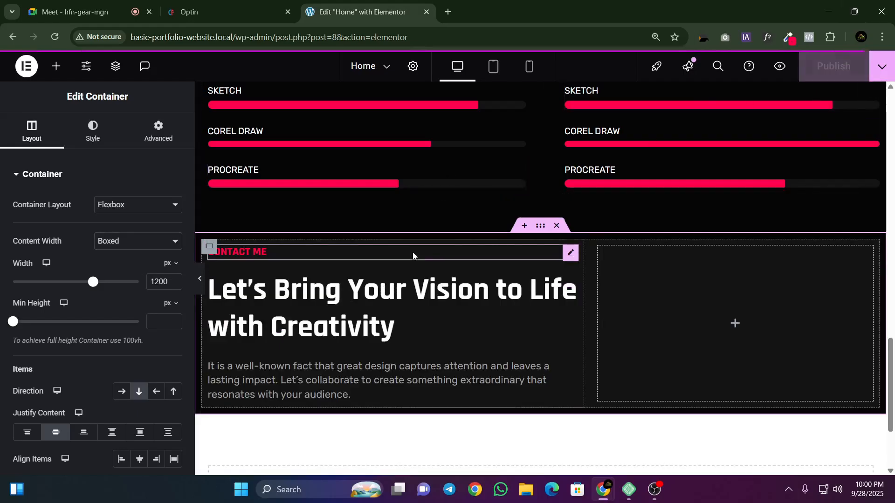
# Step: Go to the reference page, dismiss the floating meeting window and exit WhatFont
pyautogui.click(88, 12)
pyautogui.click(202, 5)
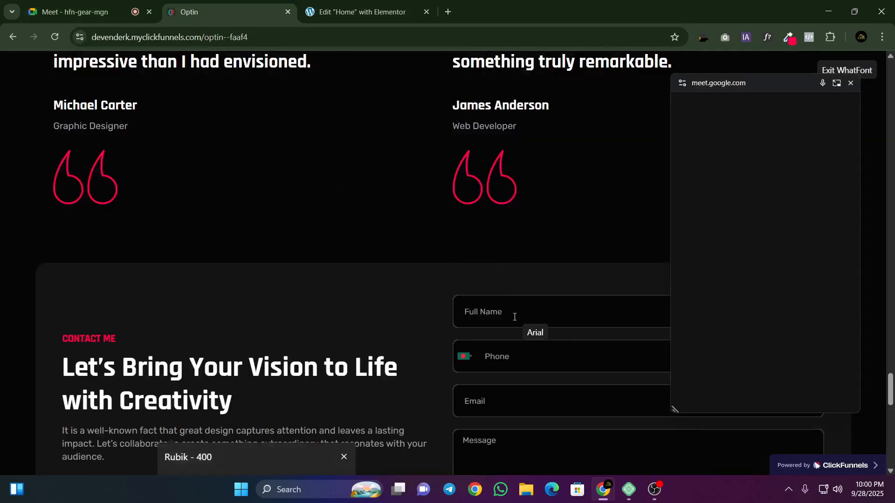
pyautogui.scroll(-3, 515, 280)
pyautogui.click(851, 83)
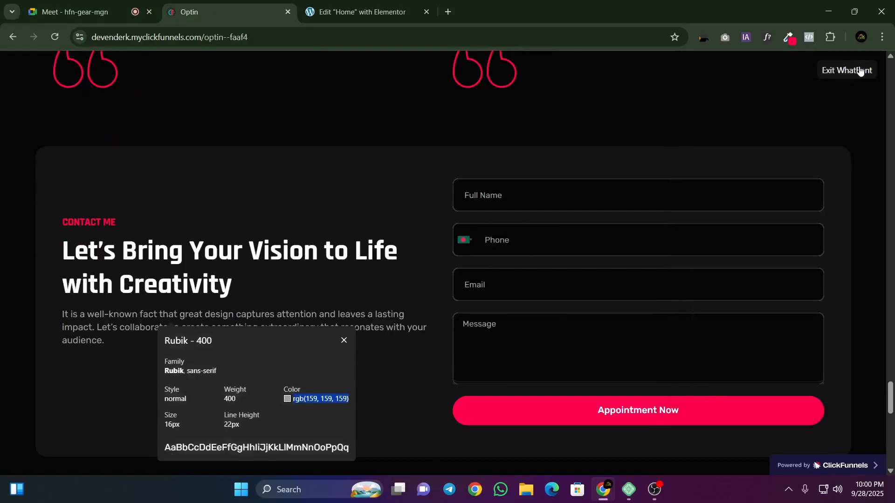
pyautogui.click(847, 70)
# Step: Check the Google Meet call, return to the Elementor editor and move the floating meeting window off the empty contact column
pyautogui.click(89, 11)
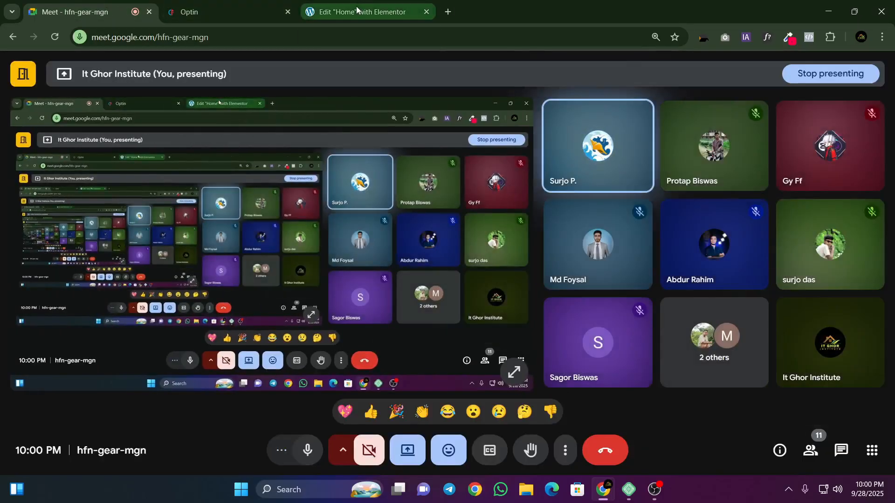
pyautogui.moveTo(357, 9)
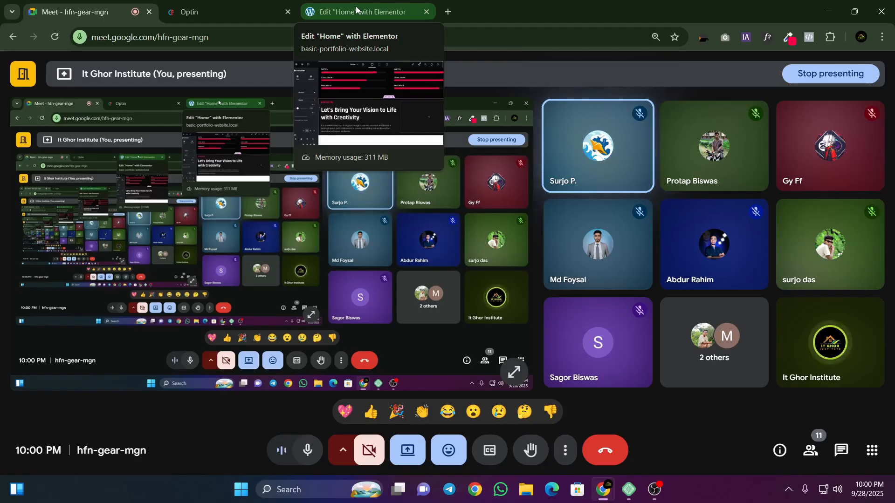
pyautogui.click(342, 6)
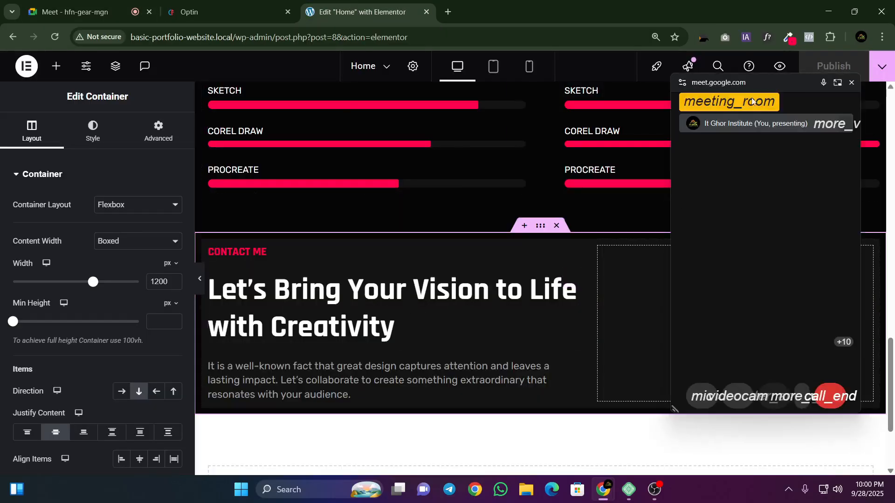
pyautogui.moveTo(749, 81); pyautogui.dragTo(328, 88)
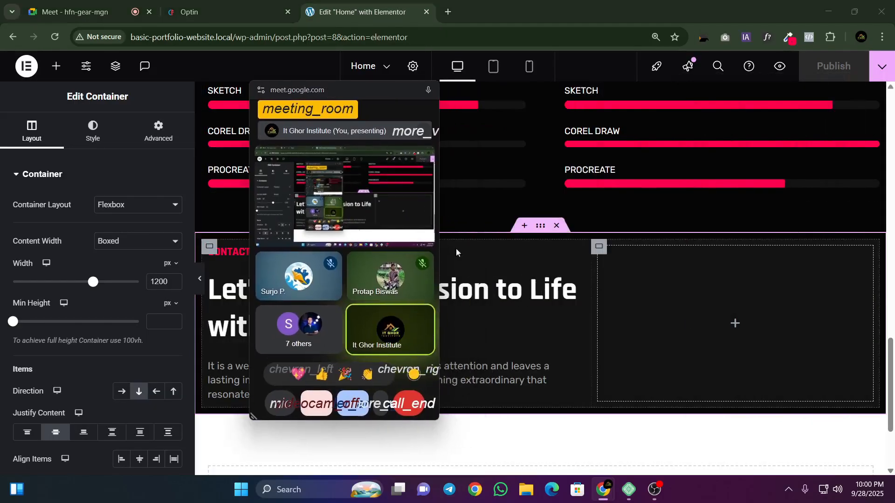
# Step: Find the Form widget and add it to the empty second column of the contact section
pyautogui.click(55, 67)
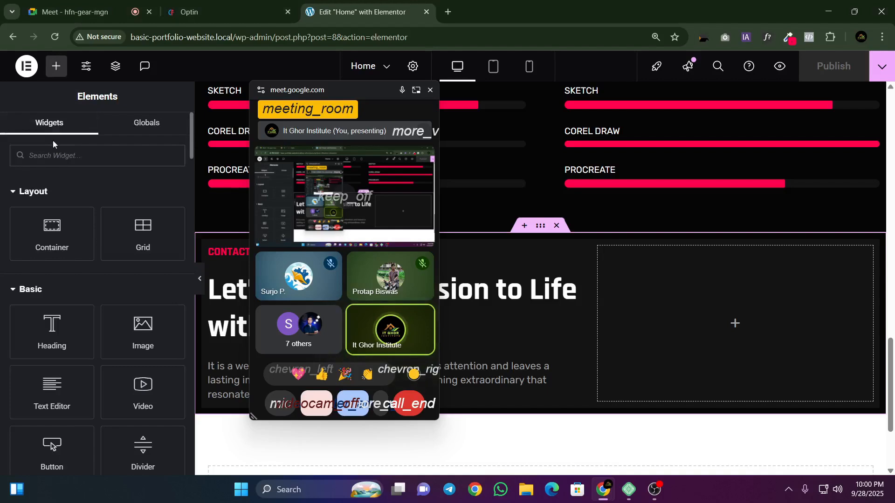
pyautogui.write('Form')
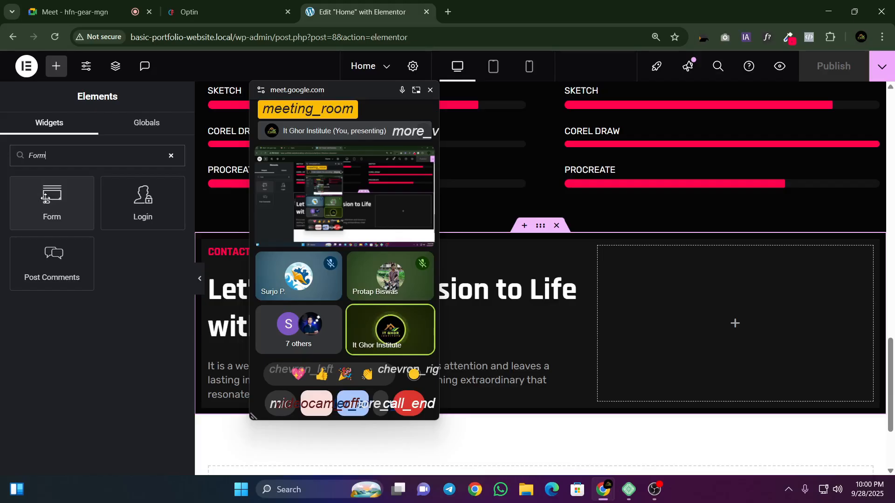
pyautogui.moveTo(30, 199); pyautogui.dragTo(692, 321)
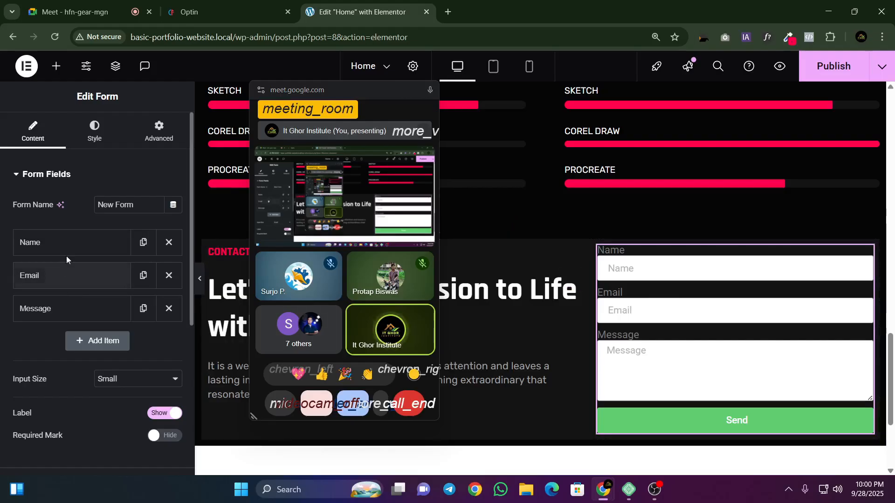
# Step: Compare the reference contact form's fields with the new form's field list, moving the floating meeting window out of the way
pyautogui.click(210, 12)
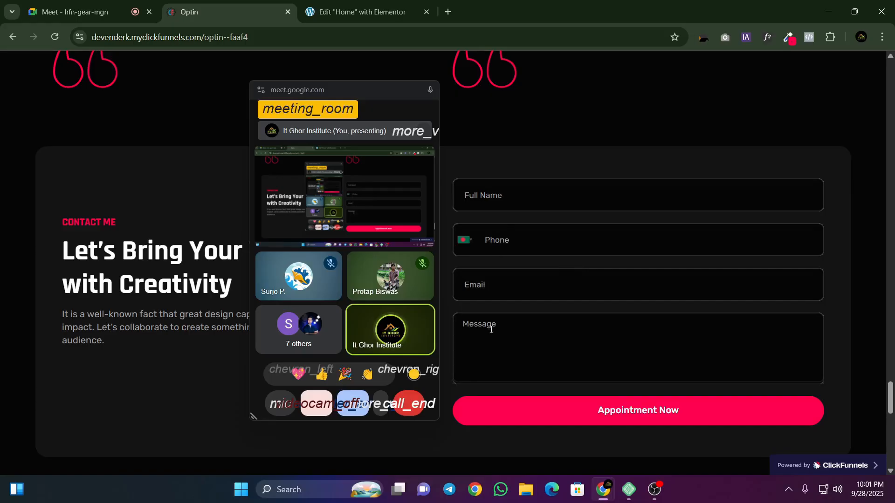
pyautogui.moveTo(329, 102); pyautogui.dragTo(131, 100)
pyautogui.click(359, 12)
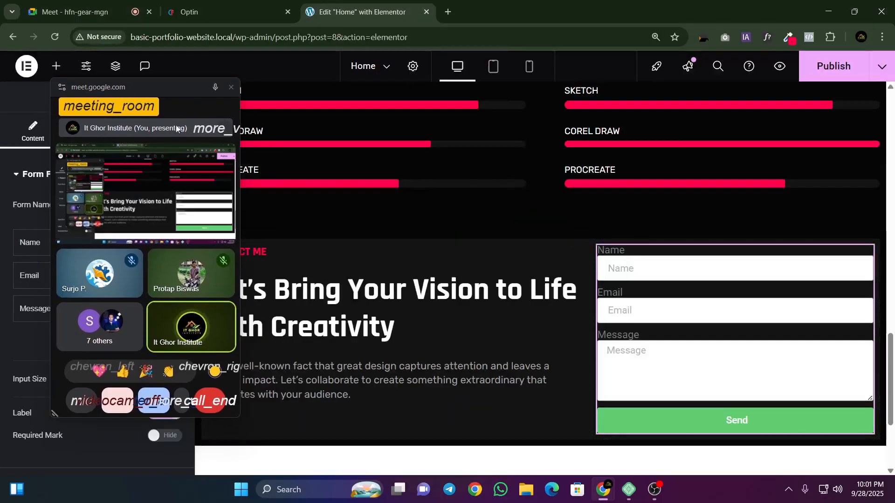
pyautogui.click(257, 12)
pyautogui.click(359, 12)
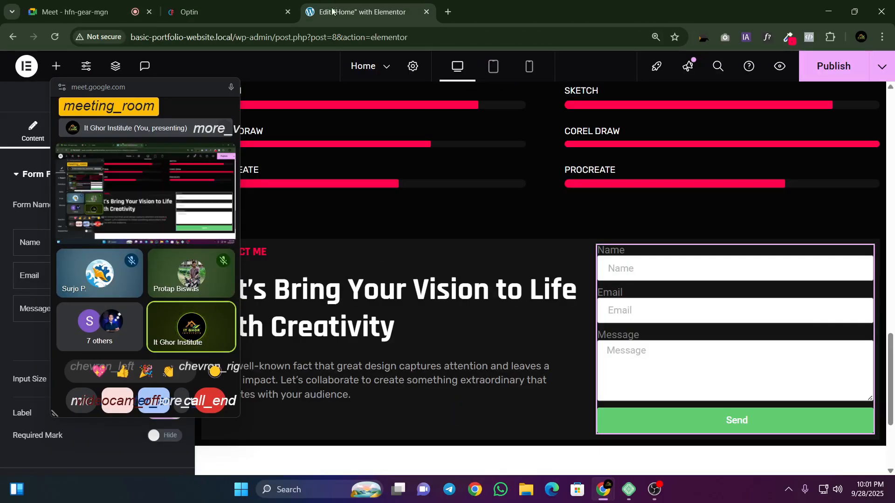
pyautogui.moveTo(93, 107); pyautogui.dragTo(385, 155)
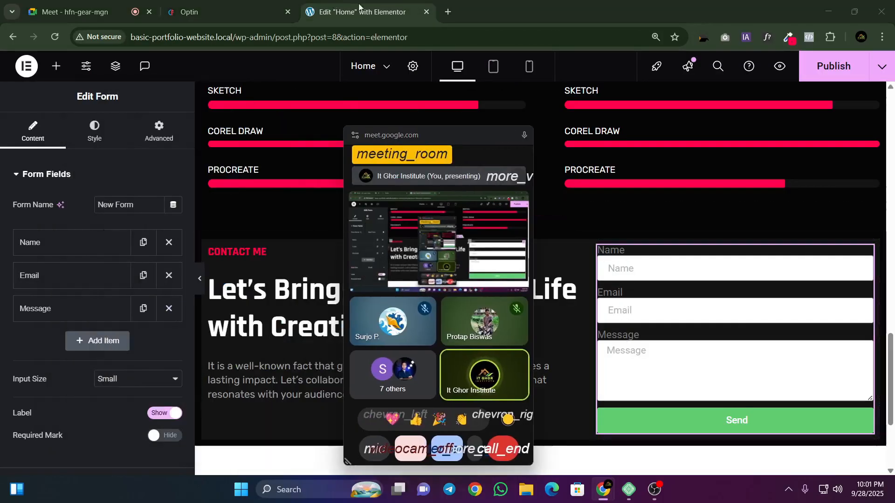
pyautogui.click(261, 4)
pyautogui.moveTo(484, 147); pyautogui.dragTo(365, 126)
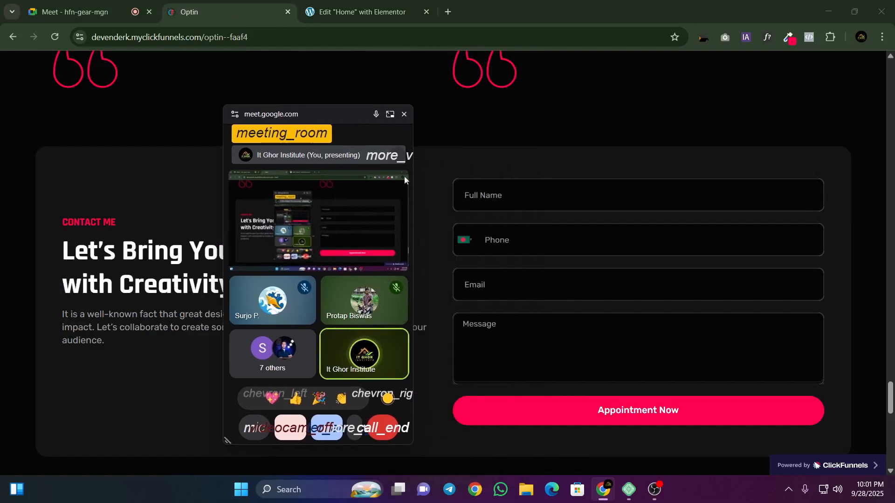
# Step: Try to capture the placeholder text of the reference form's Full Name field with the OCR extension, then close its window
pyautogui.click(464, 193)
pyautogui.click(451, 174)
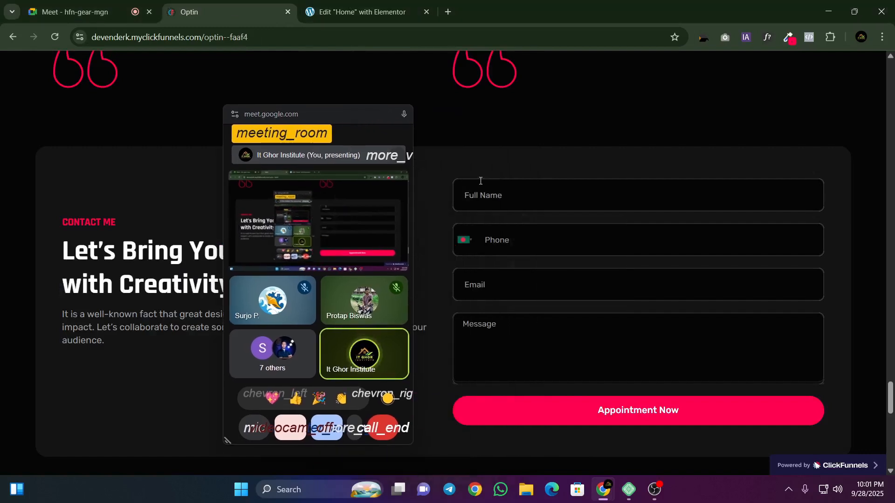
pyautogui.click(702, 38)
pyautogui.moveTo(494, 202); pyautogui.dragTo(519, 208)
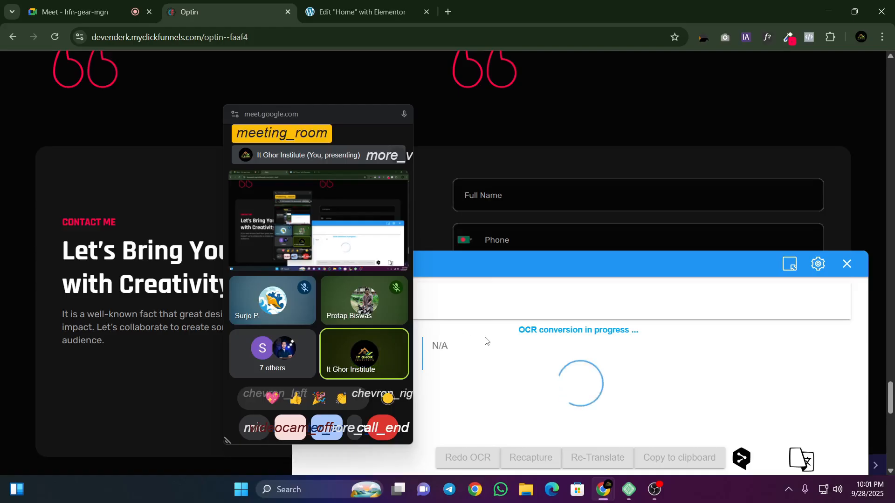
pyautogui.click(846, 262)
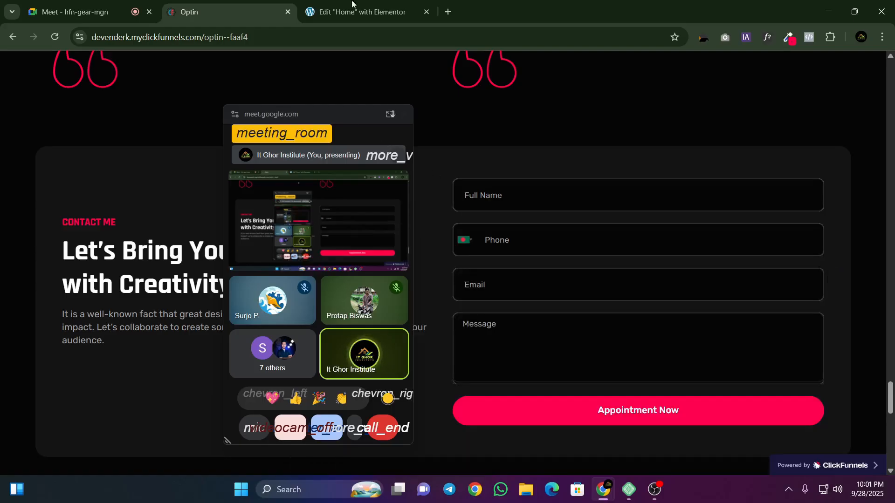
# Step: Return to Elementor, dismiss the floating meeting window and clear the label of the form's Name field
pyautogui.click(354, 10)
pyautogui.click(401, 114)
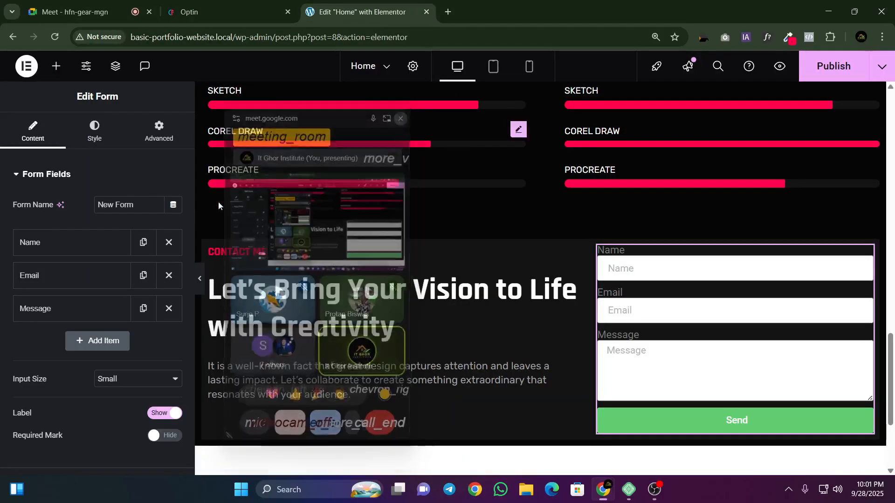
pyautogui.click(65, 243)
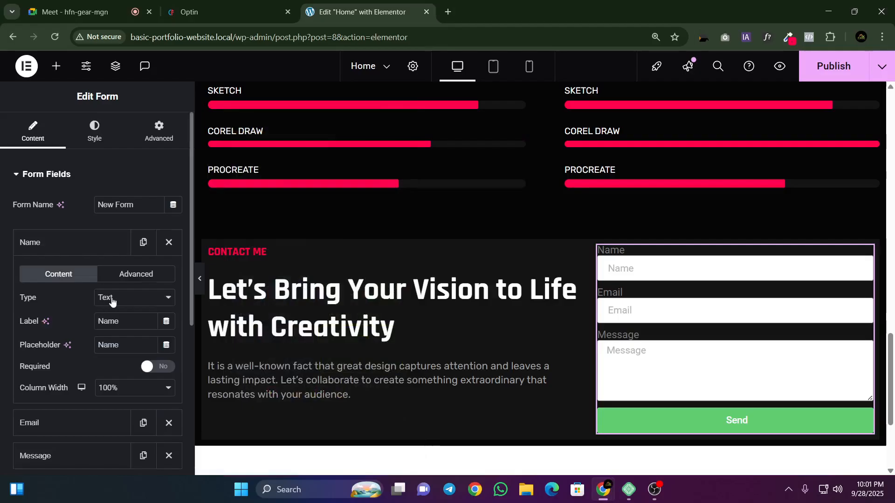
pyautogui.click(247, 14)
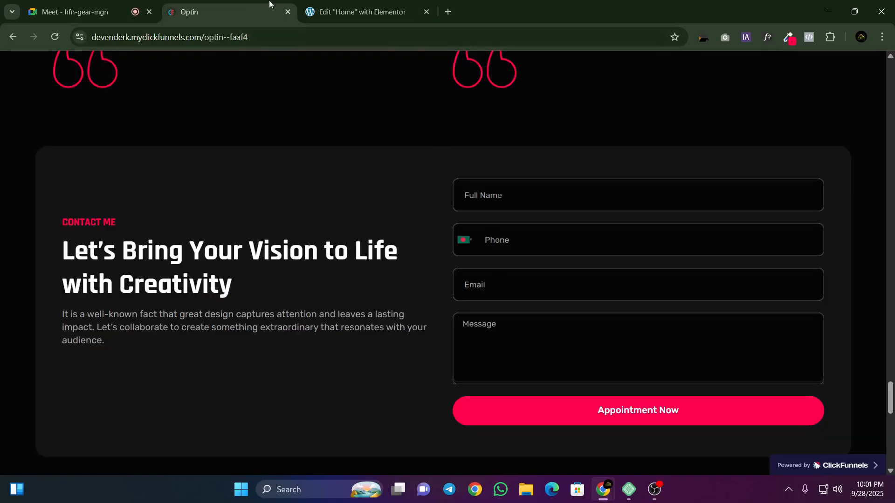
pyautogui.click(354, 12)
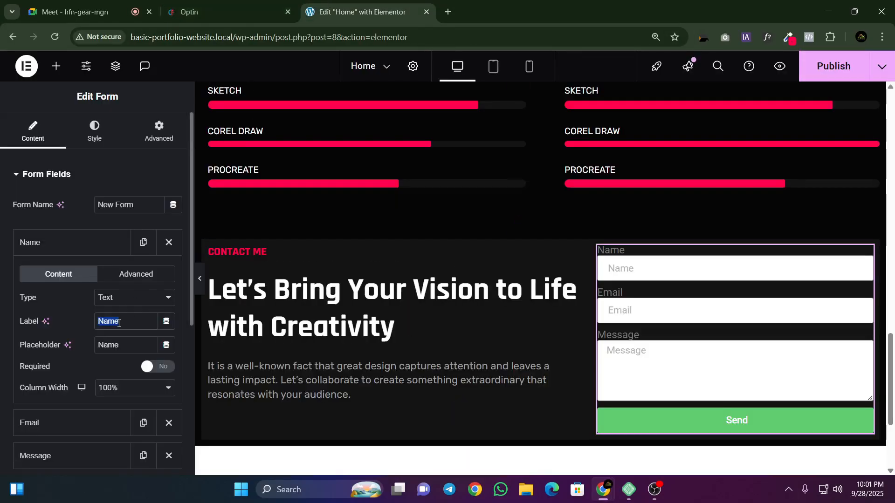
pyautogui.press('BackSpace')
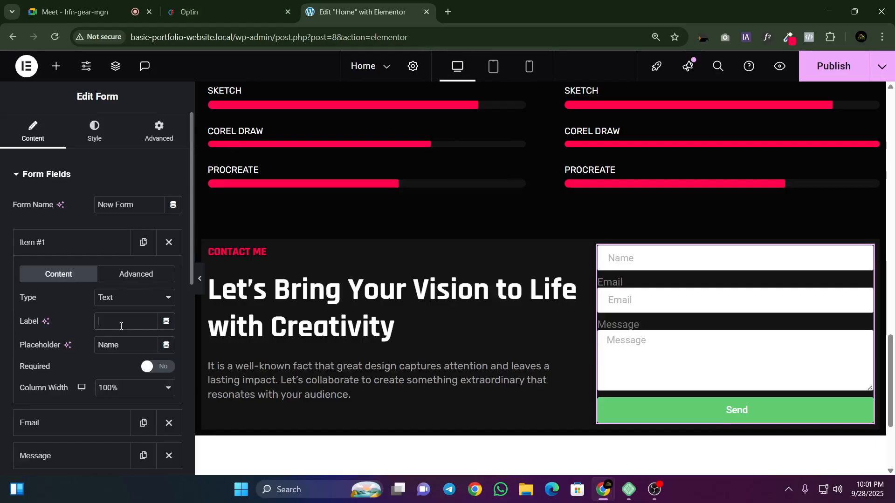
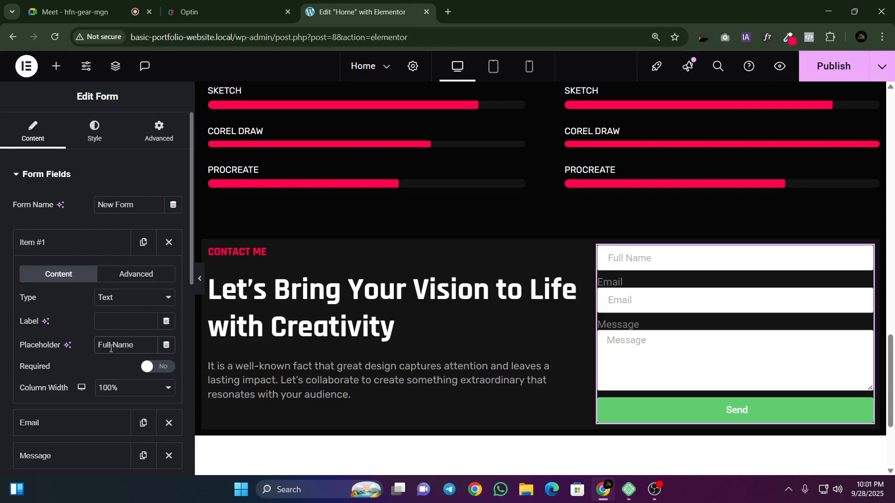
# Step: Check the reference form's field order, duplicate the new form's Email field, and open the first Email item for editing
pyautogui.click(75, 12)
pyautogui.click(189, 11)
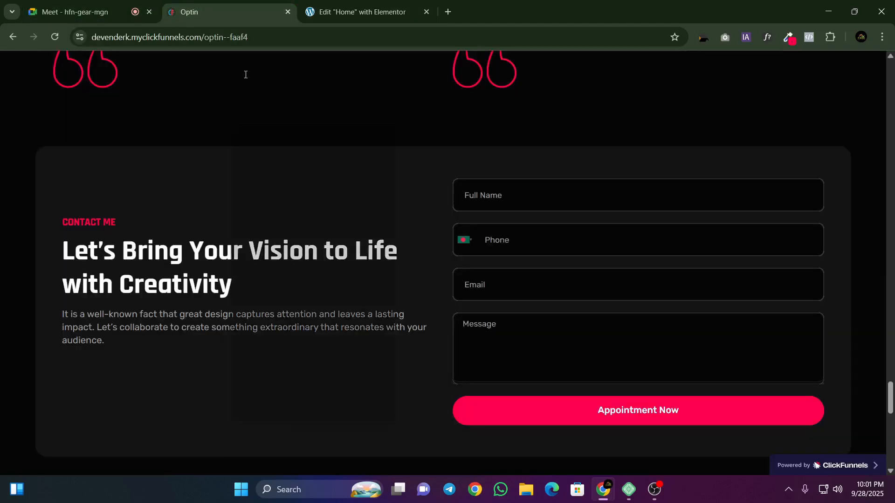
pyautogui.click(362, 11)
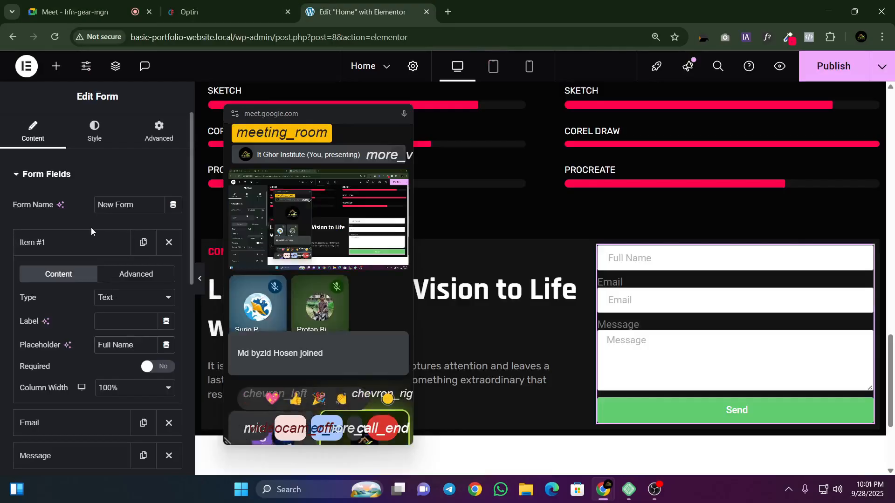
pyautogui.click(189, 12)
pyautogui.click(326, 12)
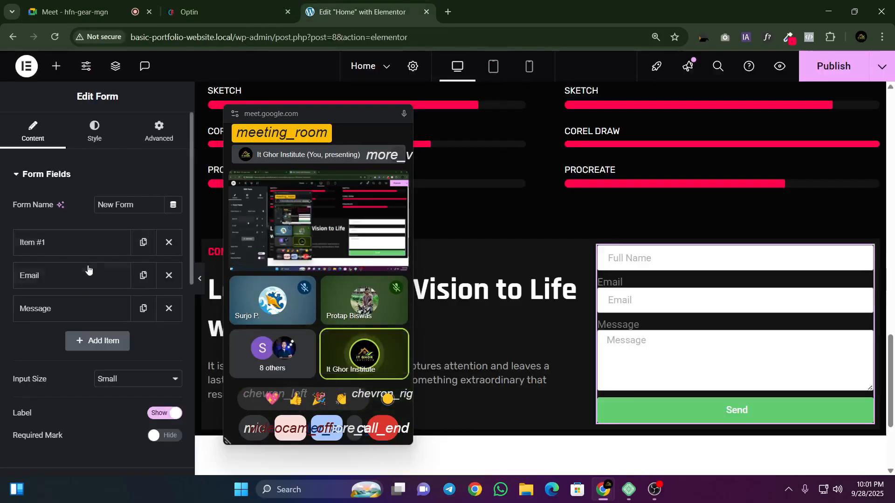
pyautogui.click(142, 277)
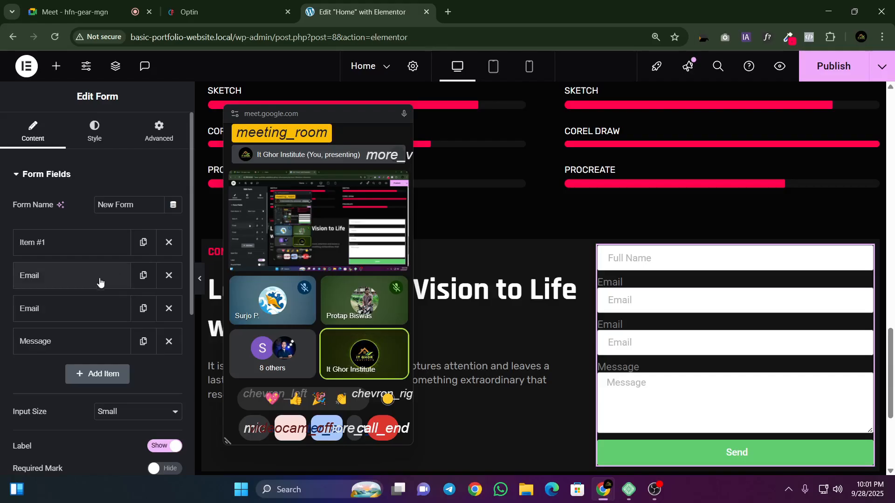
pyautogui.click(91, 290)
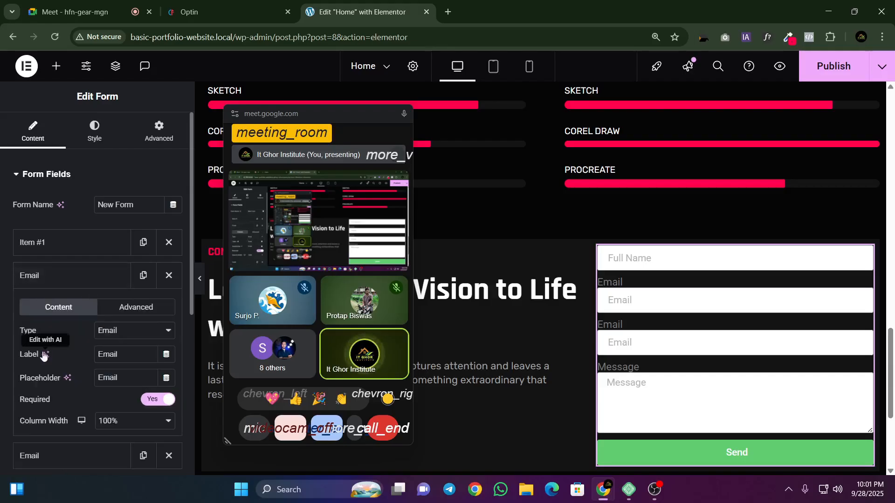
# Step: Change the first Email item's field type to Tel after trying Number
pyautogui.click(120, 333)
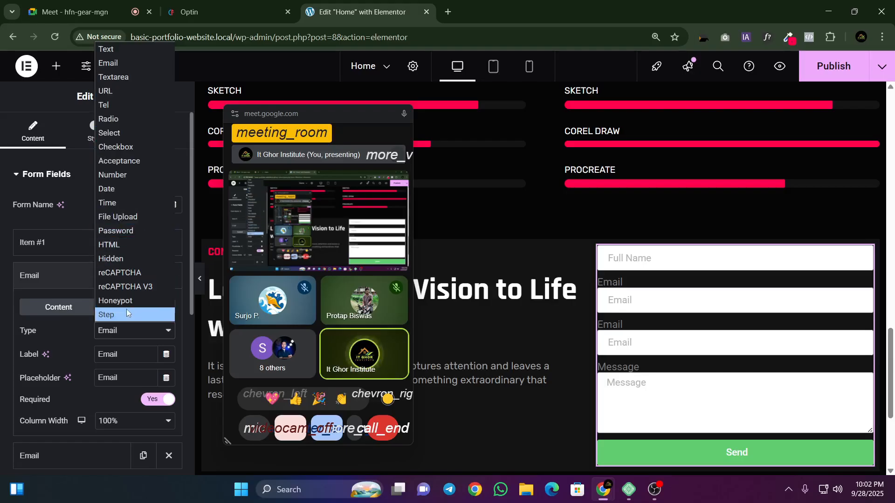
pyautogui.click(120, 177)
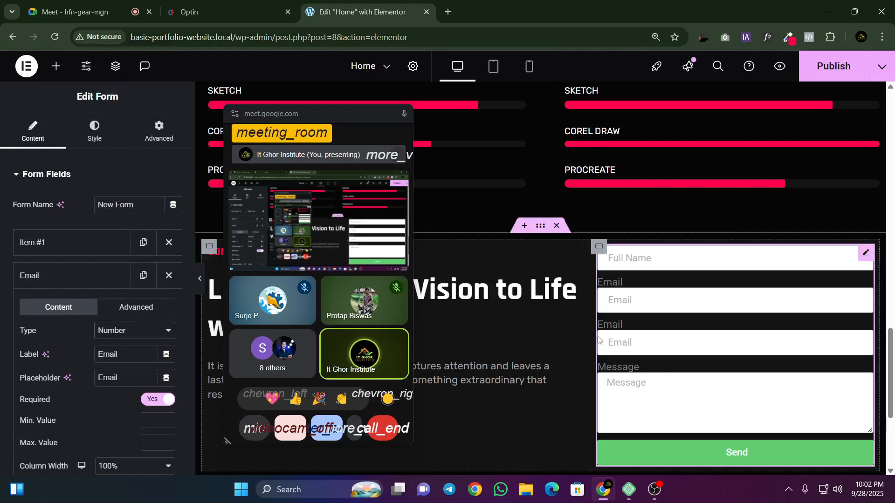
pyautogui.click(116, 330)
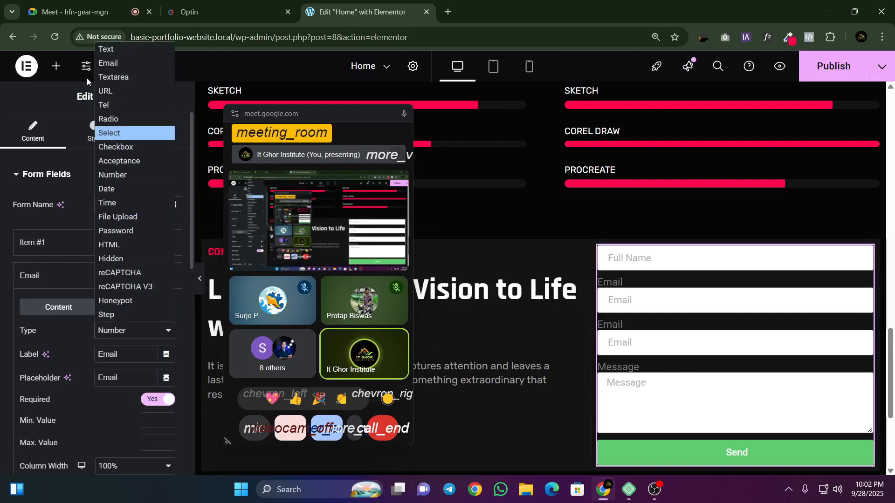
pyautogui.click(111, 106)
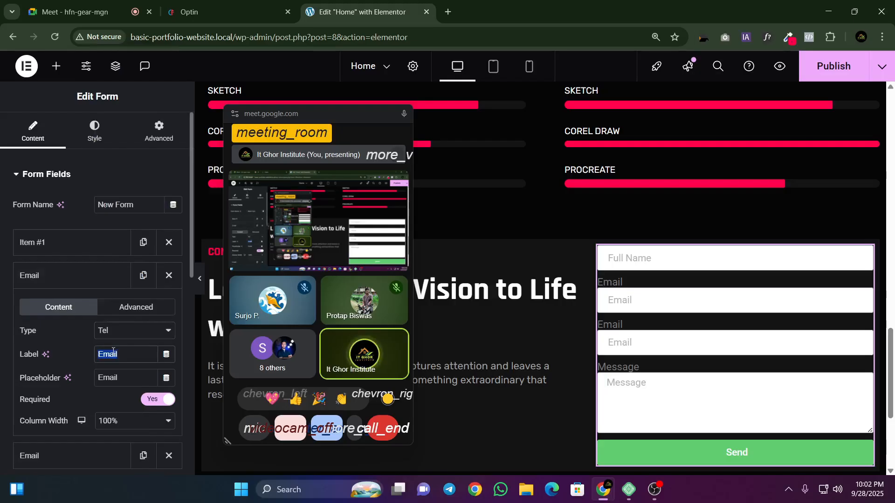
# Step: Clear the Tel field's label and set its placeholder to "Phone"
pyautogui.press('BackSpace')
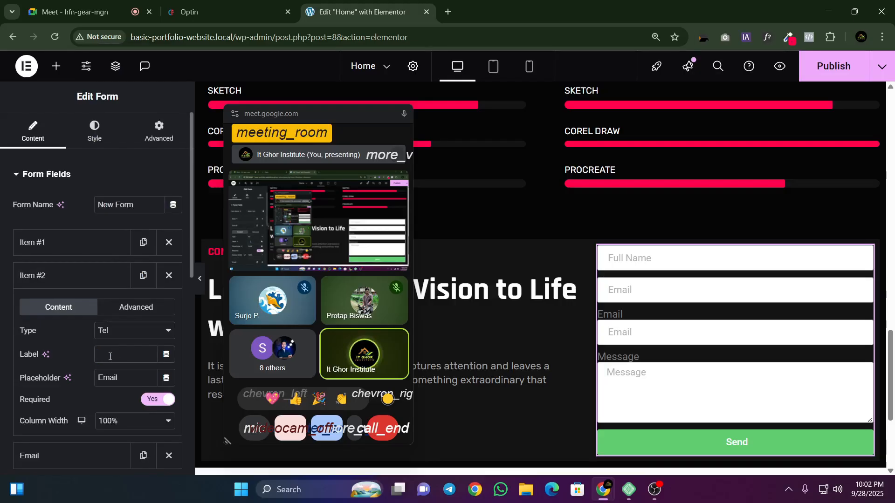
pyautogui.click(103, 371)
pyautogui.write('p')
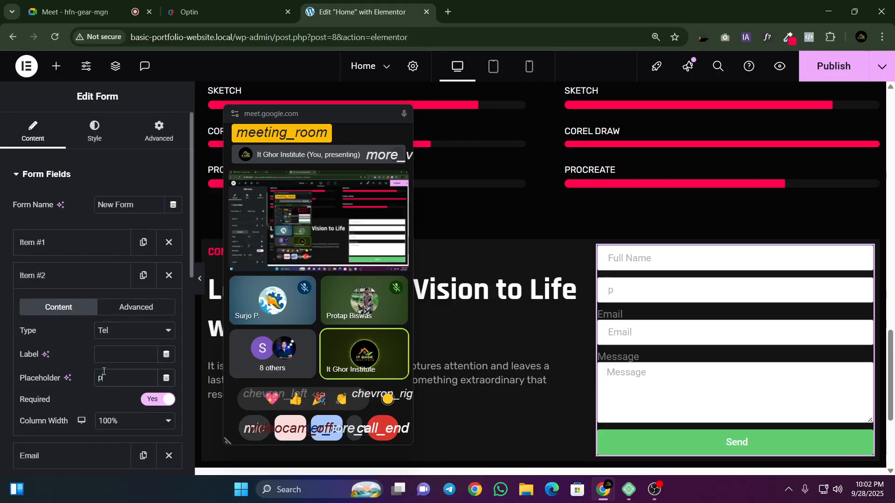
pyautogui.write('hone')
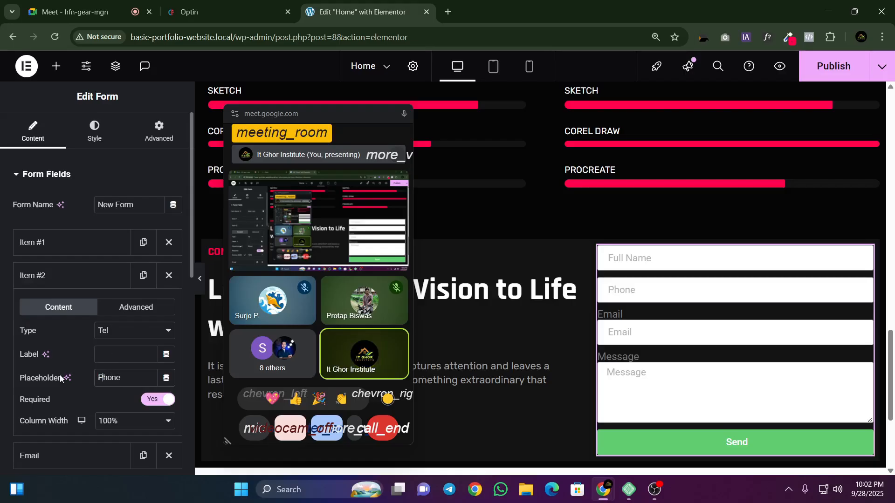
# Step: Compare the reference contact form's remaining fields with the new form's field list
pyautogui.scroll(-3, 60, 378)
pyautogui.click(235, 10)
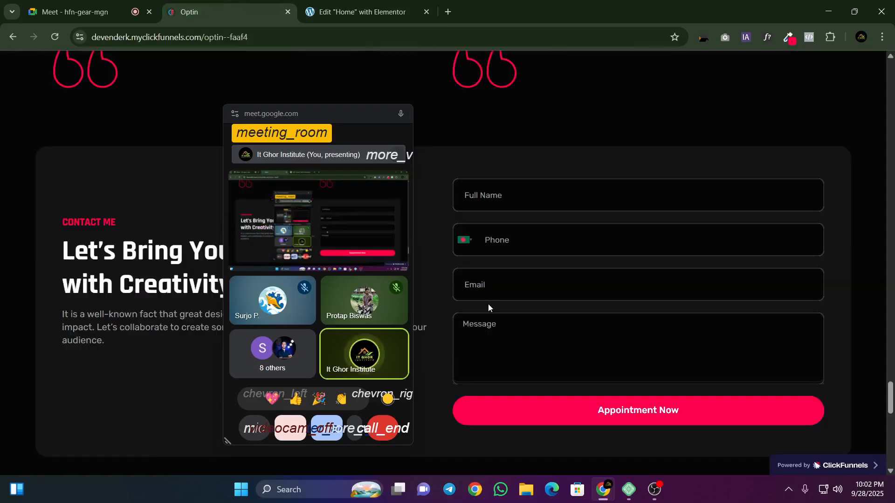
pyautogui.click(326, 11)
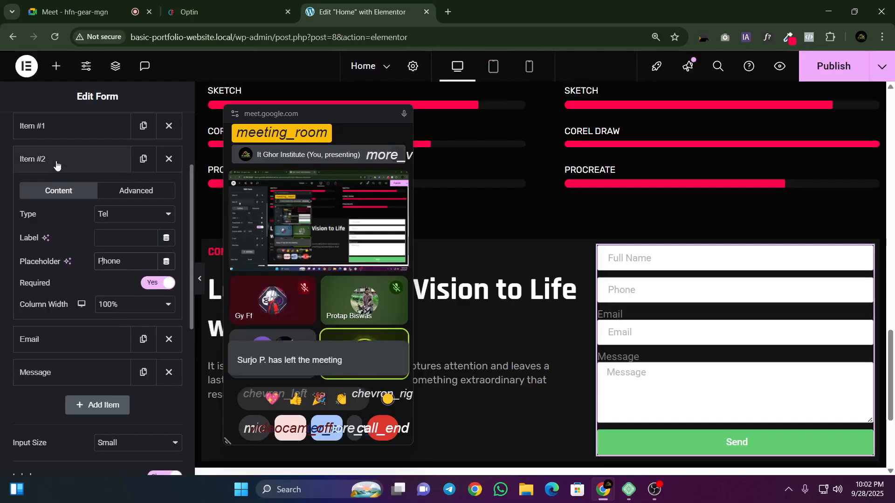
pyautogui.scroll(1, 65, 263)
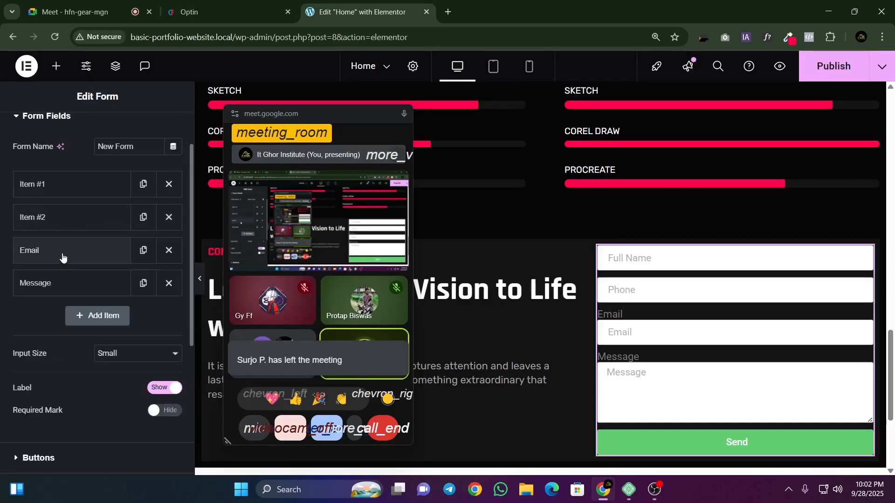
pyautogui.hotkey('ctrl', 'shift', 'Tab')
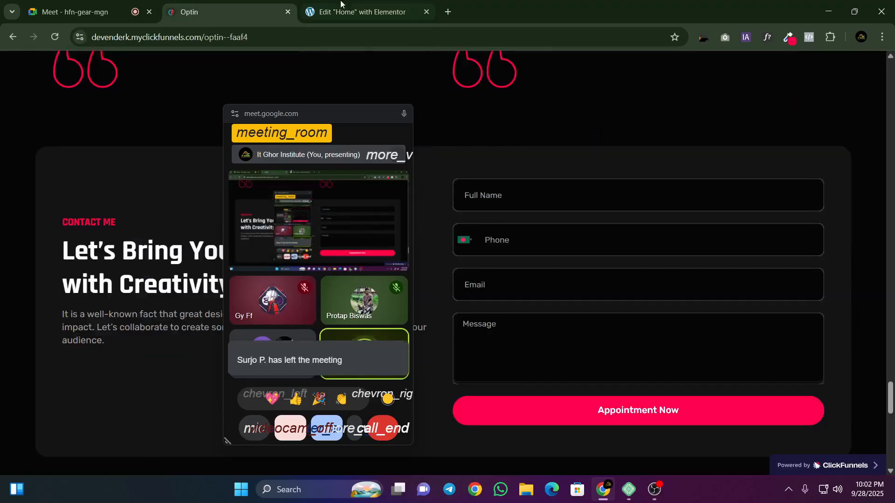
pyautogui.click(340, 4)
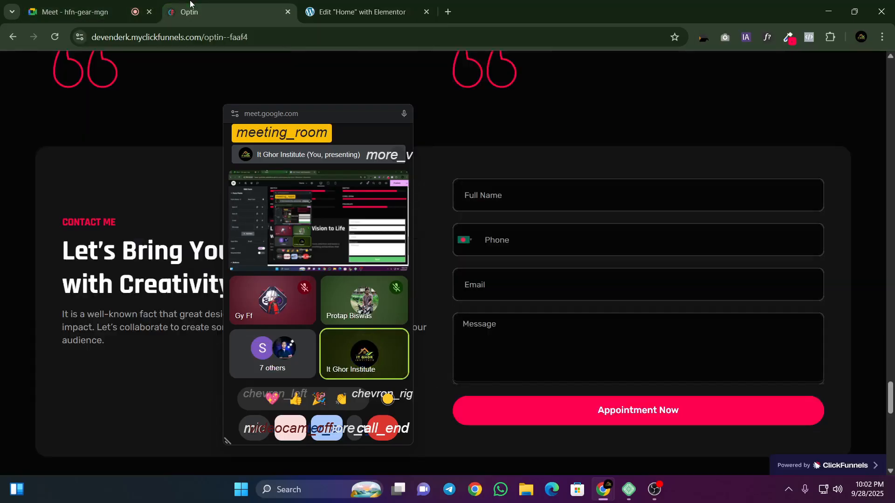
# Step: Examine the country code list of the reference form's Phone field, then close it
pyautogui.click(219, 11)
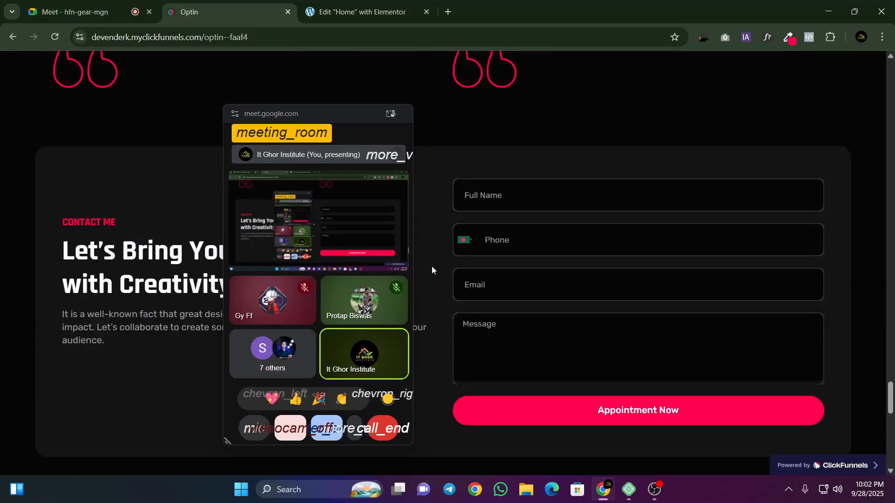
pyautogui.click(471, 247)
pyautogui.scroll(-3, 480, 298)
pyautogui.scroll(6, 481, 299)
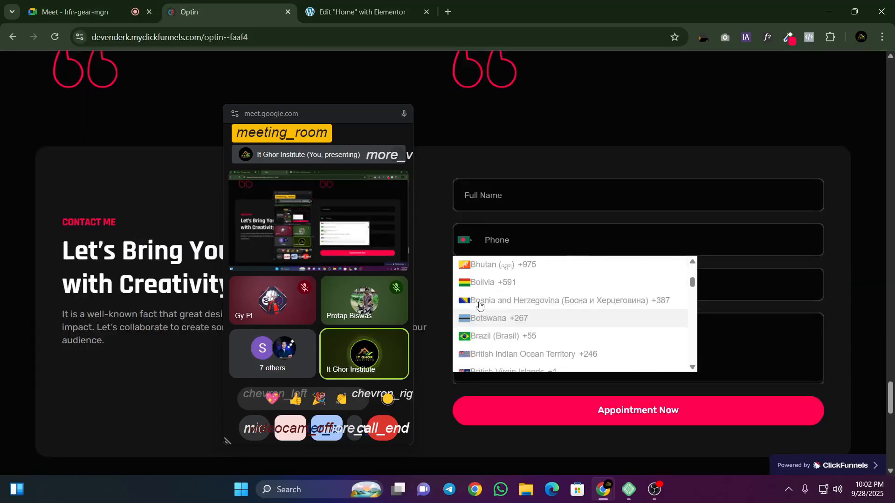
pyautogui.scroll(8, 482, 300)
pyautogui.scroll(-5, 517, 289)
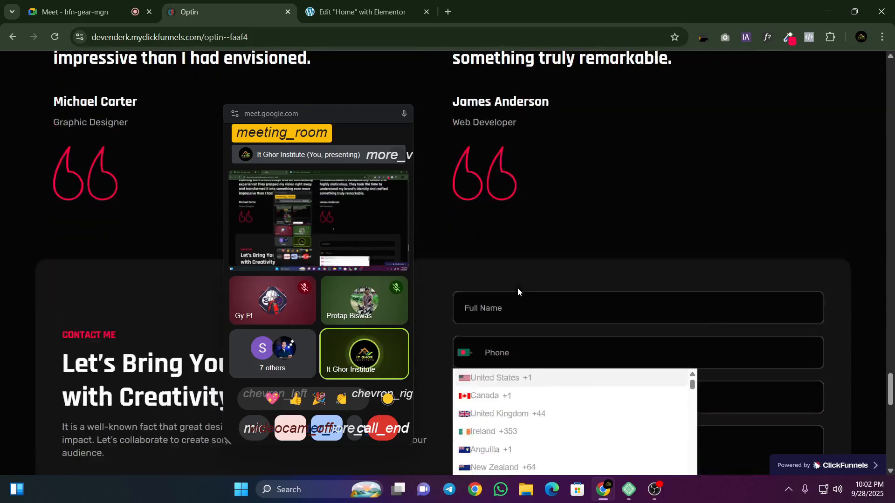
pyautogui.click(446, 179)
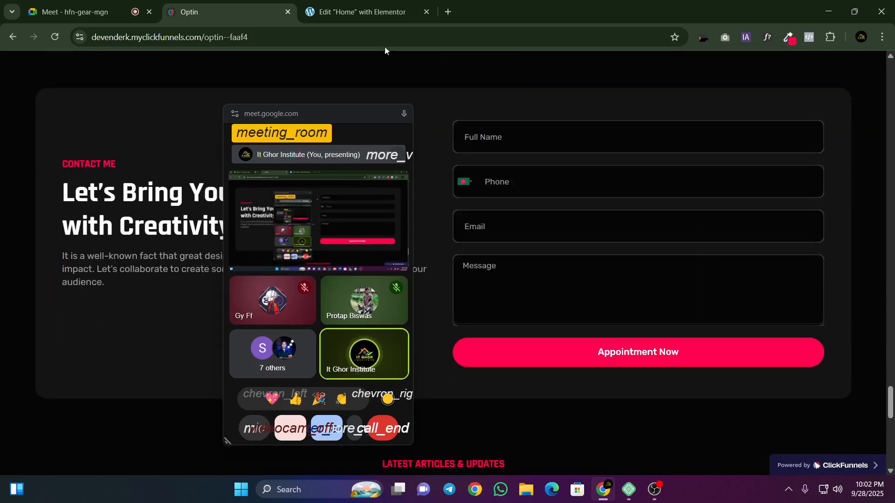
# Step: Return to Elementor, publish the Home page, and look through the form's content settings
pyautogui.click(363, 11)
pyautogui.click(834, 66)
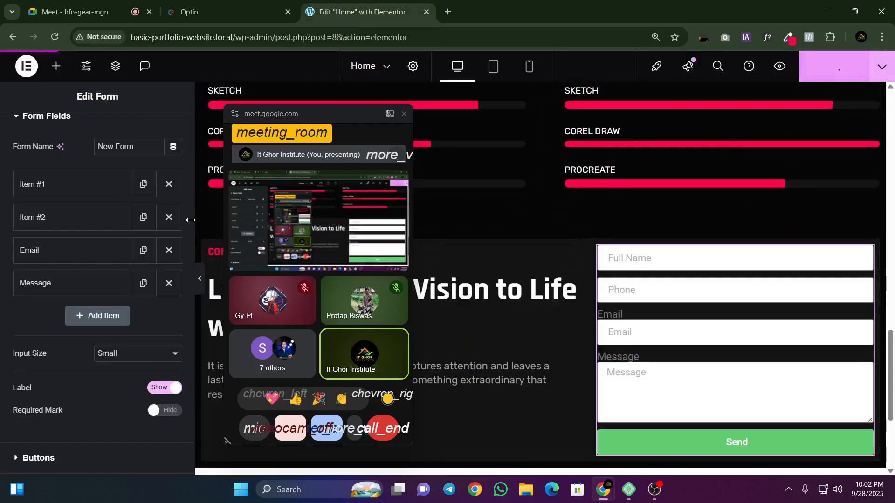
pyautogui.scroll(-5, 70, 289)
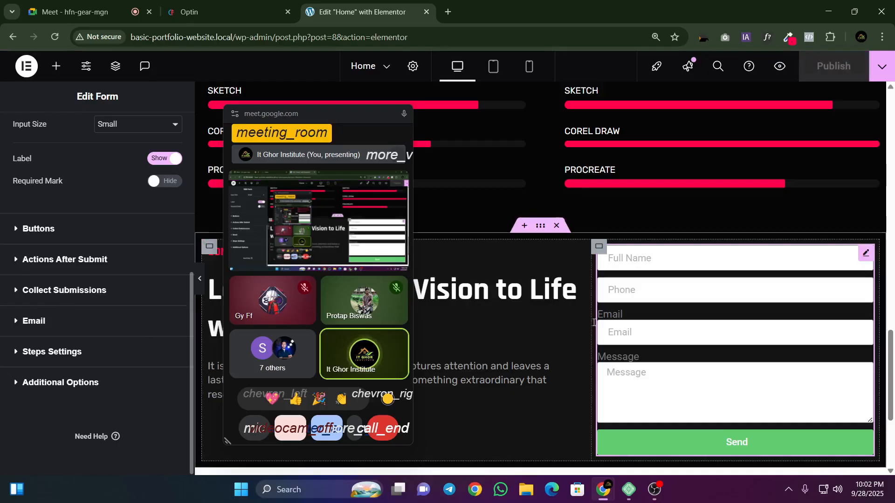
pyautogui.scroll(5, 70, 284)
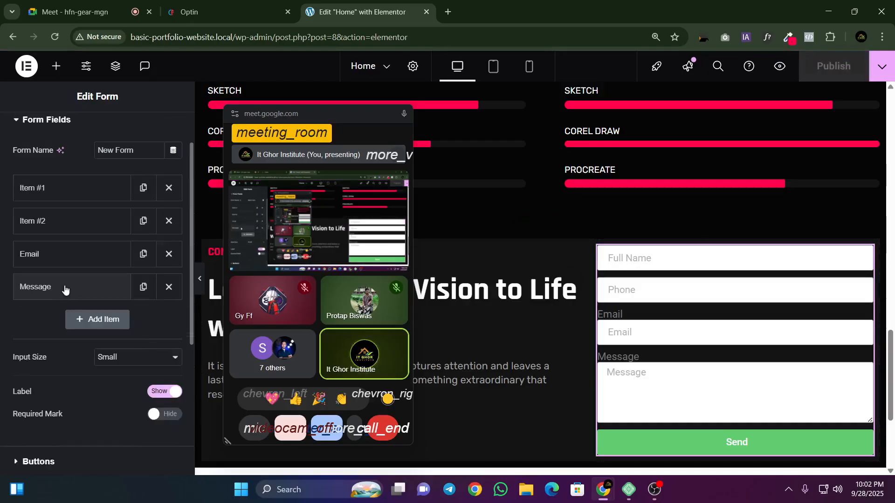
pyautogui.scroll(-5, 118, 292)
pyautogui.scroll(6, 93, 286)
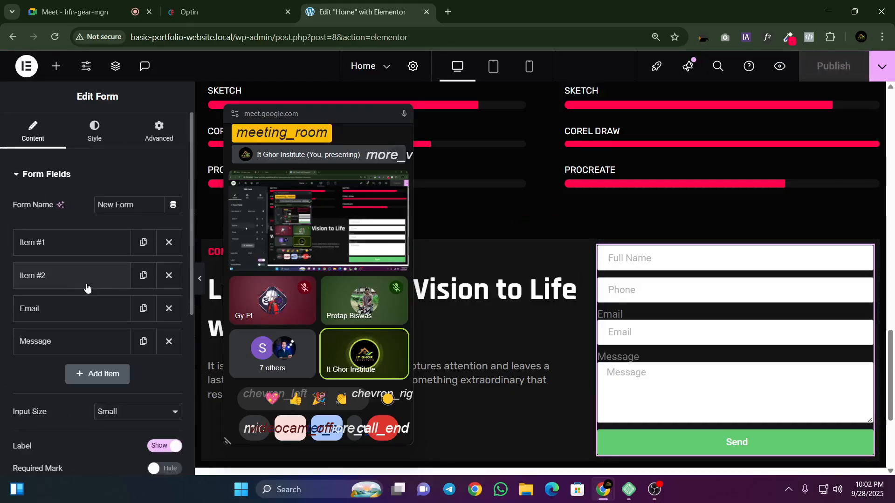
pyautogui.scroll(-5, 77, 280)
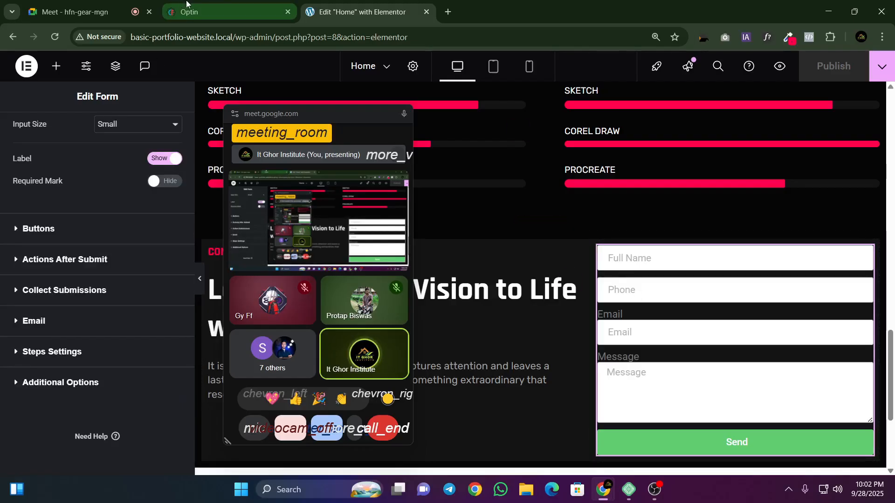
# Step: Close the floating meeting window over the reference page and return to the contact section in Elementor
pyautogui.click(84, 11)
pyautogui.click(240, 4)
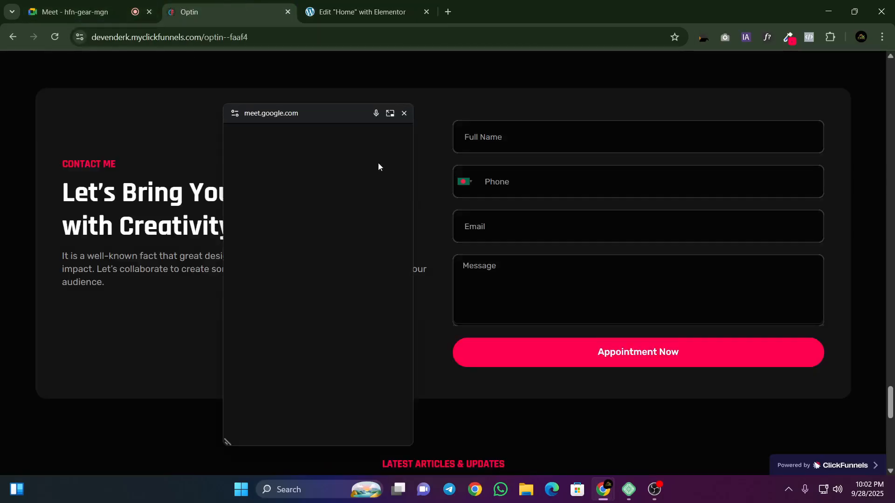
pyautogui.click(405, 113)
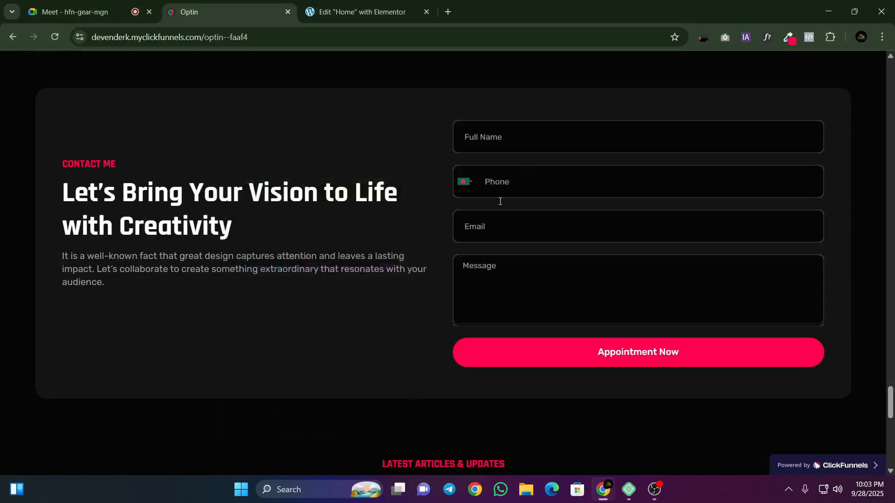
pyautogui.click(316, 4)
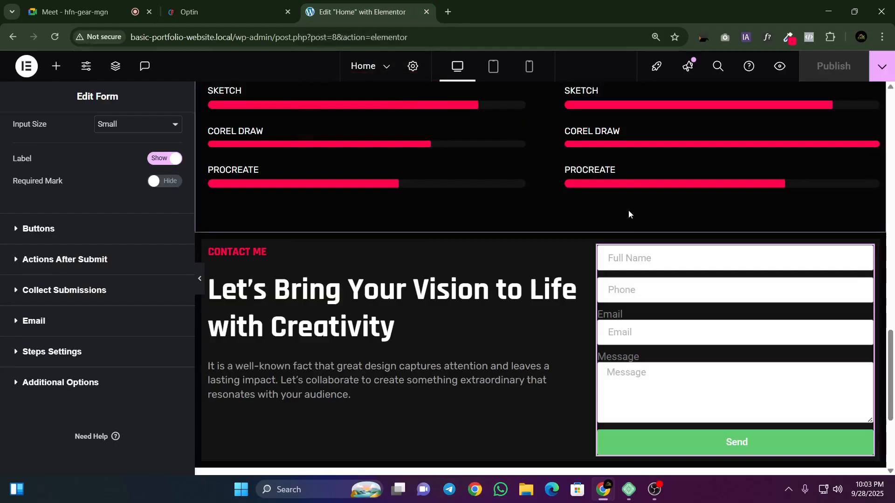
pyautogui.scroll(-2, 652, 196)
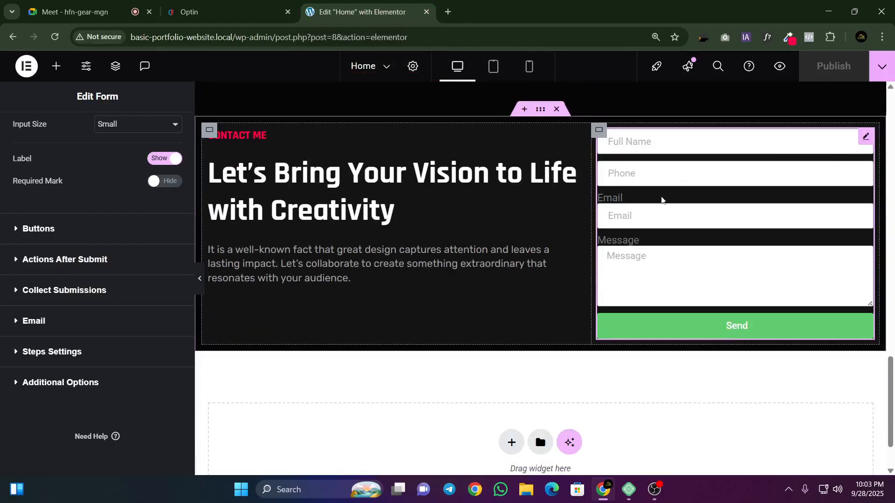
pyautogui.scroll(1, 699, 209)
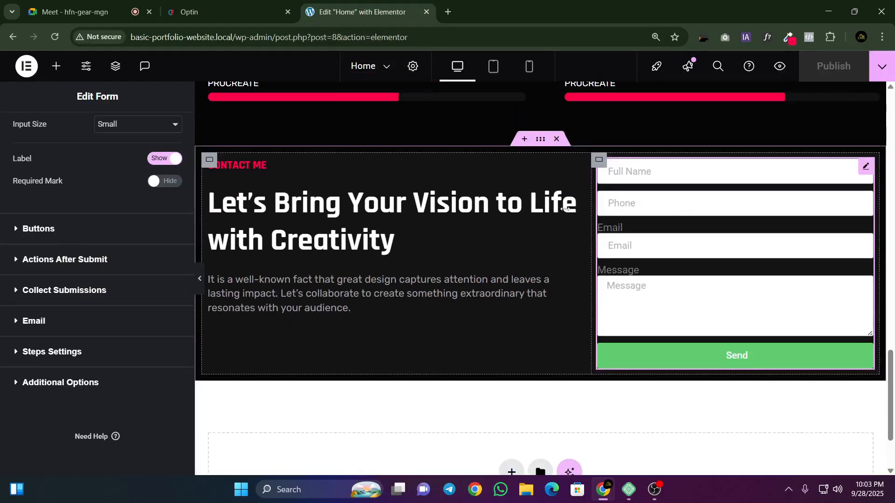
# Step: Inspect the reference form's Full Name field with WhatFont and copy its font name
pyautogui.click(232, 13)
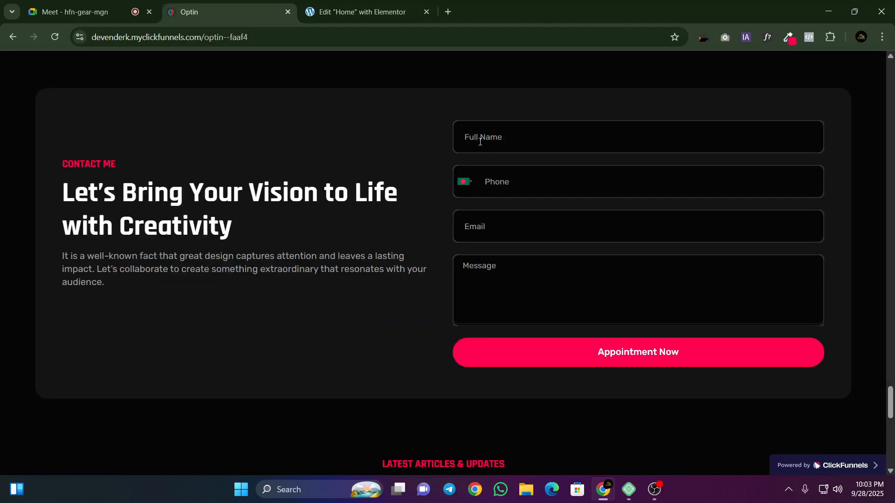
pyautogui.click(767, 37)
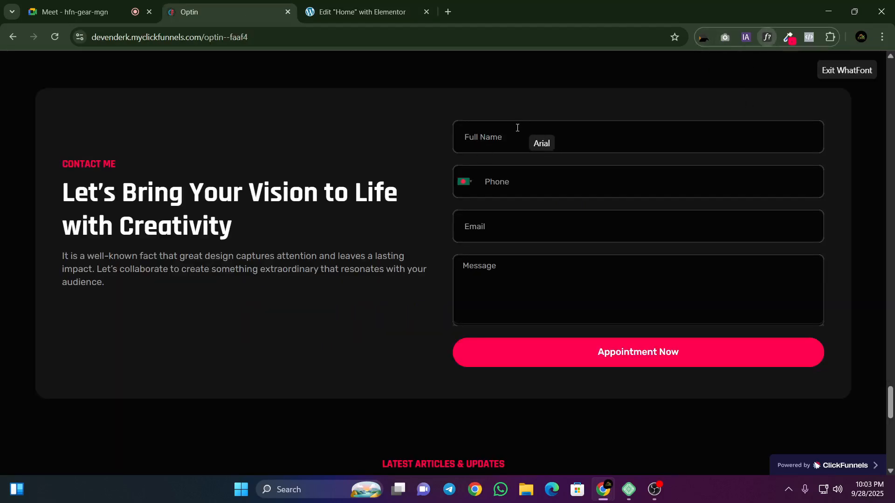
pyautogui.click(487, 133)
pyautogui.doubleClick(488, 156)
pyautogui.rightClick(502, 152)
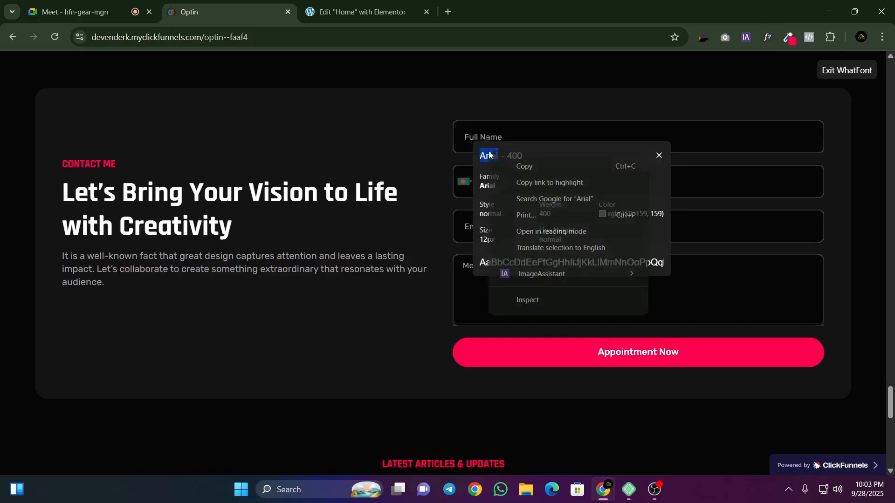
pyautogui.click(504, 167)
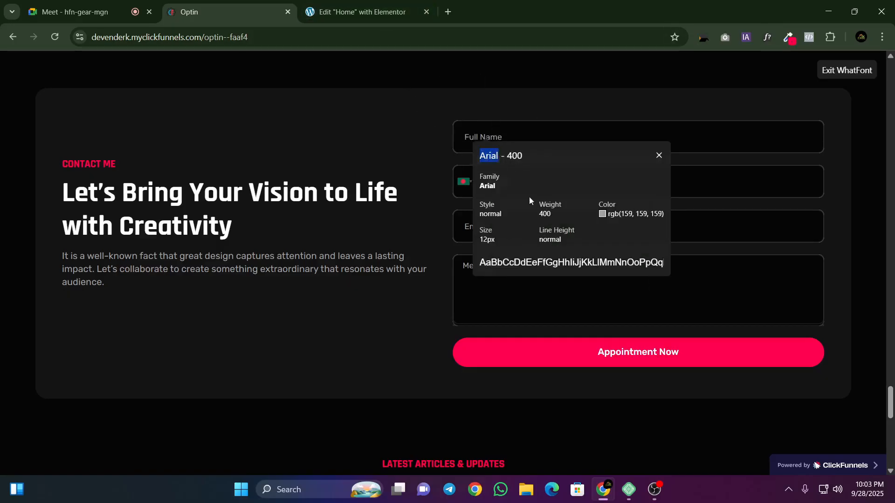
# Step: Return to Elementor and review the form's field and button content settings, comparing the submit button with the reference page
pyautogui.click(363, 12)
pyautogui.scroll(5, 42, 224)
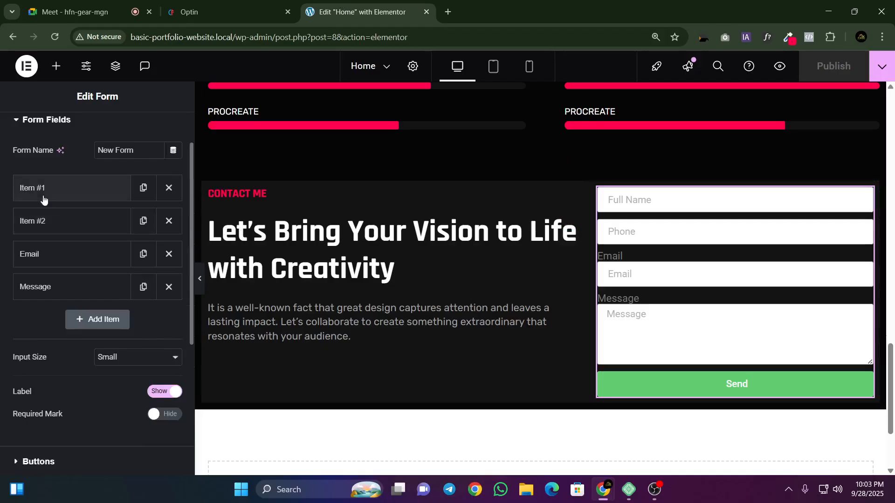
pyautogui.scroll(-5, 43, 200)
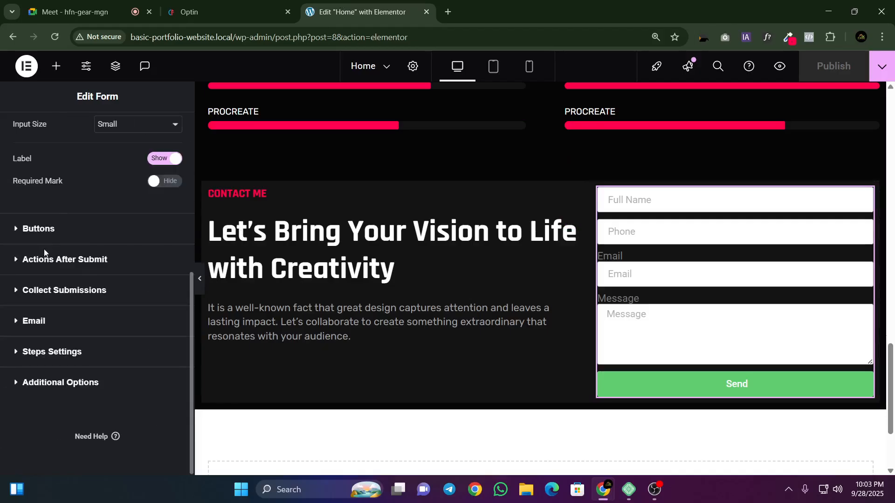
pyautogui.scroll(6, 43, 251)
pyautogui.click(45, 181)
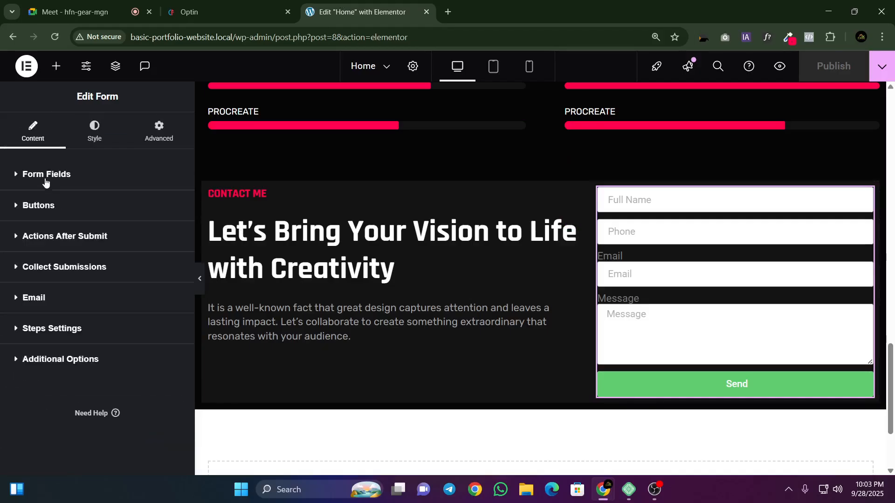
pyautogui.click(45, 209)
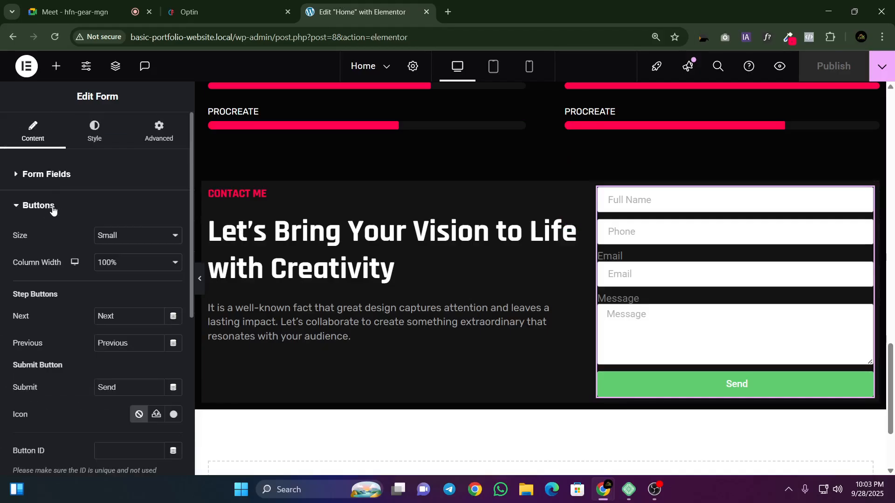
pyautogui.click(219, 11)
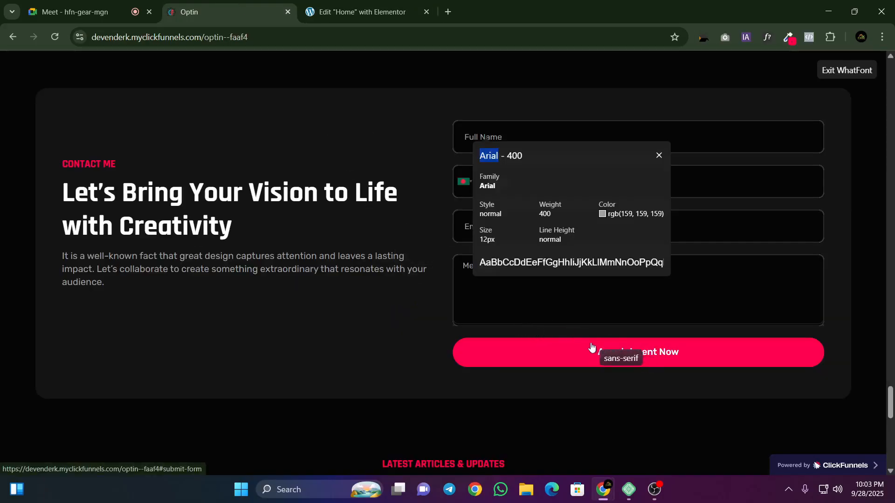
pyautogui.click(364, 12)
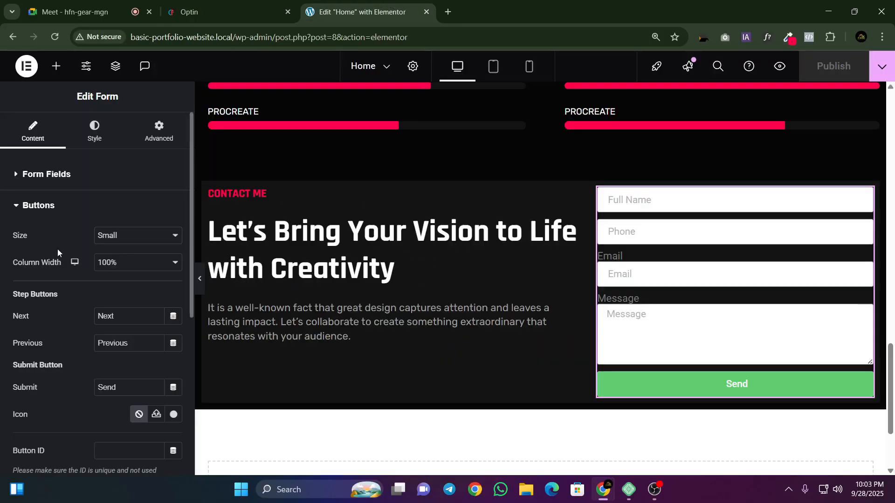
# Step: Look through the form's Collect Submissions, Actions After Submit, Steps Settings and Additional Options sections
pyautogui.scroll(-4, 59, 279)
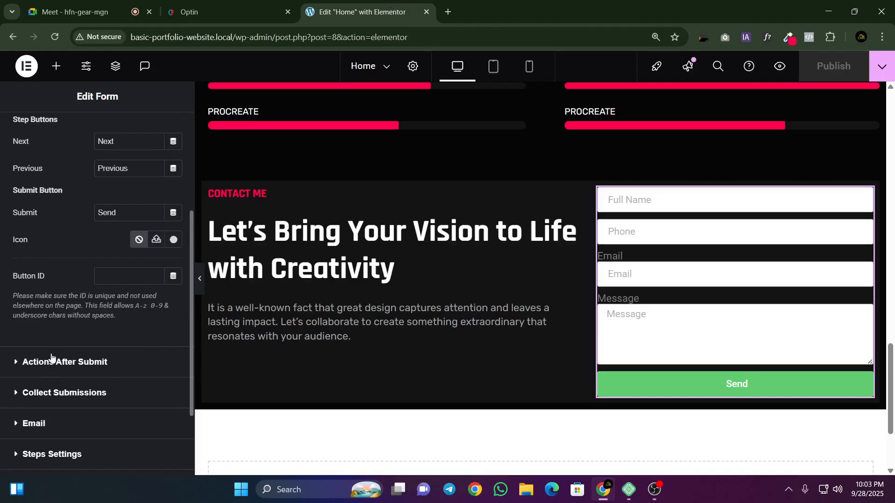
pyautogui.scroll(-1, 51, 358)
pyautogui.click(56, 336)
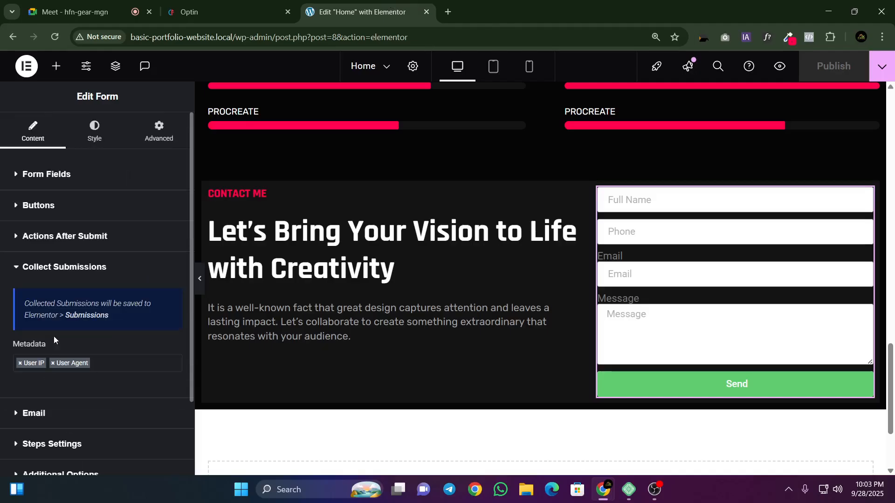
pyautogui.click(37, 237)
pyautogui.scroll(-3, 57, 291)
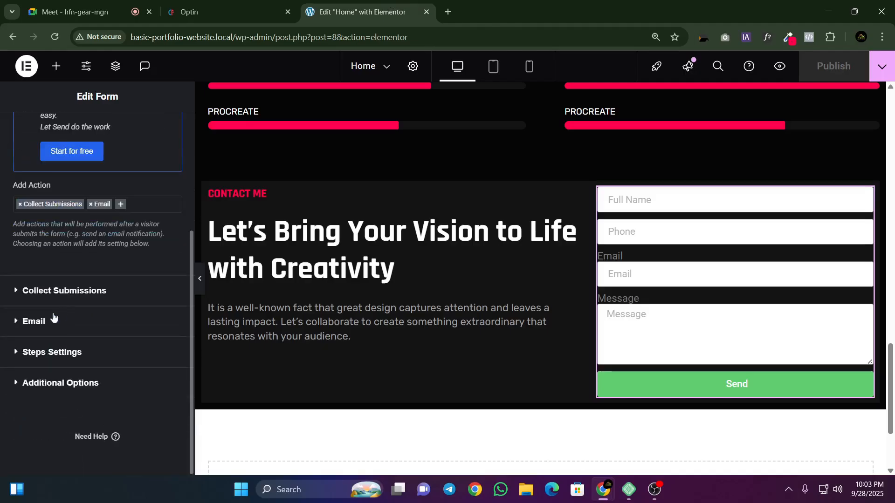
pyautogui.click(56, 350)
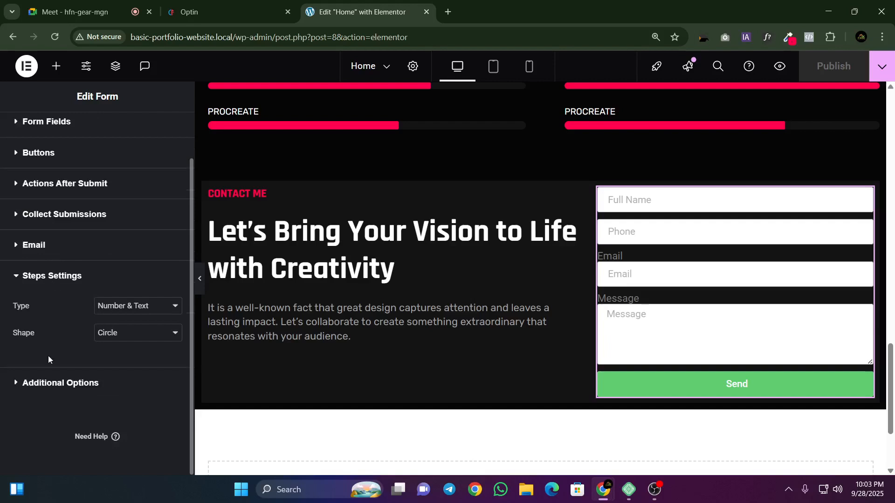
pyautogui.click(68, 375)
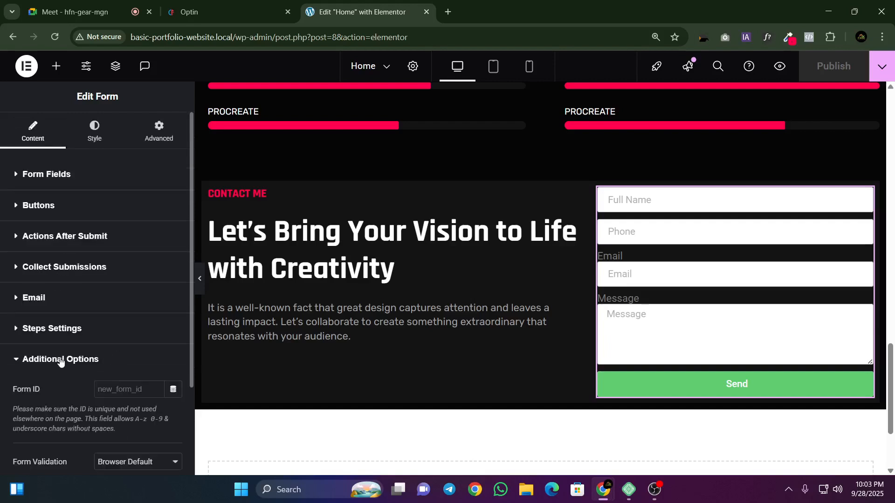
pyautogui.scroll(-2, 59, 348)
pyautogui.click(32, 237)
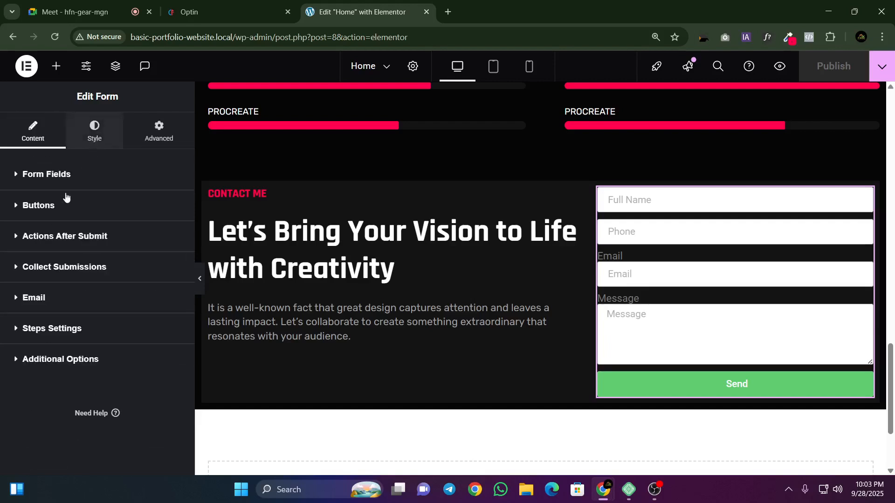
# Step: Open the form's style settings, try a columns gap of 11 px and clear the value
pyautogui.click(94, 131)
pyautogui.scroll(-2, 71, 220)
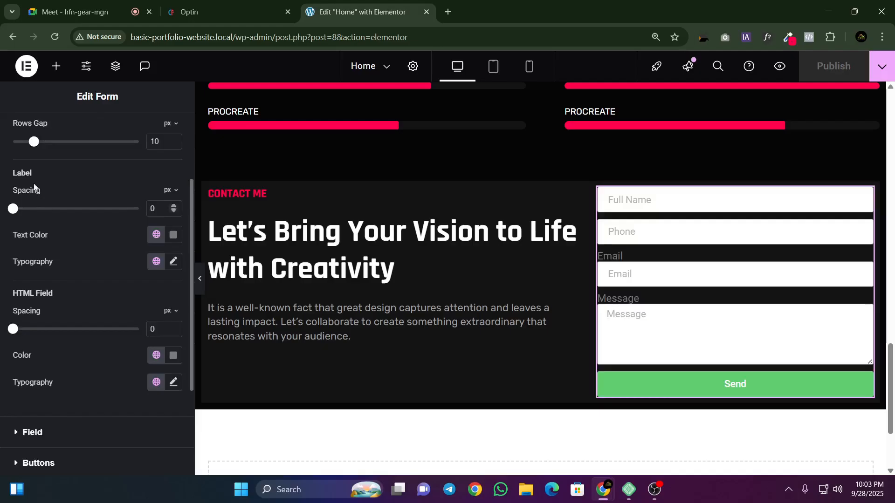
pyautogui.scroll(2, 33, 188)
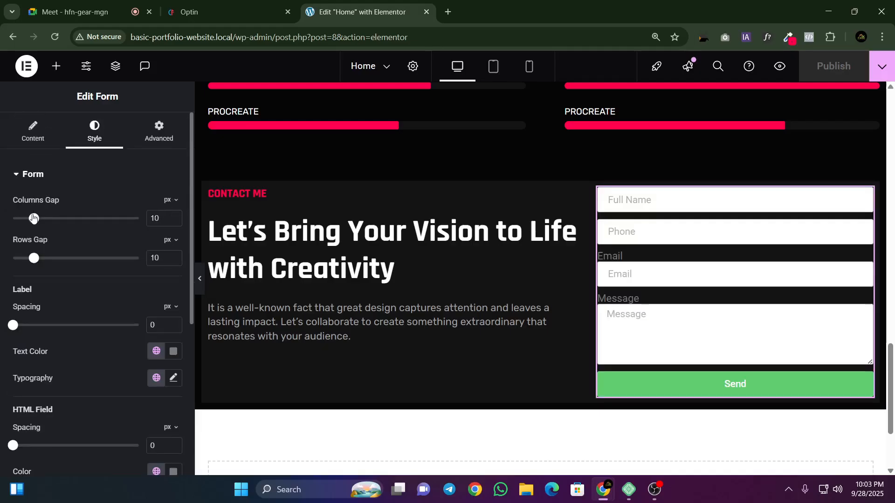
pyautogui.moveTo(33, 219)
pyautogui.mouseDown()
pyautogui.moveTo(66, 219)
pyautogui.moveTo(34, 232)
pyautogui.moveTo(36, 219)
pyautogui.mouseUp()
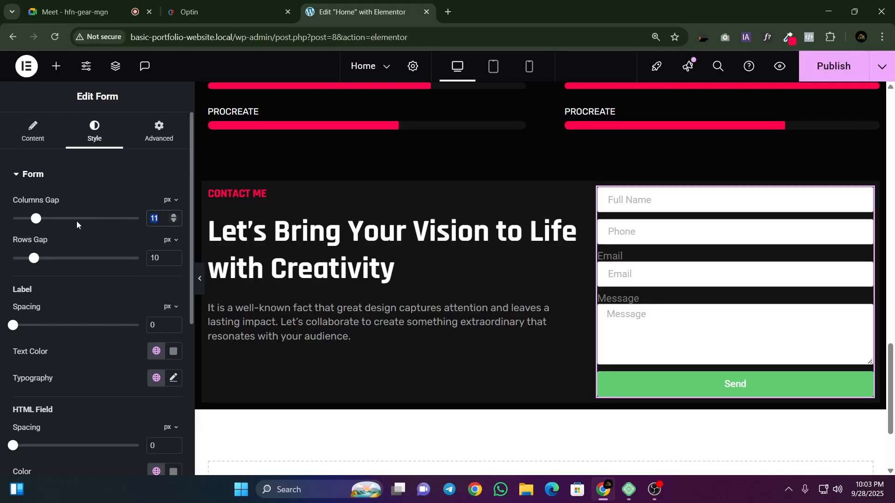
pyautogui.press('BackSpace')
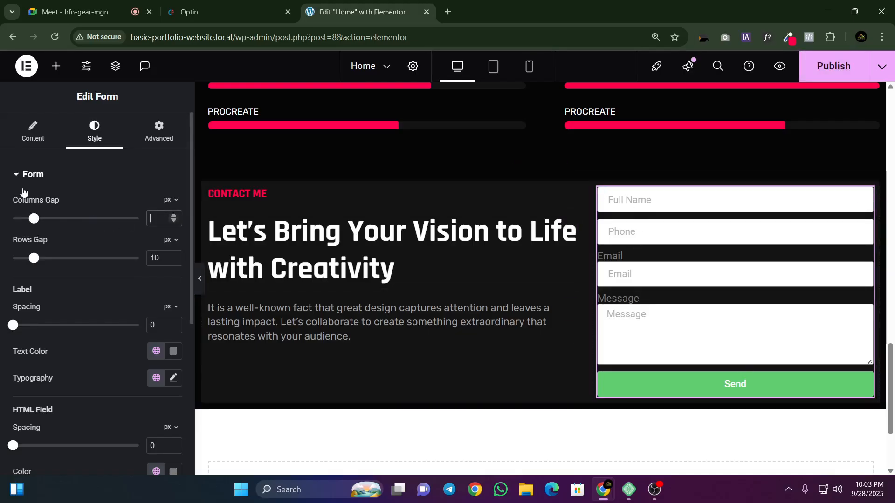
# Step: Set the form's rows gap to 15 px, checking the field spacing against the reference page
pyautogui.moveTo(33, 261); pyautogui.dragTo(57, 292)
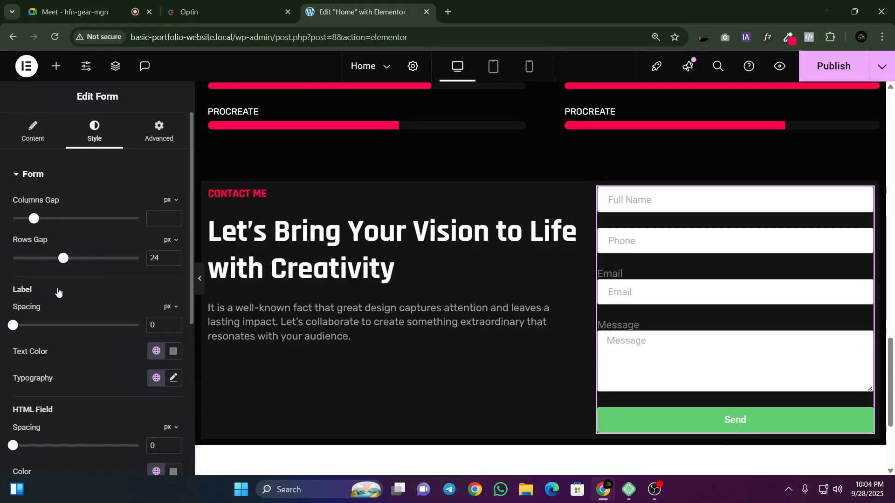
pyautogui.click(254, 4)
pyautogui.click(359, 12)
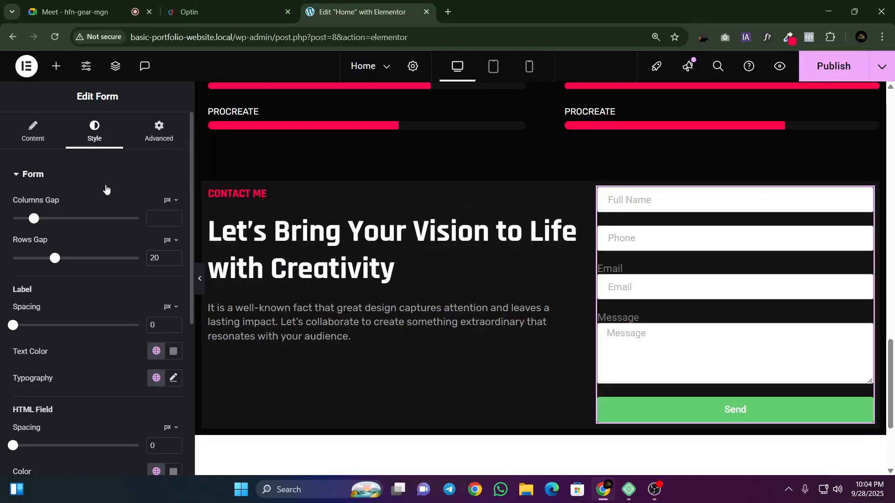
pyautogui.moveTo(55, 260); pyautogui.dragTo(44, 259)
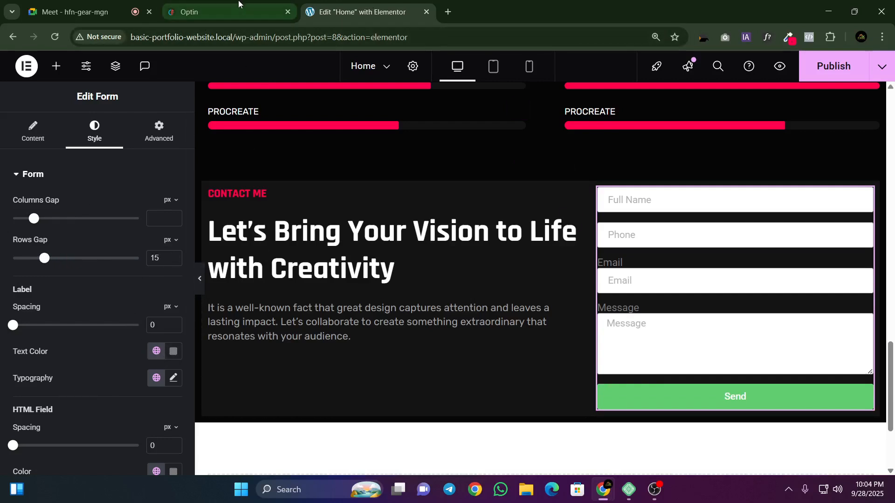
pyautogui.click(187, 14)
pyautogui.click(322, 10)
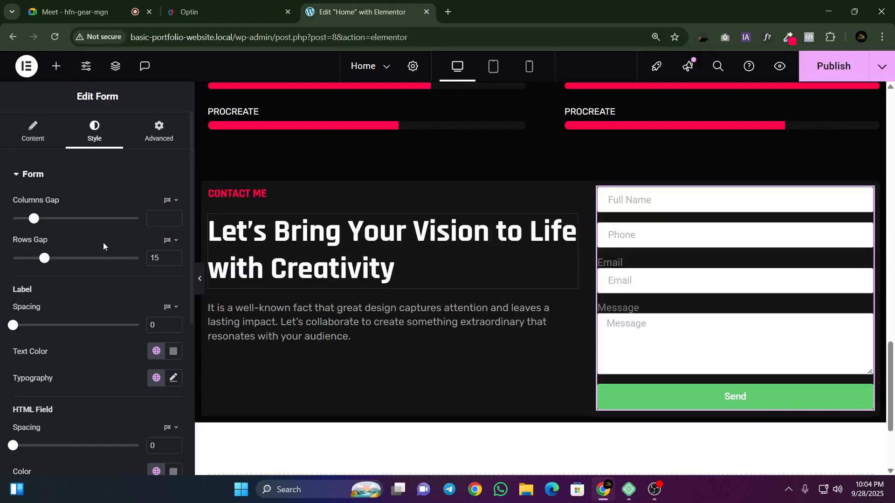
# Step: Examine the Phone field's content settings and compare them with the reference form, then collapse the item
pyautogui.click(29, 132)
pyautogui.click(35, 280)
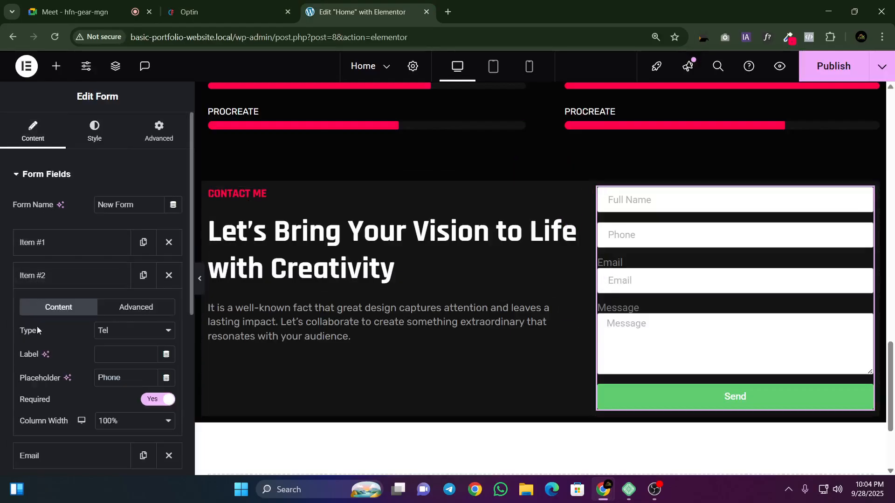
pyautogui.click(182, 3)
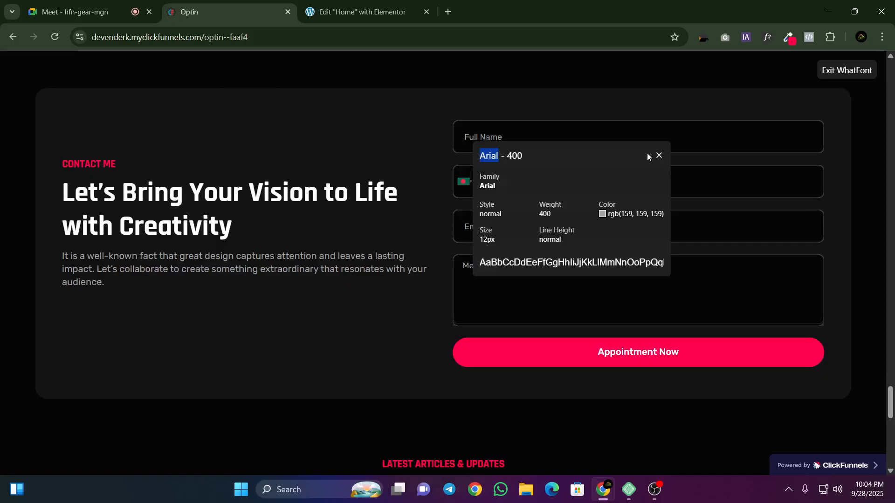
pyautogui.hotkey('ctrl', 'Tab')
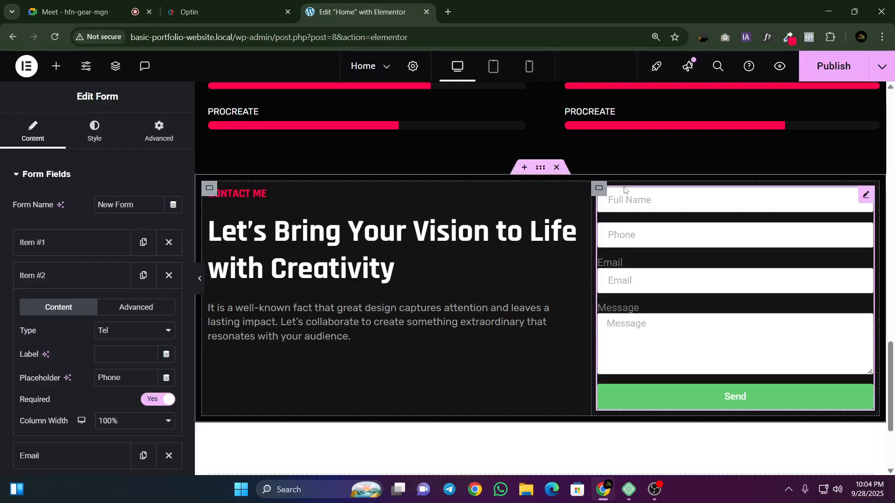
pyautogui.click(189, 4)
pyautogui.hotkey('ctrl', 'Tab')
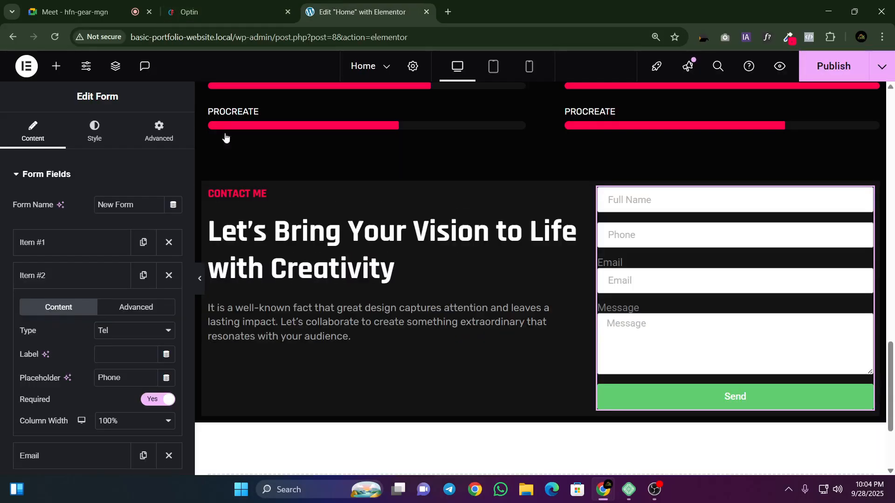
pyautogui.click(96, 273)
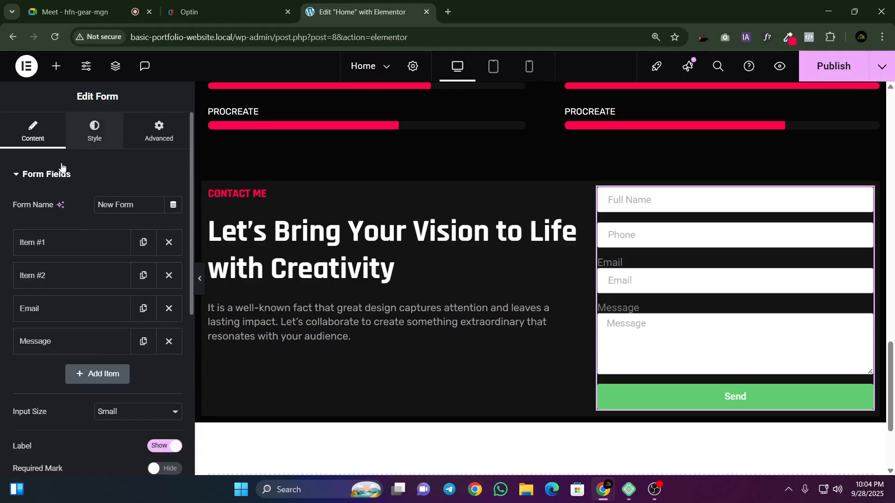
# Step: Set the font family of the form's field typography to Arial
pyautogui.click(94, 130)
pyautogui.scroll(-3, 49, 298)
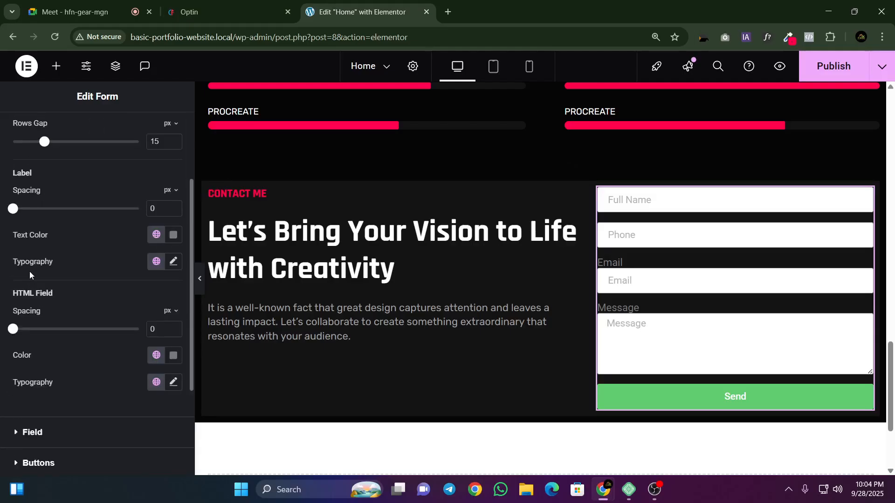
pyautogui.scroll(-3, 98, 282)
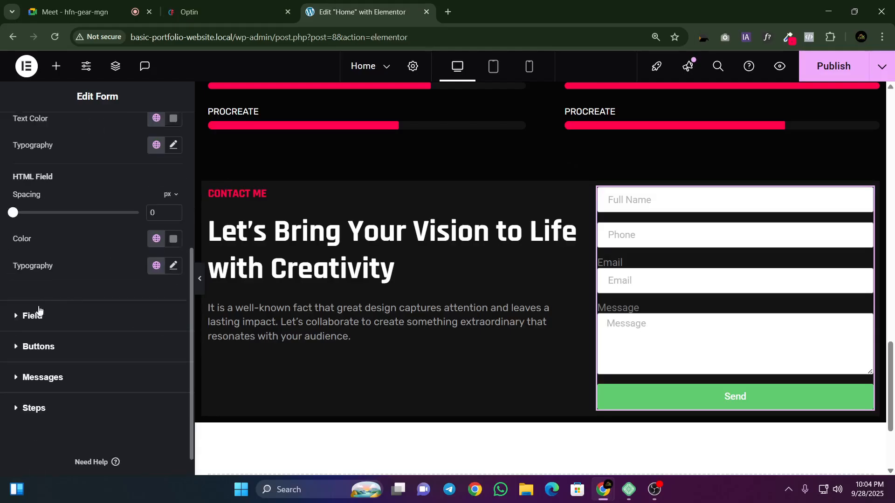
pyautogui.click(26, 316)
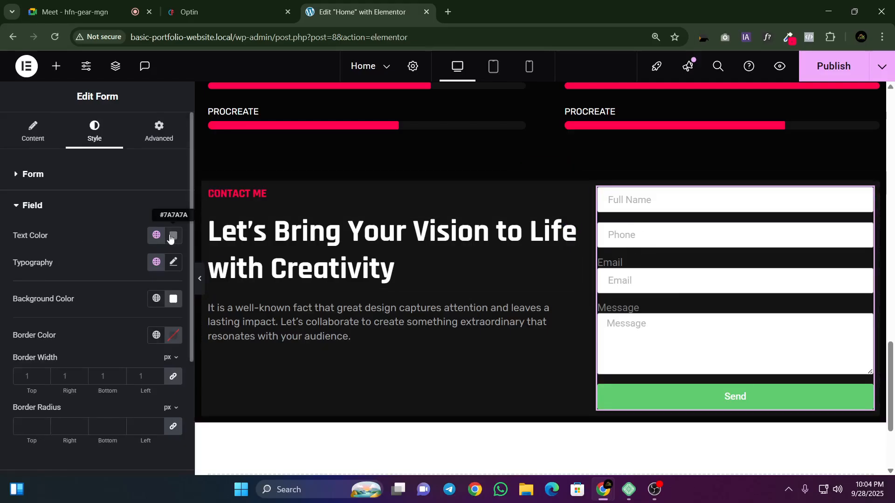
pyautogui.click(173, 264)
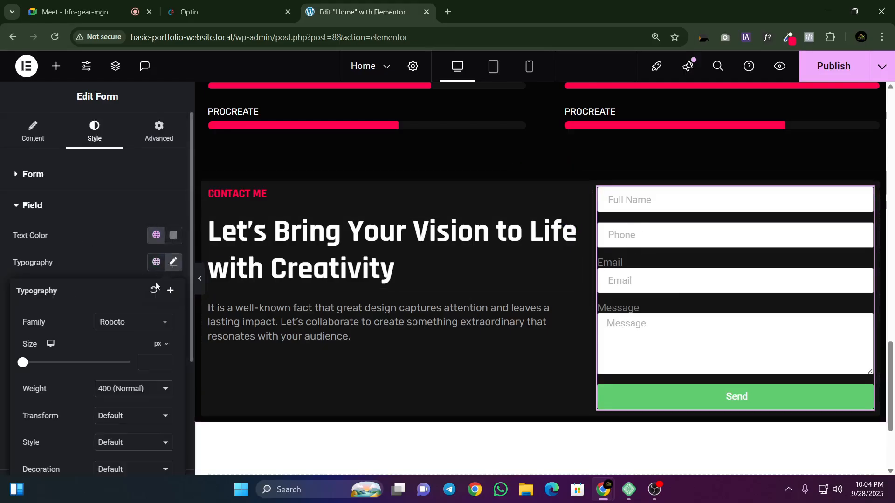
pyautogui.click(127, 325)
pyautogui.write('Arial')
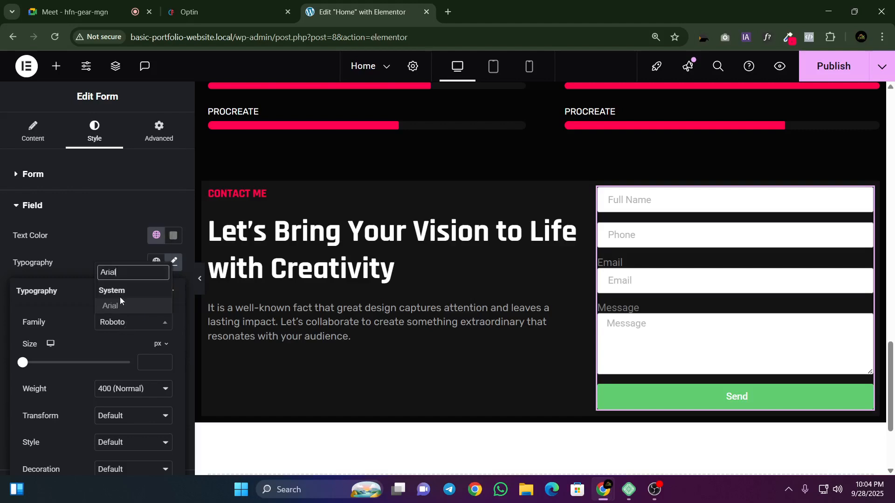
pyautogui.click(126, 307)
# Step: Check the reference font details and set the form field text size to 12 px
pyautogui.click(186, 2)
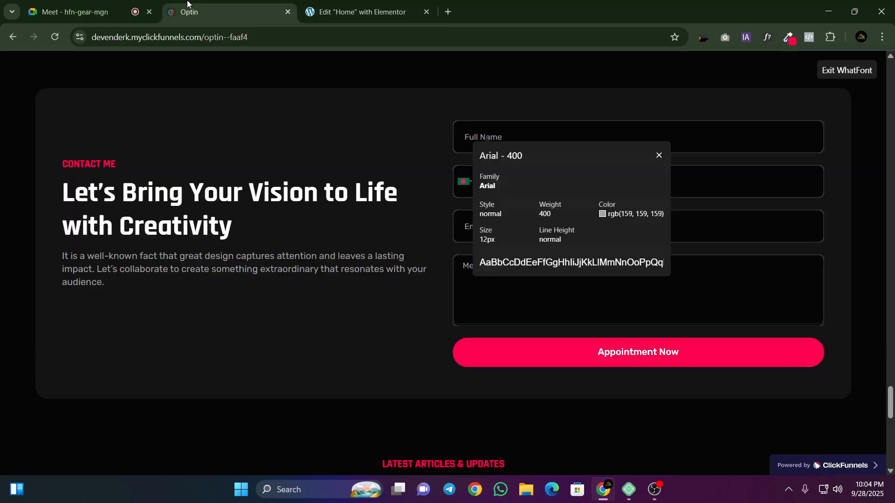
pyautogui.click(345, 10)
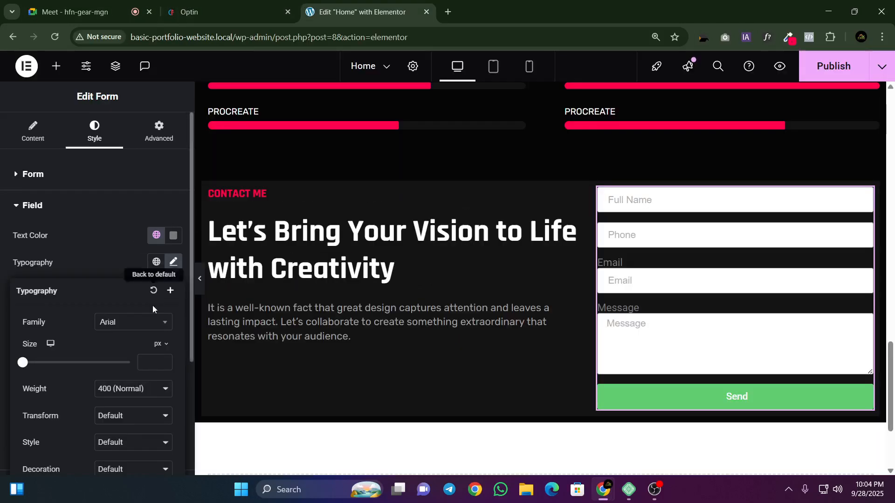
pyautogui.click(142, 357)
pyautogui.write('12')
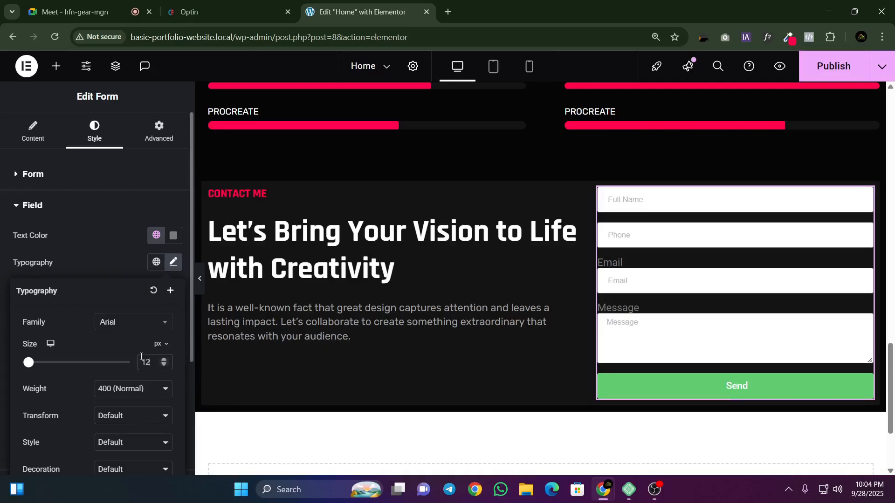
# Step: Copy the form placeholder's text color, rgb(159, 159, 159), from the reference page's font details, then close the details
pyautogui.click(211, 4)
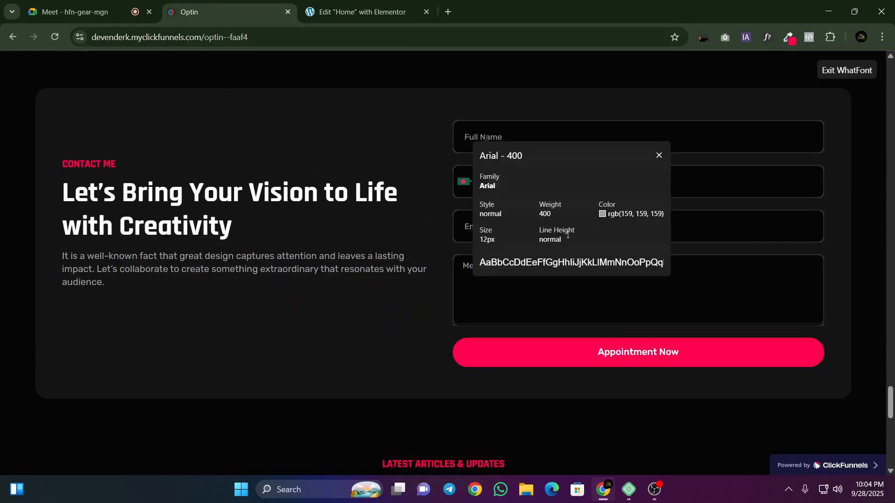
pyautogui.tripleClick(617, 214)
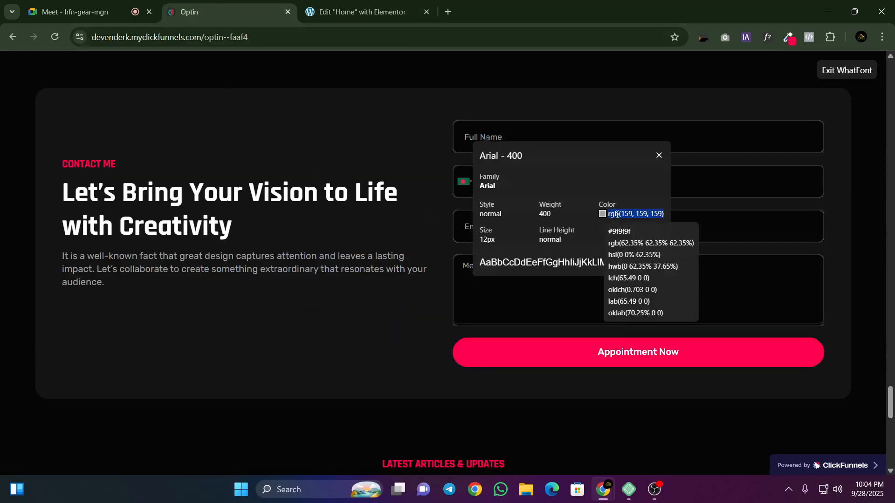
pyautogui.rightClick(616, 214)
pyautogui.click(643, 229)
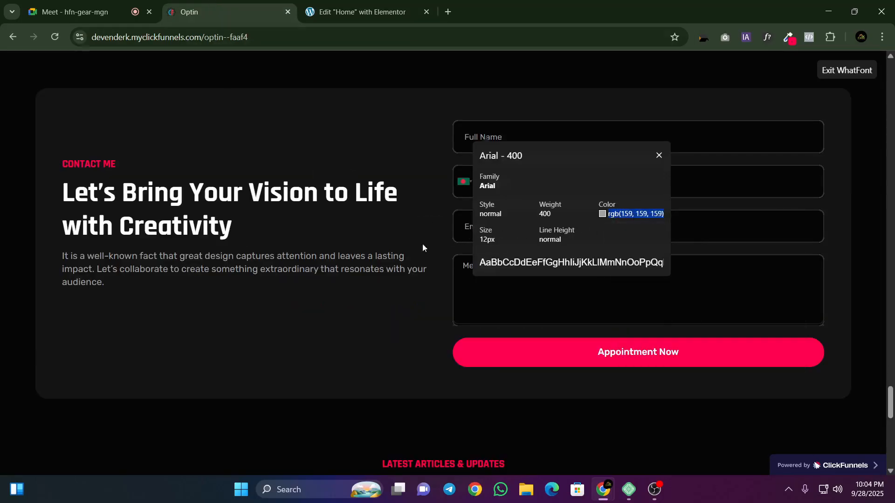
pyautogui.click(659, 155)
# Step: Set the text color of the form fields in the Elementor editor to rgb(159, 159, 159)
pyautogui.click(361, 12)
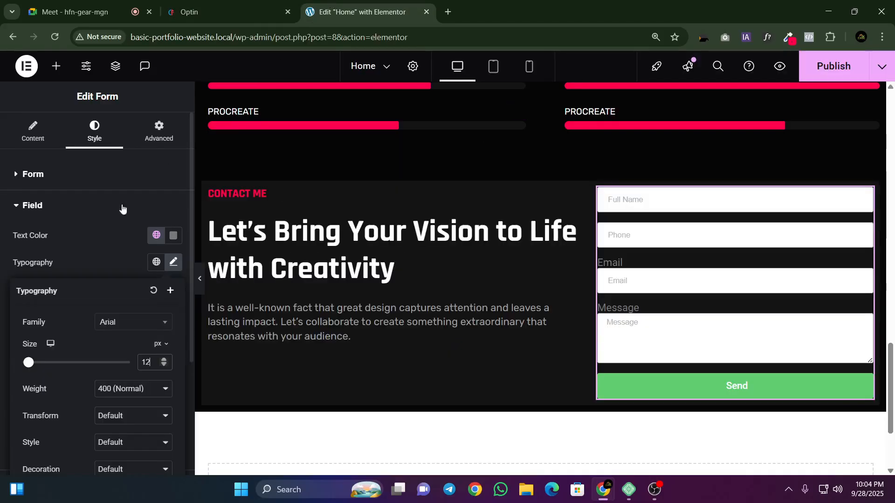
pyautogui.click(130, 390)
pyautogui.click(113, 262)
pyautogui.click(170, 267)
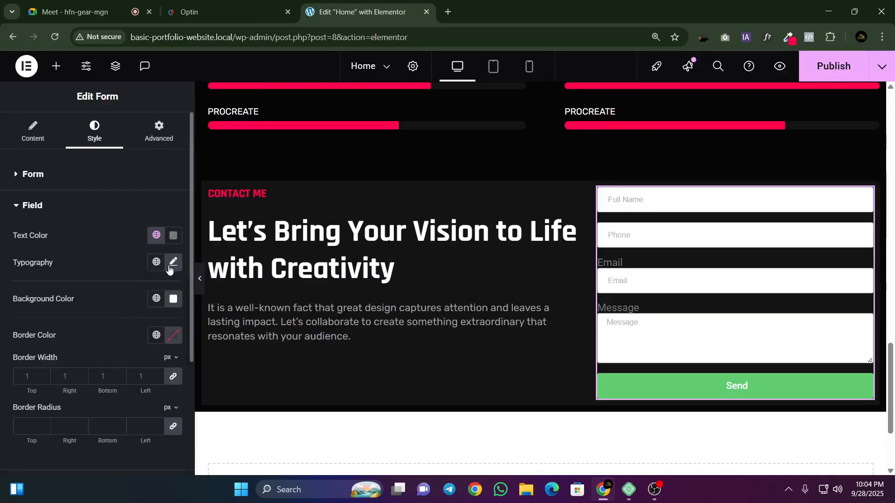
pyautogui.scroll(-1, 159, 312)
pyautogui.click(173, 177)
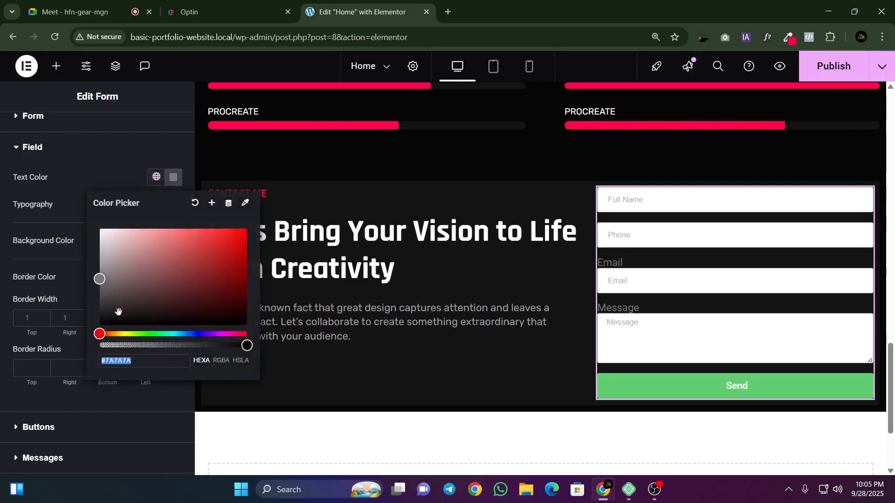
pyautogui.rightClick(130, 360)
pyautogui.click(153, 121)
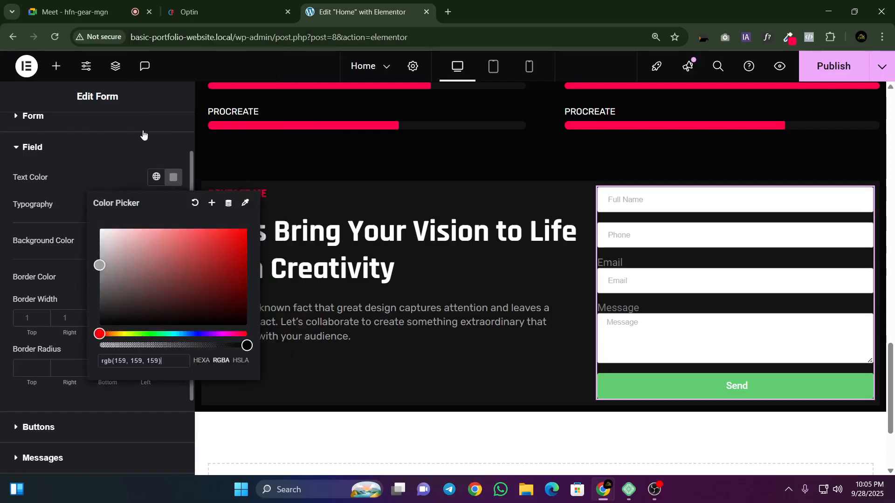
pyautogui.click(74, 176)
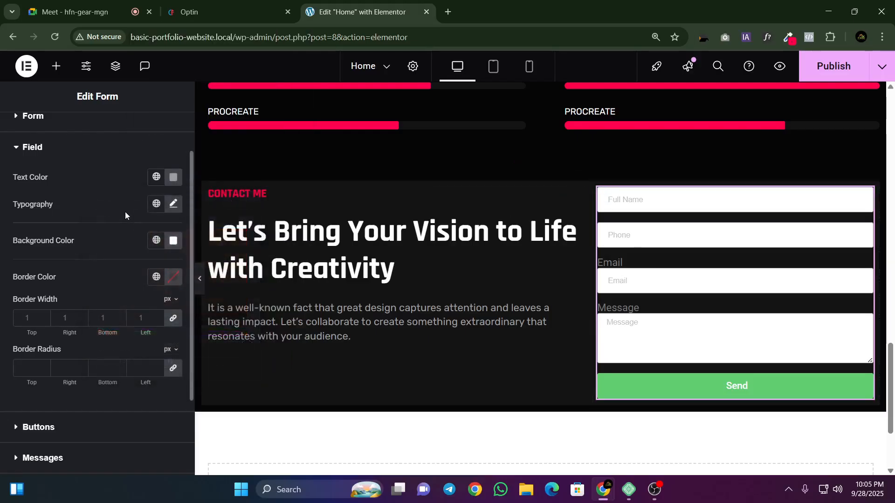
# Step: Check the reference form's field background and set the form field background color to #000000
pyautogui.moveTo(9, 241); pyautogui.dragTo(76, 237)
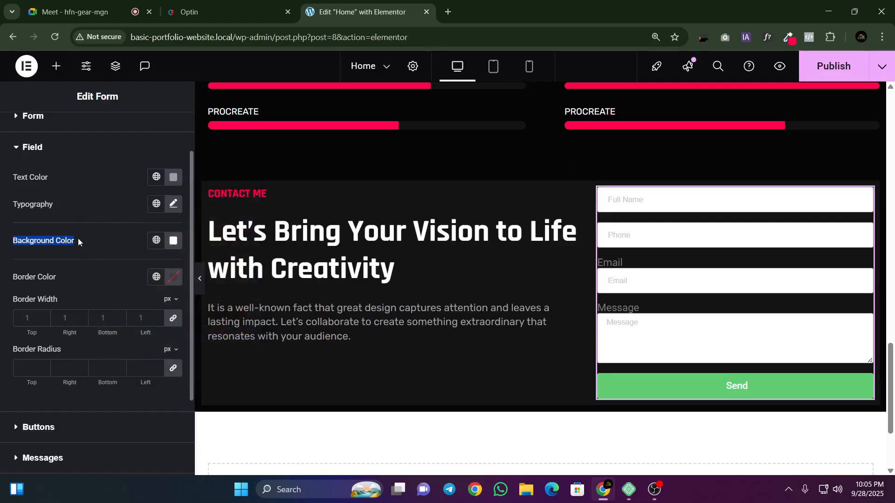
pyautogui.click(219, 12)
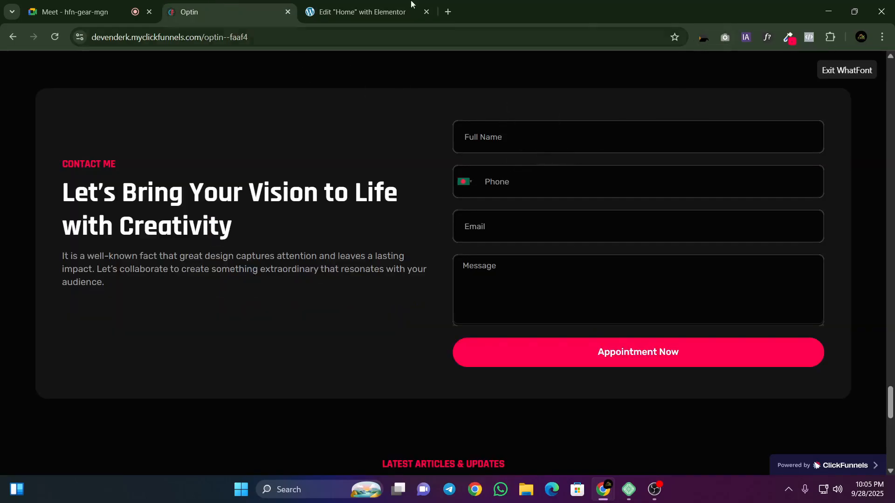
pyautogui.click(361, 12)
pyautogui.click(174, 241)
pyautogui.moveTo(194, 356); pyautogui.dragTo(251, 398)
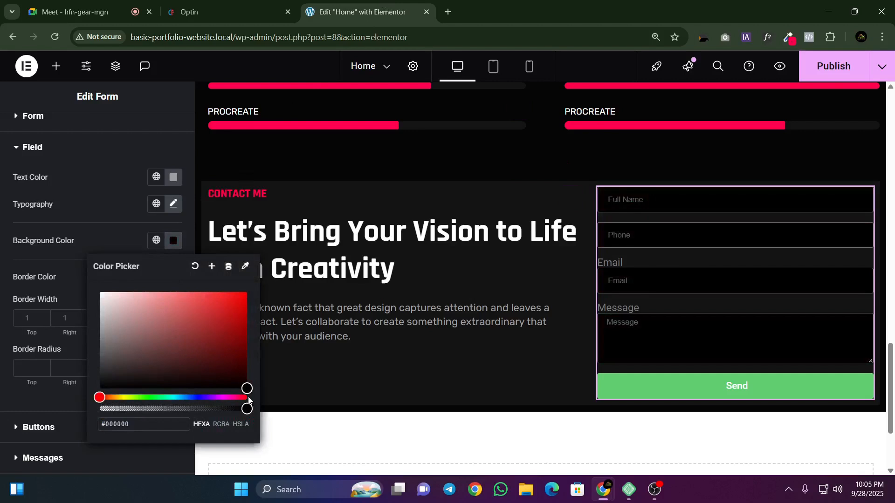
pyautogui.click(125, 251)
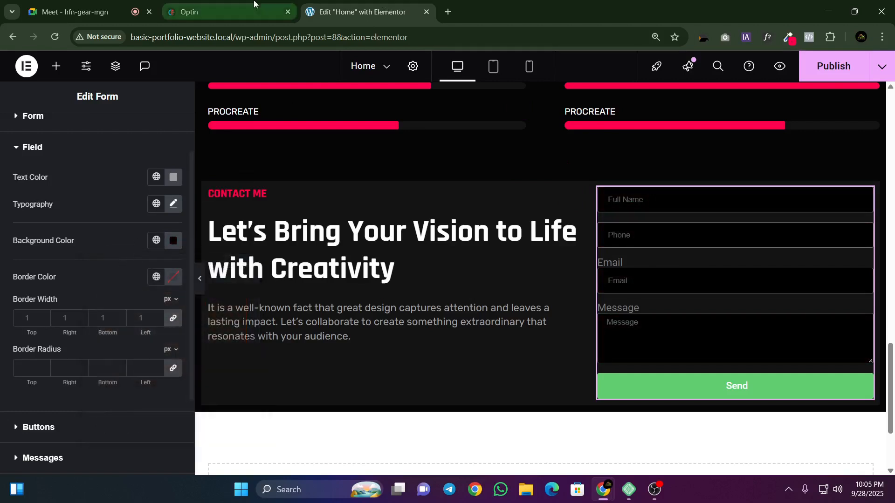
# Step: Close the font inspector and sample the border color #262626 from the enlarged reference page with the color picker extension
pyautogui.click(210, 11)
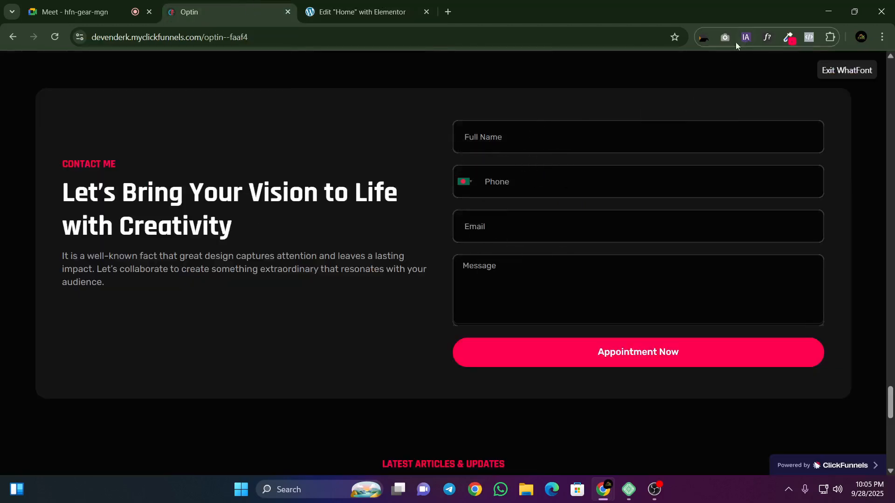
pyautogui.click(831, 69)
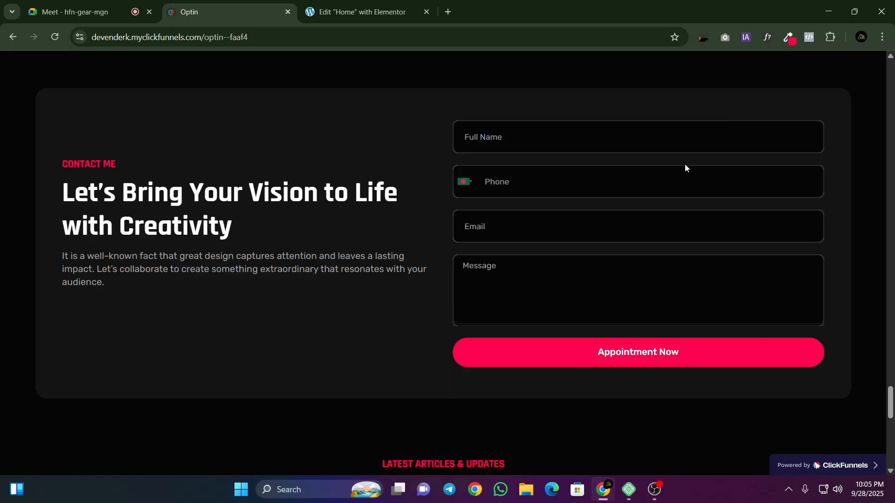
pyautogui.hotkey('ctrl', '+')
pyautogui.hotkey('ctrl', '+')
pyautogui.hotkey('ctrl', '+')
pyautogui.hotkey('ctrl', '+')
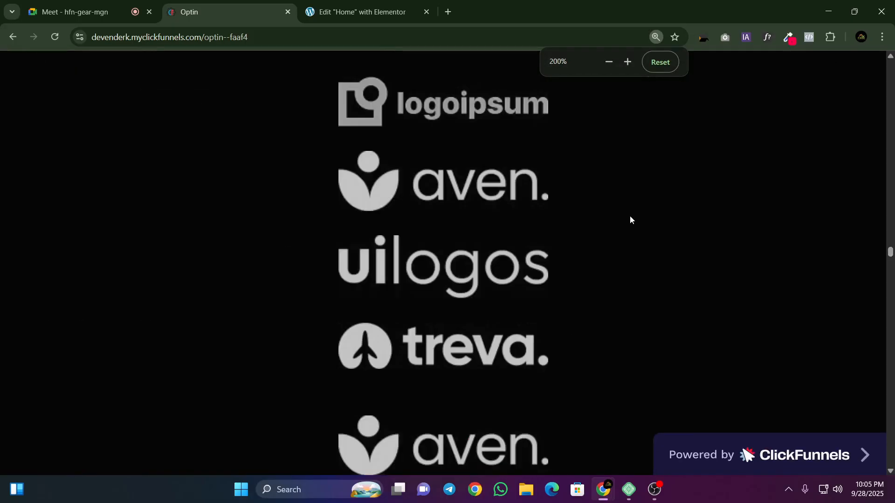
pyautogui.scroll(-15, 630, 219)
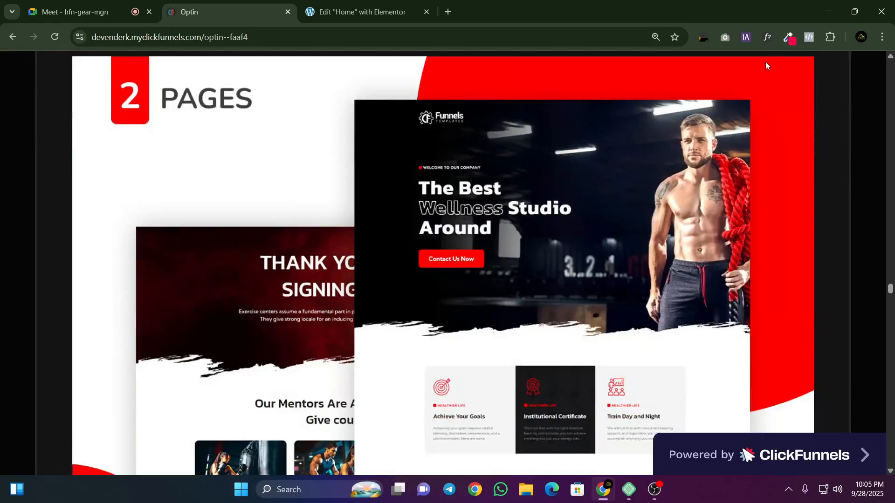
pyautogui.click(788, 37)
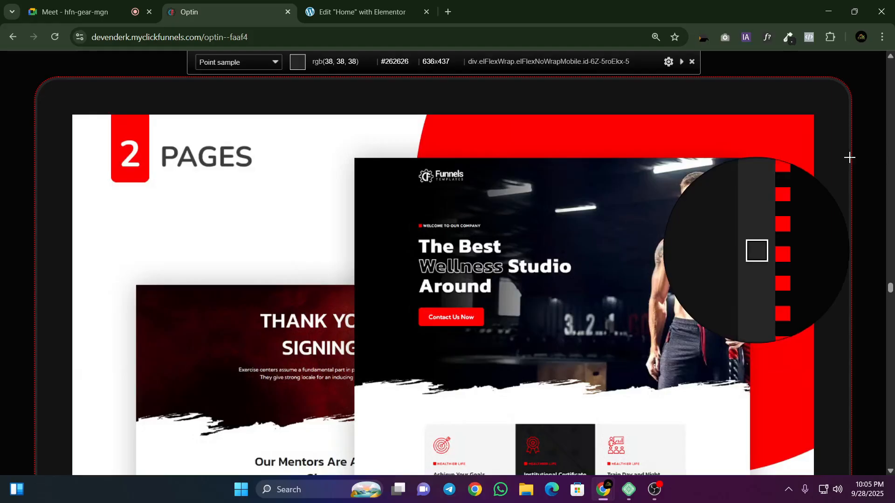
pyautogui.click(851, 157)
# Step: Set the border color of the form fields in the Elementor editor to #262626
pyautogui.click(359, 12)
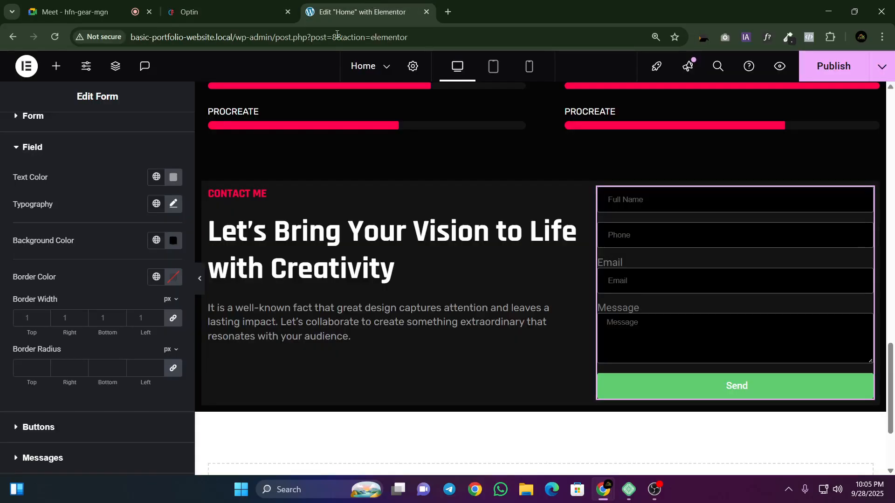
pyautogui.click(176, 280)
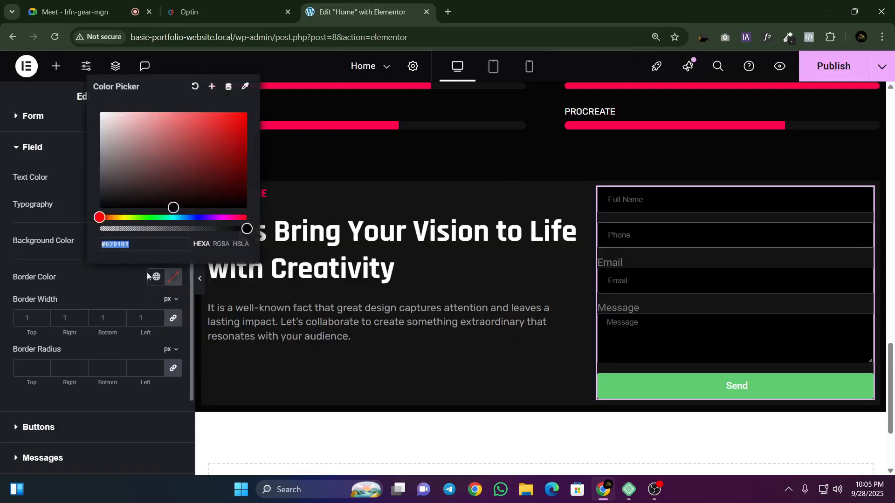
pyautogui.hotkey('ctrl', 'v')
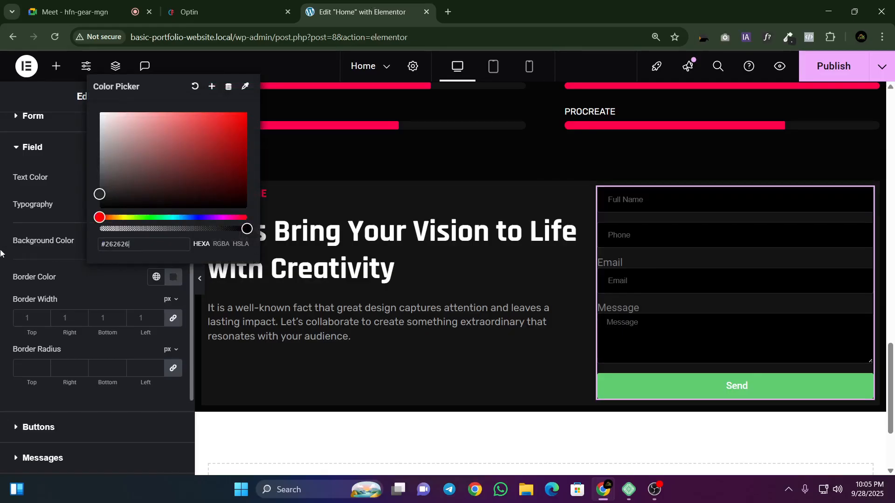
# Step: Compare the field borders with the reference contact form and set the form field border width to 2 px on all sides
pyautogui.click(219, 12)
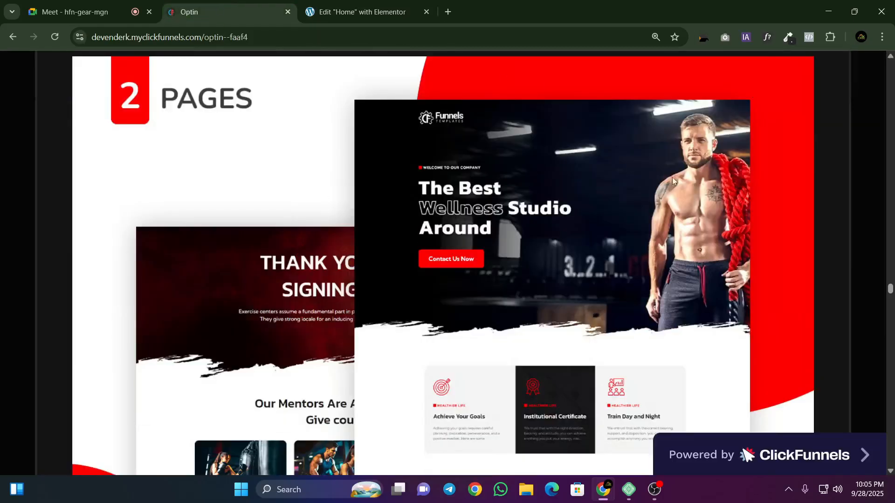
pyautogui.scroll(-6, 754, 166)
pyautogui.scroll(2, 704, 182)
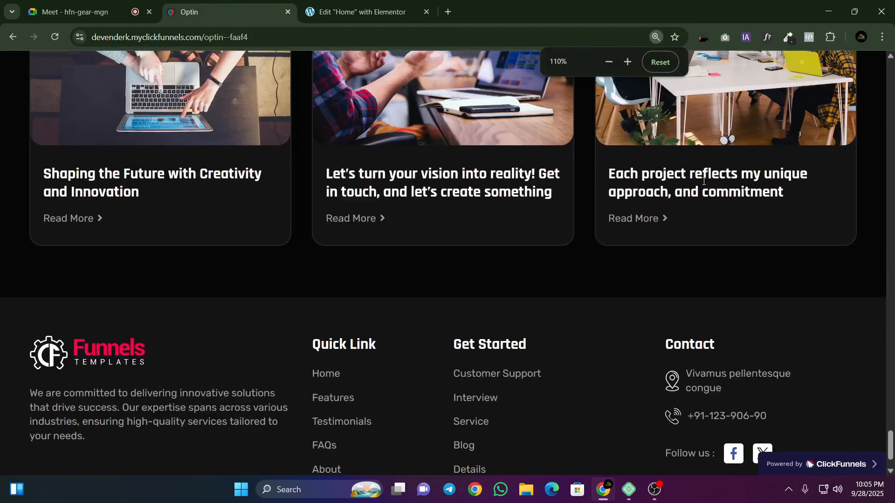
pyautogui.scroll(8, 564, 261)
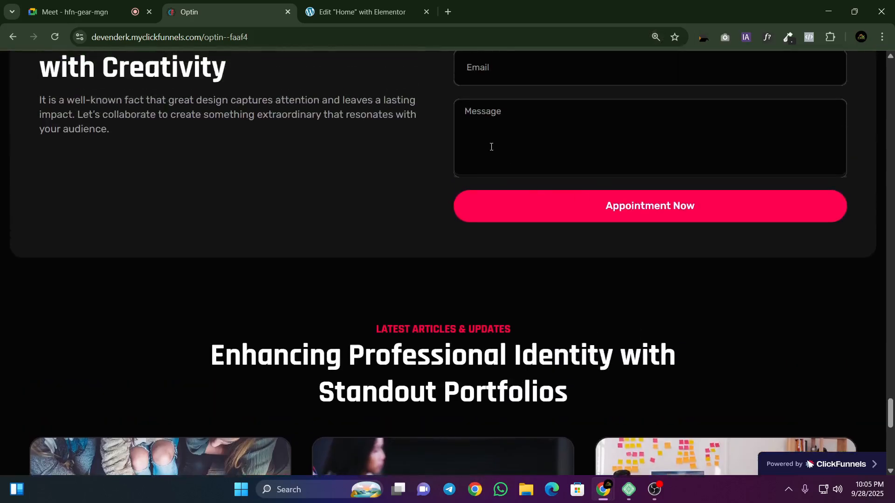
pyautogui.scroll(2, 491, 147)
pyautogui.click(362, 12)
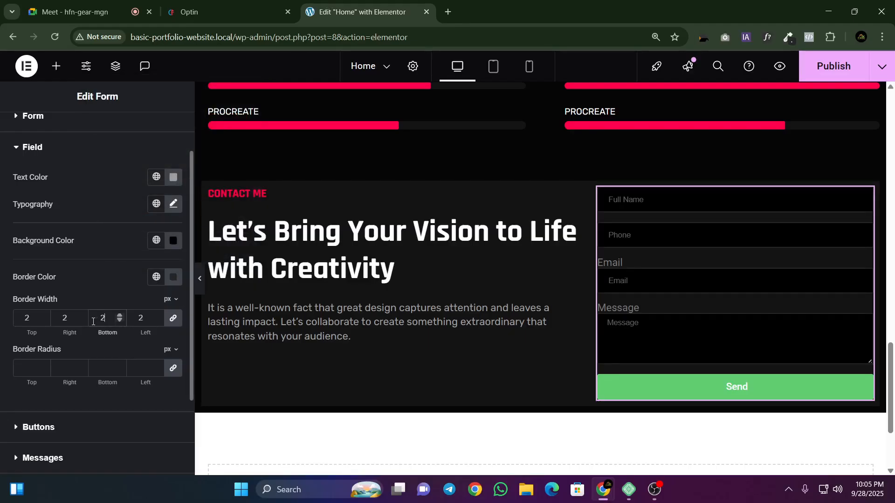
pyautogui.press('BackSpace')
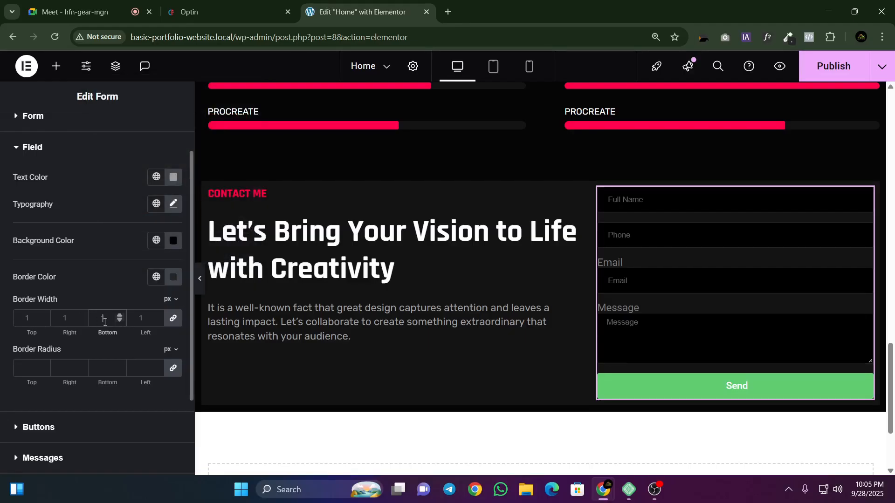
pyautogui.click(158, 316)
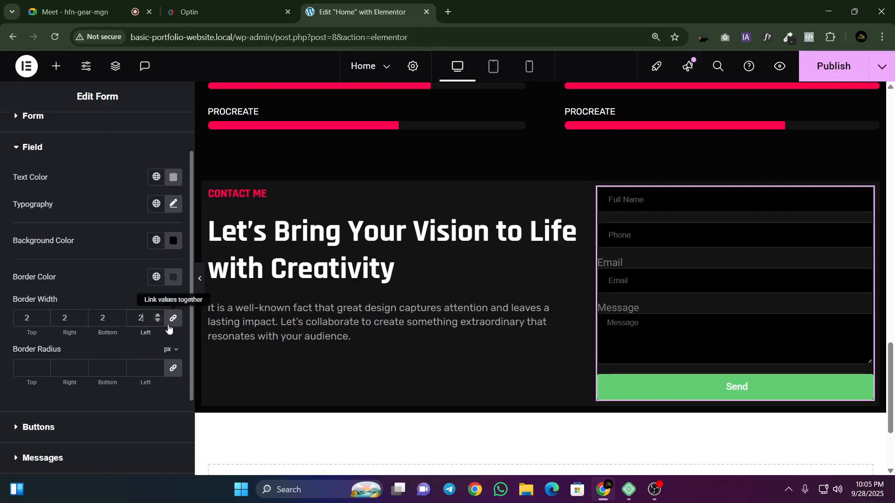
pyautogui.click(231, 4)
pyautogui.click(309, 7)
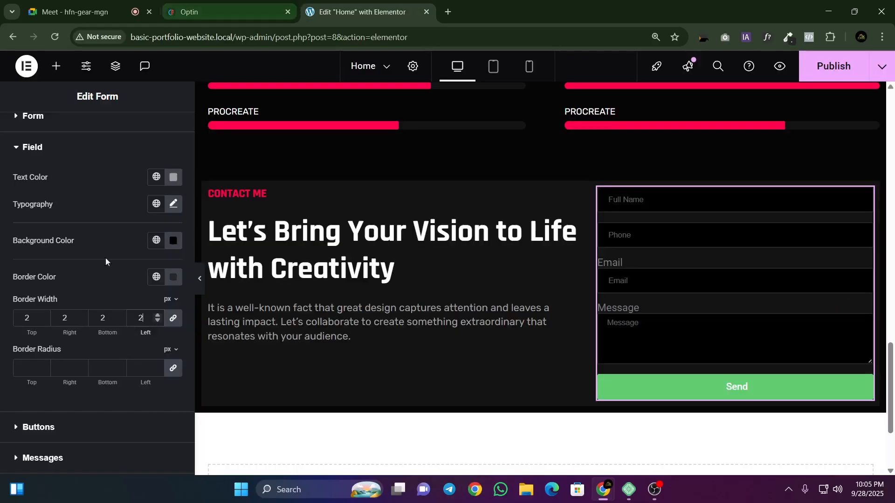
# Step: Try a 10 px border radius on the form fields and compare the corners with the reference form
pyautogui.click(35, 367)
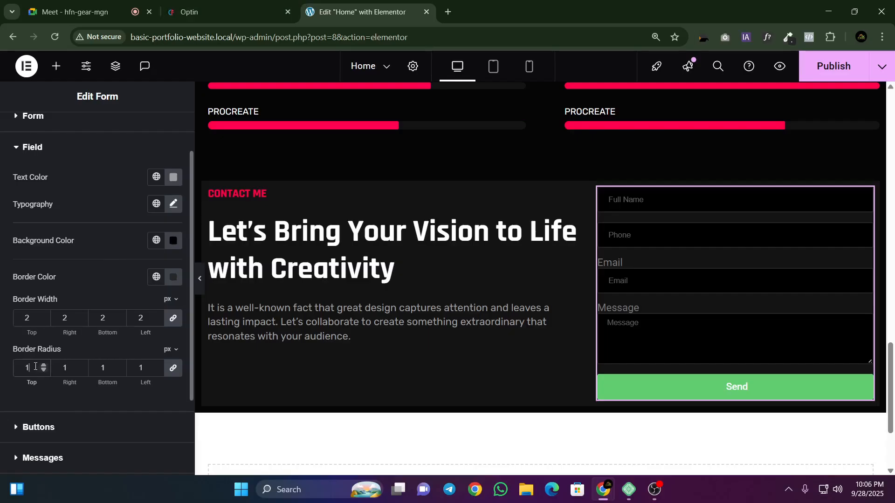
pyautogui.write('0')
pyautogui.click(219, 10)
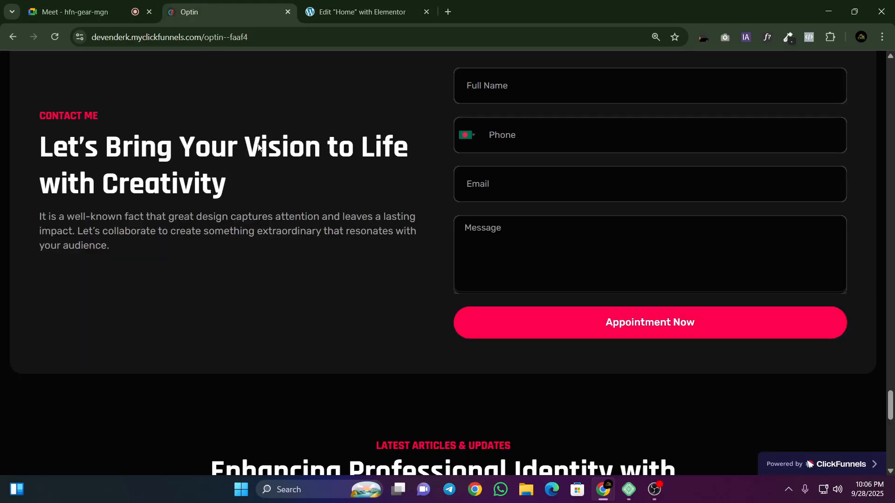
pyautogui.click(352, 5)
pyautogui.click(224, 11)
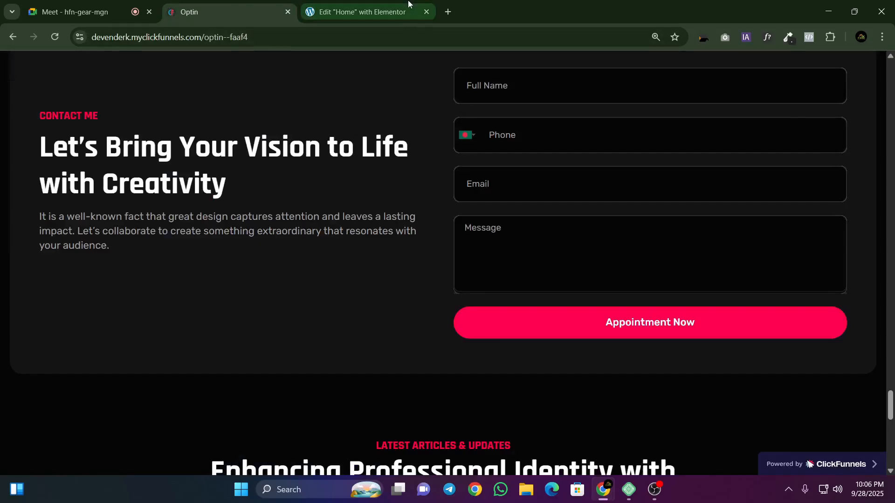
pyautogui.click(359, 11)
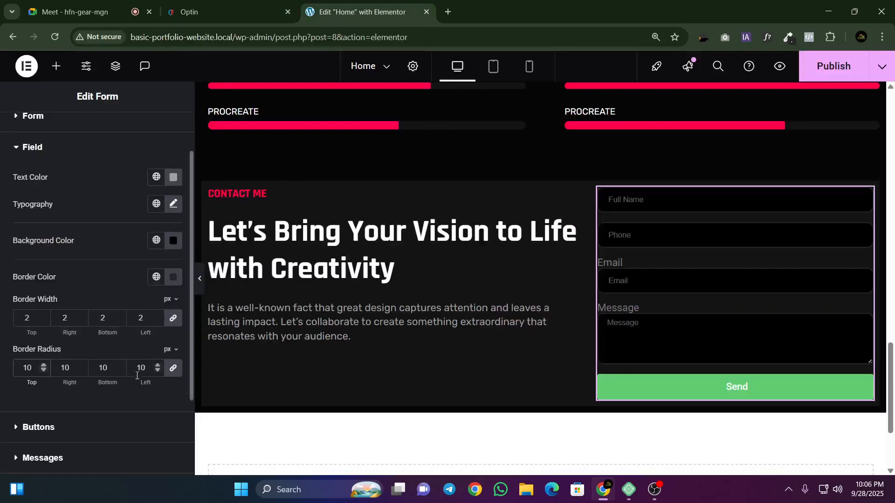
# Step: Set the form field border radius to 20 px on all corners and check the form at full page width
pyautogui.write('12')
pyautogui.write('1')
pyautogui.write('20')
pyautogui.click(200, 279)
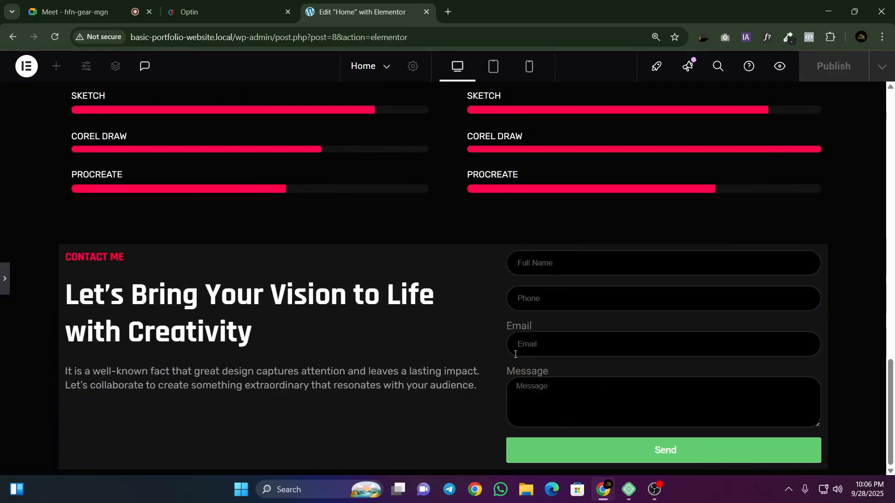
pyautogui.click(3, 293)
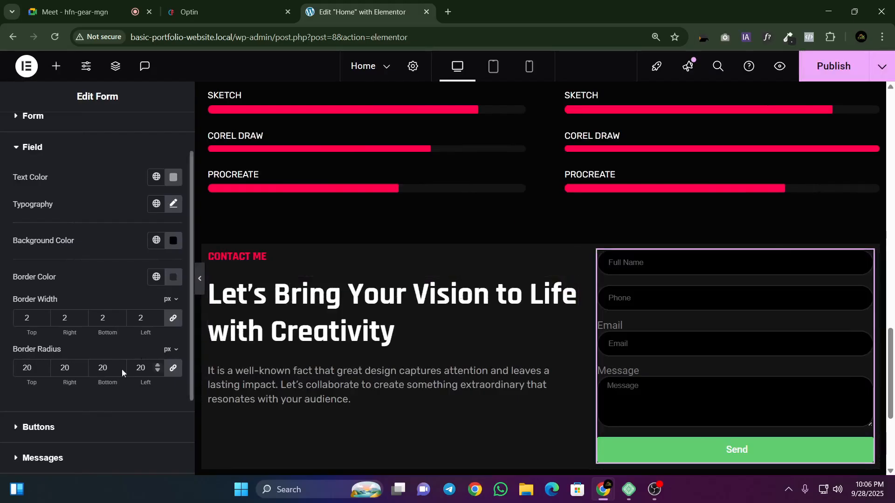
# Step: Copy the submit button text "Appointment Now" from the reference contact form
pyautogui.scroll(-2, 107, 369)
pyautogui.click(224, 12)
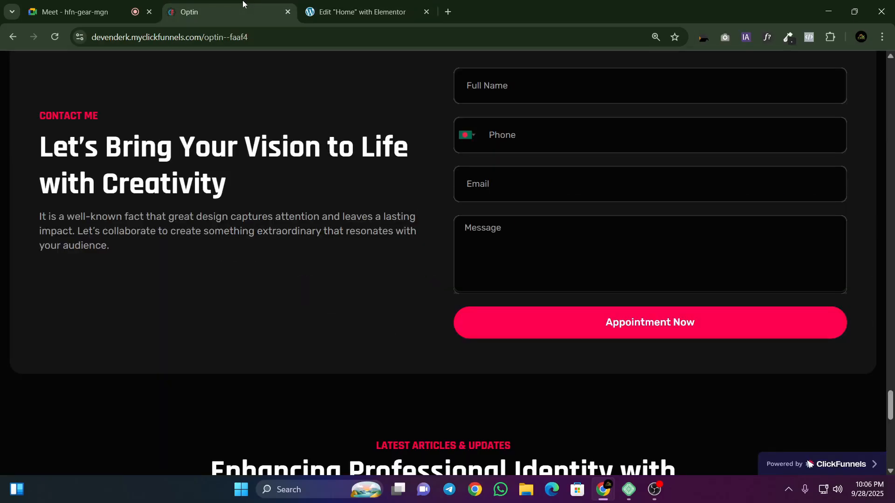
pyautogui.moveTo(399, 309); pyautogui.dragTo(640, 329)
pyautogui.click(713, 366)
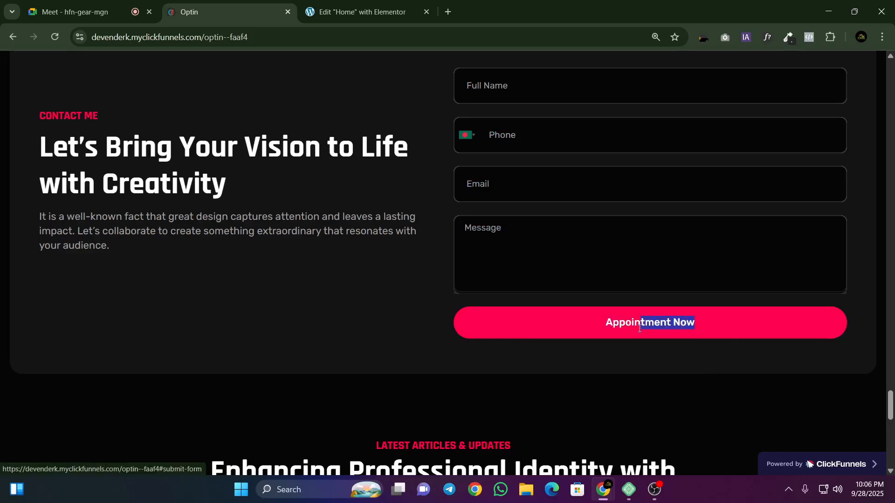
pyautogui.rightClick(608, 328)
pyautogui.click(659, 191)
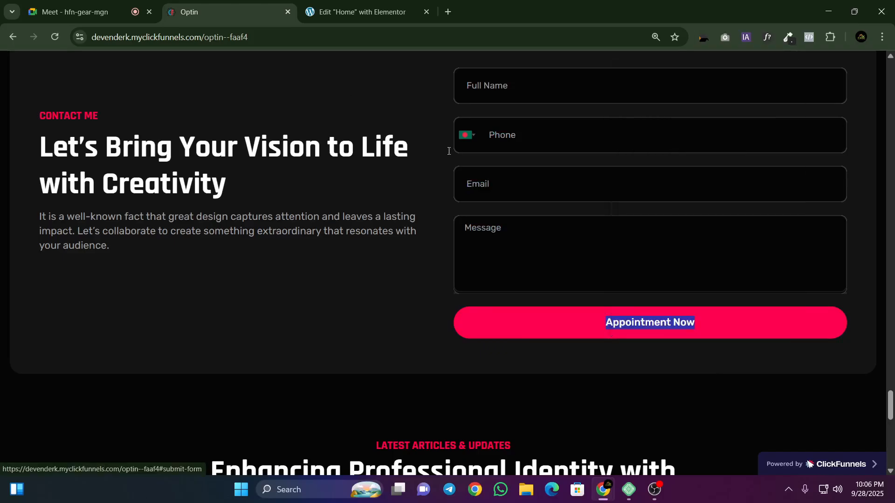
# Step: Replace the submit button text of the Elementor form with "Appointment Now" and publish the page
pyautogui.click(308, 5)
pyautogui.scroll(3, 84, 194)
pyautogui.click(31, 133)
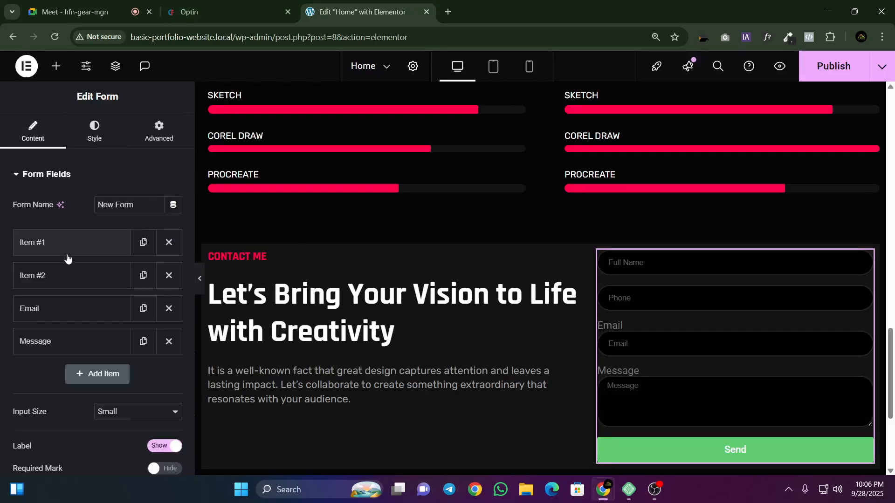
pyautogui.scroll(-4, 68, 259)
pyautogui.click(38, 343)
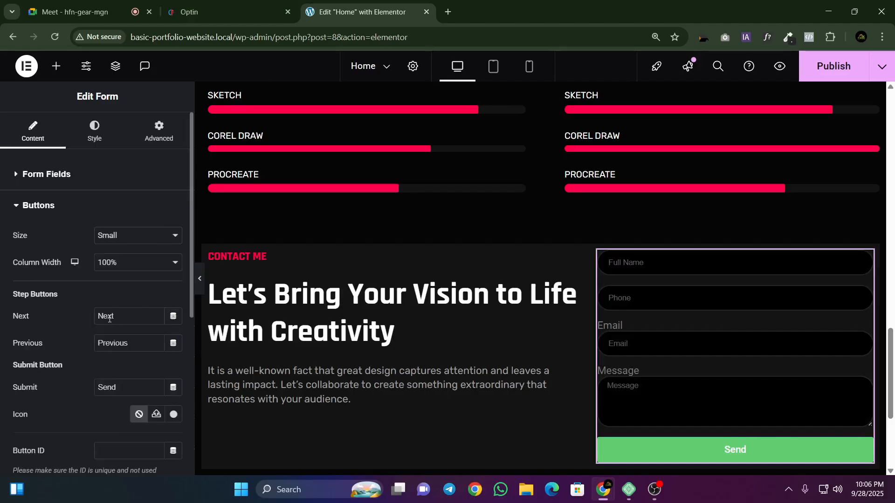
pyautogui.rightClick(105, 387)
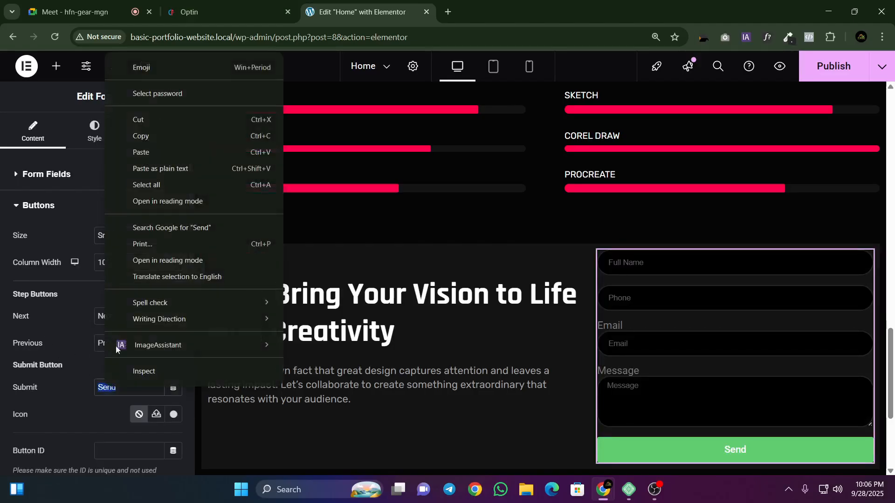
pyautogui.click(172, 154)
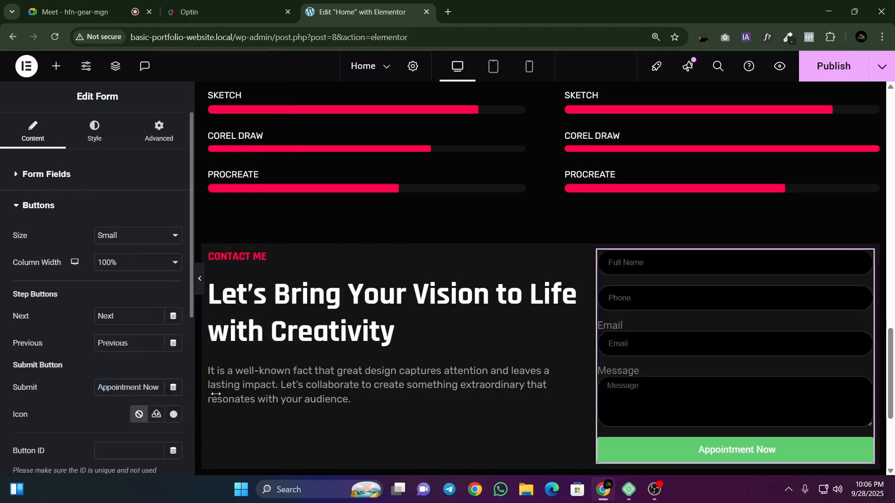
pyautogui.scroll(-1, 578, 219)
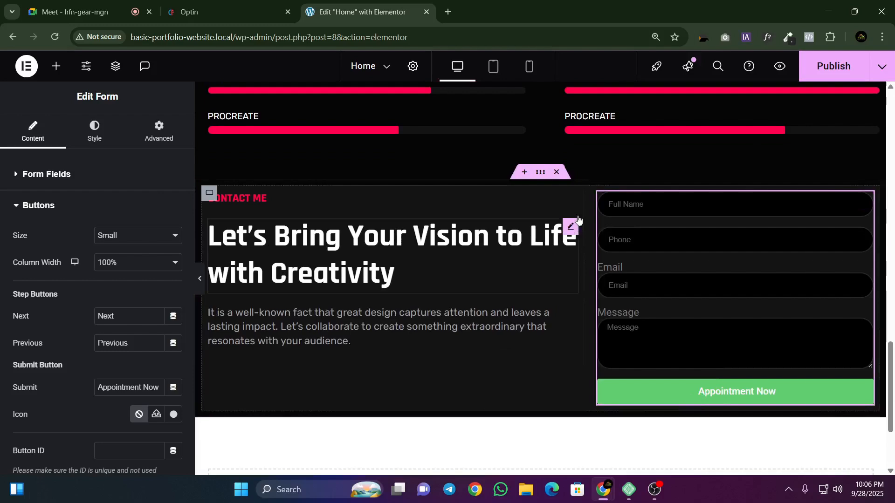
pyautogui.click(819, 69)
# Step: Sample the pink background color of the reference Appointment Now button with the page color picker and return to the Elementor editor
pyautogui.click(228, 13)
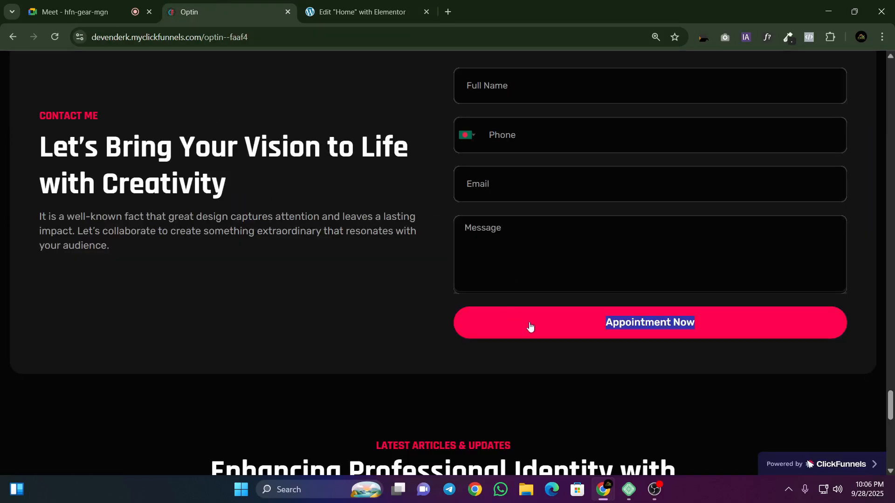
pyautogui.click(476, 383)
pyautogui.click(788, 37)
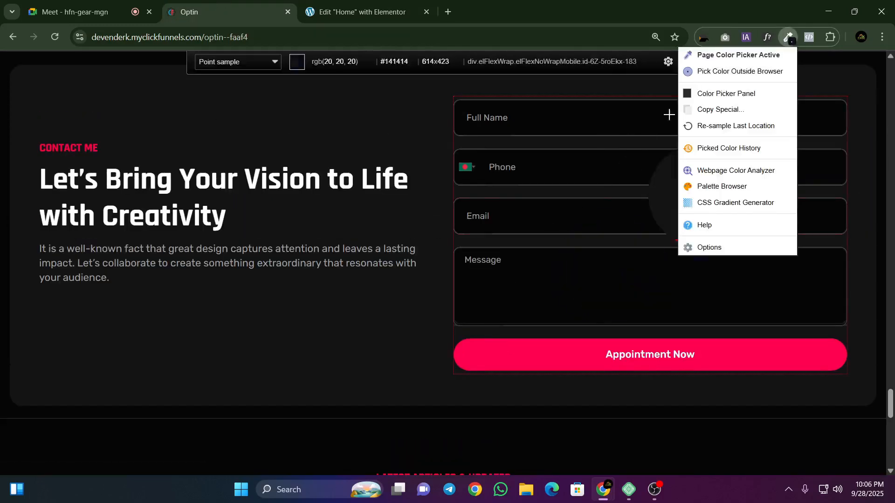
pyautogui.click(534, 349)
pyautogui.hotkey('ctrl', 'Tab')
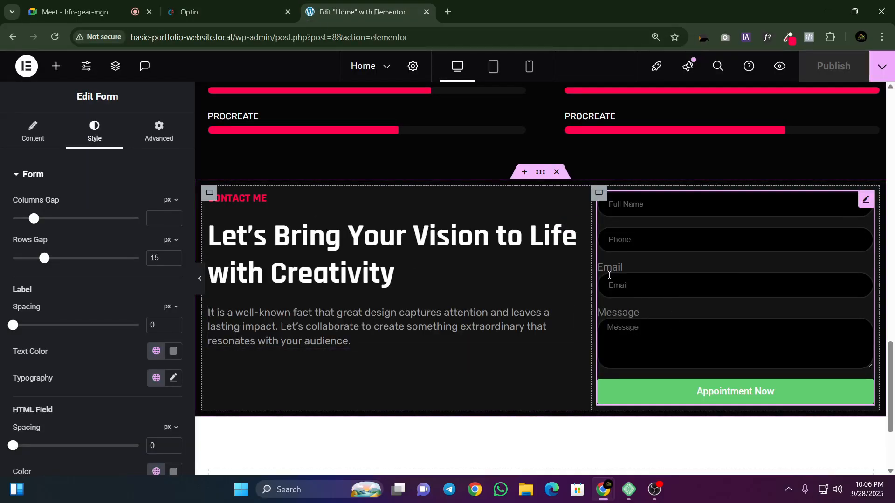
# Step: Clear the label of the form's Email field, keeping its placeholder
pyautogui.click(29, 136)
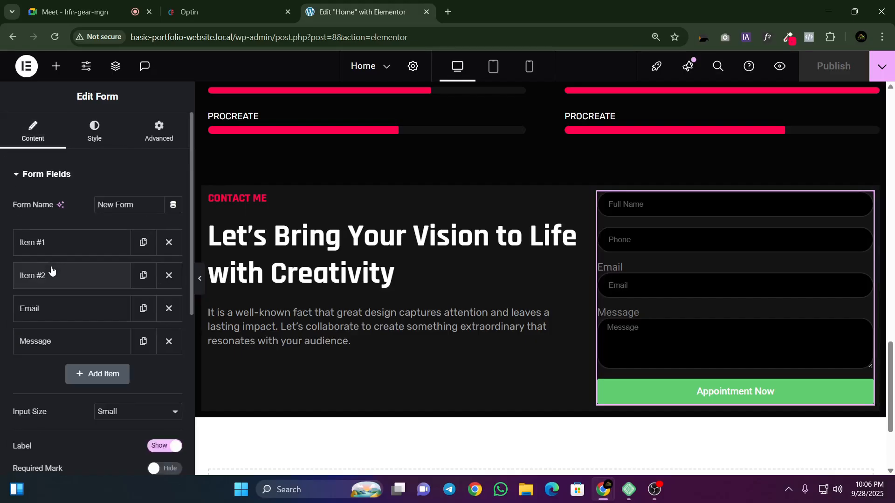
pyautogui.scroll(-1, 51, 271)
pyautogui.click(51, 259)
pyautogui.click(115, 329)
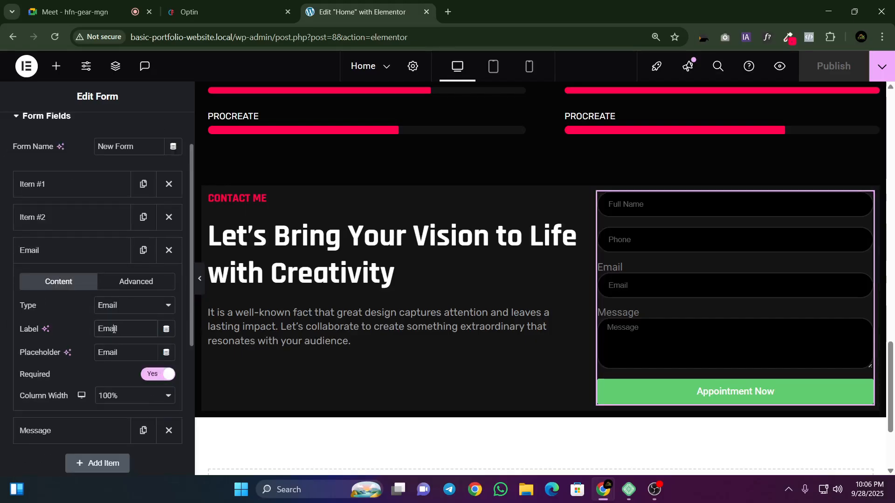
pyautogui.hotkey('ctrl', 'a')
pyautogui.press('BackSpace')
pyautogui.click(61, 250)
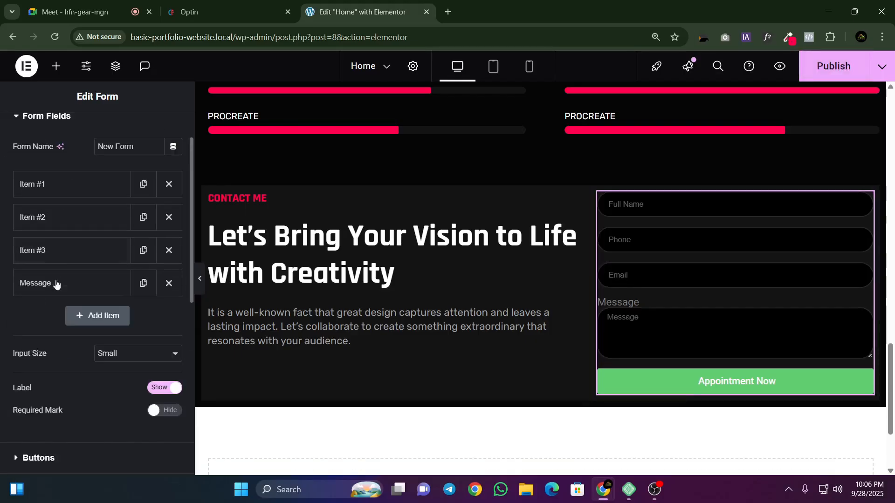
# Step: Clear the label of the form's Message field, keeping its placeholder
pyautogui.click(63, 292)
pyautogui.click(108, 362)
pyautogui.hotkey('ctrl', 'a')
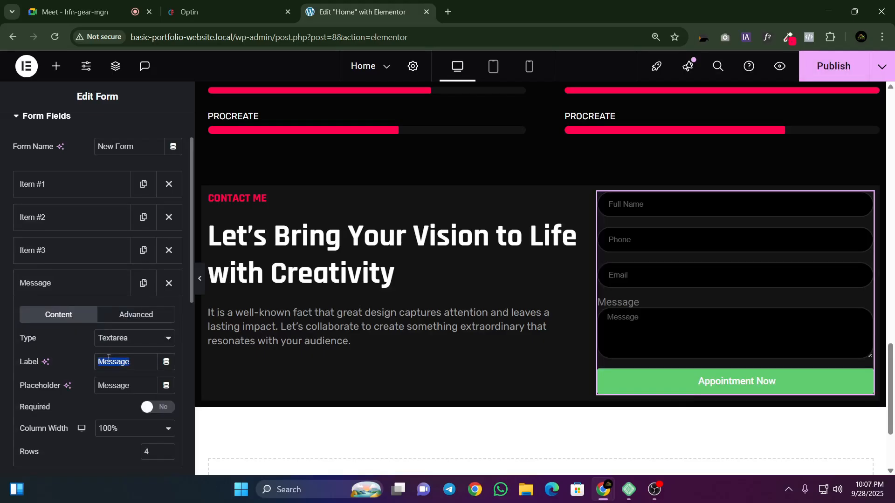
pyautogui.press('BackSpace')
pyautogui.click(74, 291)
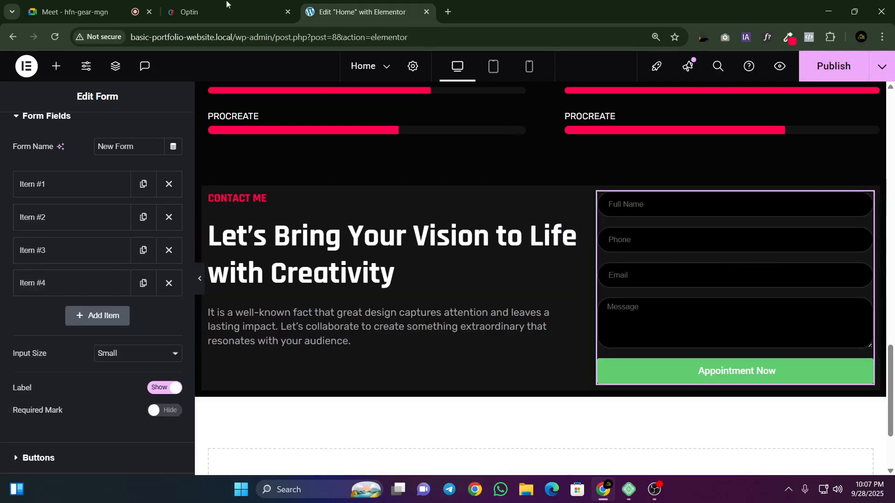
pyautogui.click(189, 11)
pyautogui.click(327, 7)
pyautogui.click(84, 7)
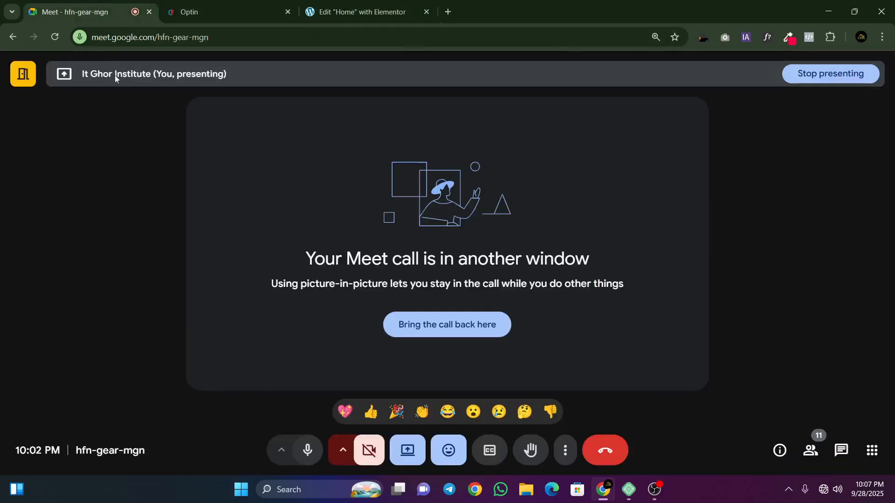
pyautogui.click(250, 6)
pyautogui.click(339, 4)
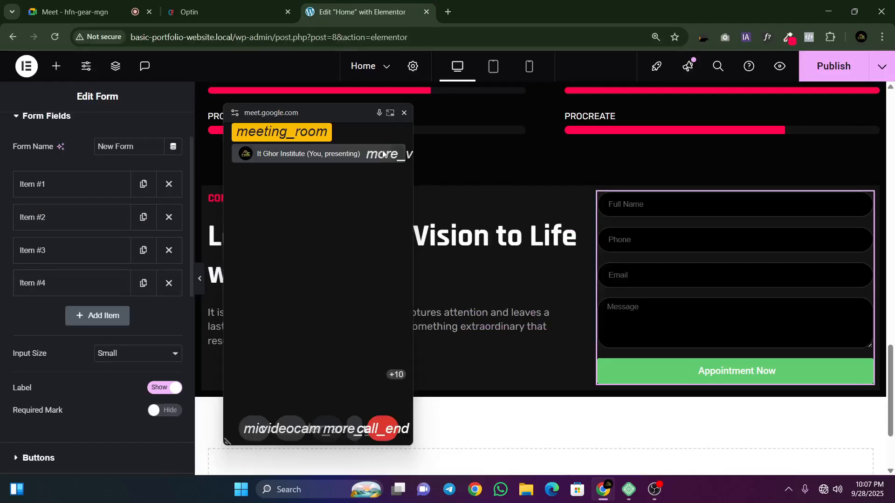
pyautogui.click(225, 14)
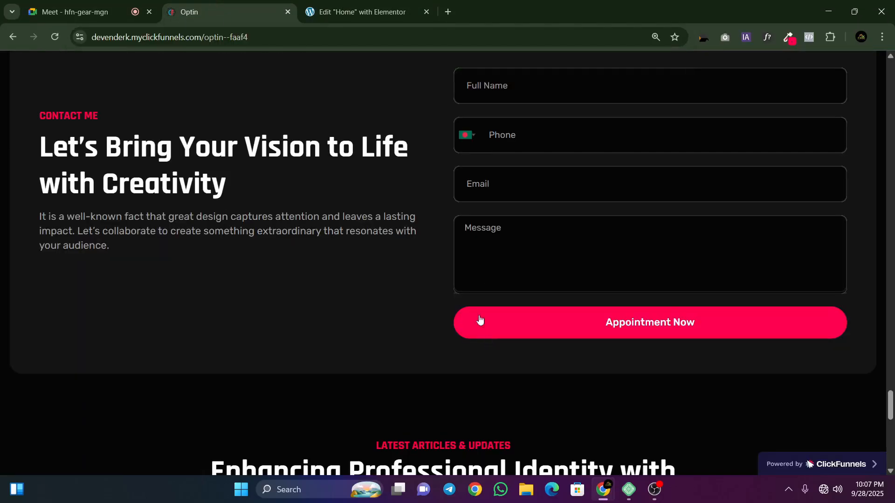
pyautogui.click(357, 3)
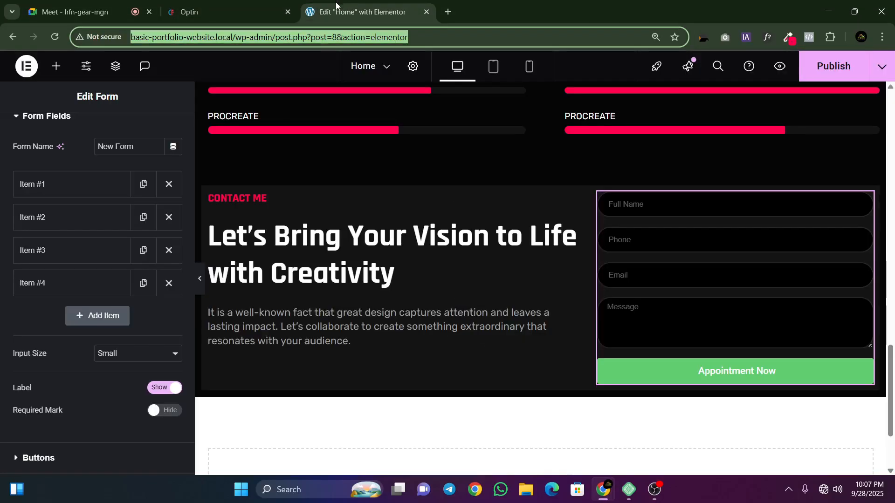
# Step: Set the background color of the form's Next & Submit button to the pink sampled from the reference
pyautogui.scroll(-1, 72, 297)
pyautogui.scroll(3, 68, 303)
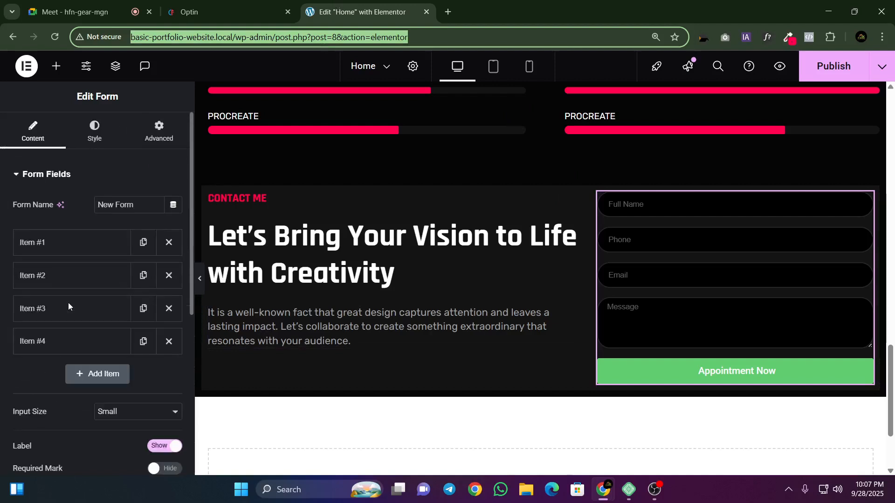
pyautogui.click(96, 127)
pyautogui.scroll(-5, 84, 266)
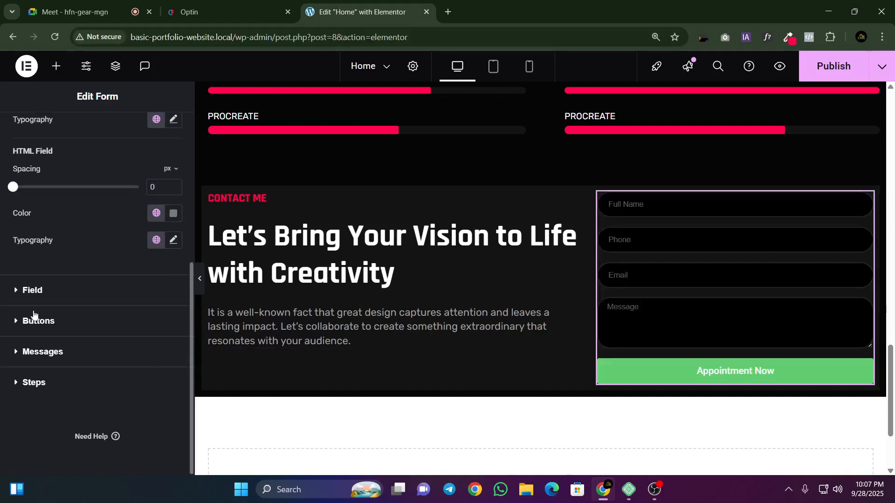
pyautogui.click(35, 321)
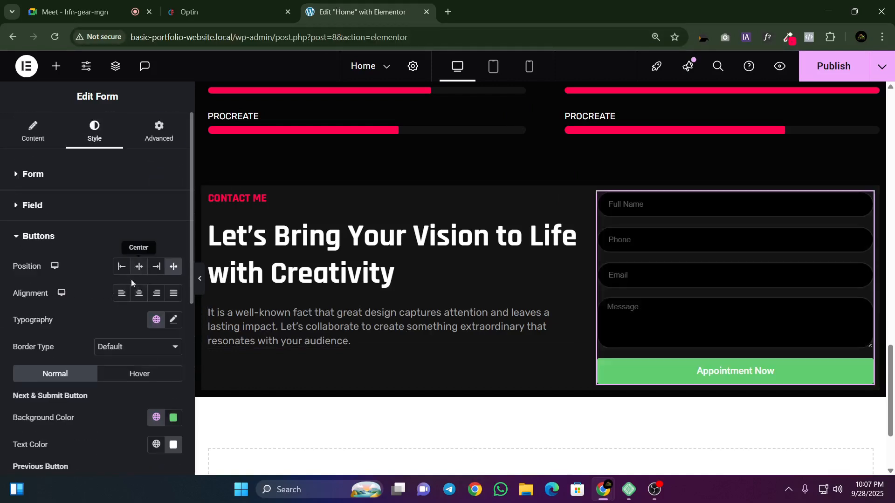
pyautogui.scroll(-1, 133, 373)
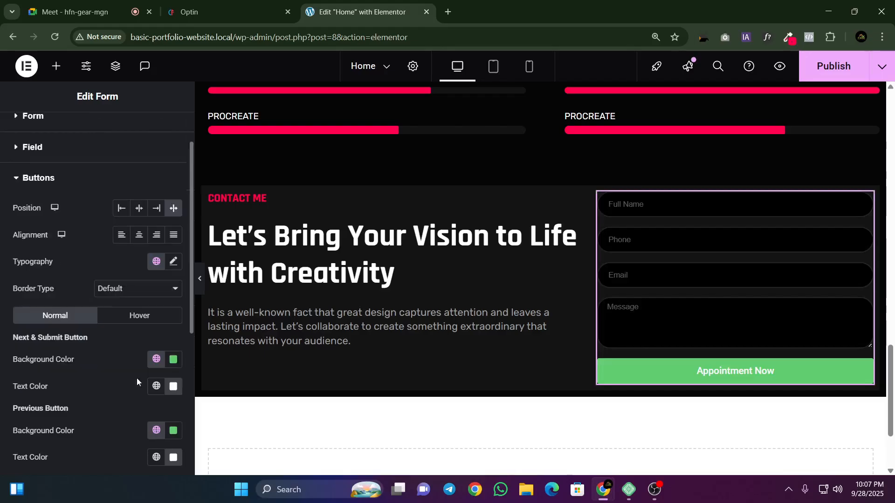
pyautogui.click(174, 360)
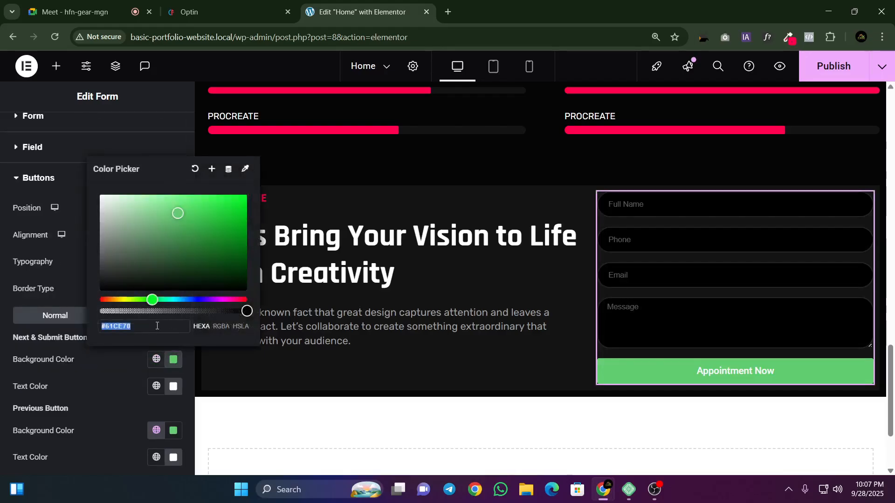
pyautogui.write('#FF014F')
pyautogui.click(128, 356)
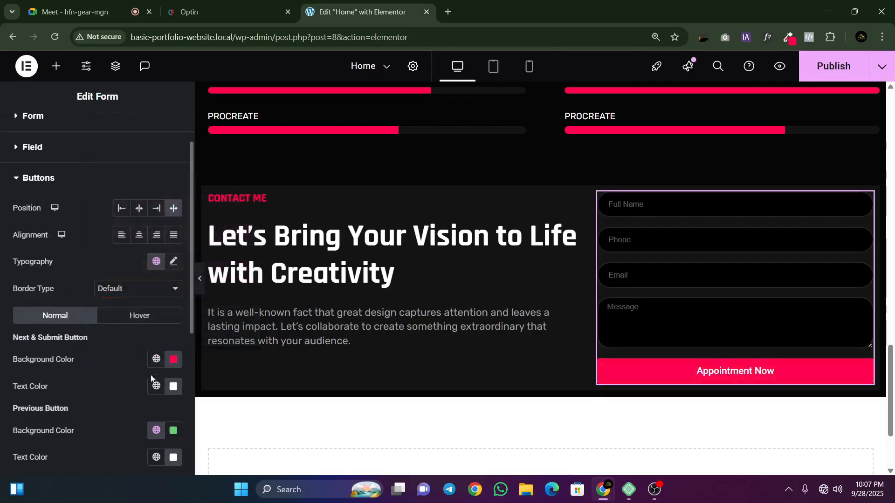
# Step: Set the background color of the form's Previous button to the same sampled pink
pyautogui.click(173, 431)
pyautogui.write('#FF014F')
pyautogui.click(153, 409)
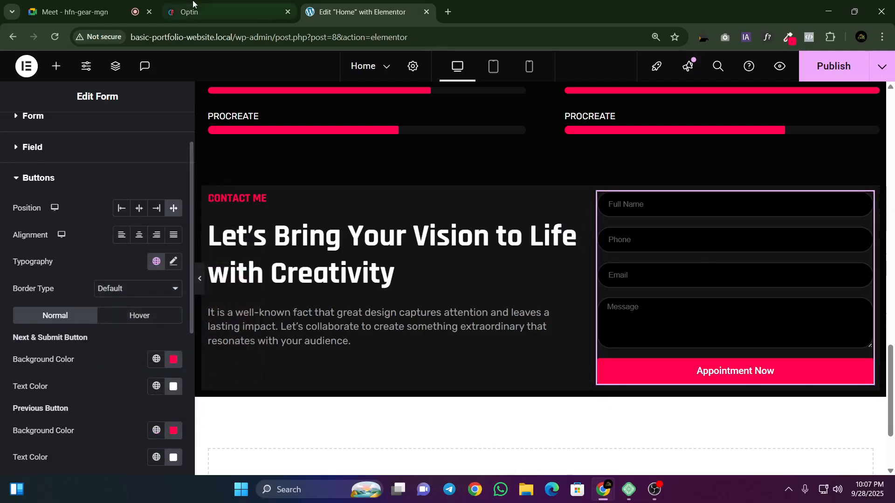
# Step: Inspect the font family, weight, size and line height of the reference Appointment Now button text with WhatFont
pyautogui.click(210, 11)
pyautogui.click(766, 37)
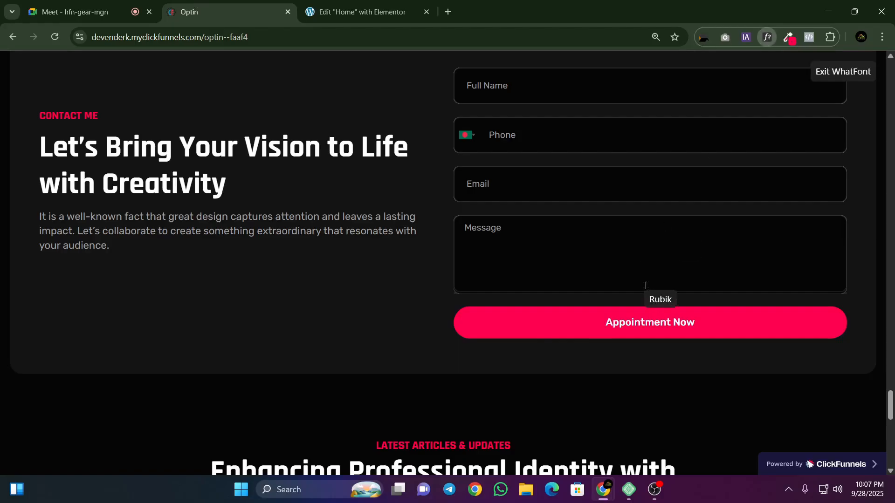
pyautogui.click(644, 322)
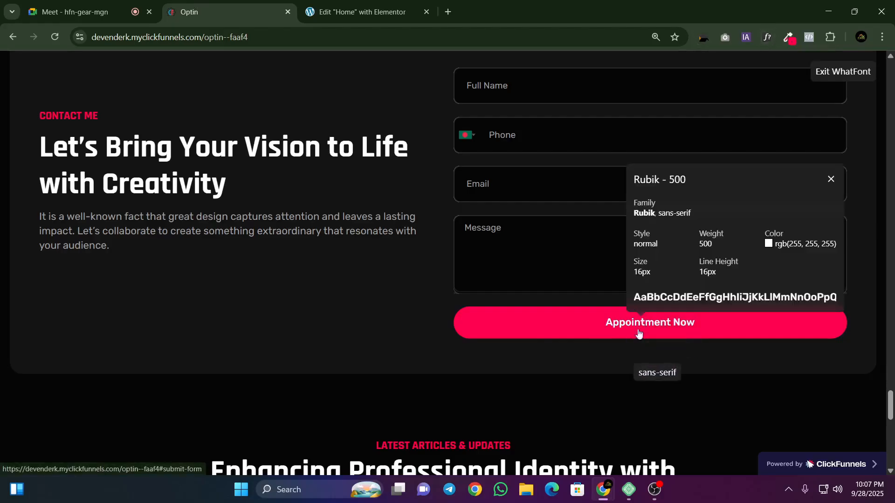
# Step: Set the font family of the form's button text to Rubik in the Elementor editor
pyautogui.click(317, 11)
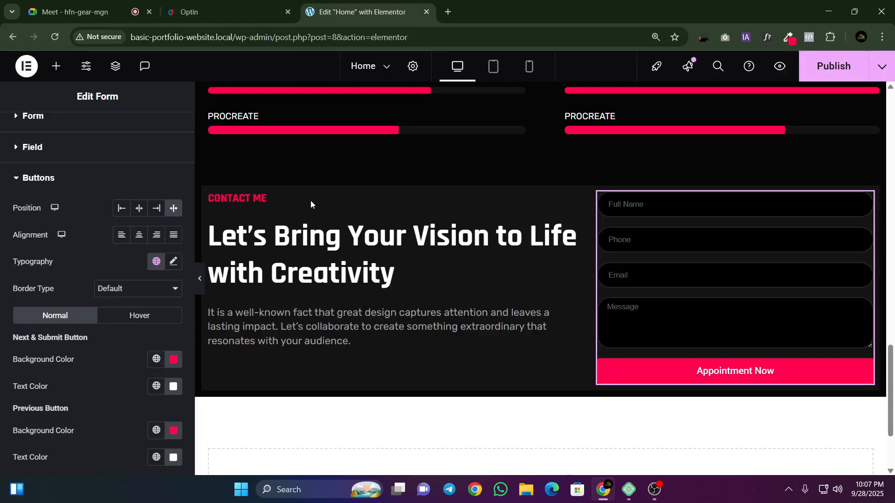
pyautogui.click(173, 262)
pyautogui.click(150, 319)
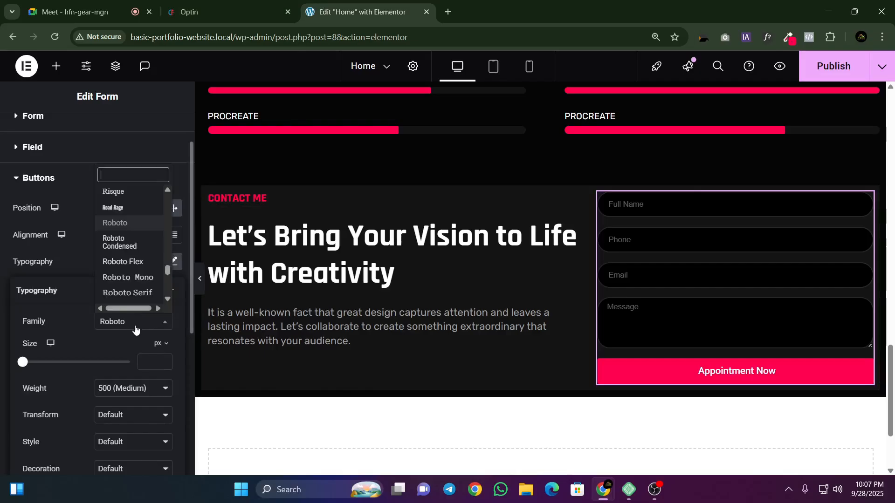
pyautogui.write('Rubik')
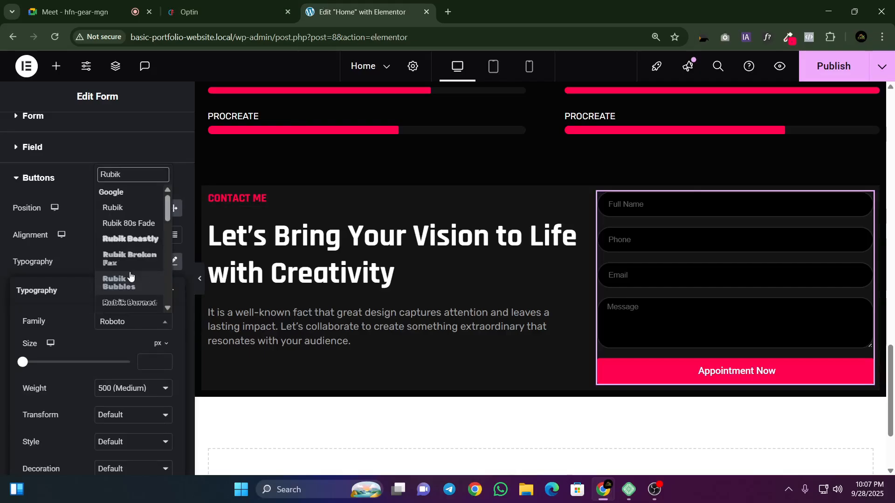
pyautogui.click(114, 207)
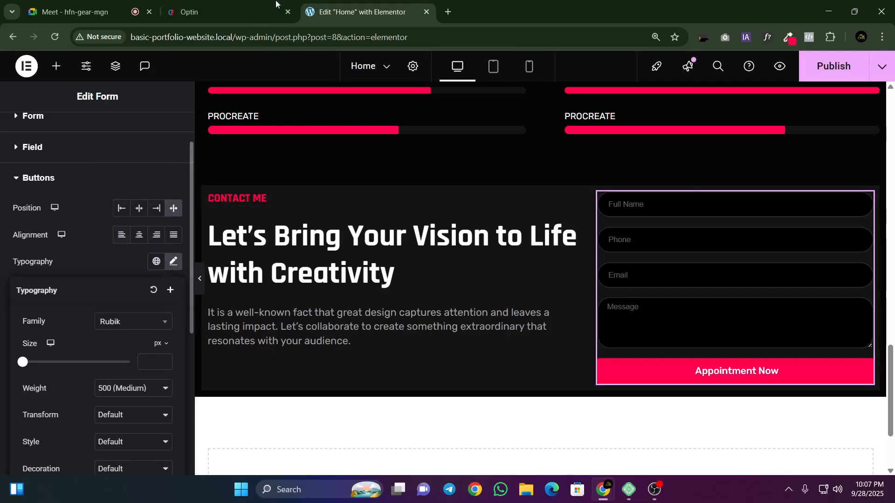
# Step: Check the reference button once more and set the form's button text size to 16 px
pyautogui.click(274, 4)
pyautogui.hotkey('ctrl', 'Tab')
pyautogui.click(143, 363)
pyautogui.write('16')
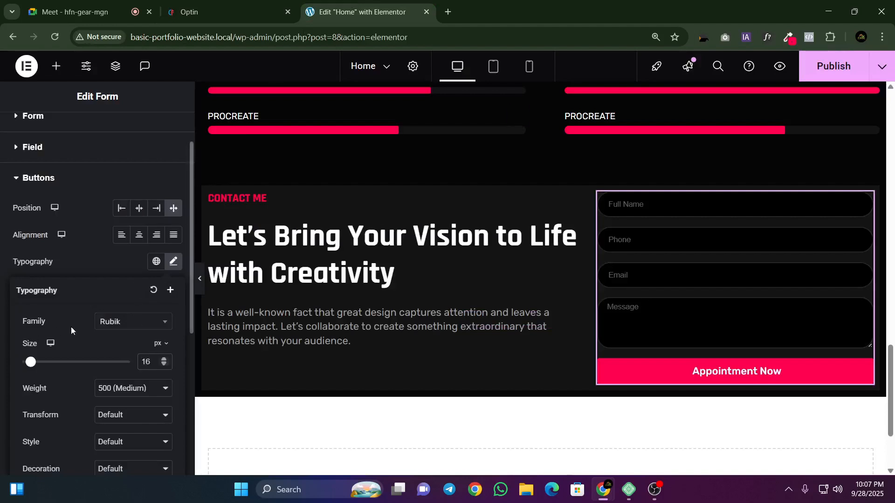
# Step: Set the line height of the form's button text to 16 px and check it against the reference Appointment Now button
pyautogui.scroll(-3, 71, 327)
pyautogui.click(139, 394)
pyautogui.write('1')
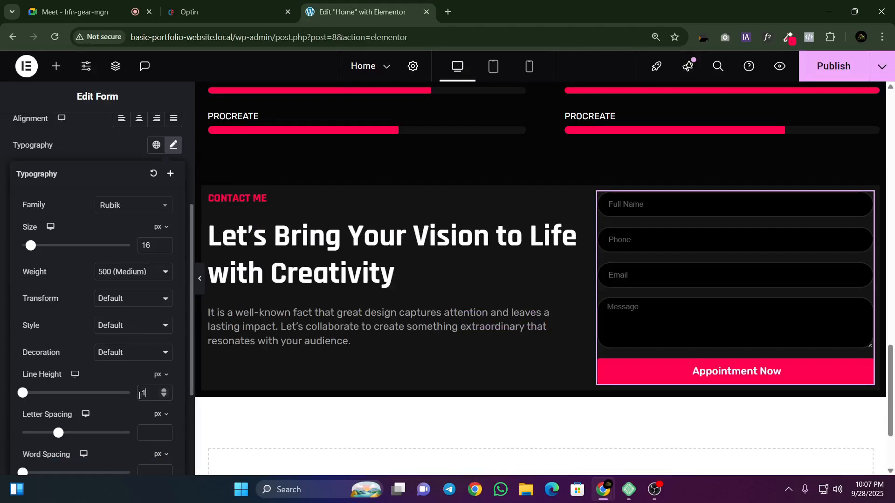
pyautogui.write('6')
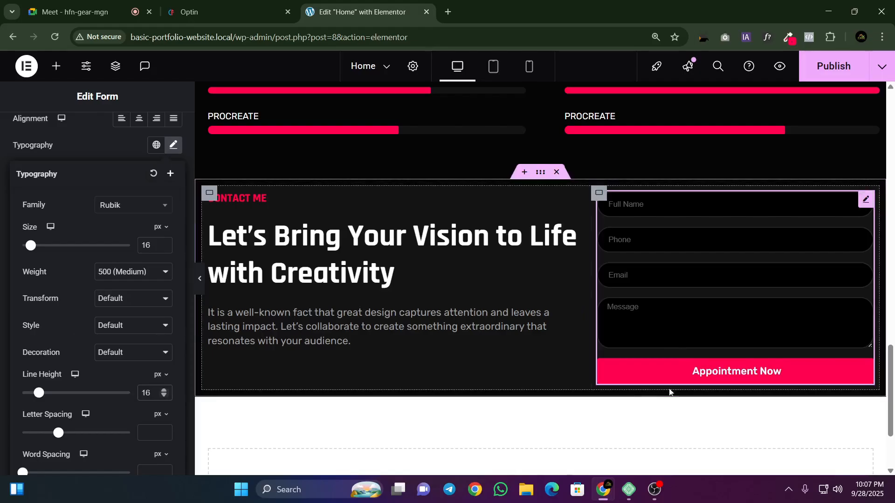
pyautogui.click(262, 4)
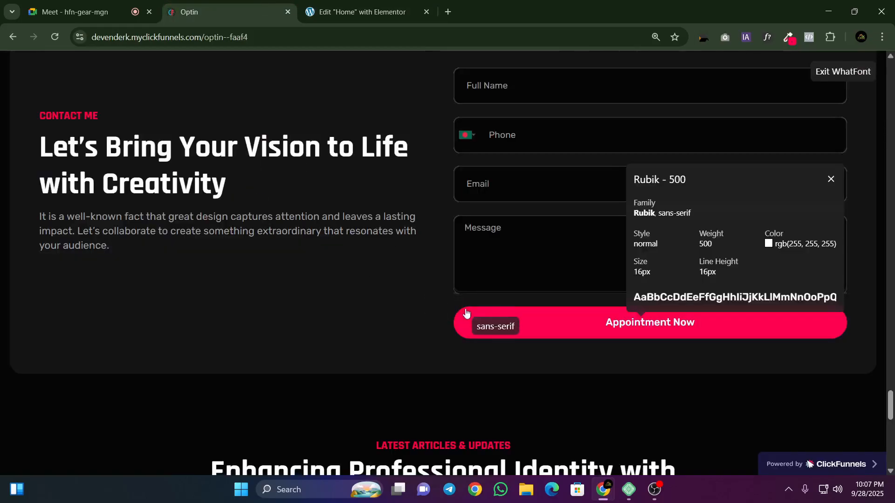
pyautogui.click(316, 12)
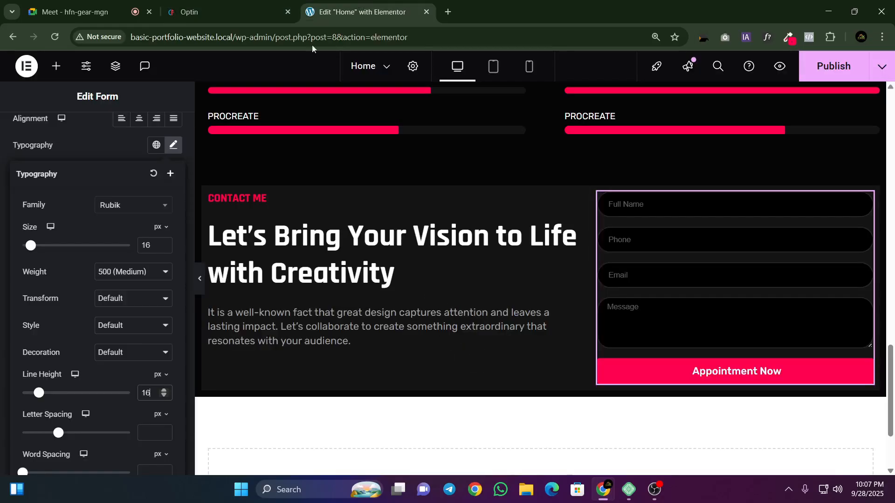
# Step: Round the form's Appointment Now button with a 20 px border radius on all corners and save the page
pyautogui.click(173, 148)
pyautogui.click(36, 394)
pyautogui.write('2')
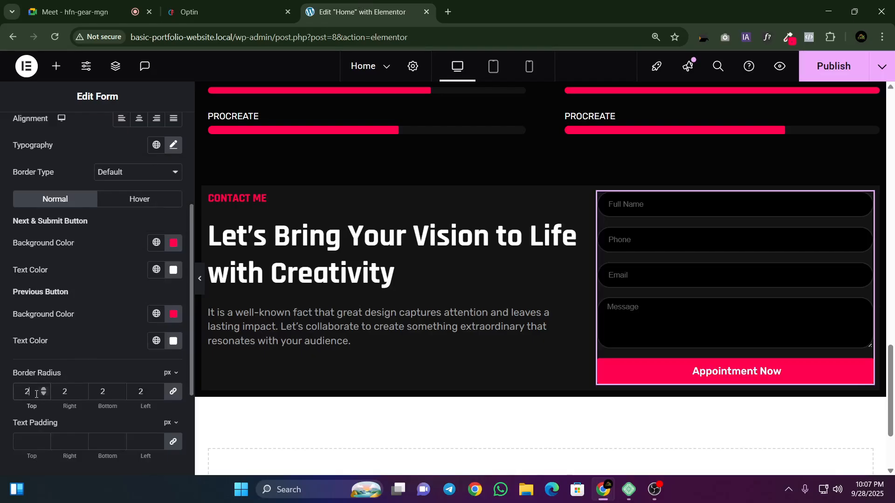
pyautogui.write('0')
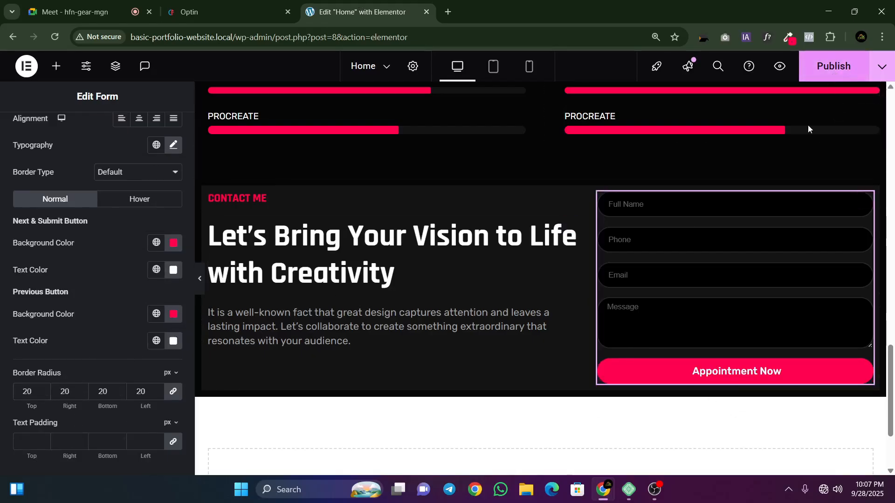
pyautogui.hotkey('ctrl', 's')
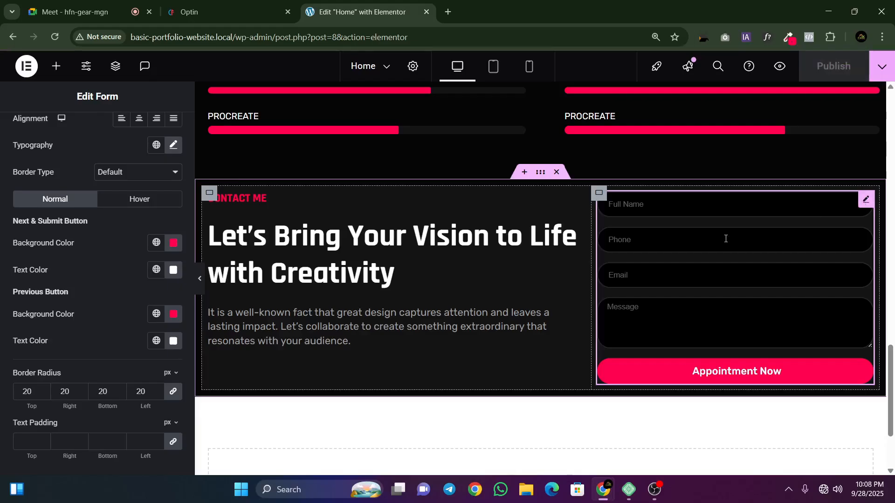
# Step: Review the form's Form and Field style settings, including colors, border width and border radius
pyautogui.click(274, 4)
pyautogui.click(324, 2)
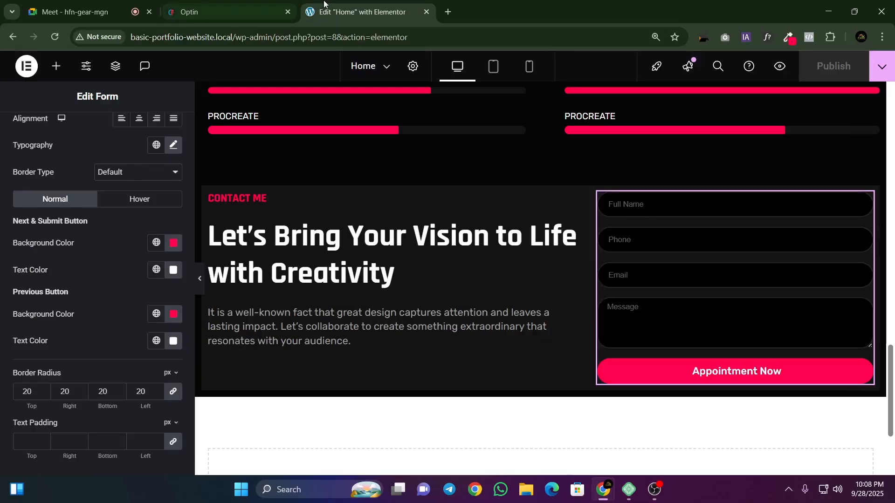
pyautogui.scroll(4, 101, 406)
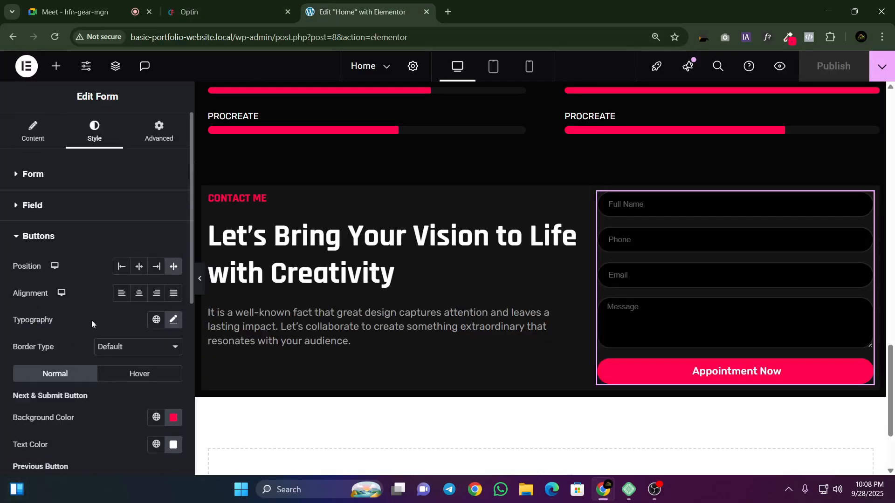
pyautogui.click(31, 239)
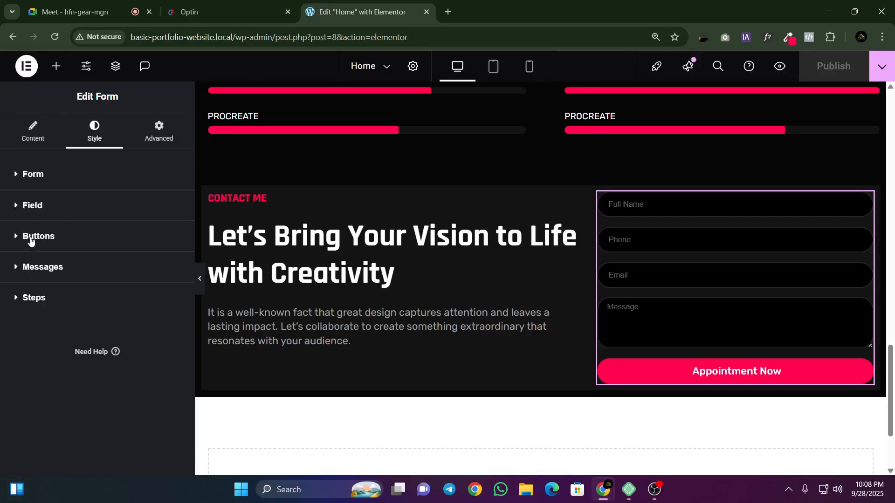
pyautogui.click(33, 180)
pyautogui.click(25, 173)
pyautogui.click(38, 206)
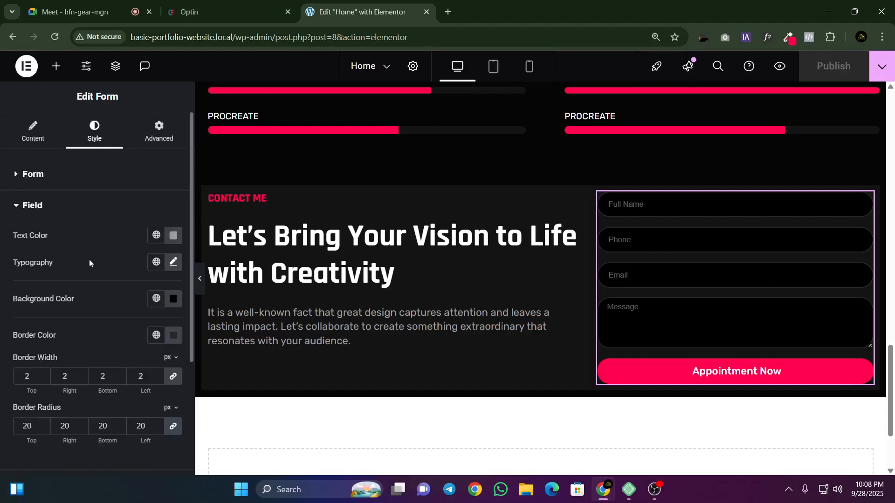
pyautogui.scroll(-3, 86, 289)
pyautogui.scroll(-2, 83, 317)
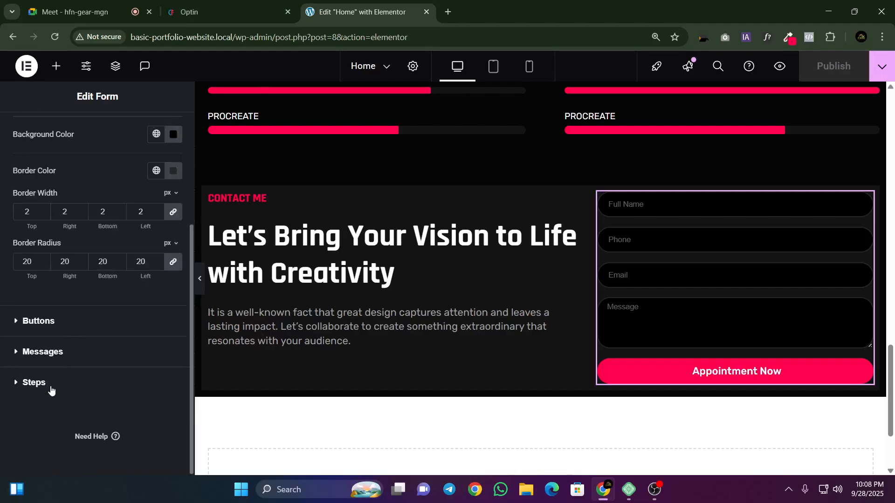
pyautogui.scroll(4, 79, 303)
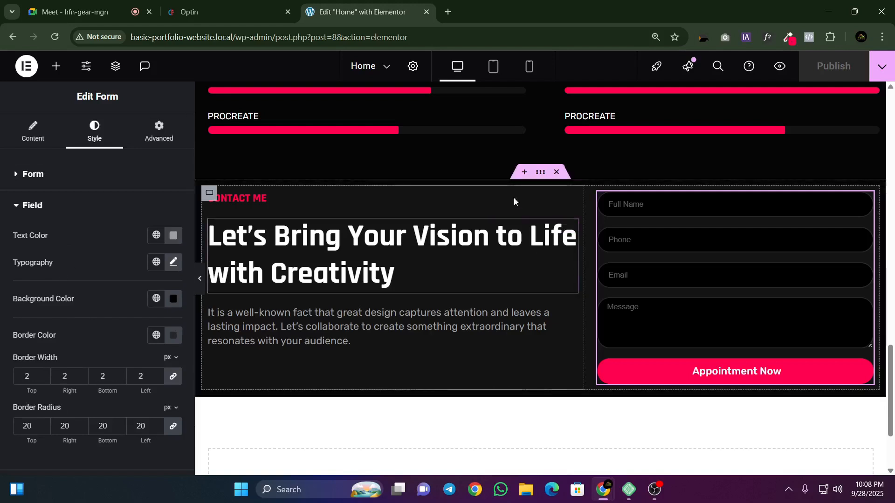
# Step: Try a 50 px top padding on the contact text column's container, then set its padding to 0 on every side
pyautogui.click(209, 193)
pyautogui.click(138, 145)
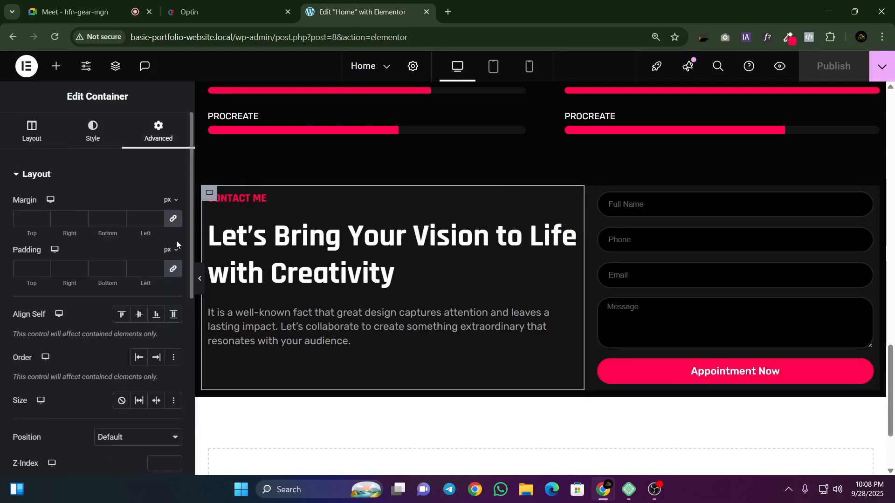
pyautogui.click(154, 277)
pyautogui.write('0')
pyautogui.write('5')
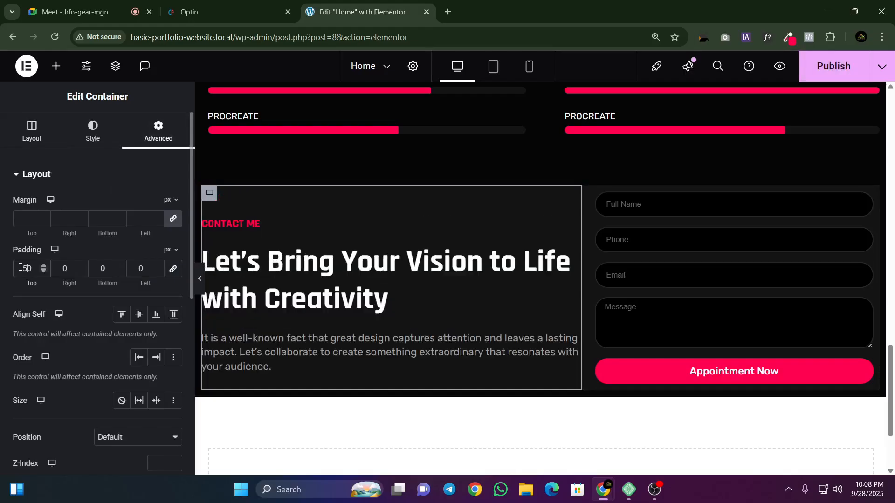
pyautogui.click(95, 263)
pyautogui.moveTo(33, 269); pyautogui.dragTo(14, 272)
pyautogui.press('BackSpace')
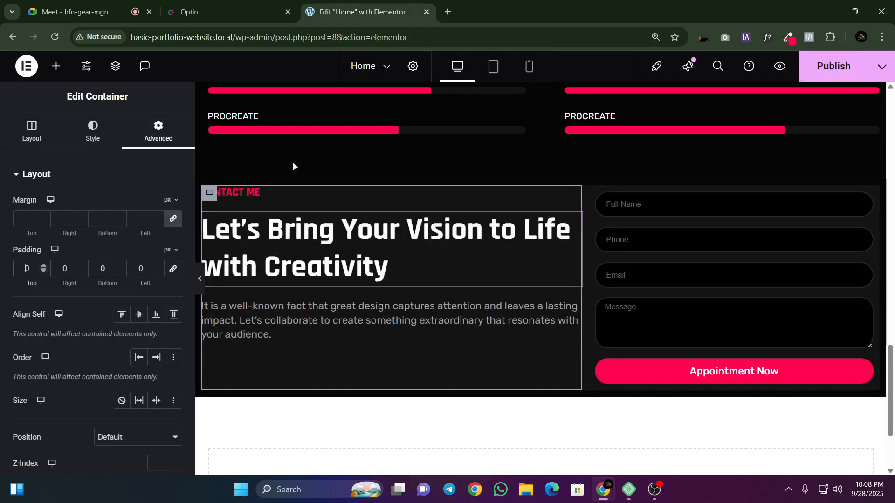
# Step: Select the container wrapping the contact row through the Structure tree and set its top and bottom padding to 50 px
pyautogui.rightClick(645, 247)
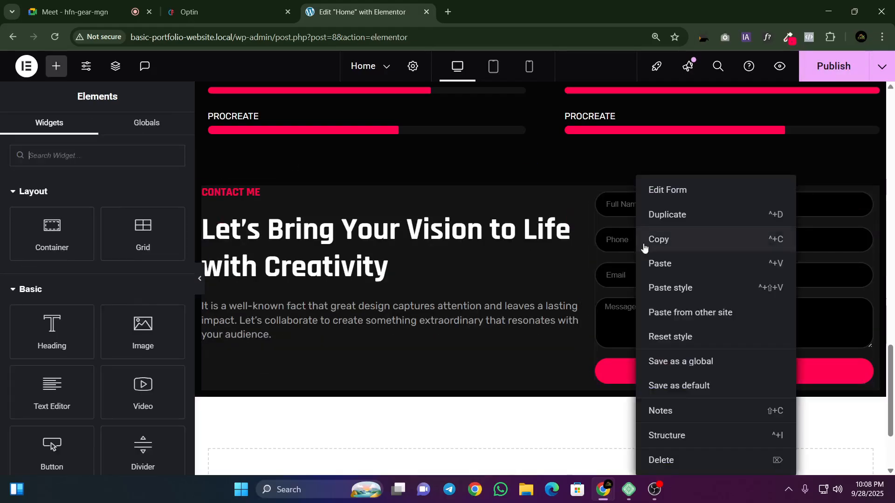
pyautogui.click(690, 436)
pyautogui.click(772, 273)
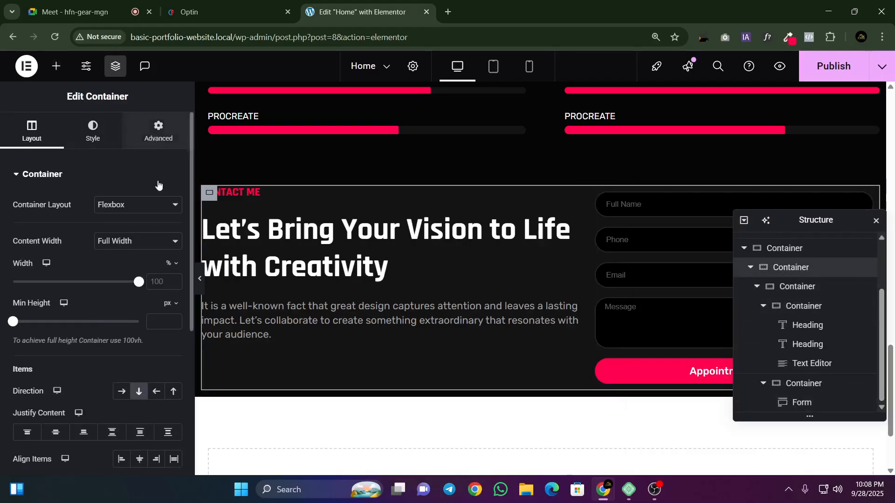
pyautogui.click(159, 130)
pyautogui.write('50')
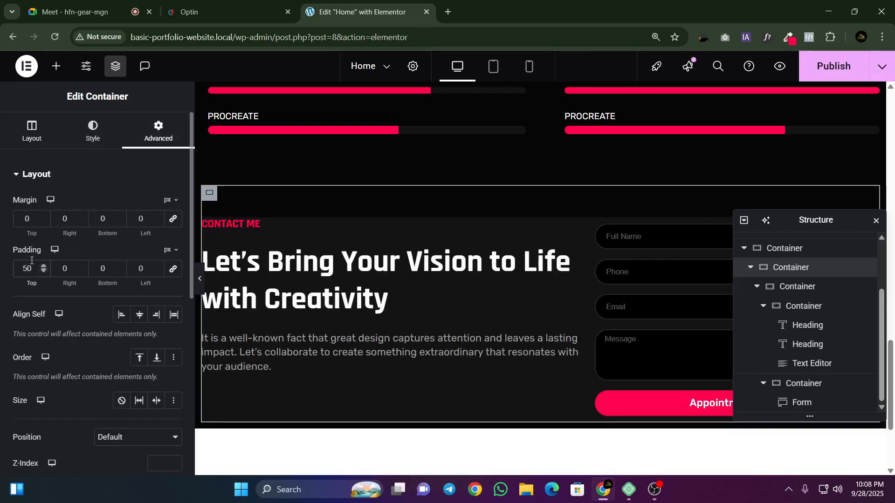
pyautogui.click(95, 271)
pyautogui.write('5')
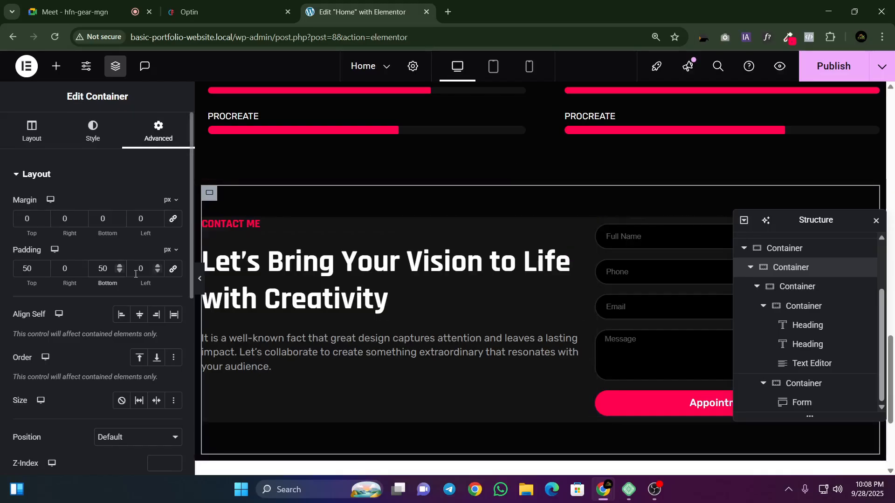
# Step: Set the top and bottom padding of the inner container holding the contact text and form to 50 px, and preview the section
pyautogui.click(797, 288)
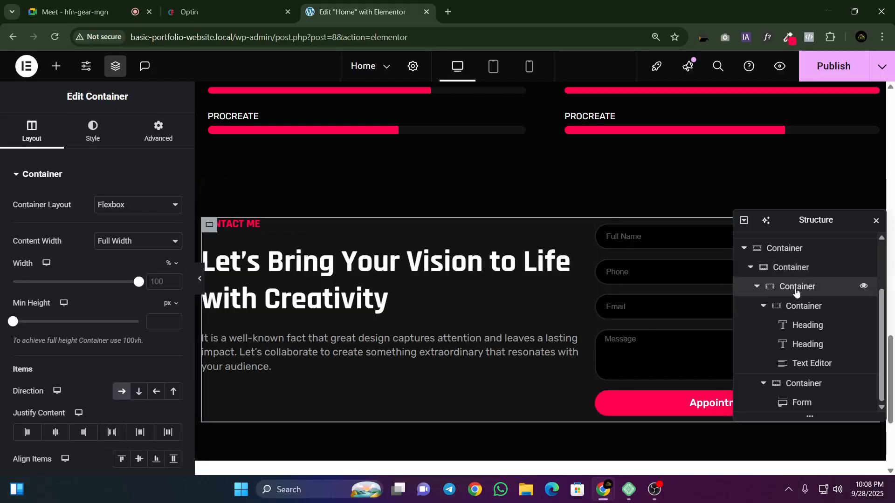
pyautogui.click(140, 136)
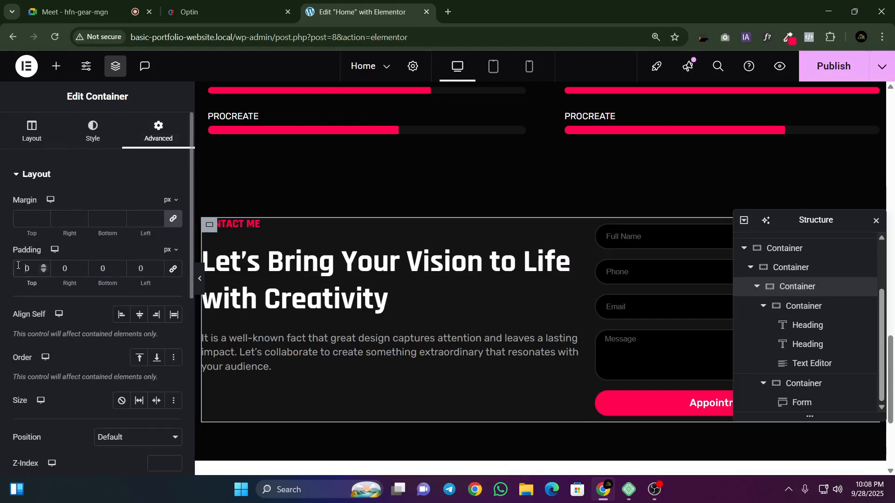
pyautogui.write('5')
pyautogui.click(99, 266)
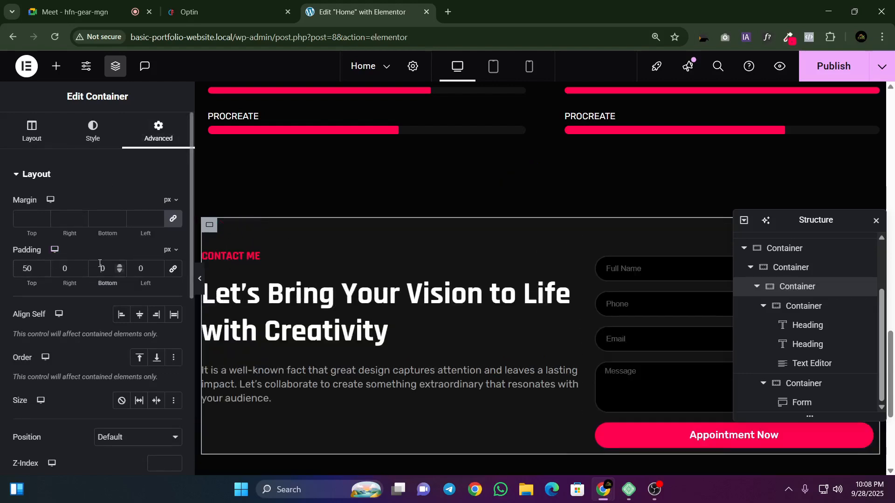
pyautogui.write('58')
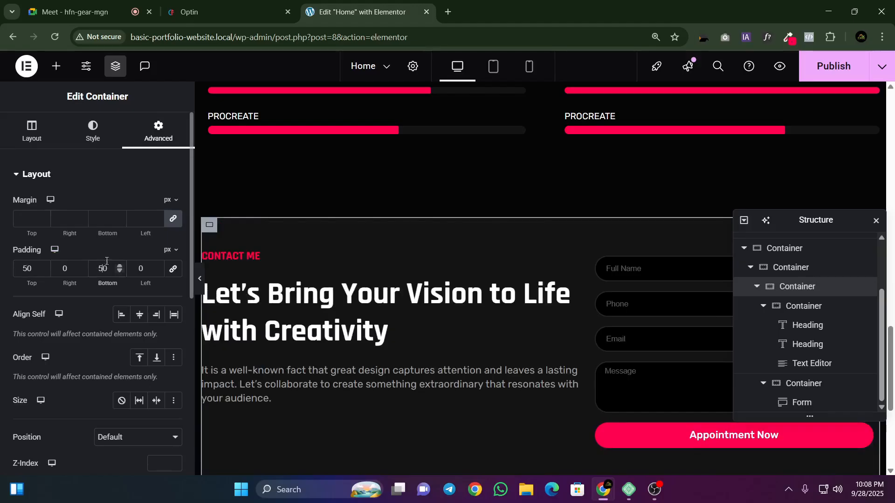
pyautogui.press('BackSpace')
pyautogui.scroll(-2, 298, 270)
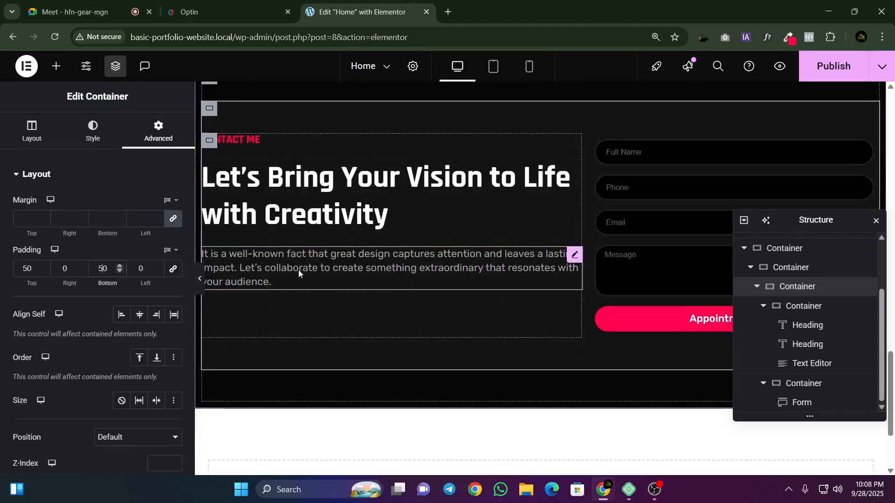
pyautogui.click(200, 279)
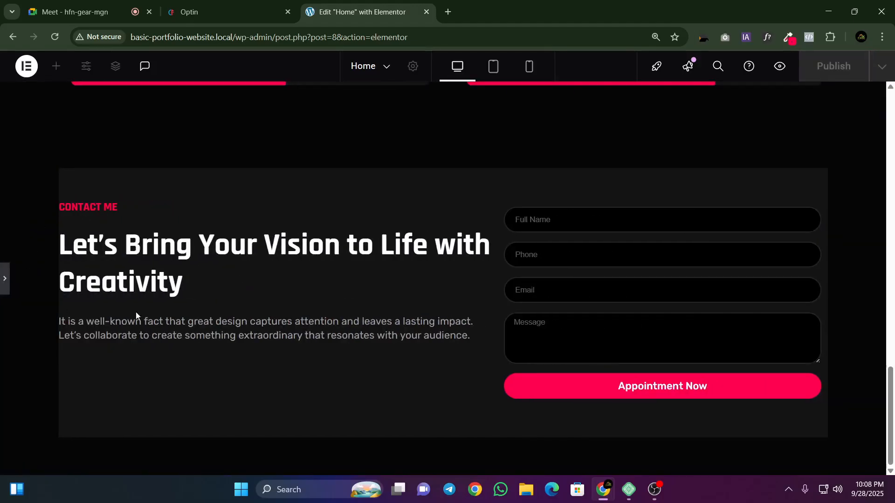
pyautogui.click(4, 282)
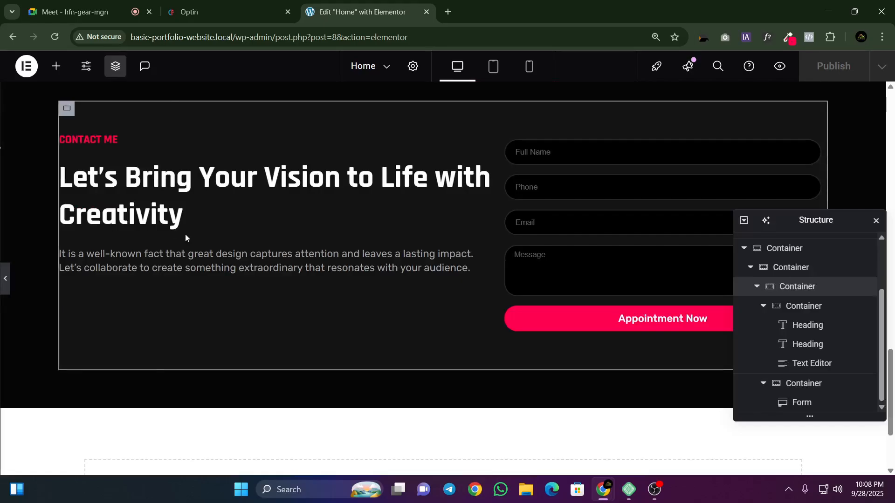
# Step: Set the left and right padding of the same inner contact container to 20 px and preview the section full width
pyautogui.click(134, 266)
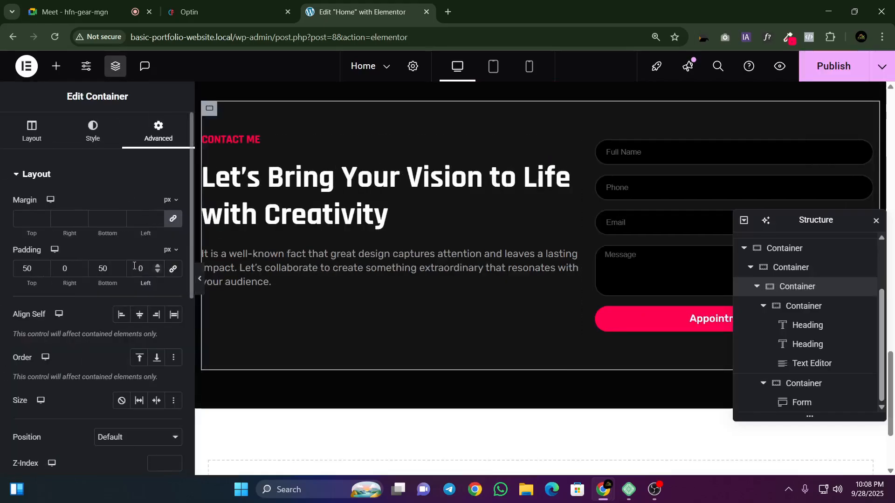
pyautogui.write('2')
pyautogui.click(64, 269)
pyautogui.write('2')
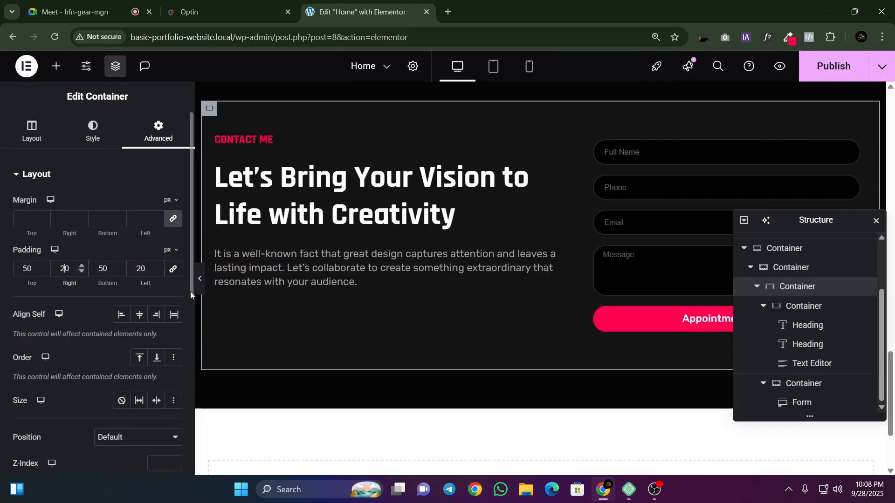
pyautogui.click(200, 279)
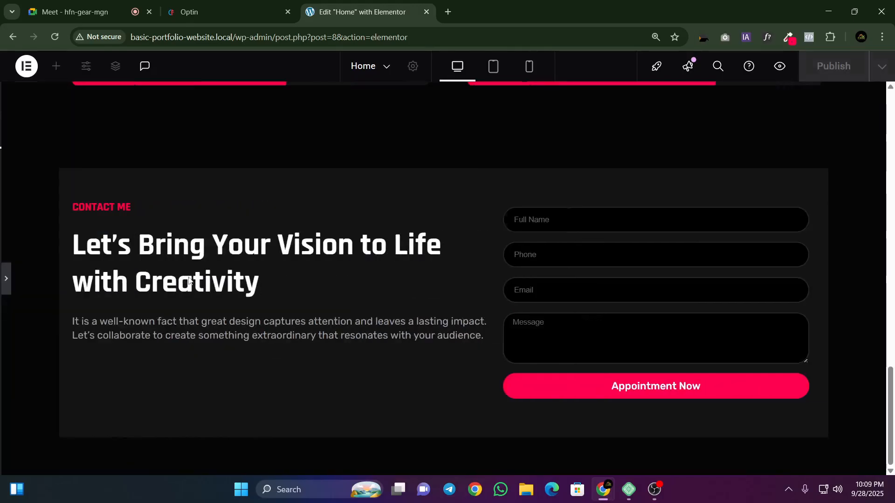
pyautogui.click(4, 279)
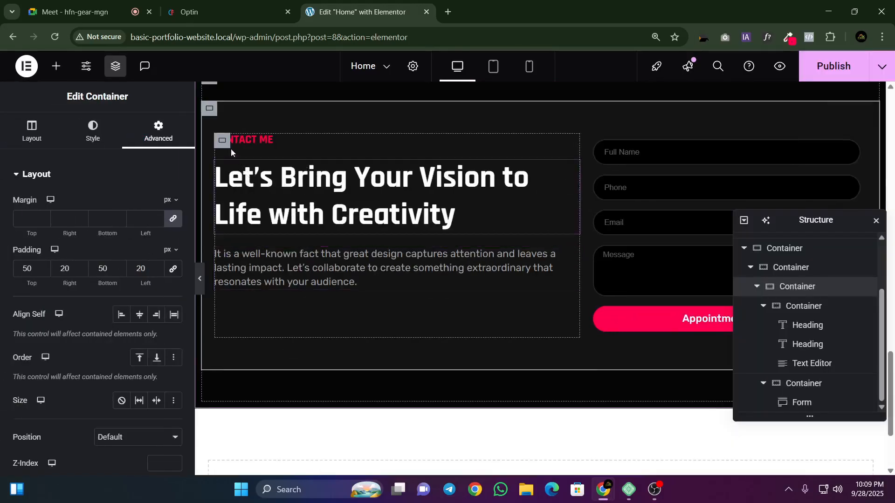
# Step: Set the width of the form column's container to 100% and check the layout settings of the contact text container
pyautogui.click(594, 140)
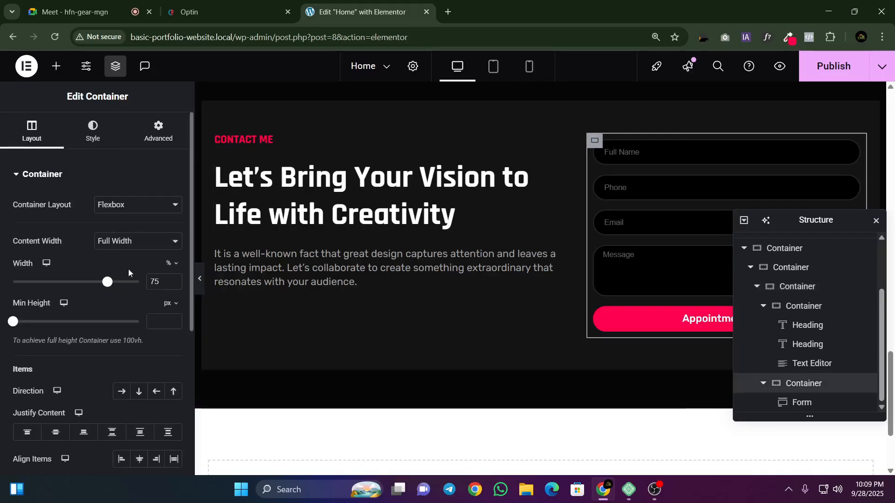
pyautogui.moveTo(112, 285); pyautogui.dragTo(140, 282)
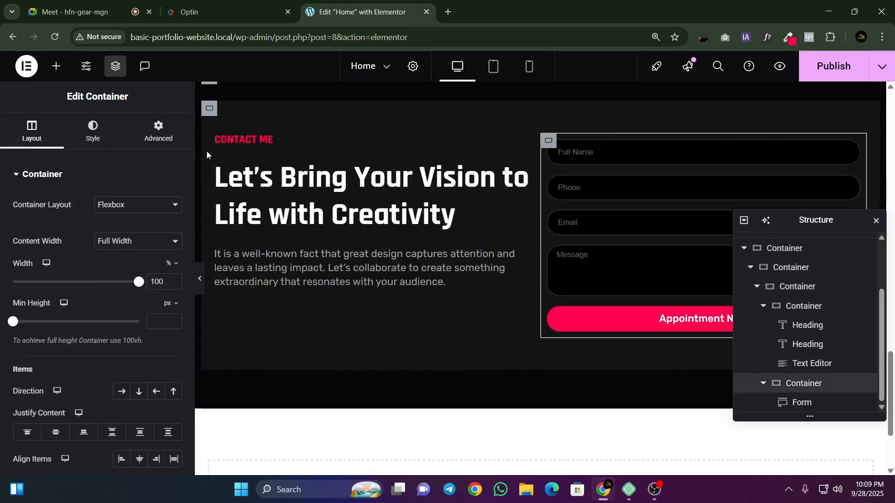
pyautogui.click(222, 141)
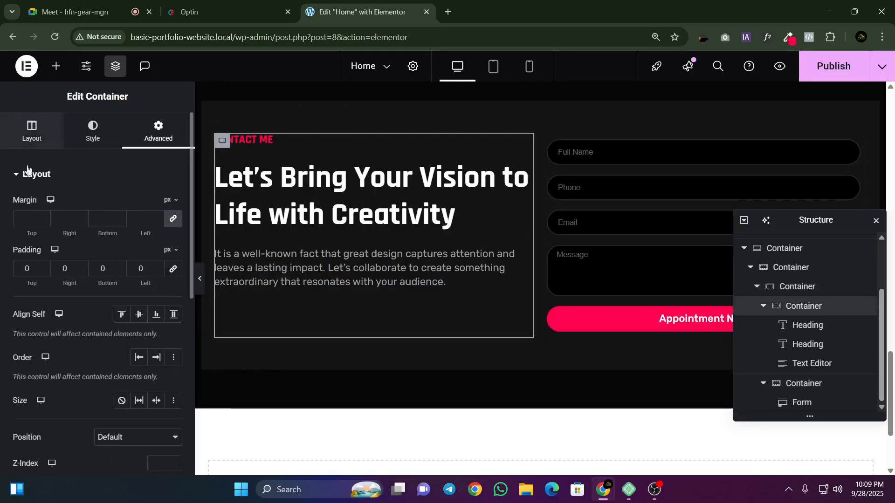
pyautogui.click(32, 132)
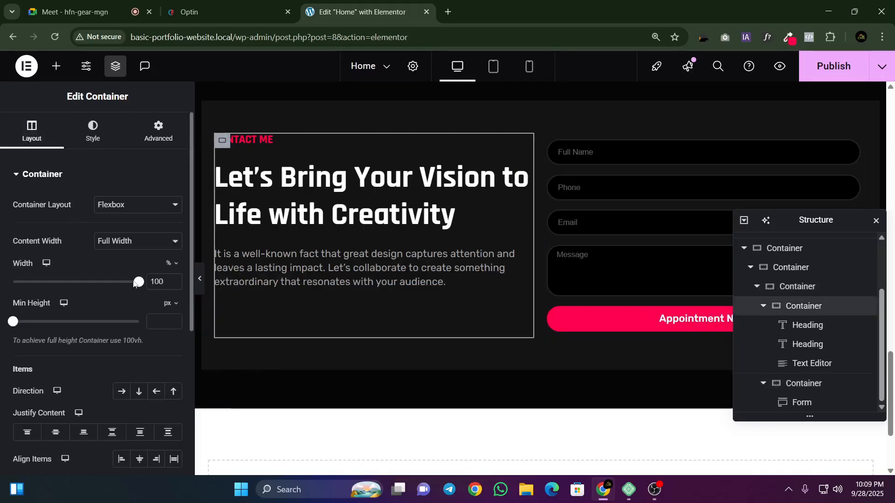
# Step: Preview the contact section full width and compare it with the reference page's contact section, closing the font inspector there
pyautogui.click(200, 280)
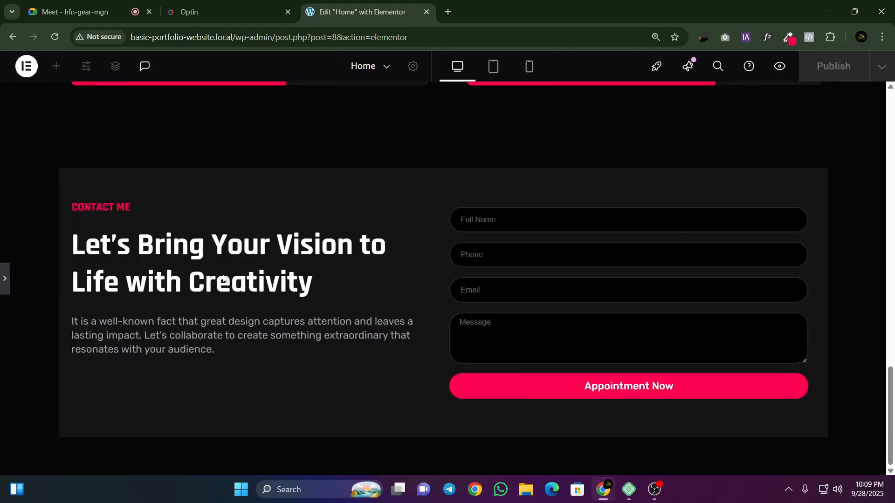
pyautogui.click(3, 279)
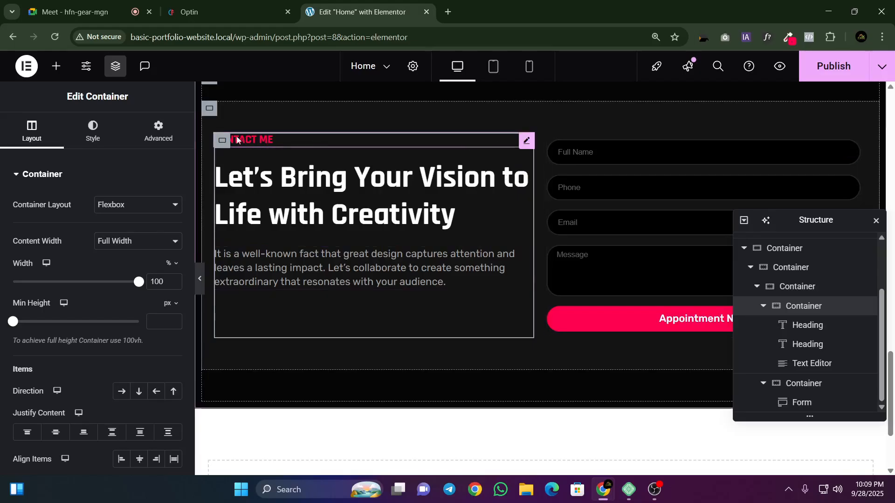
pyautogui.click(207, 14)
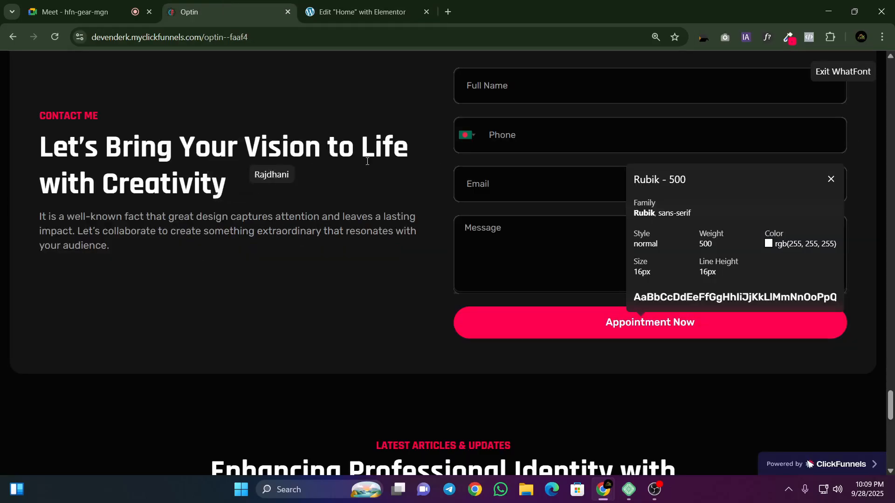
pyautogui.scroll(1, 396, 177)
pyautogui.click(840, 72)
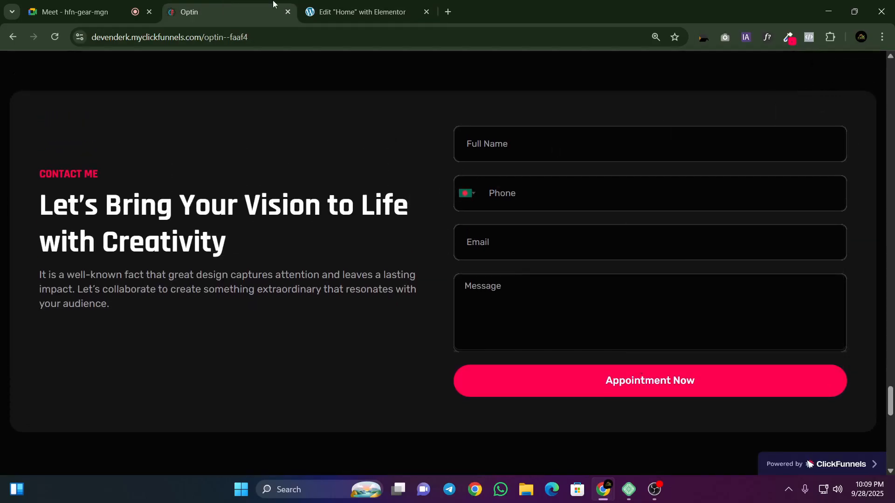
pyautogui.click(359, 12)
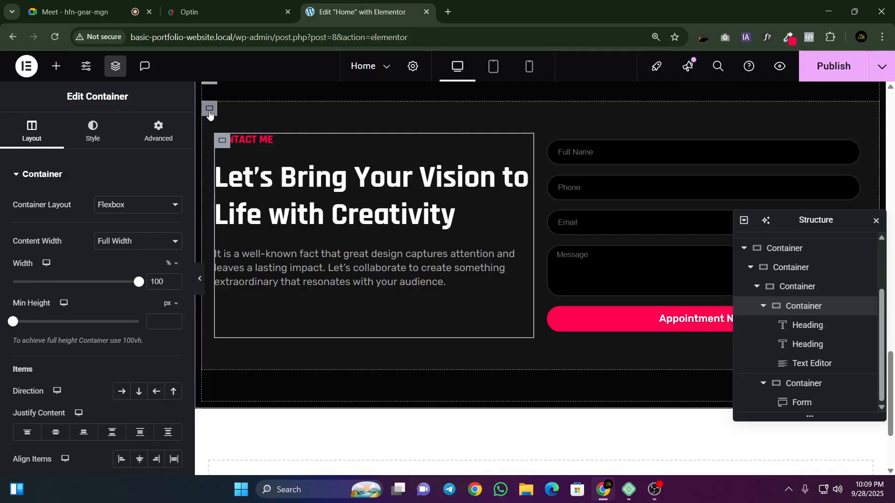
# Step: Set the top and bottom padding of the inner container holding the contact text and form to 60 px
pyautogui.click(209, 109)
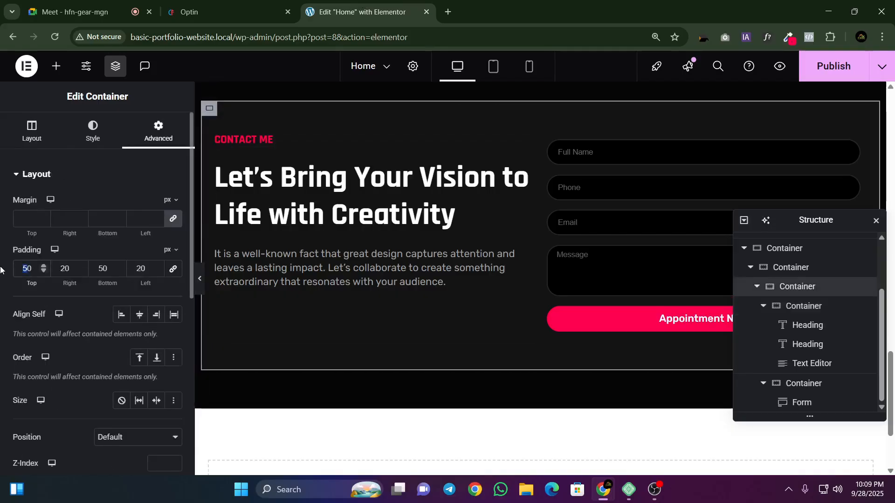
pyautogui.write('60')
pyautogui.doubleClick(104, 271)
pyautogui.write('60')
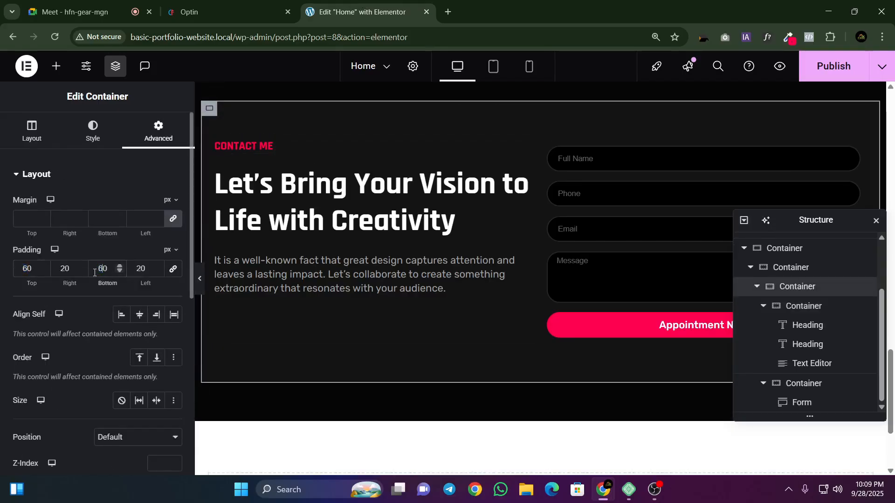
# Step: Set the left and right padding of the same inner contact container to 25 px and preview the section full width
pyautogui.doubleClick(64, 270)
pyautogui.write('25')
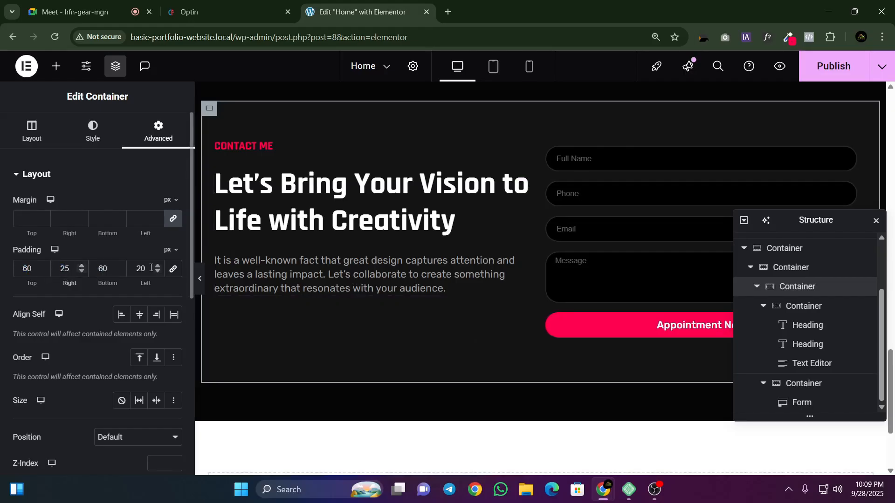
pyautogui.click(157, 266)
pyautogui.click(158, 266)
pyautogui.click(158, 266)
pyautogui.click(158, 266)
pyautogui.click(158, 267)
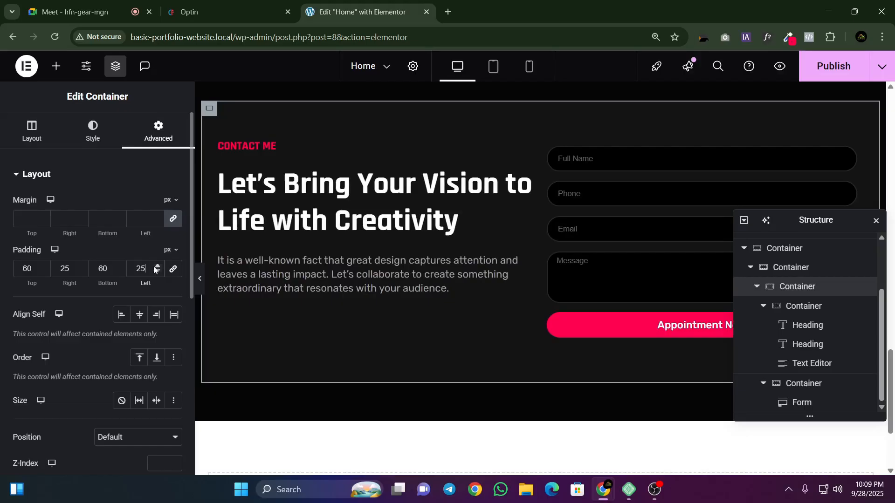
pyautogui.click(200, 287)
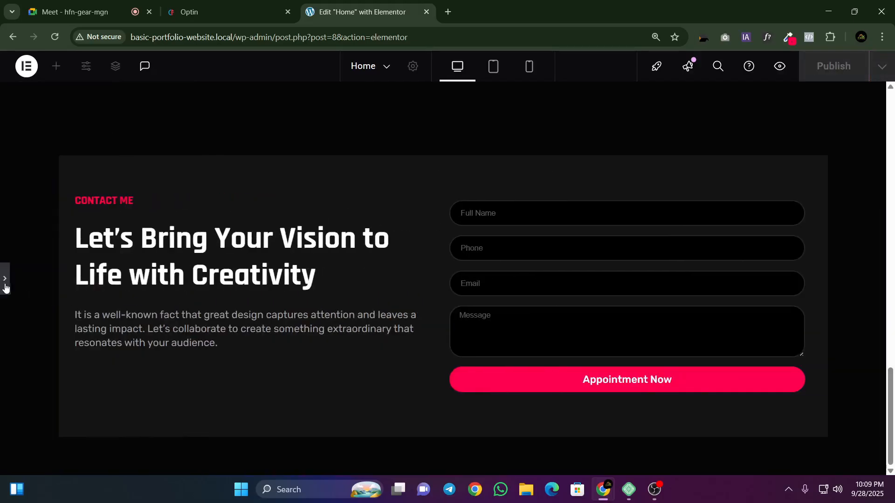
pyautogui.click(4, 284)
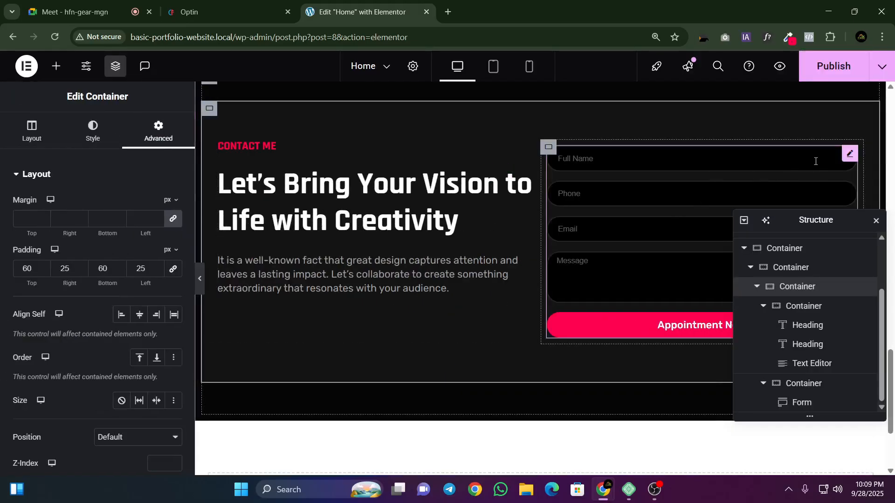
# Step: Set the top and bottom padding of the contact form widget to 20 px
pyautogui.click(849, 154)
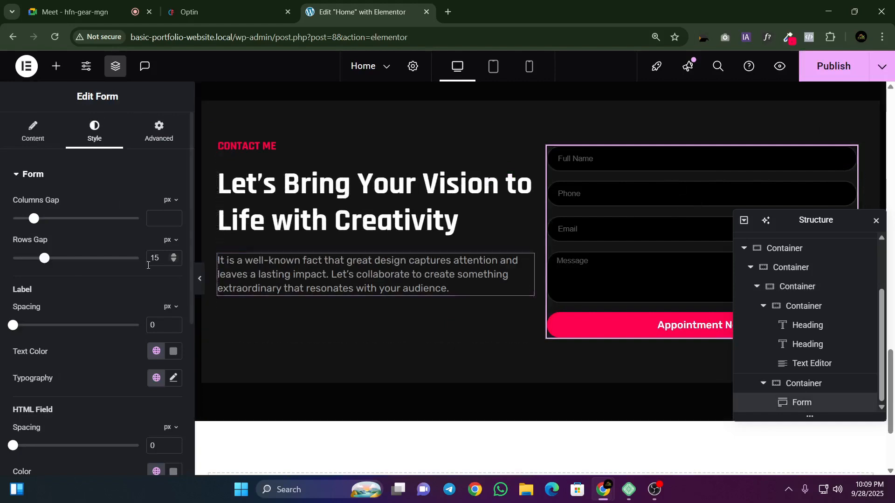
pyautogui.scroll(-5, 188, 134)
pyautogui.scroll(10, 130, 189)
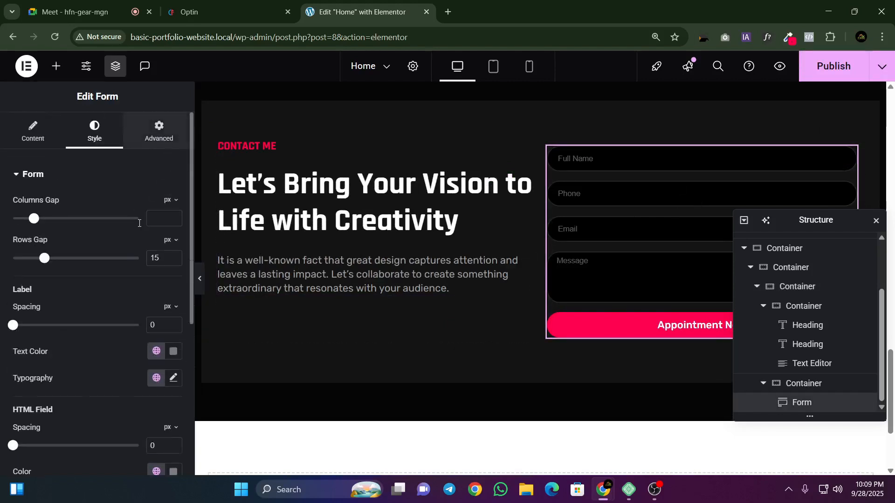
pyautogui.click(159, 130)
pyautogui.click(29, 270)
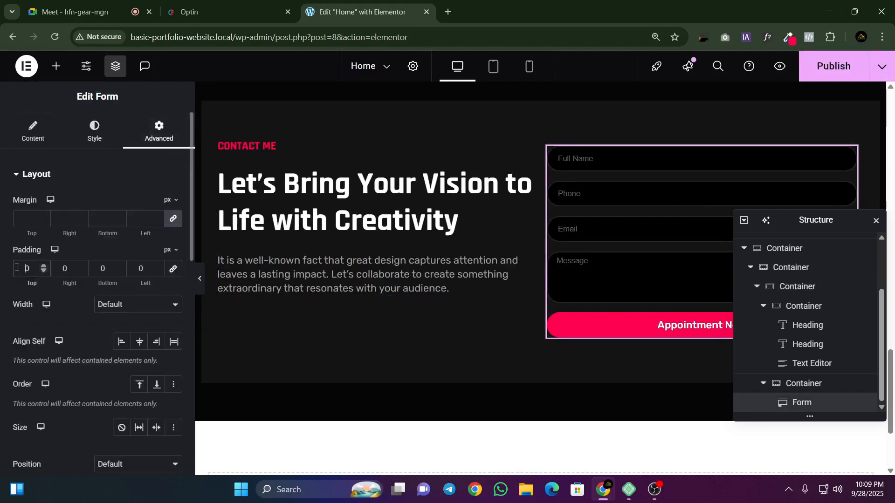
pyautogui.write('20')
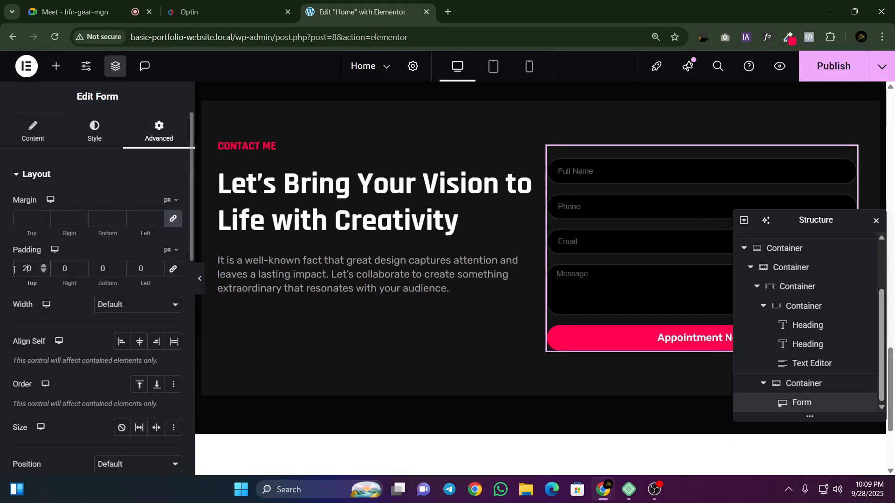
pyautogui.click(115, 268)
pyautogui.write('20')
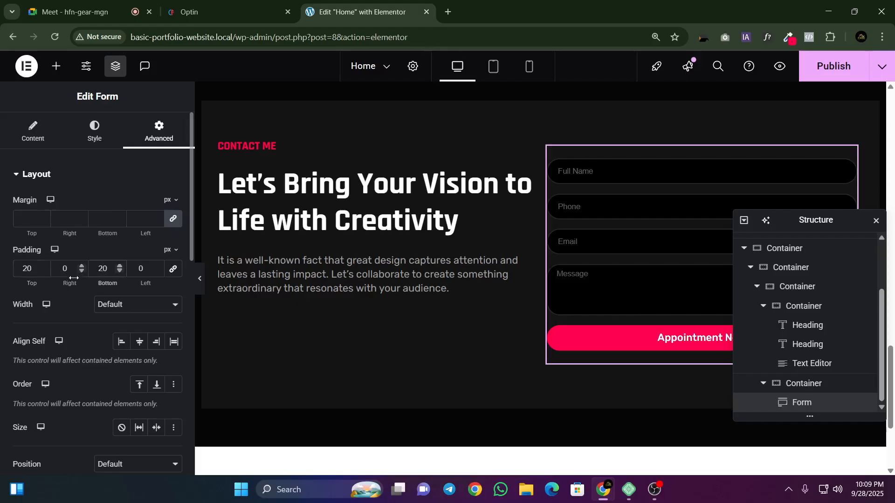
# Step: Set the left and right padding of the contact form widget to 20 px
pyautogui.click(139, 271)
pyautogui.write('20')
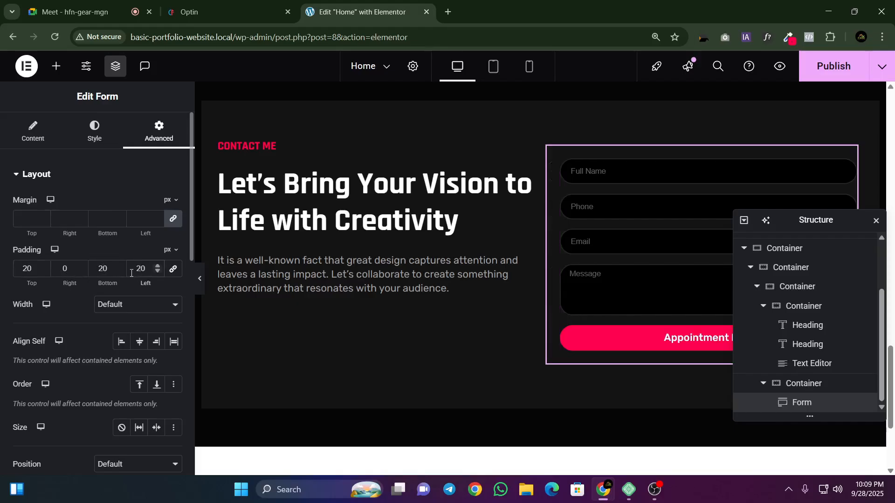
pyautogui.click(55, 264)
pyautogui.write('2')
# Step: Preview the section full width and try focusing the form's Full Name, Phone, Email and Message fields
pyautogui.click(199, 279)
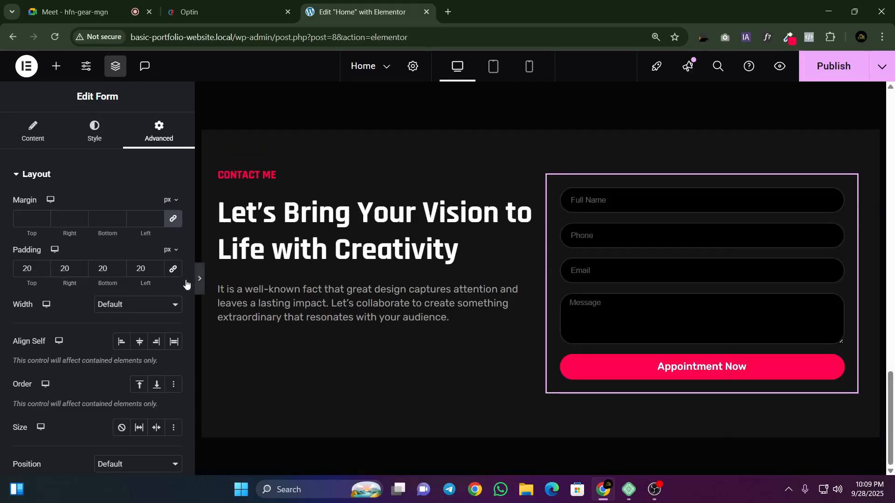
pyautogui.click(518, 205)
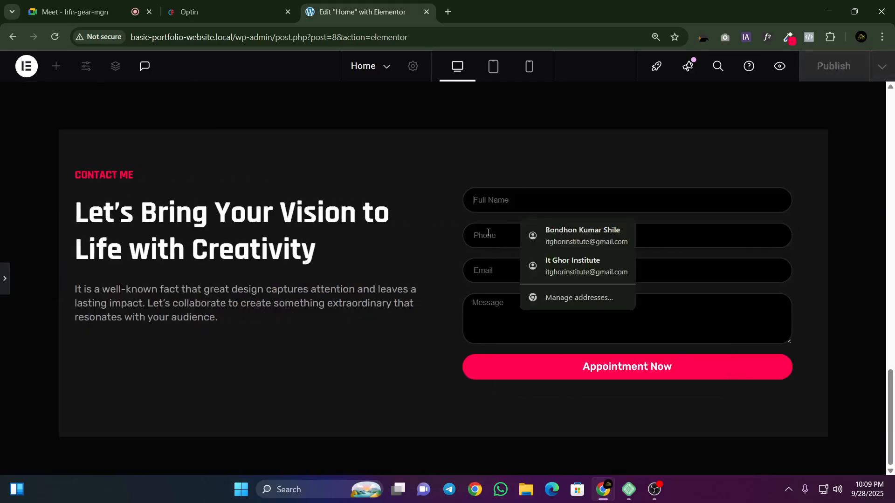
pyautogui.click(487, 235)
pyautogui.click(478, 277)
pyautogui.click(477, 306)
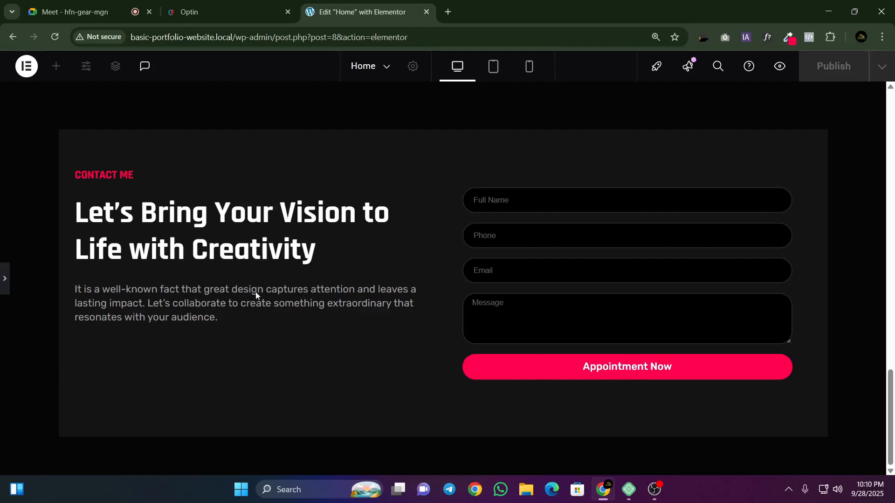
# Step: Set the contact form's right padding to 0 and publish the page
pyautogui.click(4, 280)
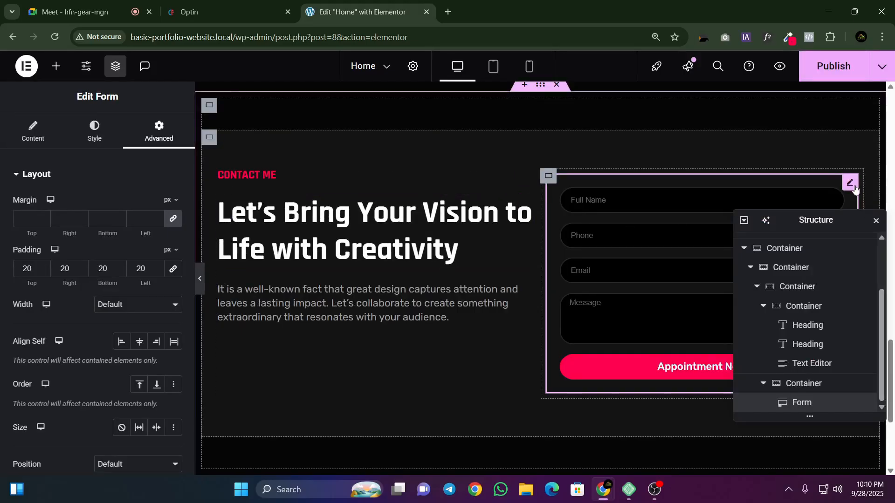
pyautogui.doubleClick(65, 269)
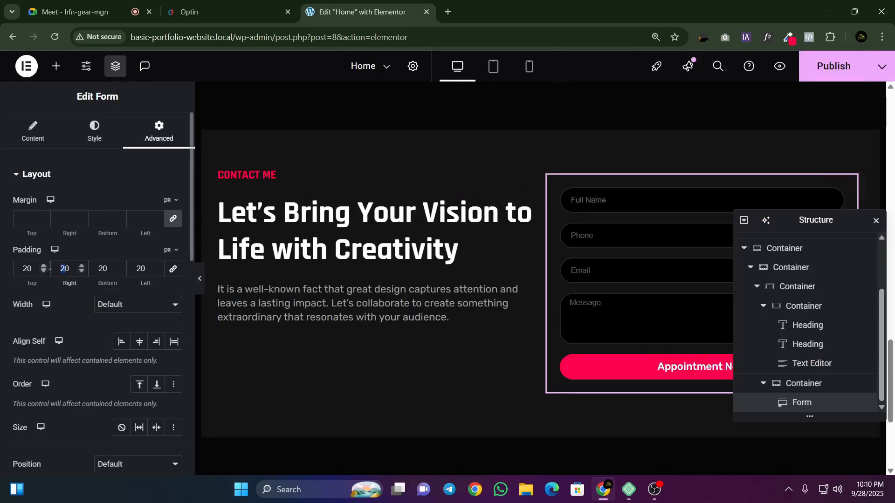
pyautogui.write('0')
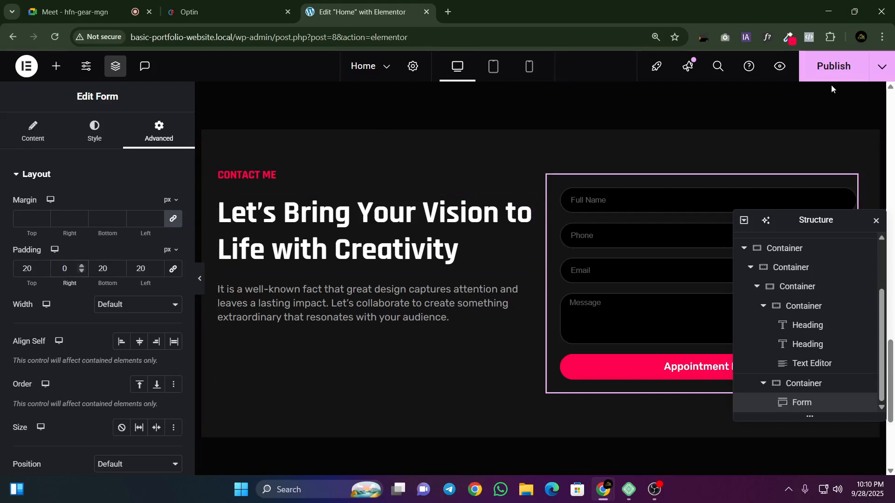
pyautogui.click(832, 70)
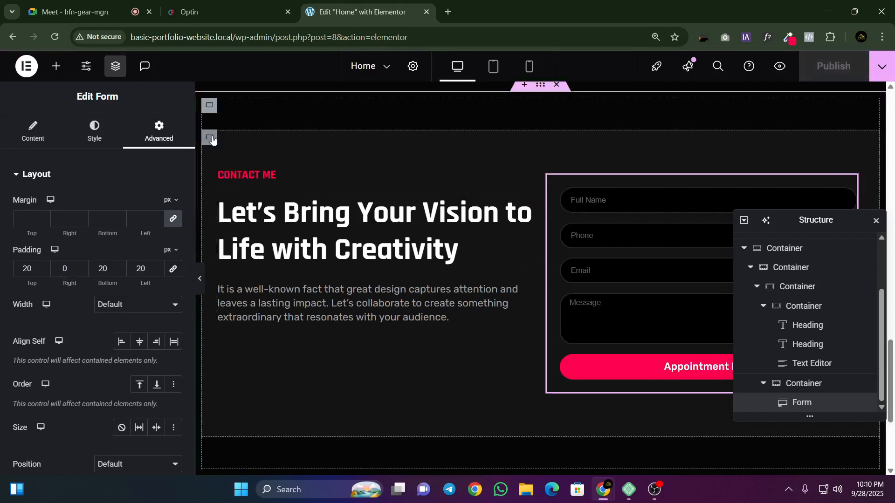
# Step: Select the inner container holding the contact text and form, and check the Google Meet call before returning to the Elementor editor
pyautogui.click(778, 273)
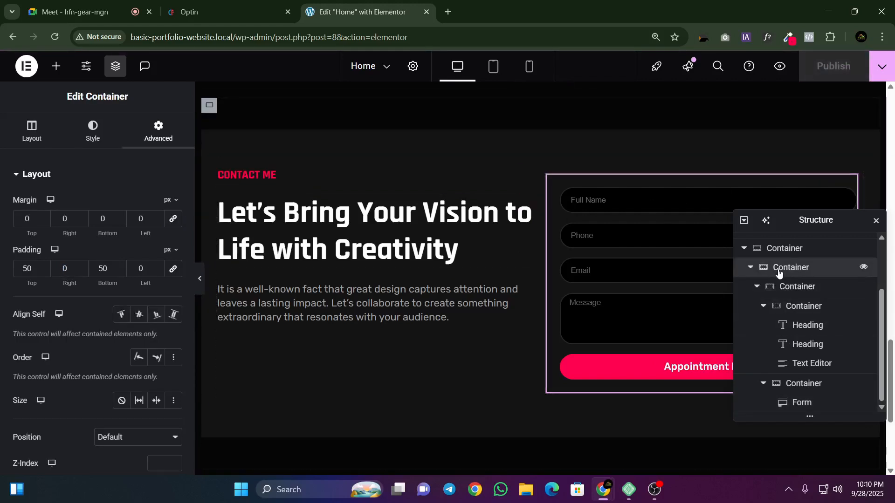
pyautogui.click(777, 286)
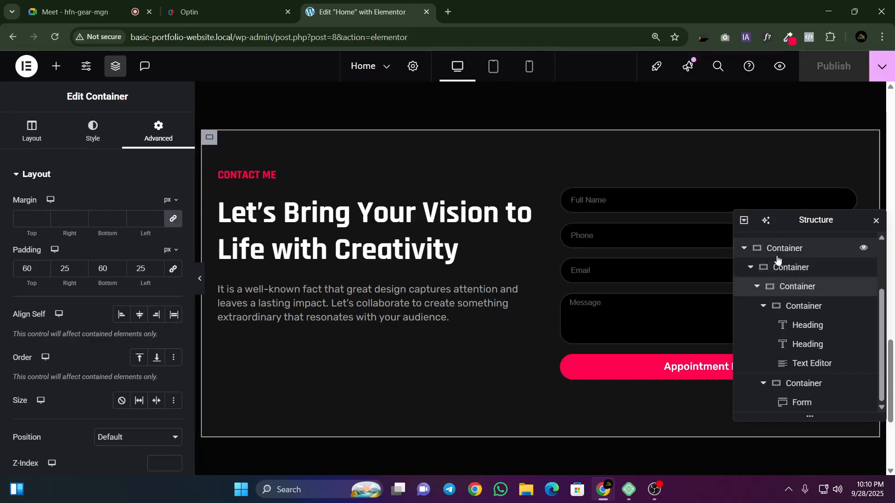
pyautogui.click(74, 12)
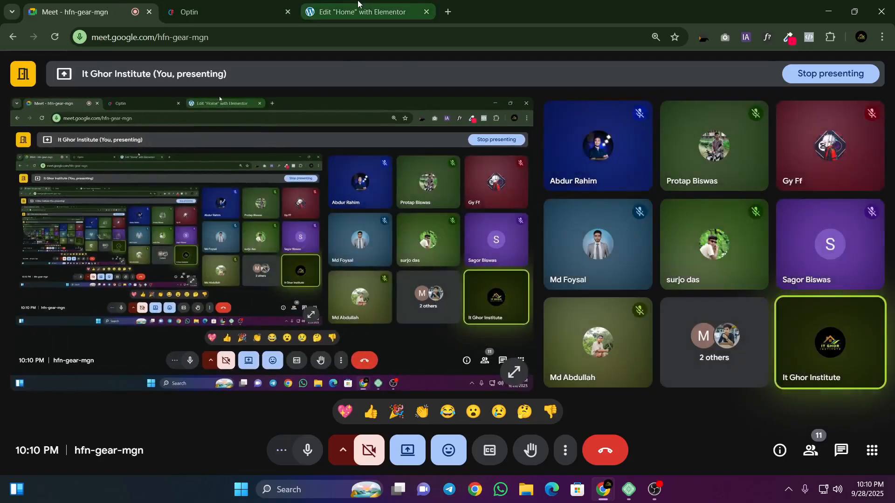
pyautogui.click(358, 6)
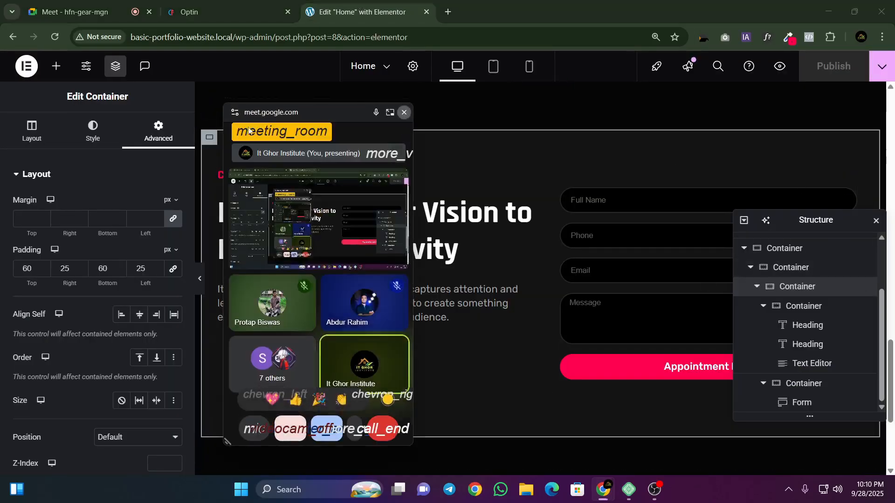
# Step: Give the inner contact container a border radius of 20 px on all corners
pyautogui.click(10, 120)
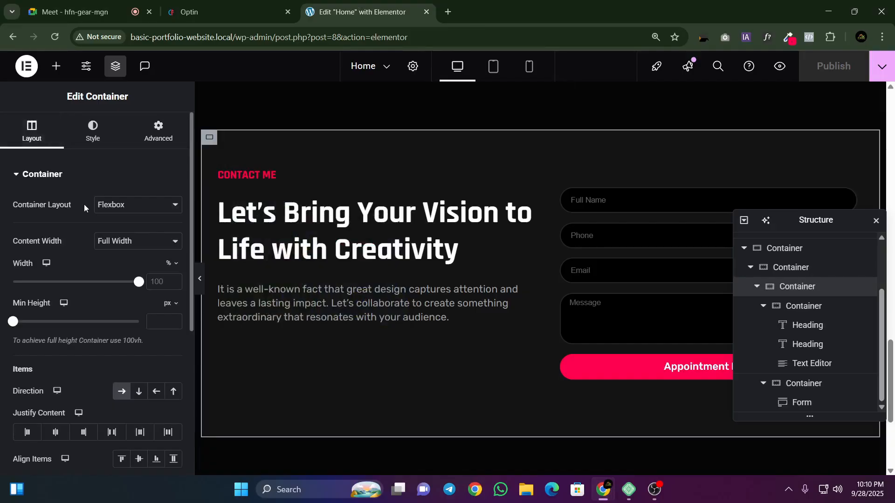
pyautogui.scroll(-5, 84, 204)
pyautogui.scroll(5, 80, 242)
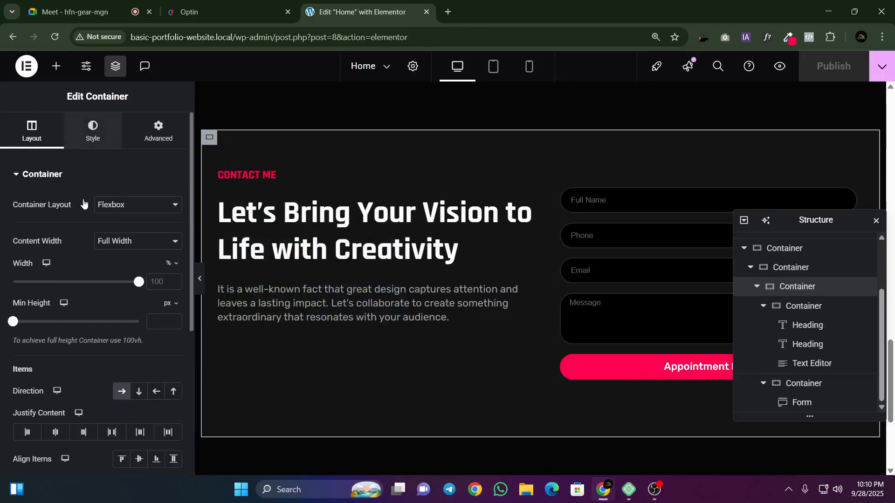
pyautogui.click(92, 131)
pyautogui.scroll(-3, 96, 249)
pyautogui.click(40, 352)
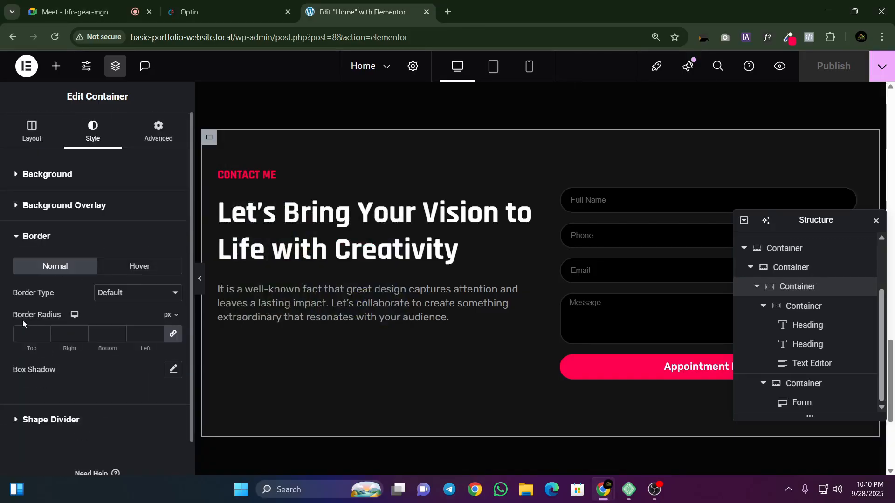
pyautogui.click(30, 333)
pyautogui.write('20')
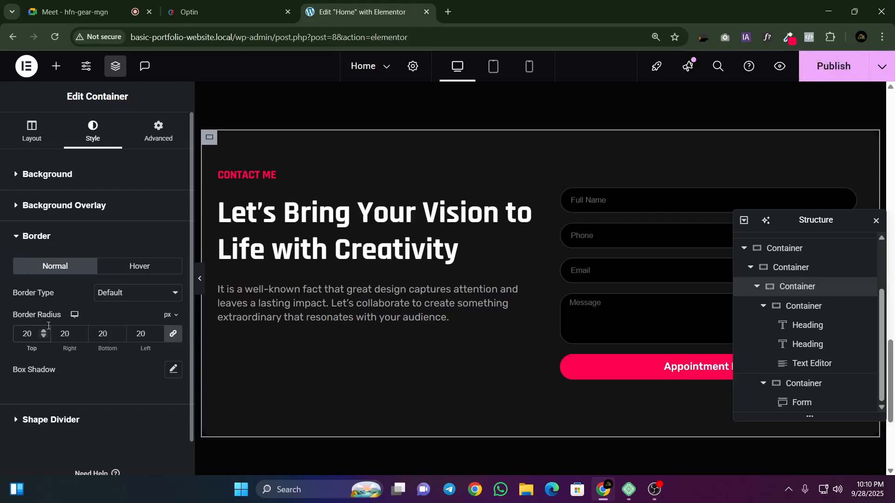
# Step: Preview the rounded contact section full width and compare it with the contact section on the reference page
pyautogui.click(201, 279)
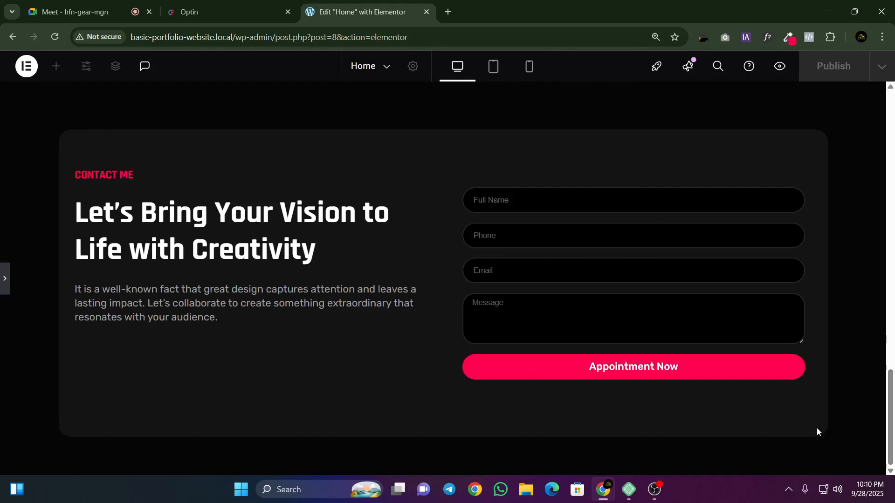
pyautogui.click(210, 12)
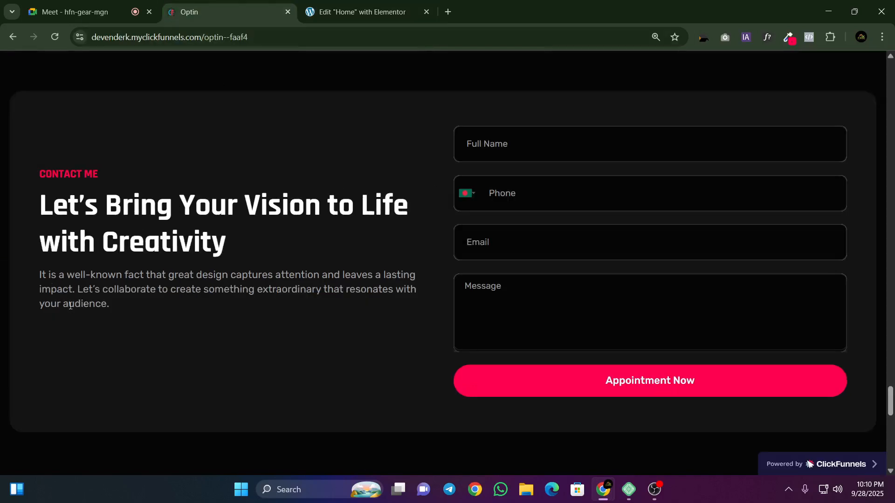
pyautogui.click(351, 4)
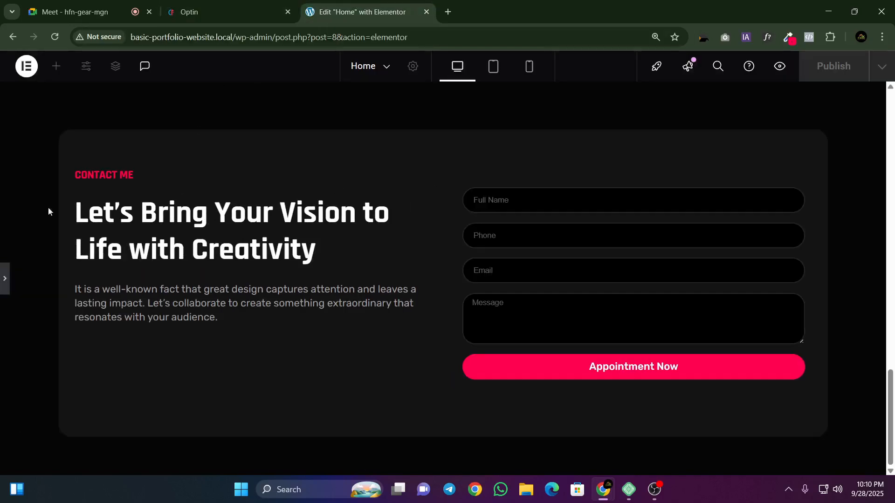
# Step: Set the padding of the container holding the contact form to 0 px on all sides
pyautogui.click(3, 287)
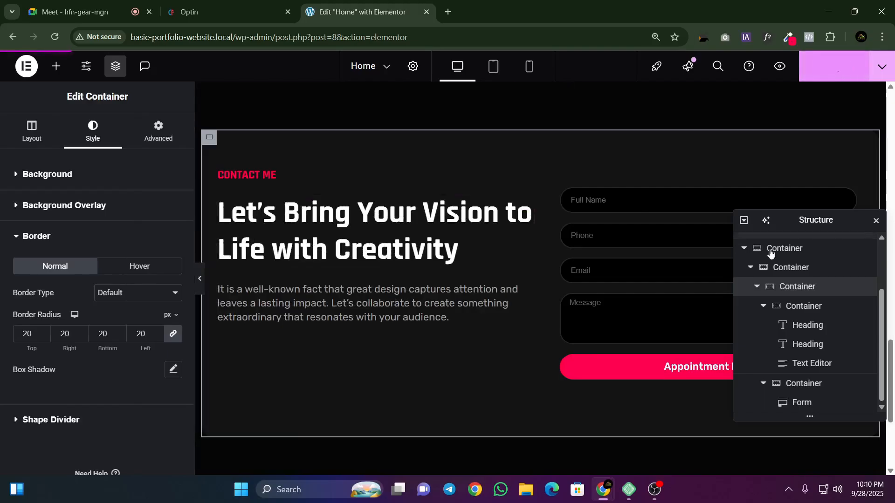
pyautogui.click(875, 221)
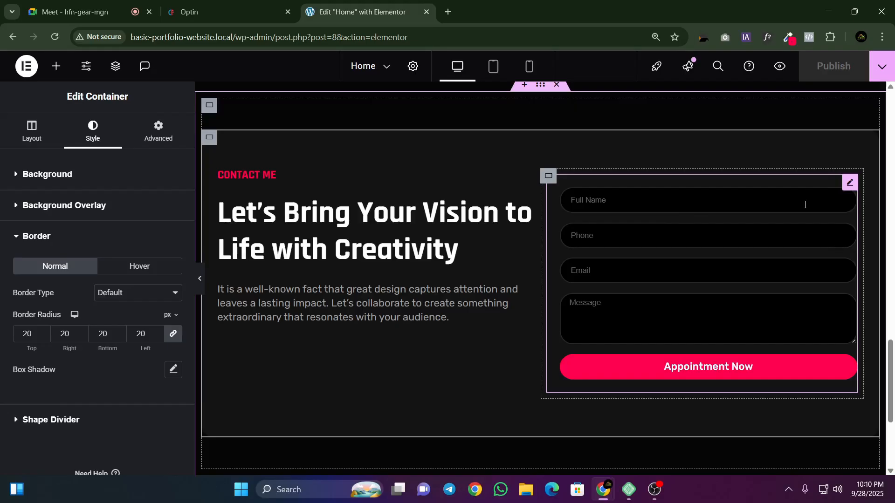
pyautogui.click(549, 183)
pyautogui.click(169, 143)
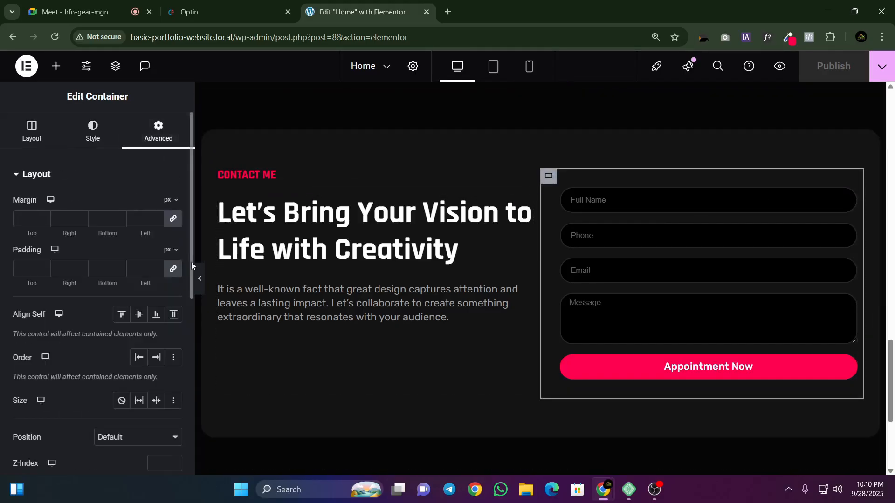
pyautogui.click(178, 268)
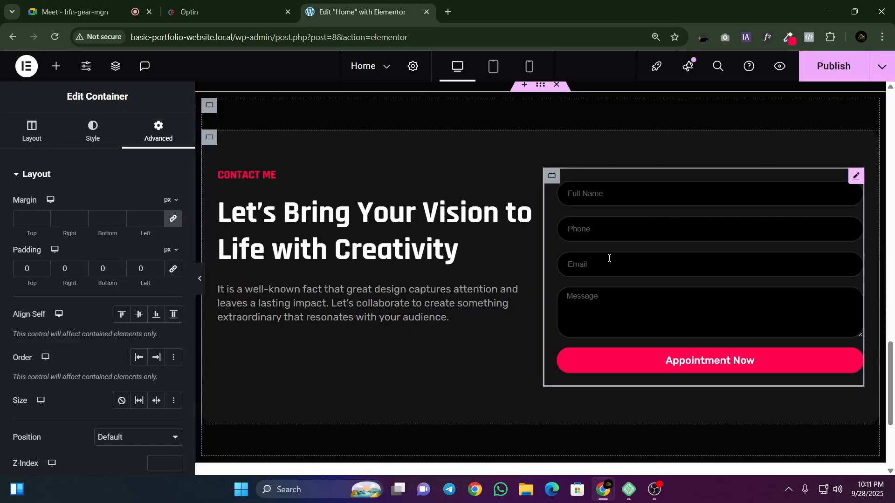
# Step: Center the contact text container's content vertically to match the reference page, save the page, and preview the section full width
pyautogui.click(211, 4)
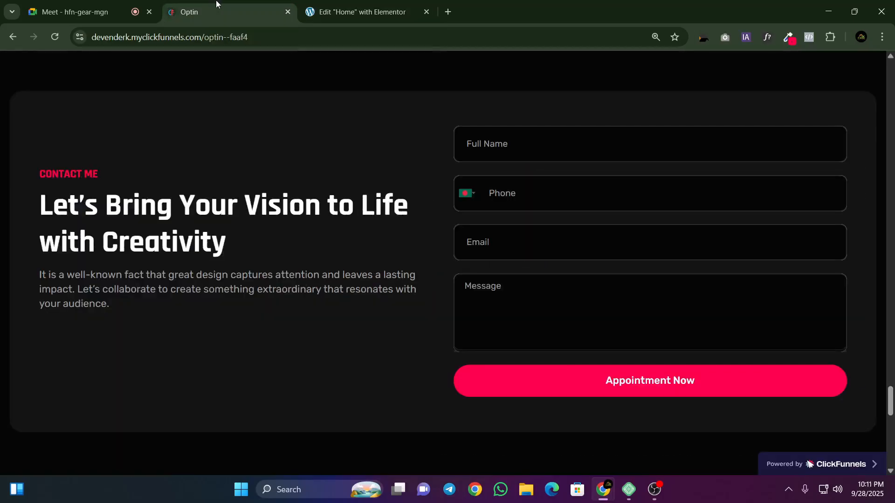
pyautogui.hotkey('ctrl', 'Tab')
pyautogui.click(226, 175)
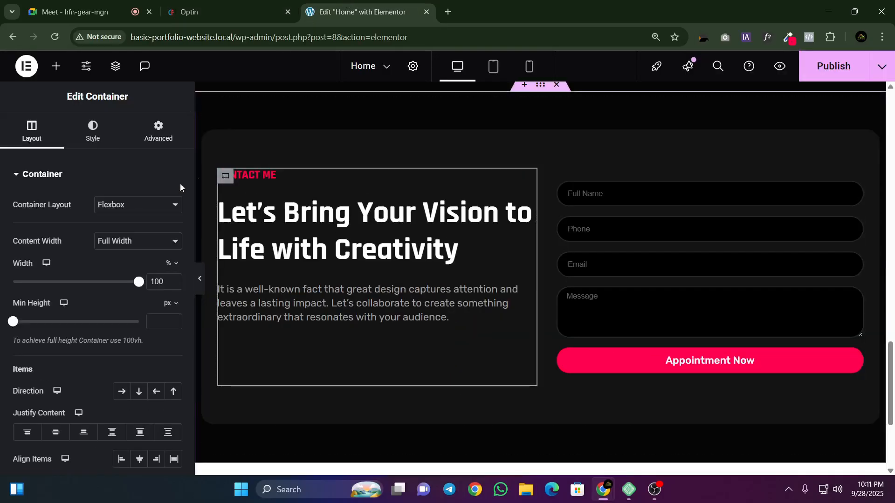
pyautogui.click(55, 433)
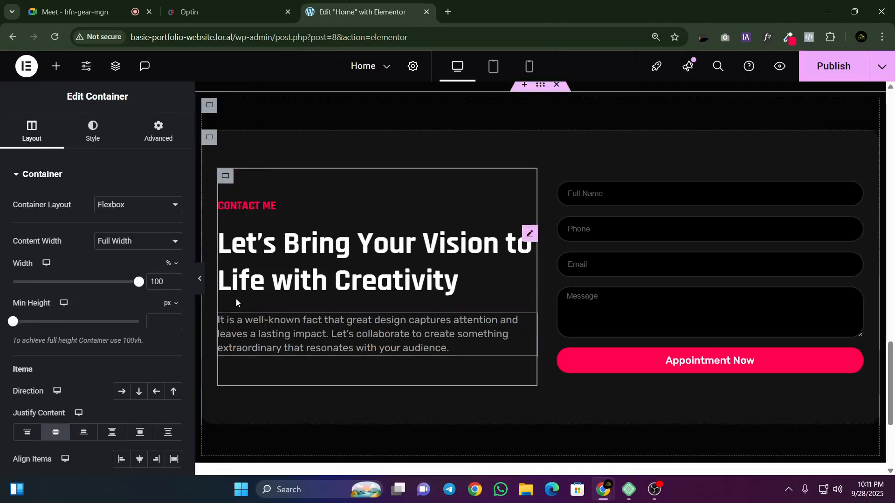
pyautogui.click(199, 279)
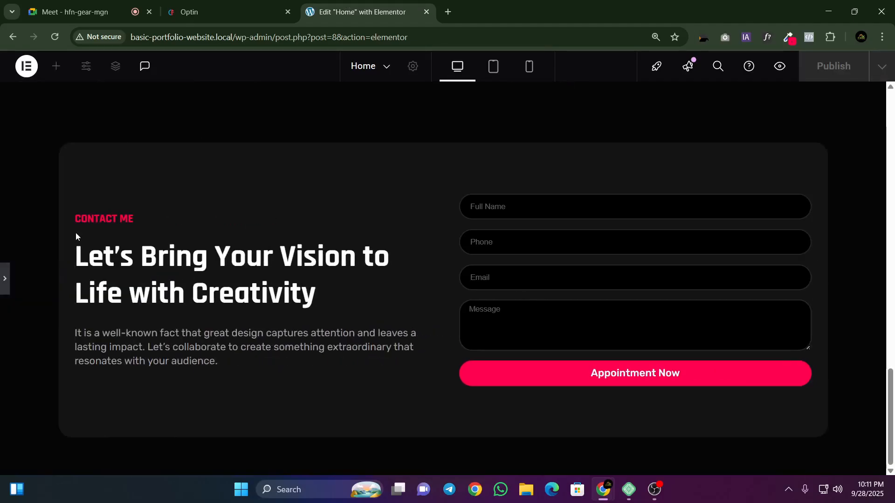
pyautogui.click(5, 281)
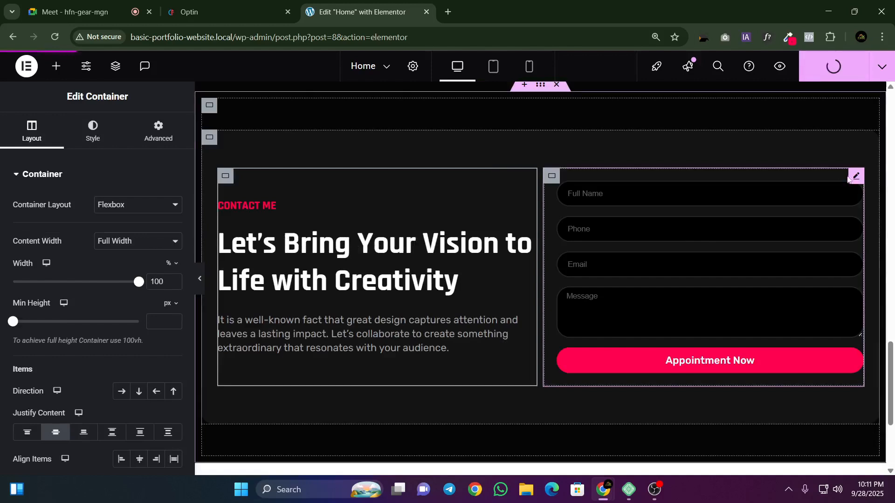
# Step: Try a label spacing of 2 px in the contact form's style settings and clear the value
pyautogui.click(607, 200)
pyautogui.scroll(-5, 120, 265)
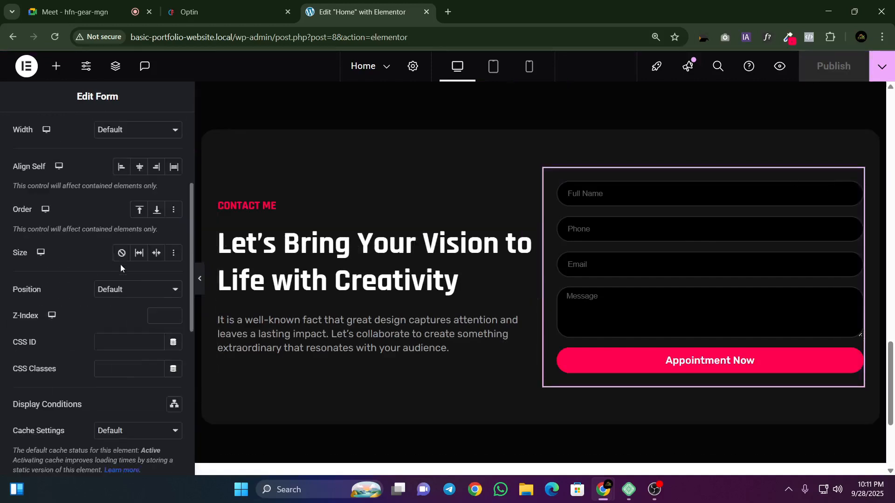
pyautogui.scroll(5, 118, 265)
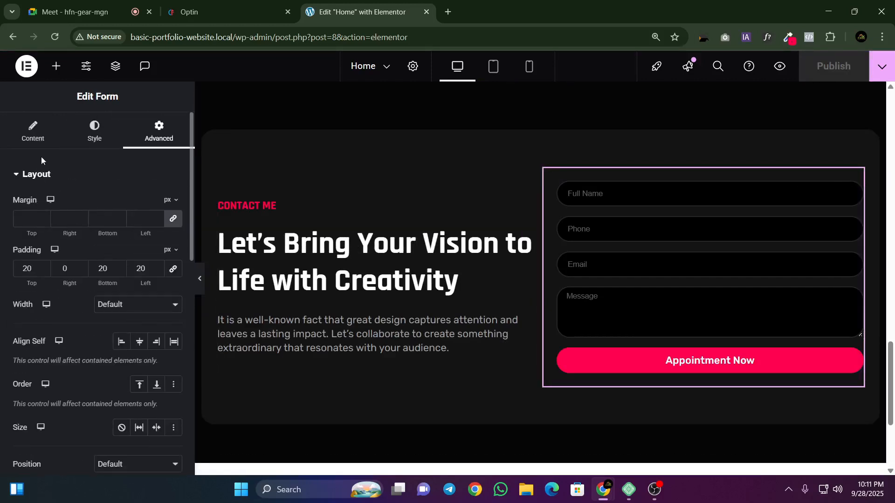
pyautogui.click(94, 132)
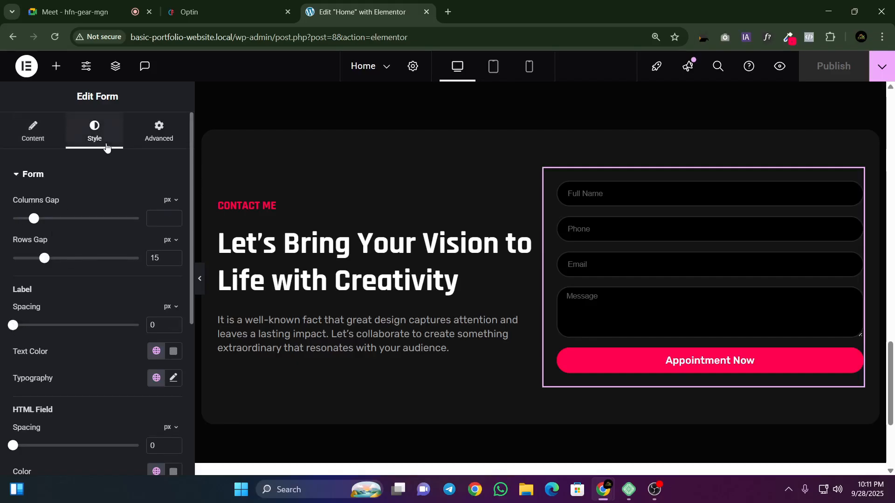
pyautogui.scroll(-1, 51, 250)
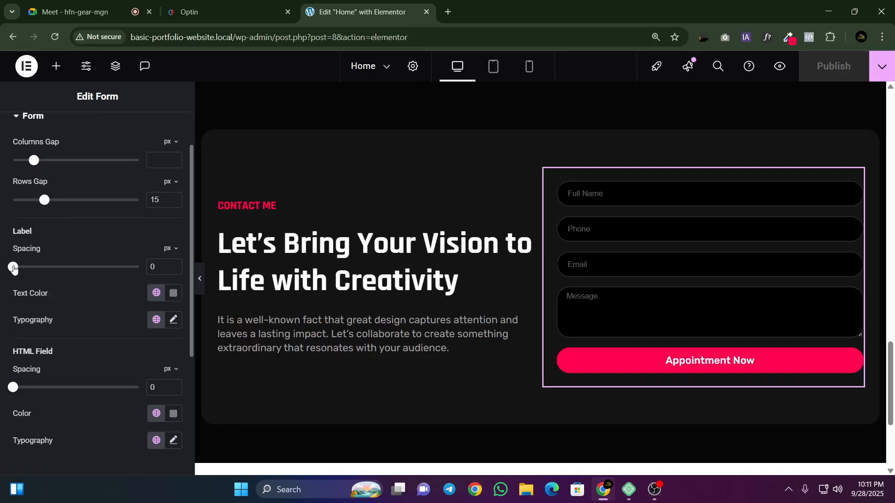
pyautogui.moveTo(14, 268)
pyautogui.mouseDown()
pyautogui.moveTo(100, 267)
pyautogui.moveTo(2, 262)
pyautogui.moveTo(19, 268)
pyautogui.mouseUp()
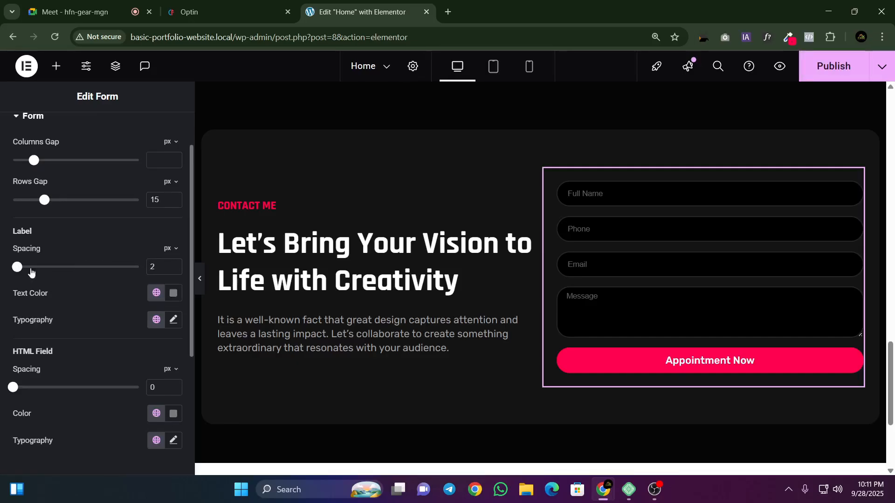
pyautogui.scroll(-1, 91, 259)
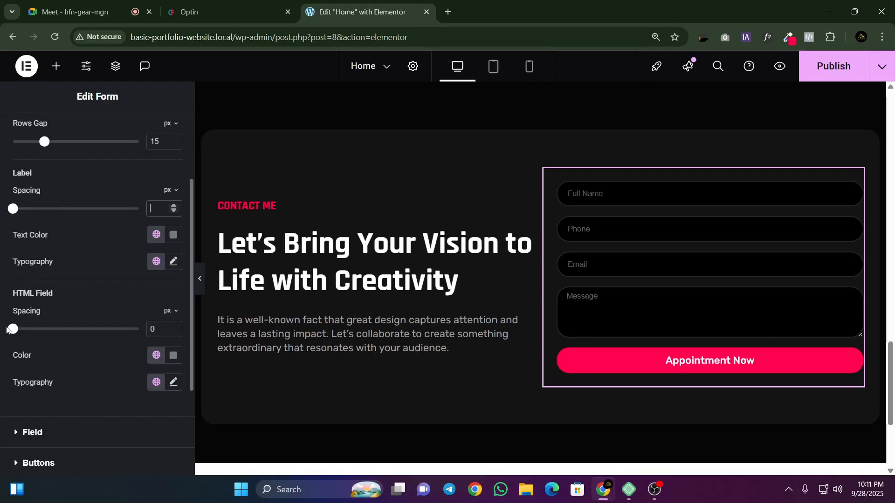
# Step: Clear the HTML field spacing value in the contact form's style settings
pyautogui.moveTo(13, 329); pyautogui.dragTo(19, 329)
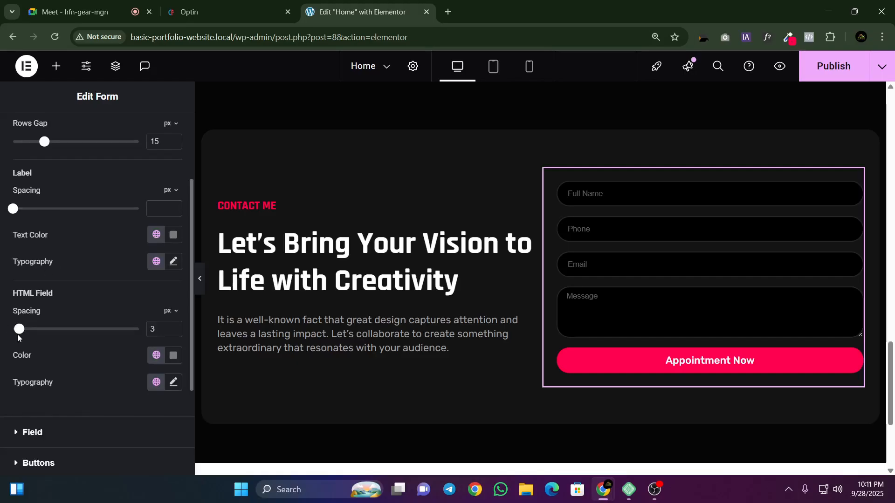
pyautogui.click(155, 329)
pyautogui.press('BackSpace')
pyautogui.scroll(-1, 117, 336)
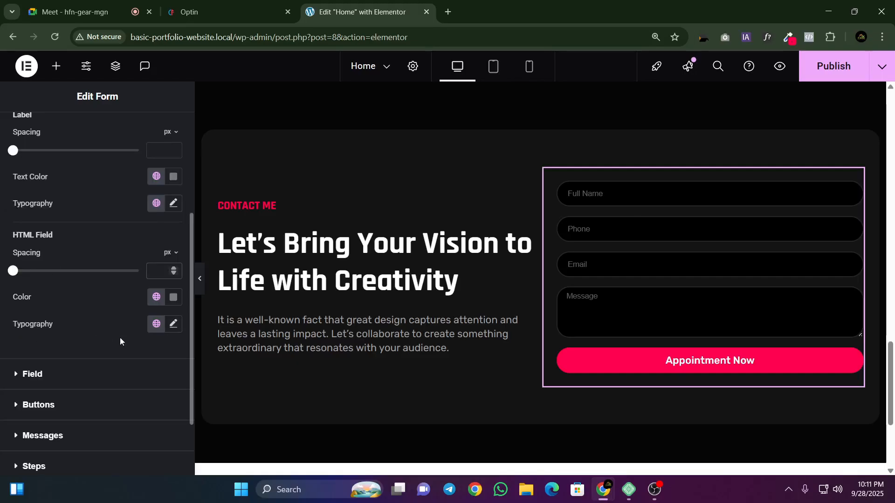
# Step: Examine the contact form's field and message style settings alongside the form's input fields
pyautogui.scroll(-1, 54, 325)
pyautogui.click(60, 316)
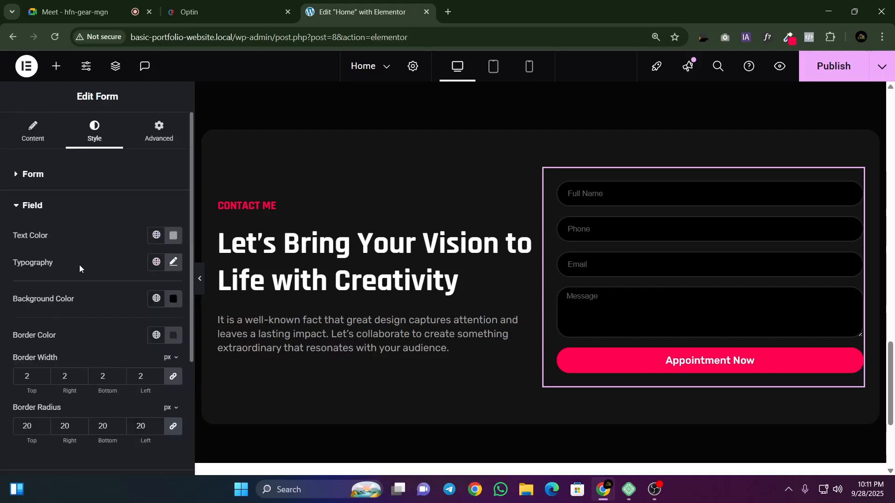
pyautogui.scroll(-1, 76, 251)
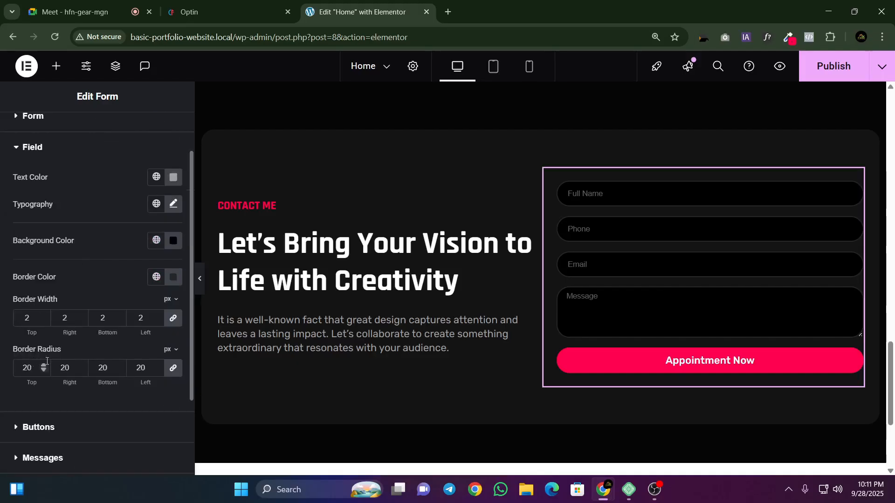
pyautogui.scroll(-1, 49, 326)
pyautogui.scroll(-1, 51, 298)
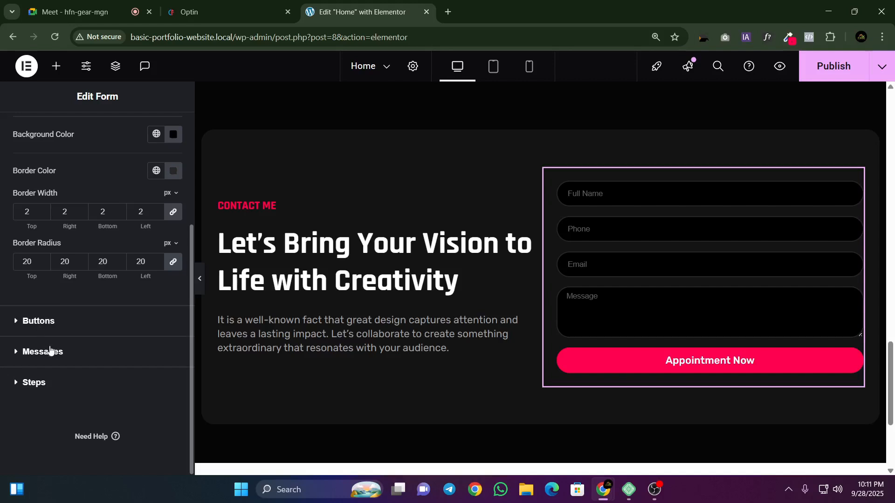
pyautogui.click(51, 350)
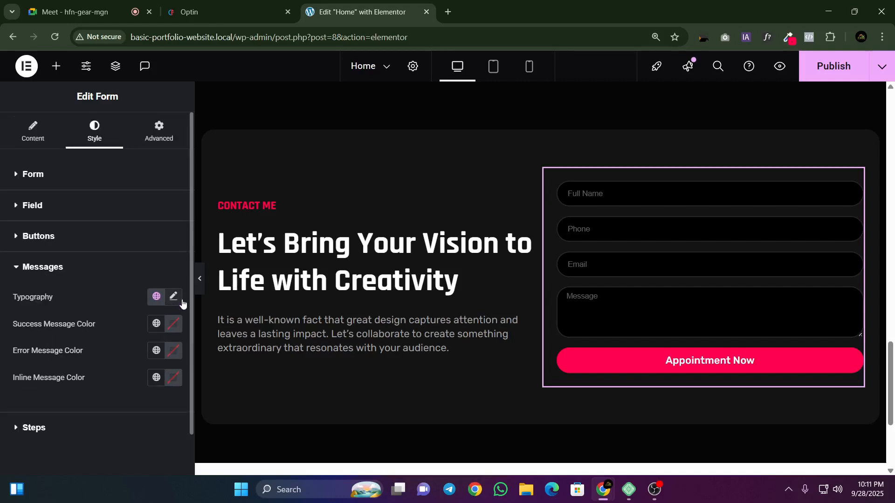
pyautogui.click(601, 193)
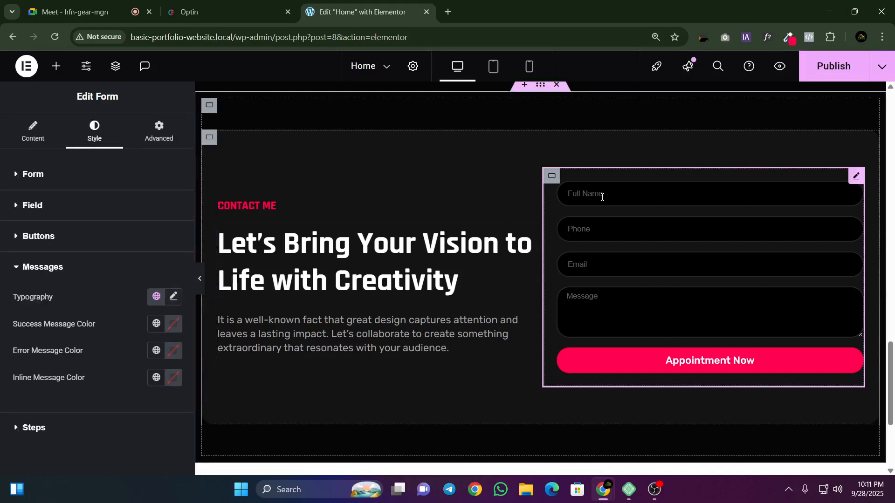
pyautogui.press('Tab')
pyautogui.press('Tab')
pyautogui.press('Tab')
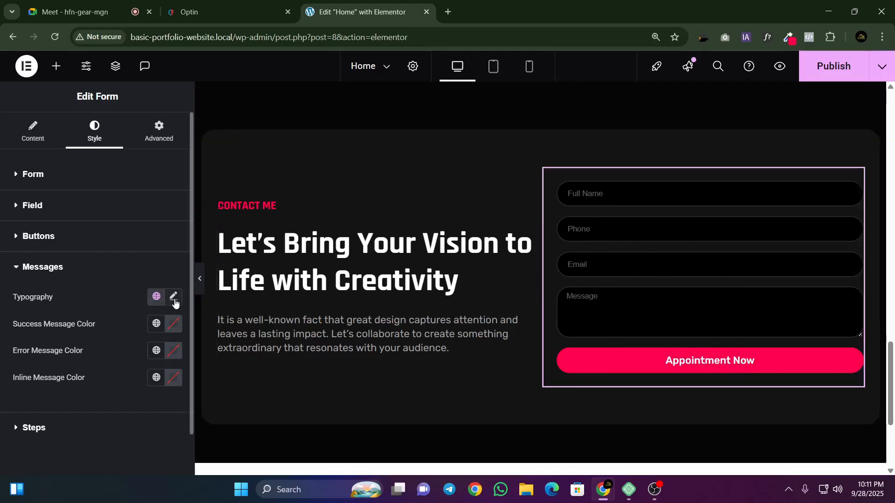
# Step: Set the form's success message color to white and the message typography to Rubik, 14 px, weight 500 (Medium)
pyautogui.click(173, 323)
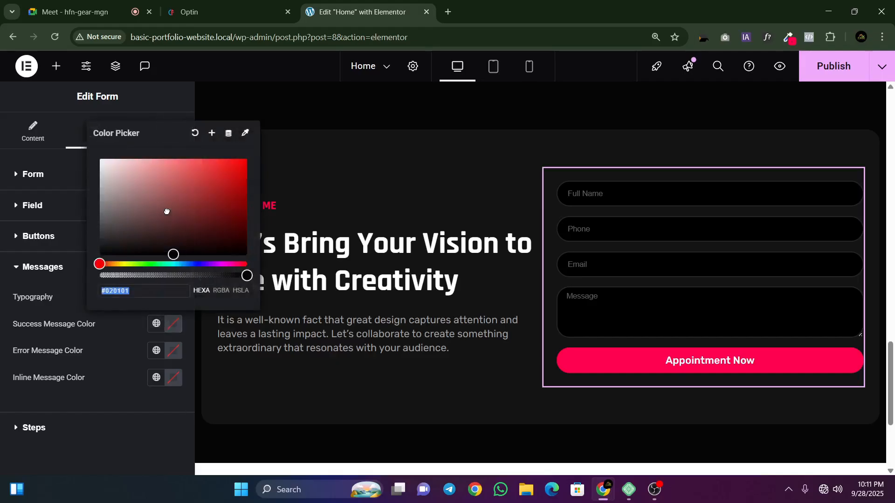
pyautogui.click(3, 276)
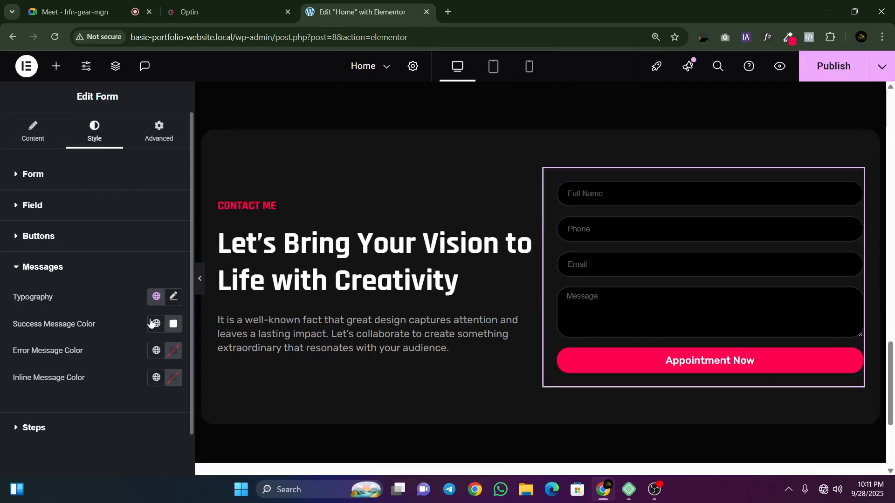
pyautogui.click(175, 297)
pyautogui.click(124, 358)
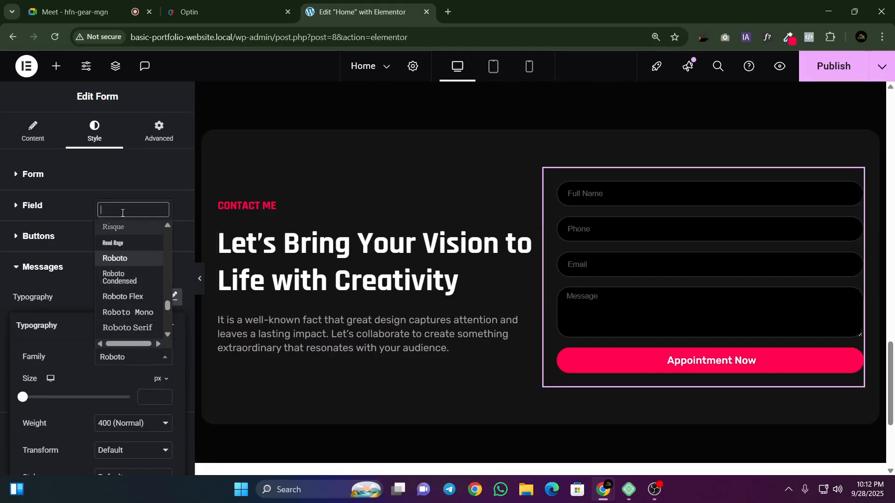
pyautogui.write('Rubik')
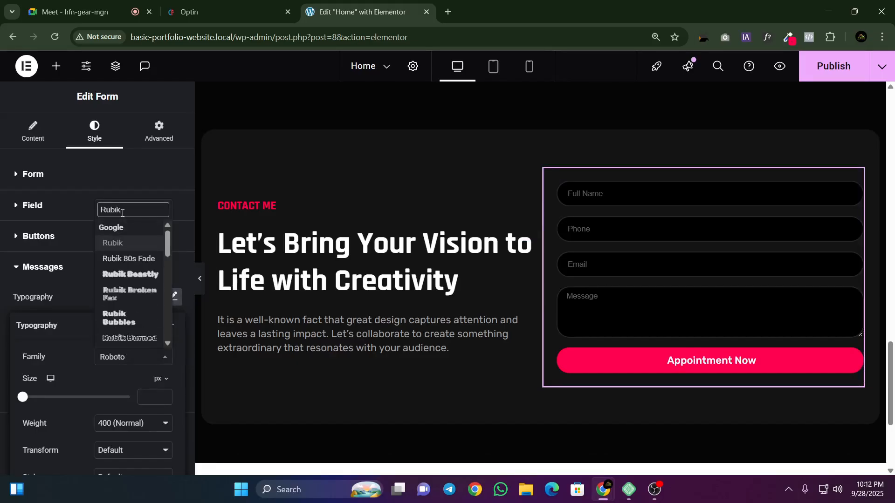
pyautogui.press('Return')
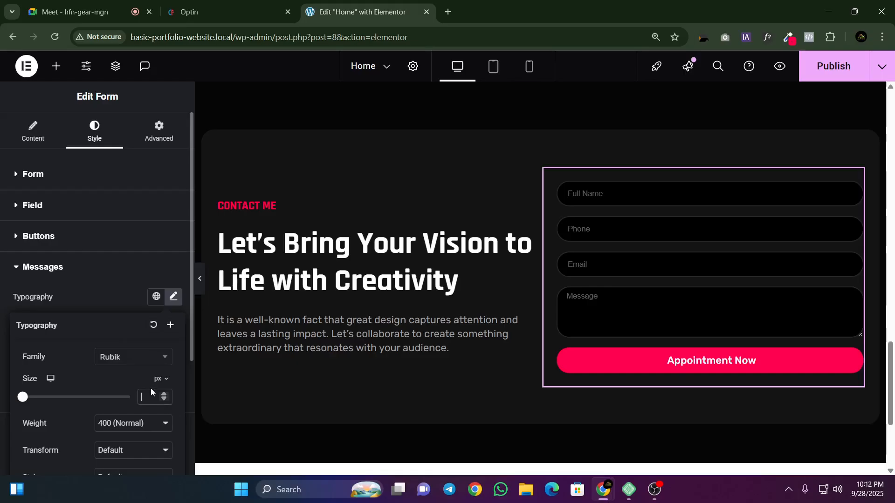
pyautogui.write('14')
pyautogui.click(108, 424)
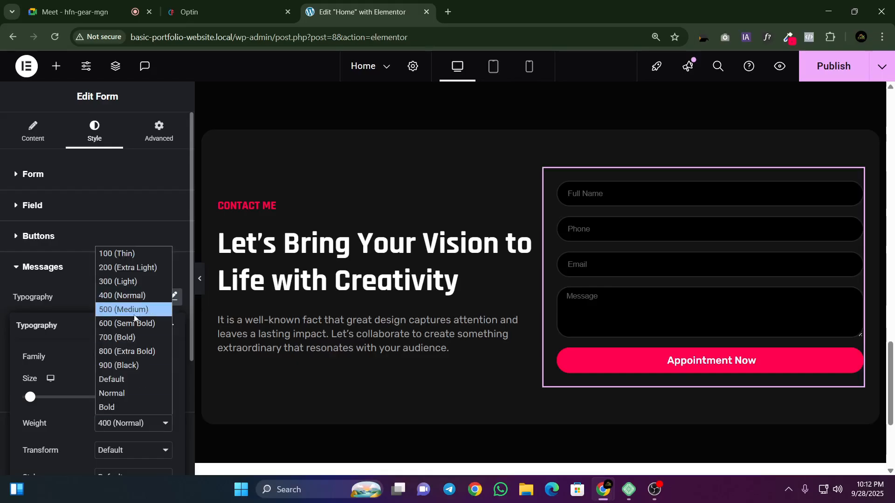
pyautogui.click(133, 313)
pyautogui.click(172, 303)
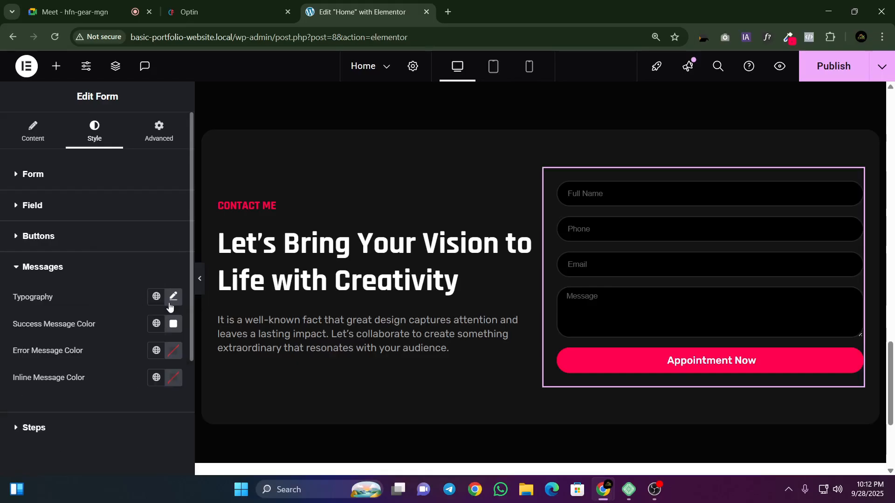
# Step: Look through the contact form's Steps style settings
pyautogui.scroll(-1, 136, 354)
pyautogui.click(33, 393)
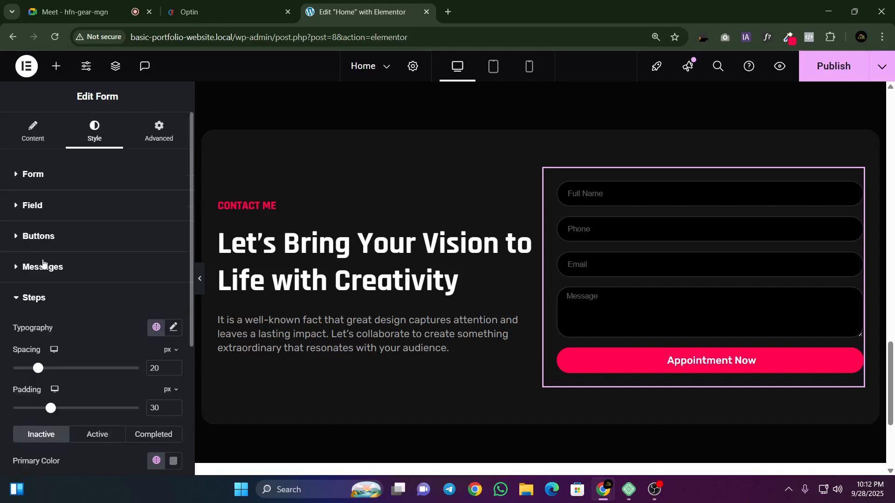
pyautogui.scroll(-3, 17, 306)
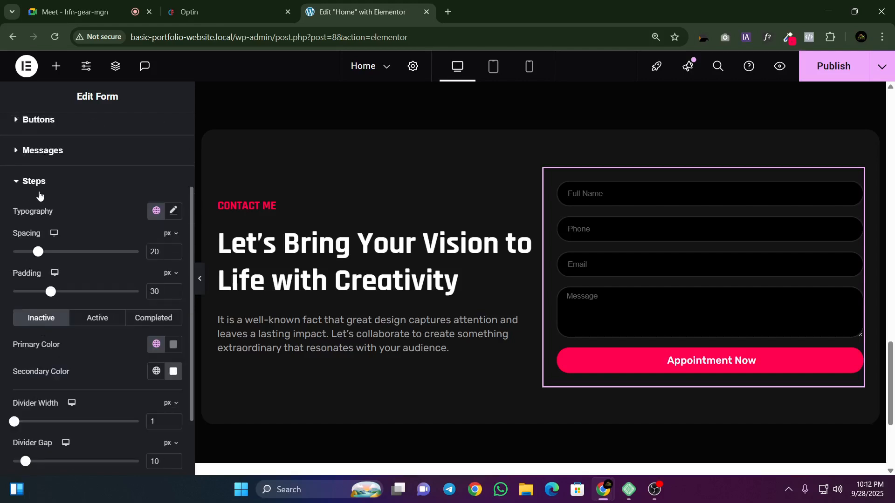
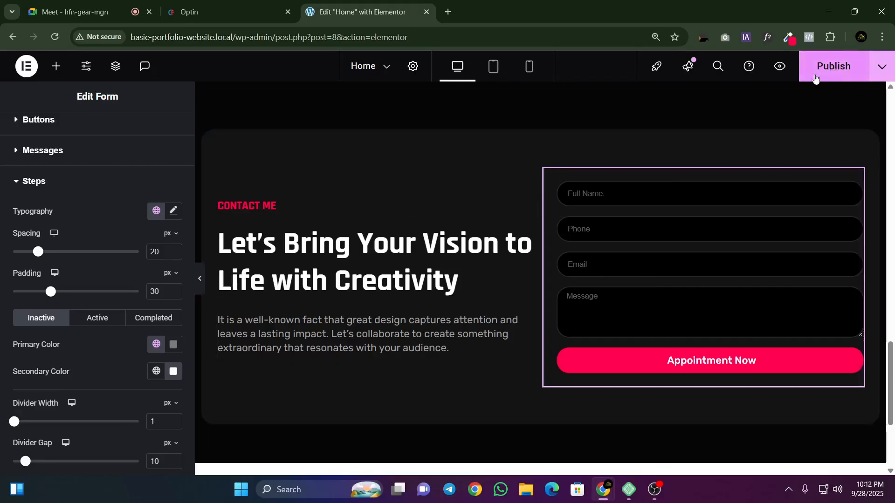
# Step: Publish the page changes and review the contact form's gap, label and HTML field style settings
pyautogui.click(834, 66)
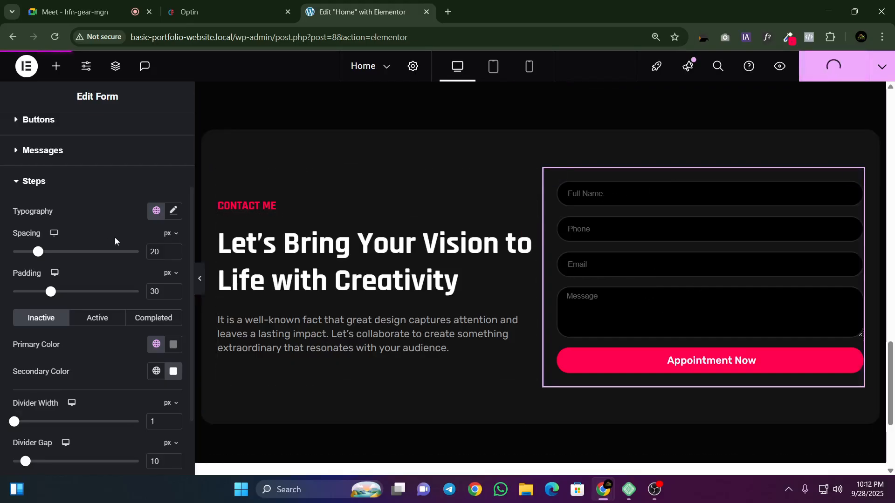
pyautogui.click(39, 182)
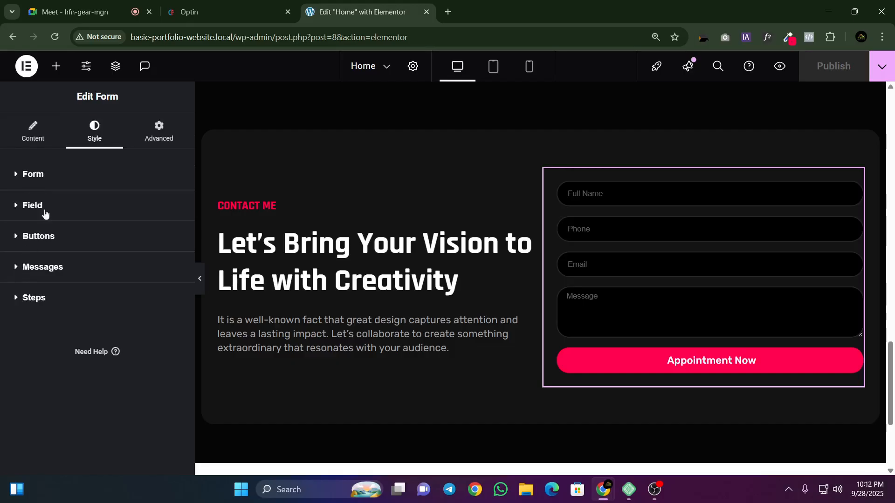
pyautogui.click(41, 172)
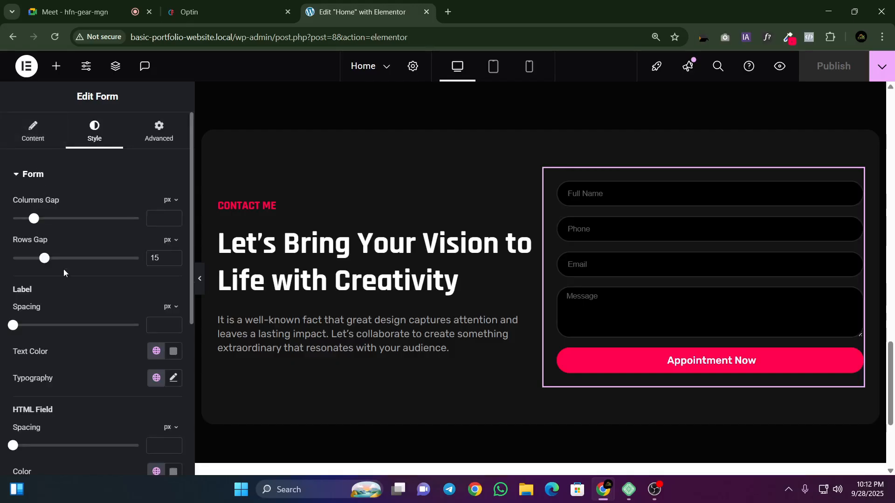
pyautogui.scroll(-4, 59, 278)
pyautogui.scroll(4, 60, 278)
# Step: Check the contact form's input size options and compare its fields with the reference page
pyautogui.click(25, 141)
pyautogui.scroll(-5, 98, 303)
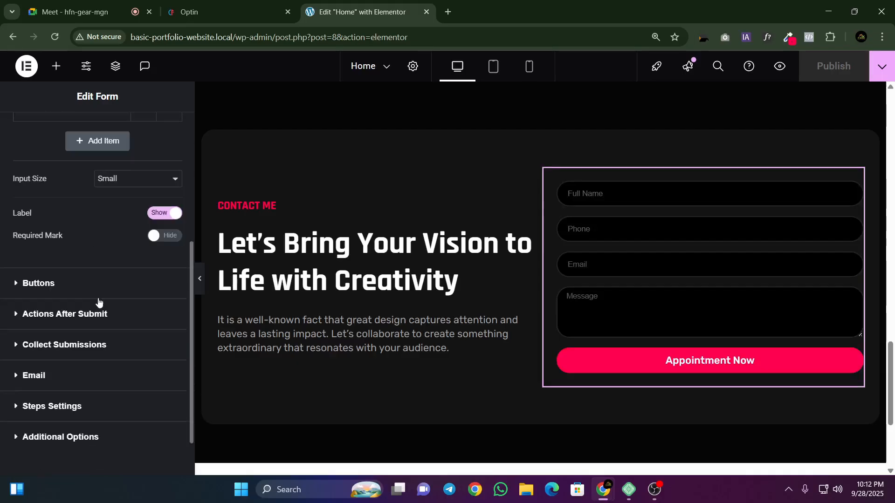
pyautogui.click(107, 181)
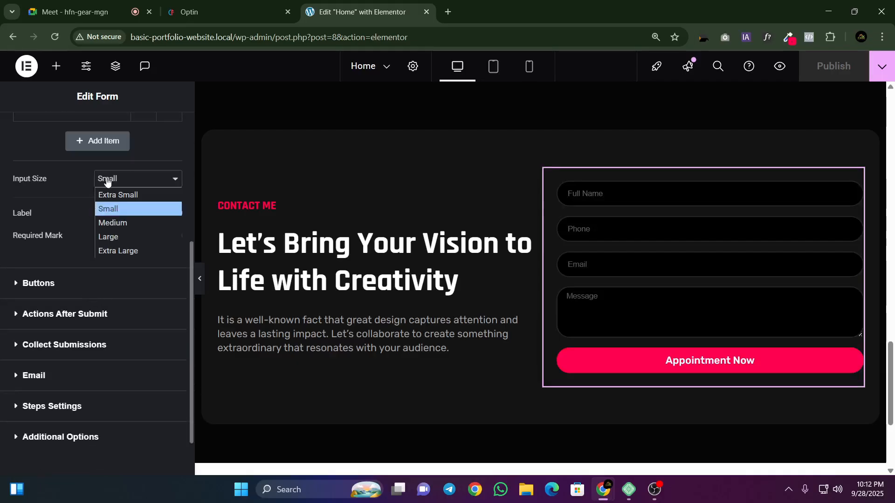
pyautogui.click(189, 12)
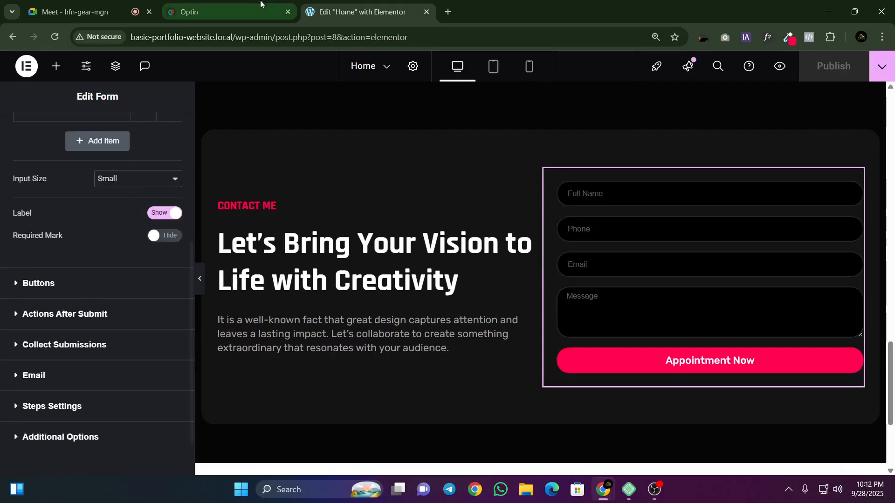
pyautogui.click(188, 11)
pyautogui.click(389, 7)
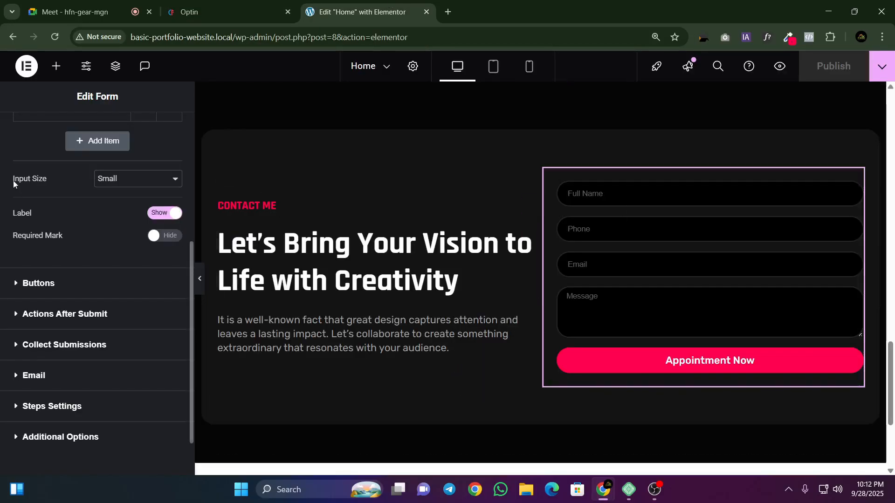
# Step: Try the Extra Small, Medium, Large and Extra Large input sizes on the contact form and settle on Medium
pyautogui.click(112, 180)
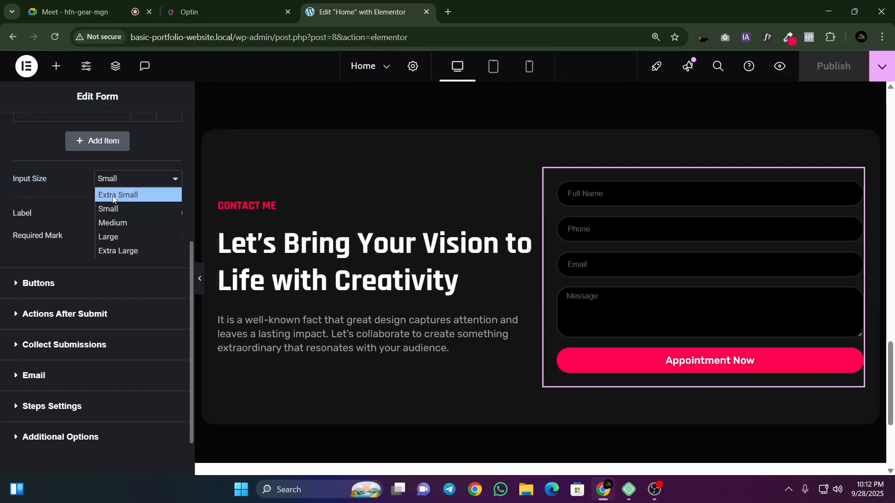
pyautogui.click(110, 195)
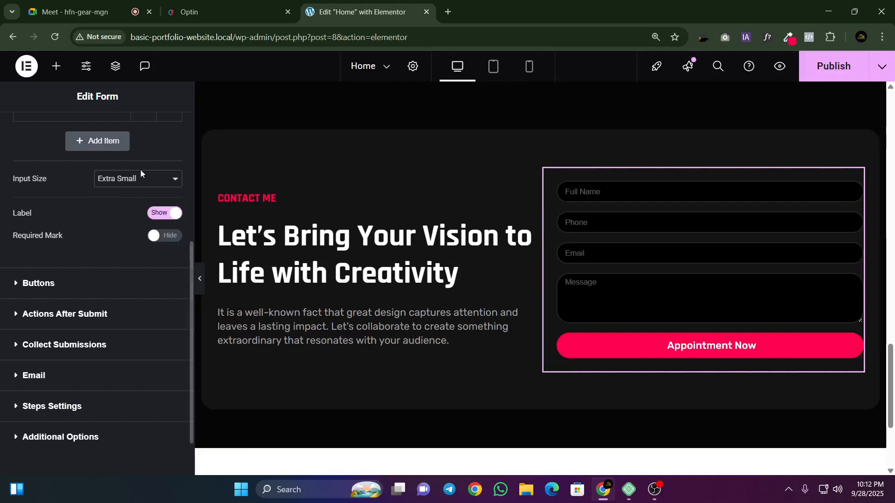
pyautogui.click(140, 178)
pyautogui.click(109, 224)
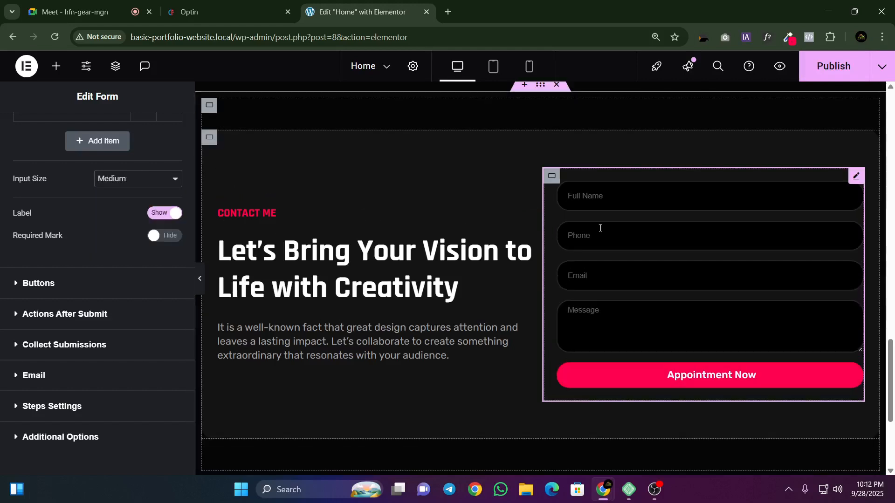
pyautogui.click(120, 185)
pyautogui.click(109, 237)
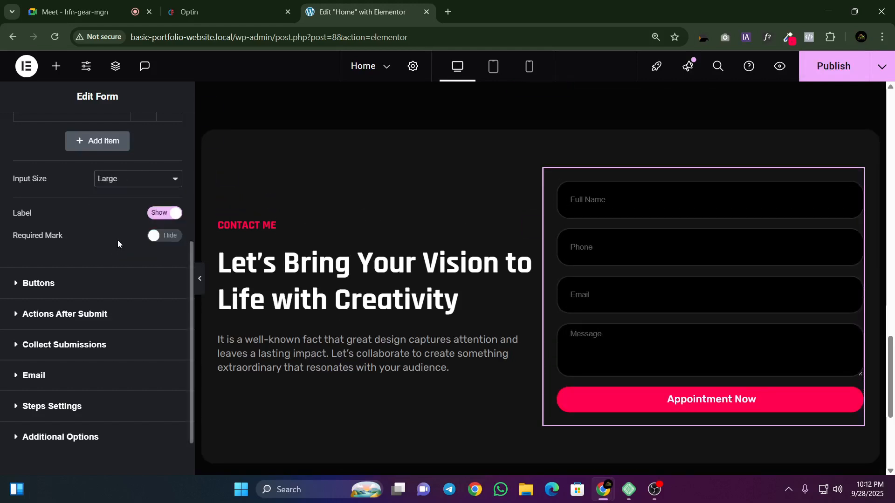
pyautogui.click(116, 183)
pyautogui.click(124, 250)
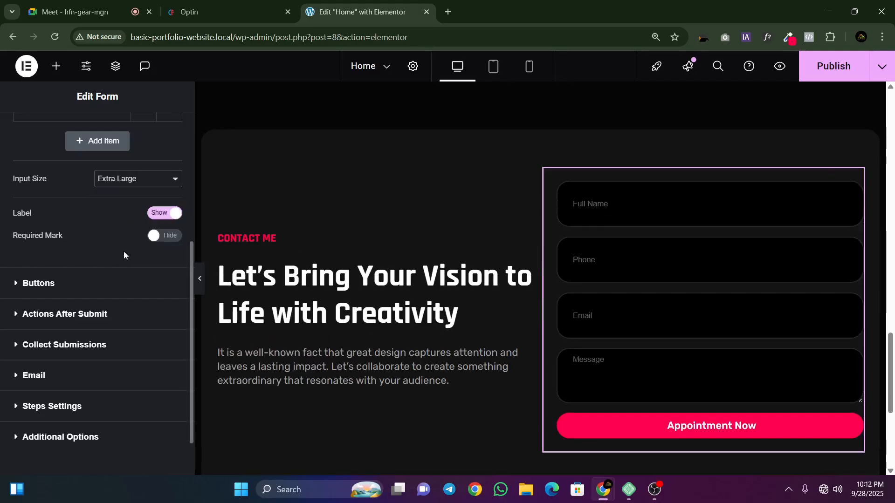
pyautogui.click(125, 183)
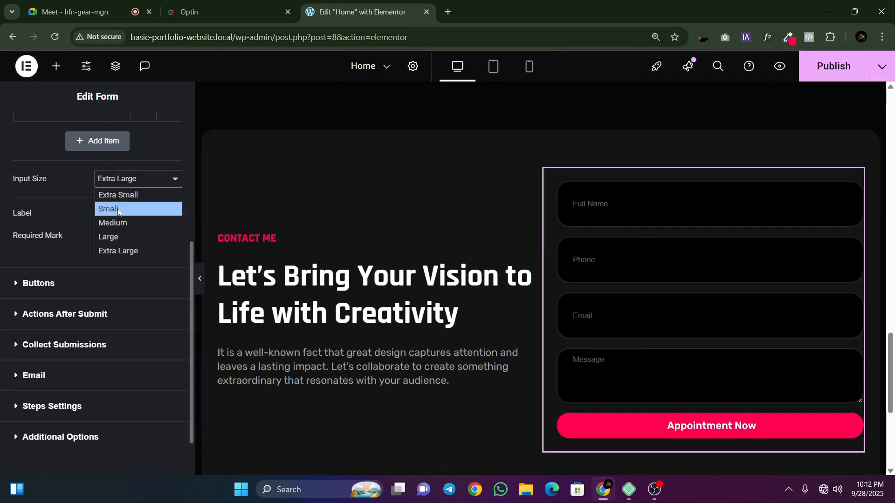
pyautogui.click(104, 223)
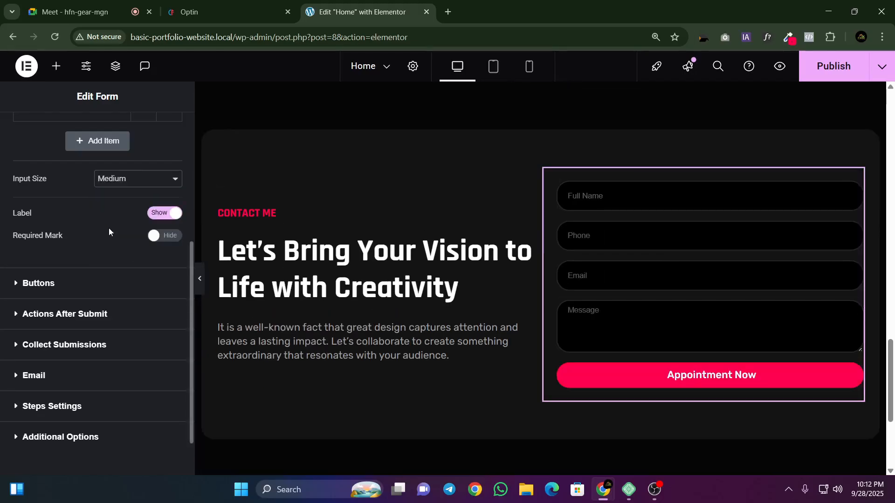
# Step: Set the border radius of the contact form's fields to 12 px on all corners
pyautogui.scroll(5, 104, 228)
pyautogui.click(90, 139)
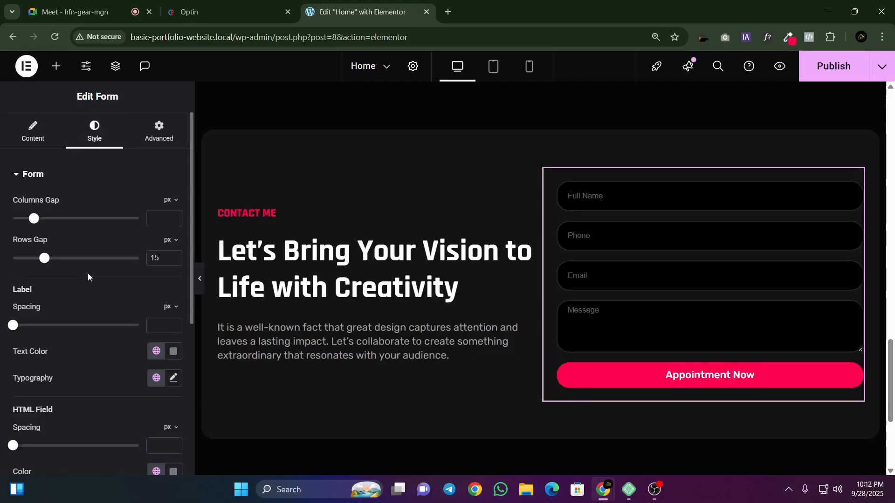
pyautogui.scroll(-5, 88, 273)
pyautogui.click(35, 346)
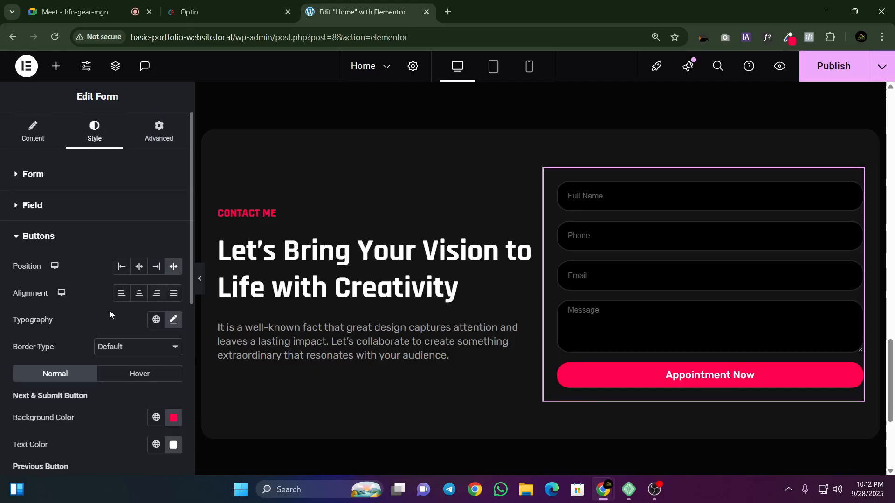
pyautogui.scroll(-6, 60, 239)
pyautogui.scroll(5, 58, 261)
pyautogui.click(38, 178)
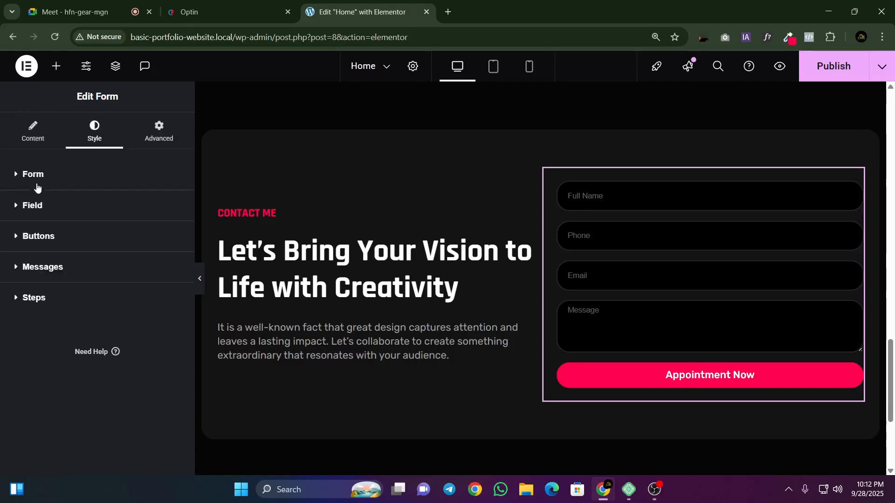
pyautogui.click(32, 206)
pyautogui.scroll(-1, 26, 255)
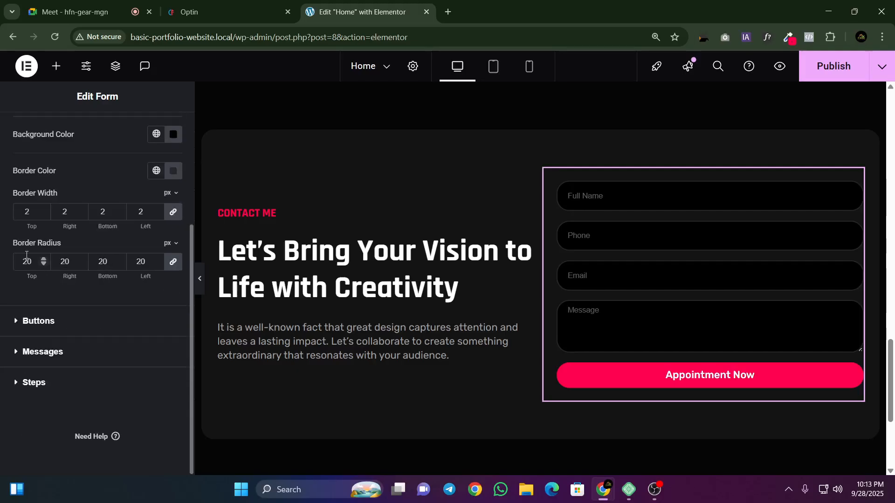
pyautogui.write('30')
pyautogui.write('12')
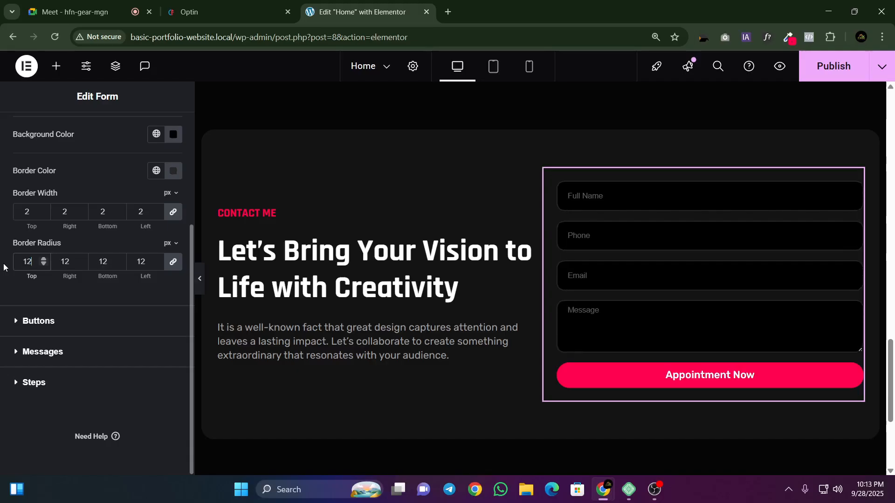
# Step: Compare the form with the reference page, save the Home page and preview the contact section at full width
pyautogui.click(209, 12)
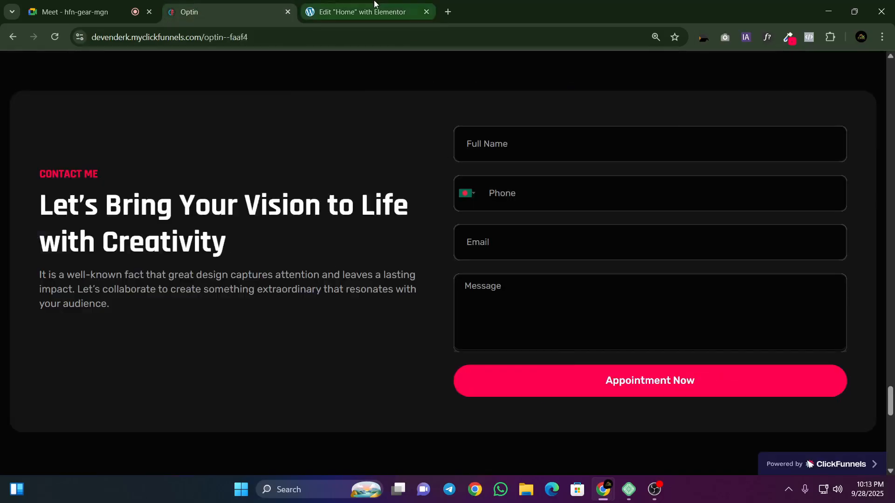
pyautogui.click(364, 11)
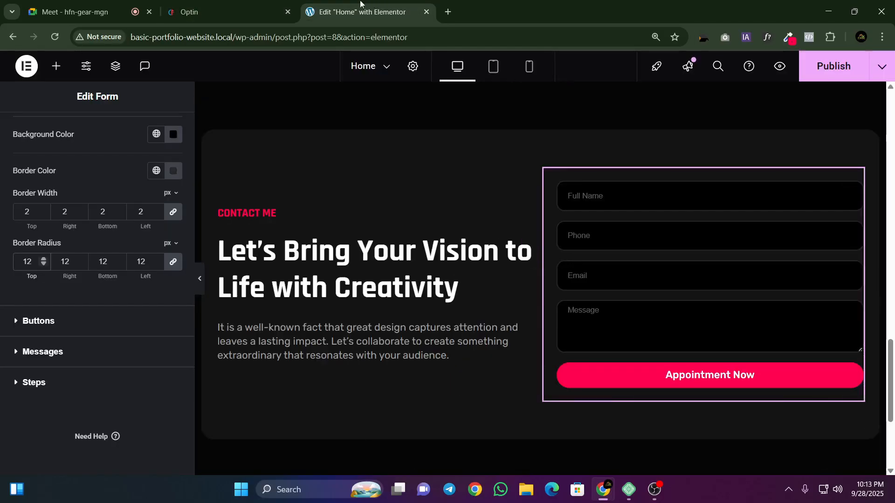
pyautogui.hotkey('ctrl', 's')
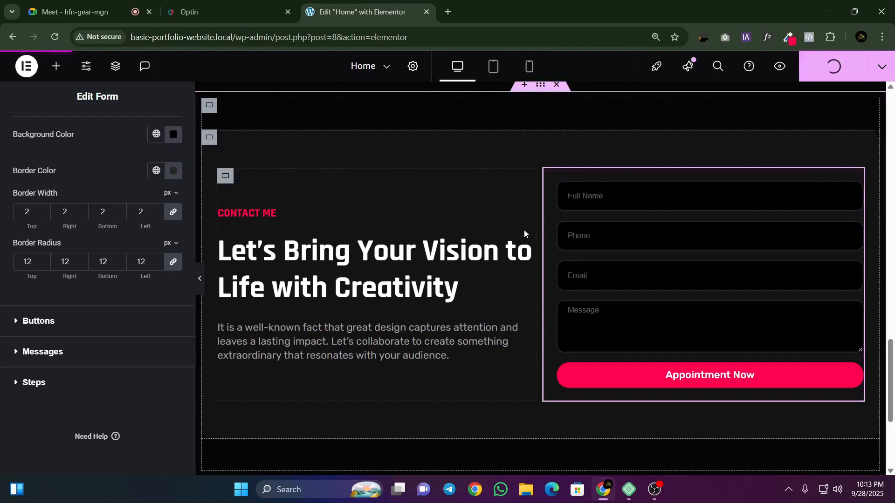
pyautogui.click(199, 278)
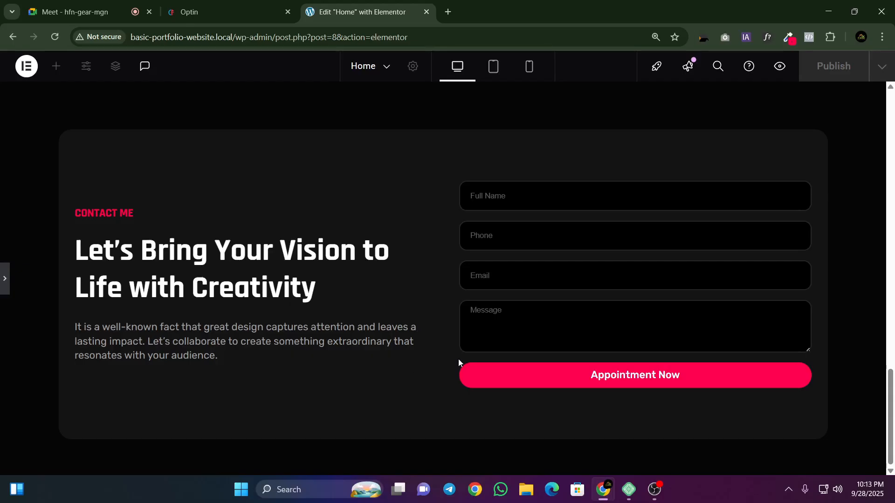
pyautogui.click(3, 275)
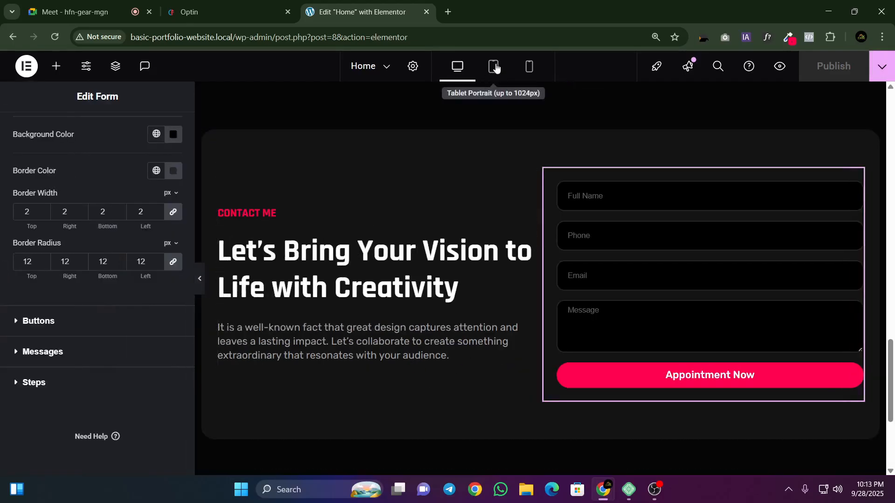
# Step: In the tablet portrait layout, reduce the contact section heading's font size to 20 px
pyautogui.click(495, 68)
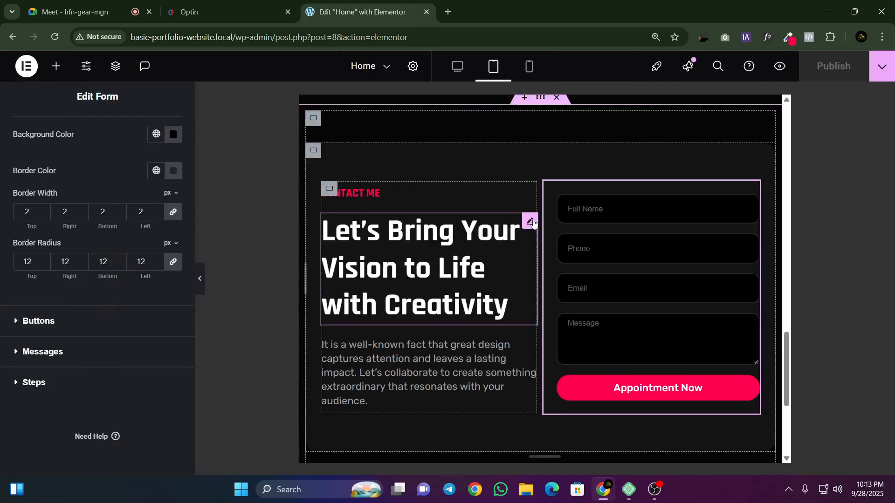
pyautogui.click(531, 223)
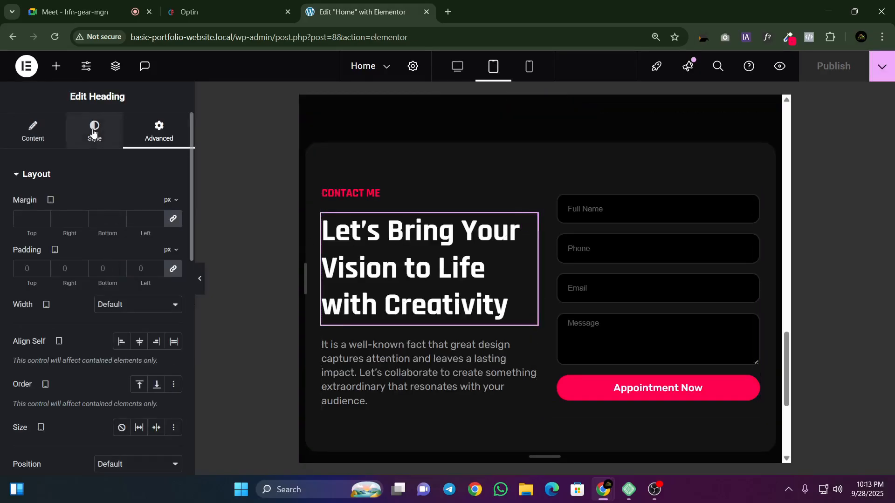
pyautogui.click(95, 130)
pyautogui.click(173, 241)
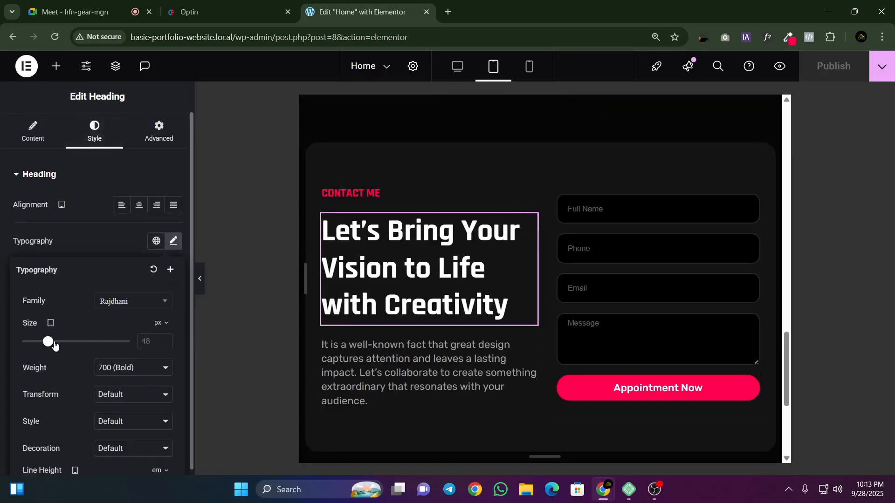
pyautogui.moveTo(47, 343)
pyautogui.mouseDown()
pyautogui.moveTo(6, 349)
pyautogui.moveTo(35, 344)
pyautogui.mouseUp()
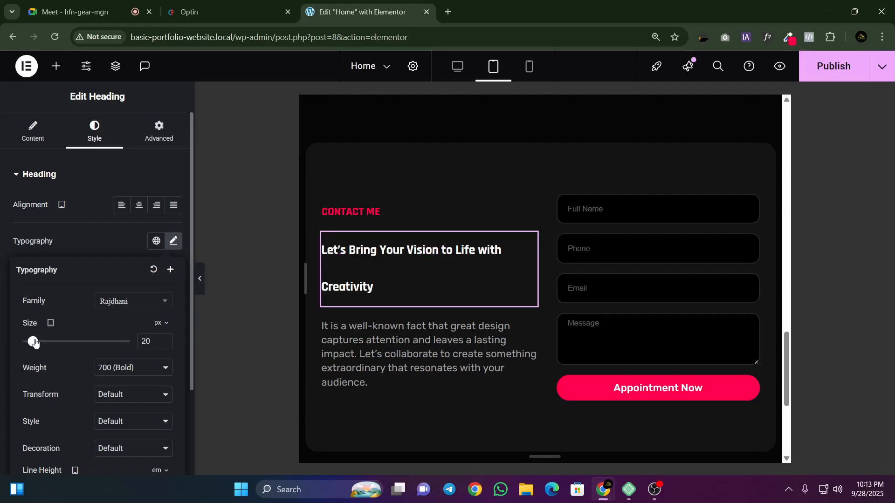
# Step: Change the heading's tablet line height unit to px and set the line height to 25 px
pyautogui.scroll(-3, 160, 339)
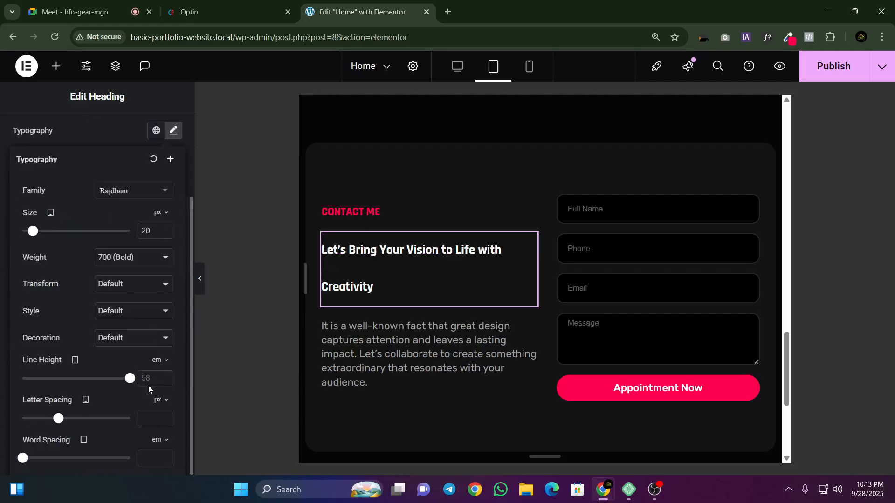
pyautogui.click(160, 360)
pyautogui.click(156, 368)
pyautogui.write('20')
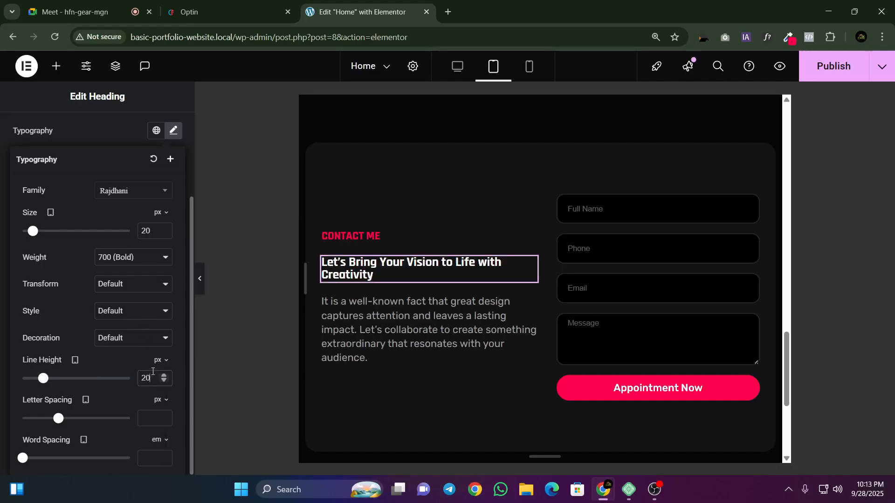
pyautogui.click(163, 374)
pyautogui.click(162, 375)
pyautogui.click(163, 374)
pyautogui.click(162, 375)
pyautogui.click(163, 375)
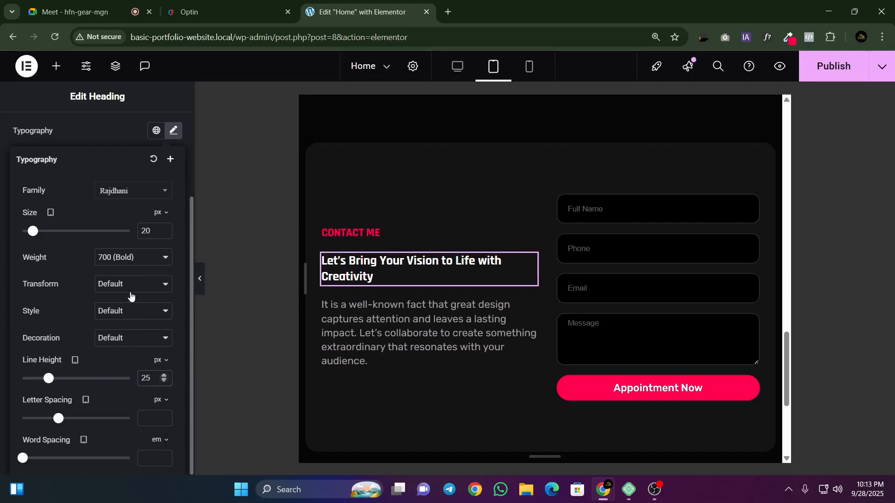
# Step: Set the contact heading's tablet font size to 27 px and its line height to 30 px
pyautogui.click(163, 228)
pyautogui.click(164, 229)
pyautogui.click(163, 228)
pyautogui.click(164, 228)
pyautogui.click(163, 228)
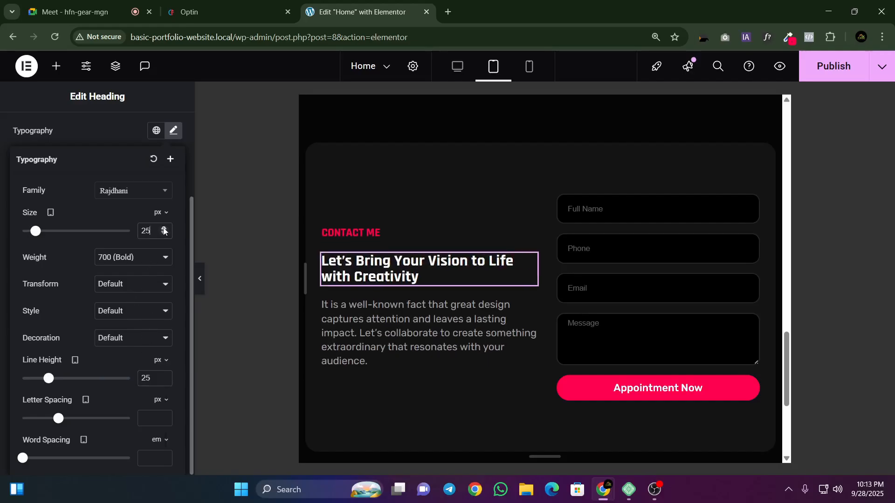
pyautogui.click(164, 229)
pyautogui.click(164, 228)
pyautogui.click(163, 228)
pyautogui.click(163, 229)
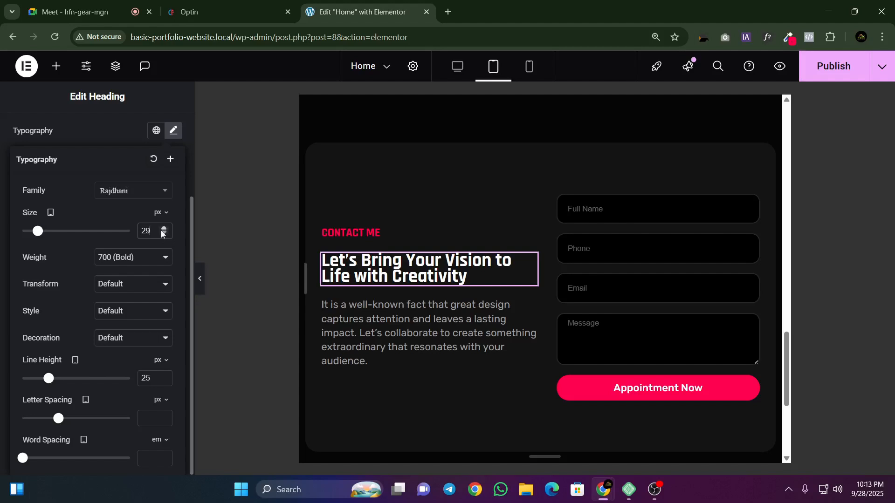
pyautogui.click(164, 228)
pyautogui.click(161, 234)
pyautogui.click(161, 235)
pyautogui.click(161, 234)
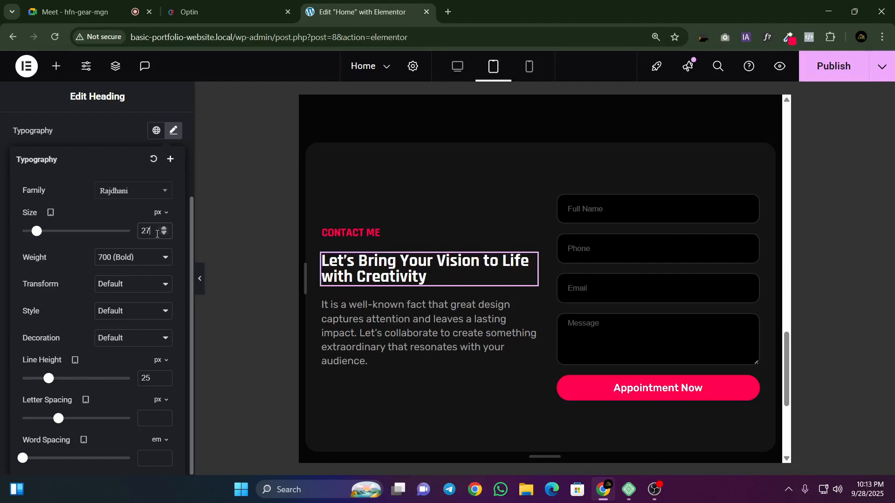
pyautogui.moveTo(152, 378); pyautogui.dragTo(129, 380)
pyautogui.write('30')
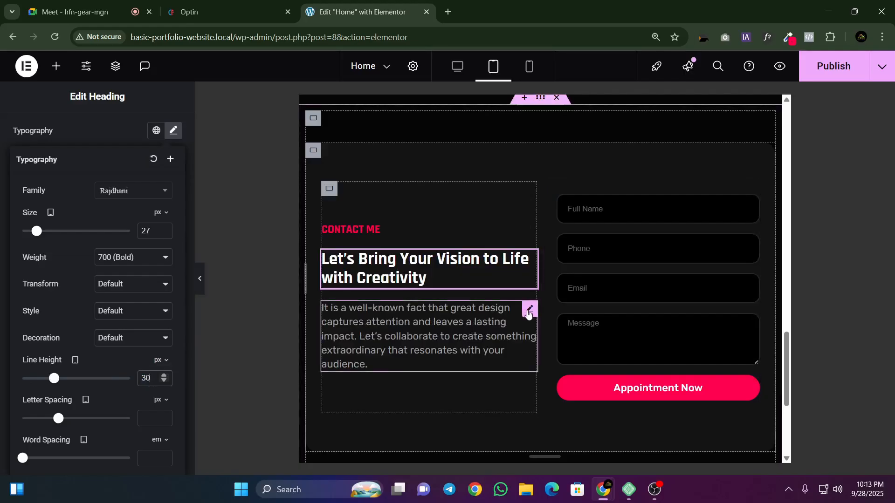
# Step: Set the contact paragraph's tablet font size to 14 px and its line height to 18 px
pyautogui.click(530, 309)
pyautogui.click(173, 241)
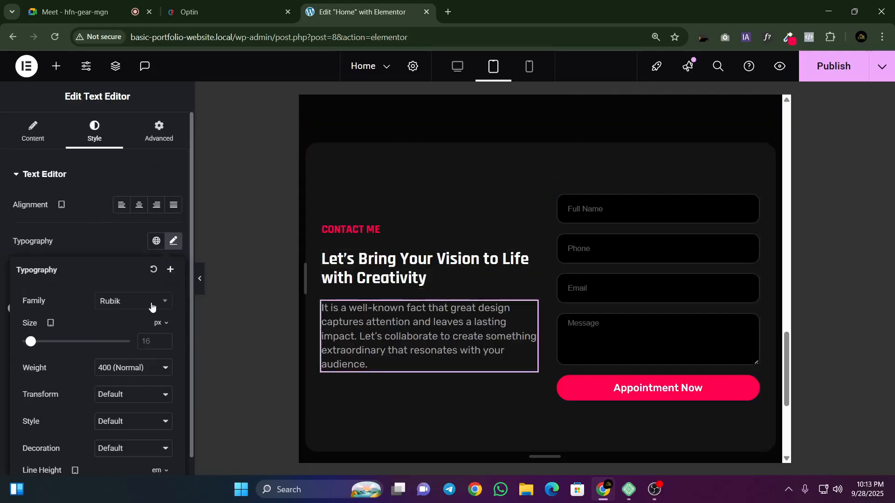
pyautogui.click(156, 341)
pyautogui.write('14')
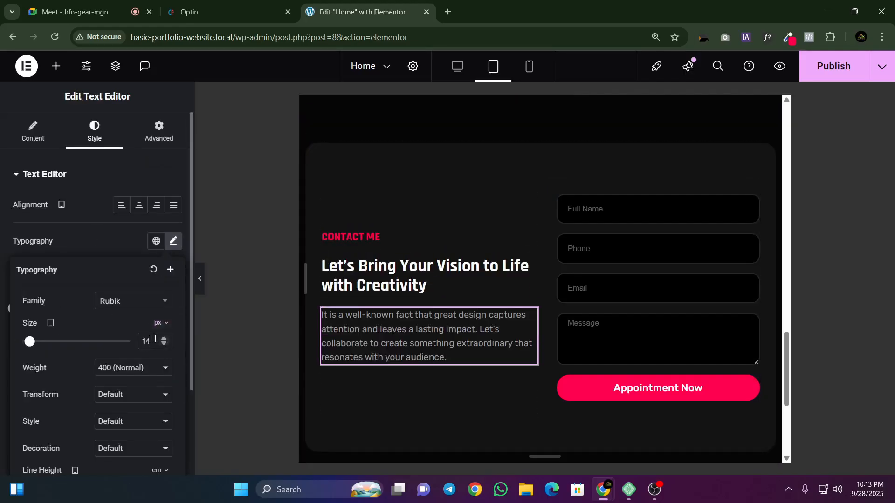
pyautogui.scroll(-3, 132, 301)
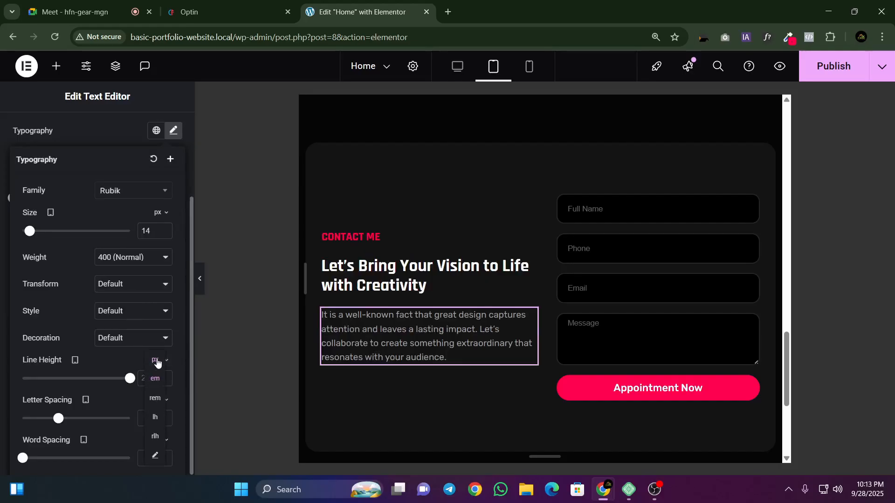
pyautogui.click(157, 374)
pyautogui.click(145, 379)
pyautogui.write('18')
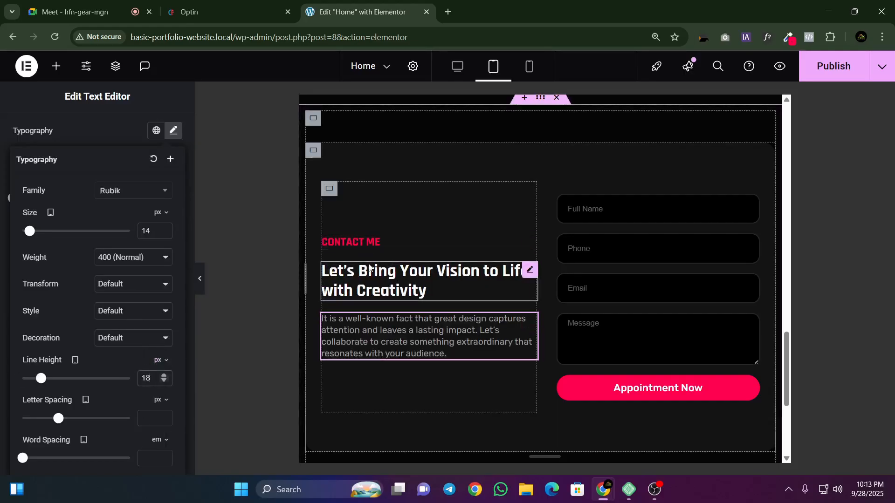
# Step: Give the contact heading and the paragraph below it a tablet top margin of -10 px each
pyautogui.click(528, 267)
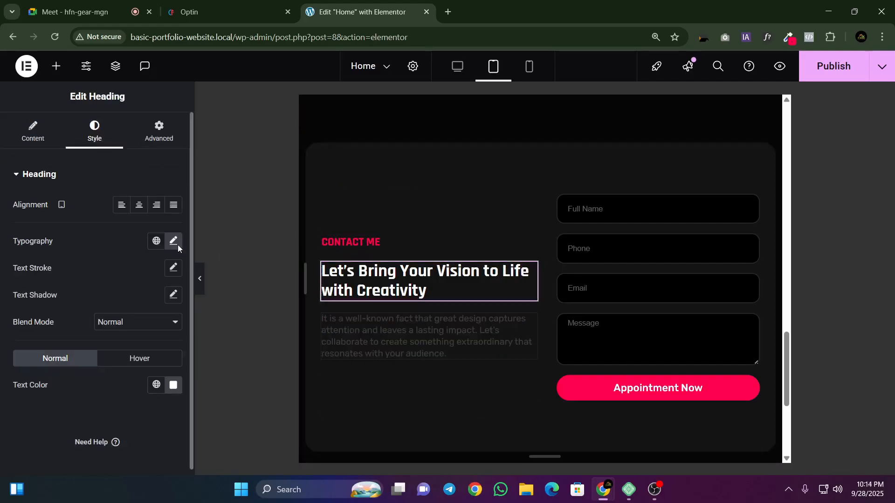
pyautogui.click(169, 139)
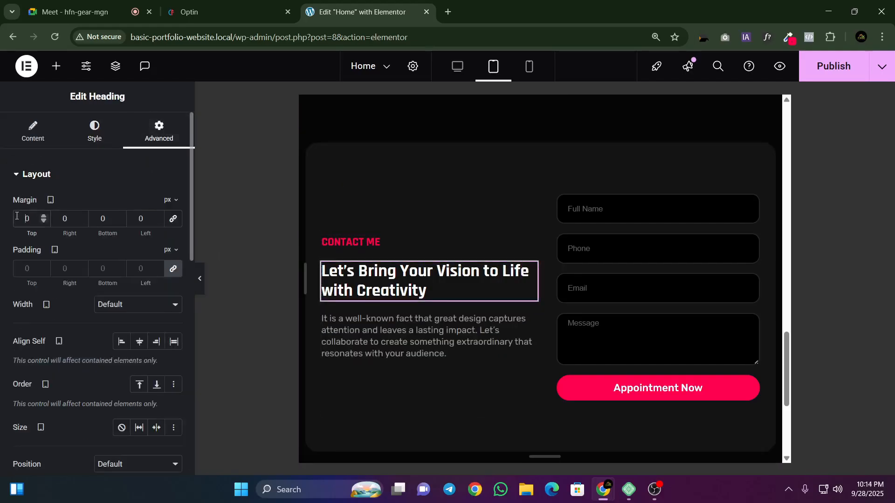
pyautogui.write('-1')
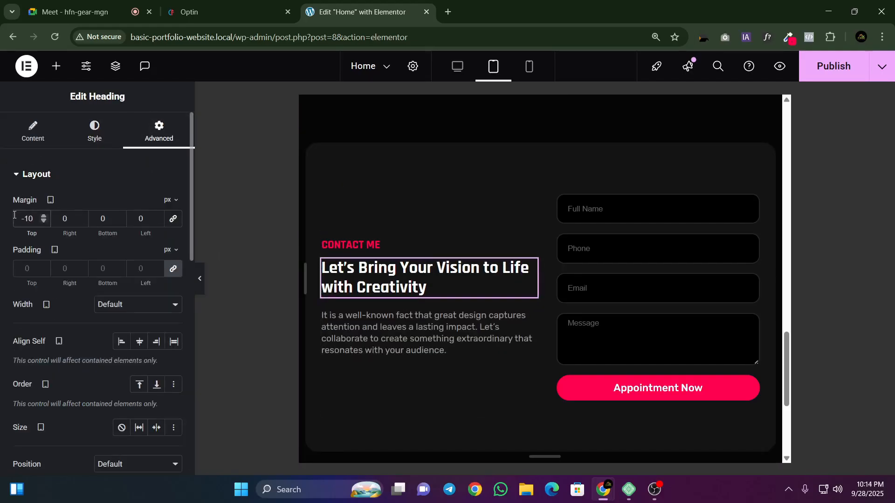
pyautogui.click(456, 333)
pyautogui.click(161, 135)
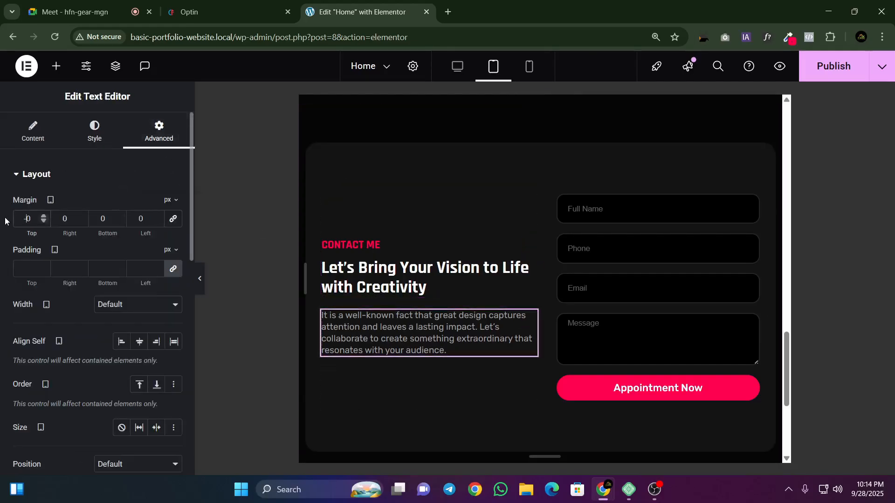
pyautogui.write('-1')
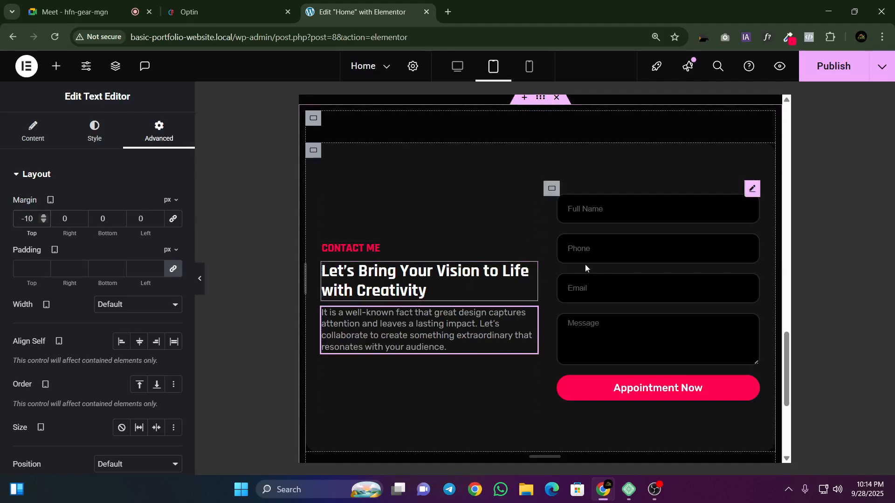
# Step: Unlink the contact form's tablet padding values and zero the padding on all four sides
pyautogui.click(553, 191)
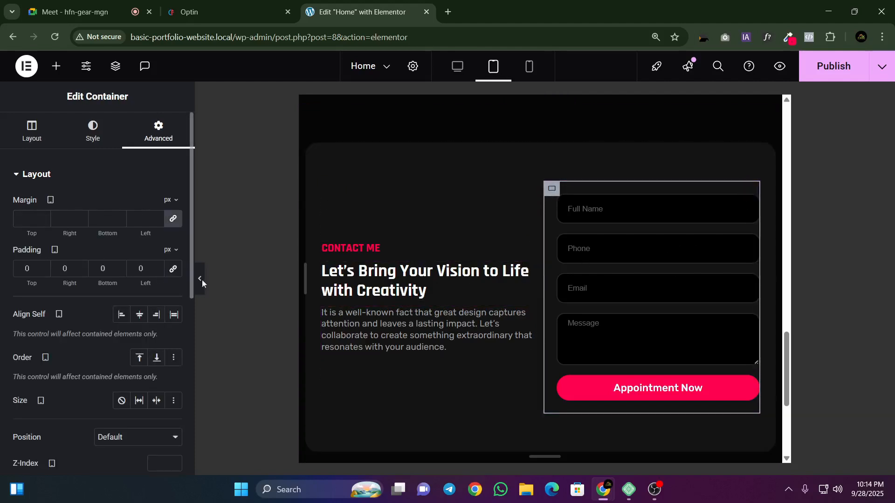
pyautogui.click(750, 200)
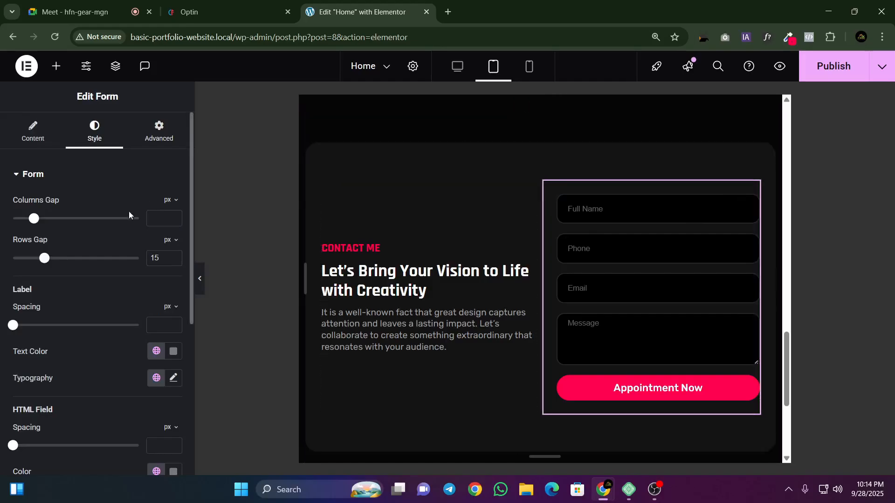
pyautogui.click(159, 132)
pyautogui.click(172, 271)
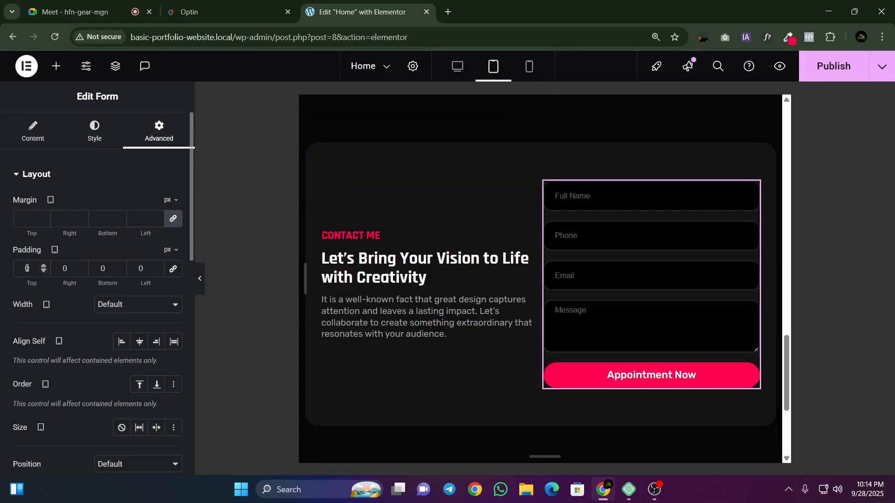
# Step: Try a top padding of 20 px and then 10 px on the contact form
pyautogui.write('2')
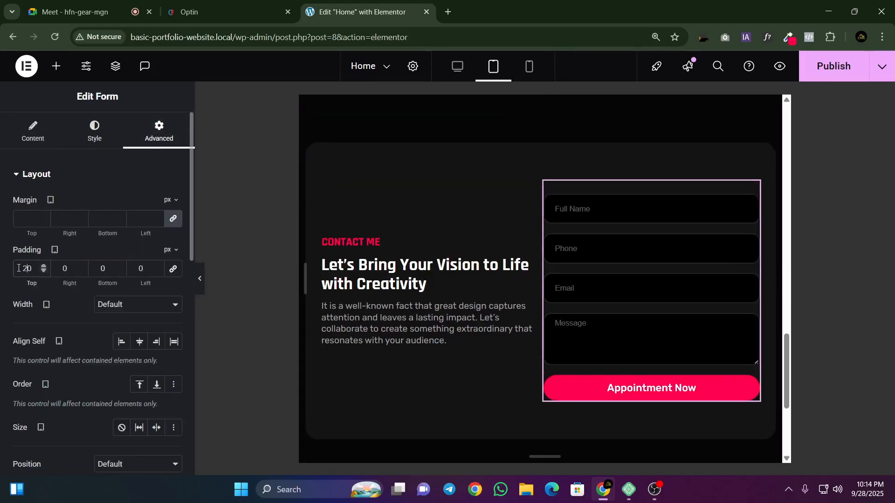
pyautogui.press('BackSpace')
pyautogui.write('1')
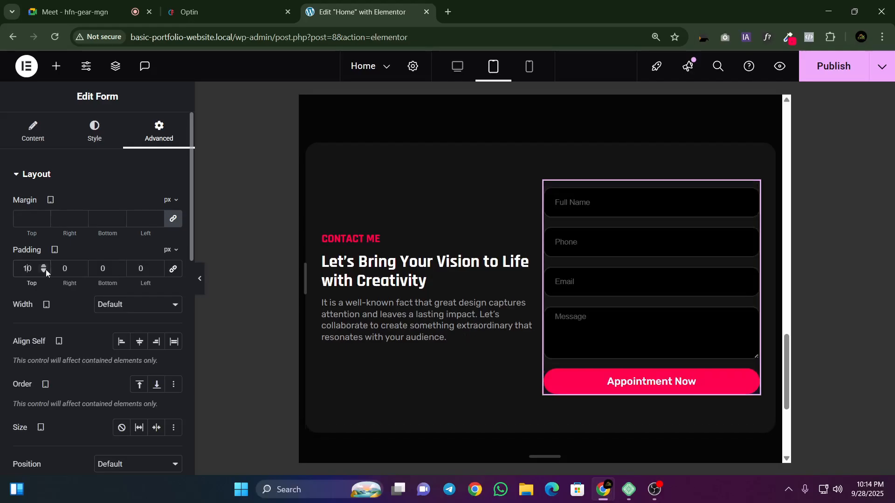
pyautogui.press('BackSpace')
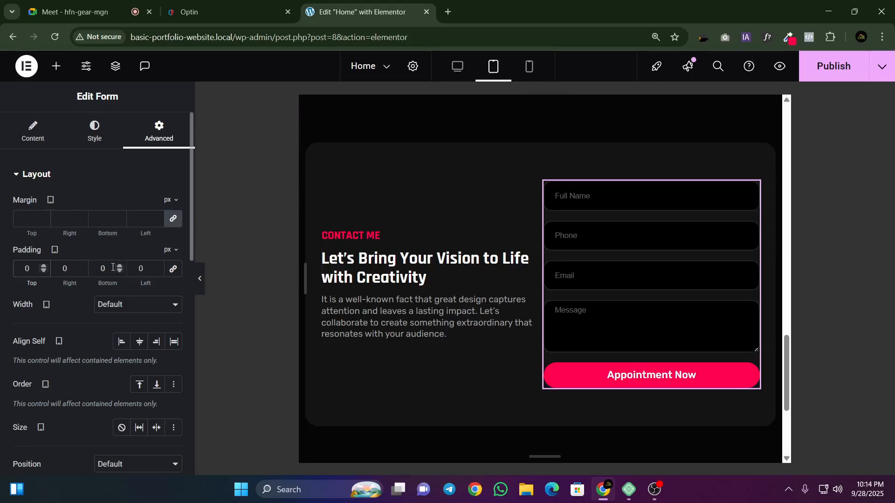
# Step: Set the contact form's left padding to 10 px for tablet
pyautogui.click(128, 267)
pyautogui.write('2')
pyautogui.press('BackSpace')
pyautogui.write('1')
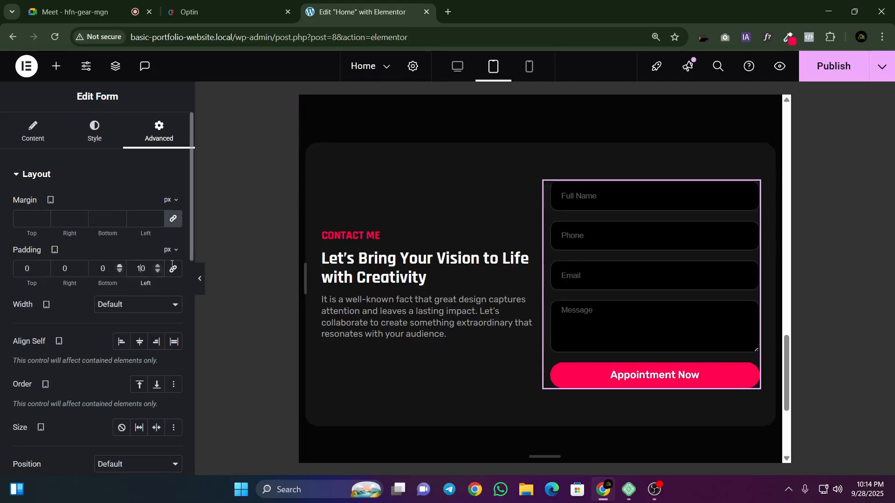
# Step: Publish the Home page changes and check the contact section in the mobile portrait layout
pyautogui.click(837, 74)
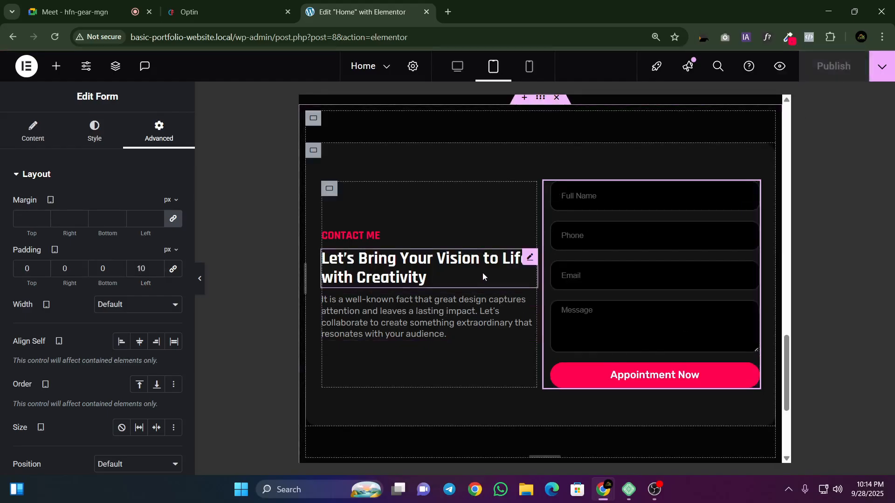
pyautogui.click(529, 68)
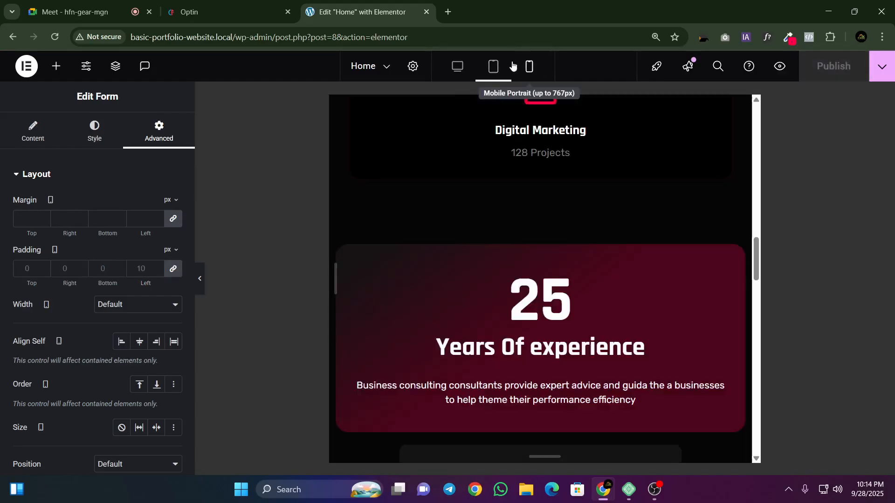
pyautogui.scroll(-10, 568, 260)
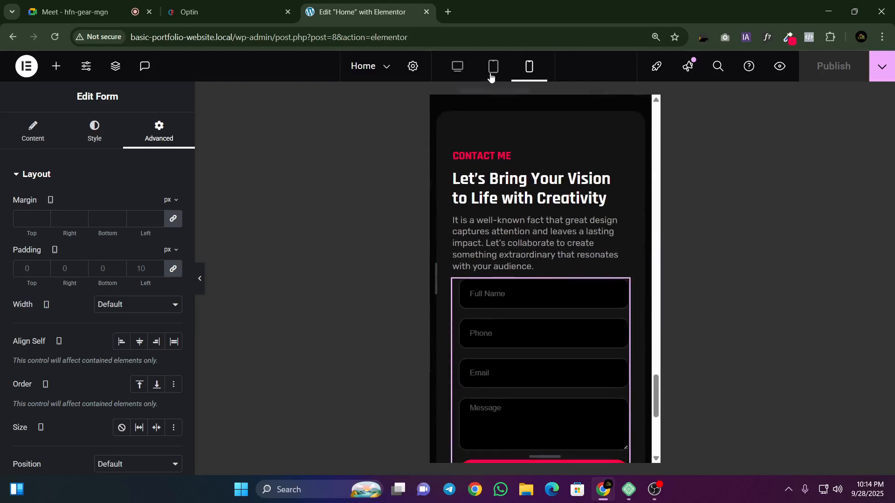
# Step: Back in the tablet layout, set the rounded contact box container's top and bottom padding to 30 px
pyautogui.click(493, 67)
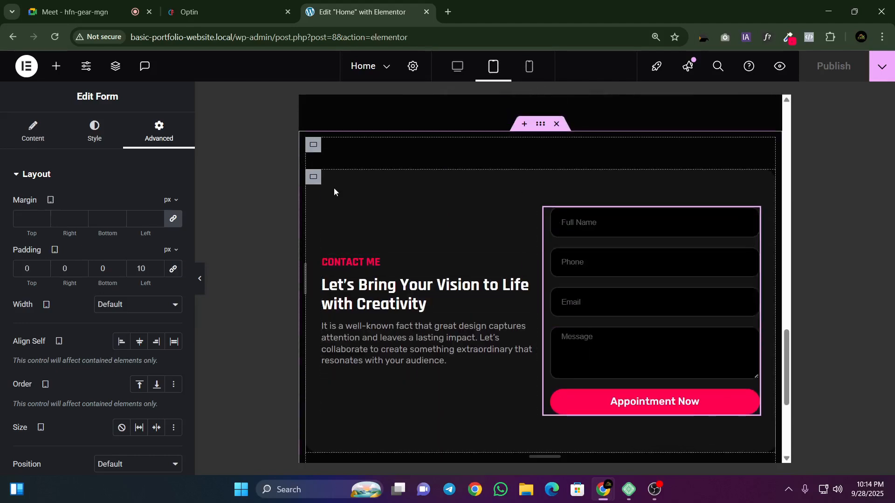
pyautogui.click(313, 176)
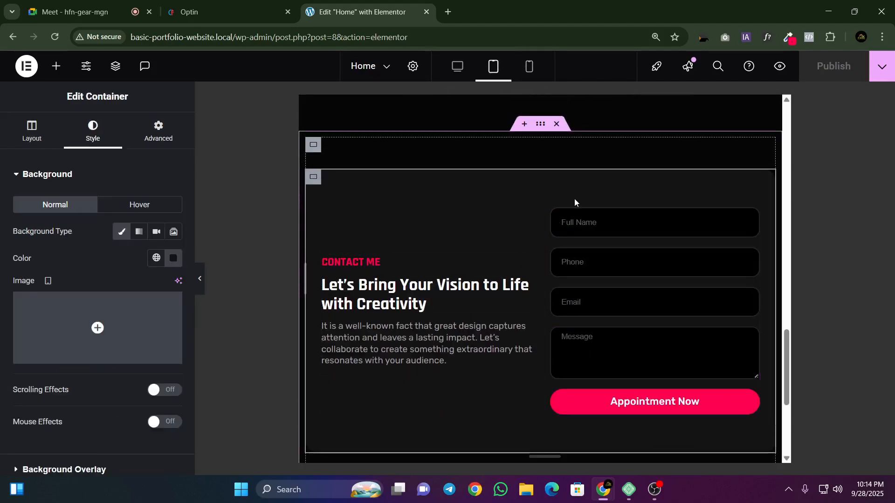
pyautogui.click(158, 131)
pyautogui.click(18, 269)
pyautogui.write('0')
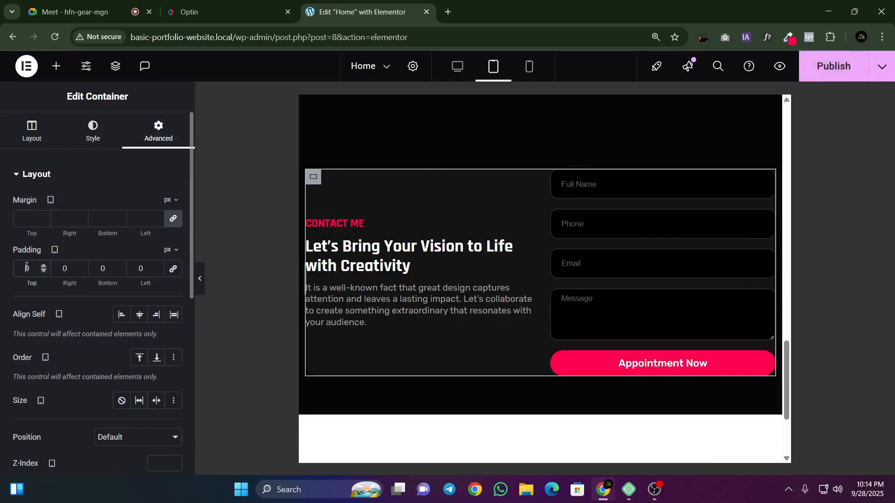
pyautogui.write('3')
pyautogui.click(96, 268)
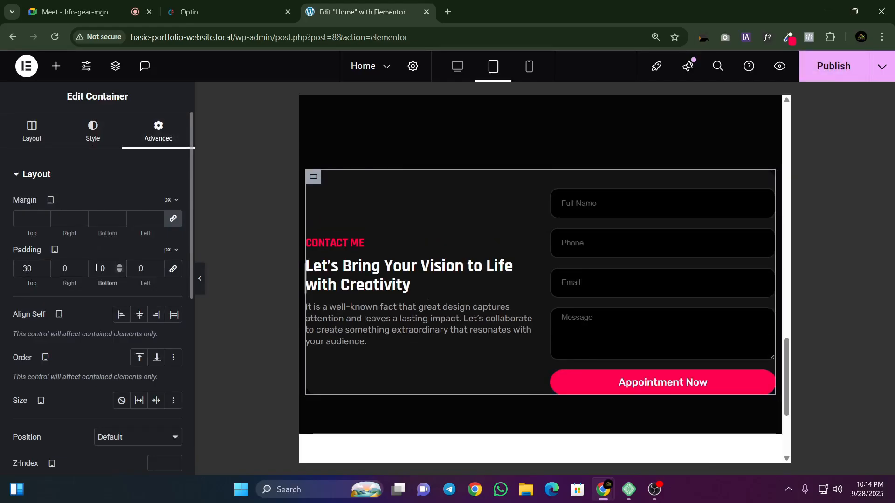
pyautogui.write('3')
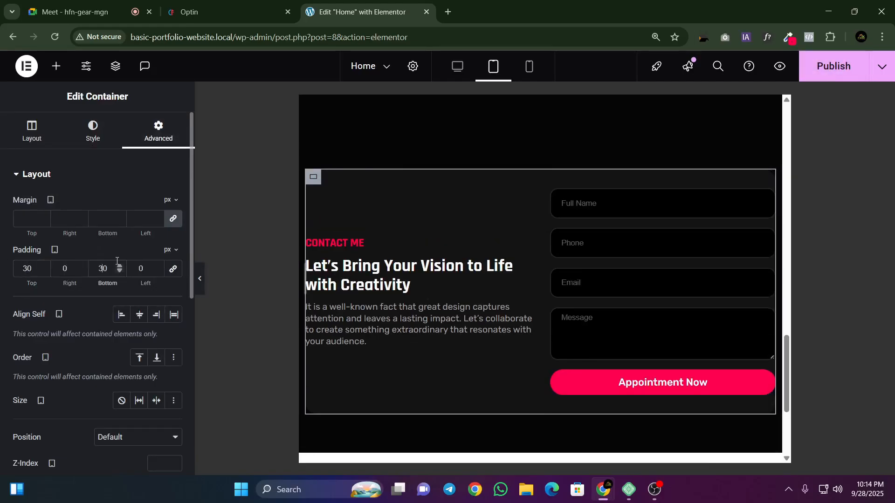
# Step: Set the contact box container's left and right padding to 20 px and preview the tablet layout without the editing panel
pyautogui.click(130, 266)
pyautogui.write('2')
pyautogui.click(62, 269)
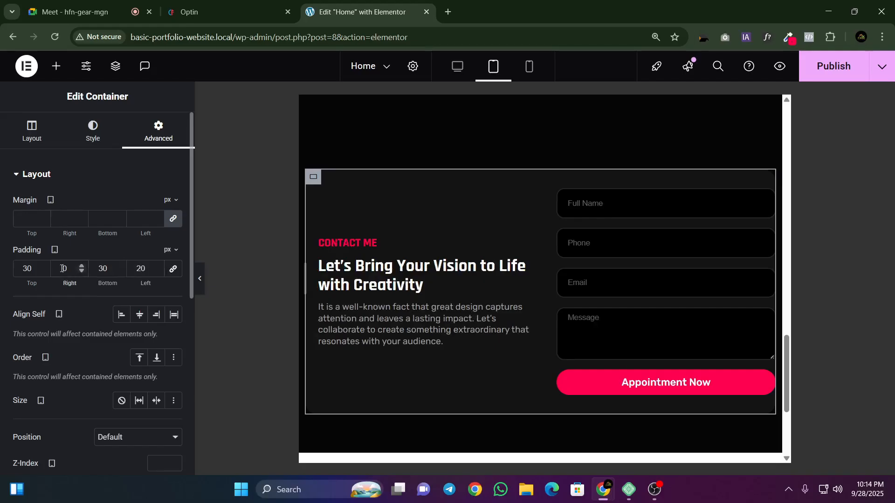
pyautogui.write('2')
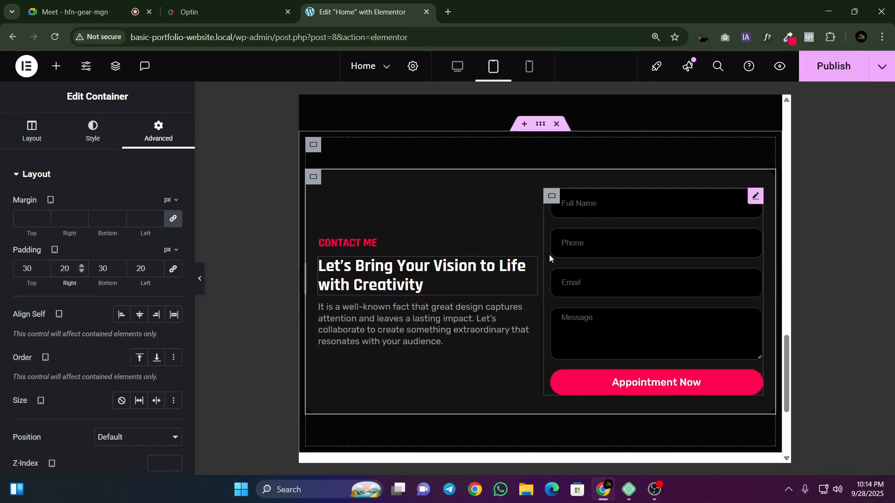
pyautogui.click(199, 279)
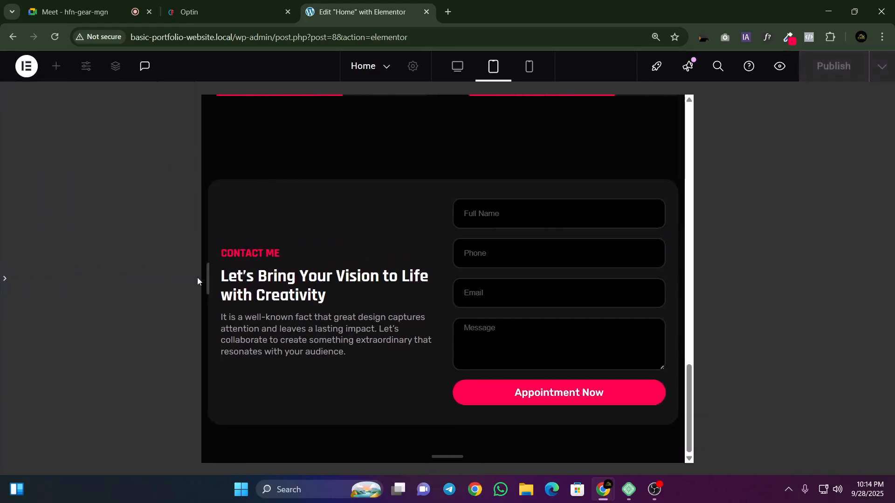
pyautogui.click(3, 280)
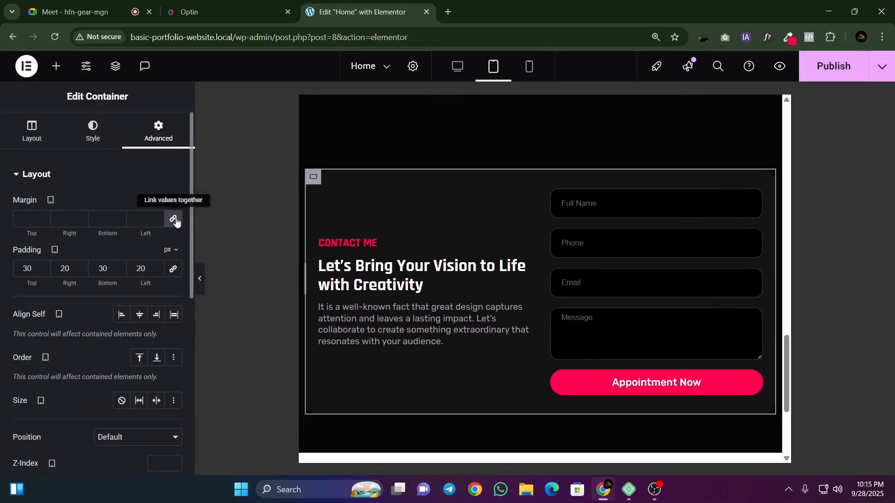
# Step: Set the outer contact section container's tablet padding to 20 px left and right and 0 top and bottom
pyautogui.scroll(1, 471, 186)
pyautogui.click(547, 184)
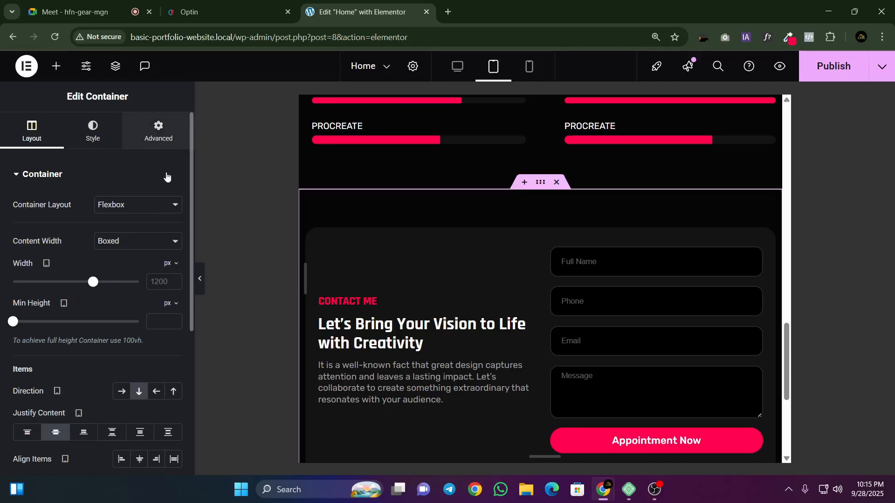
pyautogui.click(158, 132)
pyautogui.click(172, 269)
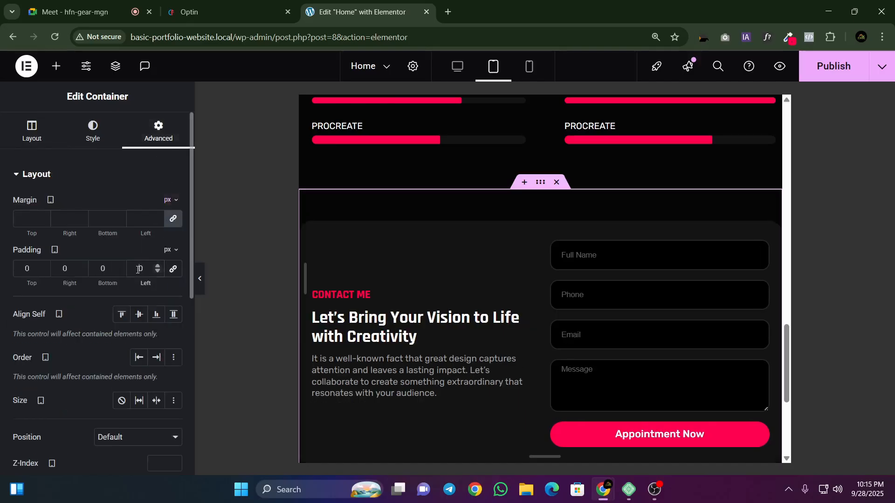
pyautogui.click(136, 270)
pyautogui.write('2')
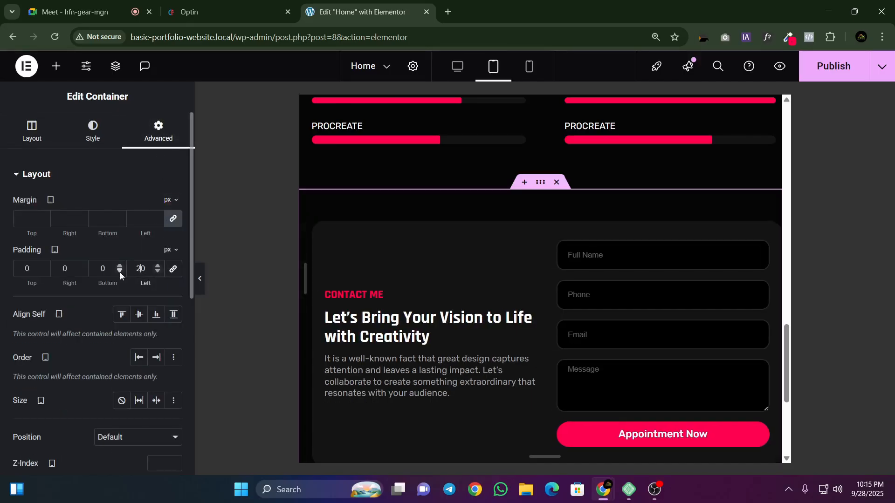
pyautogui.click(65, 268)
pyautogui.write('2')
pyautogui.scroll(-1, 310, 256)
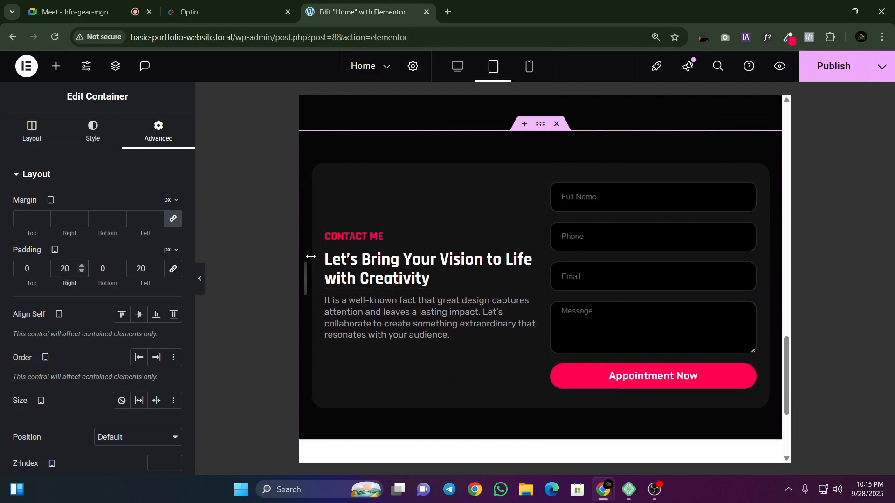
# Step: Publish the Home page and bring up the contact section in the mobile portrait layout
pyautogui.click(820, 70)
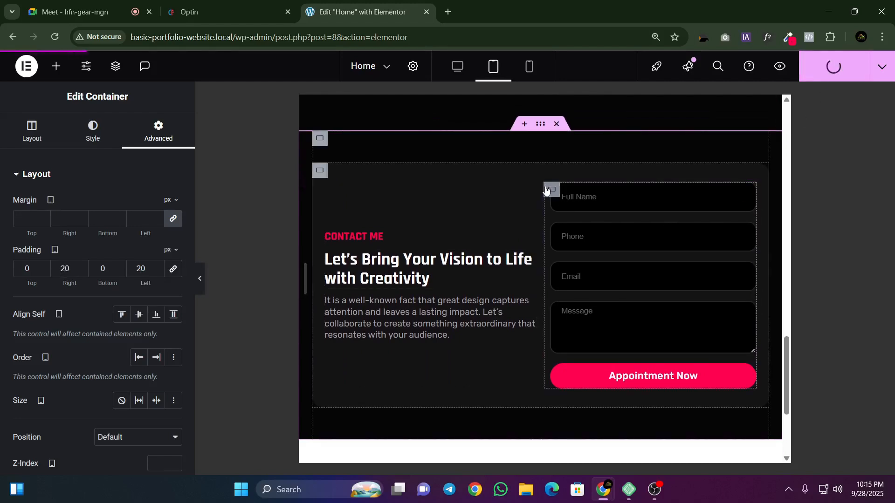
pyautogui.click(529, 66)
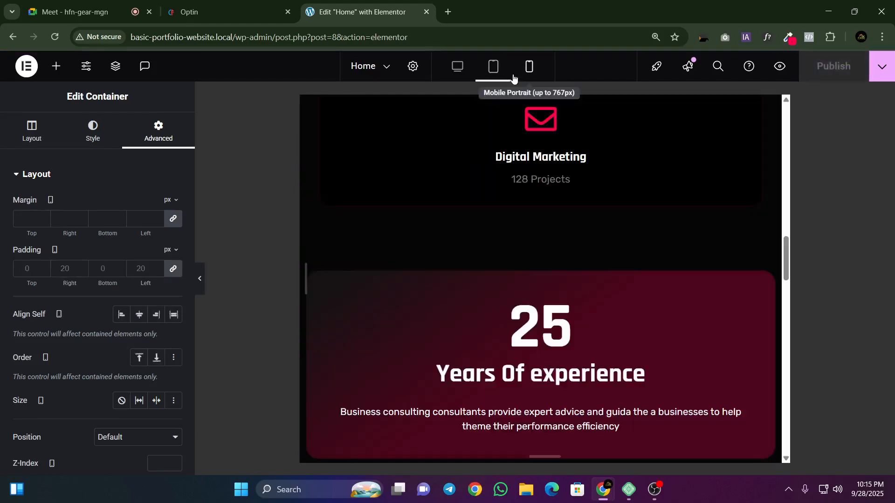
pyautogui.scroll(-5, 589, 186)
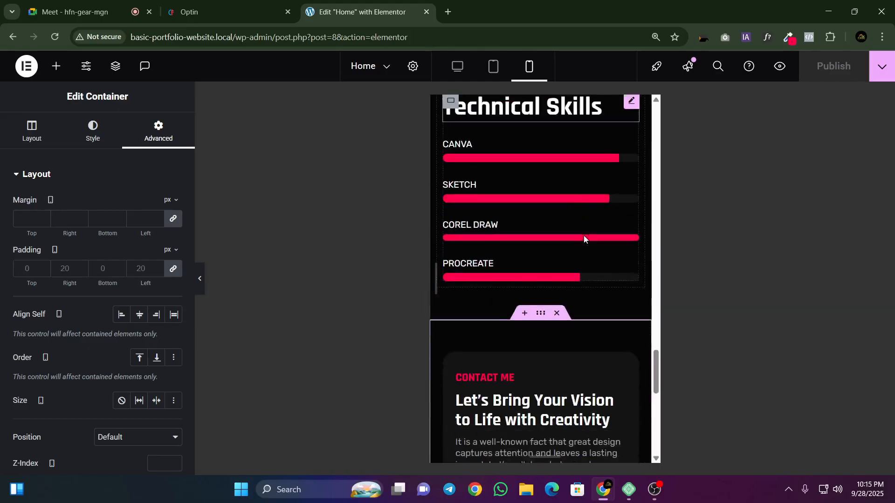
# Step: Center-align the "CONTACT ME" label and the "Let's Bring Your Vision to Life with Creativity" heading in the mobile layout
pyautogui.scroll(-4, 584, 238)
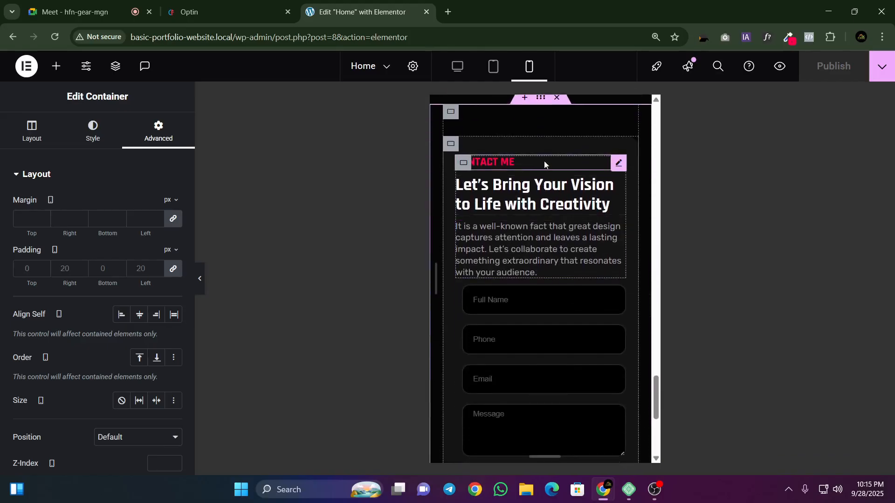
pyautogui.click(618, 163)
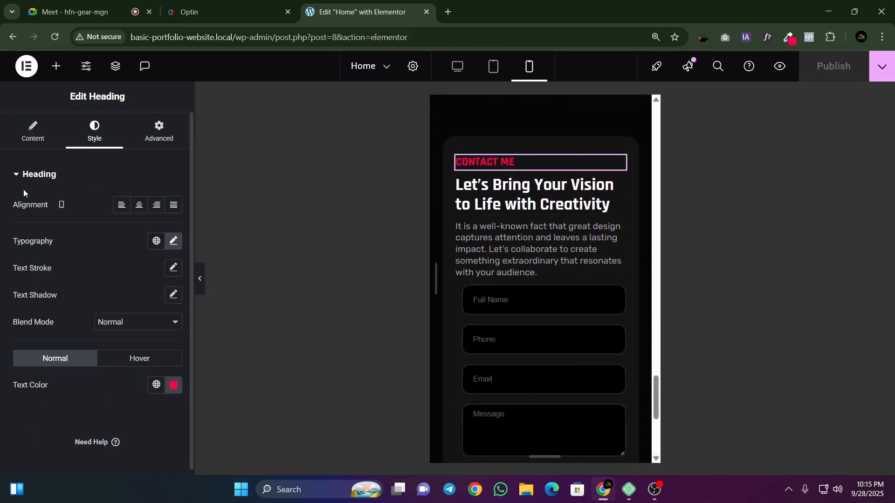
pyautogui.click(139, 205)
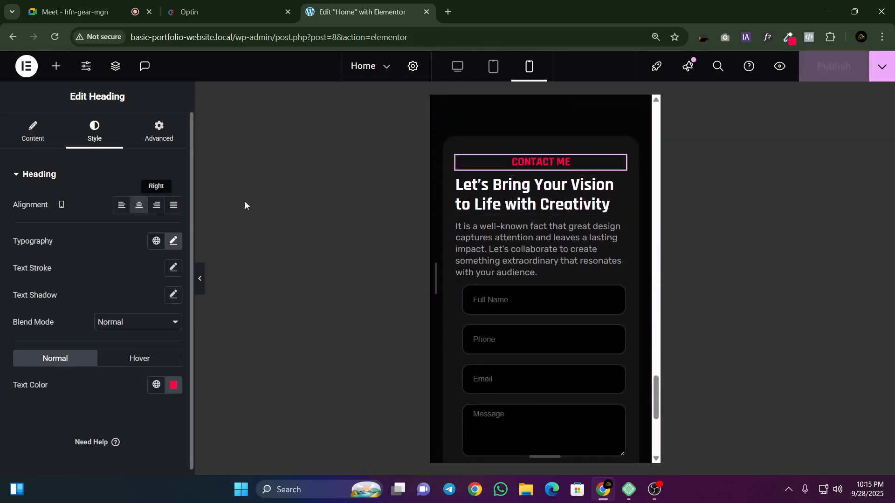
pyautogui.click(495, 204)
pyautogui.click(94, 132)
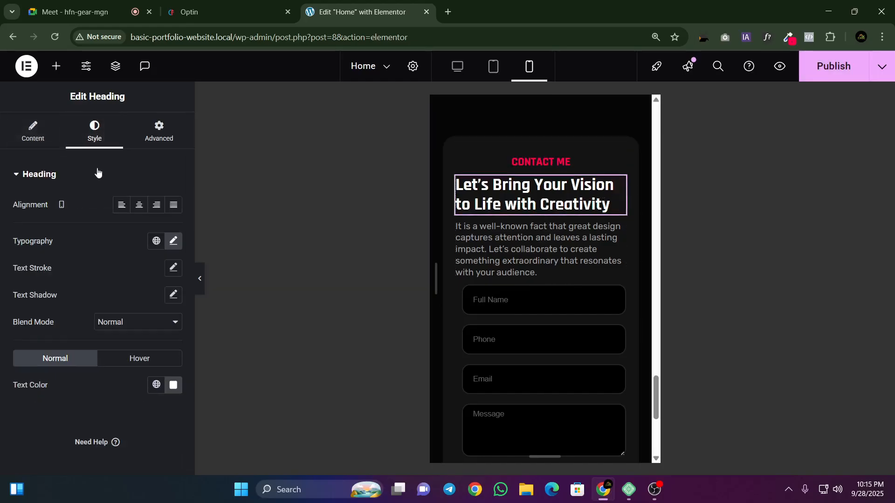
pyautogui.click(138, 205)
# Step: Center-align the contact description paragraph for mobile and give it 10 px of bottom padding with the other sides at 0
pyautogui.click(616, 230)
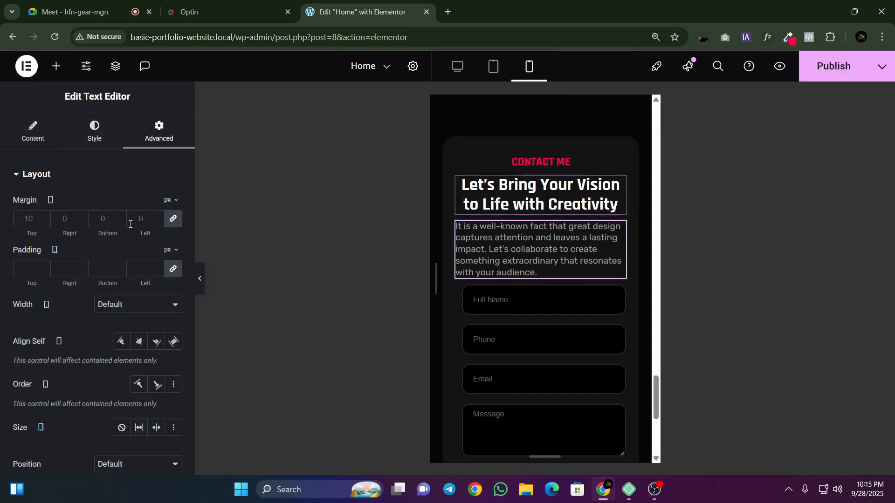
pyautogui.click(94, 132)
pyautogui.click(141, 209)
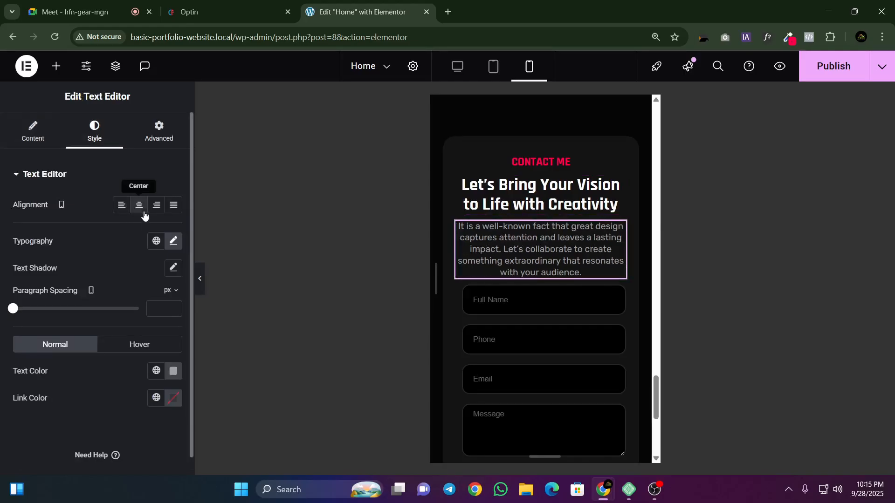
pyautogui.scroll(-1, 546, 280)
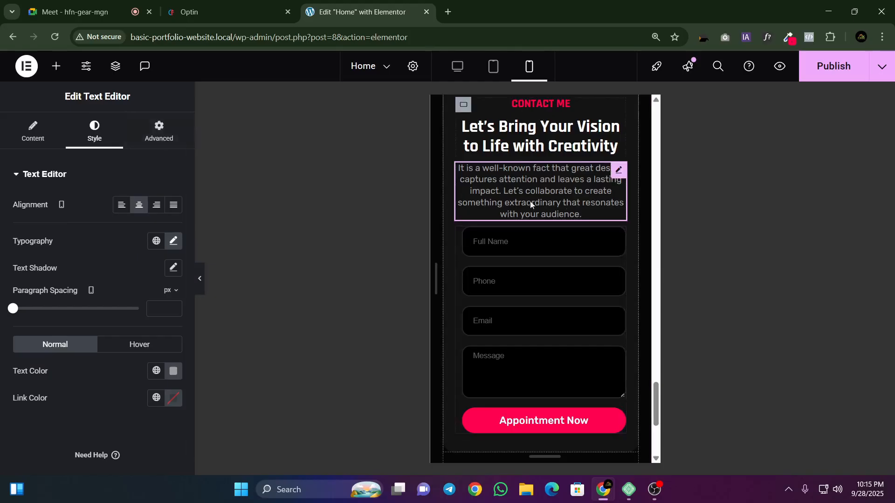
pyautogui.click(159, 134)
pyautogui.click(172, 270)
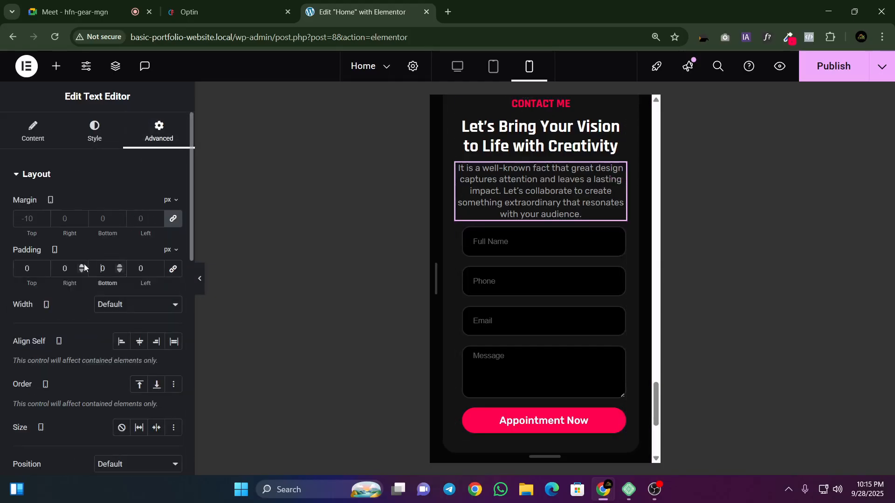
pyautogui.write('1')
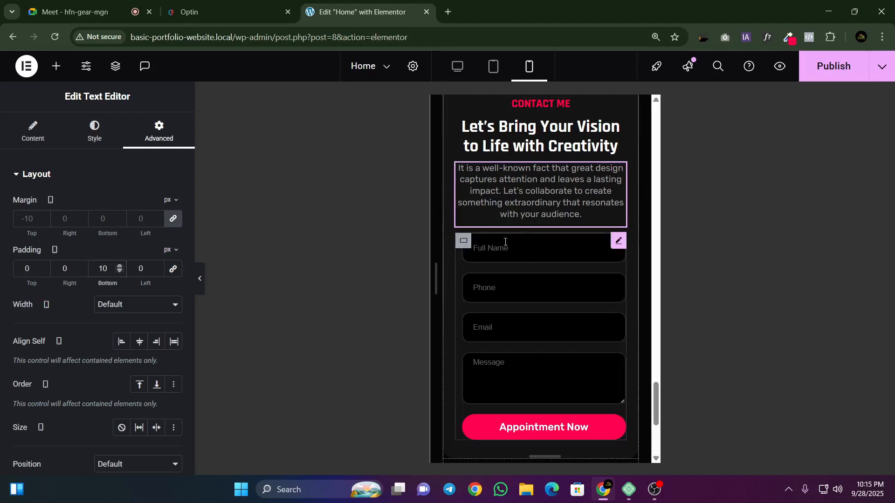
pyautogui.scroll(-2, 503, 326)
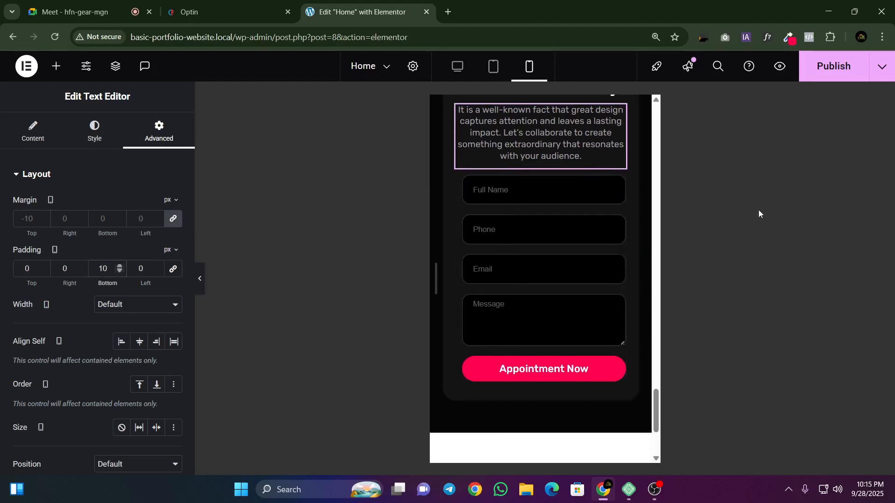
# Step: Publish the Home page and review the mobile contact section without the editing panel, ending in the desktop layout
pyautogui.click(833, 65)
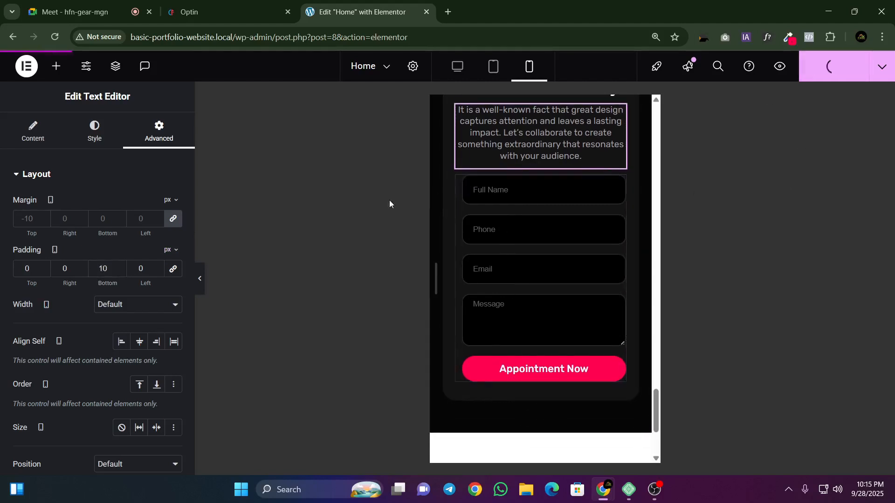
pyautogui.click(200, 279)
pyautogui.scroll(5, 437, 260)
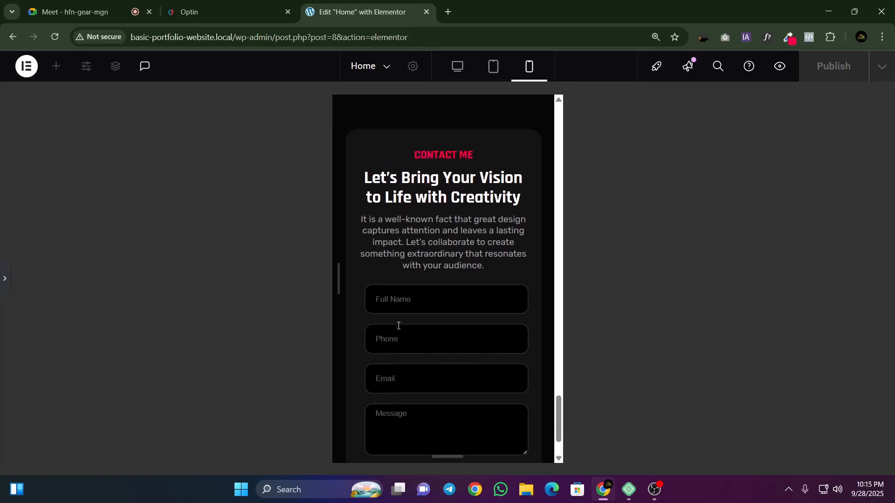
pyautogui.scroll(-3, 412, 300)
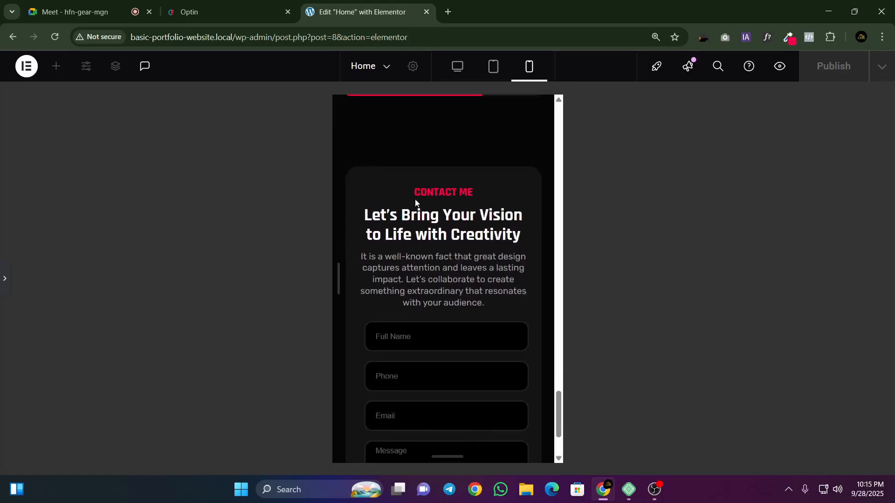
pyautogui.scroll(-3, 417, 198)
pyautogui.scroll(5, 425, 221)
pyautogui.scroll(-5, 426, 221)
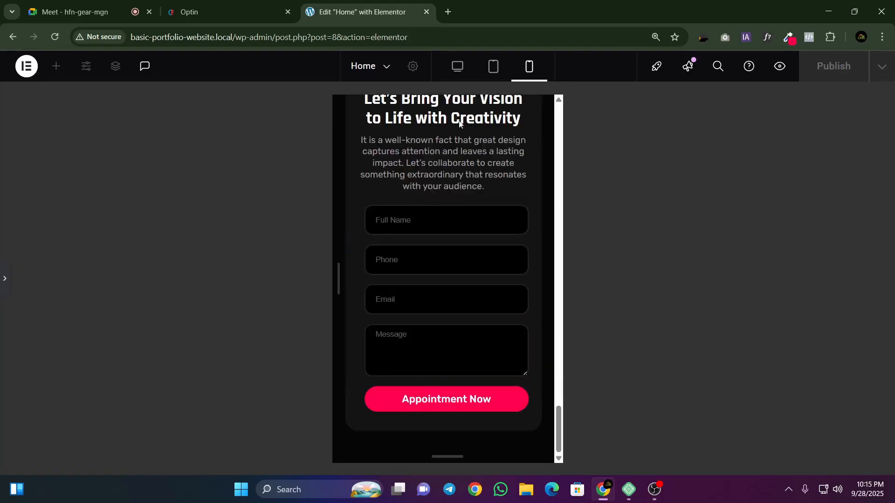
pyautogui.click(457, 66)
# Step: Switch to the Optin reference page and show it in a narrow, phone-width browser window placed mid-desktop
pyautogui.hotkey('ctrl', 'shift', 'Tab')
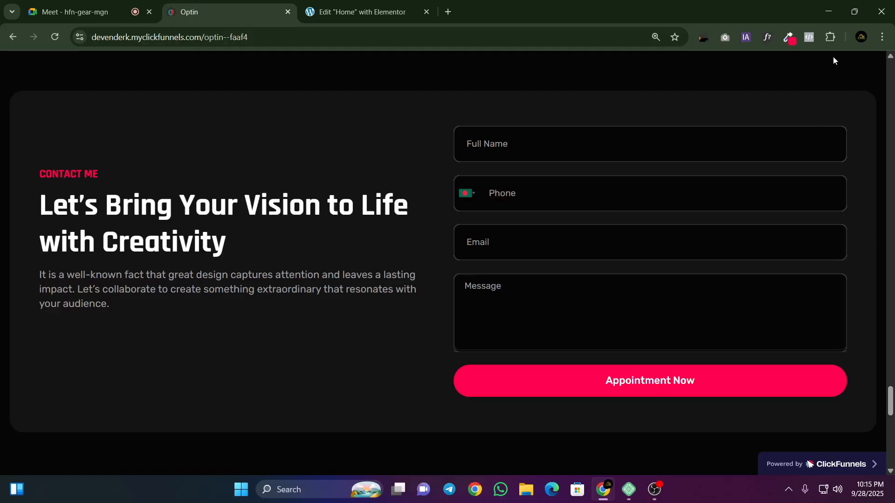
pyautogui.click(854, 10)
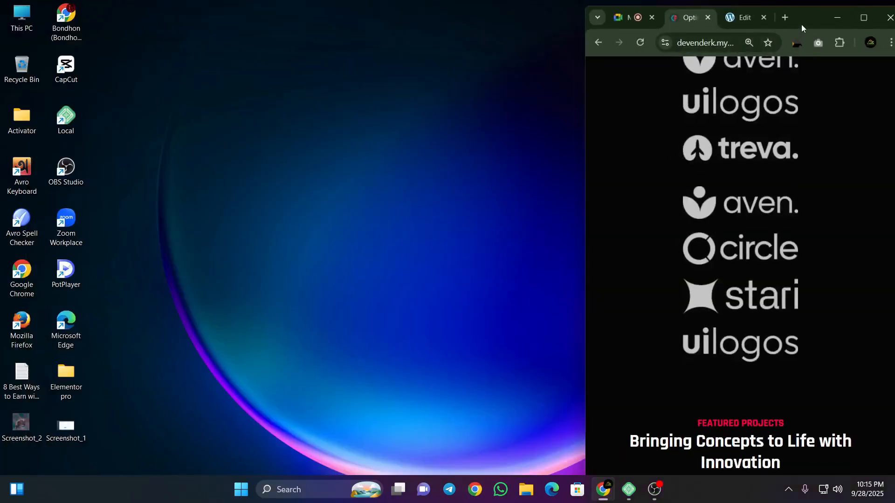
pyautogui.moveTo(802, 25); pyautogui.dragTo(567, 1)
pyautogui.click(846, 19)
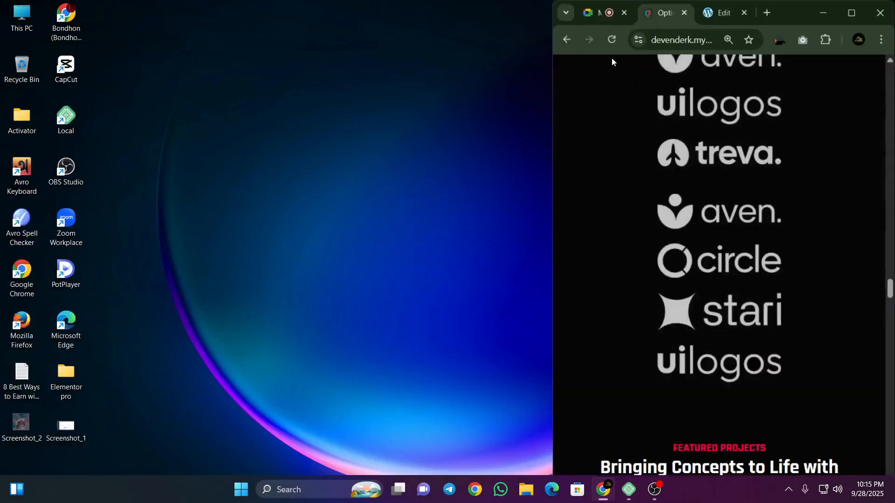
pyautogui.moveTo(804, 17); pyautogui.dragTo(543, 25)
# Step: Examine the reference page's contact section at phone width, including a slightly narrower window, and return the browser to full screen
pyautogui.scroll(-10, 546, 229)
pyautogui.scroll(-20, 545, 234)
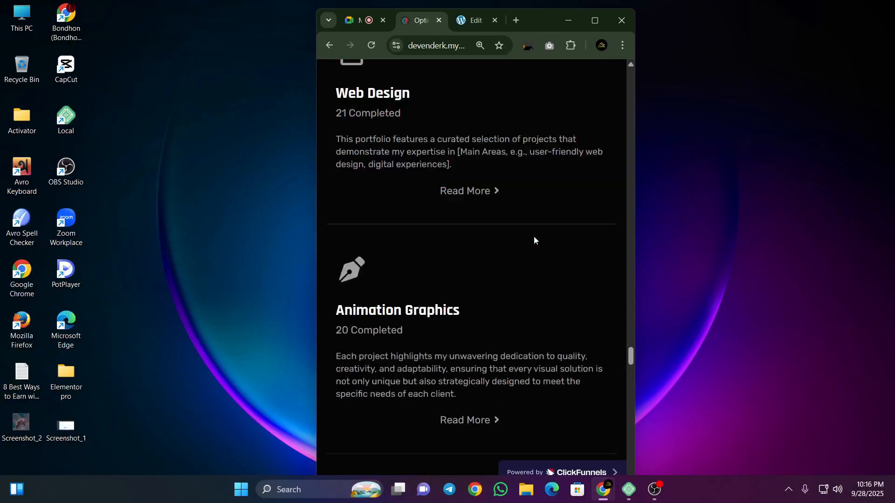
pyautogui.scroll(-10, 516, 241)
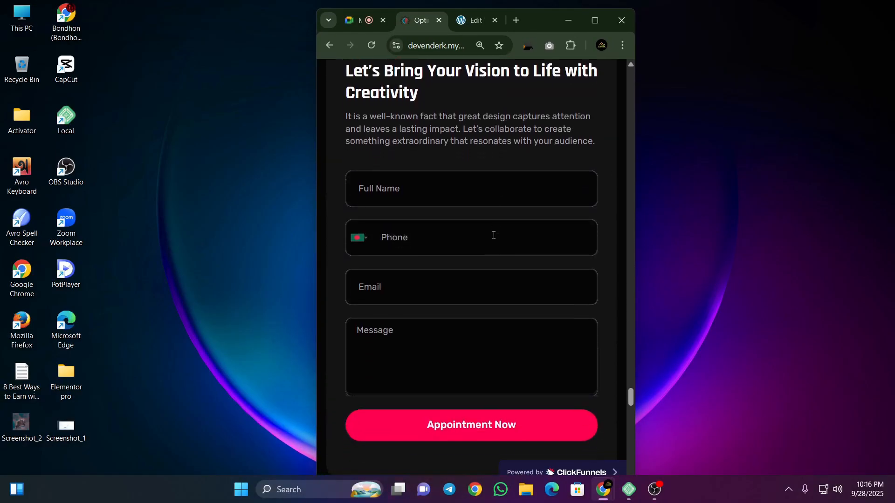
pyautogui.scroll(5, 494, 233)
pyautogui.scroll(-4, 415, 233)
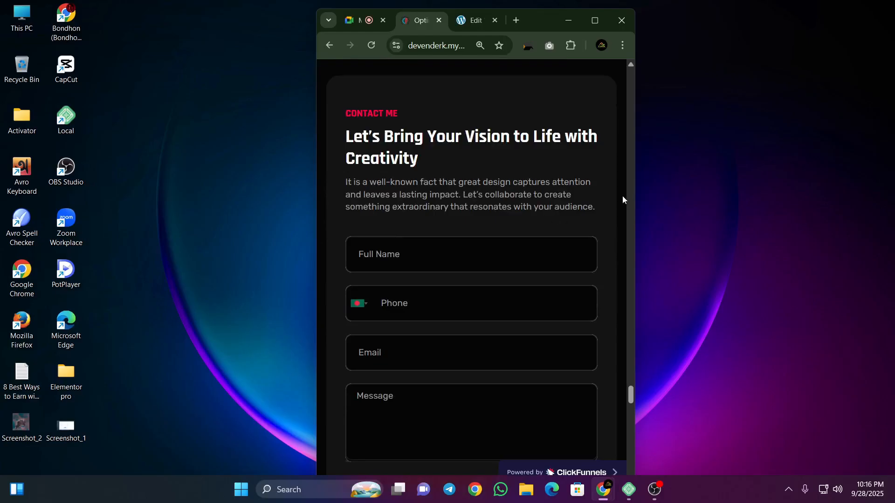
pyautogui.moveTo(635, 191); pyautogui.dragTo(608, 191)
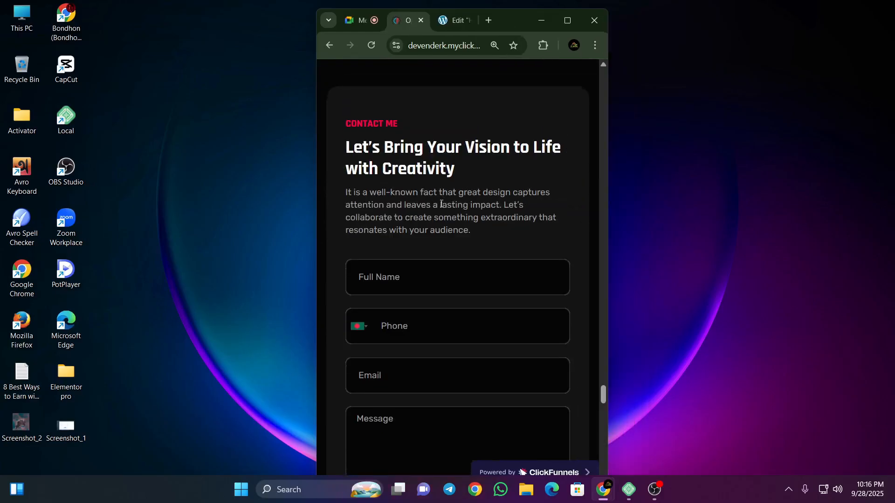
pyautogui.scroll(-14, 434, 201)
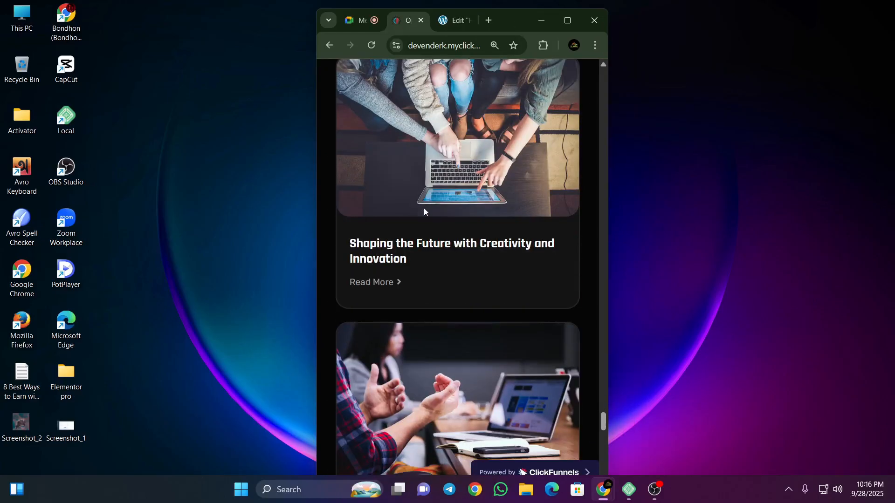
pyautogui.scroll(7, 424, 208)
pyautogui.click(567, 20)
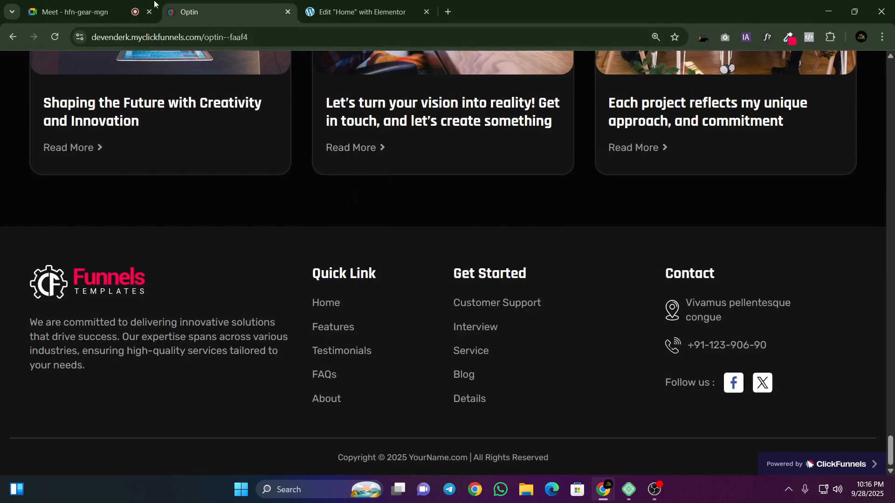
# Step: Check the Google Meet call and the running screen recording in OBS
pyautogui.click(302, 4)
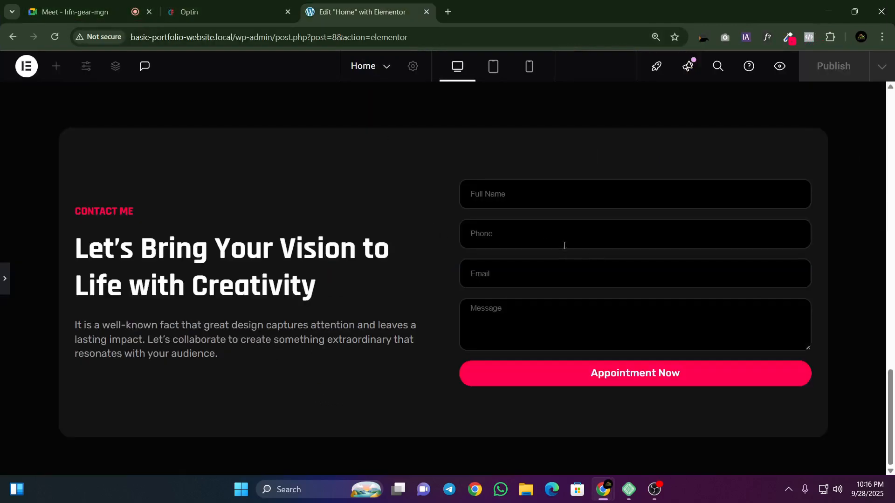
pyautogui.click(42, 4)
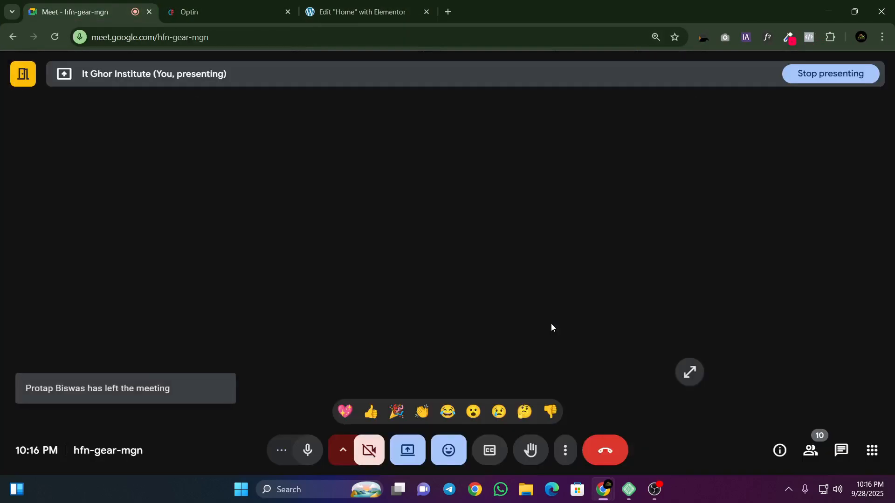
pyautogui.click(699, 493)
pyautogui.click(656, 490)
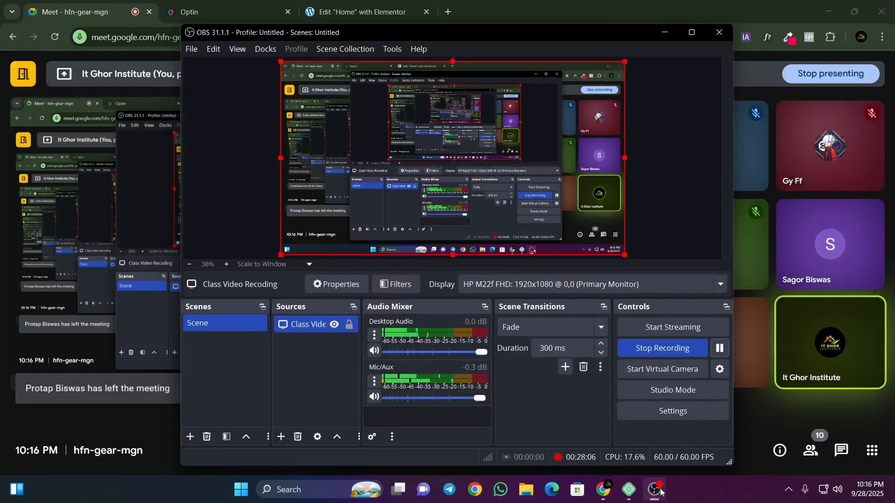
pyautogui.click(657, 491)
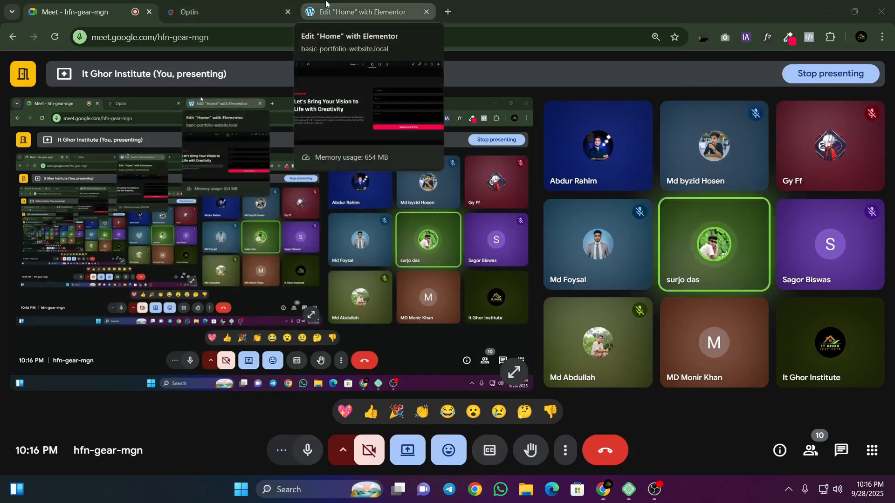
# Step: Return to the Home page in Elementor, close the floating meeting window and show the editing panel beside the contact section
pyautogui.click(326, 10)
pyautogui.click(404, 112)
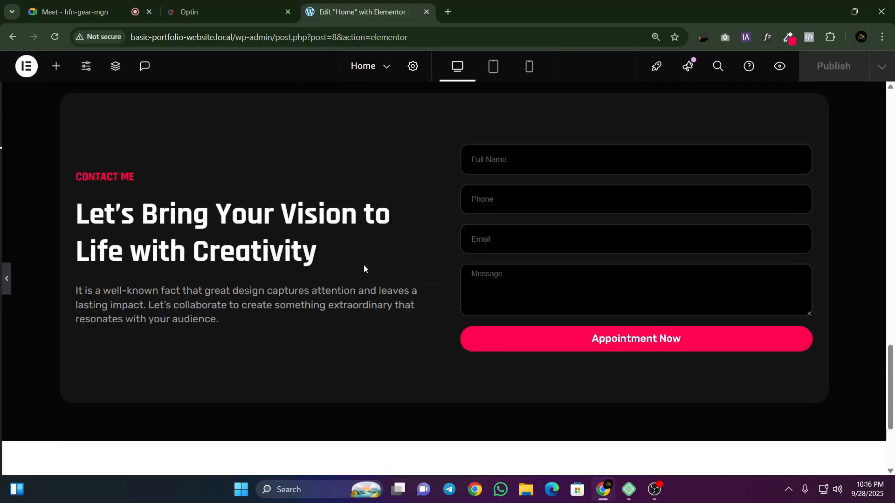
pyautogui.click(366, 263)
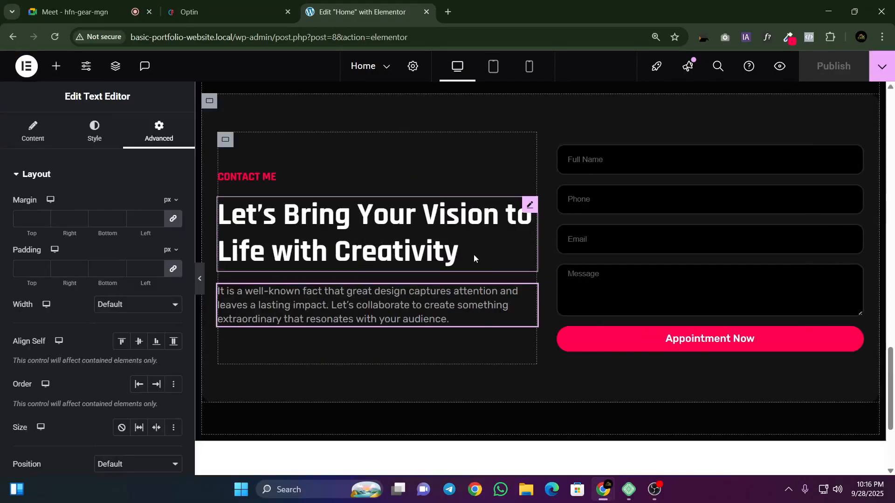
pyautogui.scroll(1, 485, 256)
# Step: Check the meeting participants once more and come back to the Home page editor without the floating meeting window
pyautogui.click(70, 12)
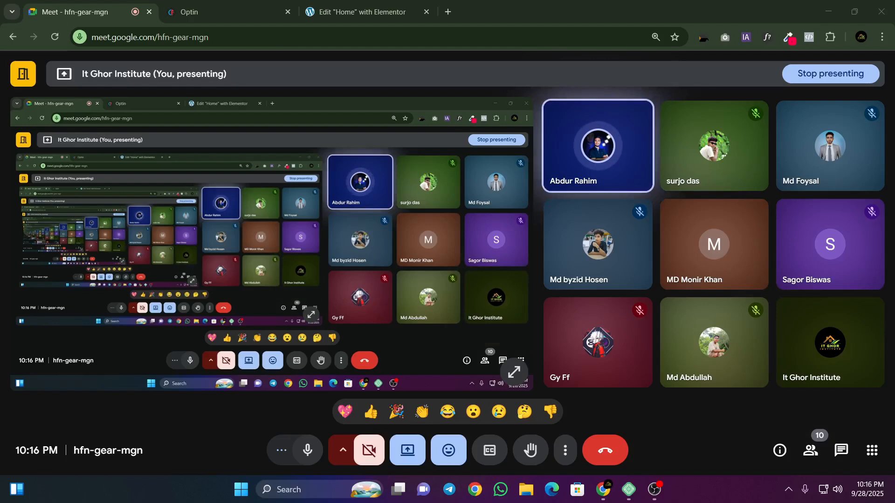
pyautogui.click(357, 12)
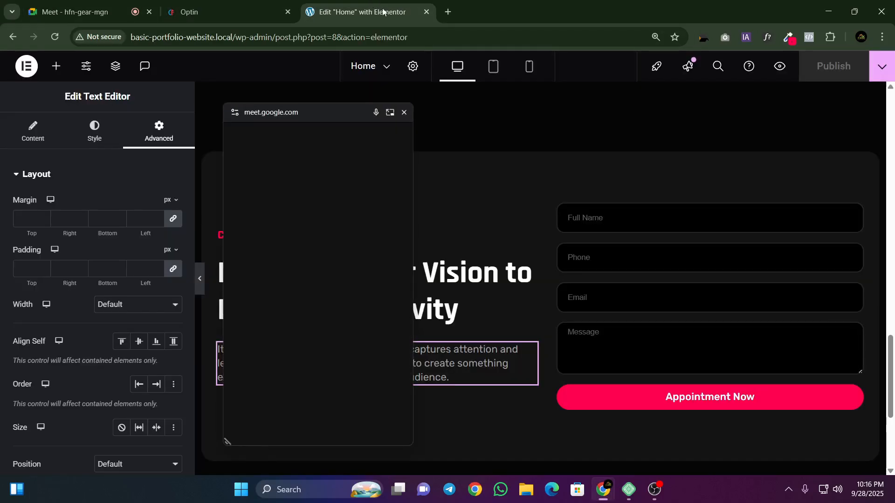
pyautogui.click(404, 112)
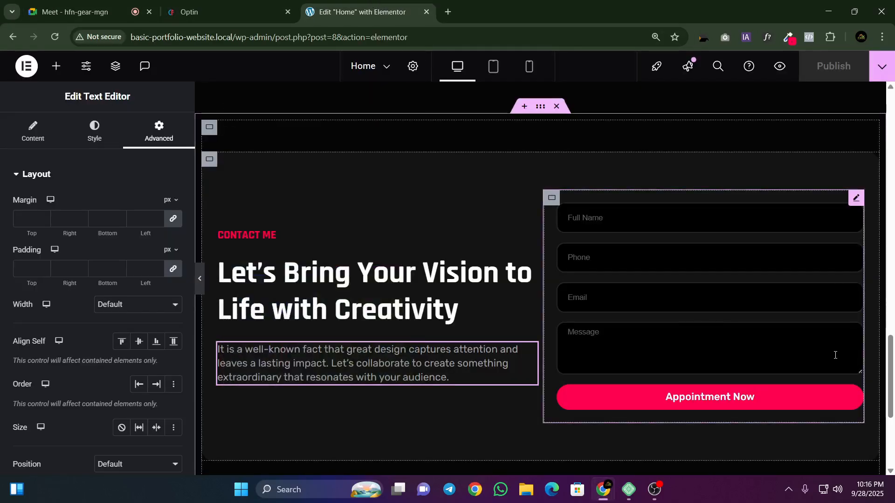
# Step: Delete the Message field, Item #4, from the contact form's fields
pyautogui.click(858, 199)
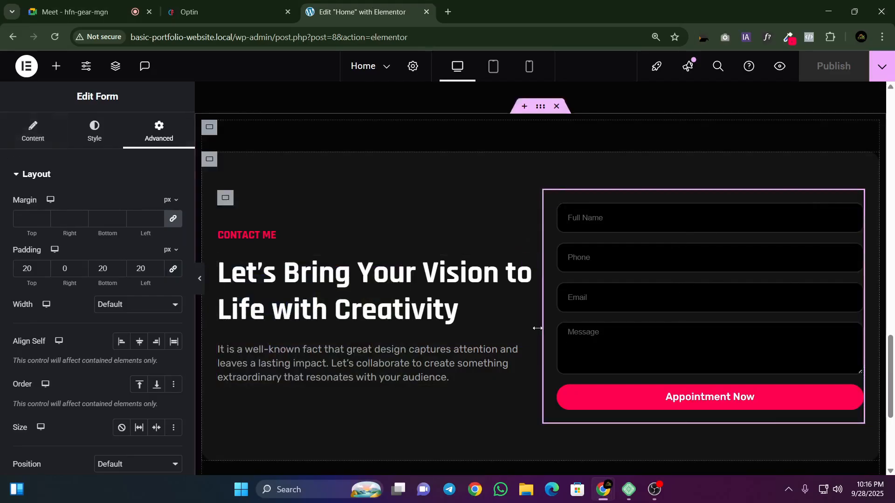
pyautogui.click(10, 132)
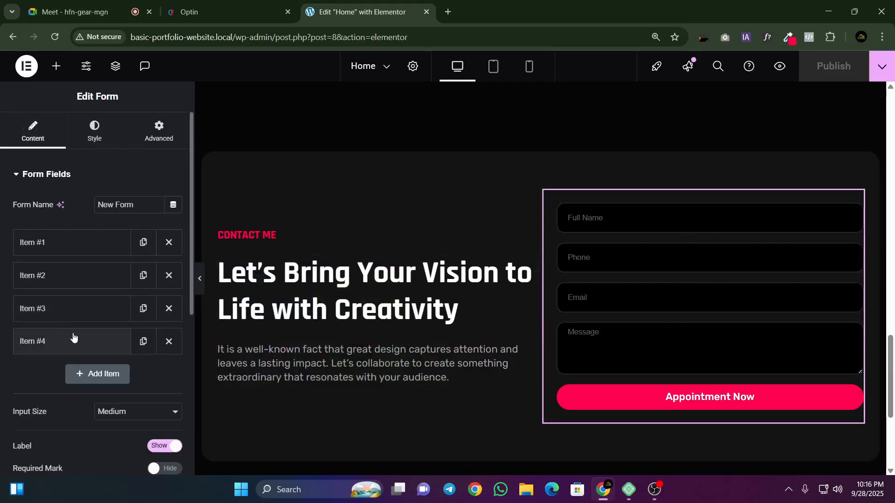
pyautogui.click(169, 341)
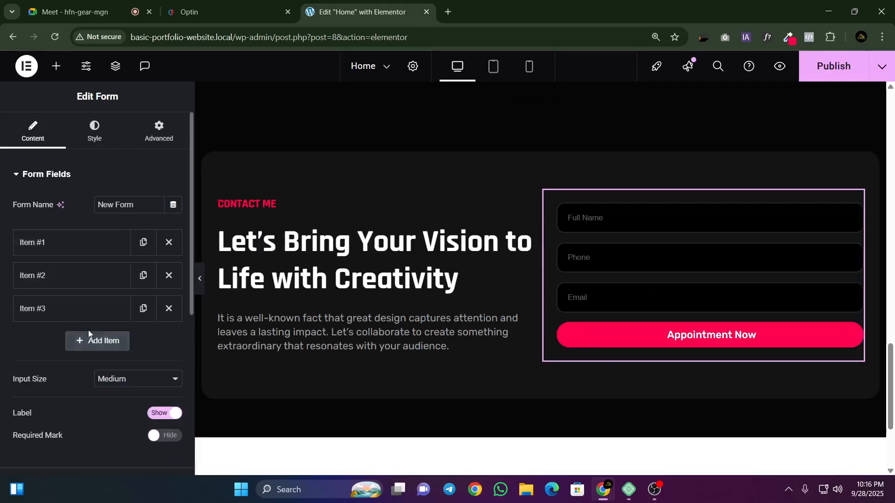
# Step: Add a fourth field to the contact form as a Textarea with the placeholder "Your Message"
pyautogui.click(95, 341)
pyautogui.scroll(-4, 66, 266)
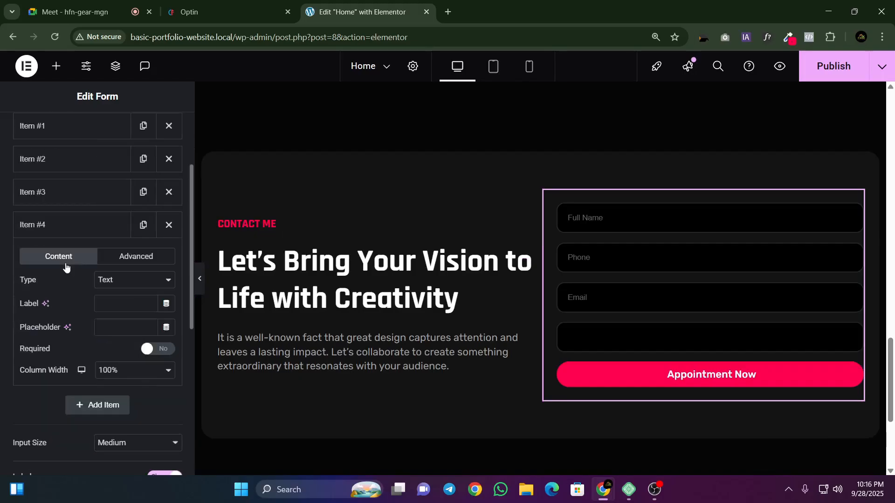
pyautogui.moveTo(19, 224); pyautogui.dragTo(49, 227)
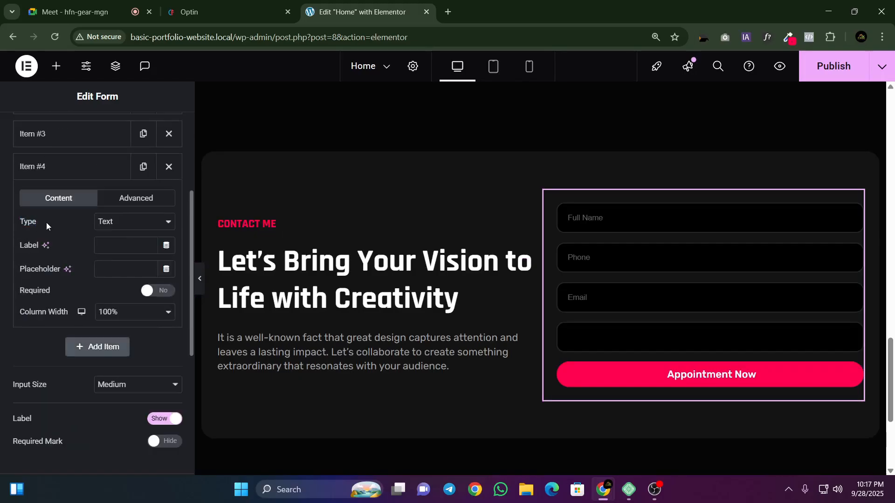
pyautogui.click(116, 225)
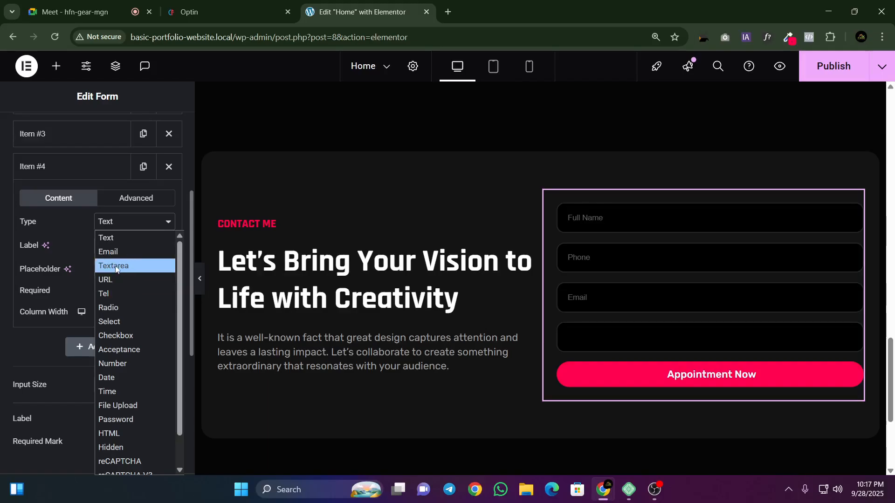
pyautogui.click(116, 238)
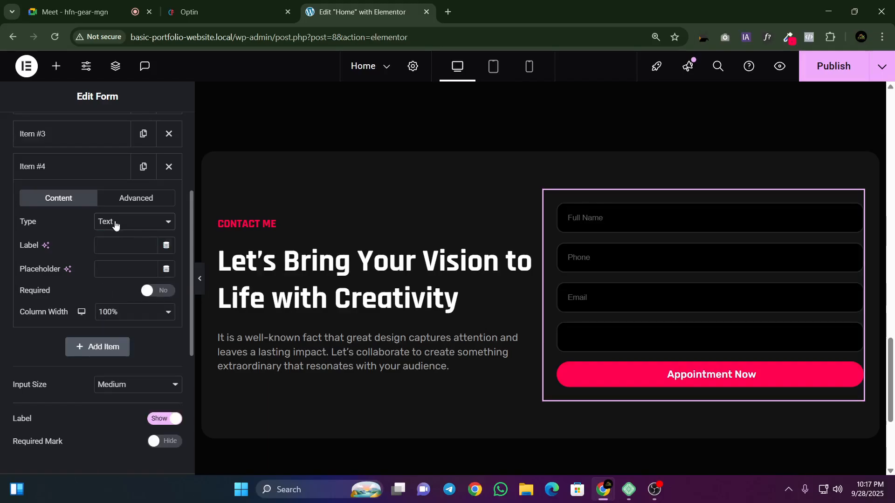
pyautogui.click(589, 228)
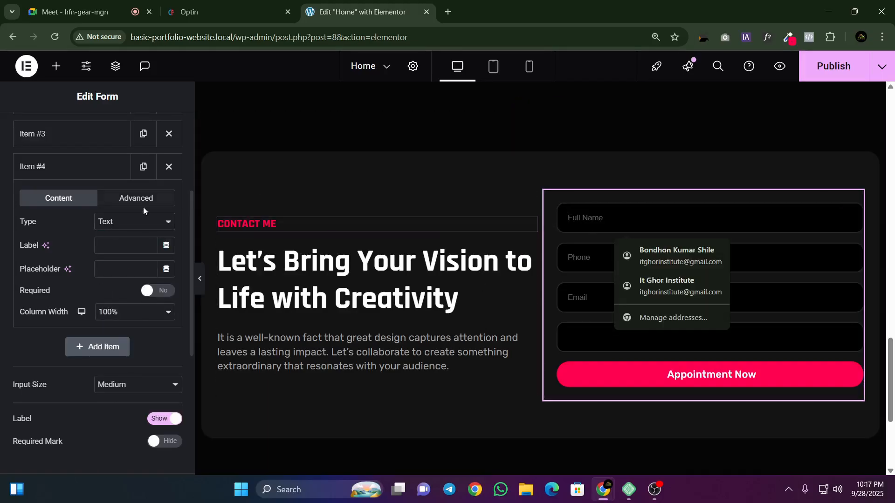
pyautogui.click(118, 224)
pyautogui.click(111, 266)
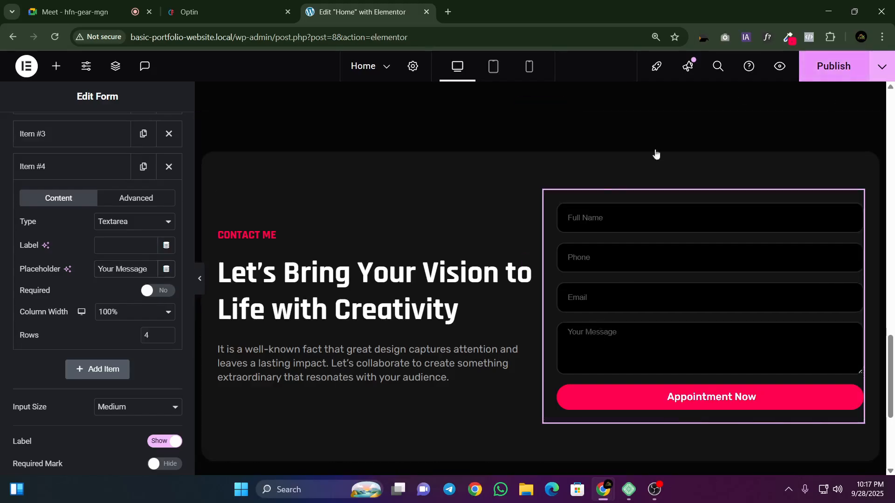
pyautogui.click(88, 177)
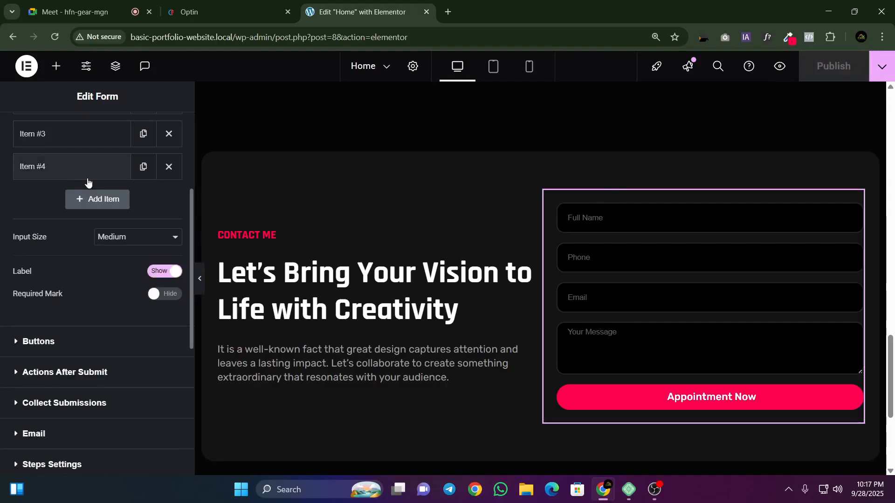
# Step: Add a fifth field to the contact form and set its type to Password
pyautogui.click(96, 199)
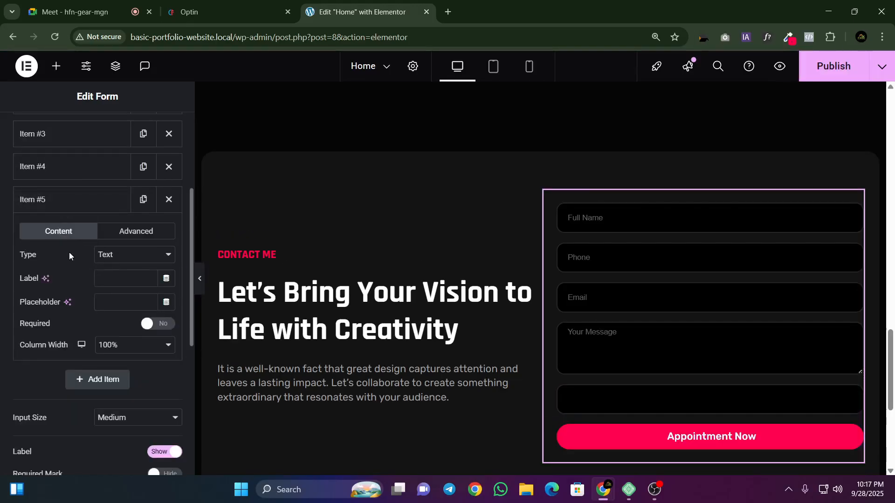
pyautogui.click(103, 258)
pyautogui.scroll(-1, 112, 219)
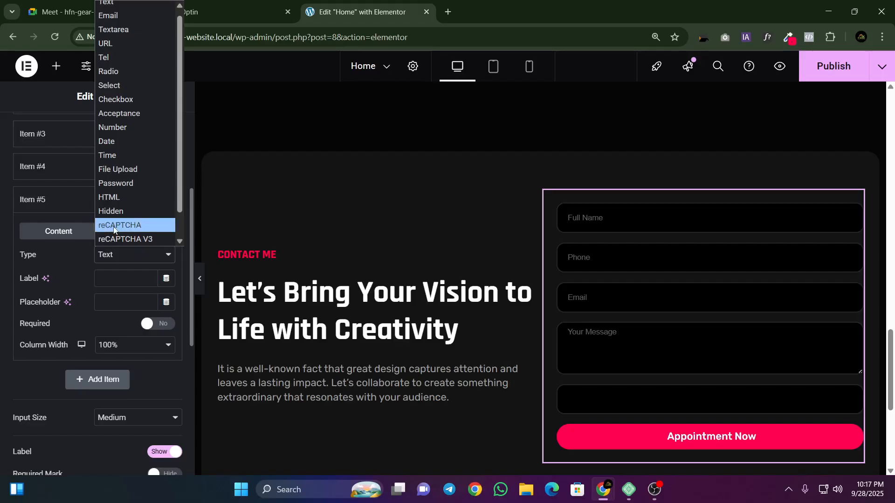
pyautogui.click(111, 185)
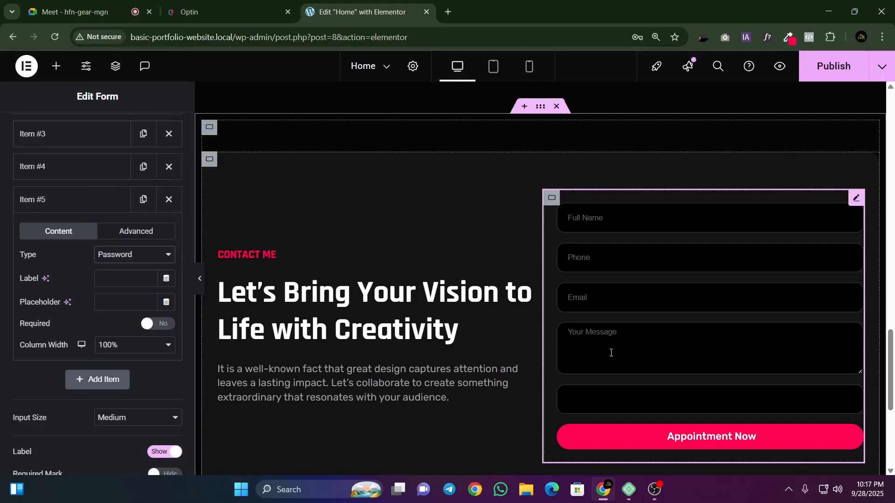
# Step: Change the fifth field's type to Date and pick September 25, 2025 from its calendar in the form preview
pyautogui.click(125, 254)
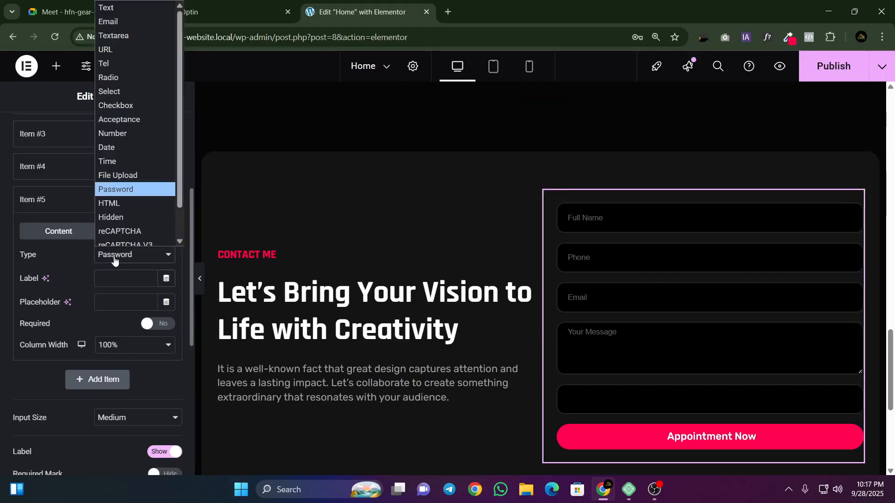
pyautogui.scroll(-1, 117, 154)
pyautogui.click(112, 142)
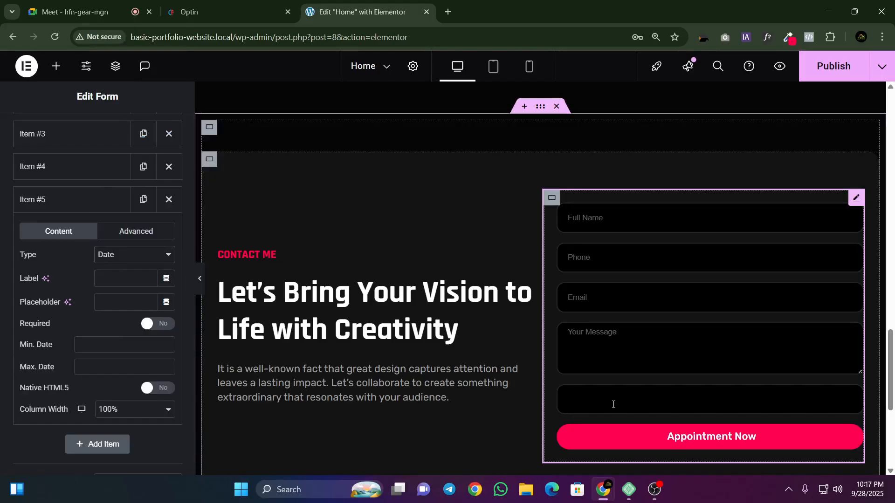
pyautogui.click(572, 400)
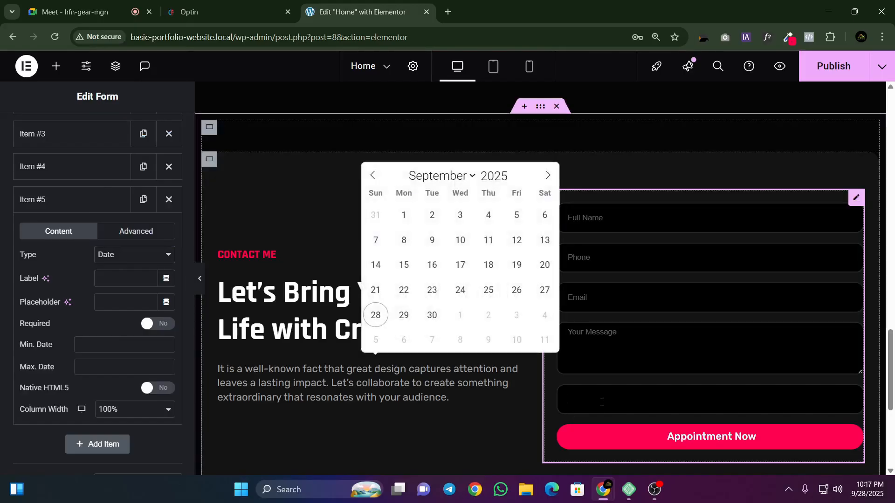
pyautogui.click(488, 291)
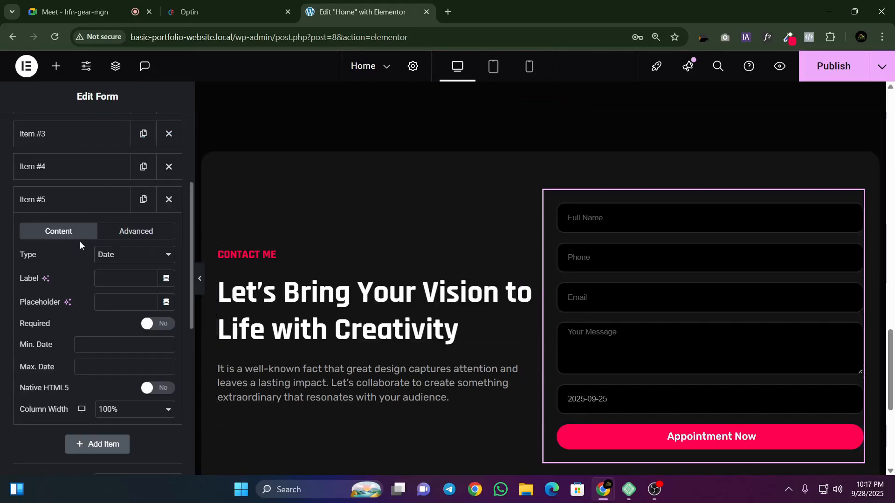
# Step: Try the fifth field as an Acceptance type, toggling its box in the preview, and as a Checkbox type
pyautogui.click(101, 255)
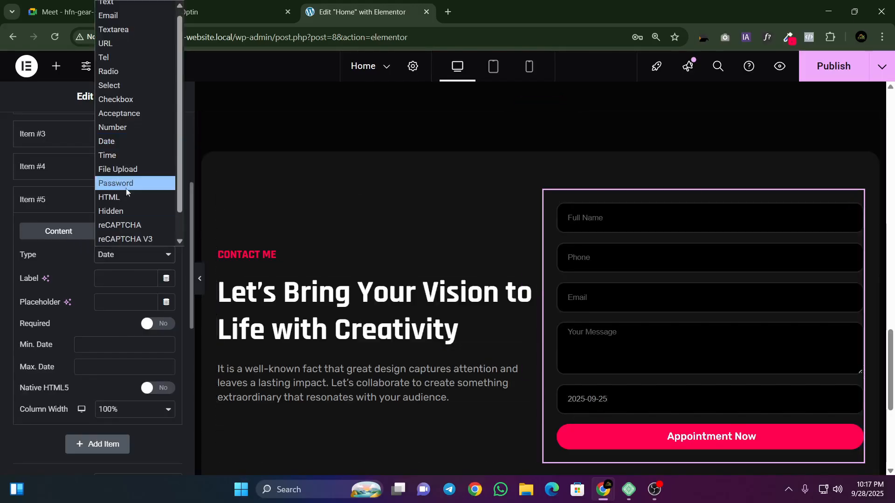
pyautogui.click(114, 114)
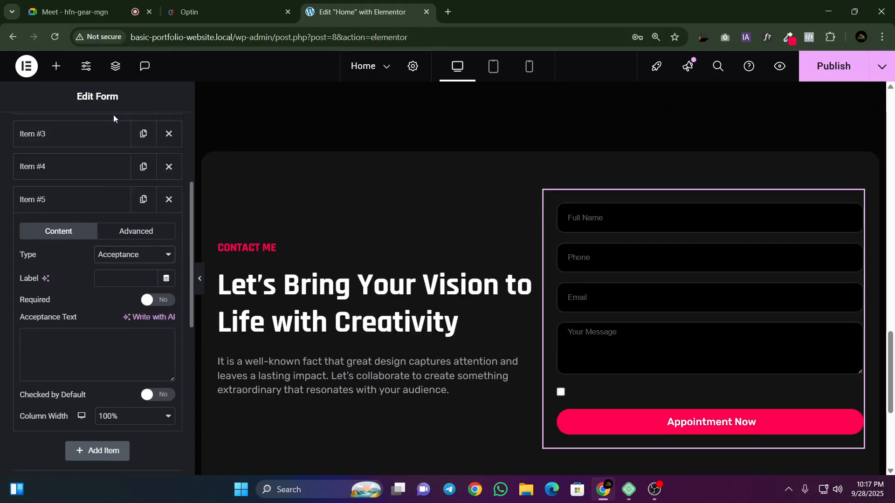
pyautogui.click(561, 393)
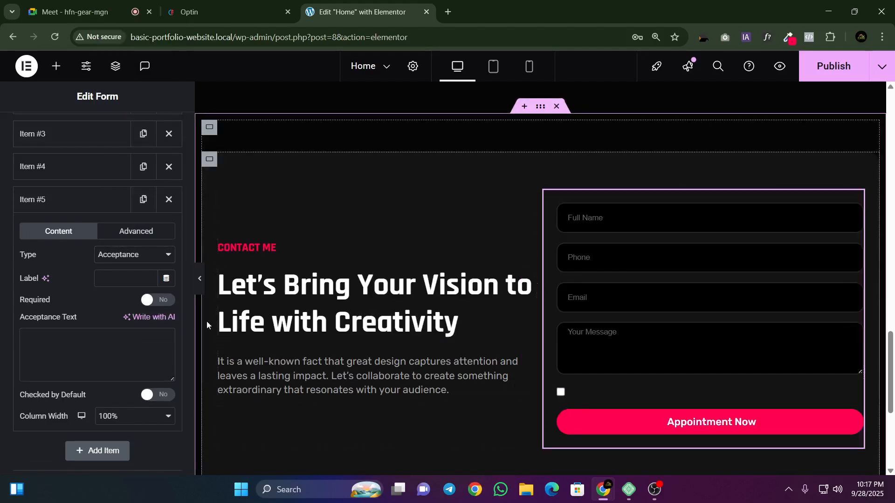
pyautogui.click(117, 256)
pyautogui.click(110, 99)
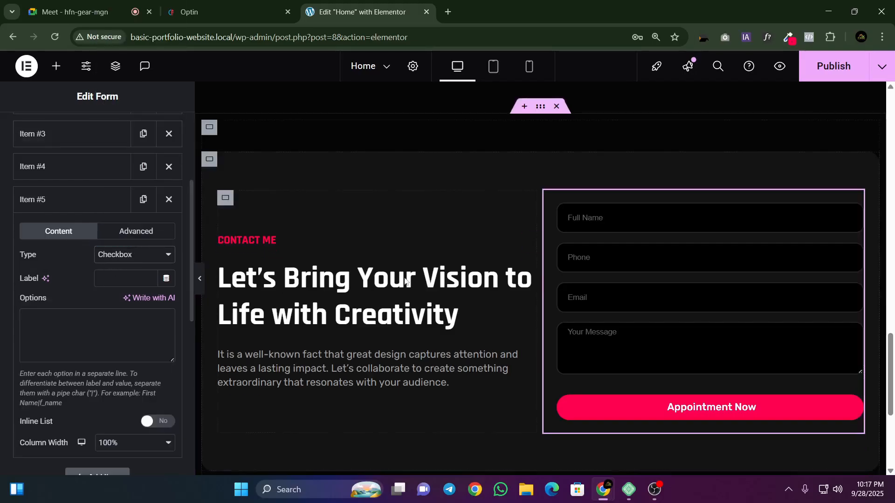
# Step: Make the fifth field a Radio type with the options fhgkjfhikg, fidhsfihdijo, hdfrifghidhgi and hgiidfsghikn on separate lines
pyautogui.click(130, 255)
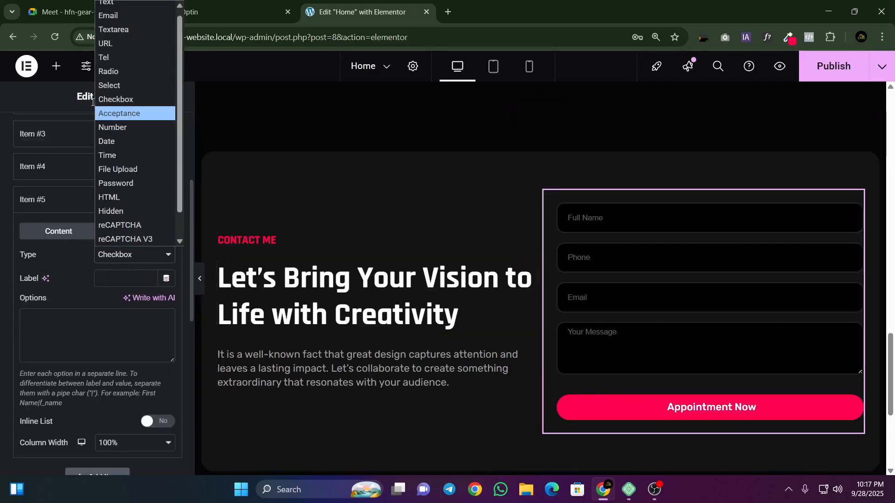
pyautogui.click(101, 73)
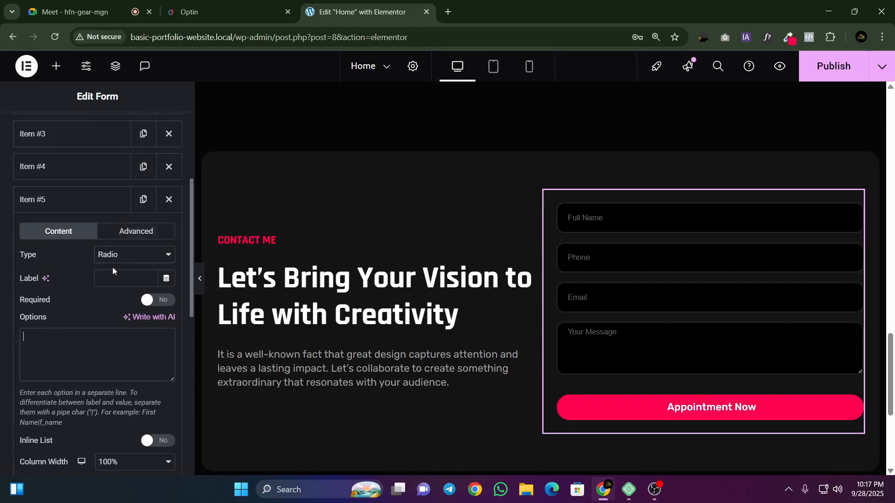
pyautogui.write('fhgkjfhikg')
pyautogui.press('Return')
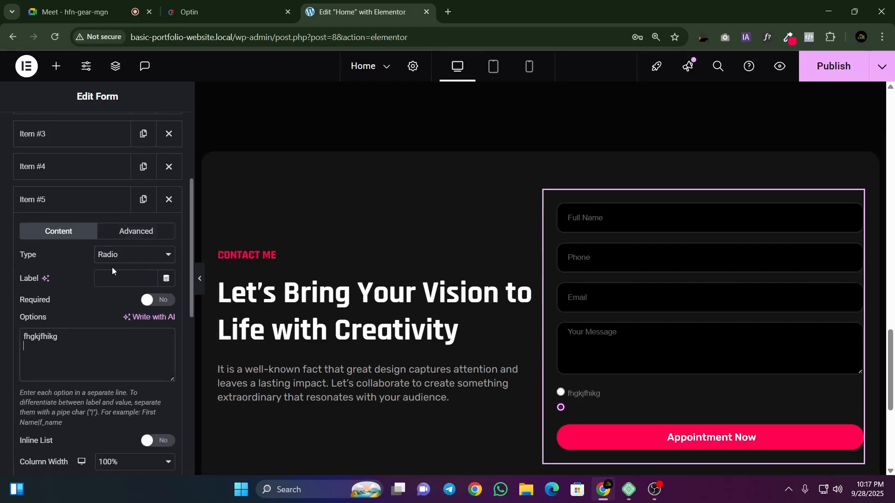
pyautogui.write('fidhsfihdijo')
pyautogui.press('Return')
pyautogui.write('hdfrifghidhgi')
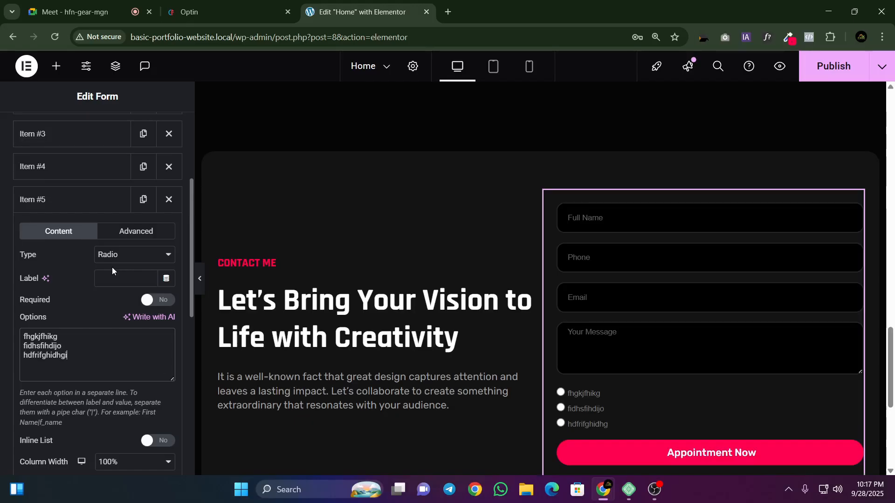
pyautogui.press('Return')
pyautogui.write('hgiidfsghikn')
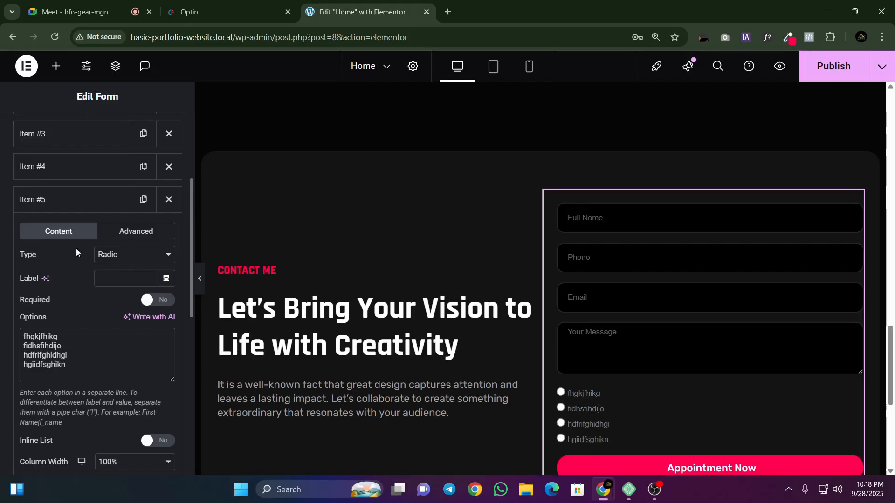
# Step: Test the radio choices in the form preview by selecting different options
pyautogui.scroll(-3, 578, 277)
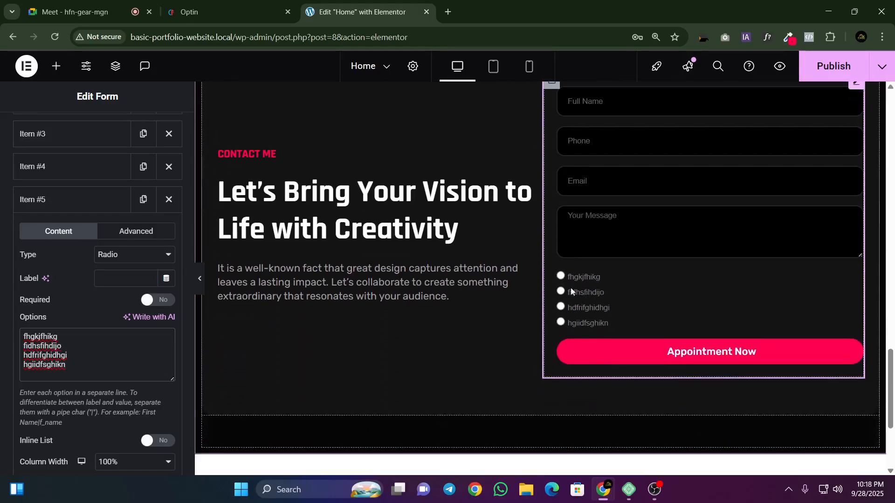
pyautogui.click(562, 294)
pyautogui.click(561, 307)
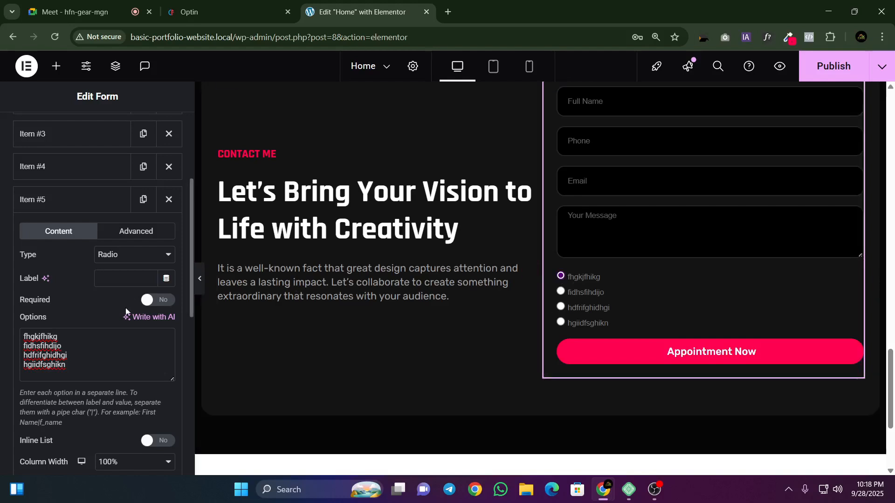
# Step: Delete the radio field, Item #5, from the contact form's fields
pyautogui.click(120, 255)
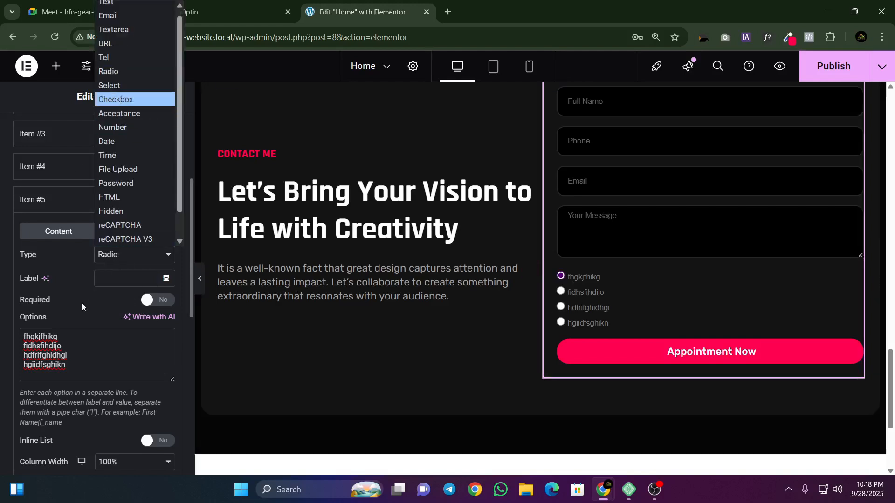
pyautogui.click(89, 342)
pyautogui.click(167, 199)
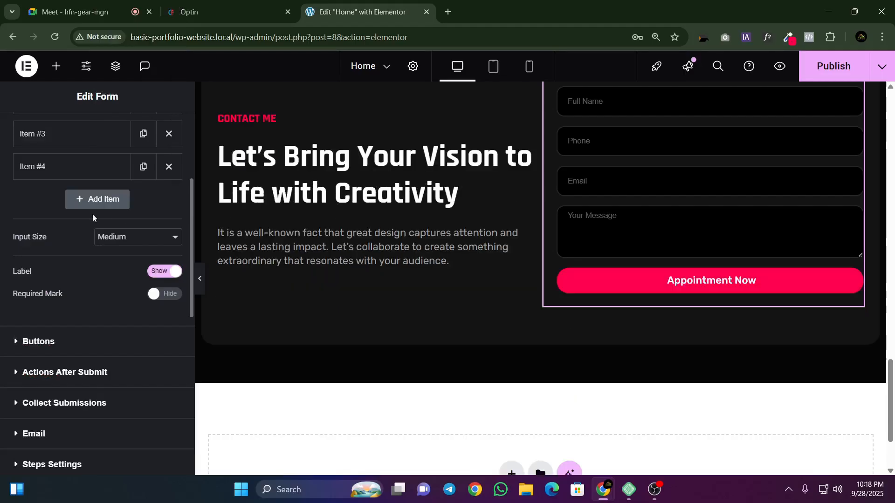
# Step: Set the column width of the Full Name field, Item #1, to 50%
pyautogui.scroll(4, 74, 233)
pyautogui.scroll(1, 578, 186)
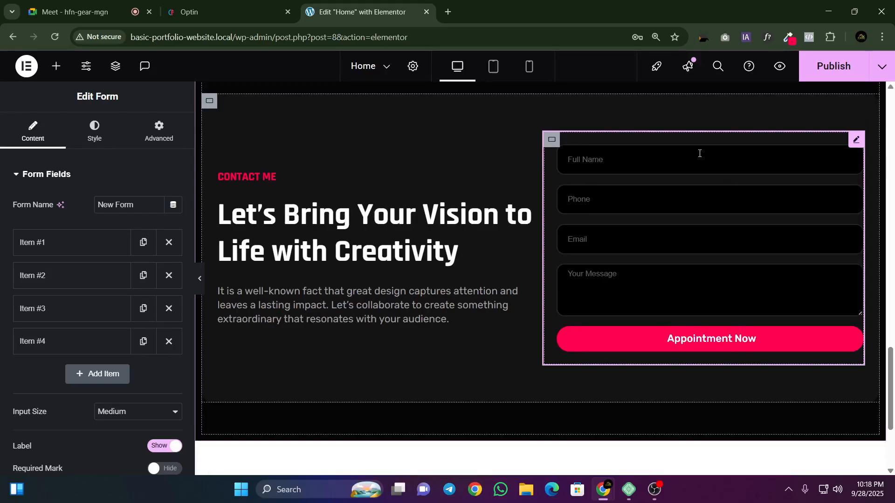
pyautogui.click(78, 247)
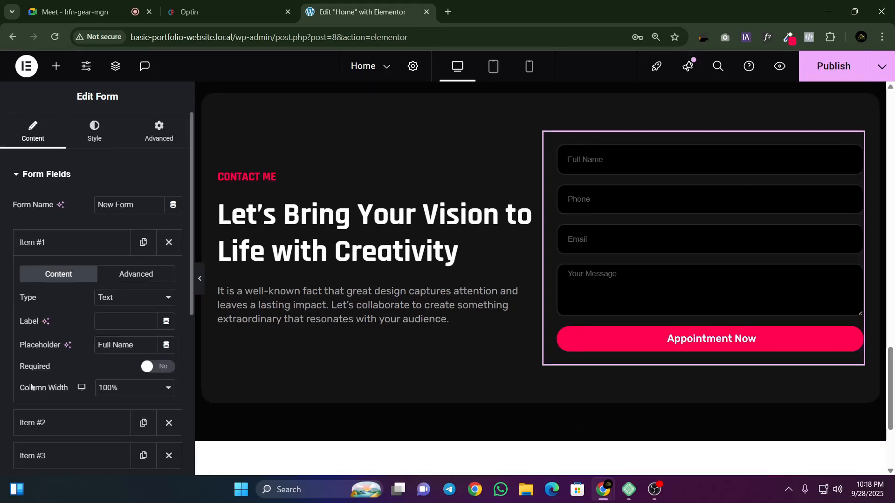
pyautogui.moveTo(20, 388); pyautogui.dragTo(116, 397)
pyautogui.click(116, 395)
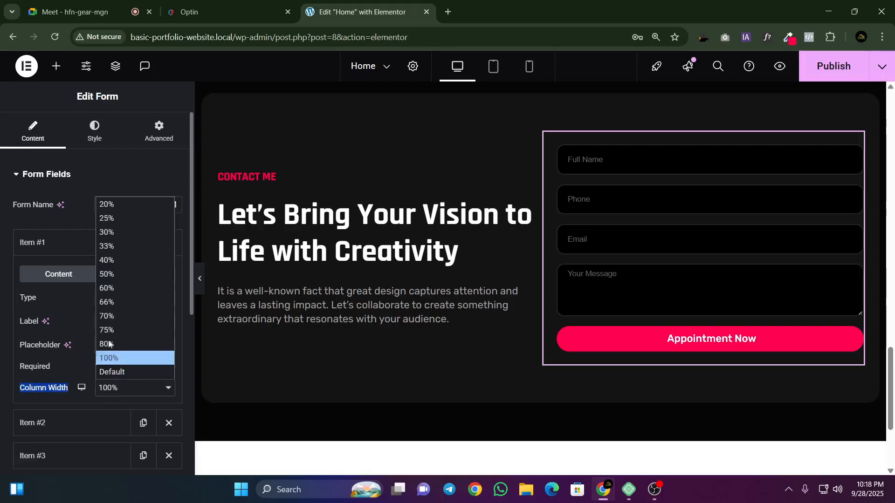
pyautogui.click(106, 275)
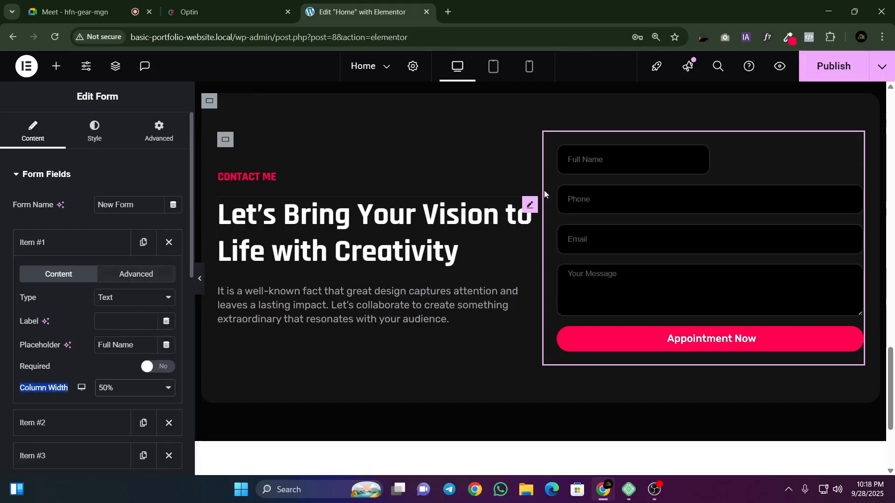
# Step: Set the column width of the Phone field, Item #2, to 50%
pyautogui.click(75, 245)
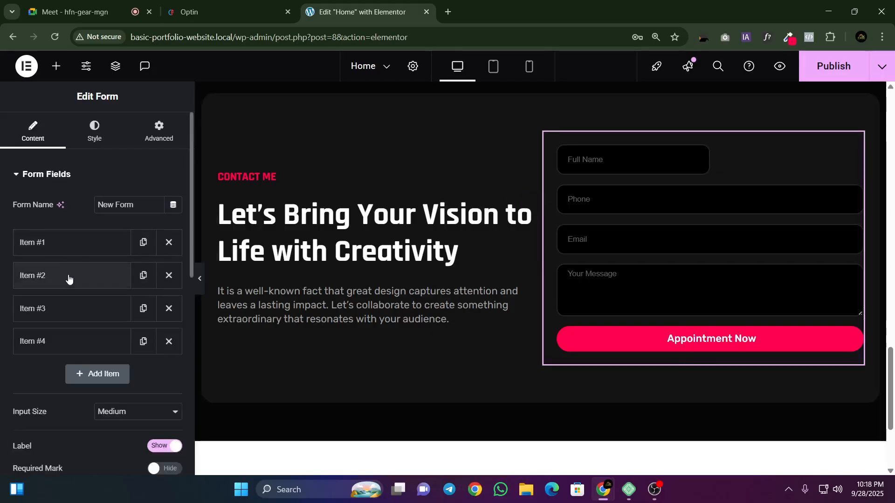
pyautogui.click(42, 276)
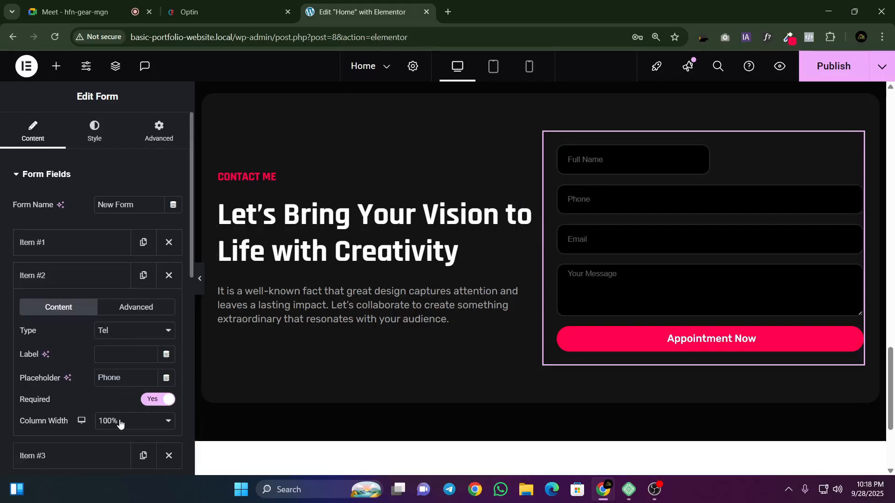
pyautogui.click(120, 423)
pyautogui.click(111, 310)
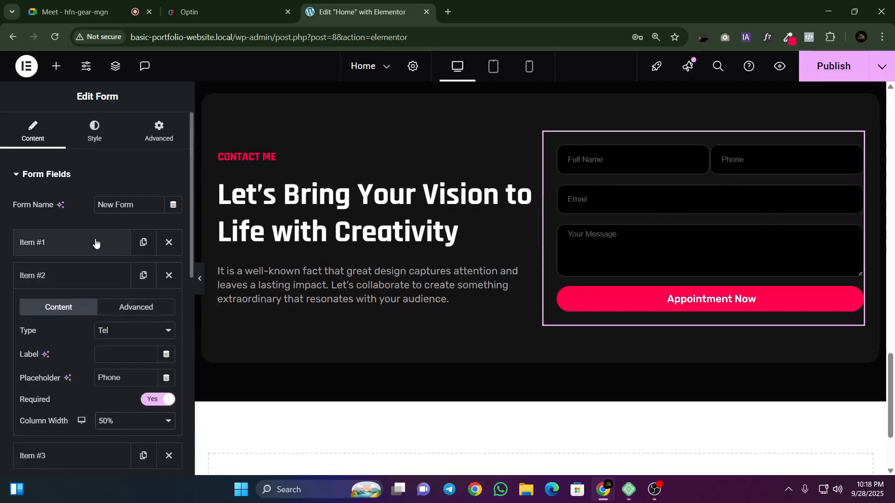
pyautogui.scroll(-4, 42, 224)
pyautogui.scroll(4, 51, 245)
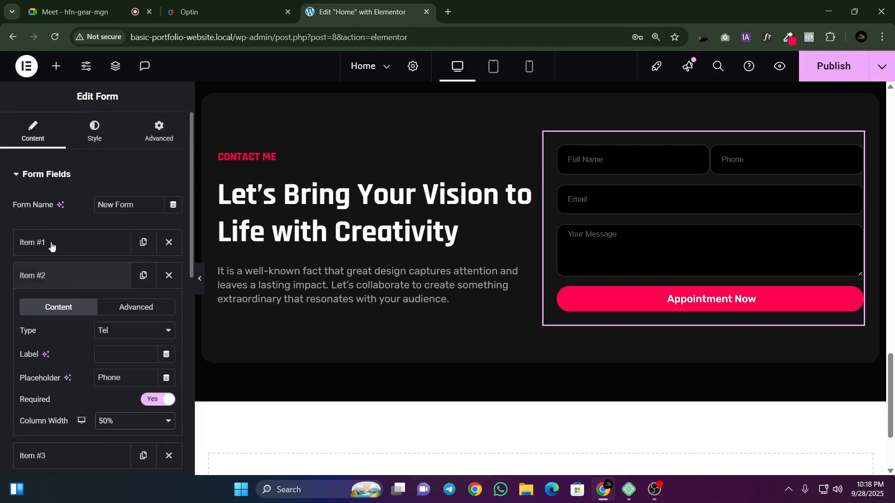
# Step: Set the columns gap of the contact form to 10 px
pyautogui.click(94, 140)
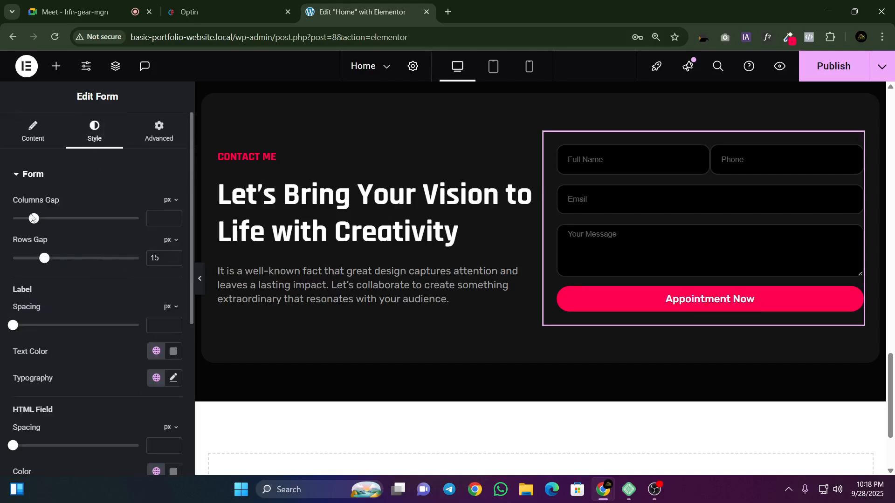
pyautogui.moveTo(33, 222)
pyautogui.mouseDown()
pyautogui.moveTo(88, 219)
pyautogui.moveTo(62, 234)
pyautogui.moveTo(74, 240)
pyautogui.moveTo(38, 233)
pyautogui.mouseUp()
pyautogui.doubleClick(173, 222)
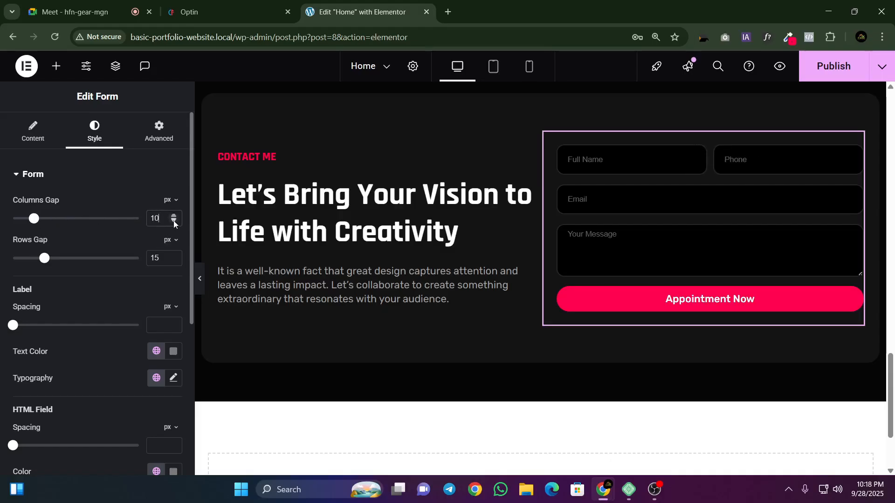
pyautogui.click(23, 147)
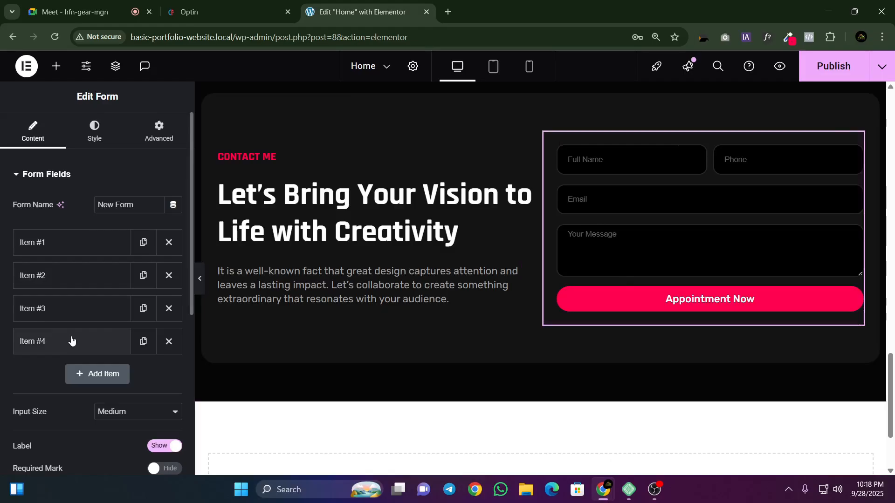
pyautogui.click(94, 344)
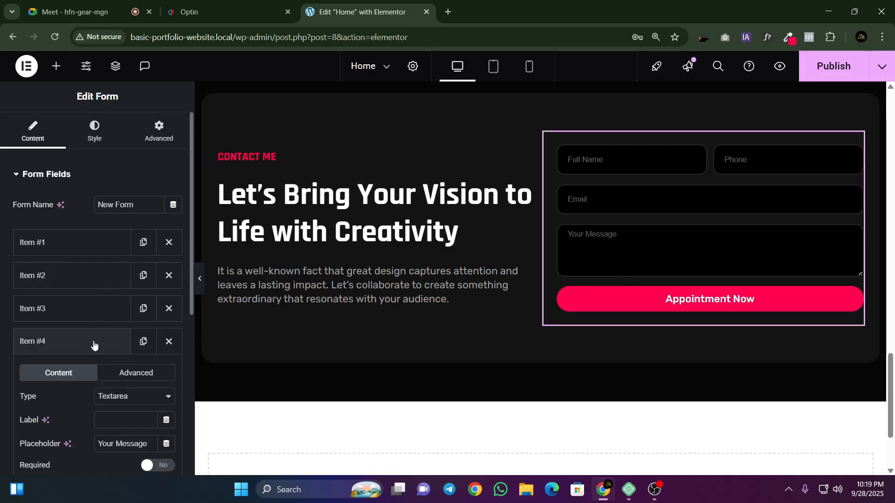
pyautogui.click(94, 343)
pyautogui.click(116, 310)
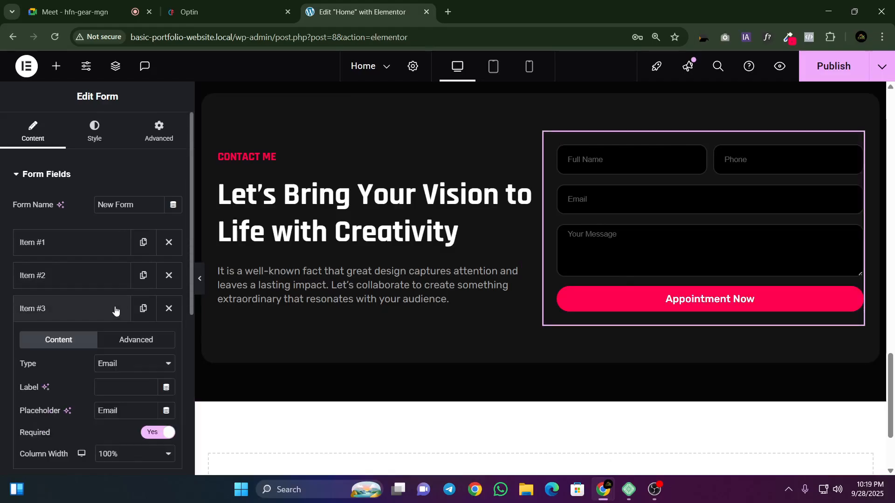
pyautogui.click(116, 311)
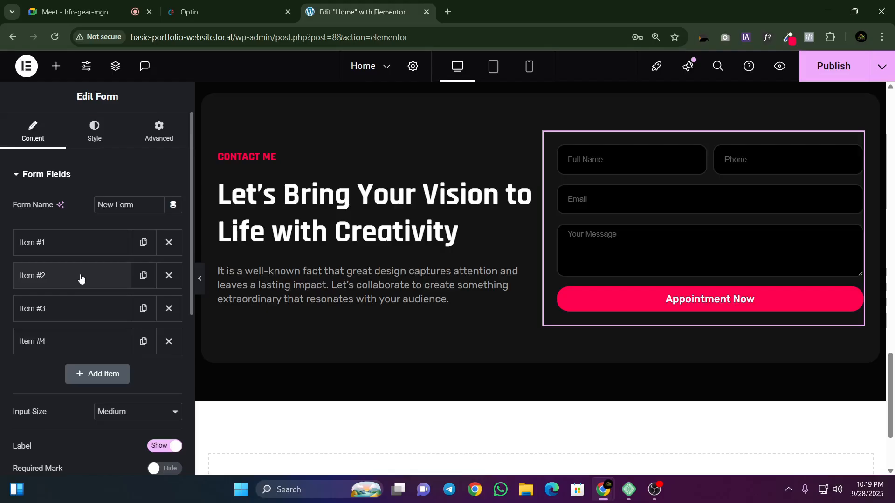
# Step: Add a URL field with the placeholder "Website" to the contact form and move it above the message field
pyautogui.click(92, 376)
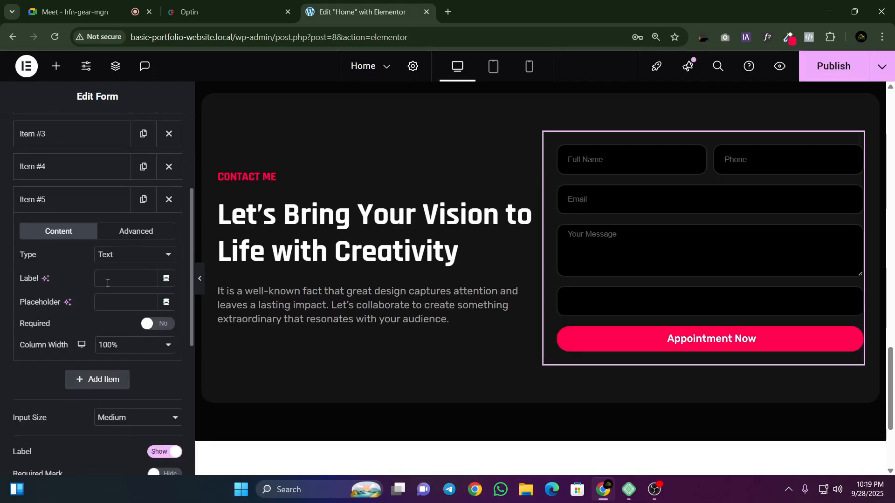
pyautogui.click(110, 254)
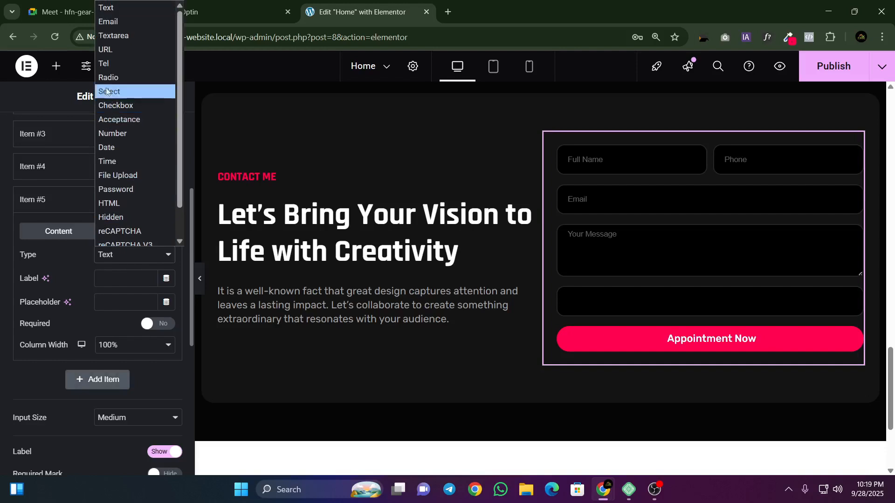
pyautogui.click(116, 52)
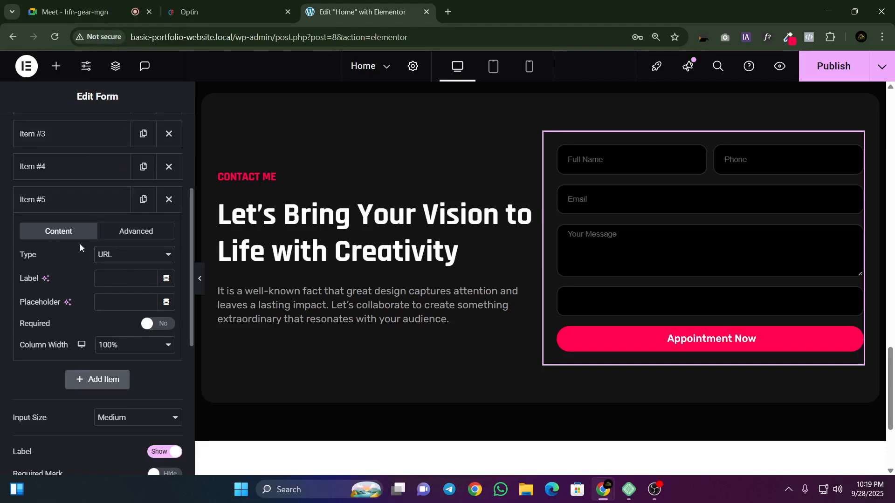
pyautogui.click(102, 303)
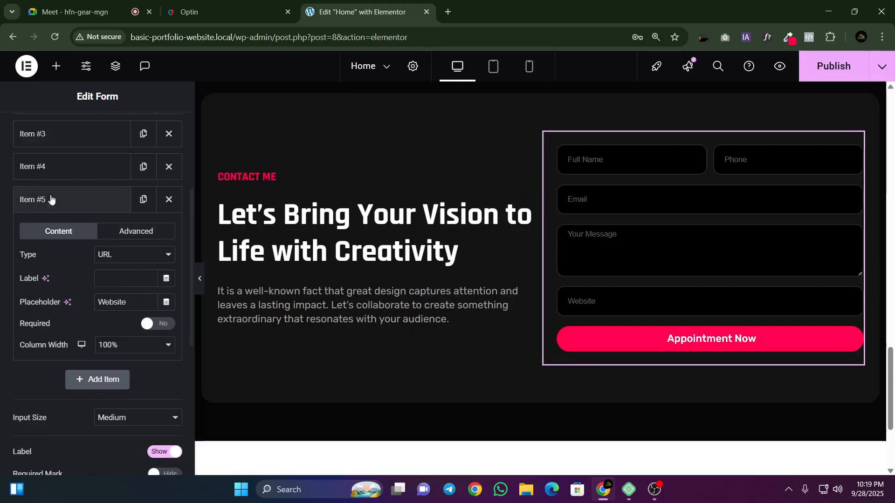
pyautogui.click(71, 207)
pyautogui.moveTo(71, 207); pyautogui.dragTo(68, 174)
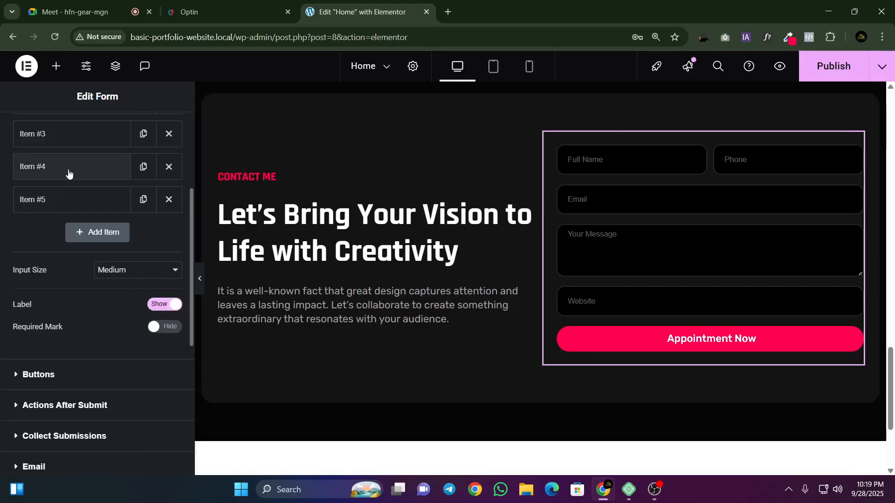
# Step: Set the column widths of the Email field, Item #3, and the Website field, Item #4, to 50%
pyautogui.click(65, 140)
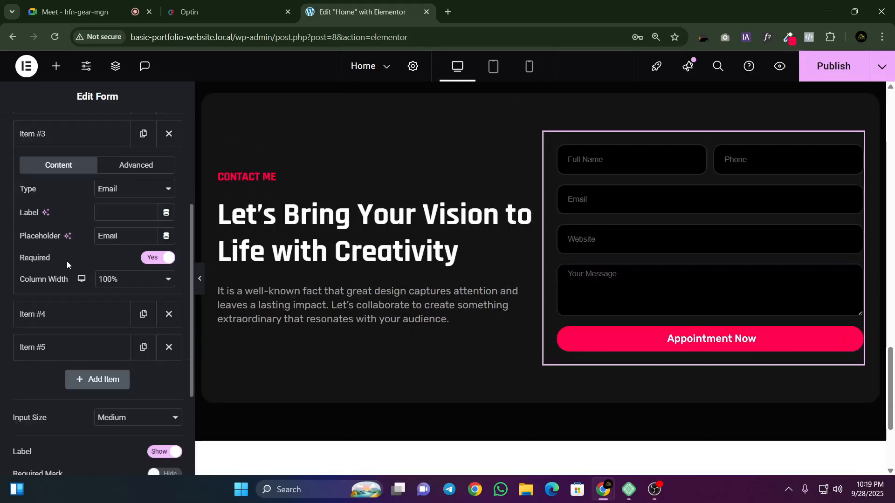
pyautogui.click(114, 279)
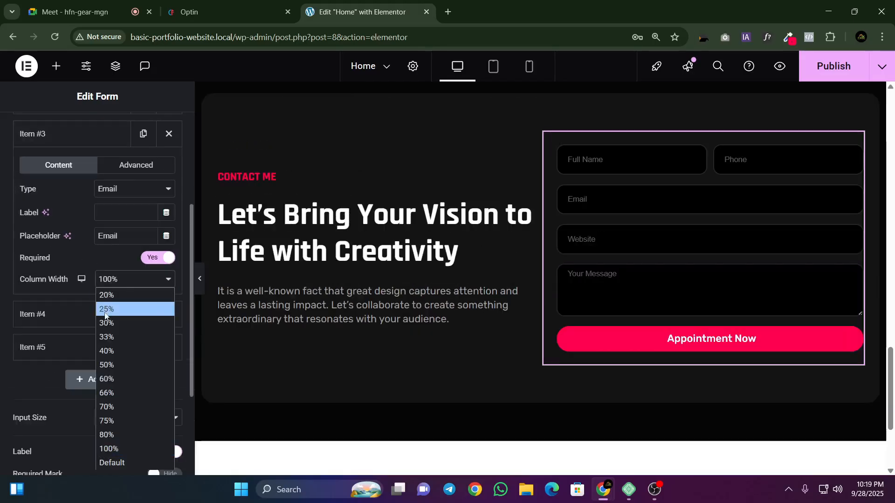
pyautogui.click(110, 364)
pyautogui.click(64, 137)
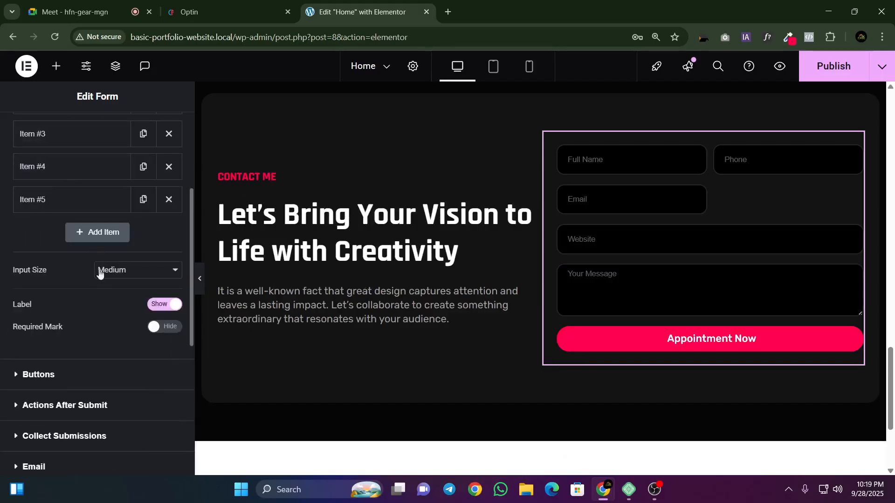
pyautogui.click(68, 165)
pyautogui.click(105, 312)
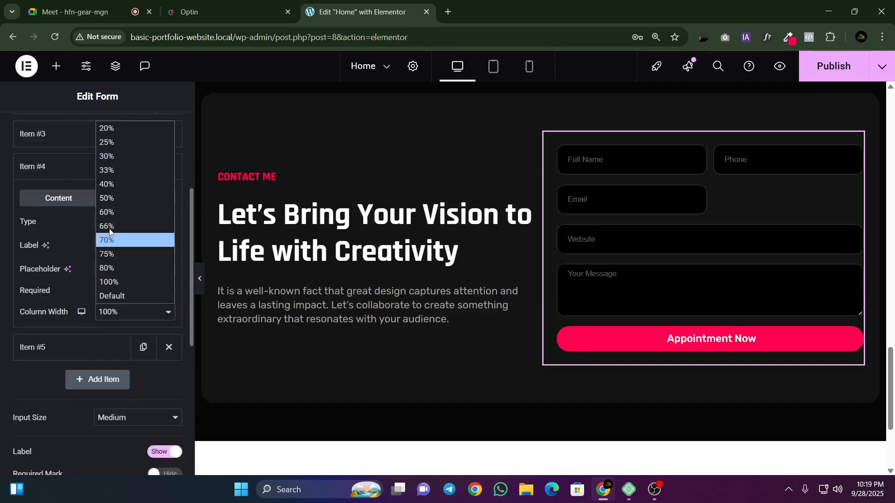
pyautogui.press('Escape')
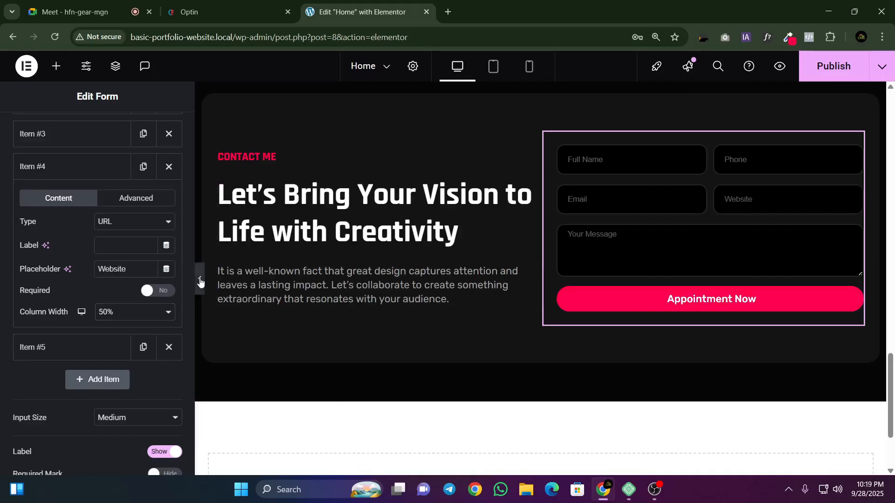
# Step: Preview the contact section with the editing panel hidden and check the Google Meet call before returning to Elementor
pyautogui.click(200, 282)
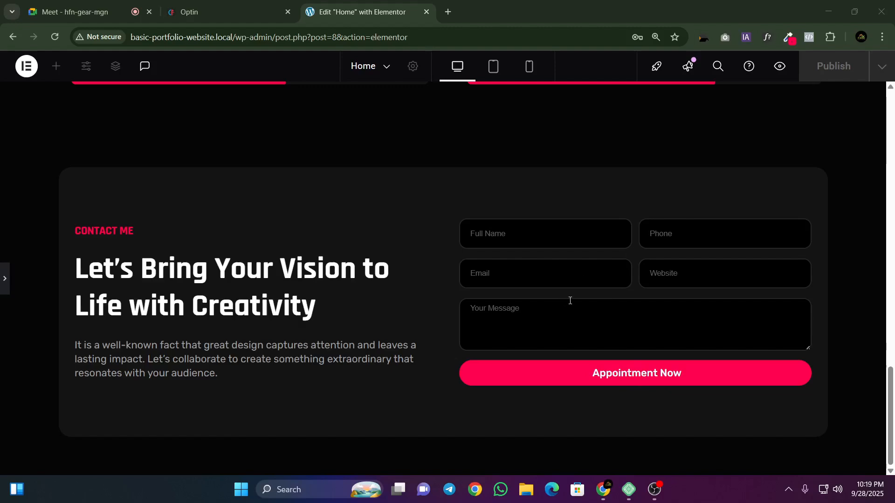
pyautogui.click(77, 6)
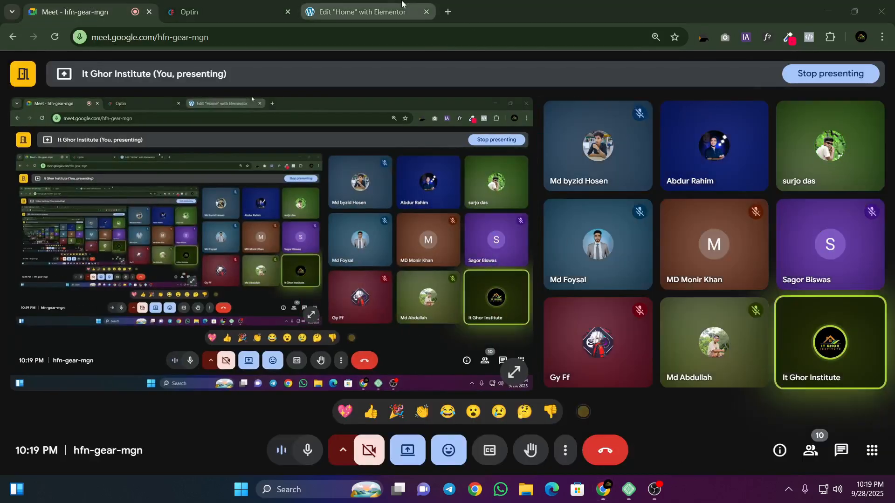
pyautogui.click(391, 4)
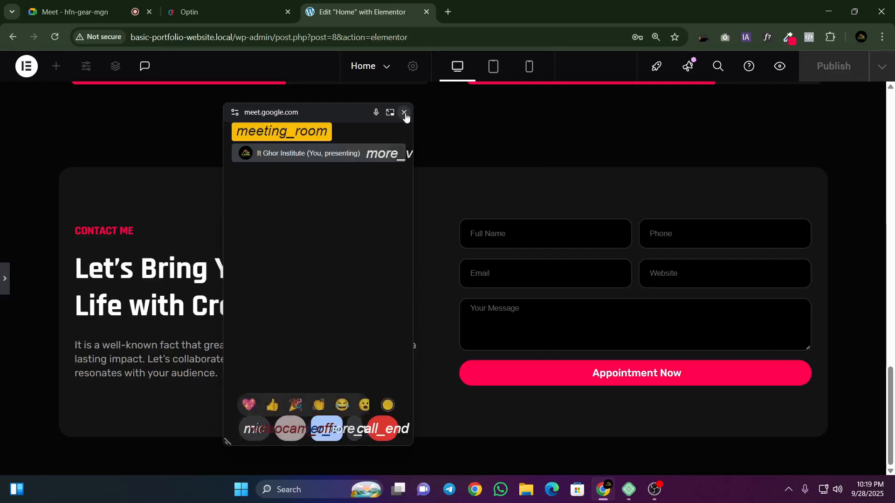
pyautogui.click(403, 112)
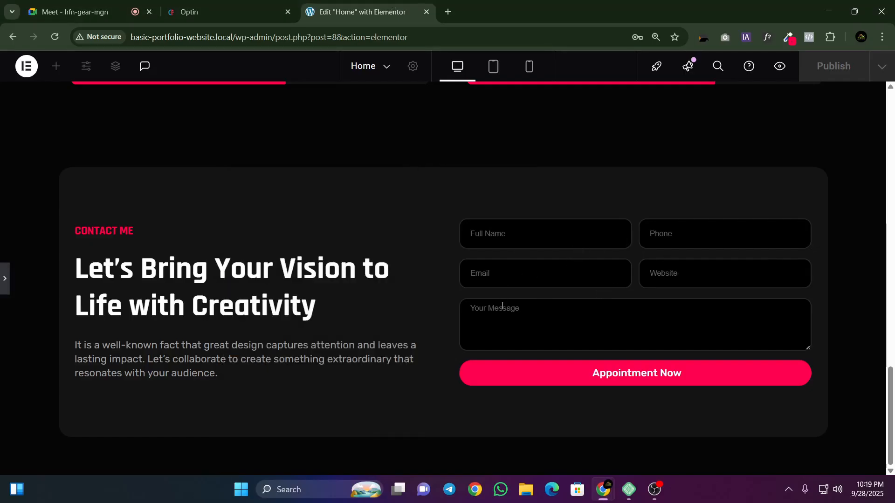
pyautogui.click(5, 278)
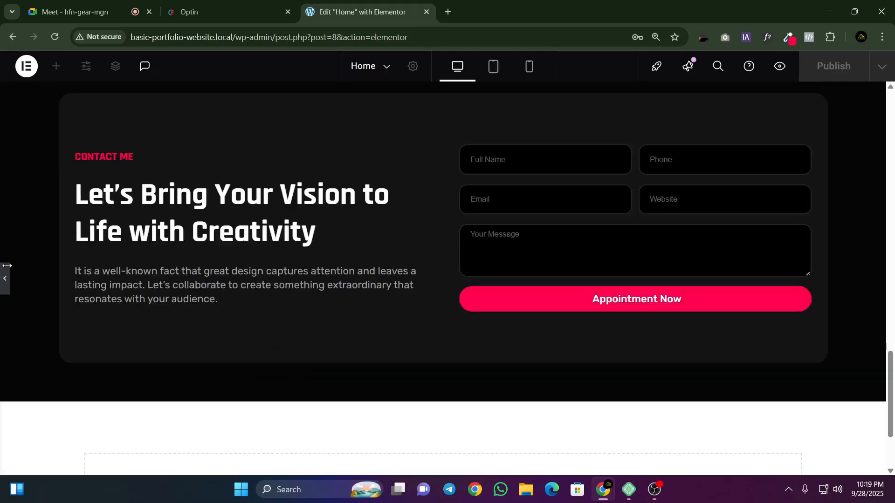
# Step: Delete the Website field, Item #4, and set the Email field's column width to 100%
pyautogui.scroll(1, 82, 233)
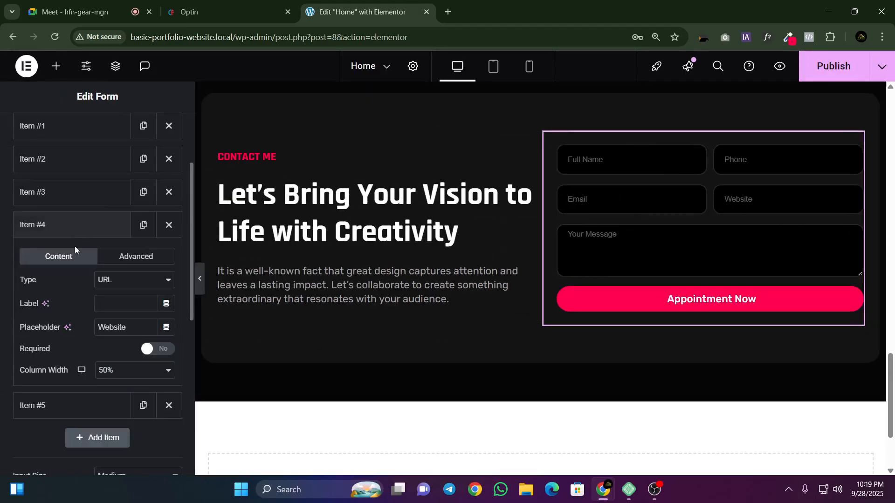
pyautogui.click(169, 225)
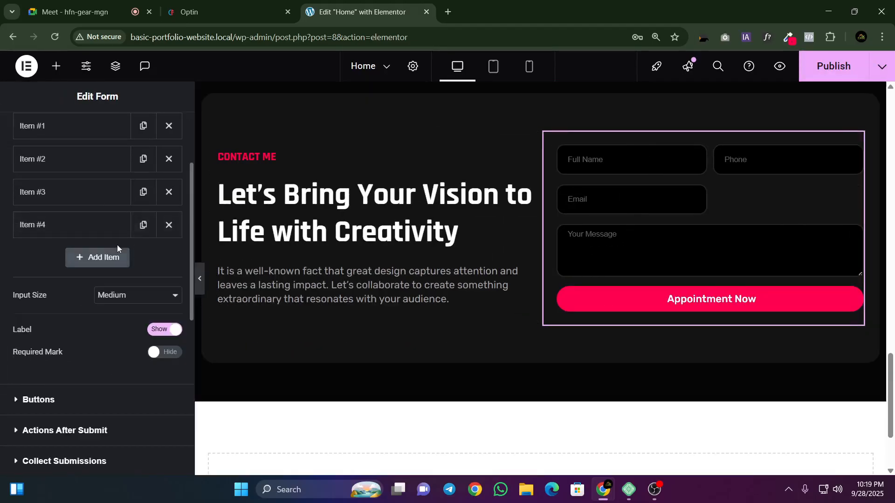
pyautogui.click(78, 223)
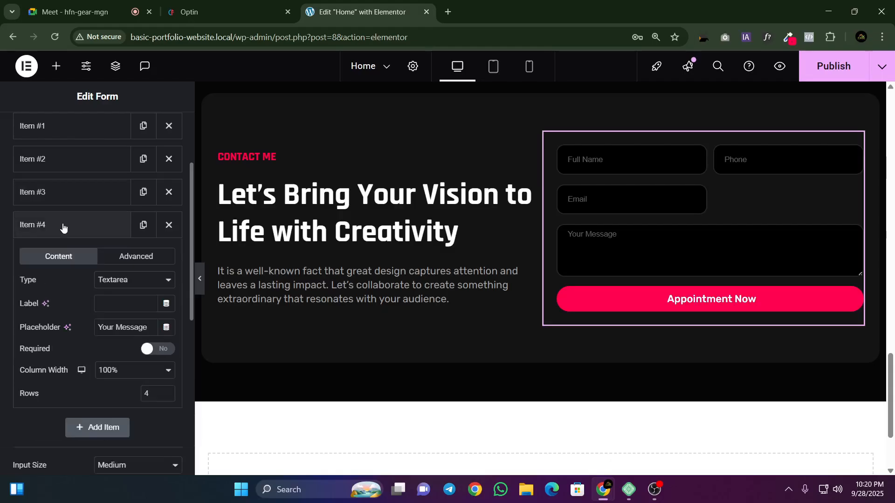
pyautogui.click(70, 198)
pyautogui.click(116, 335)
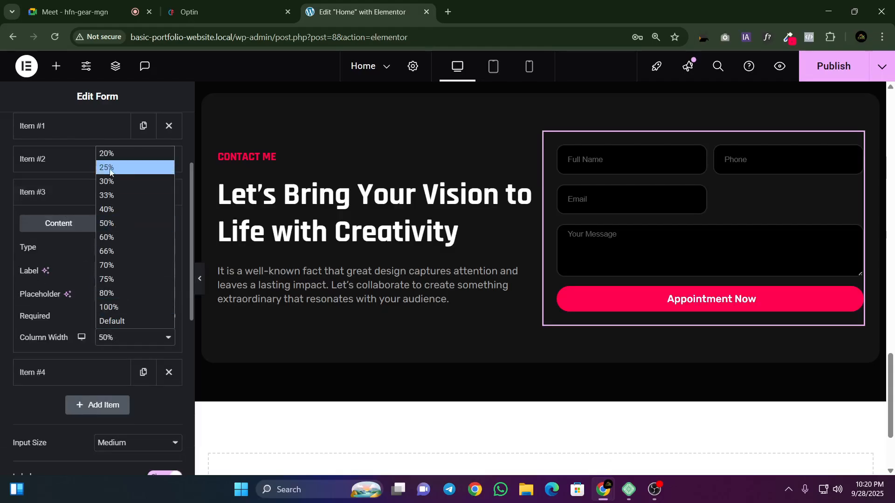
pyautogui.click(112, 305)
pyautogui.click(82, 192)
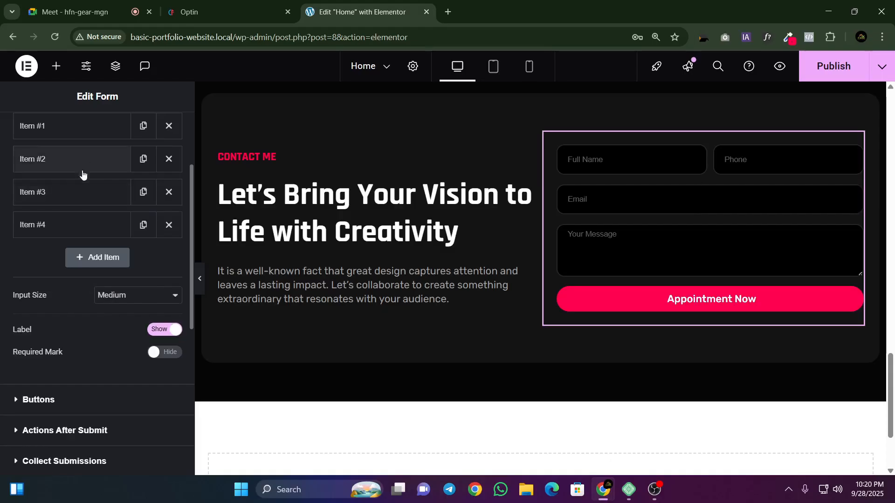
# Step: Set the column widths of the Phone field, Item #2, and the Full Name field, Item #1, to 100%
pyautogui.click(72, 169)
pyautogui.click(108, 305)
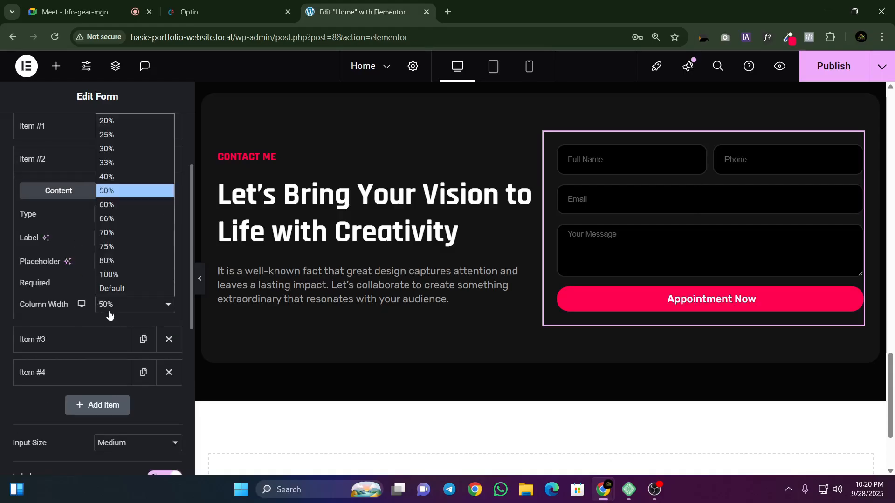
pyautogui.click(110, 275)
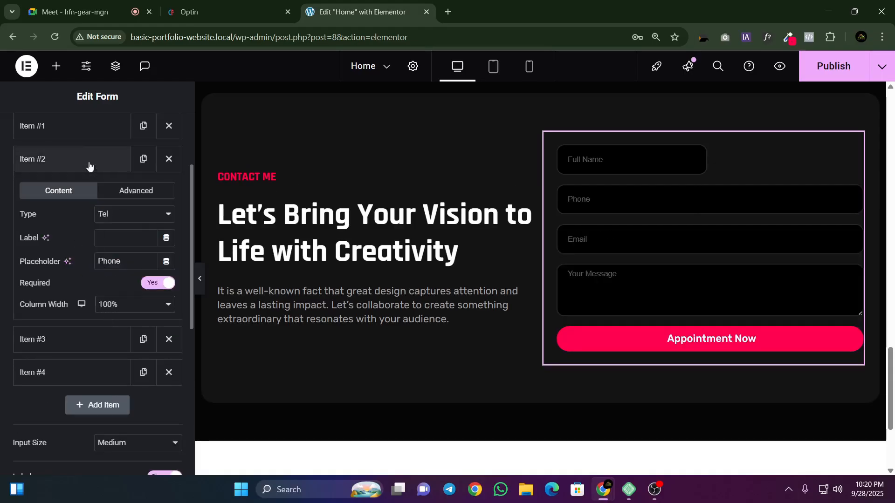
pyautogui.click(81, 132)
pyautogui.click(103, 272)
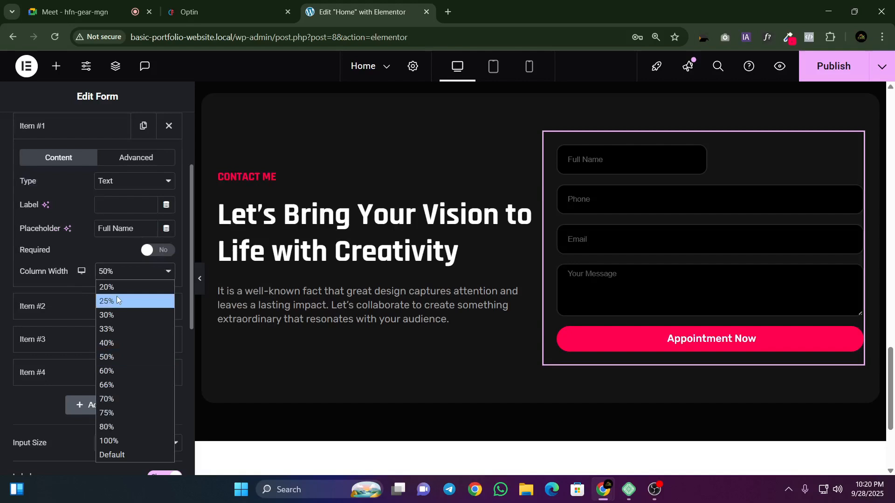
pyautogui.click(107, 442)
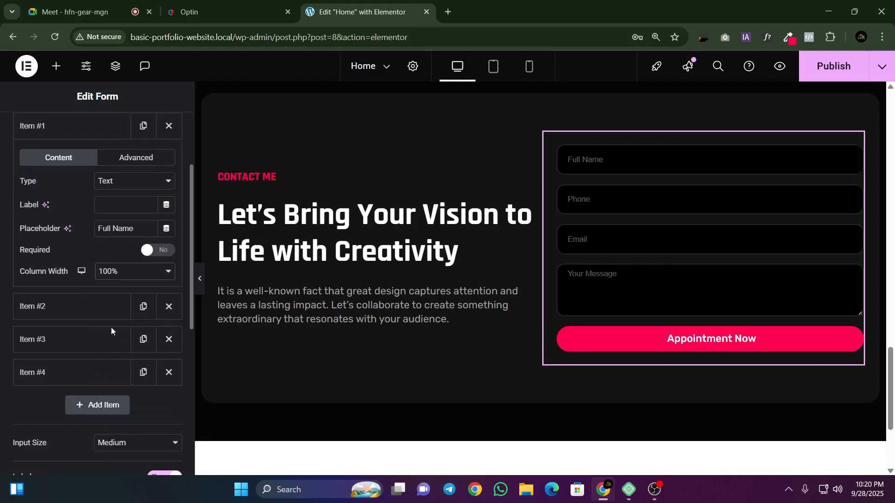
# Step: Publish the Home page and preview the contact section with the editing panel hidden
pyautogui.click(833, 65)
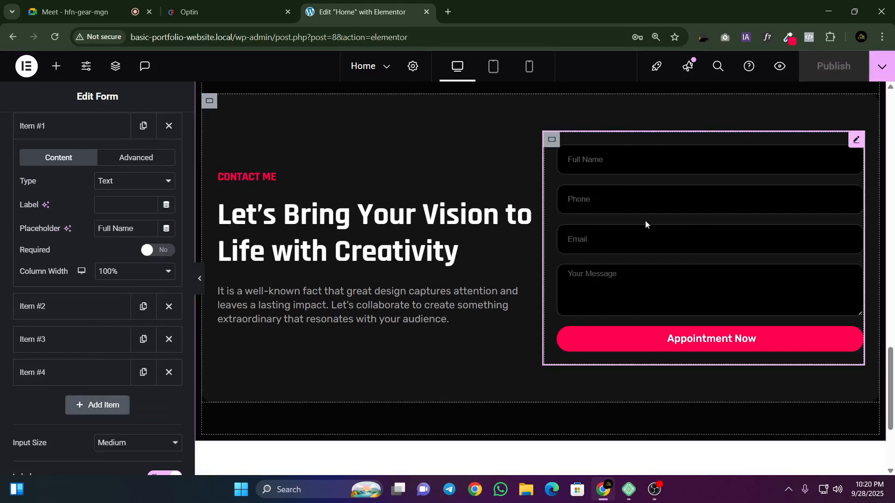
pyautogui.click(201, 286)
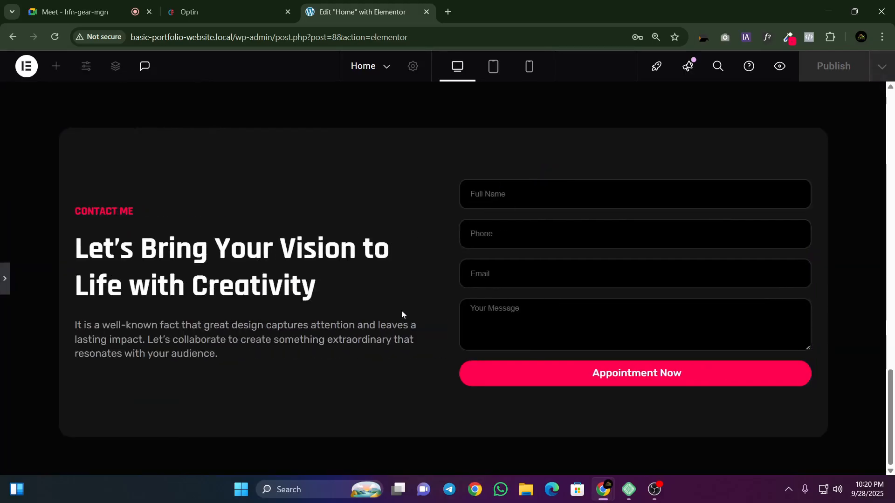
pyautogui.click(726, 492)
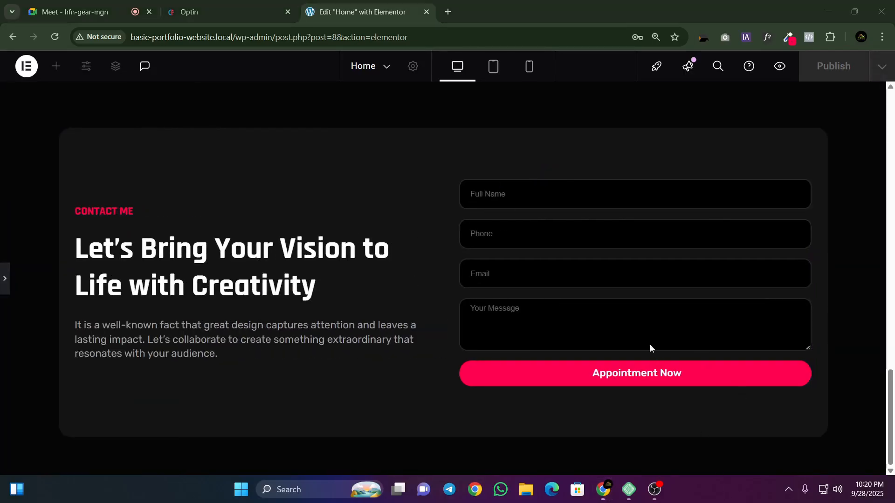
pyautogui.click(3, 278)
# Step: Switch to the Google Meet call to check on the participants
pyautogui.click(698, 482)
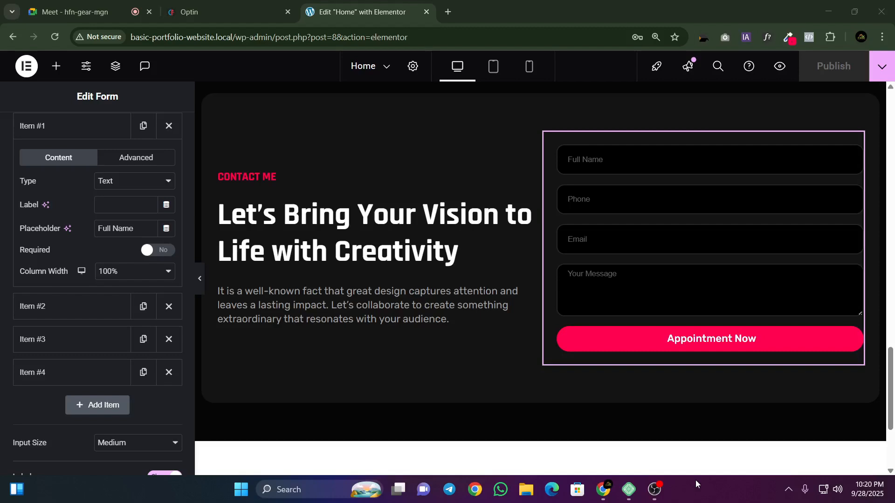
pyautogui.click(52, 3)
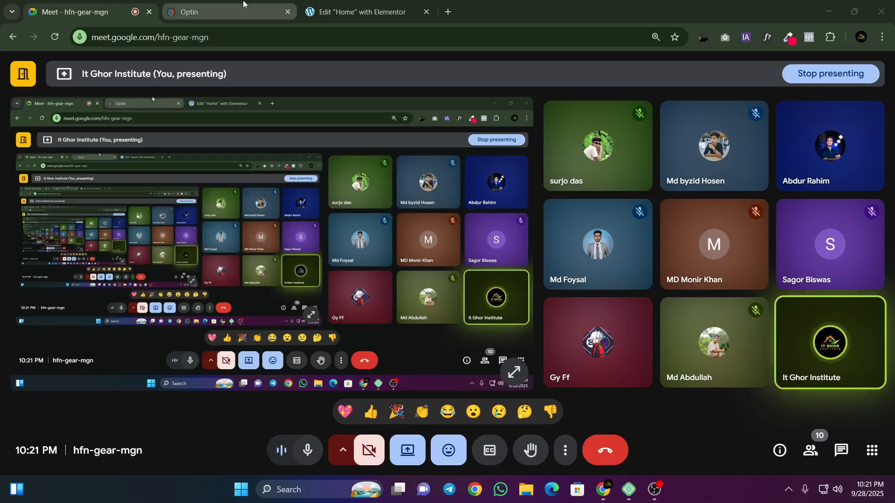
# Step: Return to the Elementor Home page editor, dismiss the floating call window and set the contact text container's margins to 0 px
pyautogui.click(354, 4)
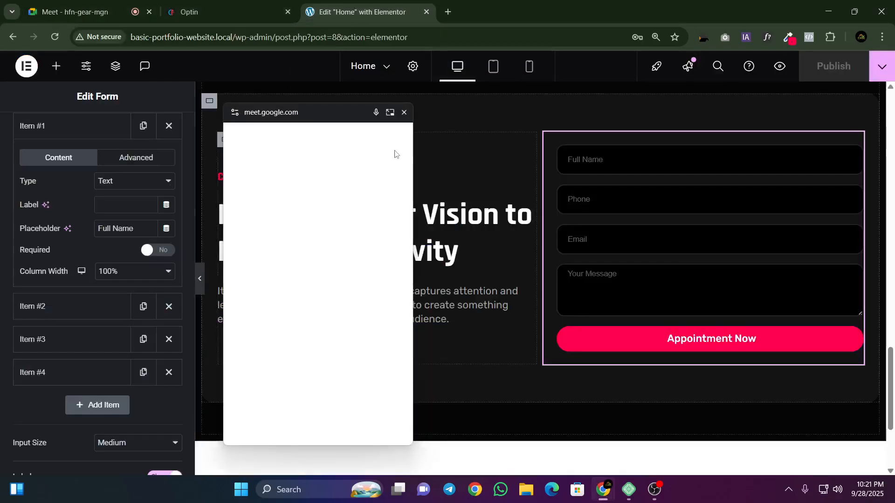
pyautogui.click(403, 113)
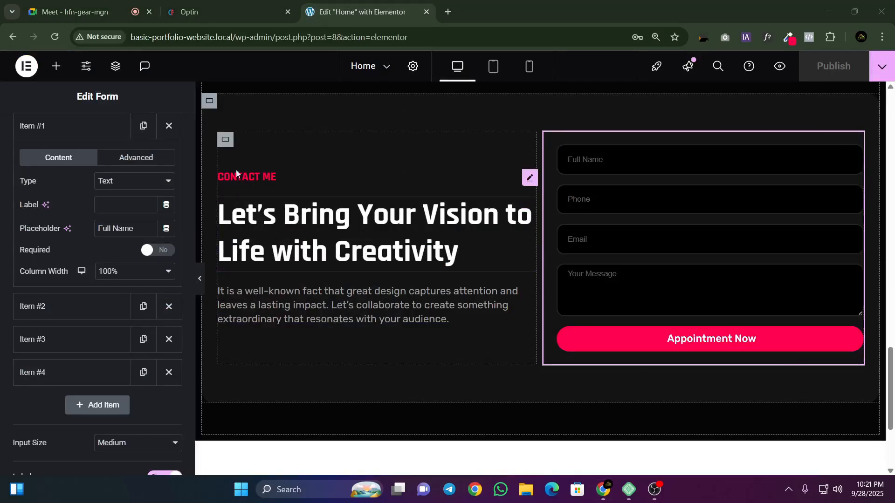
pyautogui.click(225, 140)
pyautogui.click(159, 135)
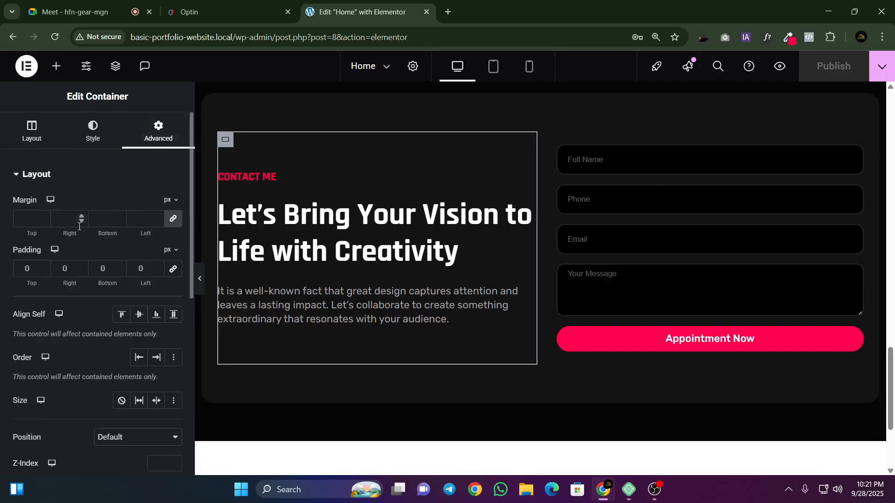
pyautogui.click(170, 226)
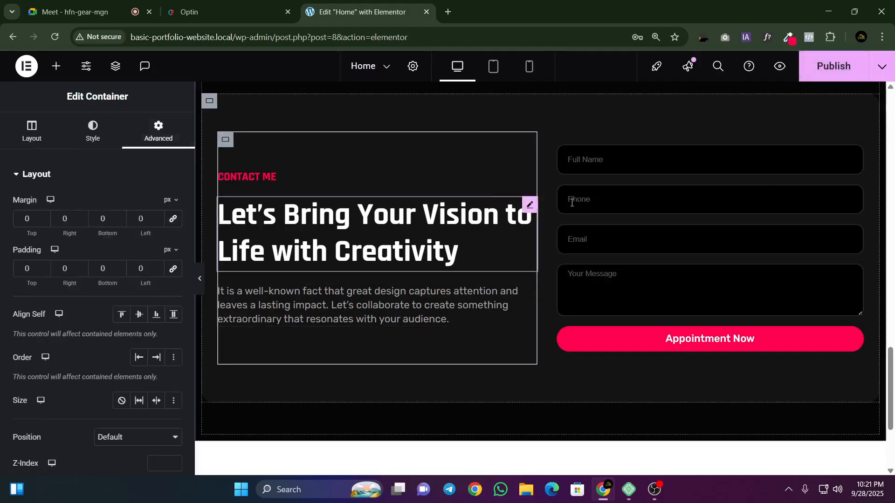
# Step: Switch to the Optin reference page and examine the layout of its three blog cards
pyautogui.click(224, 12)
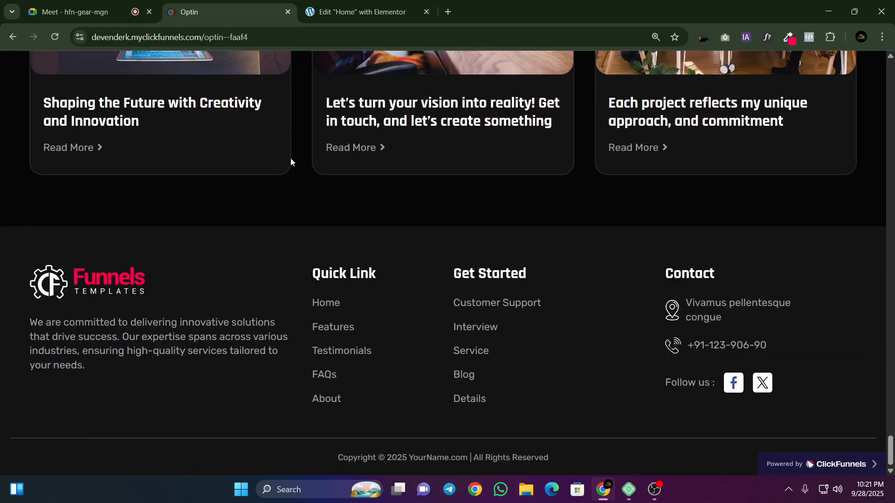
pyautogui.scroll(5, 461, 201)
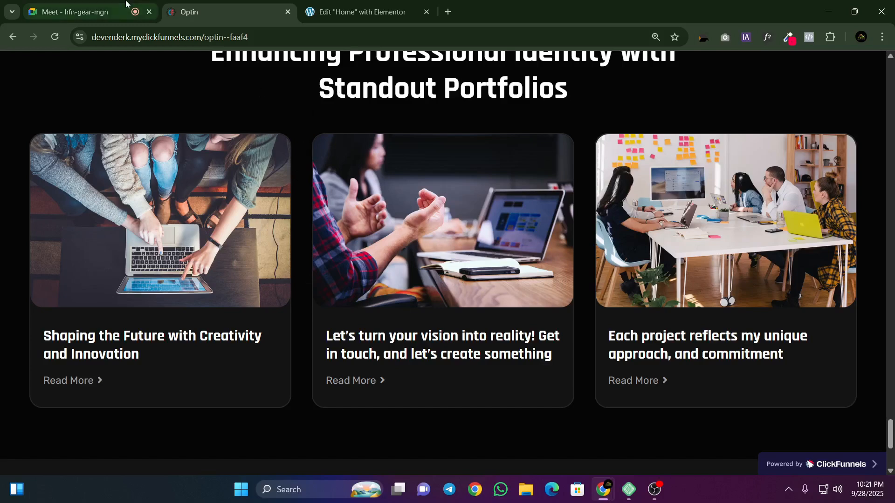
pyautogui.click(304, 4)
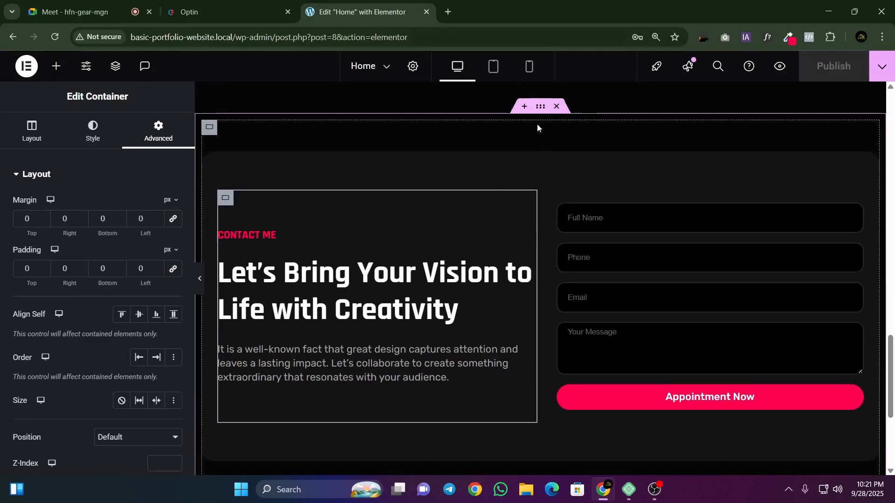
# Step: Add a new Flexbox container with a column direction below the contact section in the Elementor editor
pyautogui.click(542, 108)
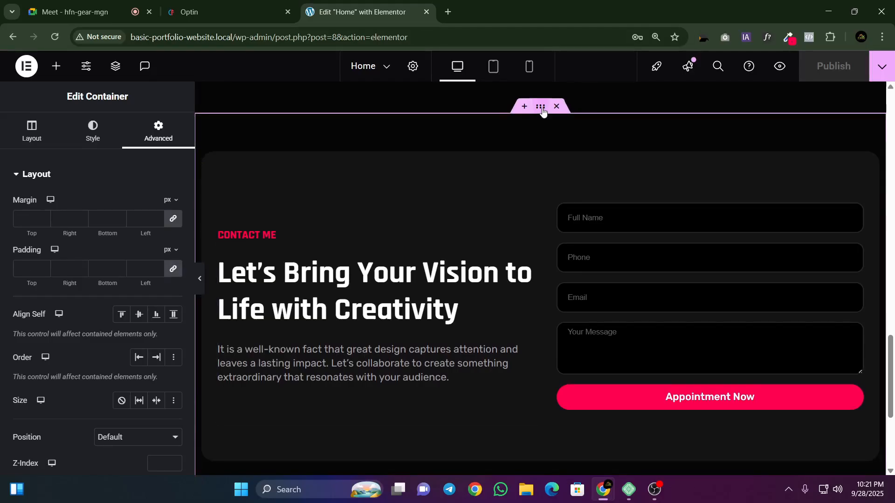
pyautogui.scroll(-5, 541, 112)
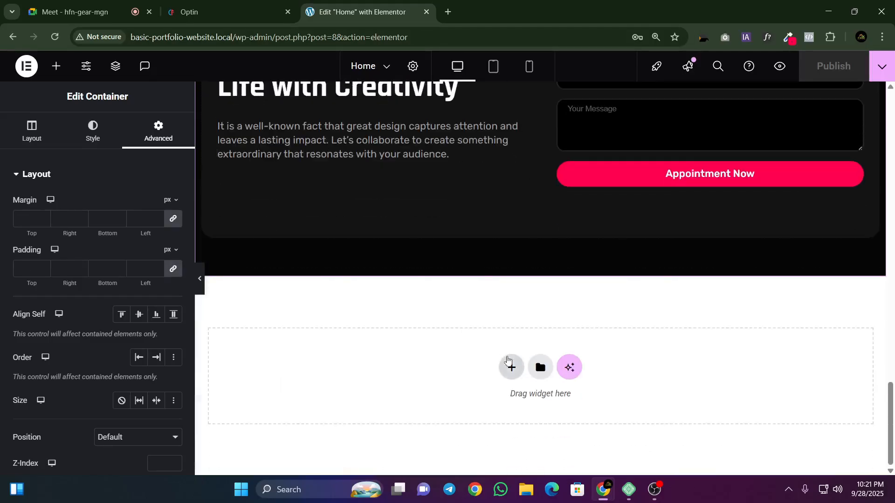
pyautogui.click(511, 366)
pyautogui.click(492, 406)
pyautogui.click(364, 395)
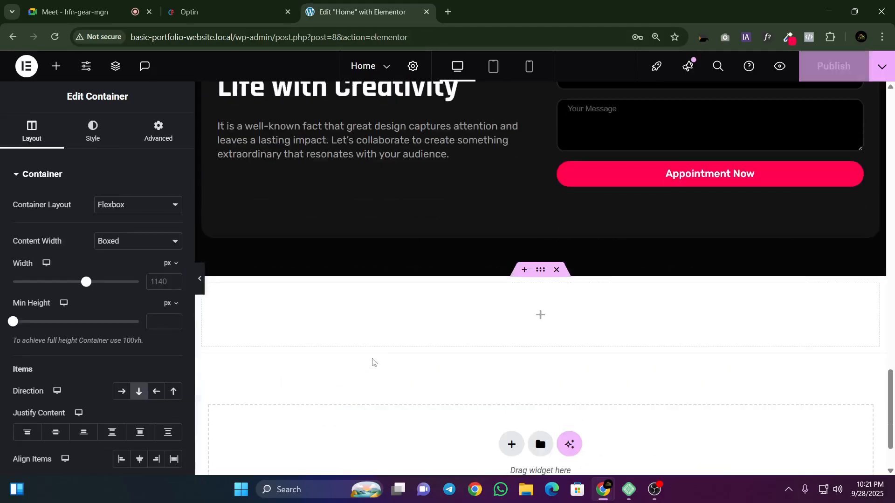
# Step: Give the new container a classic black background colour
pyautogui.click(93, 139)
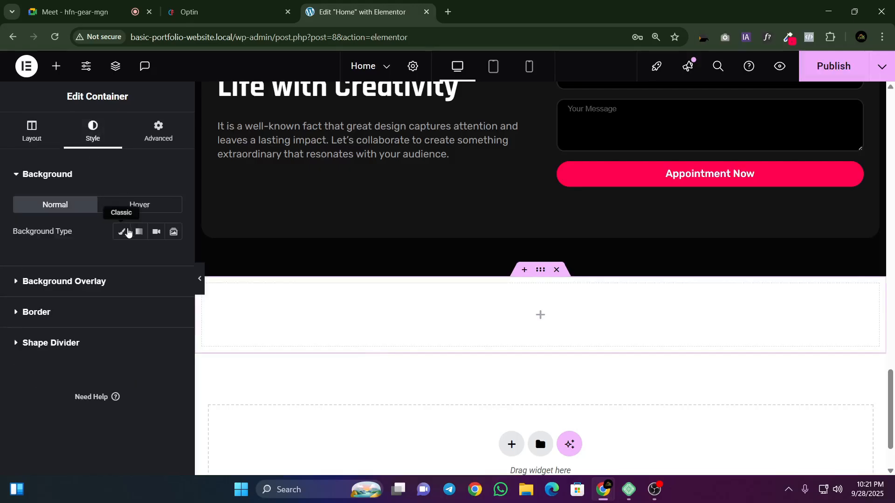
pyautogui.click(122, 232)
pyautogui.click(169, 257)
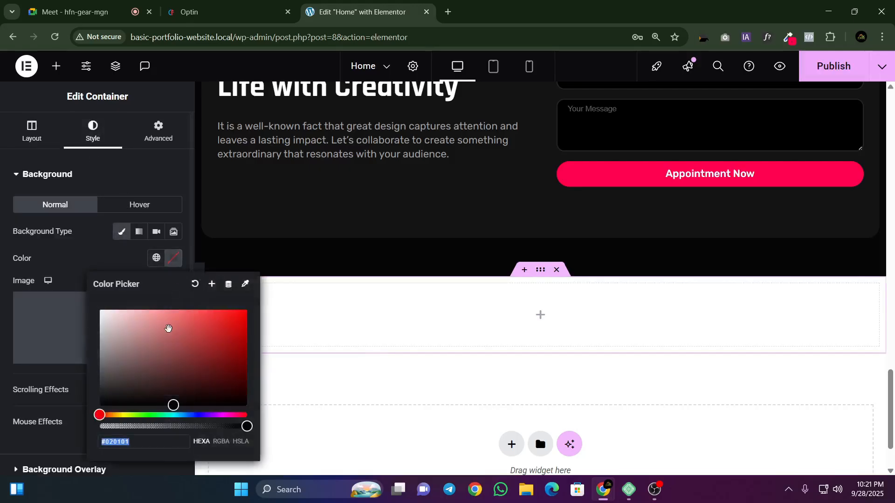
pyautogui.click(245, 408)
pyautogui.click(340, 372)
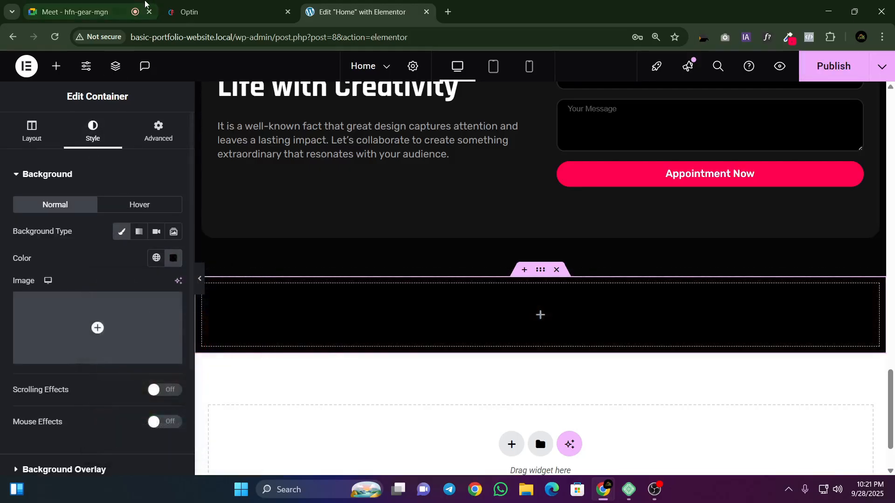
# Step: Nest a container inside the black section and set its direction to Row - horizontal
pyautogui.click(56, 66)
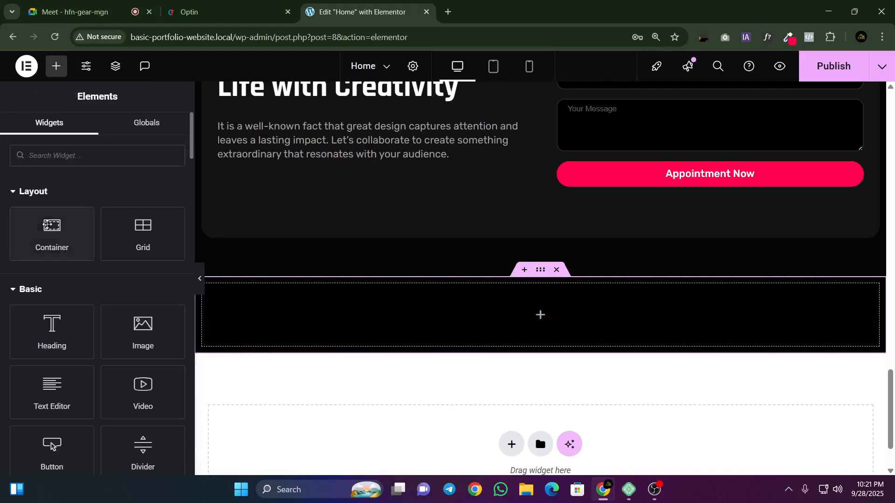
pyautogui.moveTo(52, 230); pyautogui.dragTo(413, 341)
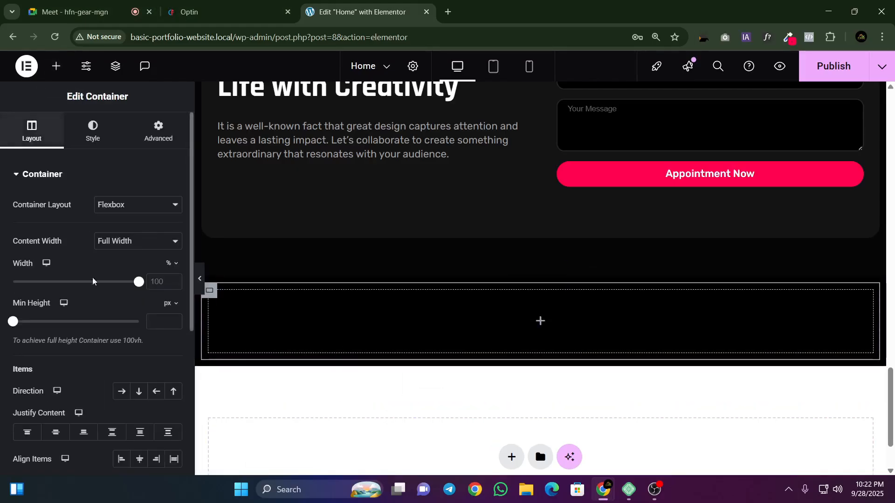
pyautogui.scroll(-1, 119, 339)
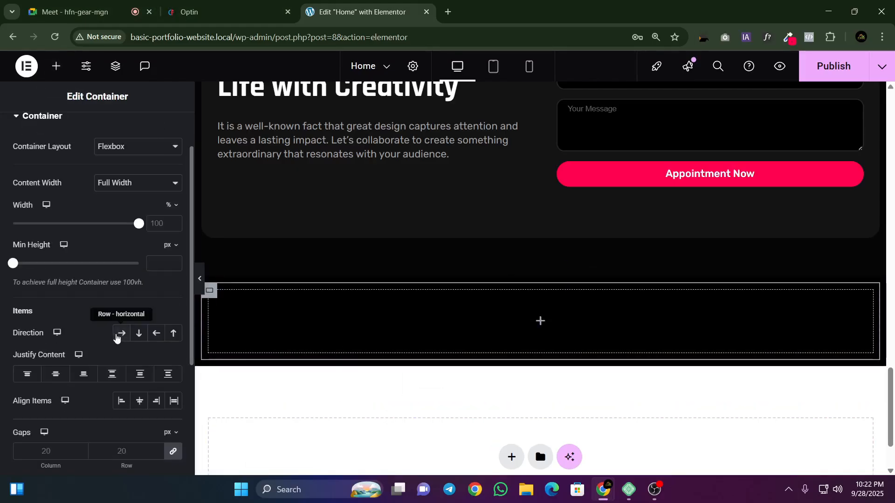
pyautogui.click(117, 337)
# Step: Add a container inside the row container and duplicate it twice to make three equal columns
pyautogui.click(52, 68)
pyautogui.moveTo(52, 223); pyautogui.dragTo(237, 311)
pyautogui.rightClick(216, 298)
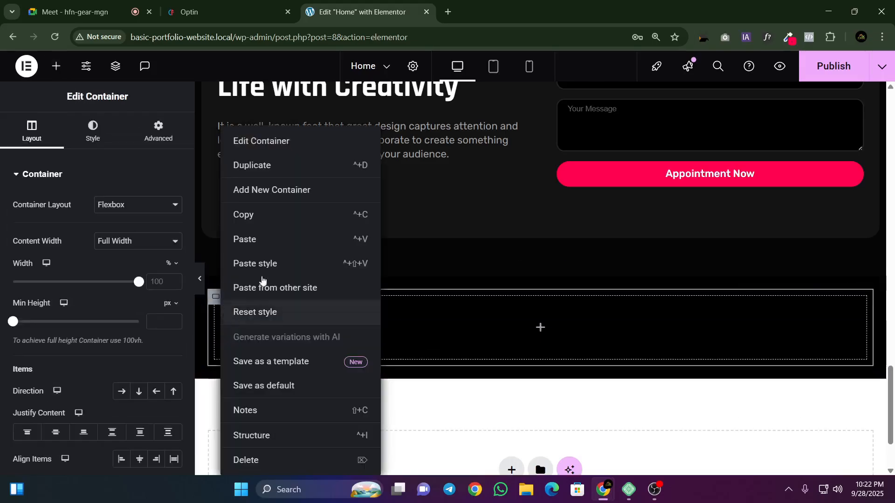
pyautogui.click(254, 165)
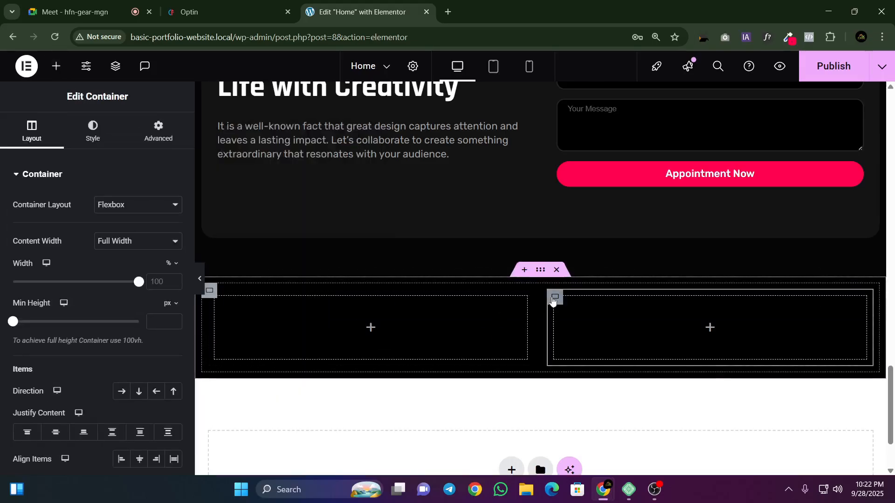
pyautogui.rightClick(555, 297)
pyautogui.click(582, 167)
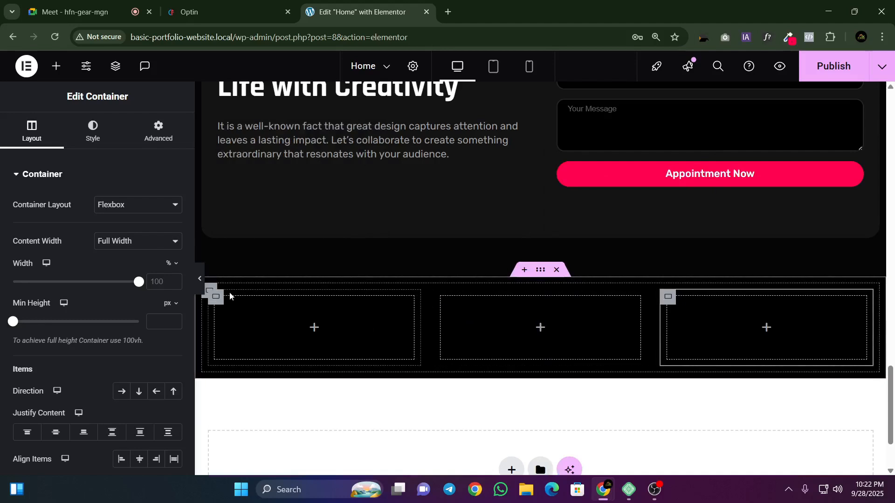
# Step: Set the padding of the row container holding the three columns to 0 px on all sides
pyautogui.click(208, 291)
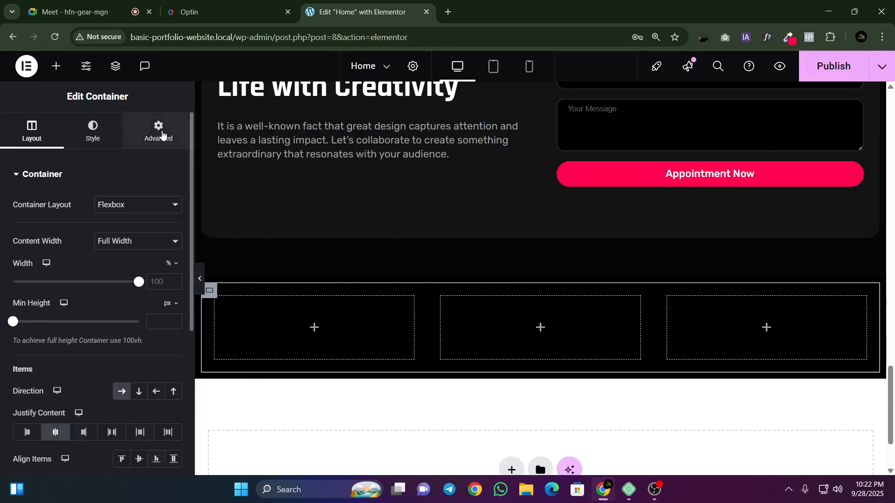
pyautogui.click(159, 131)
pyautogui.click(173, 269)
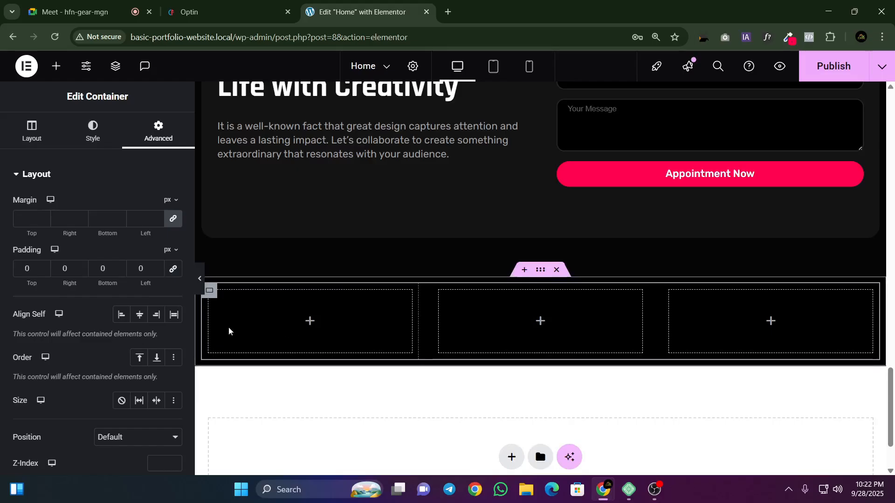
# Step: Save the first blog card's image from the Optin reference page to the Downloads folder as an AVIF file
pyautogui.click(202, 9)
pyautogui.rightClick(120, 219)
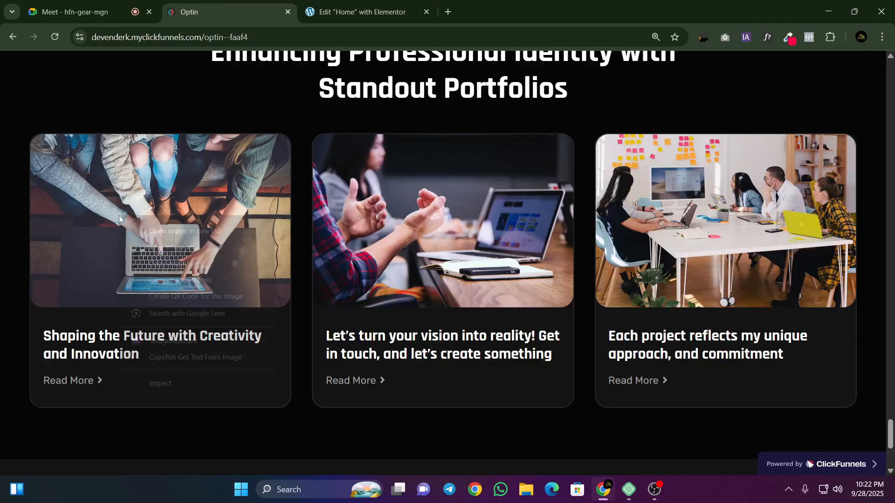
pyautogui.click(167, 247)
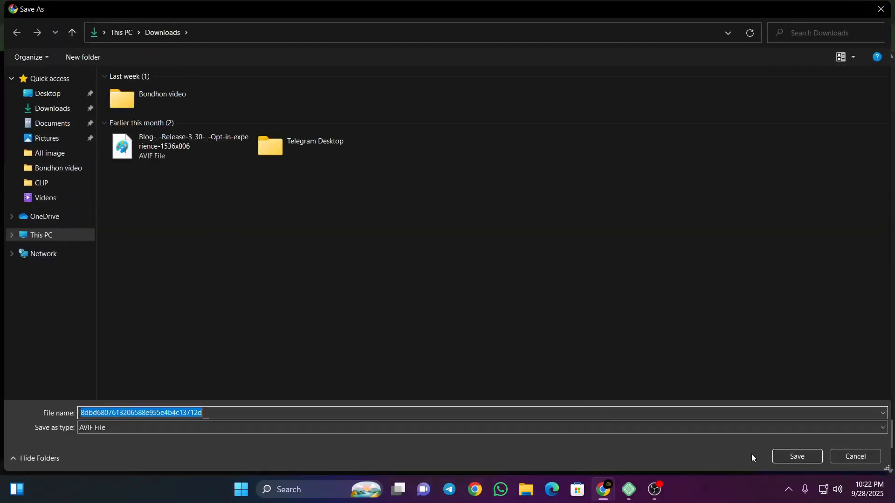
pyautogui.click(782, 455)
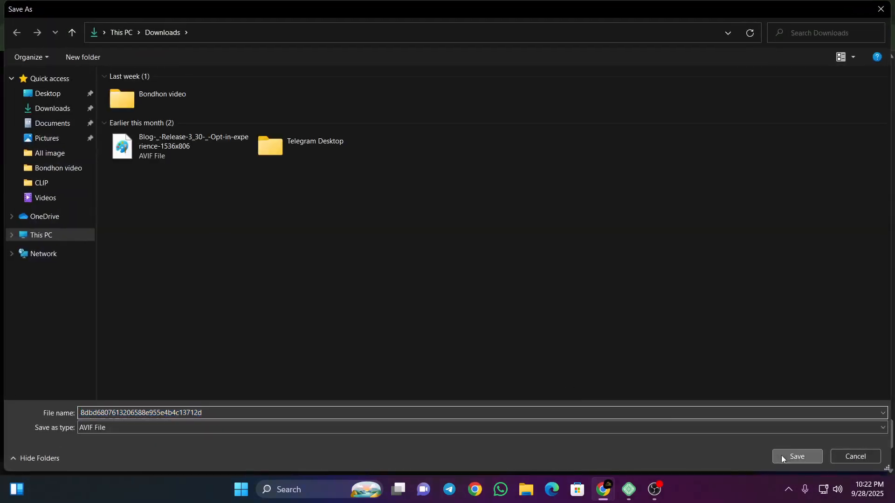
# Step: Add an Image widget to the middle column in the Elementor editor and set its resolution to Full
pyautogui.hotkey('ctrl', 'Tab')
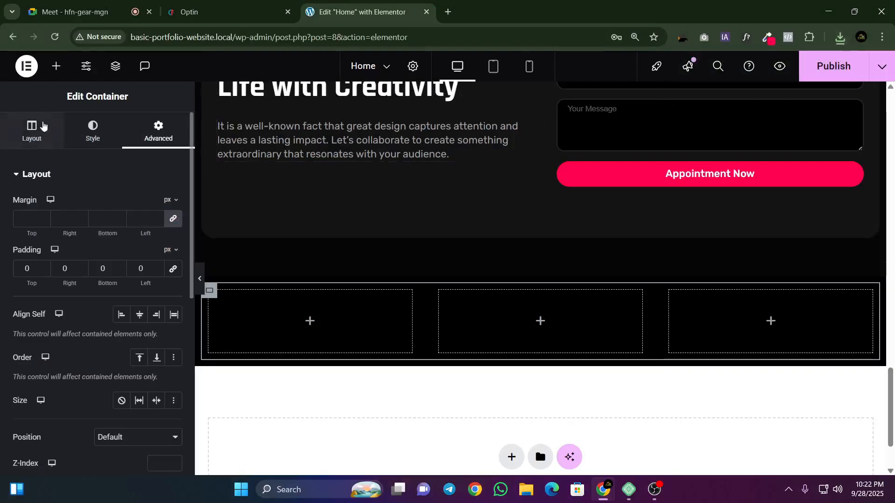
pyautogui.click(57, 68)
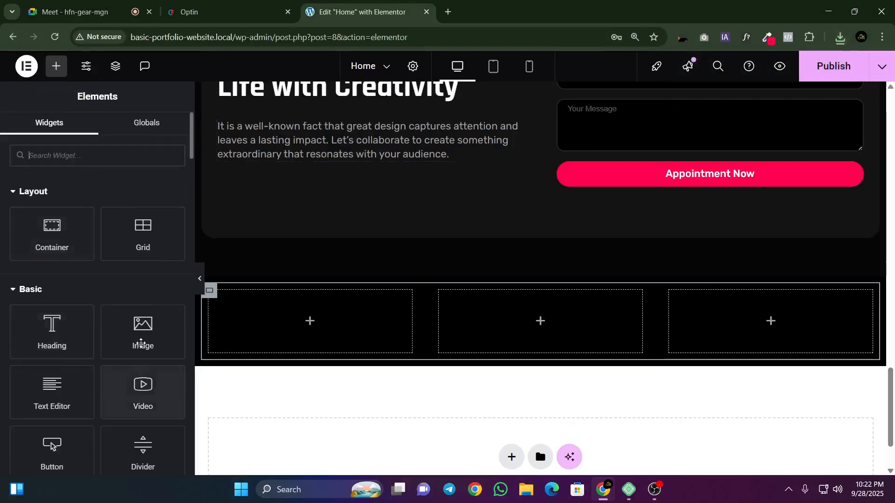
pyautogui.moveTo(141, 344); pyautogui.dragTo(521, 328)
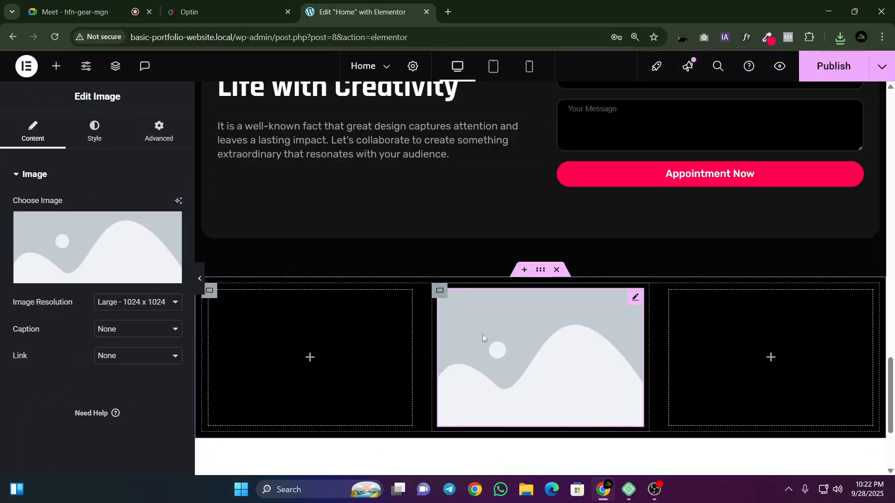
pyautogui.click(112, 303)
pyautogui.click(114, 402)
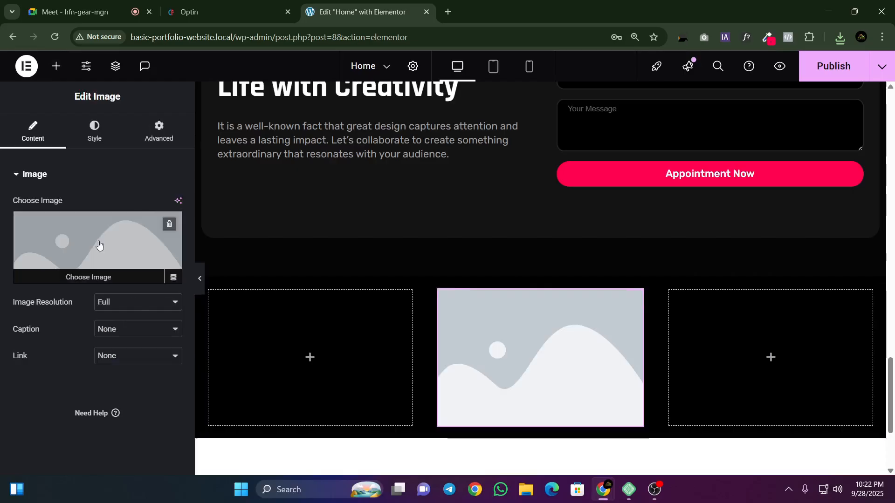
pyautogui.click(100, 248)
pyautogui.click(840, 37)
pyautogui.moveTo(779, 99); pyautogui.dragTo(417, 147)
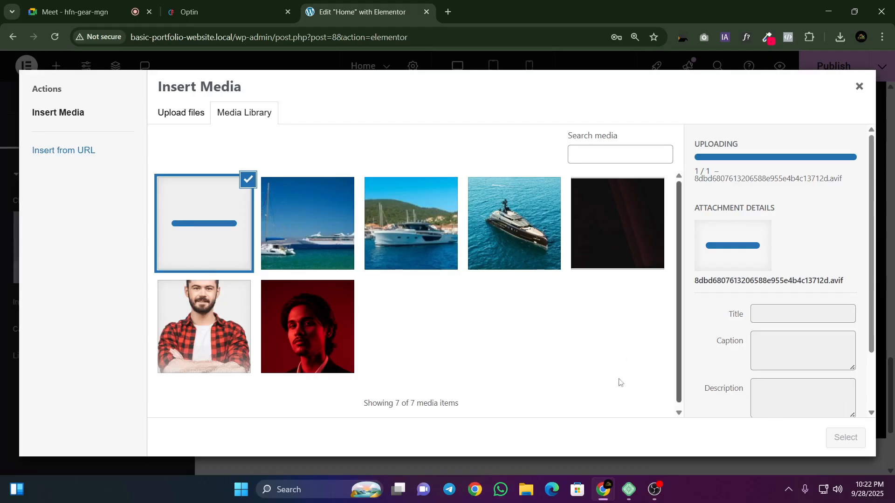
pyautogui.click(845, 438)
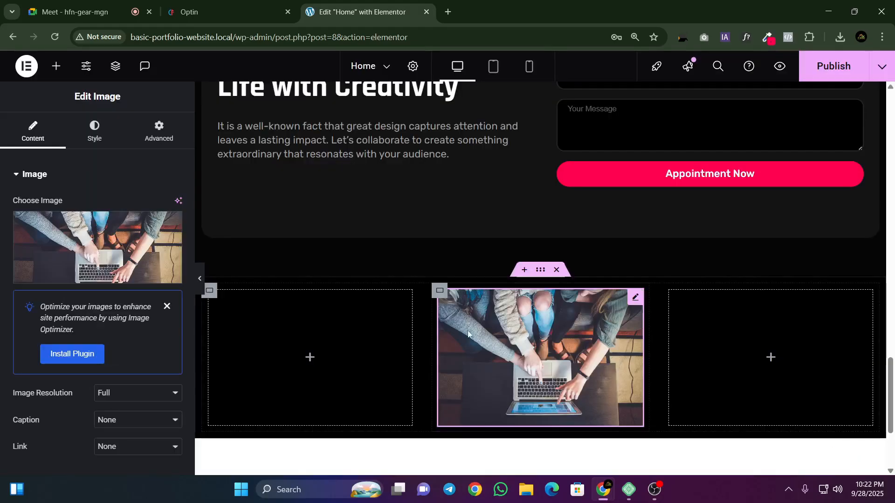
pyautogui.click(222, 10)
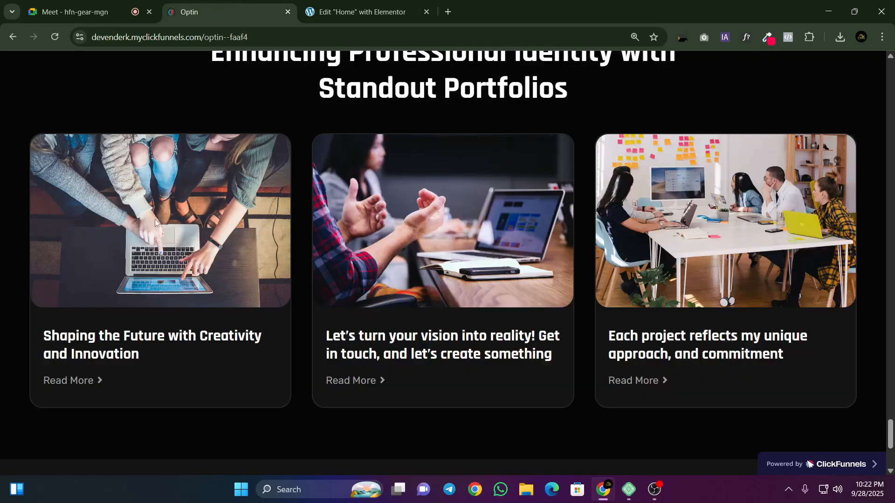
pyautogui.click(399, 5)
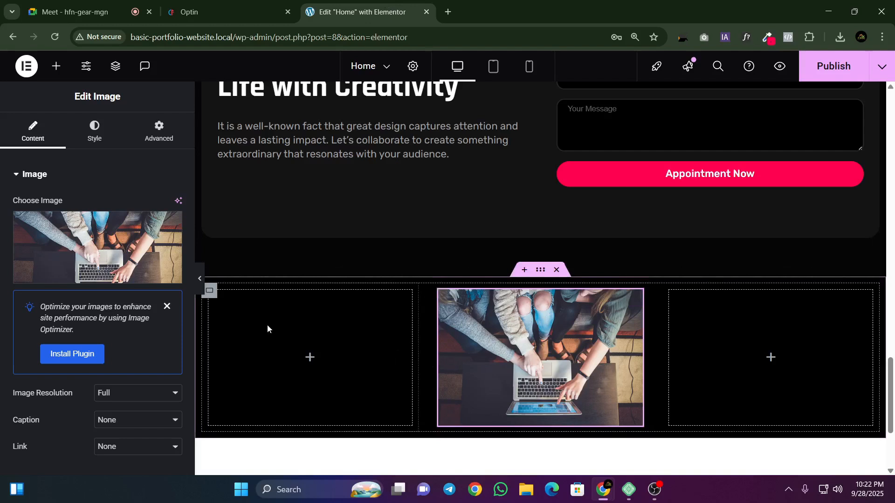
# Step: Set the column and row gaps of the row container holding the three columns to 10 px
pyautogui.scroll(-2, 210, 290)
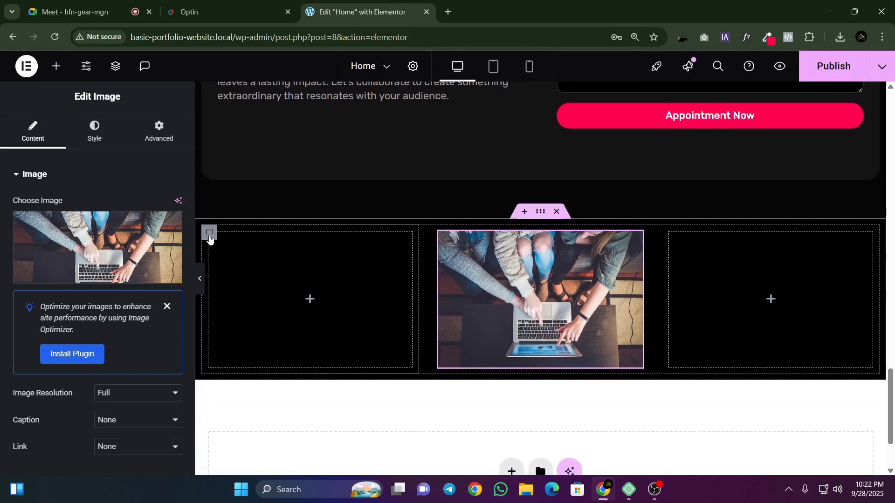
pyautogui.click(209, 235)
pyautogui.rightClick(210, 236)
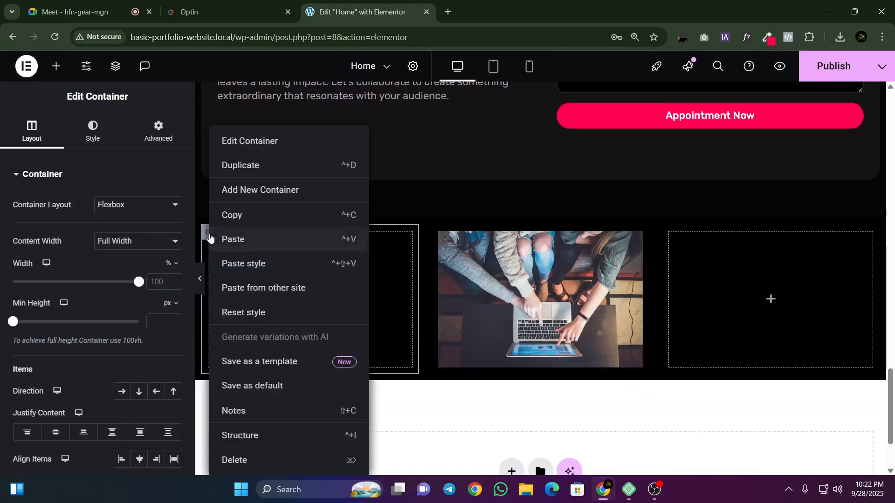
pyautogui.click(263, 433)
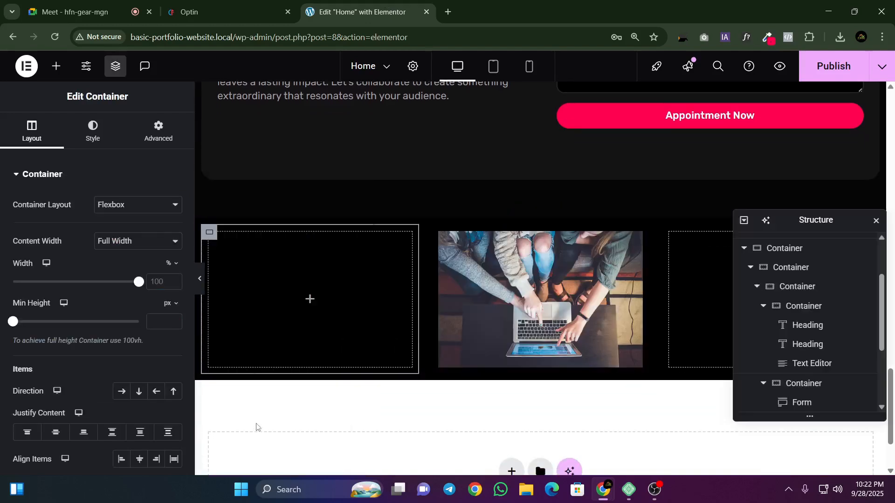
pyautogui.click(789, 384)
pyautogui.scroll(-1, 789, 325)
pyautogui.click(772, 364)
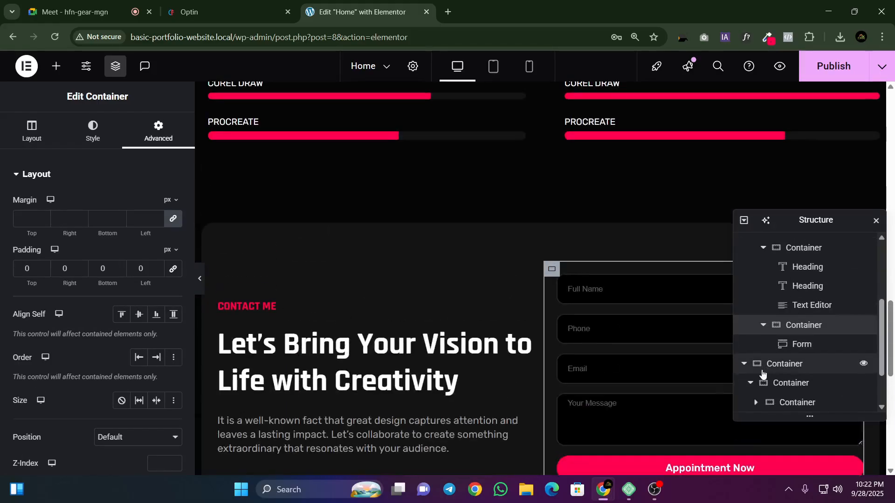
pyautogui.scroll(-1, 770, 360)
pyautogui.scroll(-5, 565, 300)
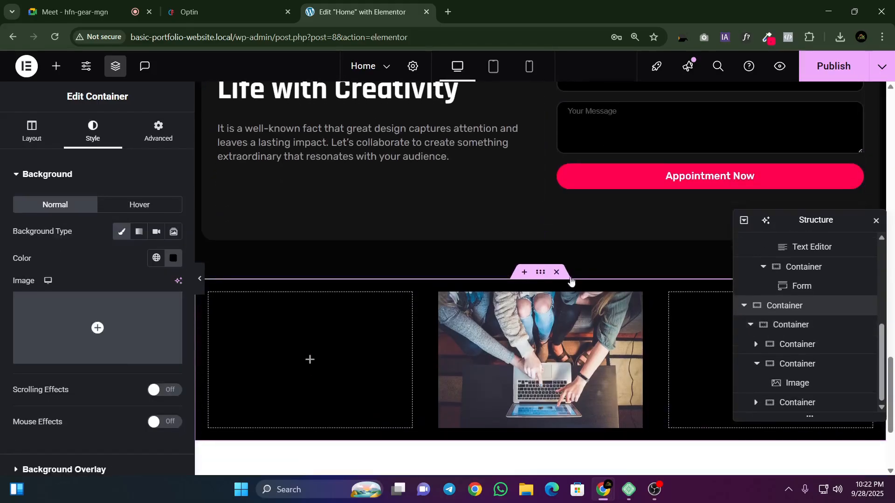
pyautogui.click(774, 329)
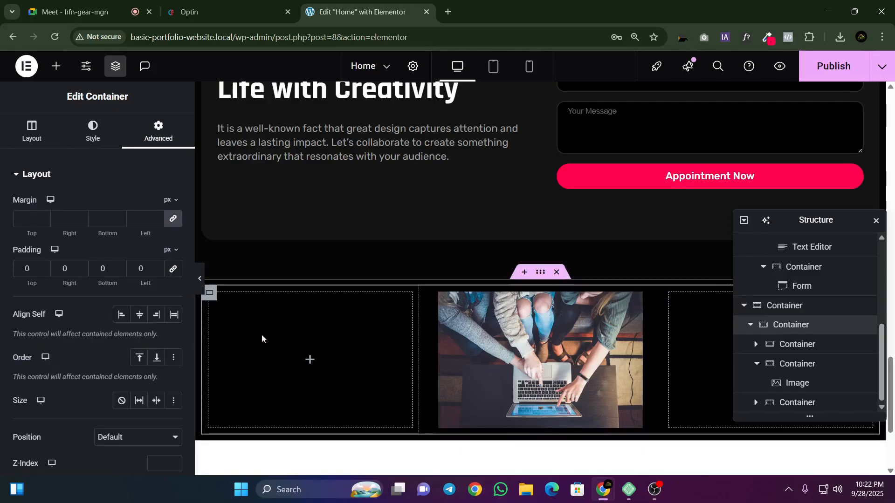
pyautogui.click(31, 135)
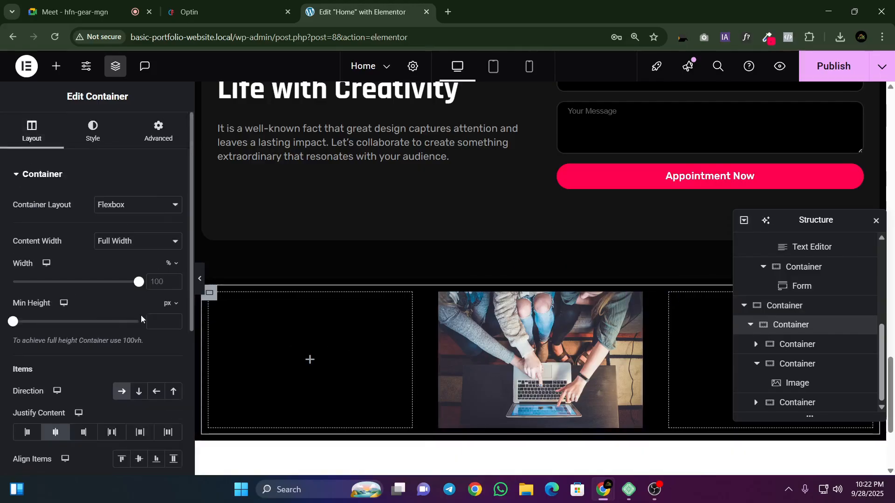
pyautogui.scroll(-5, 144, 387)
pyautogui.click(174, 279)
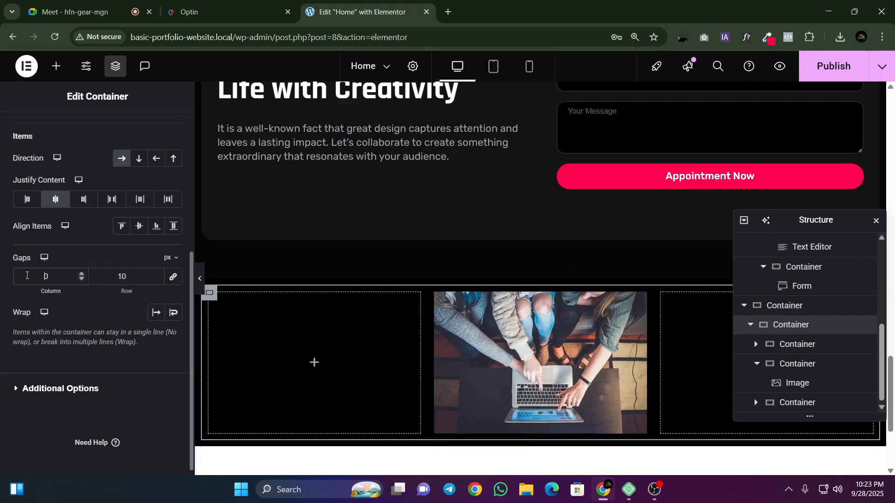
pyautogui.write('1')
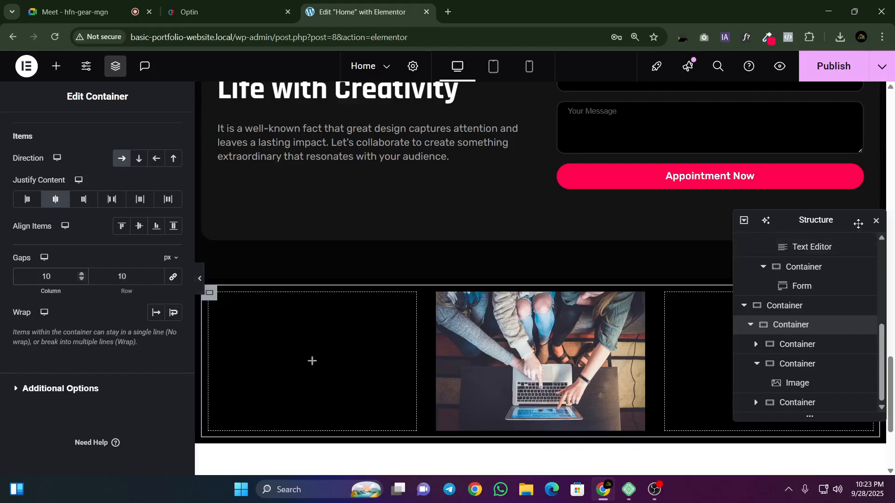
pyautogui.click(876, 223)
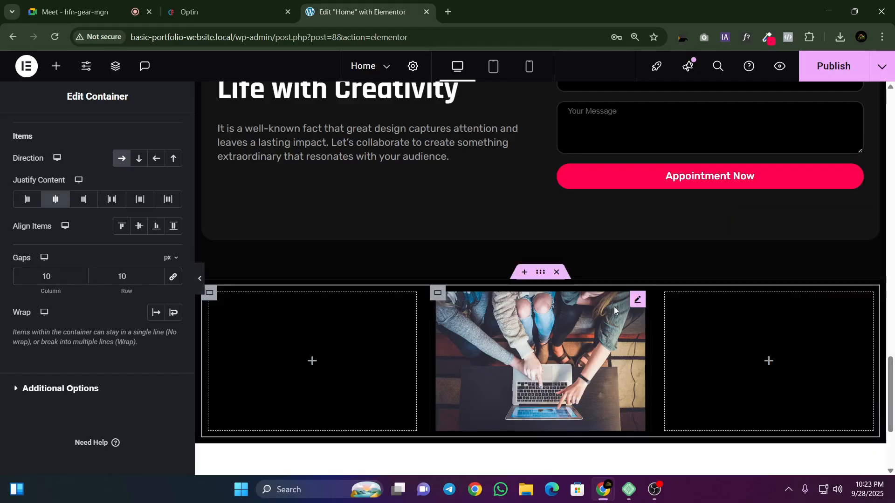
# Step: Set the middle column image's width to 100 % and its height to 217 px
pyautogui.click(637, 300)
pyautogui.click(96, 132)
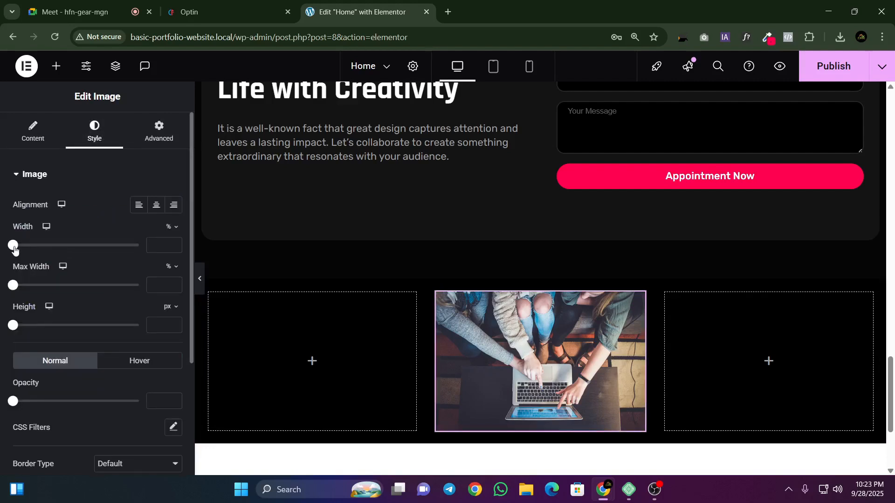
pyautogui.moveTo(15, 250); pyautogui.dragTo(149, 271)
pyautogui.moveTo(13, 284); pyautogui.dragTo(149, 310)
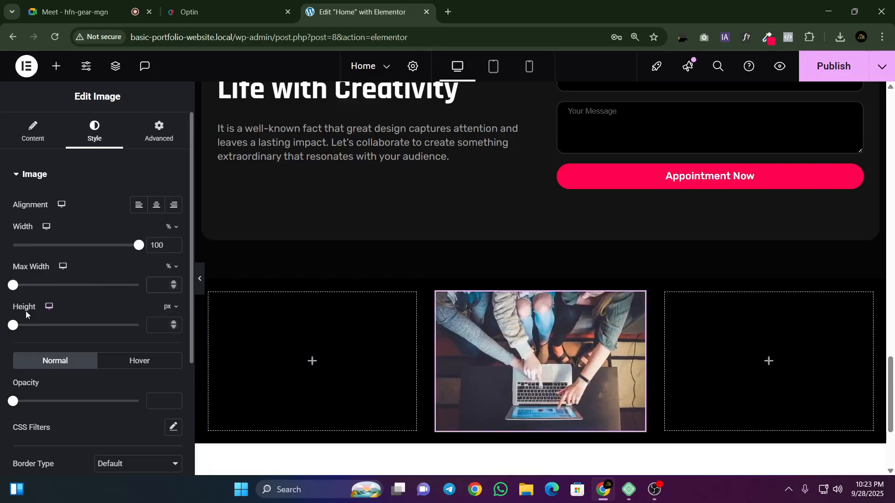
pyautogui.moveTo(16, 327); pyautogui.dragTo(71, 330)
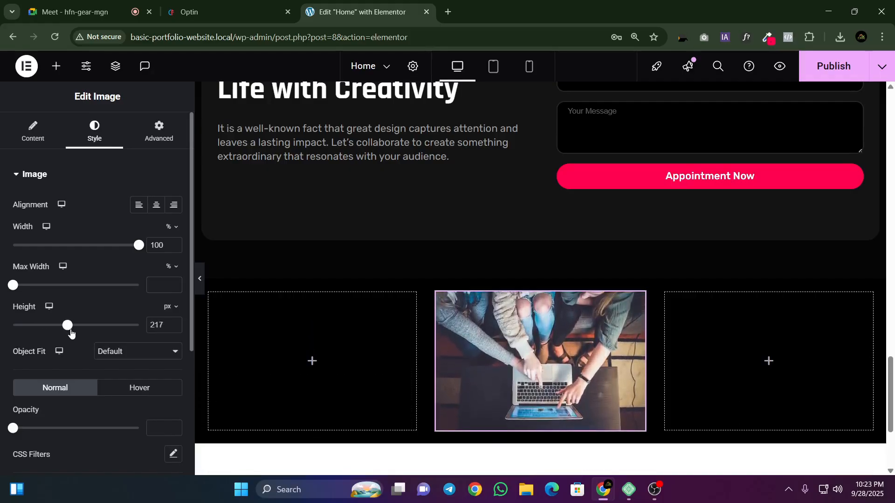
# Step: Compare the card image with the Optin reference page and set the image's height to 237 px
pyautogui.click(210, 12)
pyautogui.click(359, 11)
pyautogui.moveTo(16, 288); pyautogui.dragTo(147, 306)
pyautogui.moveTo(67, 326); pyautogui.dragTo(72, 327)
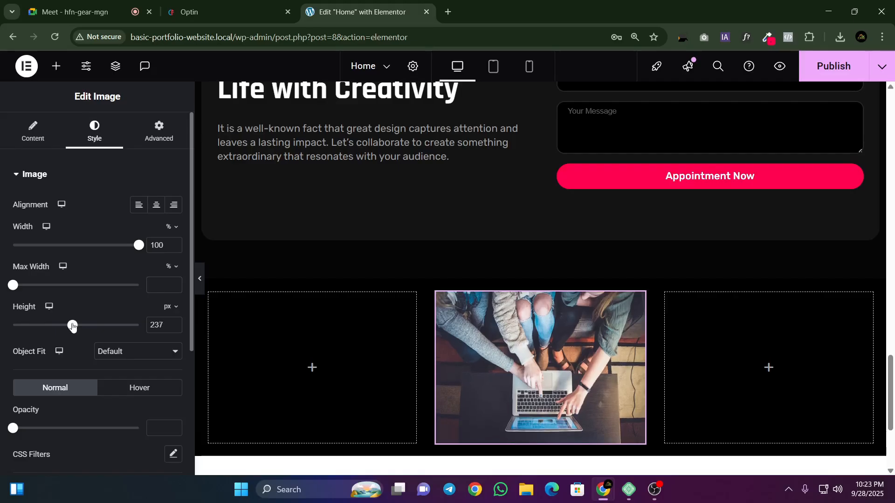
# Step: Check the Meet call, set the middle column image's height to 227 px, and close the floating call window
pyautogui.click(89, 11)
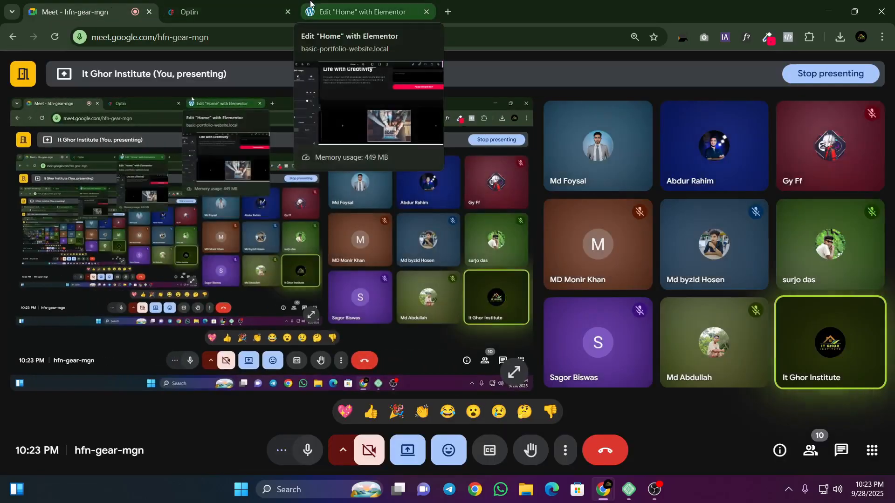
pyautogui.click(313, 9)
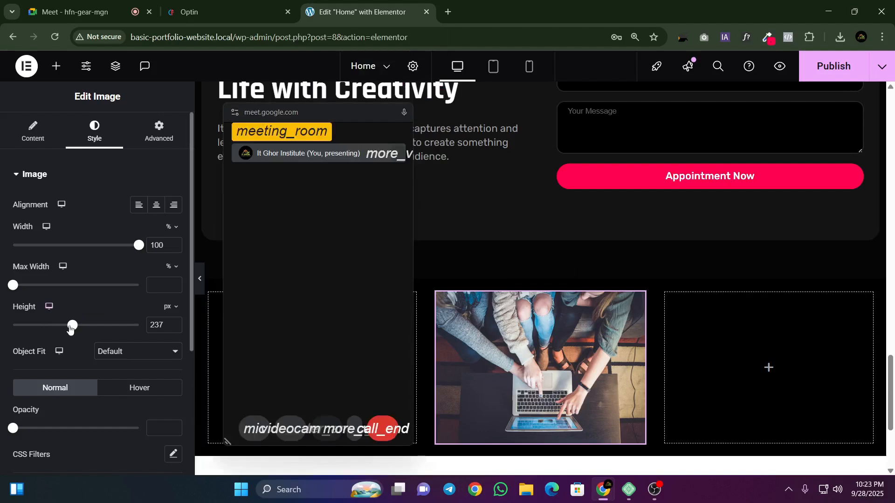
pyautogui.moveTo(301, 110); pyautogui.dragTo(283, 88)
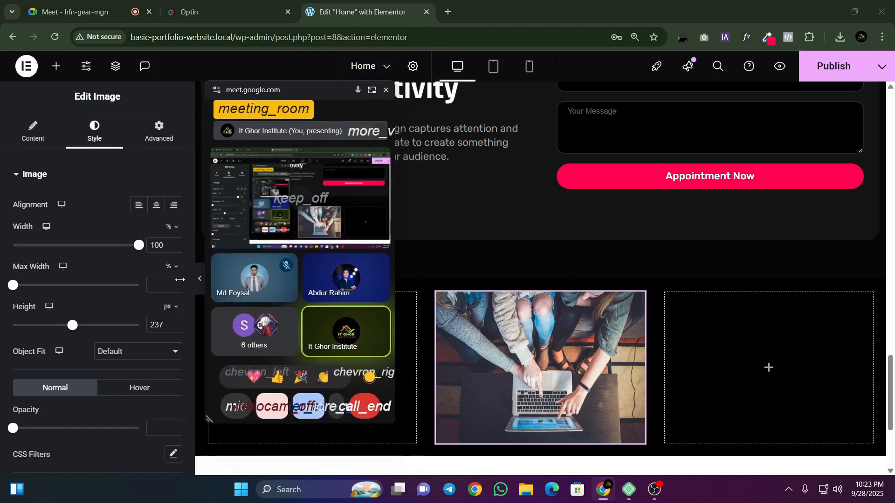
pyautogui.moveTo(74, 330); pyautogui.dragTo(70, 330)
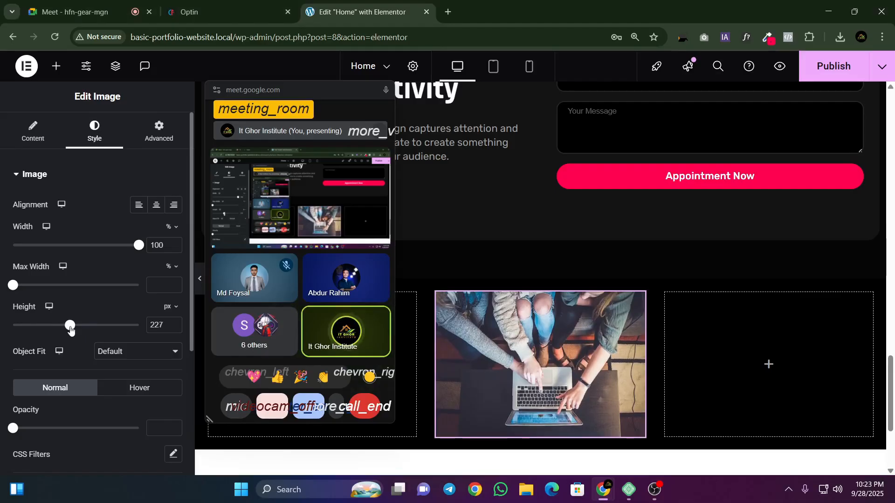
pyautogui.moveTo(279, 99); pyautogui.dragTo(112, 122)
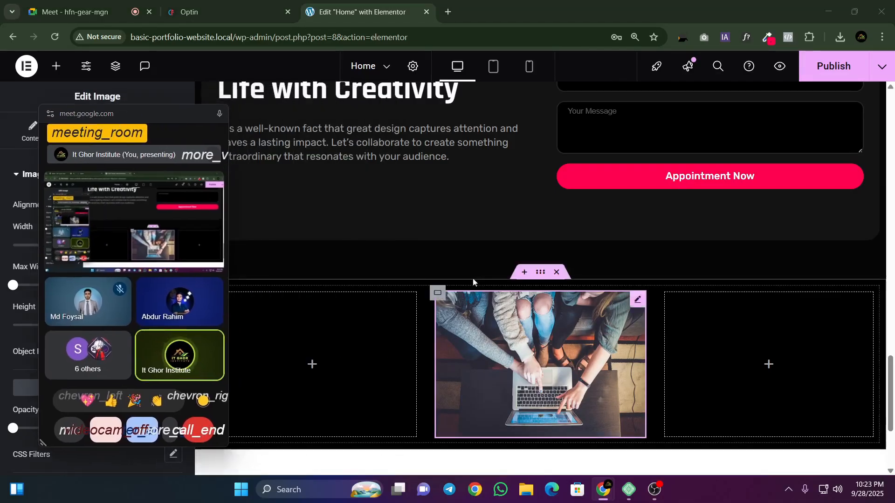
pyautogui.scroll(-2, 341, 188)
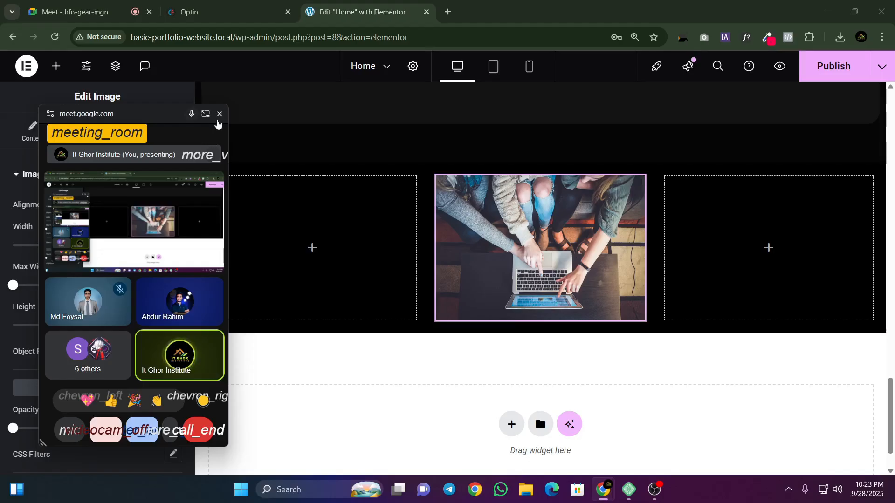
pyautogui.click(219, 113)
# Step: Try Full Width on the outer blog section container, return it to Boxed, and set its width to 1200 px
pyautogui.click(541, 156)
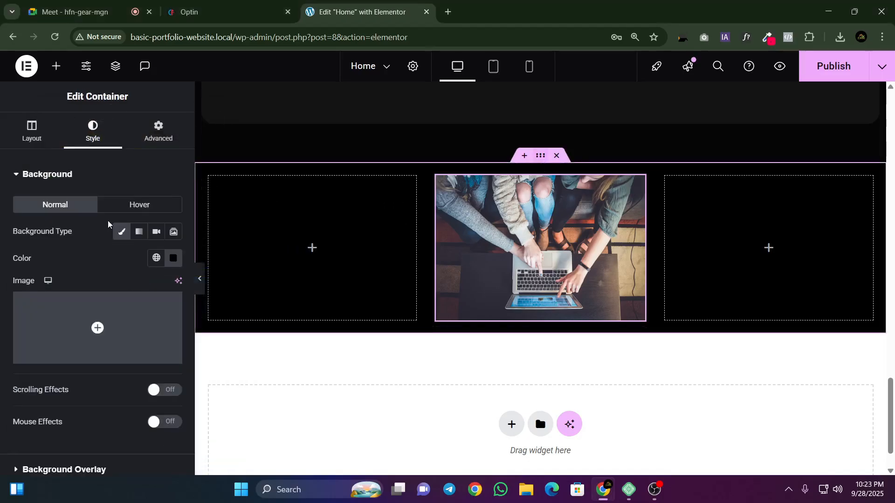
pyautogui.click(30, 133)
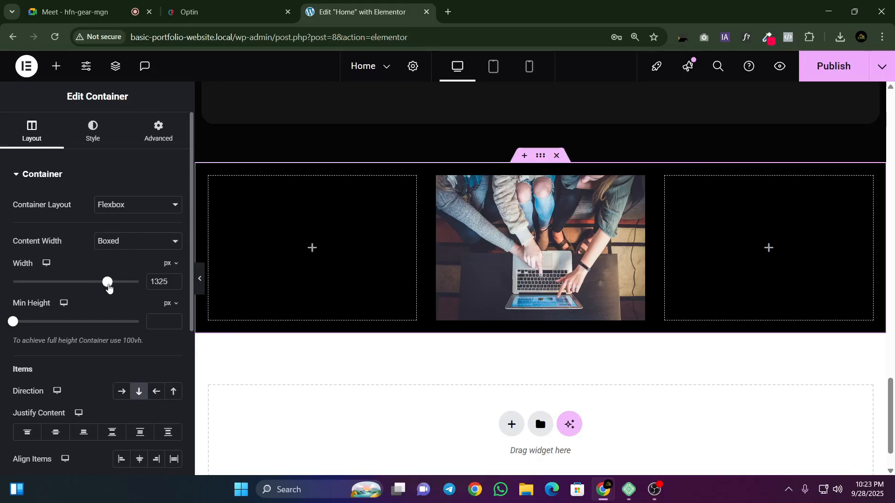
pyautogui.click(114, 241)
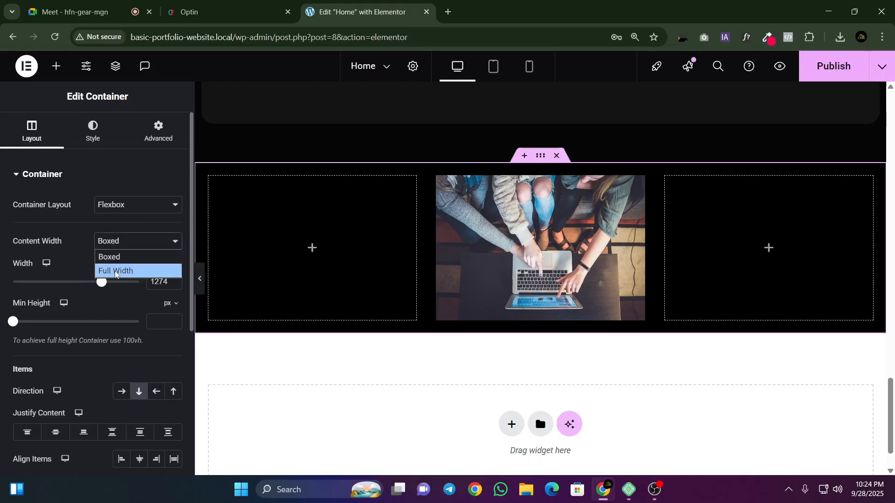
pyautogui.click(111, 270)
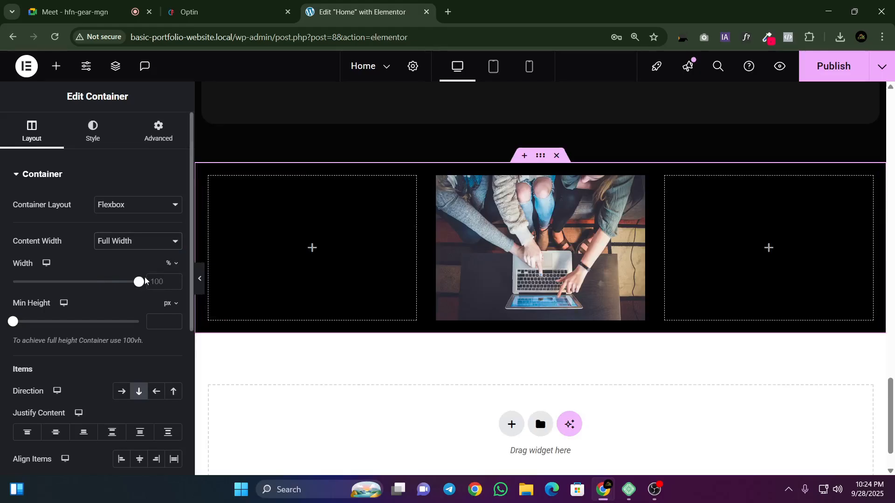
pyautogui.click(130, 247)
pyautogui.click(112, 256)
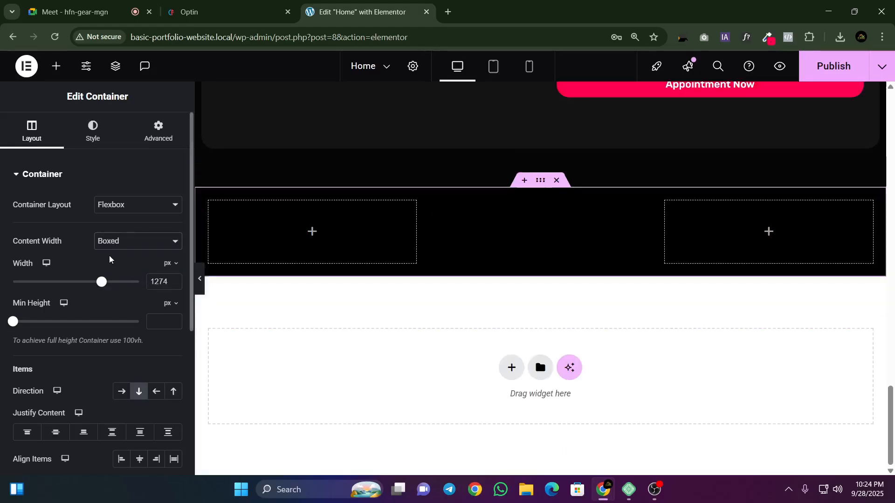
pyautogui.click(200, 12)
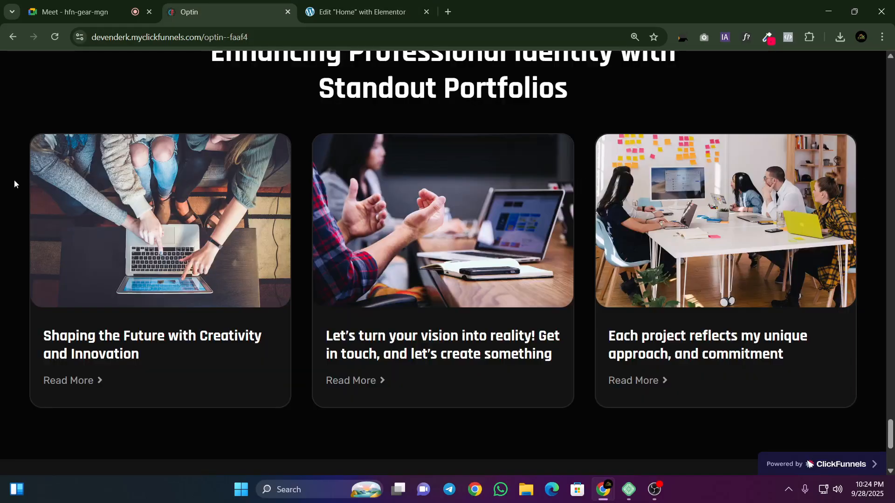
pyautogui.click(364, 12)
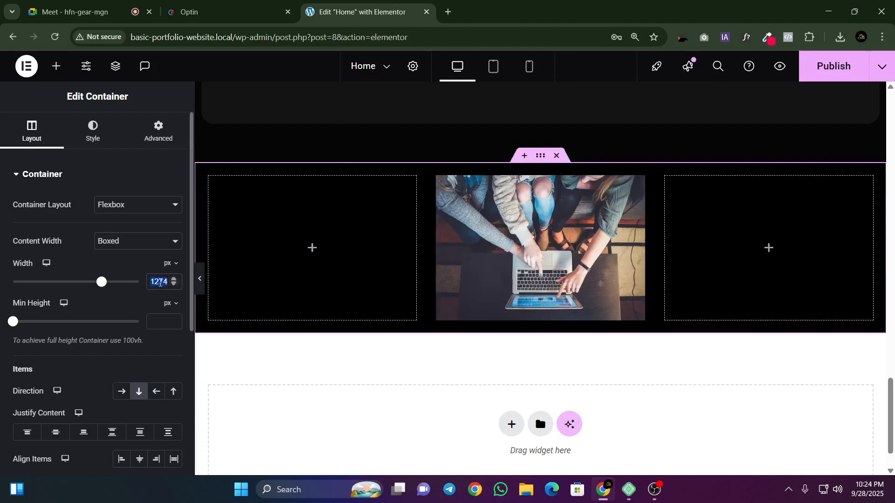
pyautogui.write('1200')
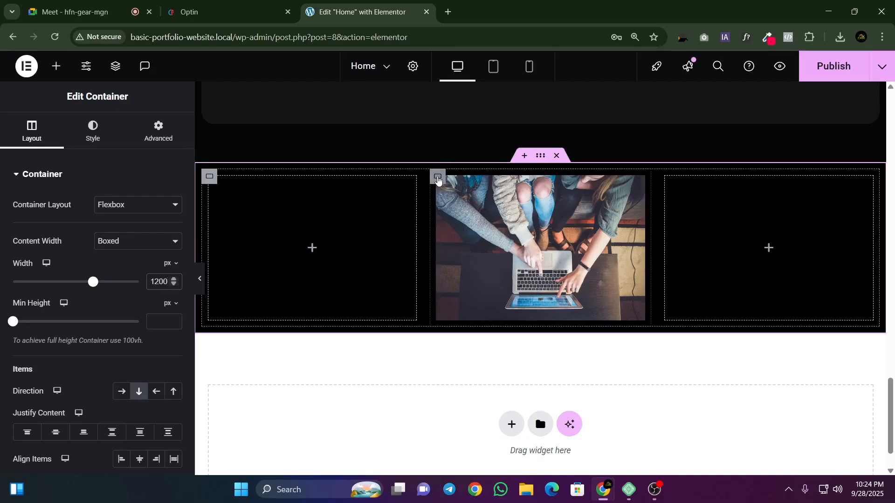
# Step: Set the padding of the middle column container to 0 px on all sides
pyautogui.click(436, 178)
pyautogui.click(160, 136)
pyautogui.click(158, 272)
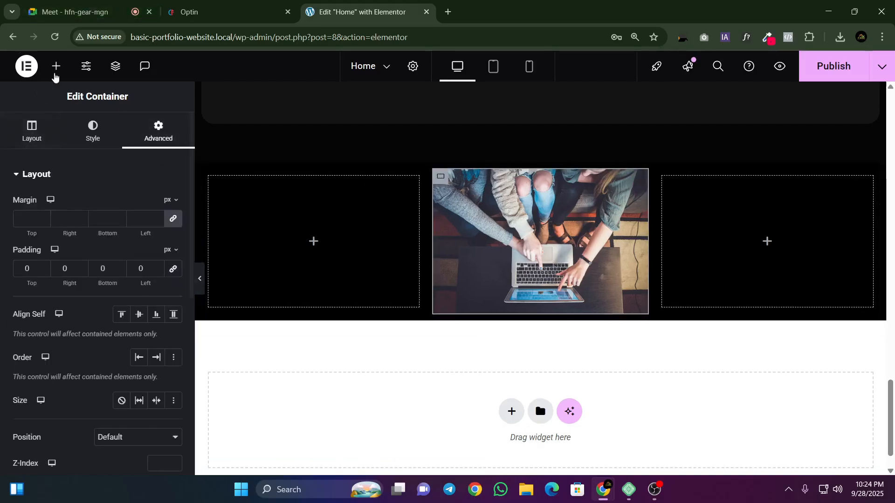
# Step: Add a Heading widget below the image in the middle column
pyautogui.click(56, 66)
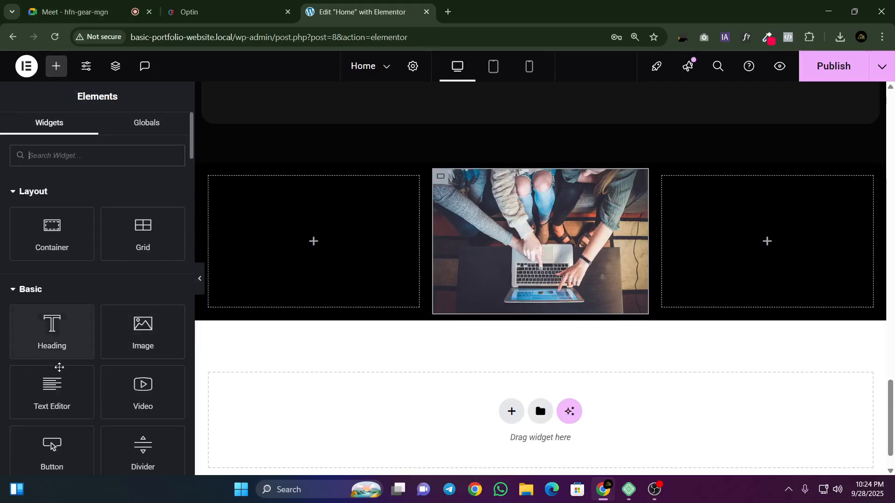
pyautogui.moveTo(50, 335); pyautogui.dragTo(516, 304)
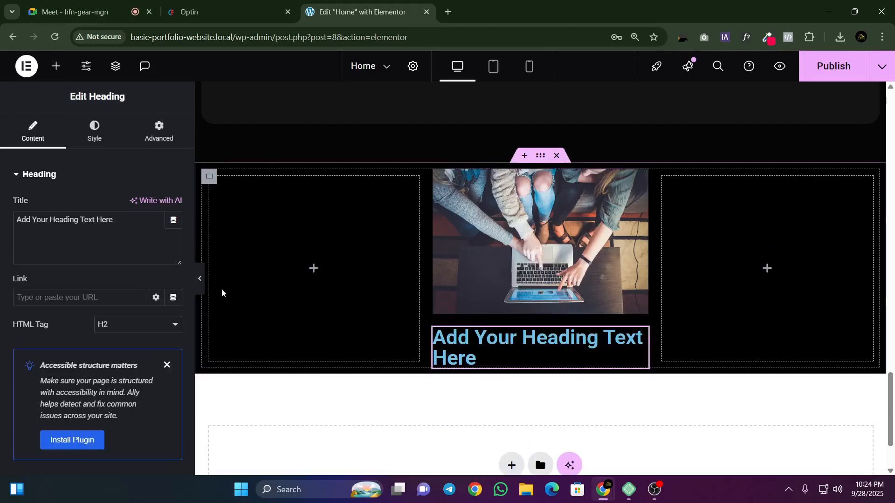
pyautogui.scroll(4, 342, 192)
# Step: Replace the new heading's title with "Shaping the Future with Creativity and Innovation", copied from the first card on the Optin page
pyautogui.click(211, 10)
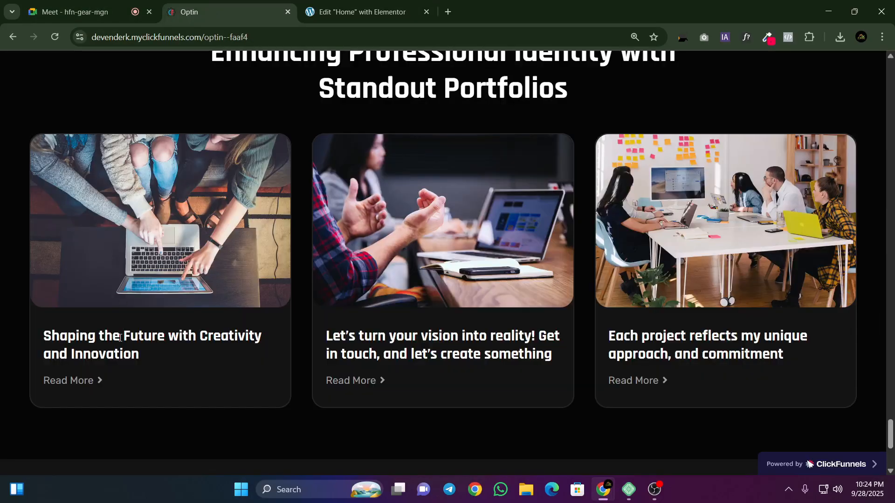
pyautogui.tripleClick(120, 338)
pyautogui.rightClick(120, 338)
pyautogui.click(141, 190)
pyautogui.click(363, 12)
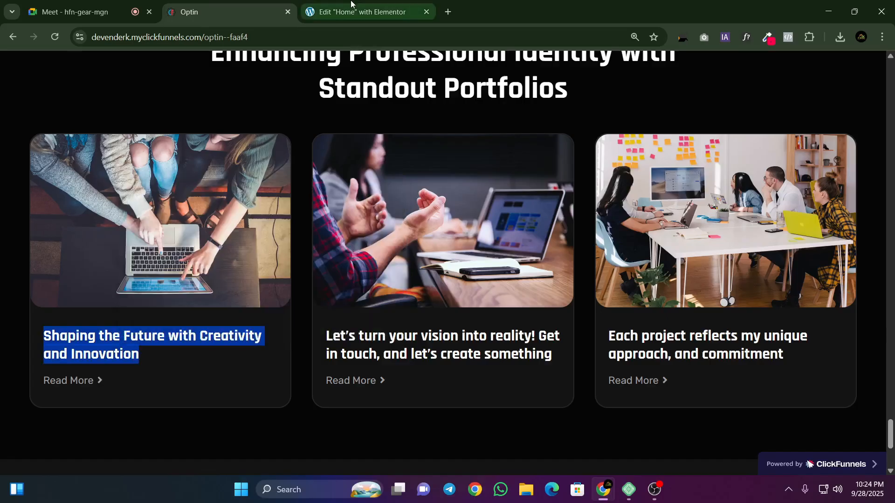
pyautogui.tripleClick(78, 230)
pyautogui.rightClick(100, 230)
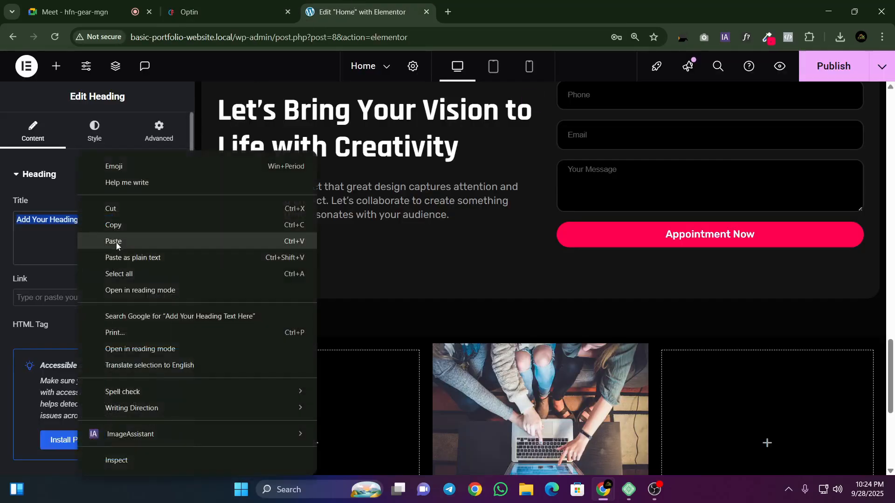
pyautogui.click(112, 241)
# Step: Copy the style of the "Let's Bring Your Vision to Life with Creativity" heading onto the middle column's card heading
pyautogui.rightClick(362, 177)
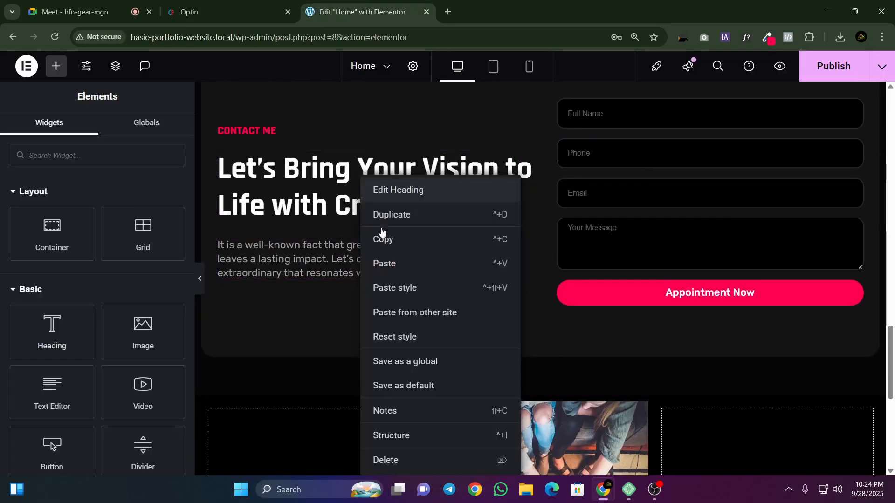
pyautogui.click(380, 238)
pyautogui.scroll(-3, 550, 258)
pyautogui.scroll(-1, 550, 258)
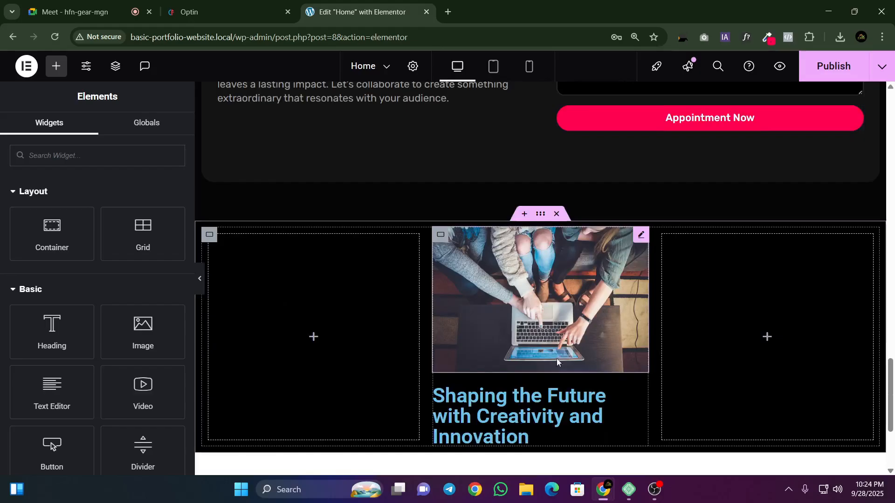
pyautogui.rightClick(542, 399)
pyautogui.click(573, 287)
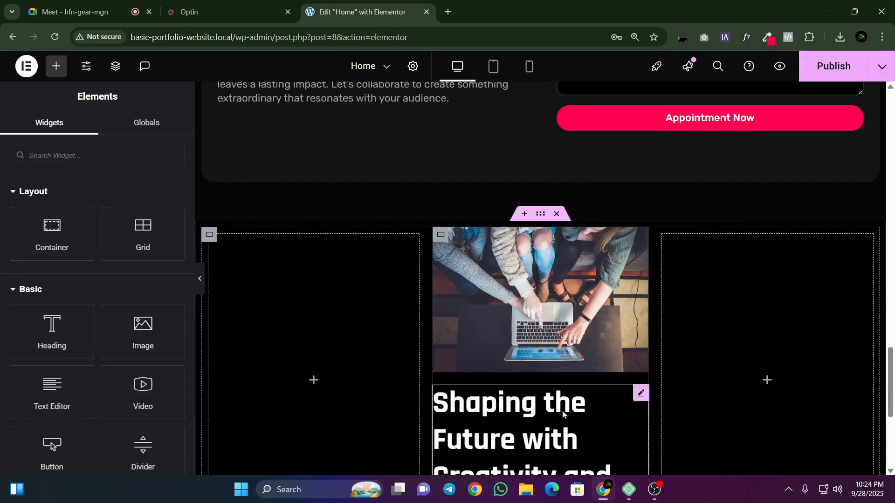
# Step: Set the card heading's typography to a 25 px font size and a 30 px line height
pyautogui.click(641, 393)
pyautogui.click(94, 132)
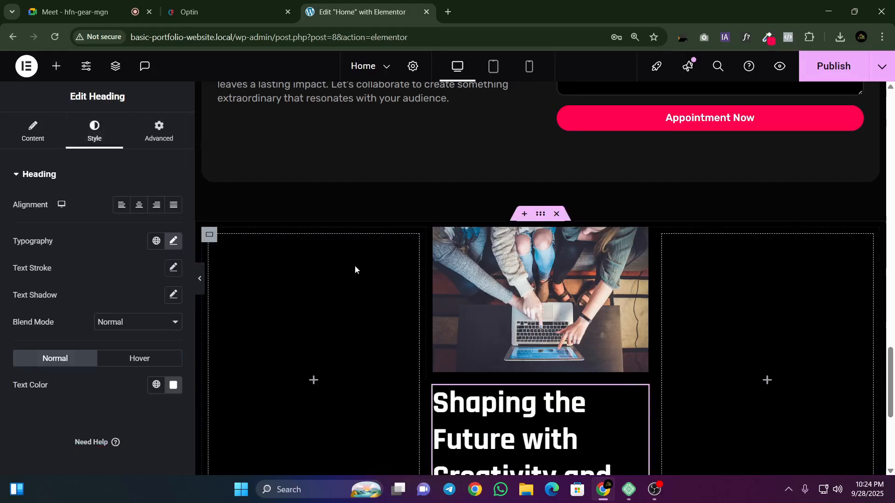
pyautogui.scroll(-1, 355, 267)
pyautogui.click(173, 241)
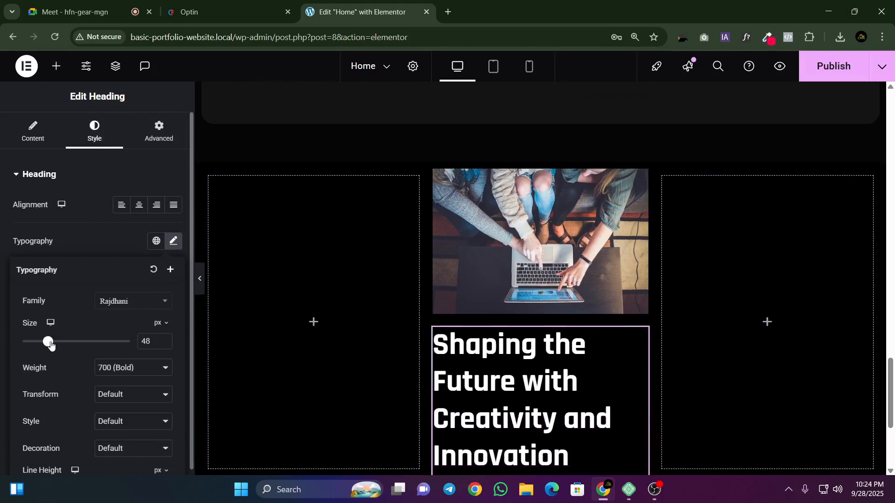
pyautogui.moveTo(50, 344); pyautogui.dragTo(37, 345)
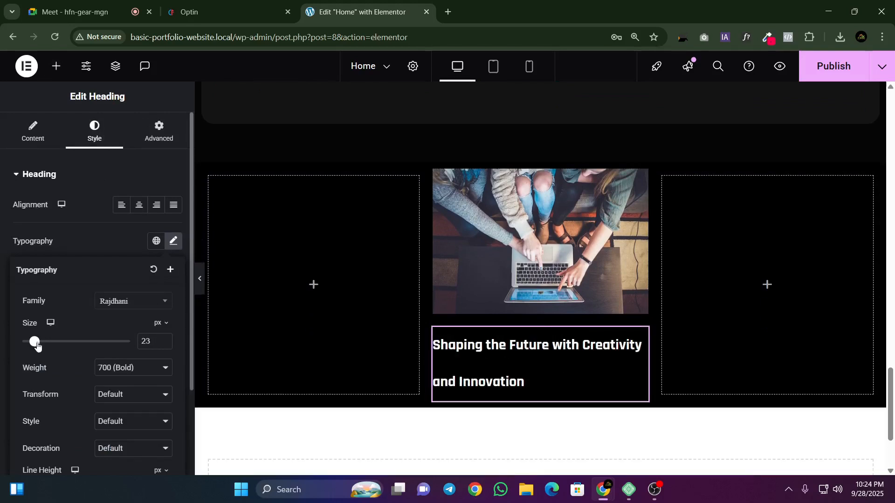
pyautogui.scroll(-2, 146, 347)
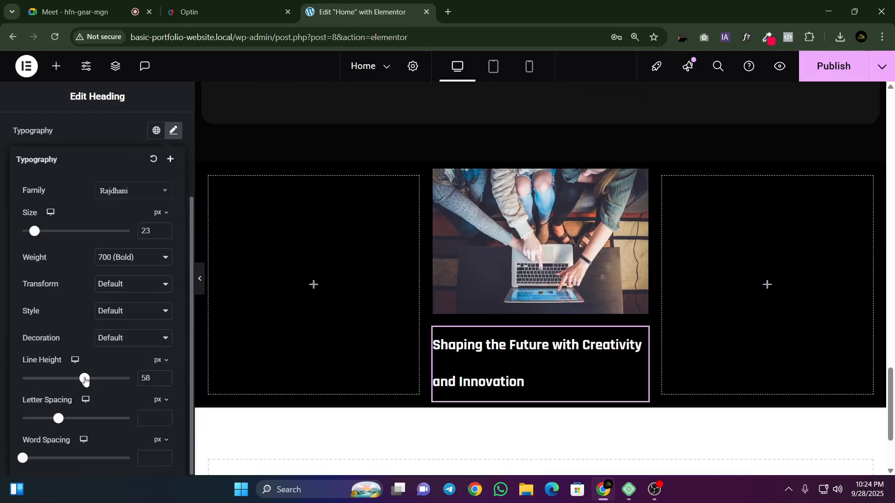
pyautogui.moveTo(84, 379); pyautogui.dragTo(53, 379)
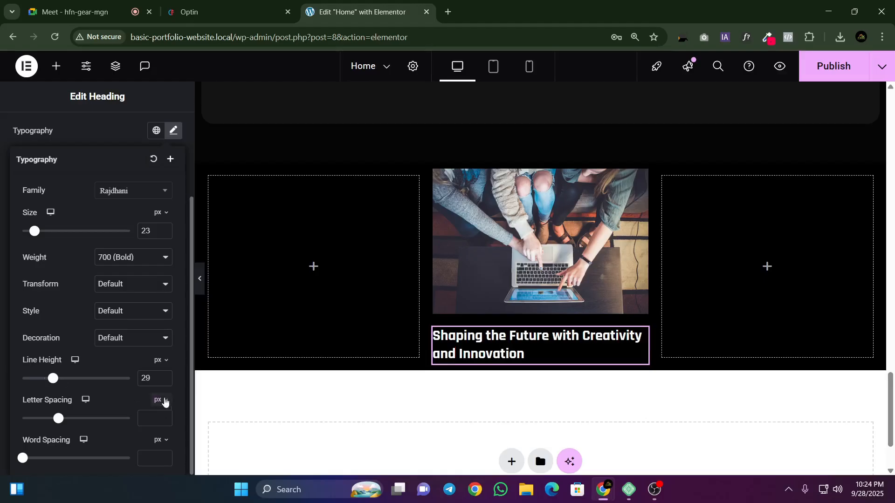
pyautogui.click(164, 376)
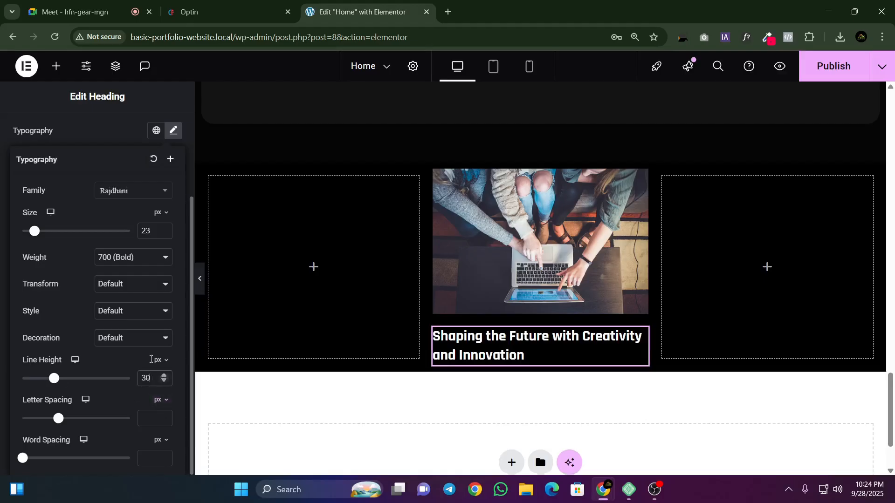
pyautogui.click(163, 229)
pyautogui.click(163, 229)
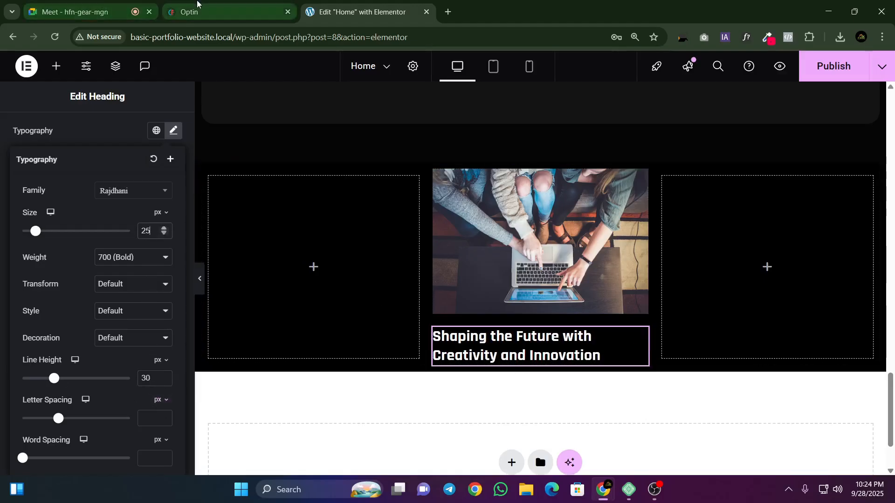
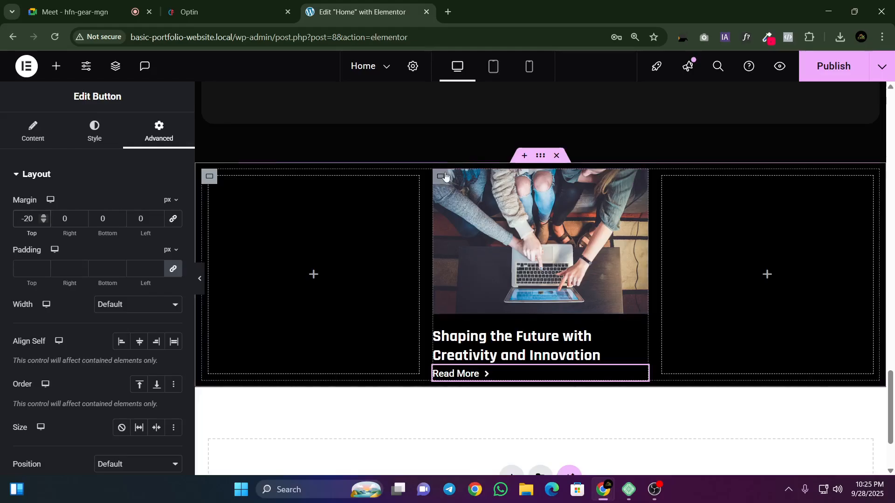
# Step: Try a left padding of 10 px on the middle column's card container
pyautogui.click(440, 176)
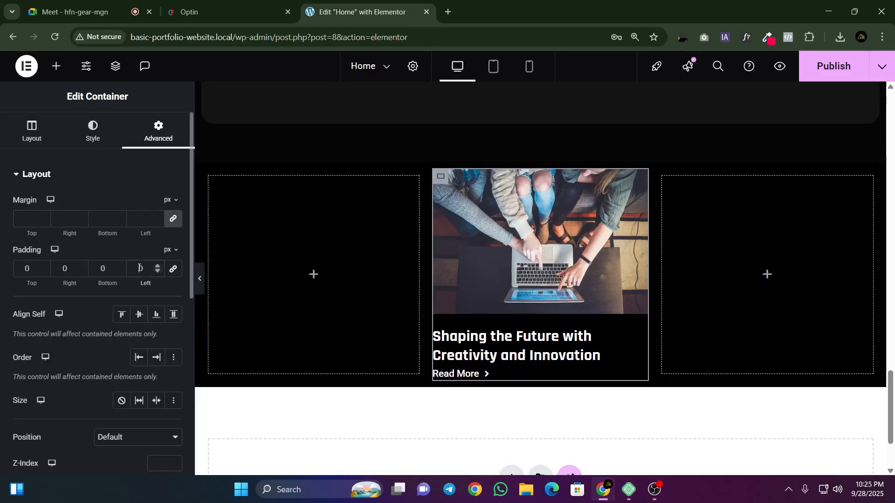
pyautogui.write('1')
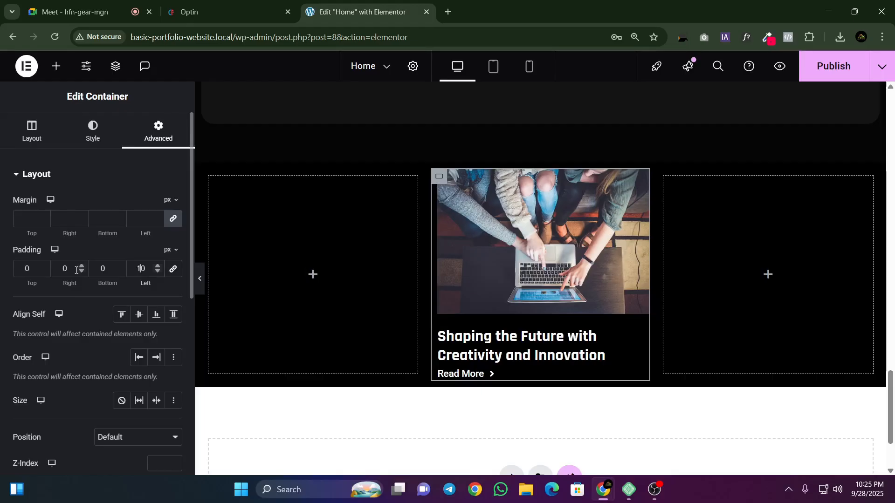
pyautogui.press('BackSpace')
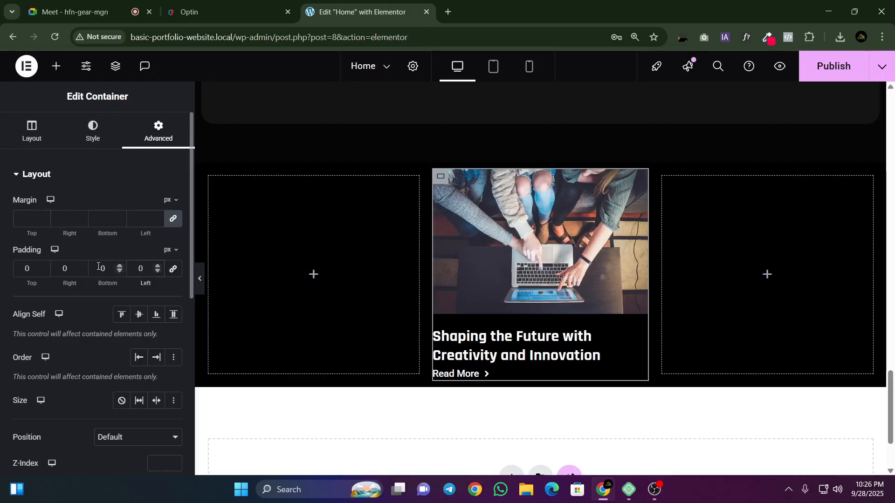
# Step: Set the card container's top and bottom padding to 20 px each
pyautogui.click(29, 269)
pyautogui.write('2')
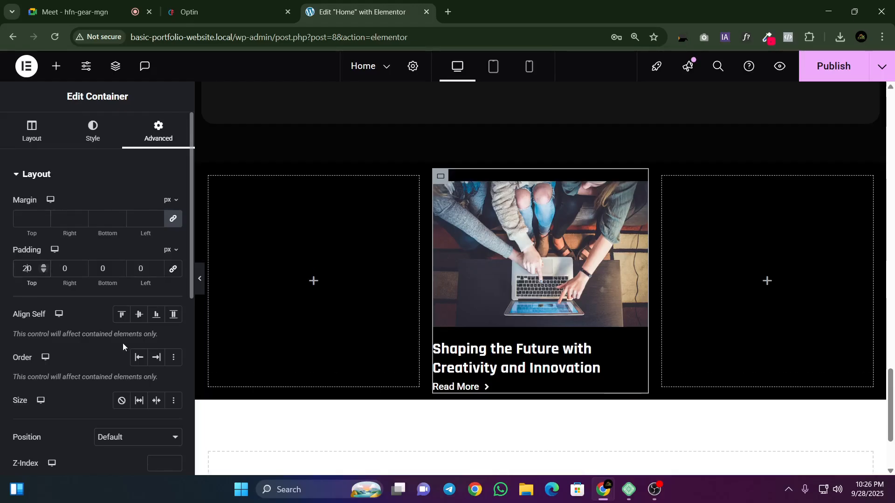
pyautogui.click(96, 271)
pyautogui.write('2')
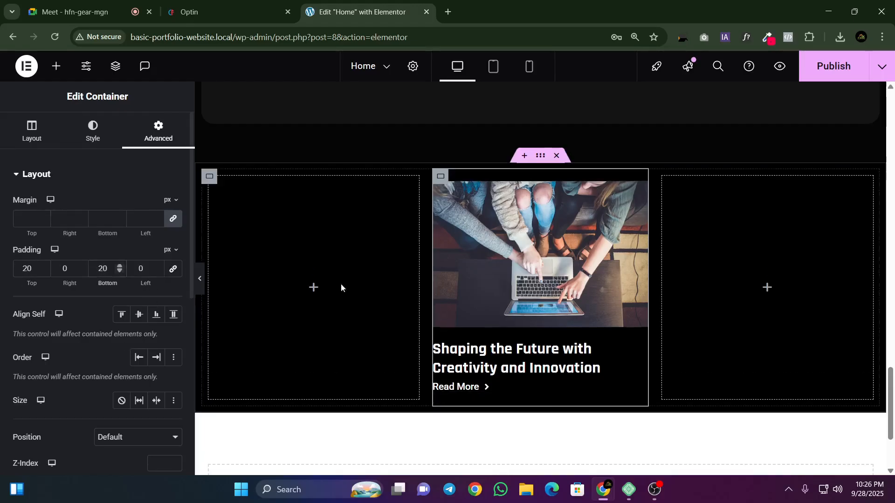
# Step: Compare the card with the Optin page, and set its container padding to 0 px top and 30 px bottom
pyautogui.click(220, 4)
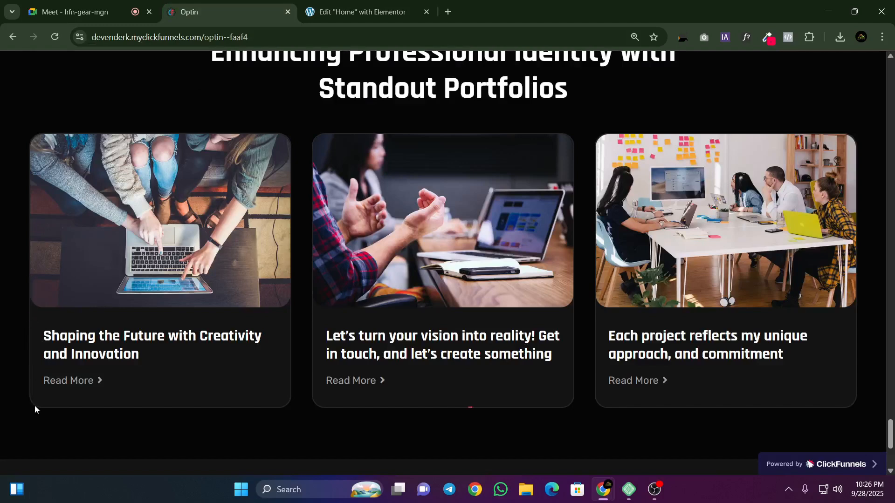
pyautogui.click(359, 11)
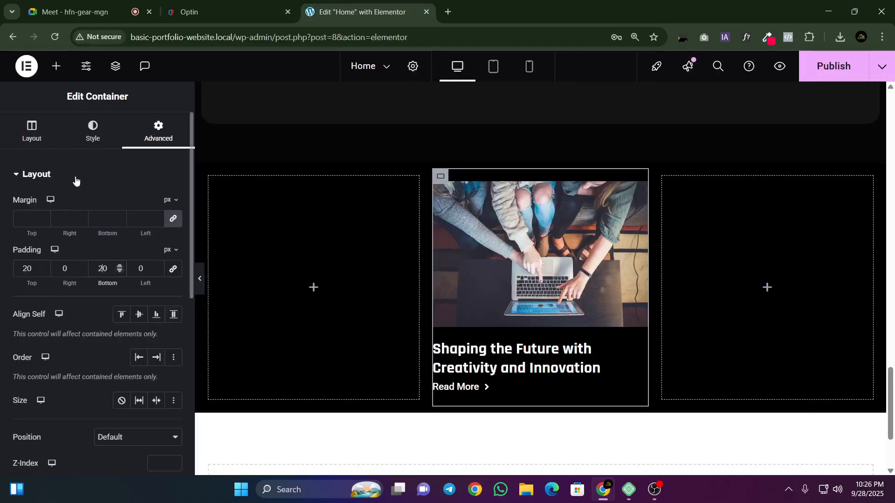
pyautogui.click(220, 4)
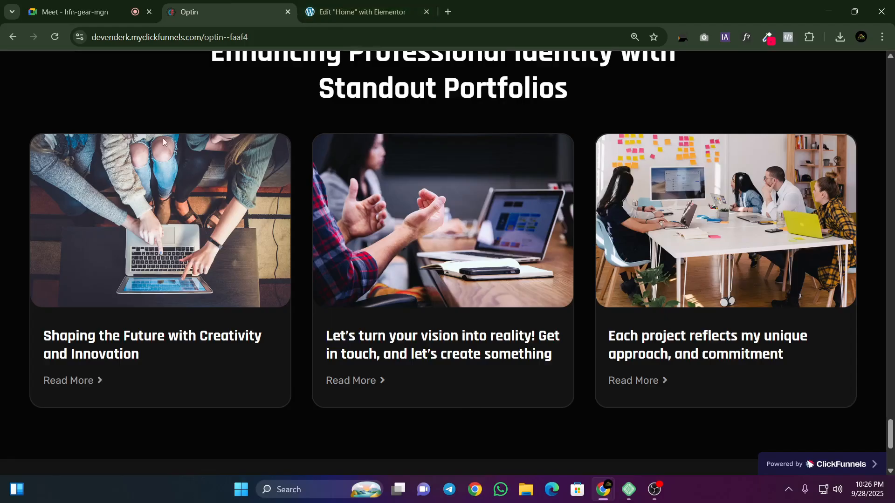
pyautogui.click(359, 12)
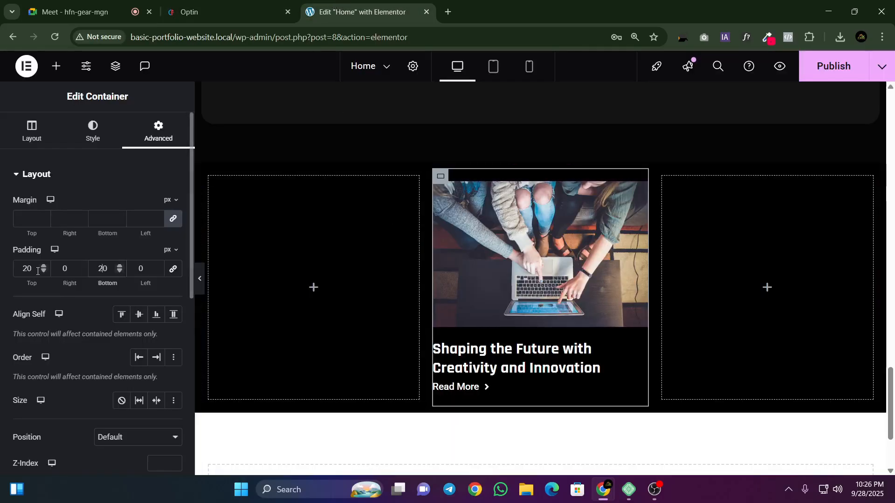
pyautogui.moveTo(28, 271); pyautogui.dragTo(0, 281)
pyautogui.press('BackSpace')
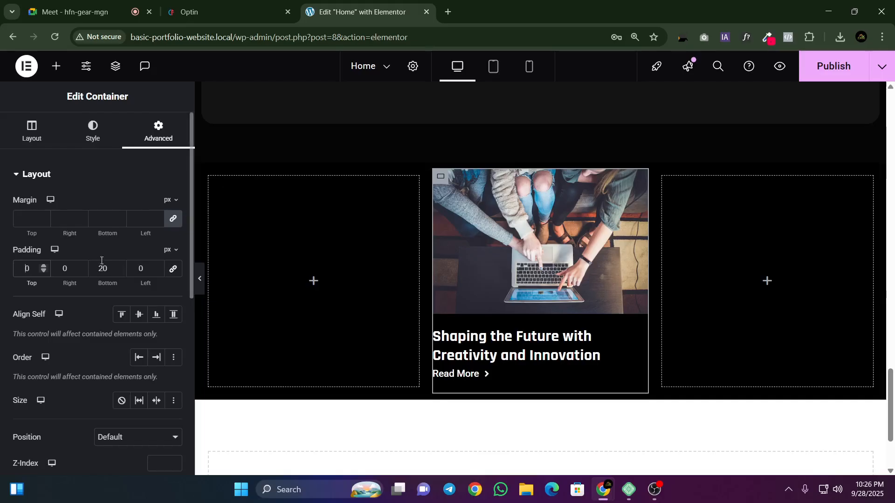
pyautogui.moveTo(110, 269); pyautogui.dragTo(82, 271)
pyautogui.write('3')
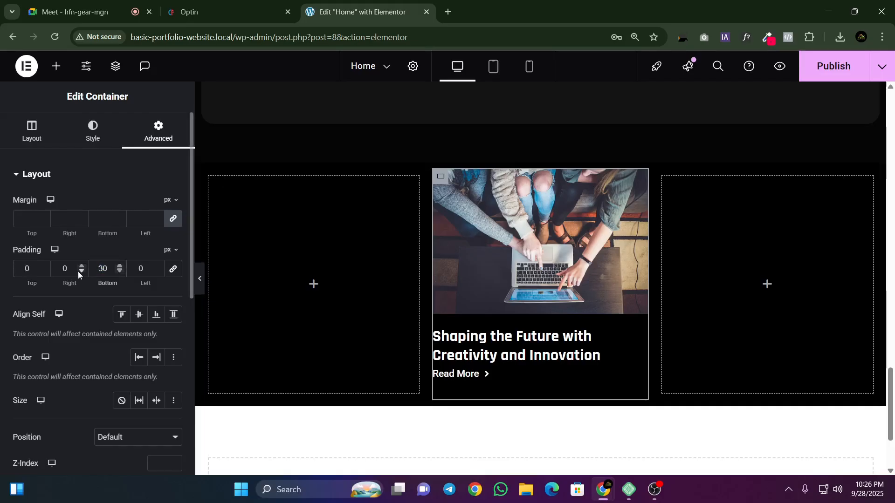
# Step: Give the middle card container a solid border 2 px wide on all sides
pyautogui.click(89, 135)
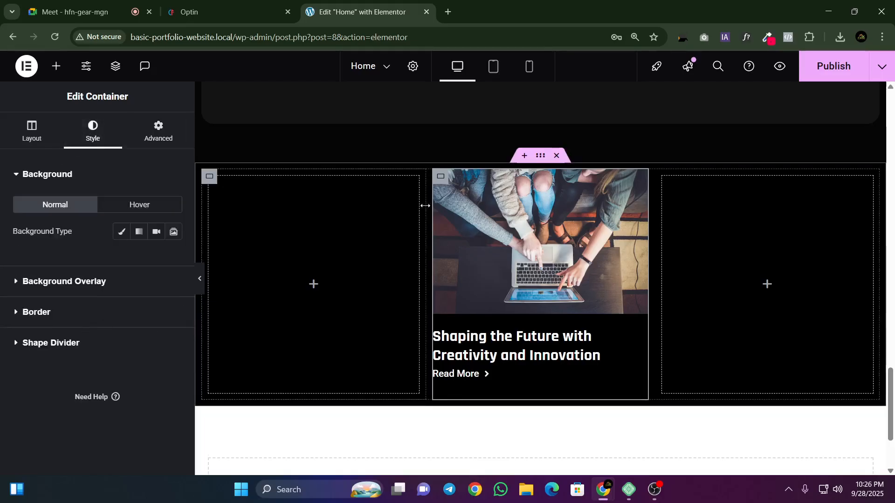
pyautogui.click(47, 308)
pyautogui.click(107, 292)
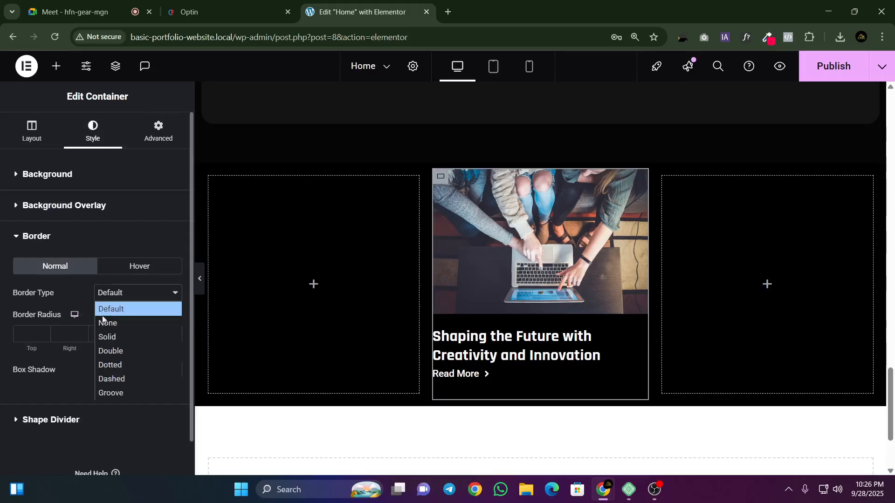
pyautogui.click(108, 334)
pyautogui.click(119, 332)
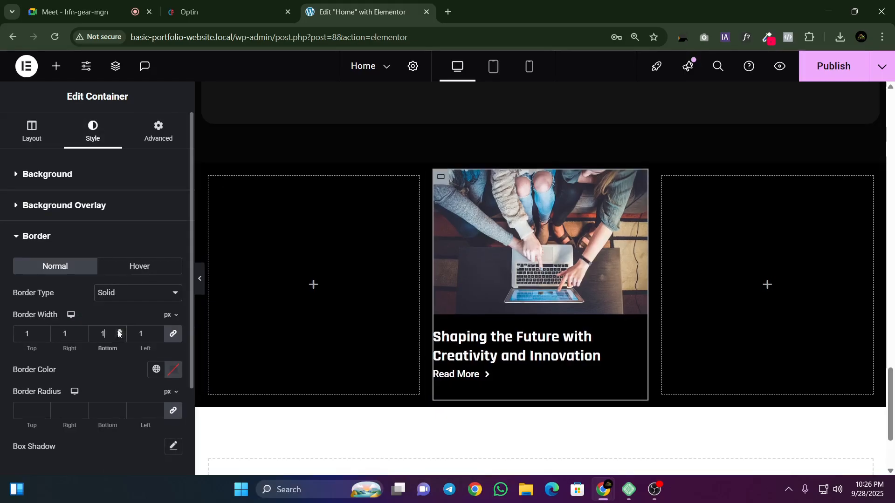
pyautogui.click(120, 332)
# Step: Set the card container's border color to #262626 from the clipboard history
pyautogui.click(172, 372)
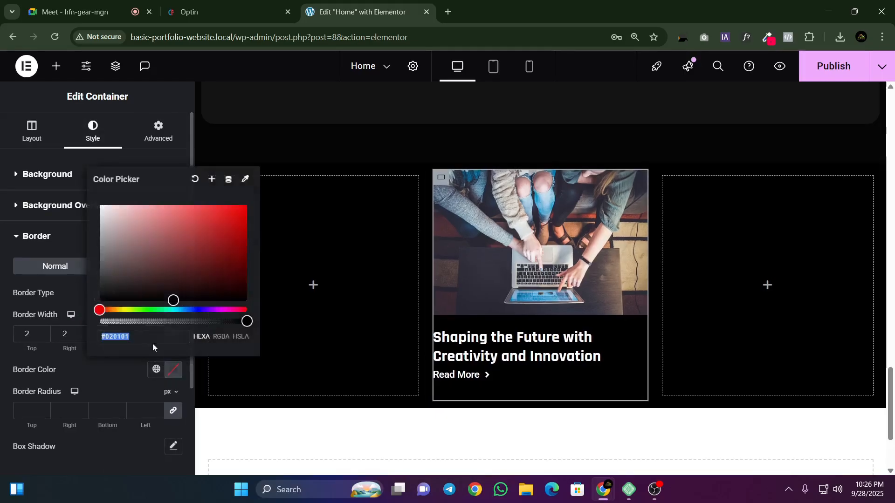
pyautogui.press('super+v')
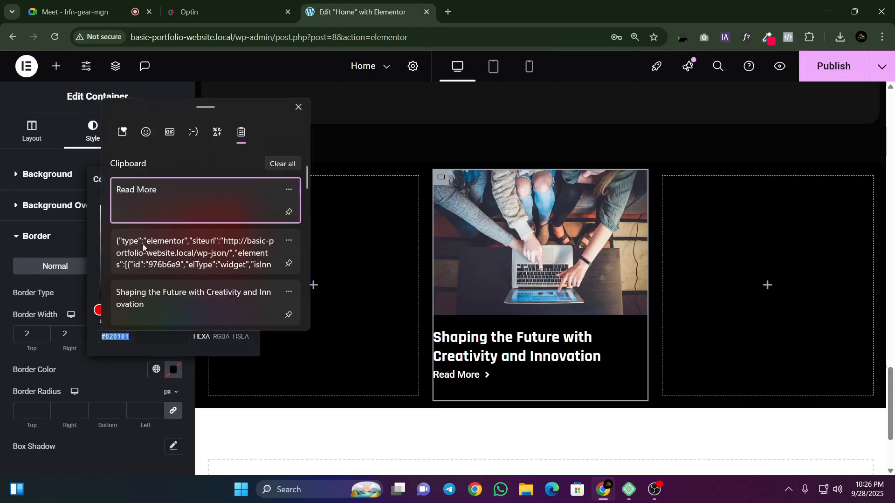
pyautogui.scroll(-2, 143, 251)
pyautogui.click(151, 273)
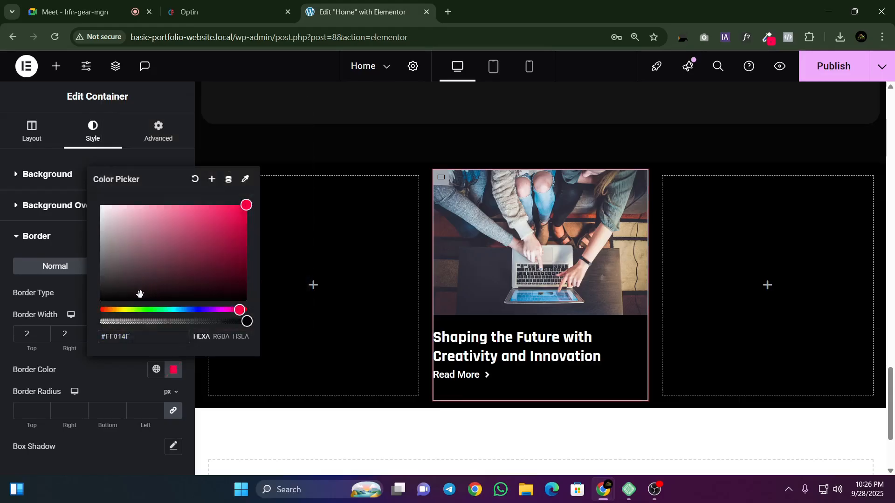
pyautogui.click(173, 369)
pyautogui.press('super+v')
pyautogui.scroll(-2, 151, 271)
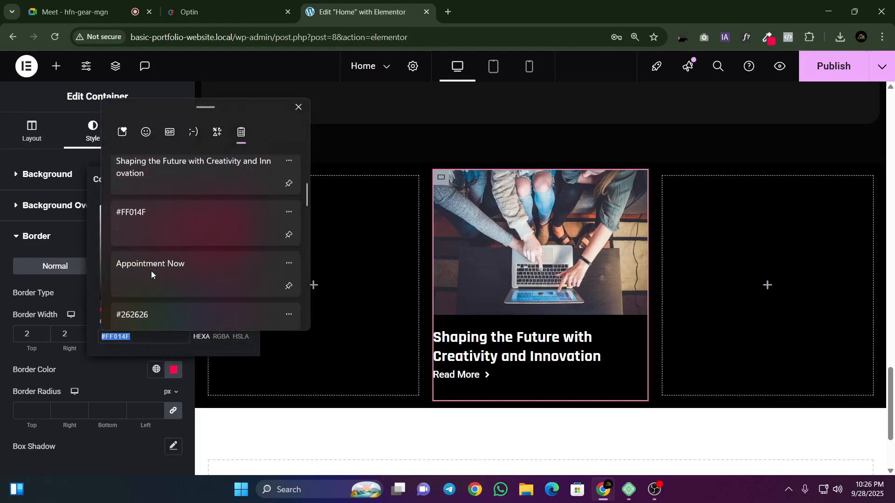
pyautogui.click(150, 270)
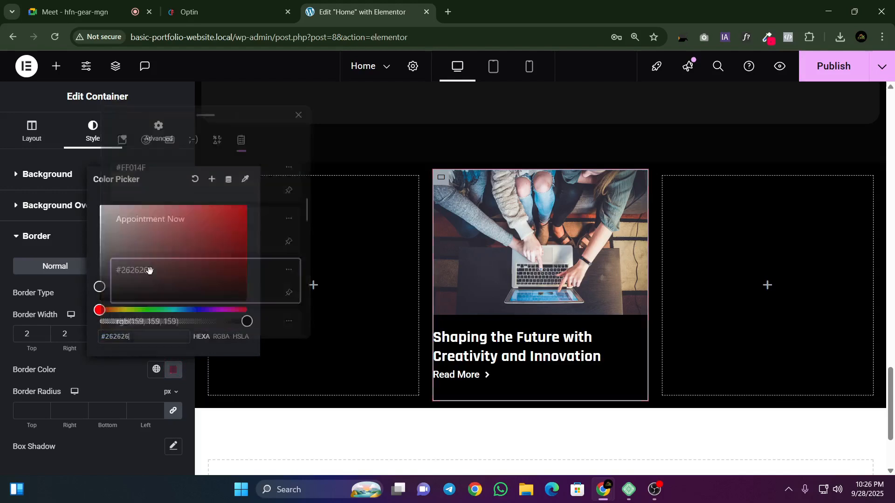
pyautogui.click(121, 446)
# Step: Set the card container's border radius to 12 px on all corners and preview the page at full width
pyautogui.click(29, 404)
pyautogui.write('12')
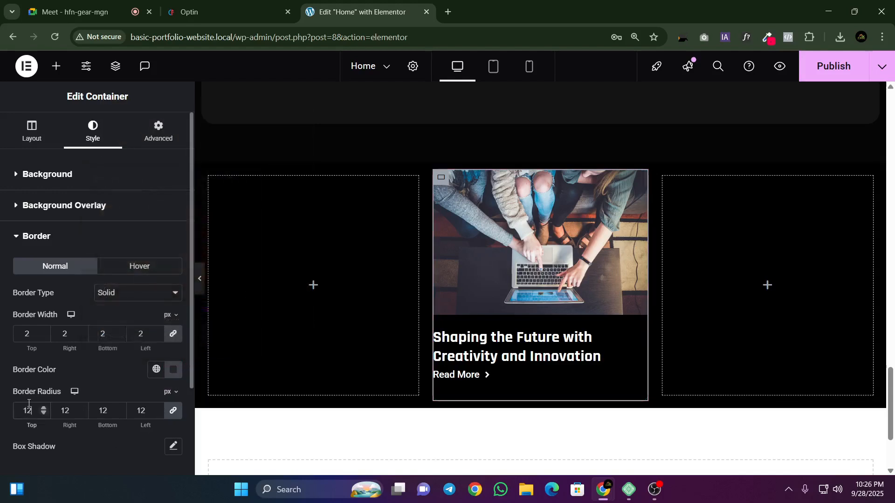
pyautogui.click(200, 285)
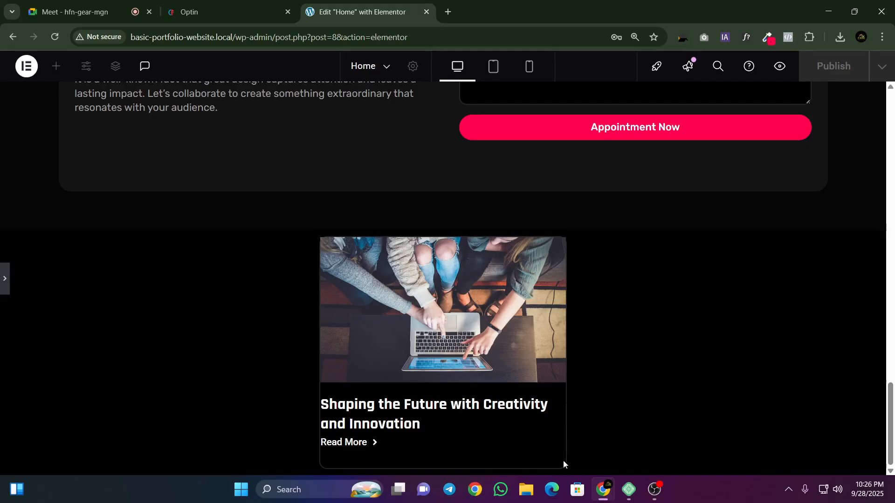
# Step: Sample the #141414 card background color from the middle card on the Optin page, and return to the Home page editor
pyautogui.click(210, 12)
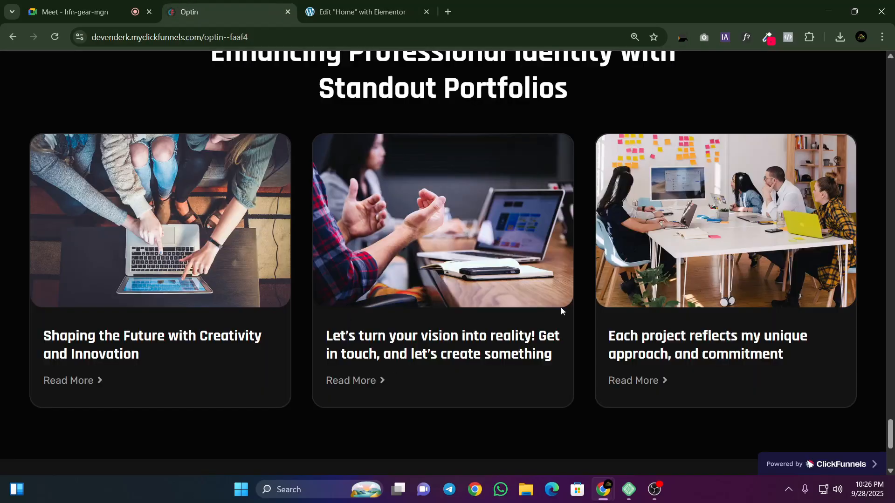
pyautogui.click(765, 37)
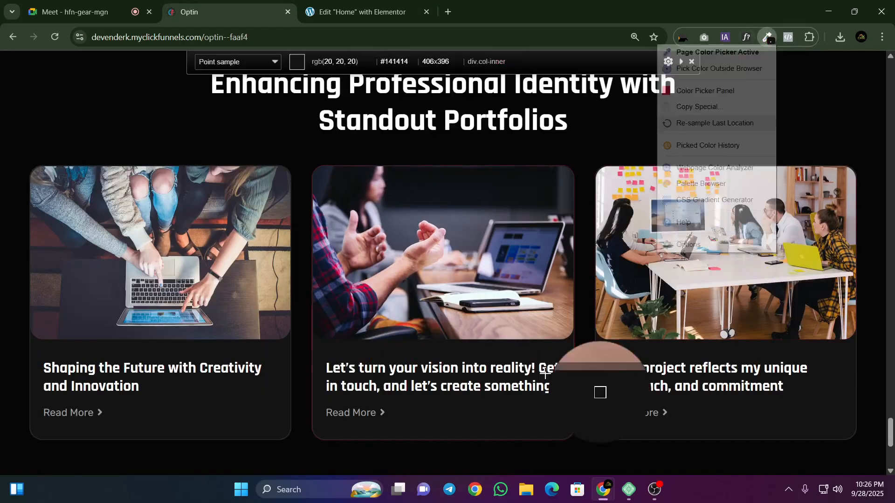
pyautogui.click(530, 410)
pyautogui.hotkey('ctrl', 'Tab')
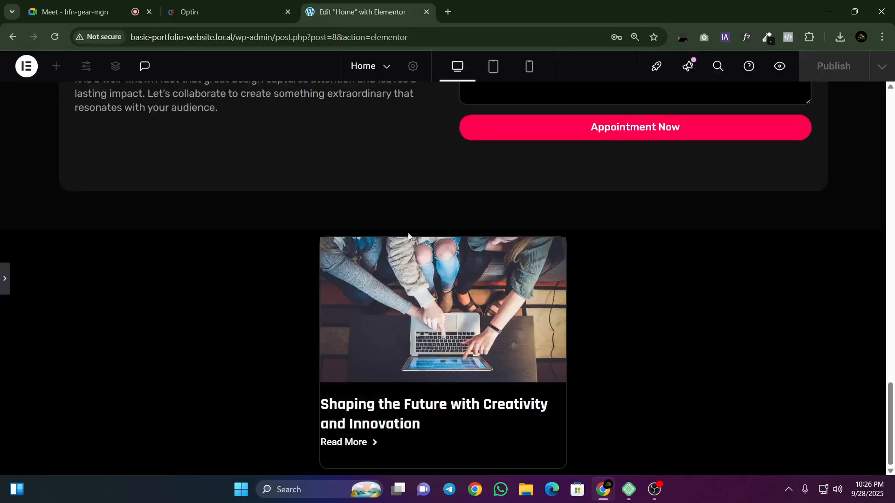
# Step: Give the middle card container a classic background in the sampled #141414 color and preview it at full width
pyautogui.click(2, 280)
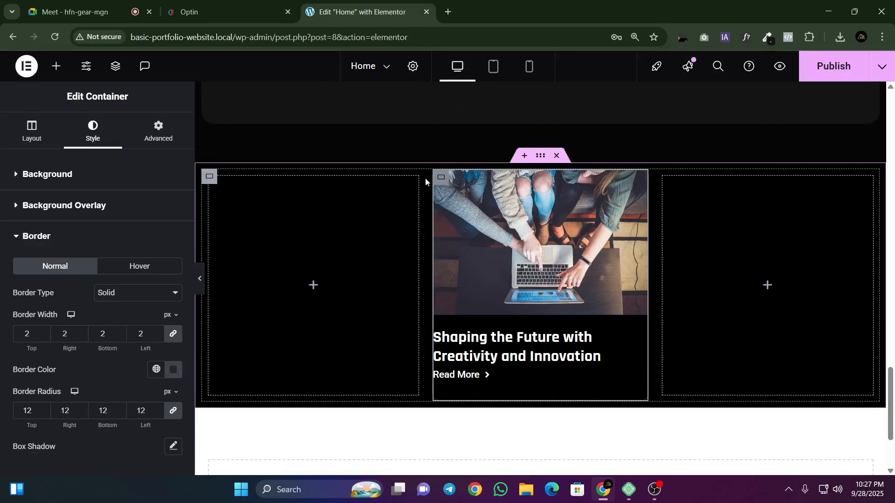
pyautogui.click(47, 173)
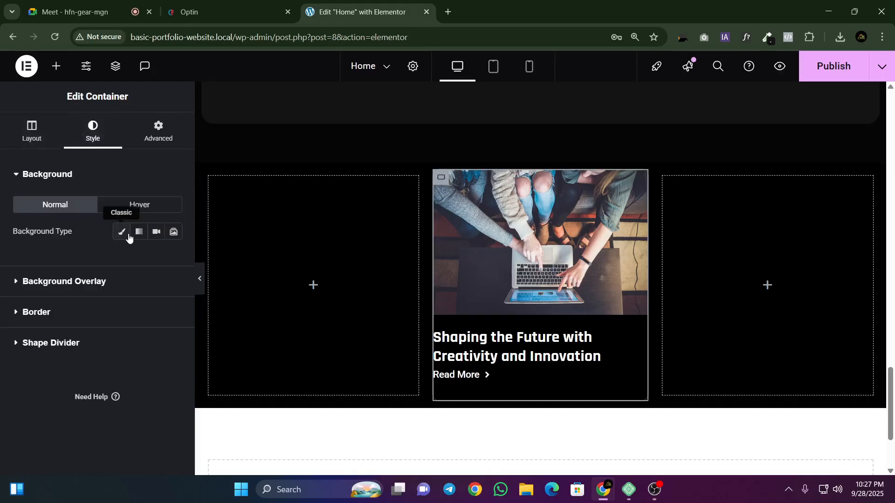
pyautogui.click(122, 232)
pyautogui.click(173, 259)
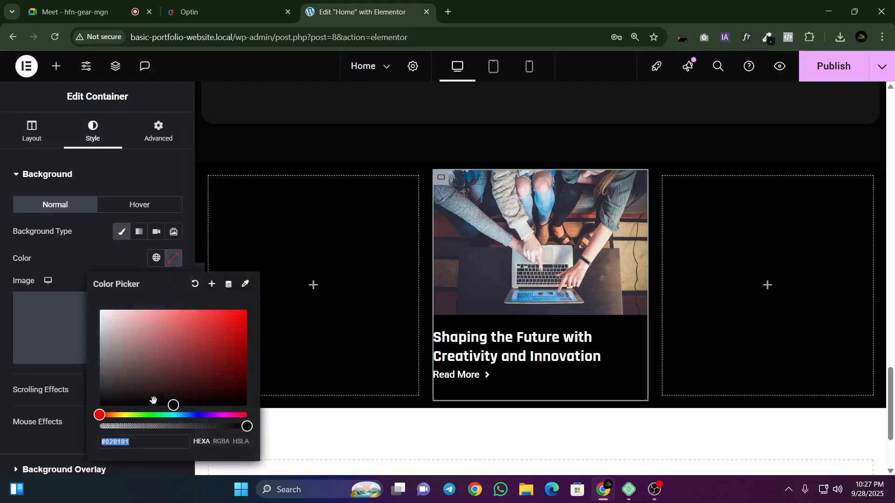
pyautogui.hotkey('ctrl', 'v')
pyautogui.click(398, 459)
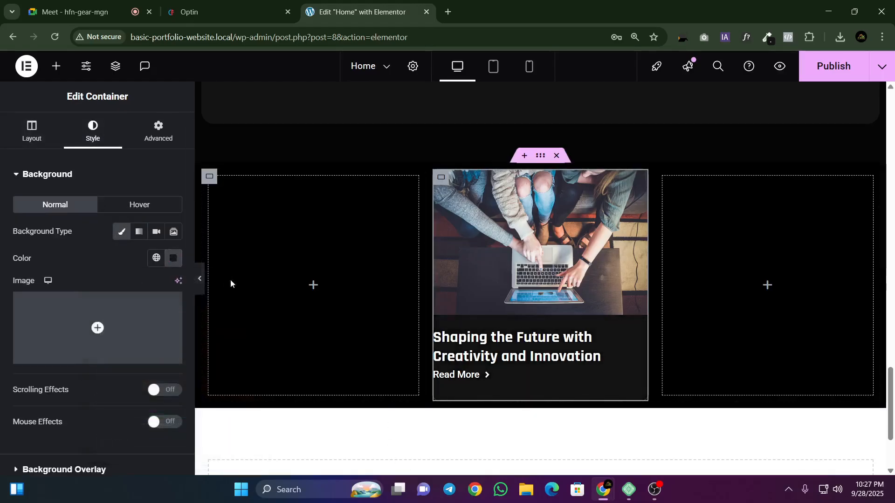
pyautogui.click(200, 279)
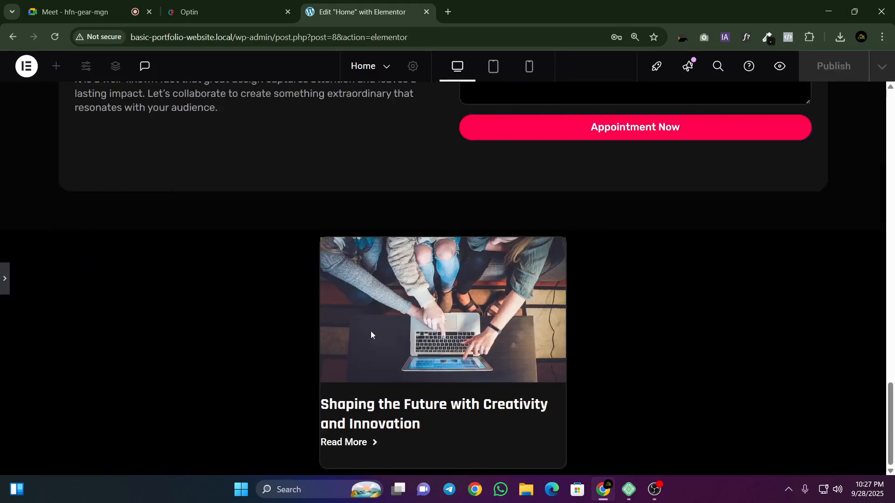
# Step: Compare the card with the Optin page, set its container's border radius to 15 px on all corners, and preview it
pyautogui.click(268, 8)
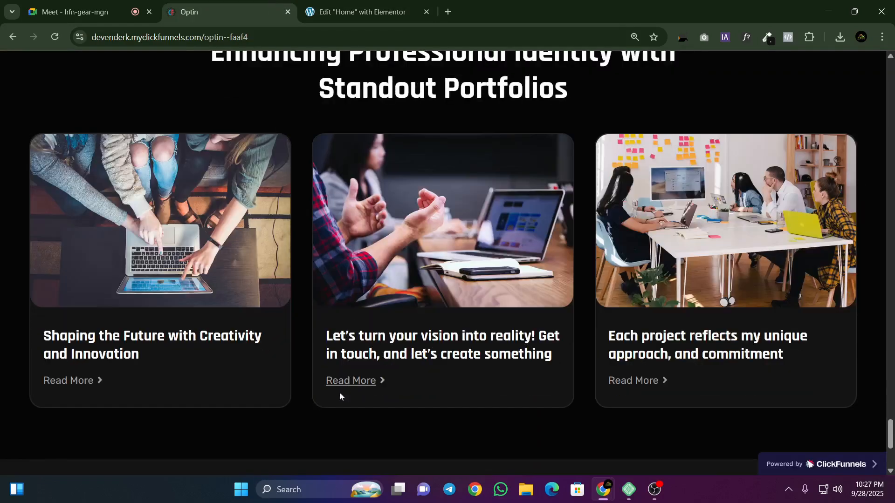
pyautogui.hotkey('ctrl', 'Tab')
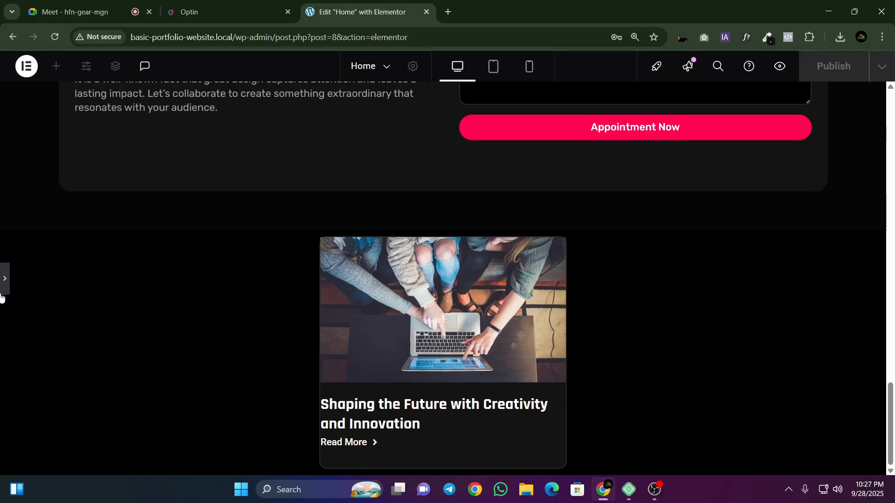
pyautogui.scroll(-1, 28, 299)
pyautogui.click(62, 296)
pyautogui.scroll(-3, 79, 289)
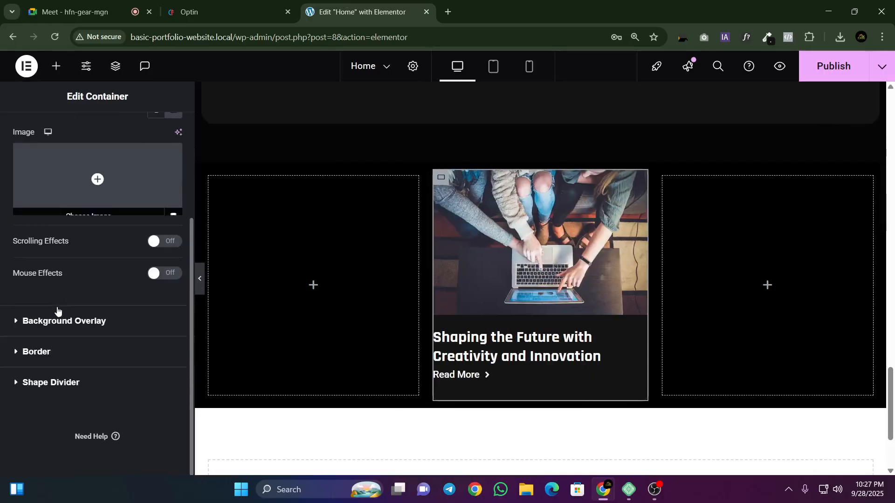
pyautogui.click(38, 351)
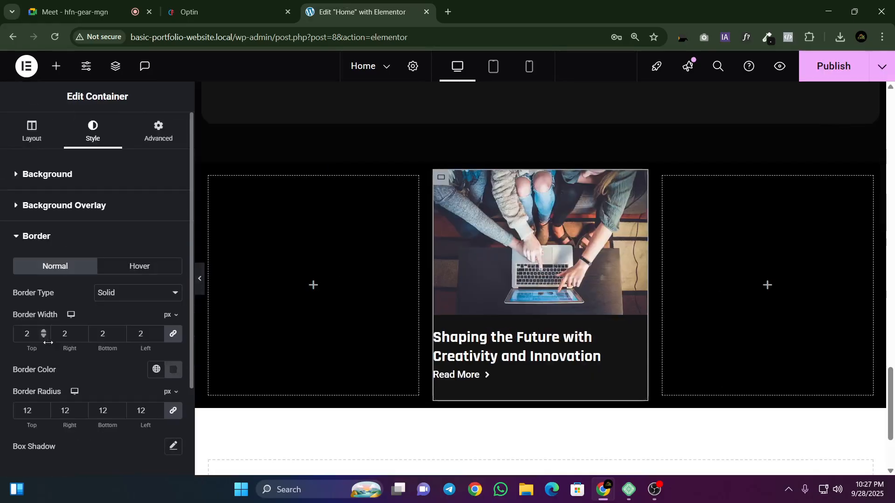
pyautogui.doubleClick(28, 409)
pyautogui.write('15')
pyautogui.click(200, 278)
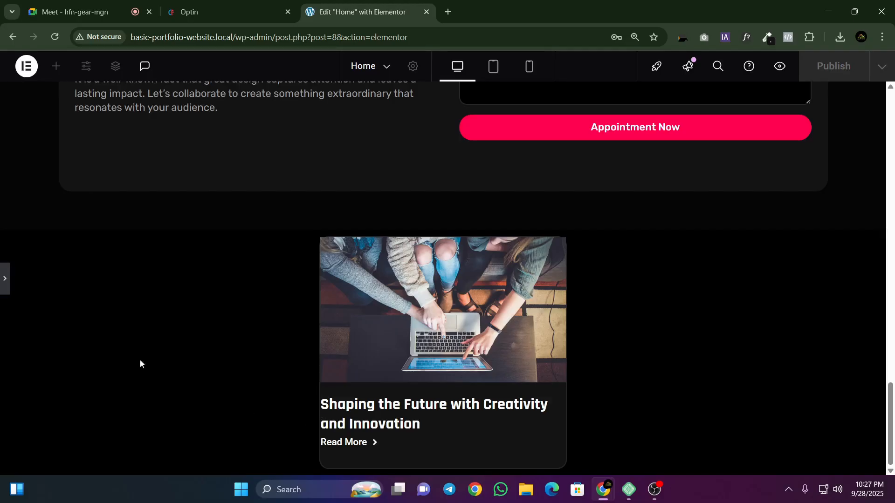
# Step: Give the middle card's heading a left padding of 20 px with 0 on the other sides
pyautogui.click(3, 278)
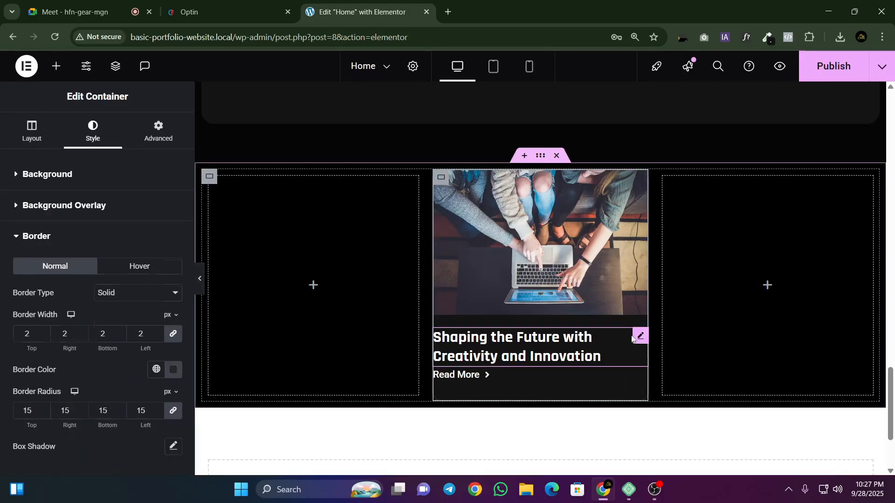
pyautogui.click(639, 337)
pyautogui.click(159, 133)
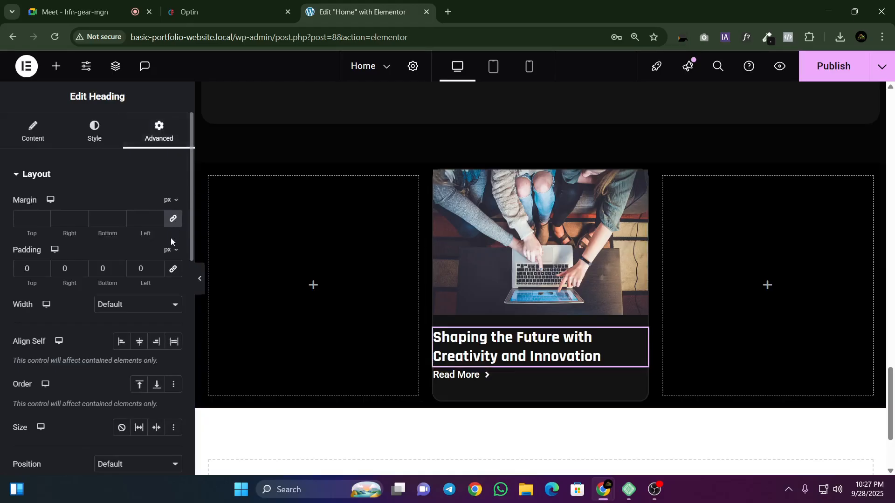
pyautogui.write('20')
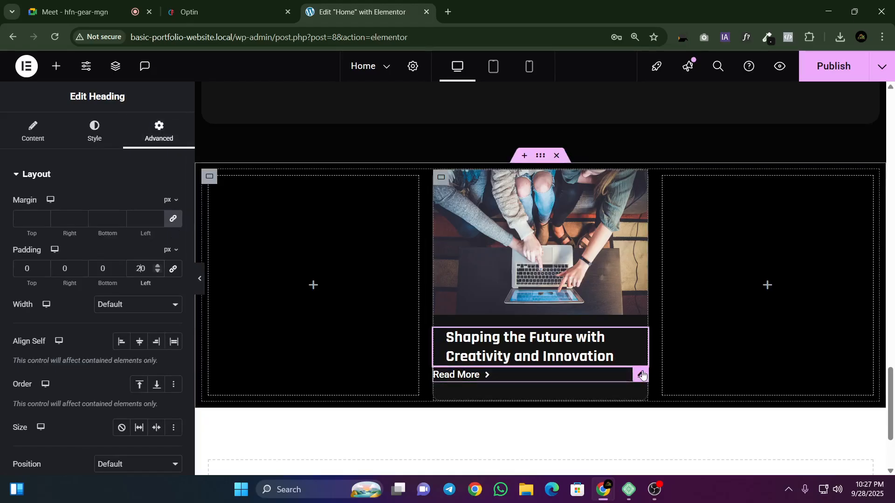
# Step: Give the card's Read More button a left padding of 20 px and publish the page
pyautogui.click(643, 375)
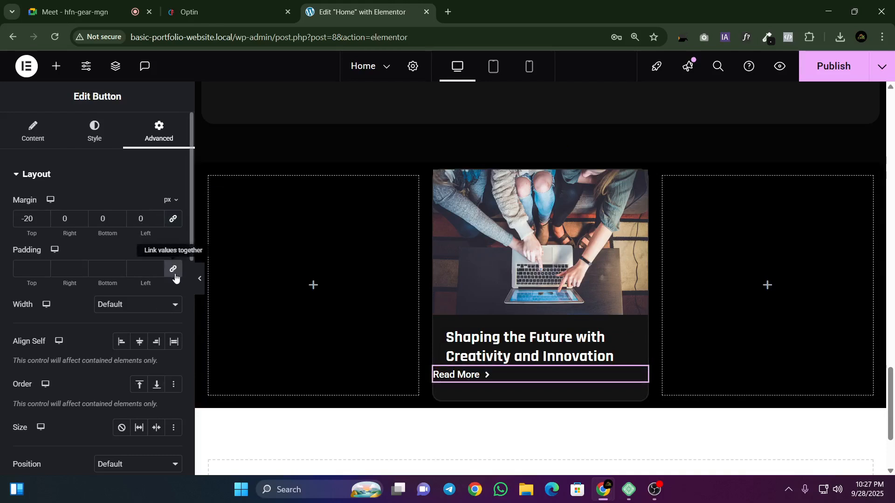
pyautogui.click(134, 268)
pyautogui.write('20')
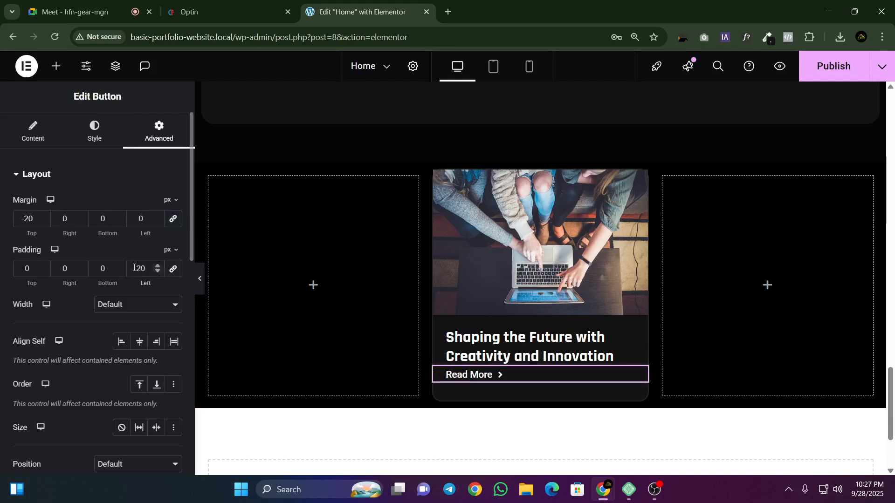
pyautogui.click(833, 66)
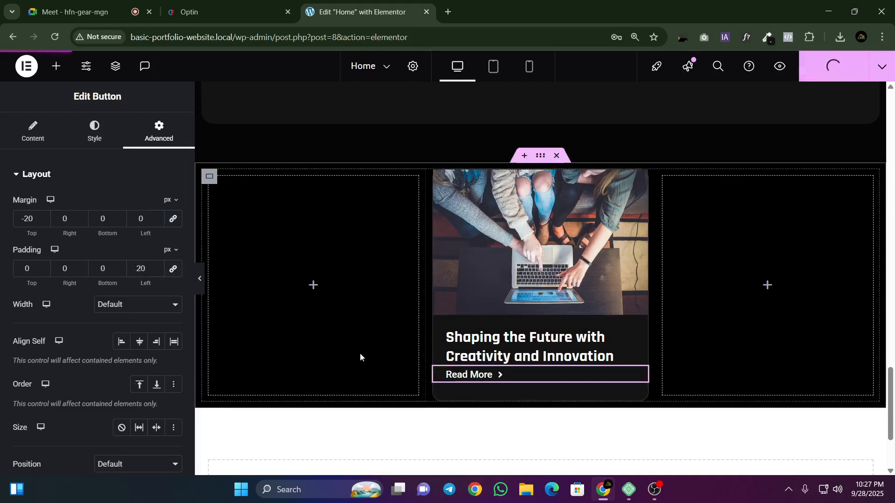
# Step: Set the card heading's font size to 20 px in its typography settings
pyautogui.click(636, 337)
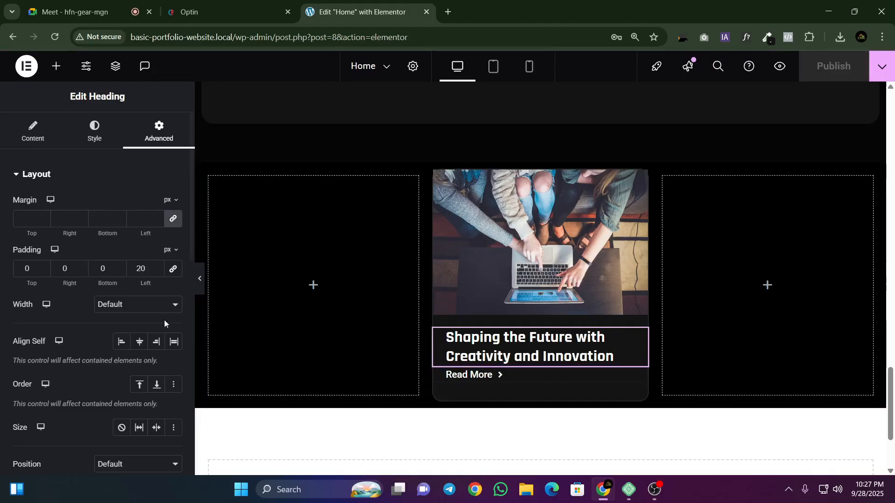
pyautogui.click(92, 142)
pyautogui.click(172, 241)
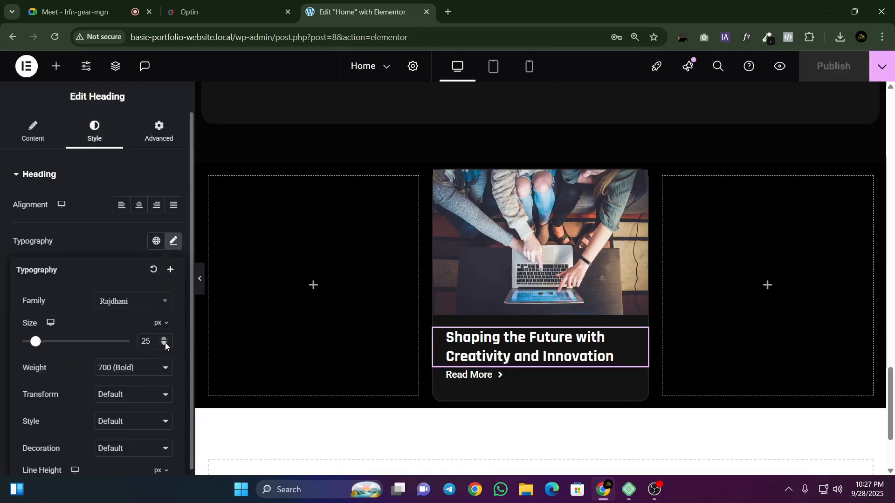
pyautogui.click(165, 344)
pyautogui.click(165, 344)
pyautogui.click(165, 344)
pyautogui.click(165, 344)
pyautogui.click(166, 344)
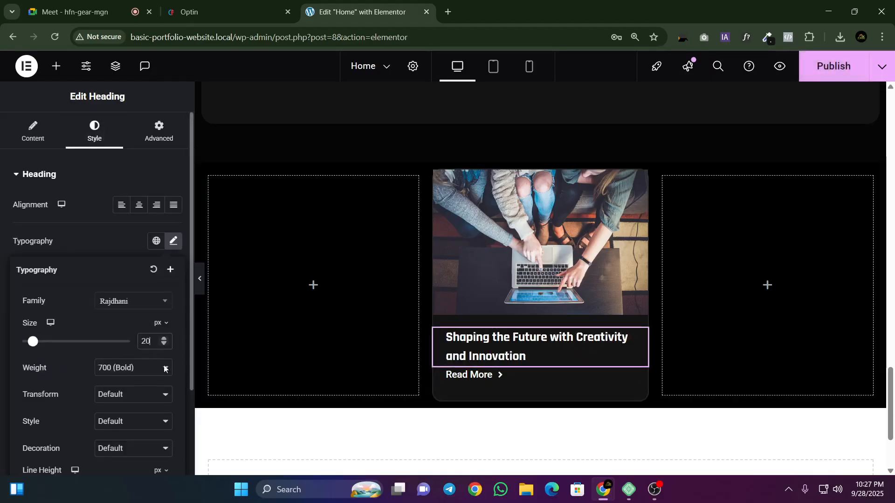
# Step: Set the card heading's line height to 25 px, publish the page and preview it at full width
pyautogui.scroll(-2, 180, 312)
pyautogui.doubleClick(149, 378)
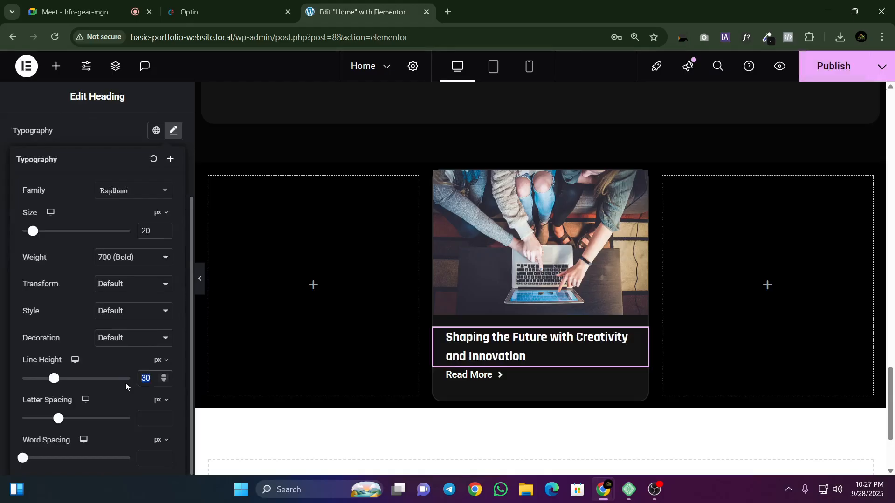
pyautogui.write('25')
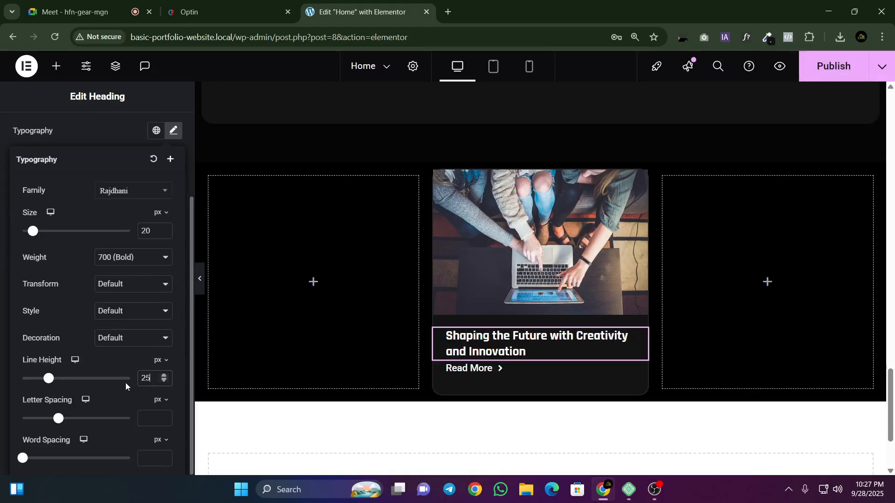
pyautogui.click(841, 67)
pyautogui.click(199, 278)
pyautogui.scroll(2, 360, 304)
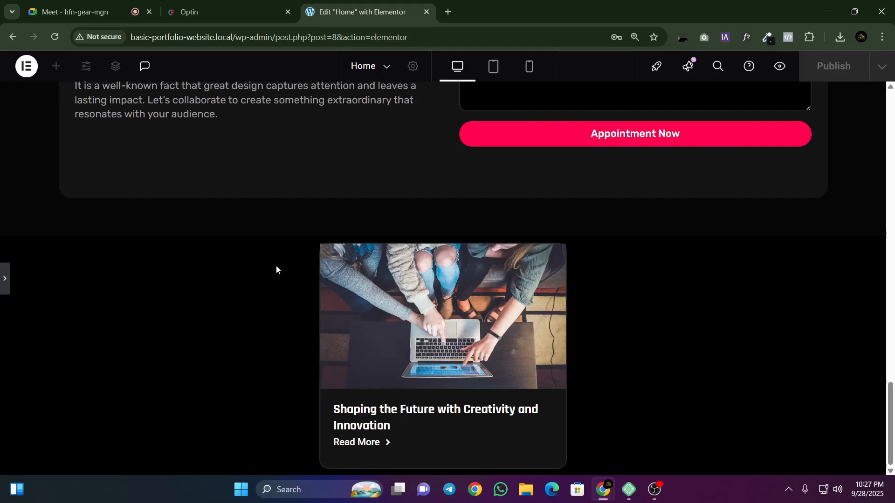
# Step: Compare the card with the blog cards on the Optin page and return to the Home page editor
pyautogui.click(254, 5)
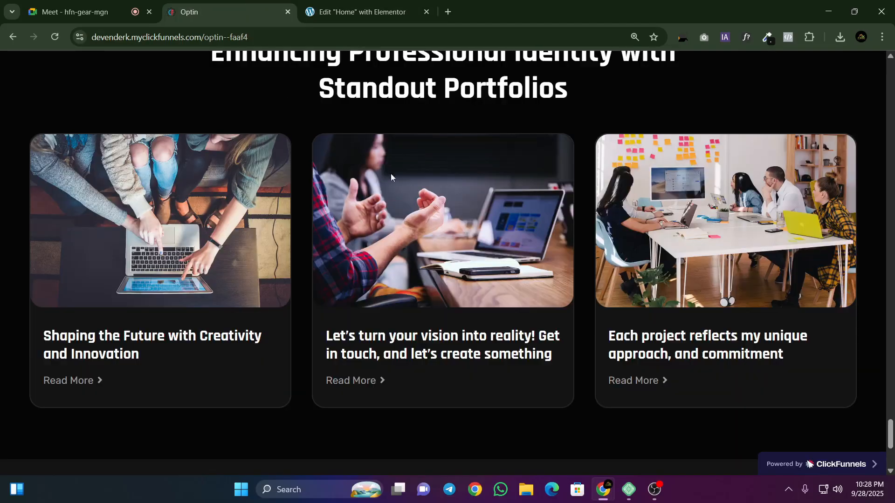
pyautogui.click(359, 3)
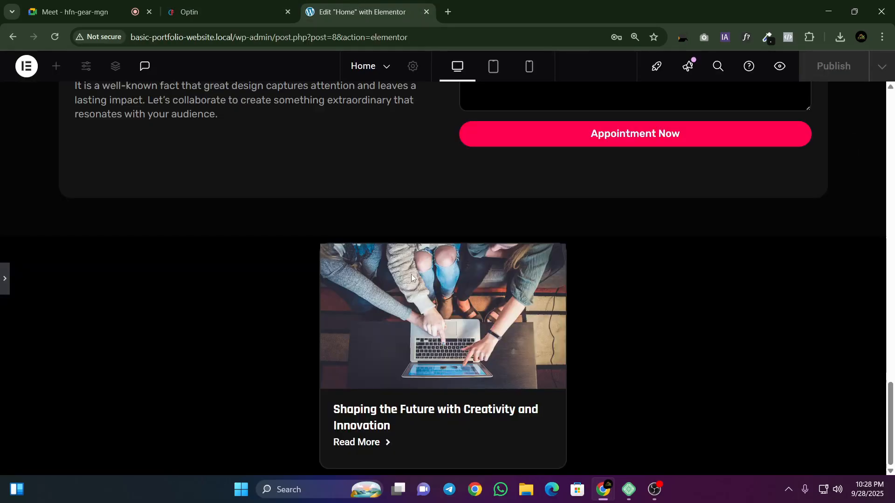
pyautogui.click(3, 278)
pyautogui.click(210, 5)
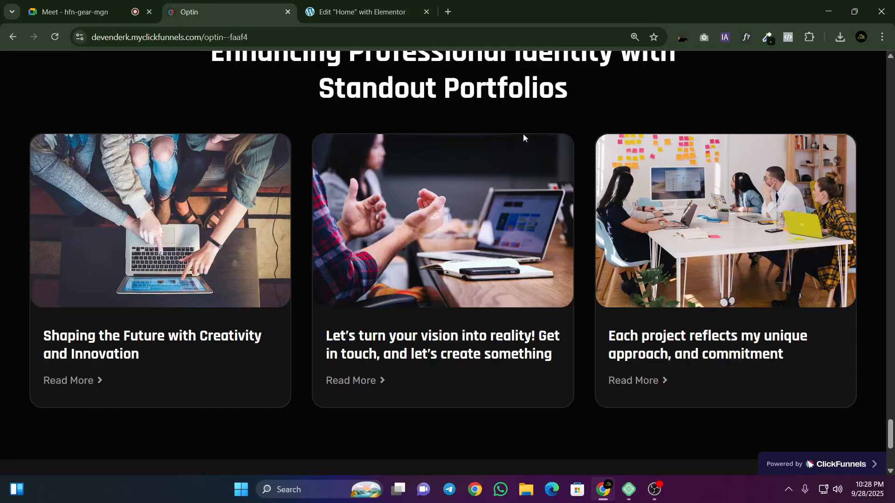
pyautogui.click(359, 11)
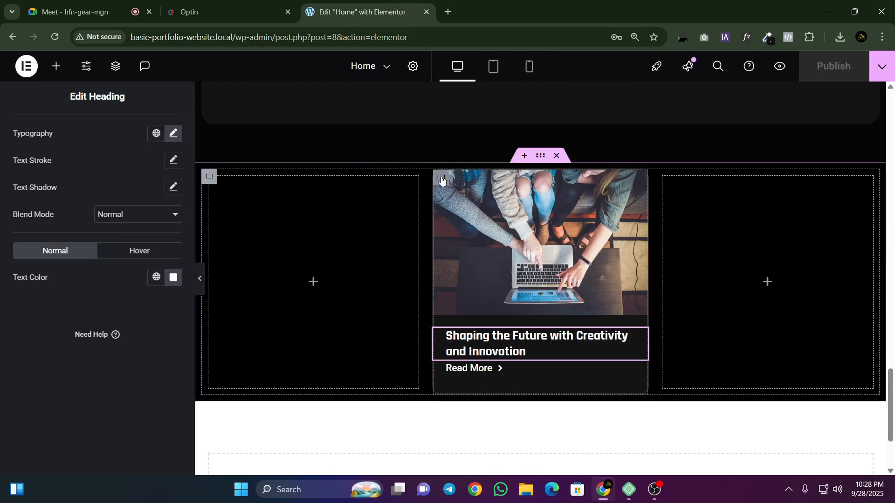
# Step: Try a top padding of 7 px on the middle card container and preview it at full width
pyautogui.click(441, 179)
pyautogui.click(159, 140)
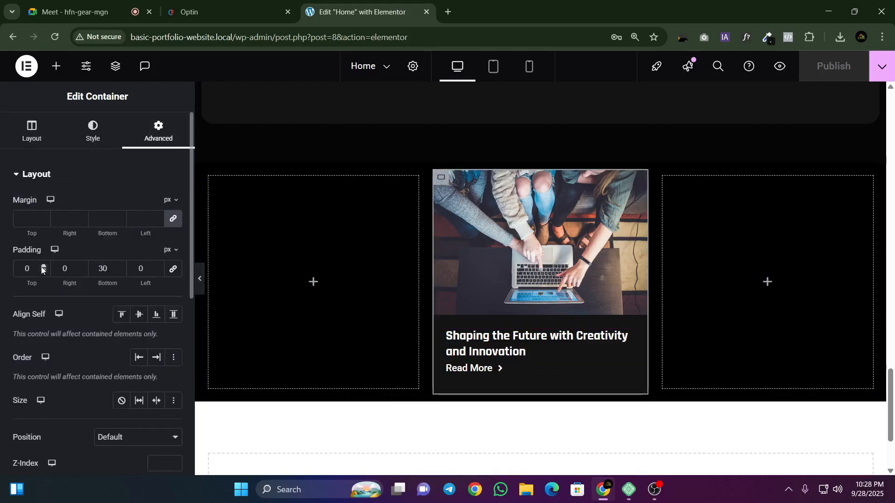
pyautogui.click(42, 267)
pyautogui.click(42, 267)
pyautogui.click(42, 267)
pyautogui.click(42, 267)
pyautogui.click(43, 267)
pyautogui.click(43, 267)
pyautogui.click(43, 267)
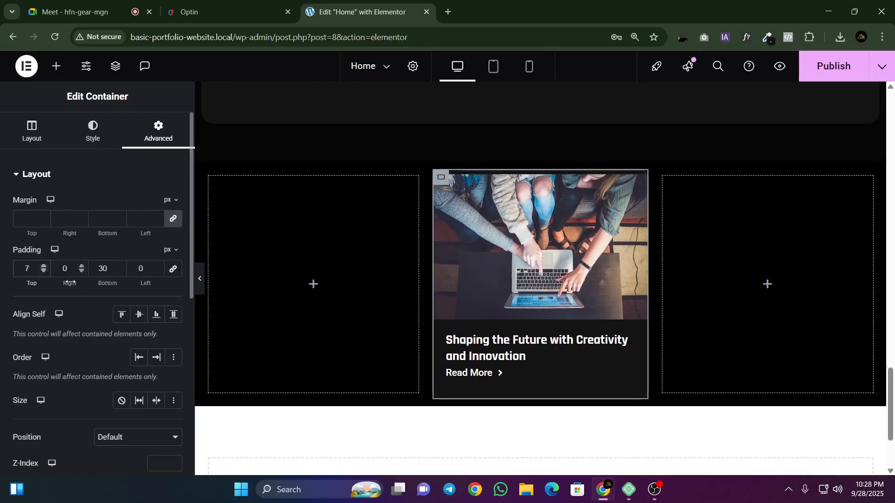
pyautogui.click(200, 279)
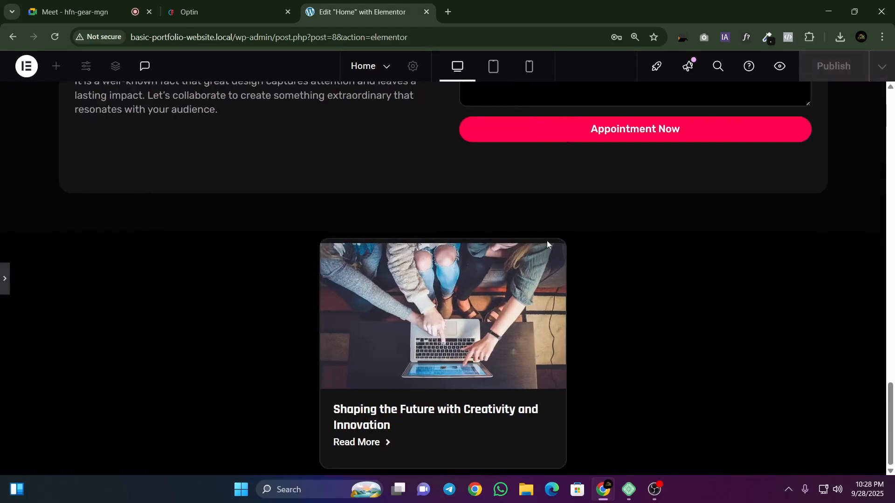
# Step: Check the image spacing on the Optin page and reset the card container's top padding to 0
pyautogui.click(243, 6)
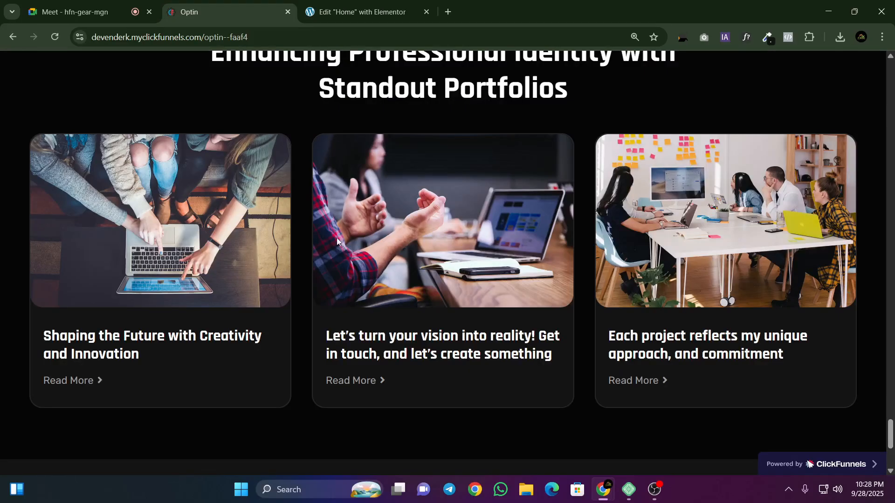
pyautogui.click(307, 7)
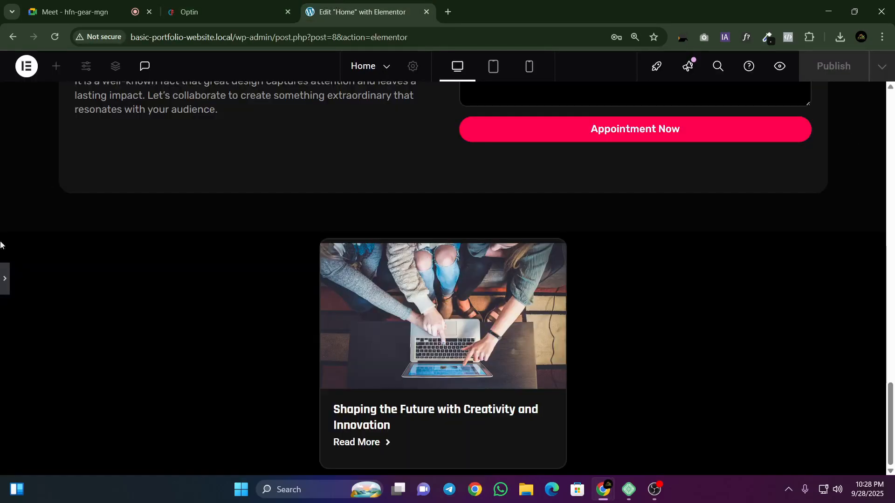
pyautogui.click(5, 278)
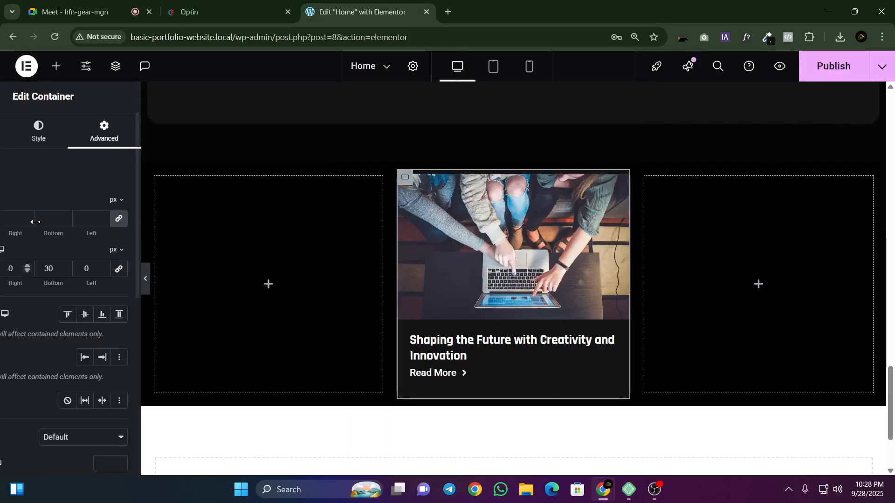
pyautogui.write('0')
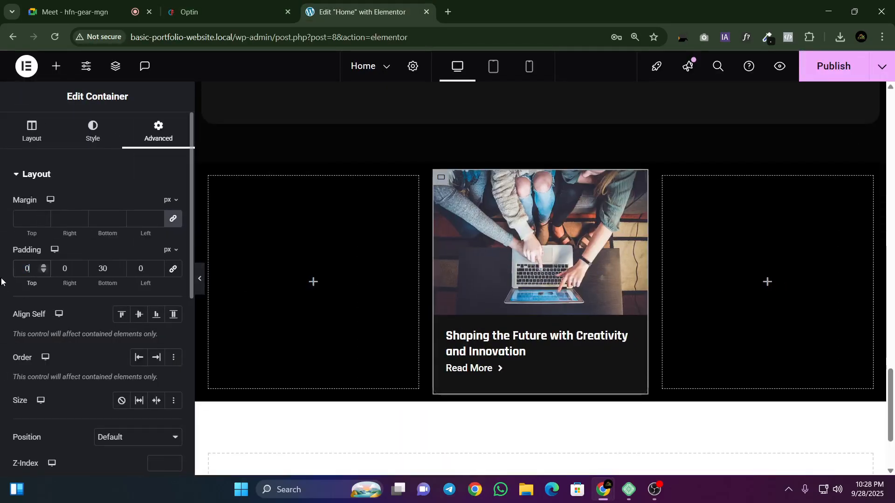
# Step: Set the card image's border radius to 15 px on all corners and preview the page at full width
pyautogui.click(640, 179)
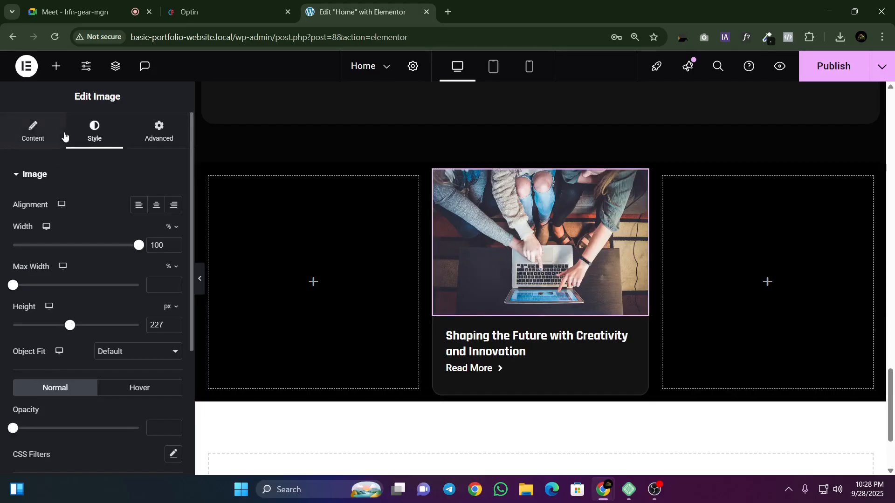
pyautogui.scroll(-4, 100, 285)
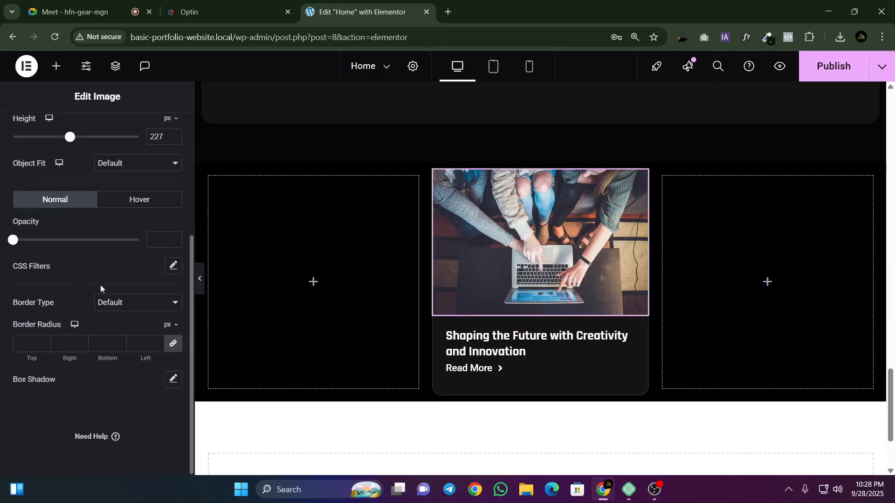
pyautogui.click(30, 344)
pyautogui.write('15')
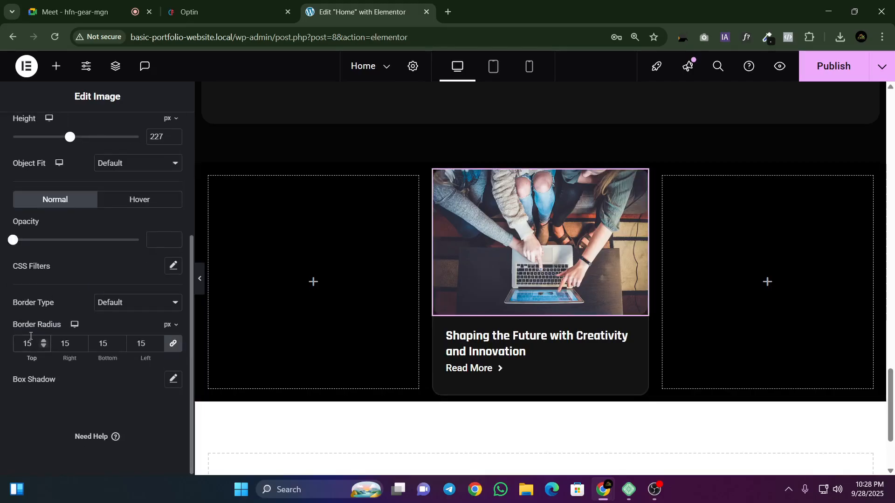
pyautogui.click(200, 280)
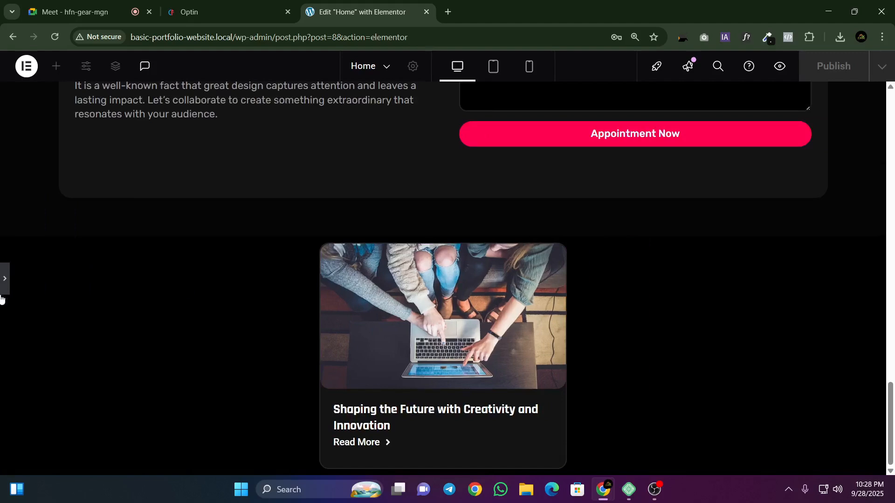
# Step: Set the middle card container's border width to 3 px on all sides and preview it at full width
pyautogui.click(5, 279)
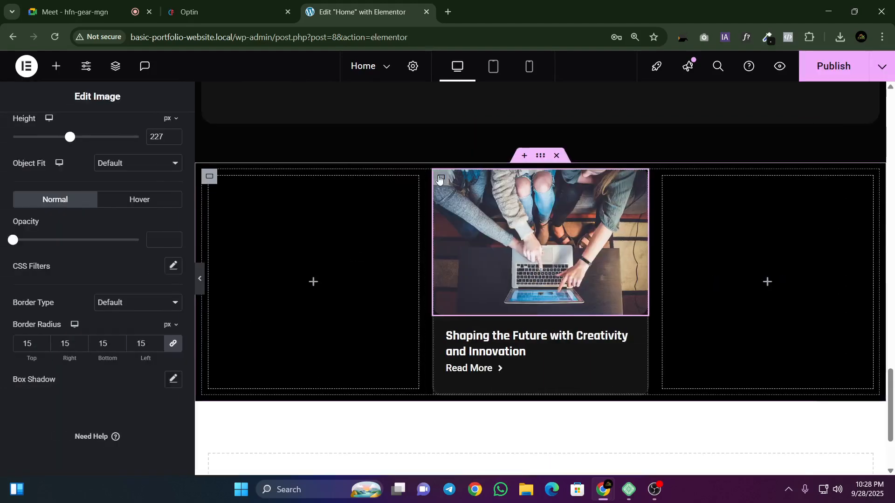
pyautogui.click(440, 178)
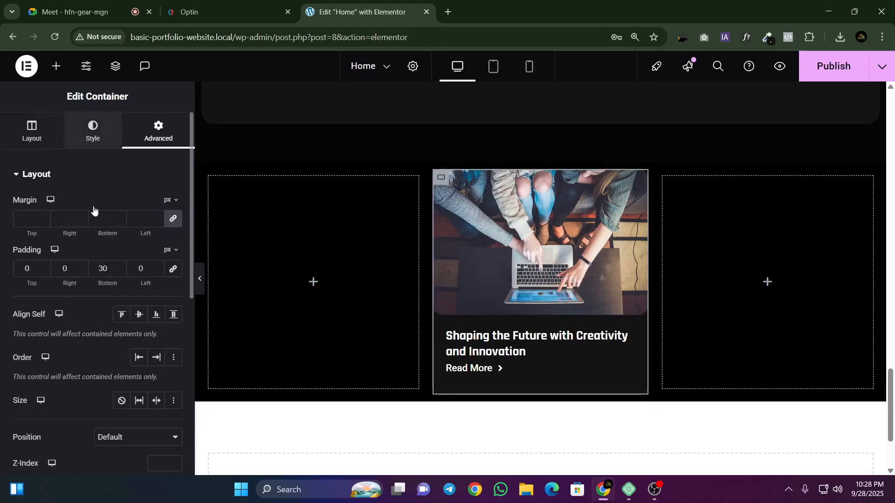
pyautogui.click(93, 131)
pyautogui.click(36, 361)
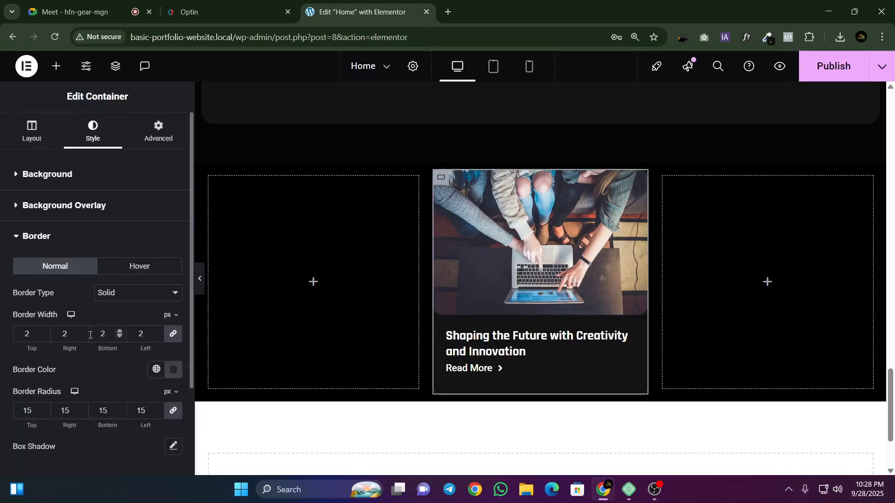
pyautogui.click(43, 331)
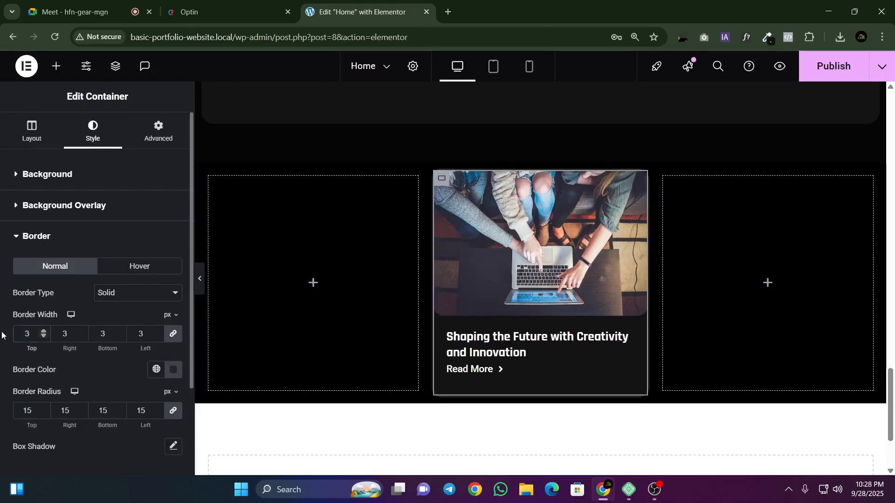
pyautogui.click(200, 279)
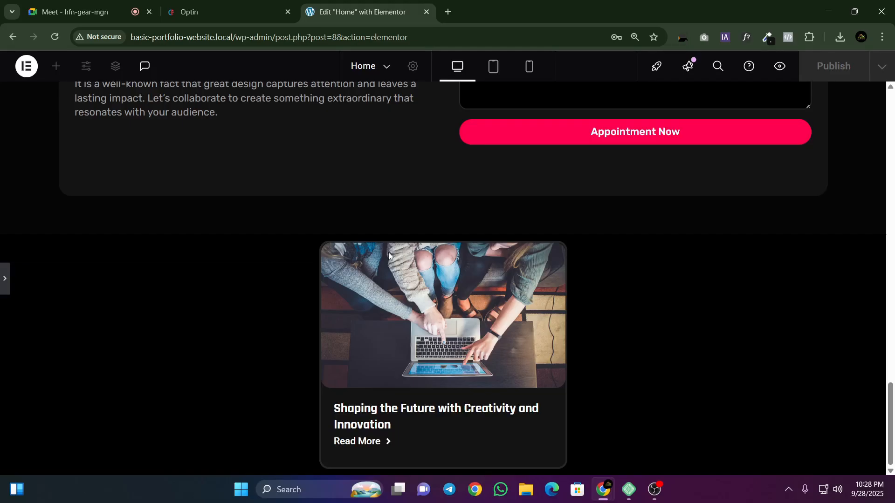
# Step: Duplicate the styled blog card container twice to make three identical cards between the empty containers
pyautogui.click(2, 282)
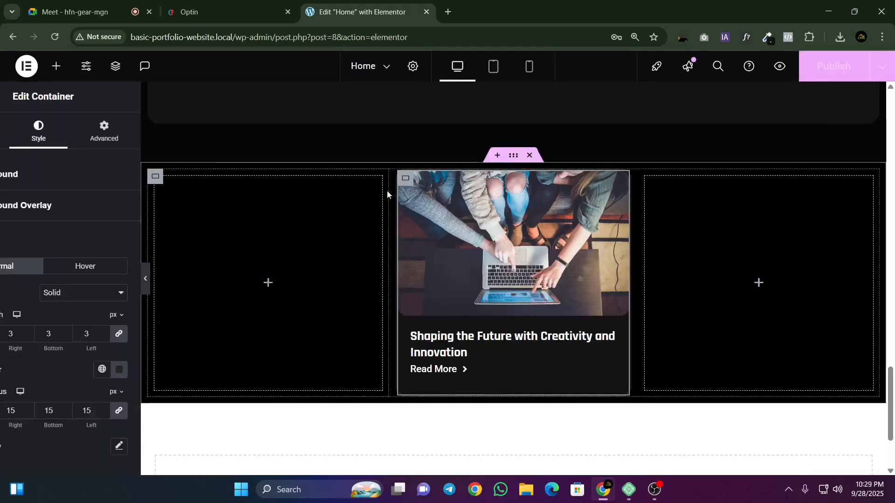
pyautogui.rightClick(442, 178)
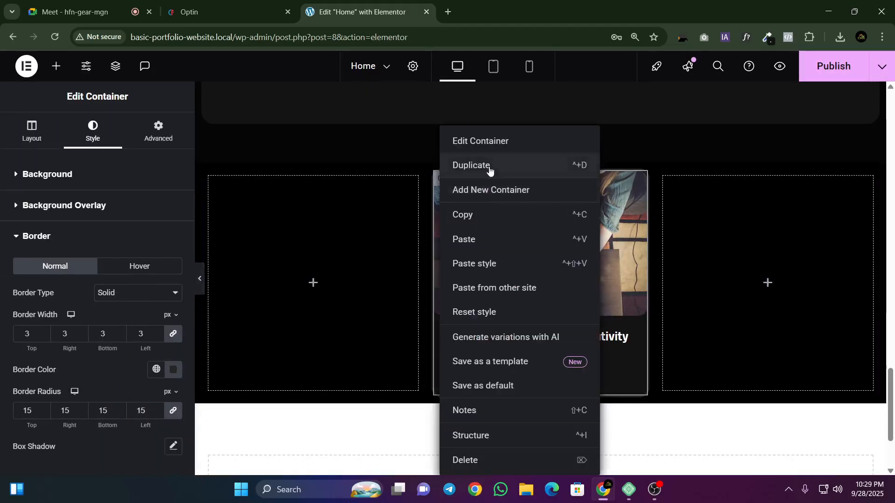
pyautogui.click(466, 165)
pyautogui.rightClick(554, 178)
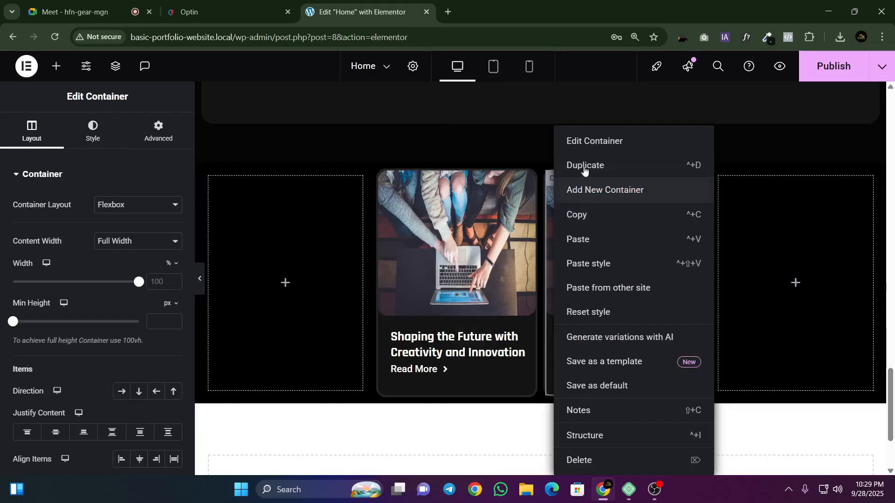
pyautogui.click(701, 165)
# Step: Delete the two empty containers on either side of the three cards and publish the page
pyautogui.rightClick(754, 179)
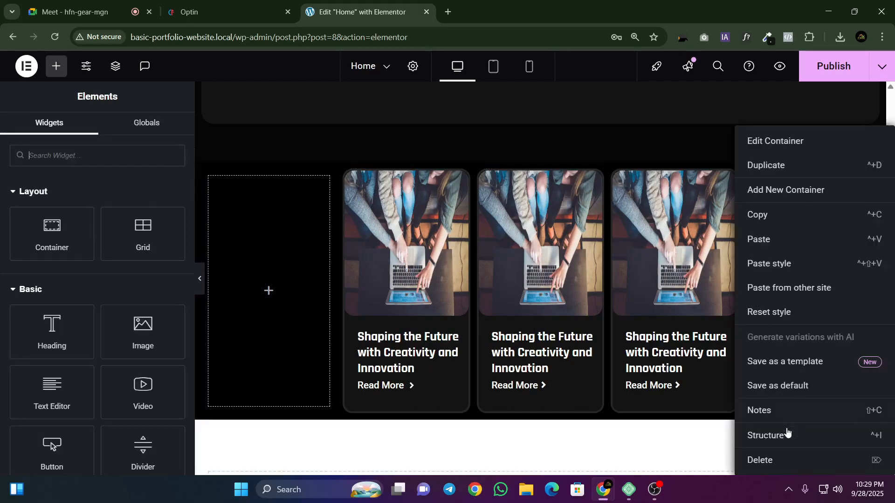
pyautogui.click(225, 197)
pyautogui.rightClick(214, 178)
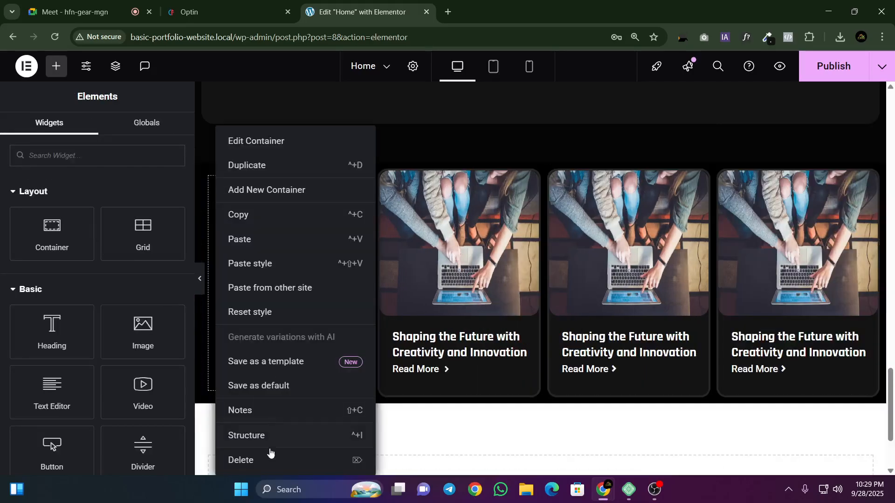
pyautogui.click(270, 456)
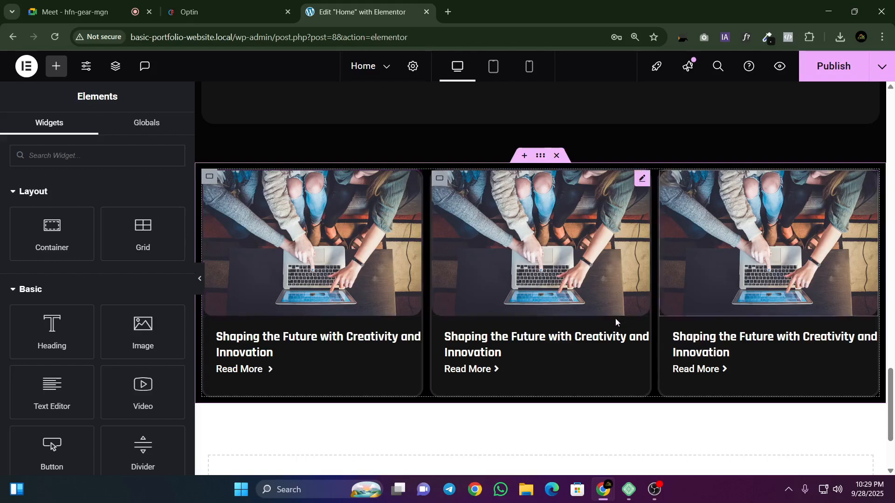
pyautogui.click(807, 75)
# Step: Examine the three-card section in the tablet view and the mobile portrait view
pyautogui.click(491, 71)
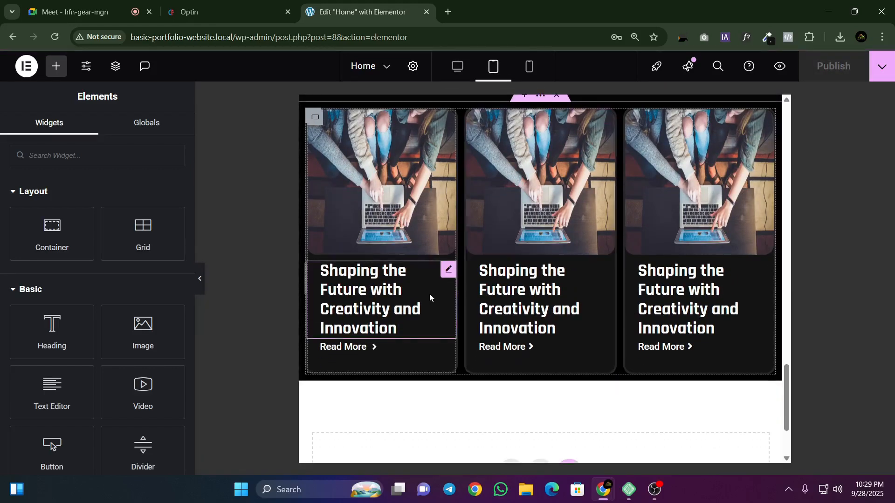
pyautogui.scroll(1, 404, 198)
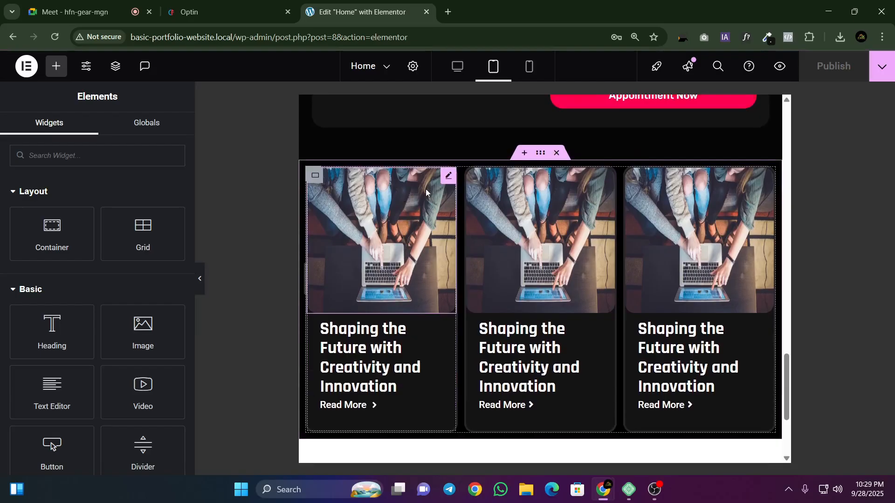
pyautogui.click(514, 70)
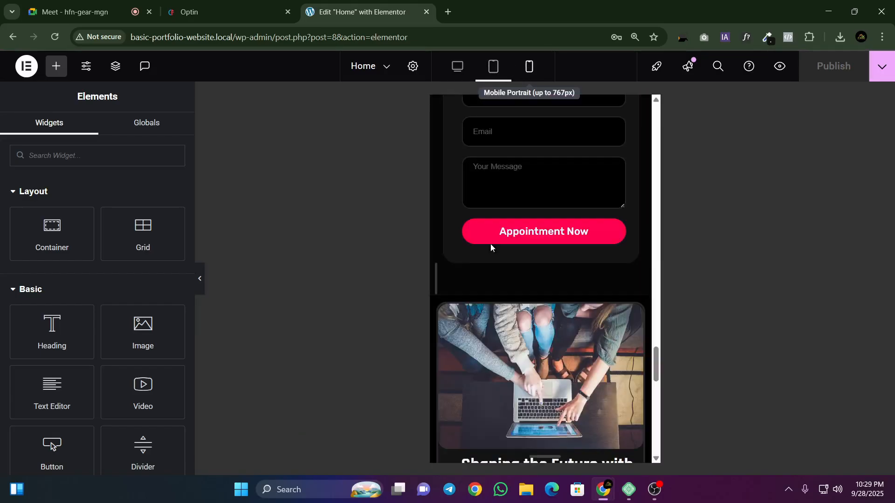
pyautogui.scroll(-5, 491, 244)
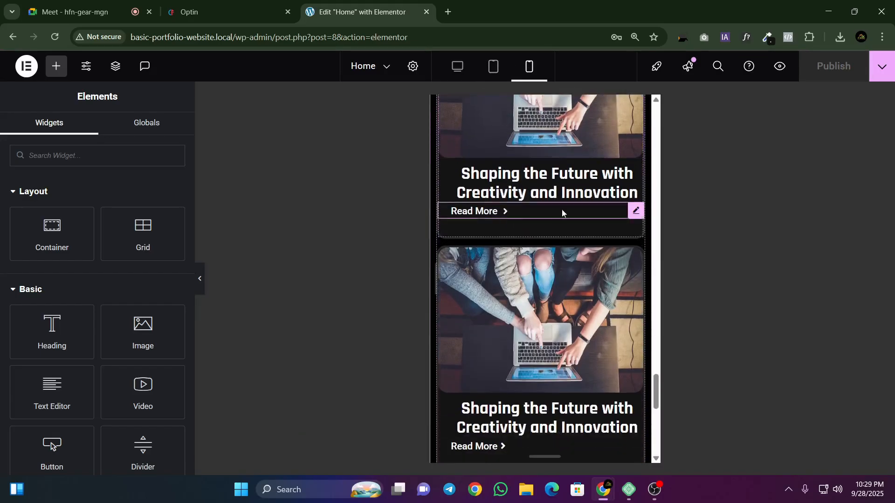
# Step: Set the first card heading's mobile padding to 0 px on all sides
pyautogui.click(637, 173)
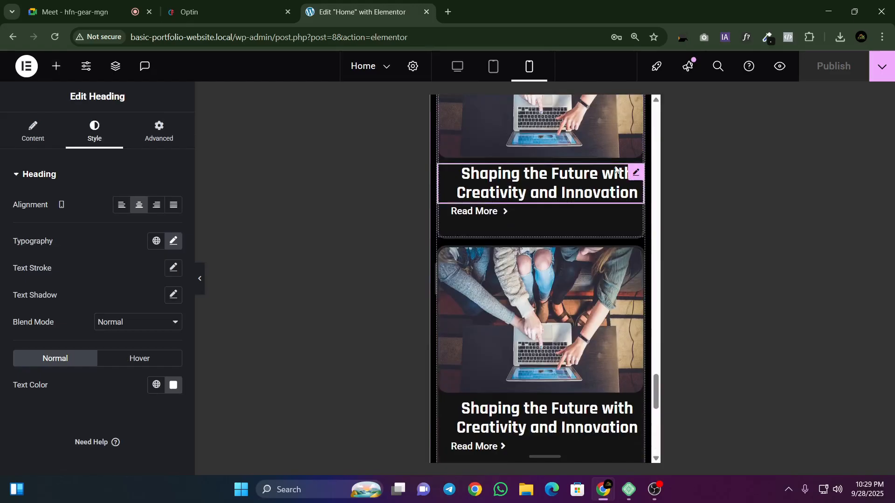
pyautogui.click(161, 130)
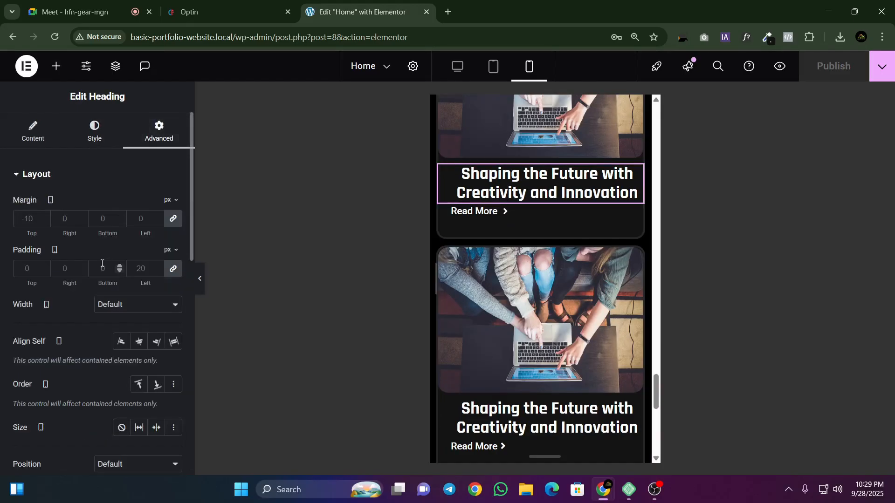
pyautogui.click(177, 274)
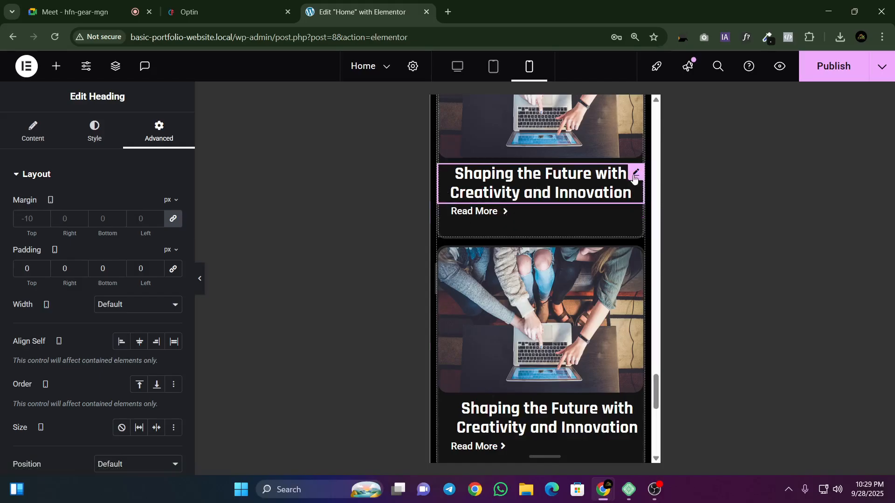
# Step: Try a mobile font size of 12 px on the first card's heading
pyautogui.click(82, 139)
pyautogui.click(174, 241)
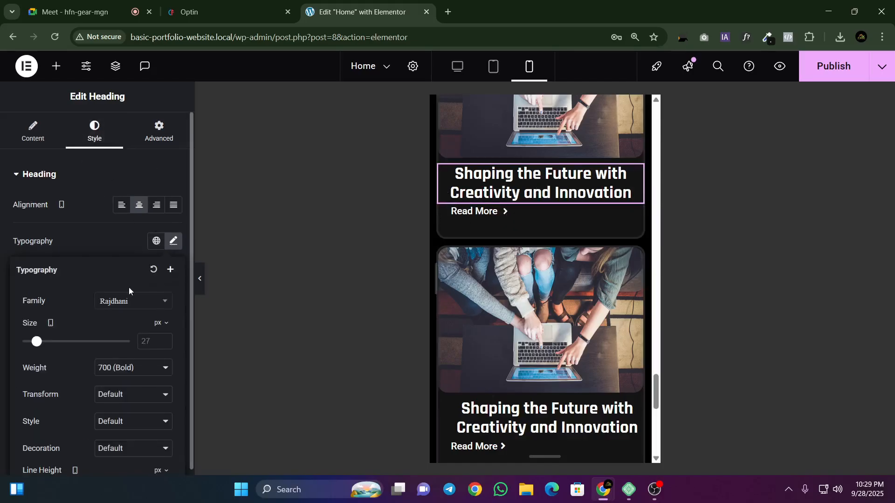
pyautogui.moveTo(32, 340); pyautogui.dragTo(29, 344)
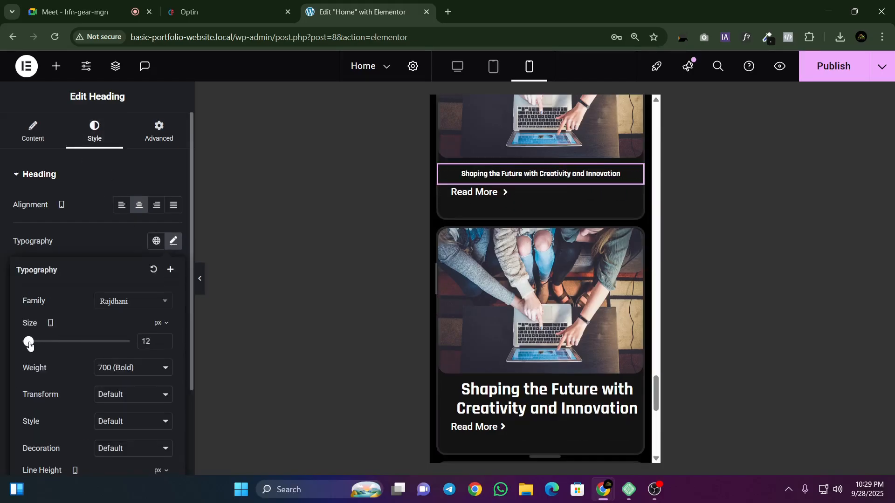
# Step: Left-align the first card's heading on mobile and set its left padding to 20 px
pyautogui.click(118, 210)
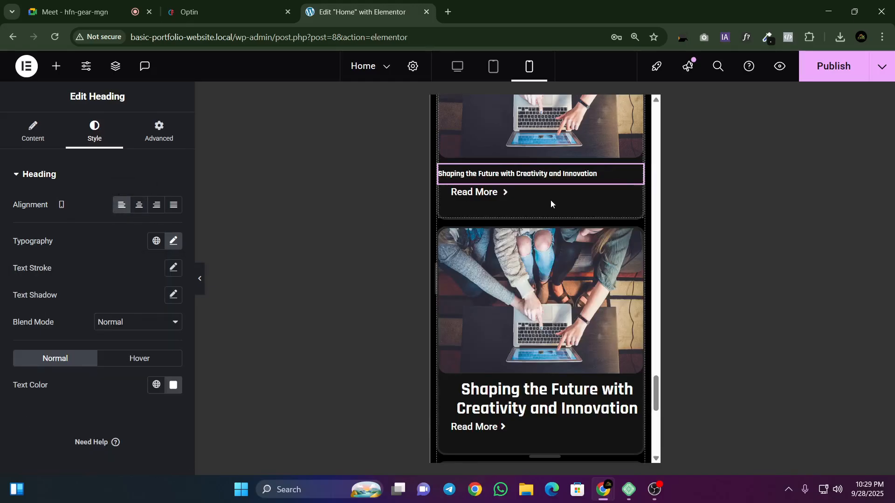
pyautogui.click(159, 132)
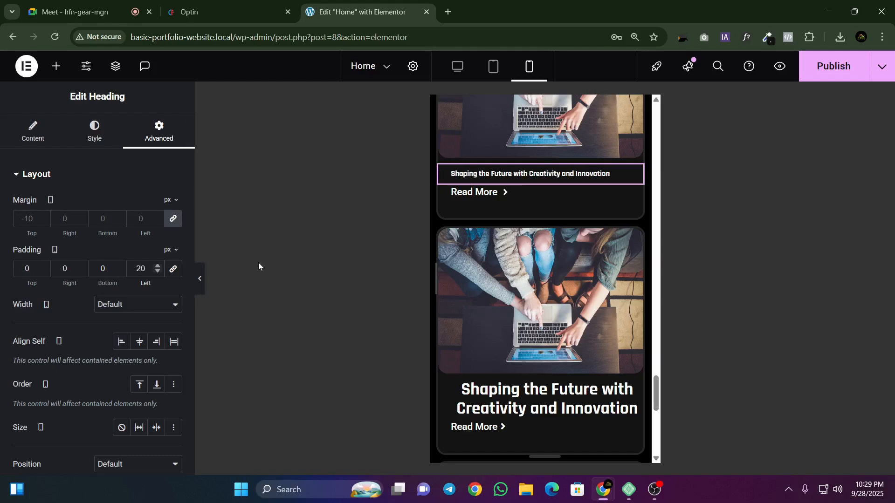
# Step: Set the first card heading's mobile font size to 21 px
pyautogui.click(102, 136)
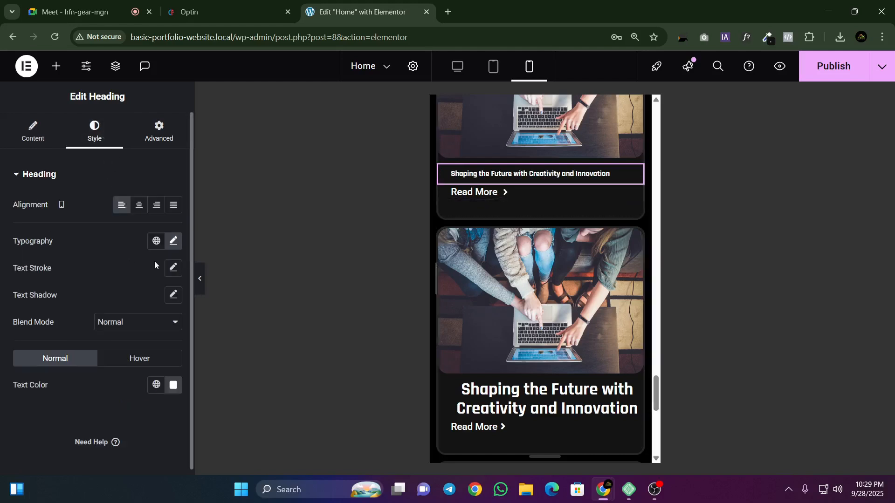
pyautogui.click(173, 240)
pyautogui.click(165, 339)
pyautogui.click(164, 339)
pyautogui.click(164, 338)
pyautogui.click(164, 338)
pyautogui.click(164, 338)
pyautogui.click(164, 339)
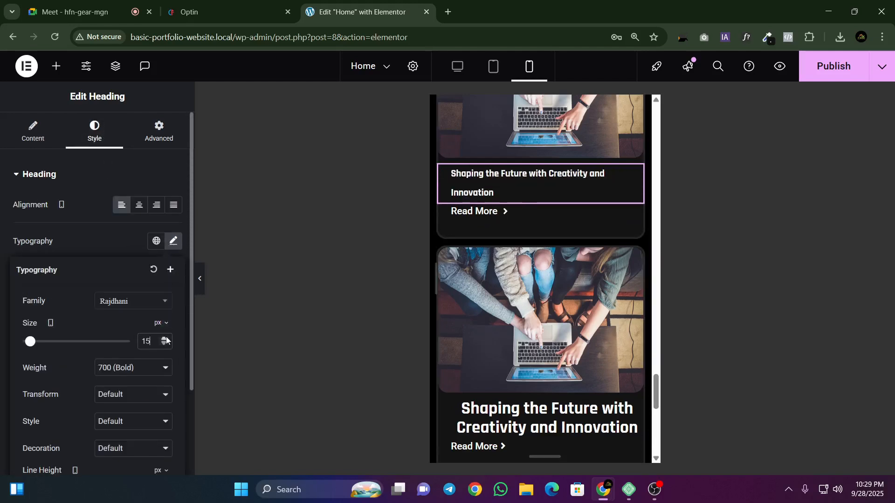
pyautogui.click(166, 339)
pyautogui.click(166, 339)
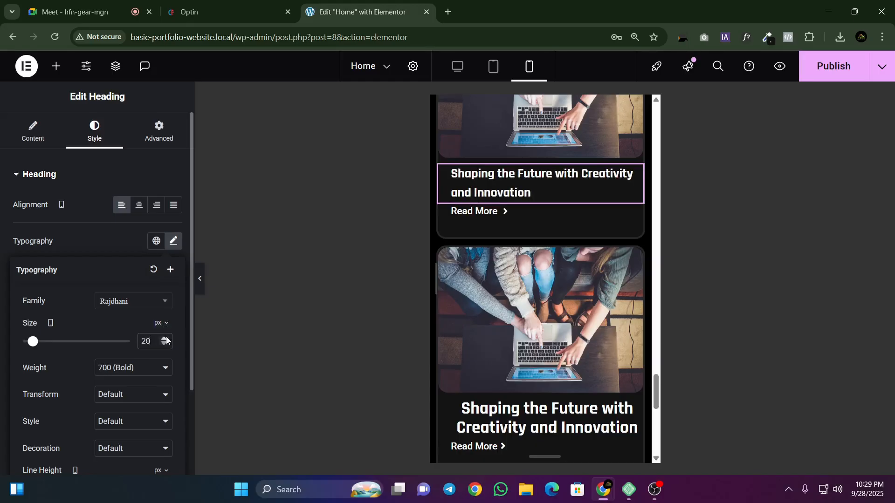
pyautogui.click(166, 339)
# Step: Set the first card heading's mobile line height to 25 px and publish the page
pyautogui.scroll(-2, 156, 366)
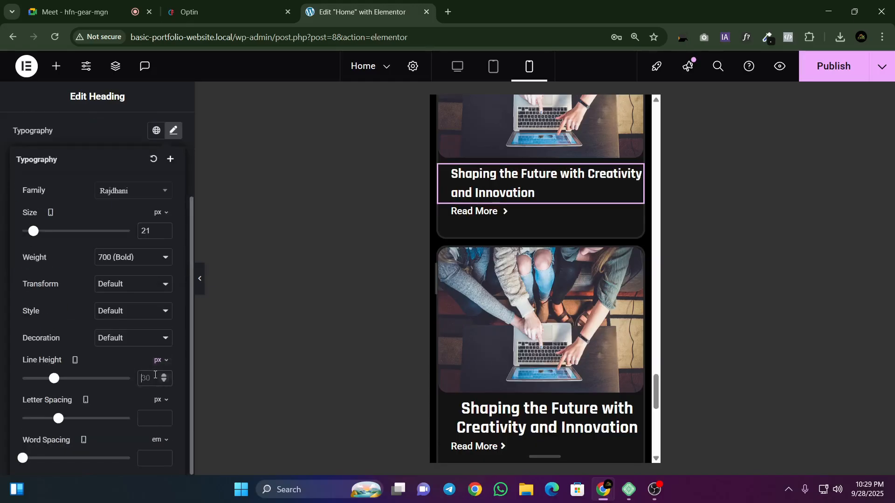
pyautogui.click(156, 378)
pyautogui.write('25')
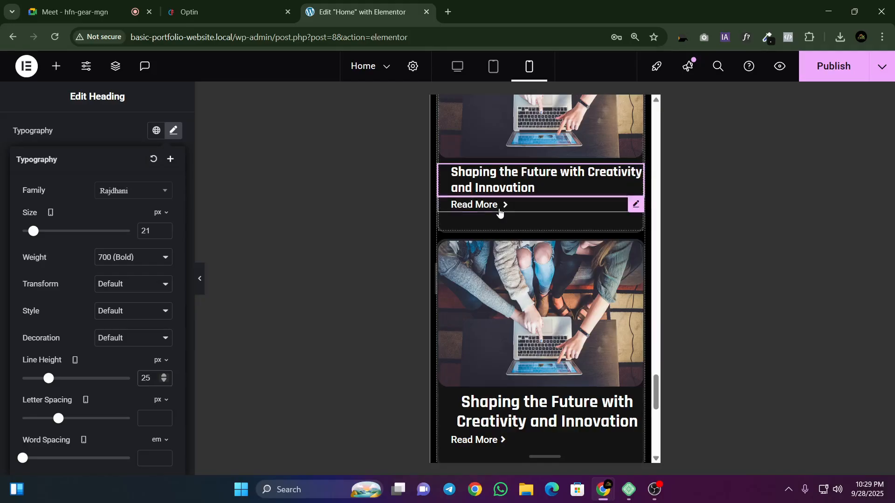
pyautogui.click(826, 77)
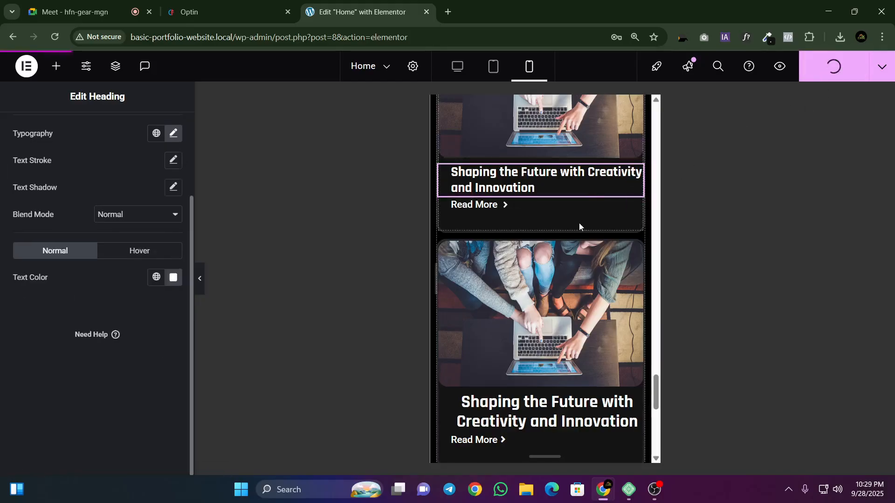
# Step: Review the stacked cards in the mobile view and return to the desktop view
pyautogui.scroll(-1, 580, 219)
pyautogui.scroll(-3, 539, 354)
pyautogui.scroll(10, 538, 354)
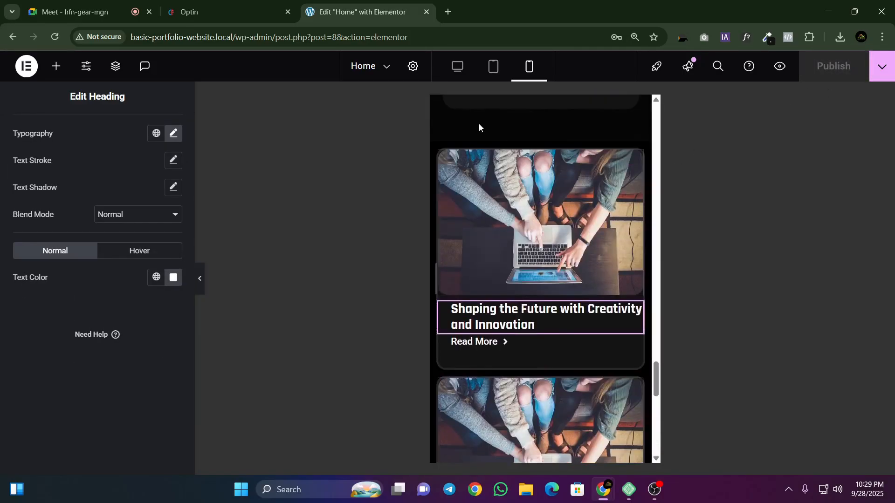
pyautogui.click(457, 66)
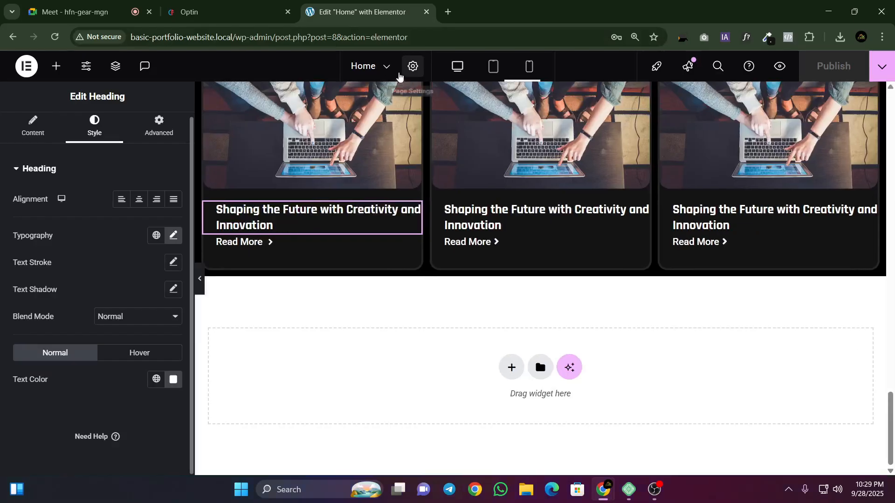
# Step: Check the blog cards on the Optin page and try the first card's Read More link
pyautogui.click(244, 6)
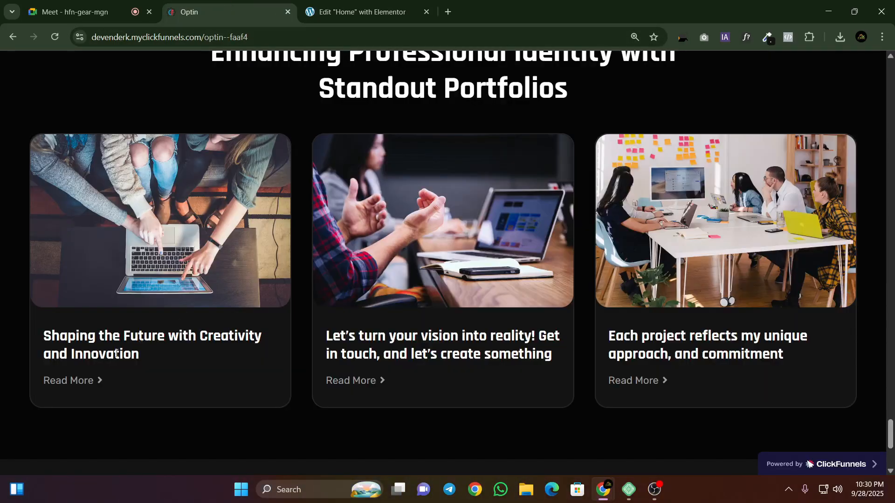
pyautogui.click(93, 381)
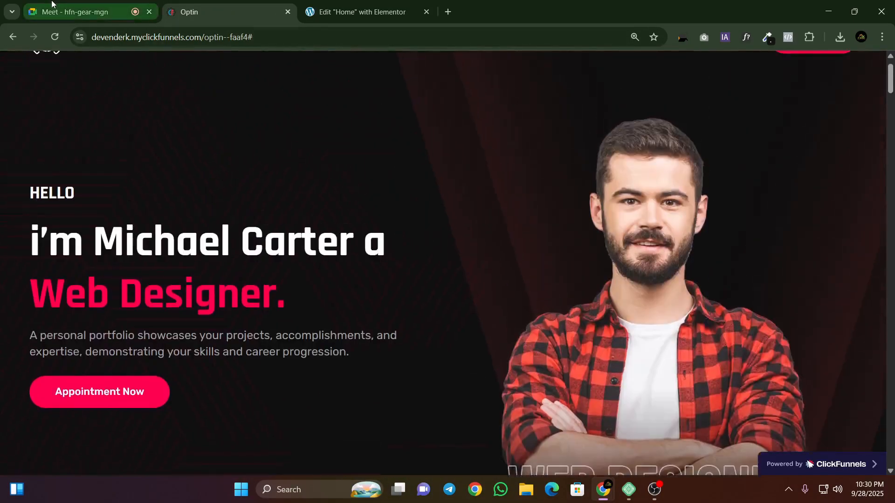
pyautogui.click(53, 4)
pyautogui.click(410, 318)
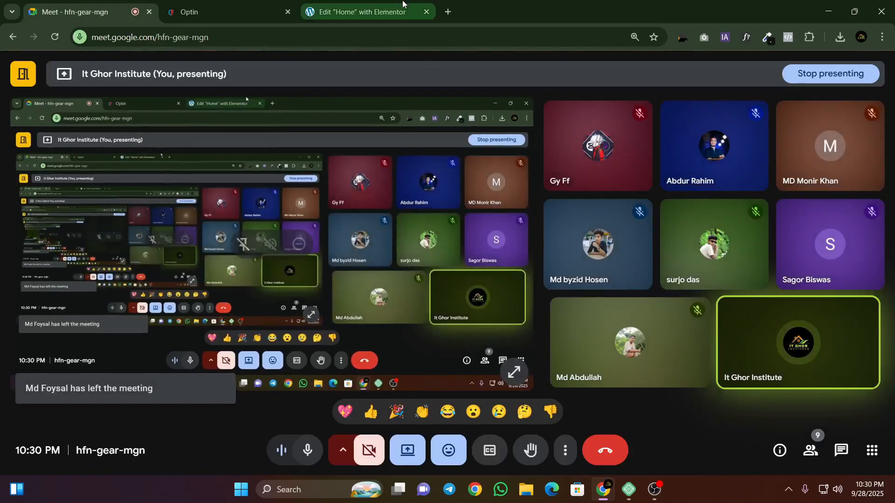
pyautogui.click(404, 4)
pyautogui.scroll(6, 488, 221)
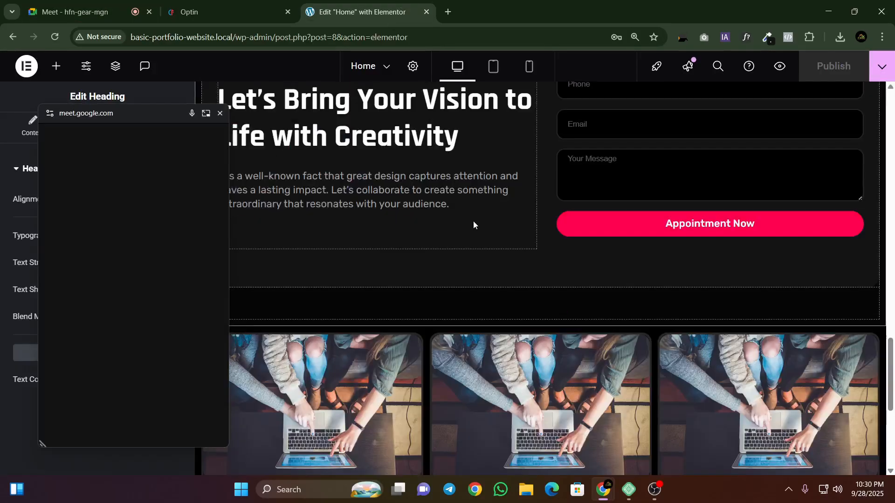
pyautogui.scroll(-3, 474, 221)
pyautogui.scroll(5, 648, 214)
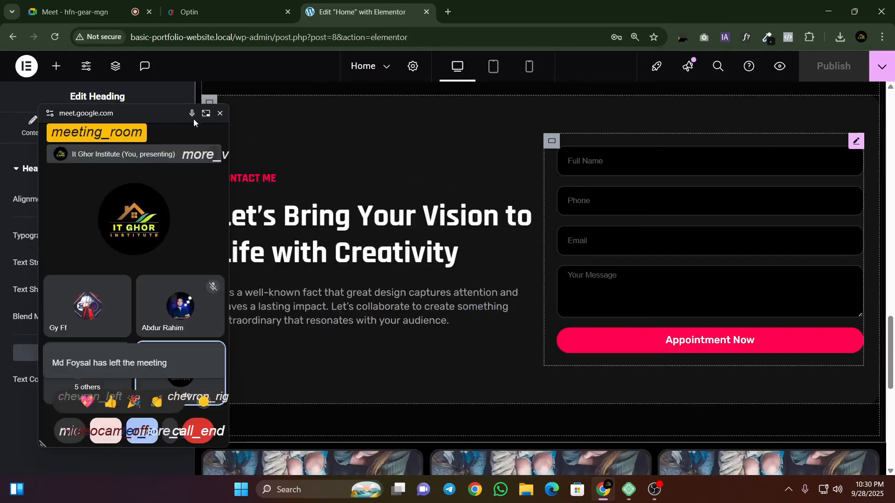
pyautogui.click(225, 115)
pyautogui.scroll(-7, 455, 223)
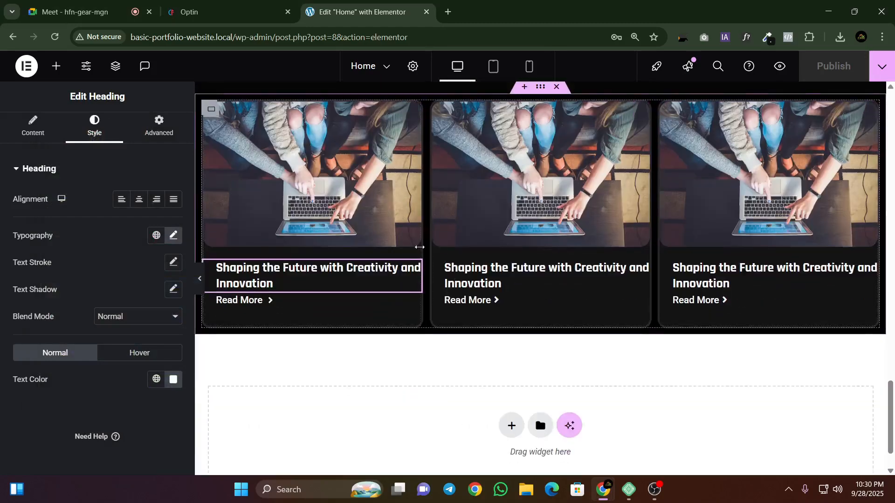
# Step: Compare the Optin page's blog cards and footer with the Home page's card section, returning to the Elementor editor
pyautogui.hotkey('ctrl', 'shift', 'Tab')
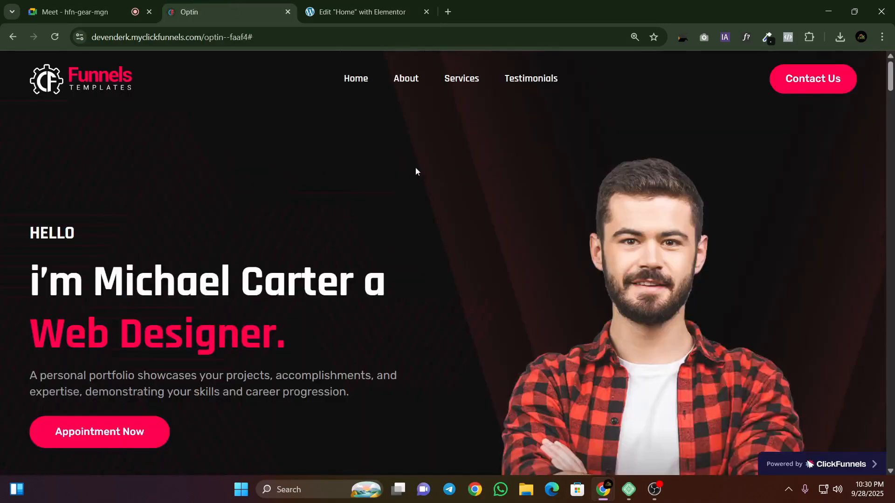
pyautogui.moveTo(890, 77); pyautogui.dragTo(890, 452)
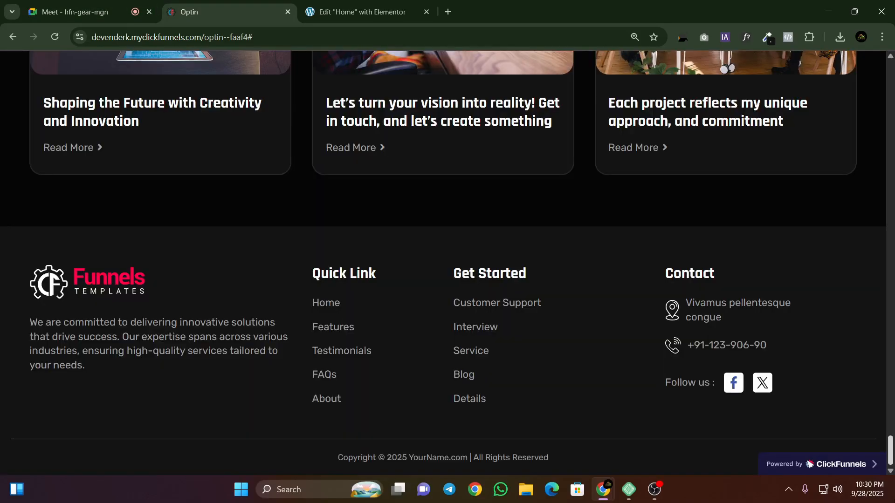
pyautogui.scroll(5, 482, 247)
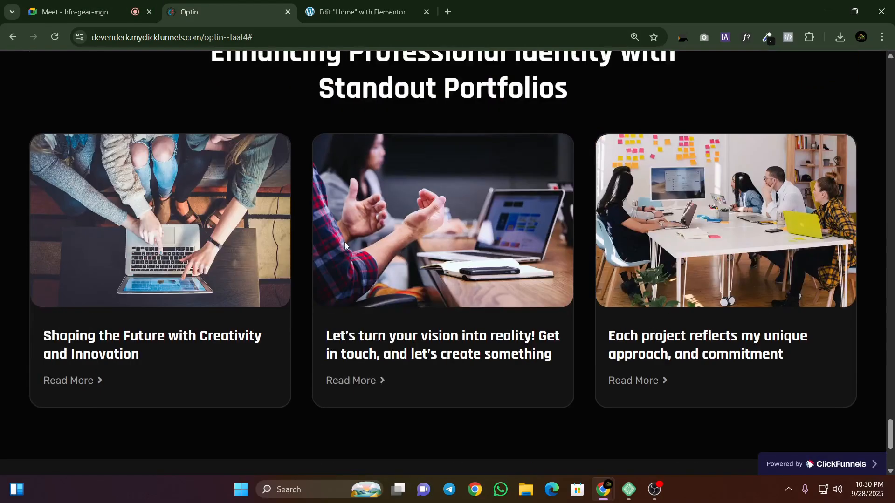
pyautogui.click(328, 5)
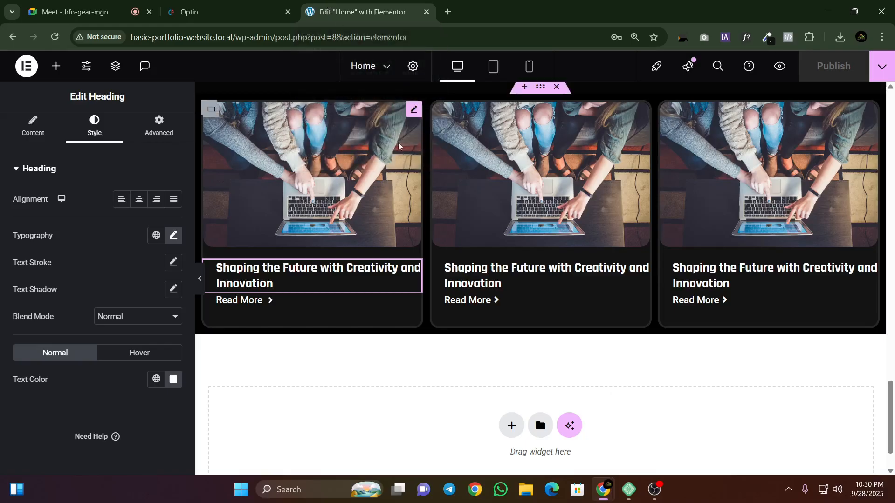
# Step: Compare the Optin page's blog cards with the Home page's cards, and review the Home page up to its hero section
pyautogui.click(242, 3)
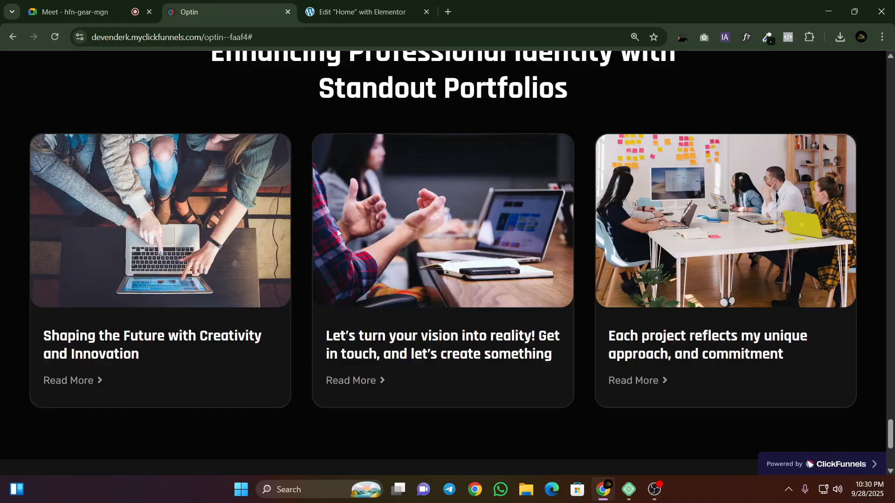
pyautogui.click(384, 4)
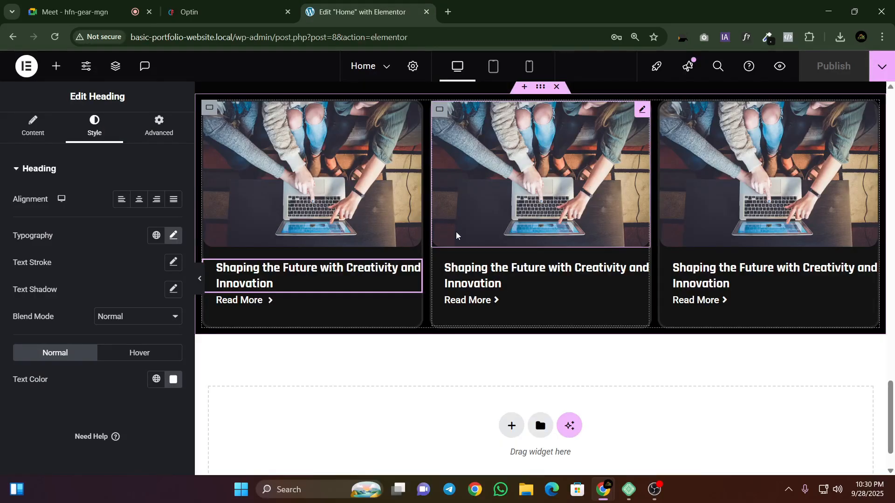
pyautogui.scroll(10, 456, 235)
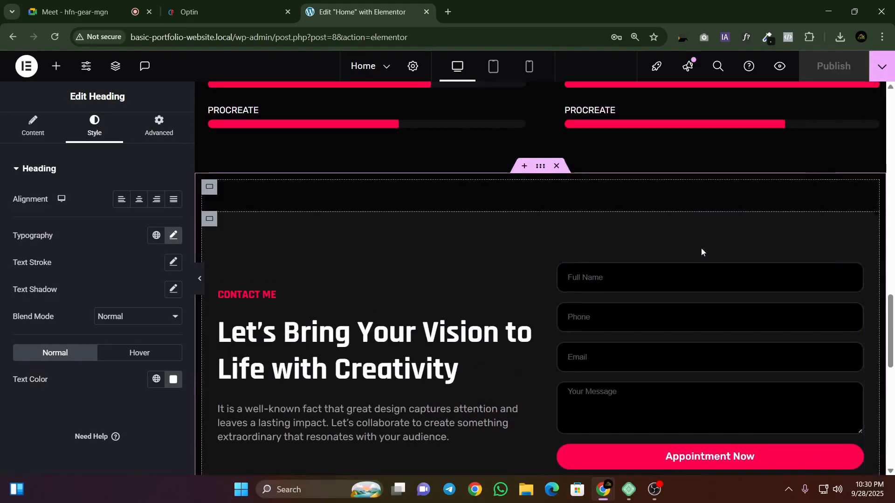
pyautogui.scroll(-1, 589, 261)
pyautogui.moveTo(891, 356); pyautogui.dragTo(893, 98)
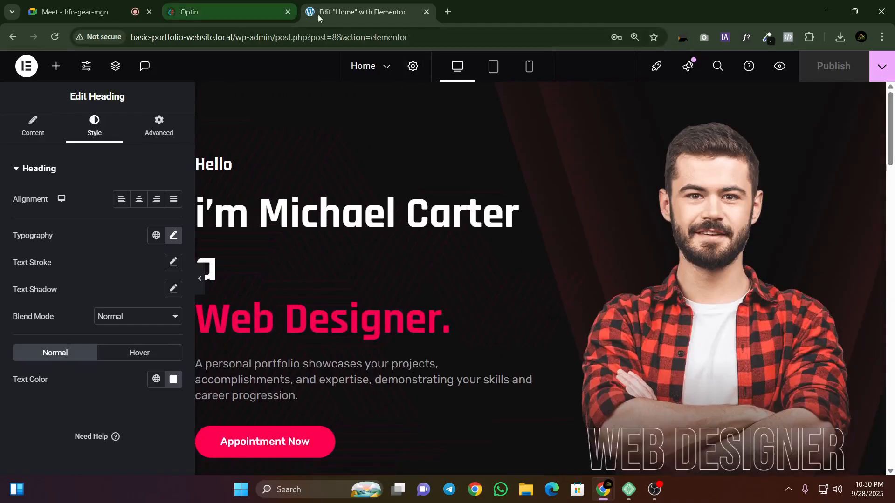
# Step: Switch to the Google Meet call and stop presenting the screen
pyautogui.click(77, 12)
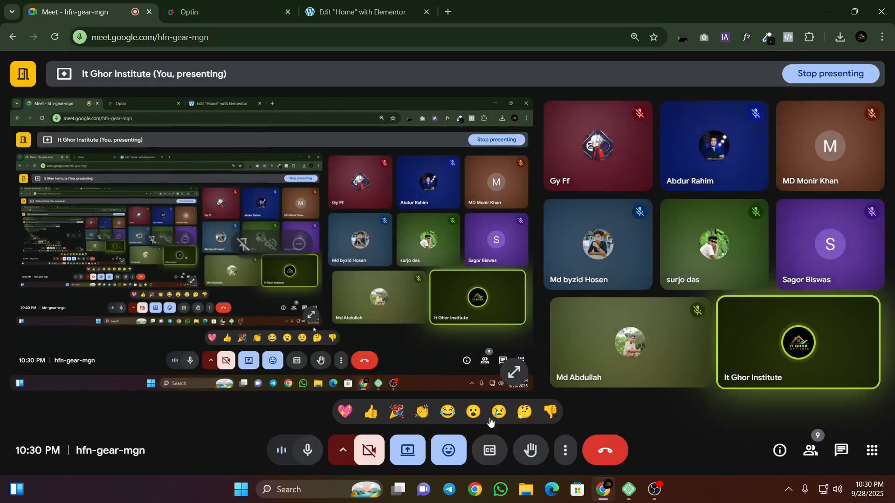
pyautogui.click(408, 451)
pyautogui.click(436, 406)
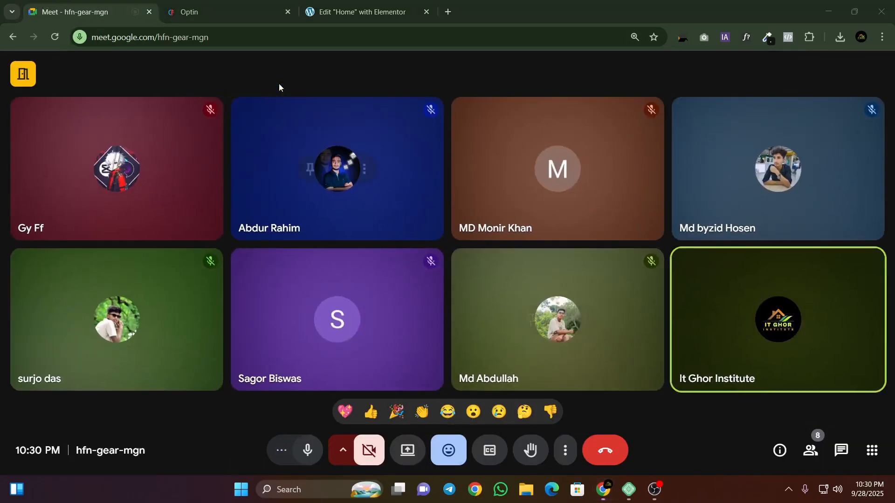
# Step: Compare the hero sections of the Optin and Home pages, moving the floating Meet window off the canvas, and return to the call
pyautogui.click(243, 10)
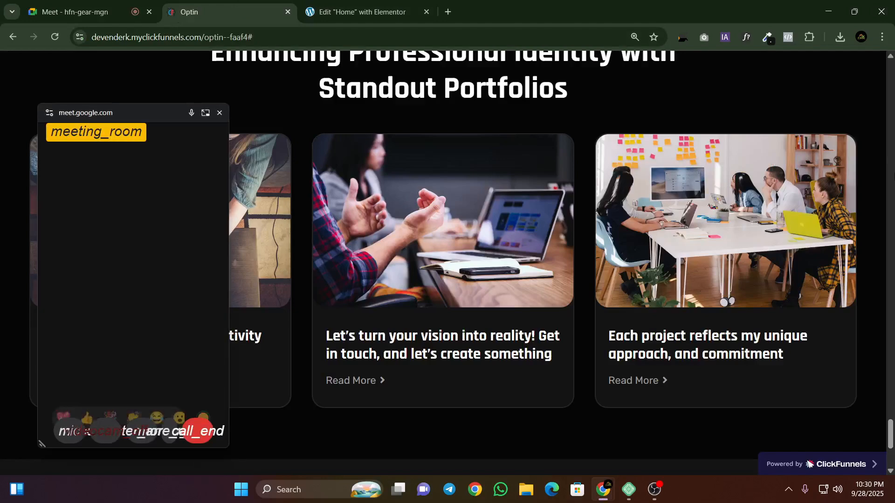
pyautogui.moveTo(891, 433); pyautogui.dragTo(889, 46)
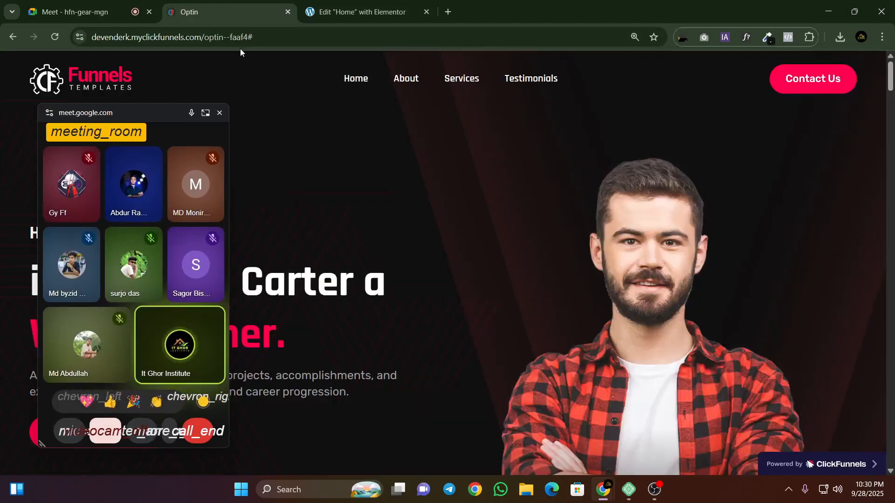
pyautogui.hotkey('ctrl', 'Tab')
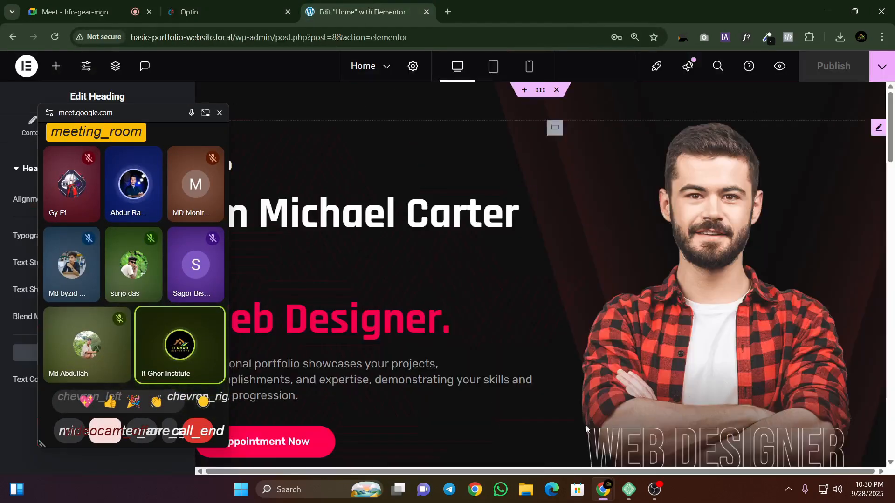
pyautogui.moveTo(136, 119); pyautogui.dragTo(100, 101)
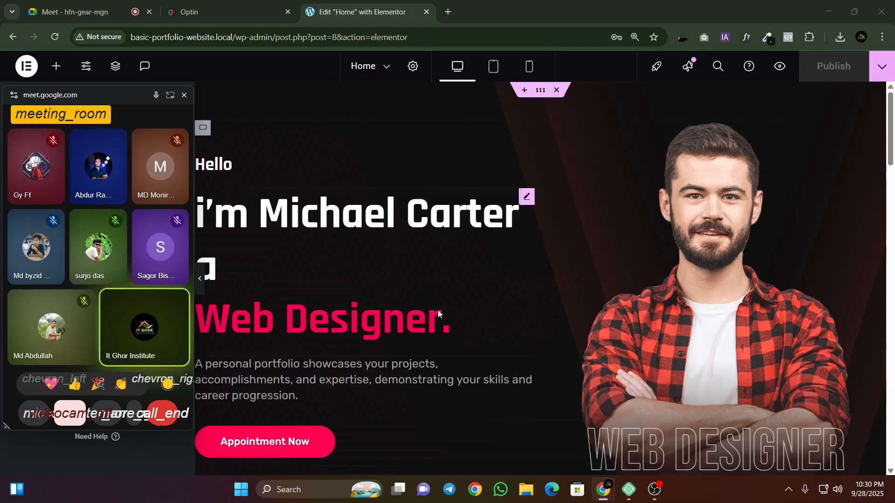
pyautogui.click(116, 17)
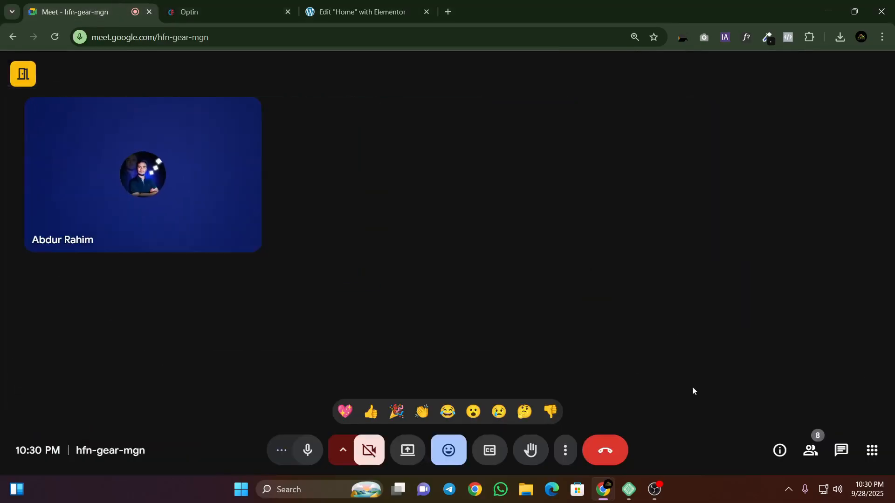